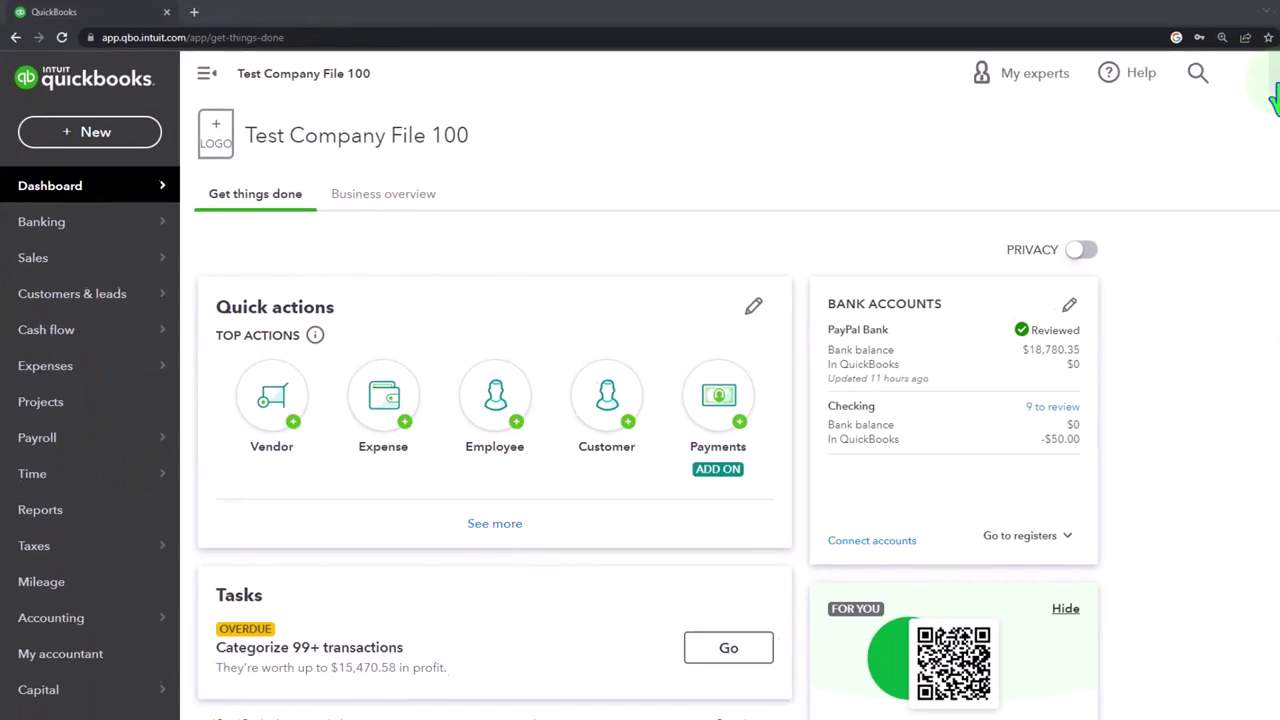
pyautogui.click(1199, 68)
pyautogui.click(1190, 458)
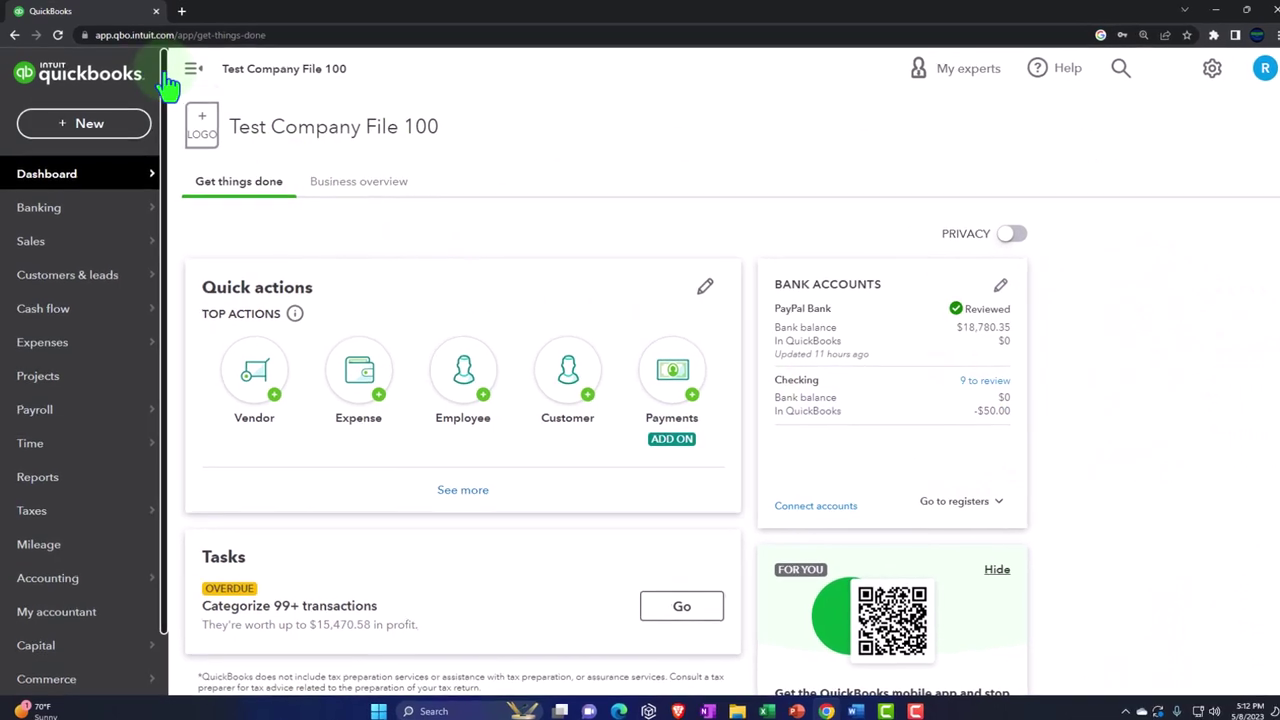
# Step: Duplicate the QuickBooks browser tab twice so that three tabs of the company file are open
pyautogui.rightClick(150, 14)
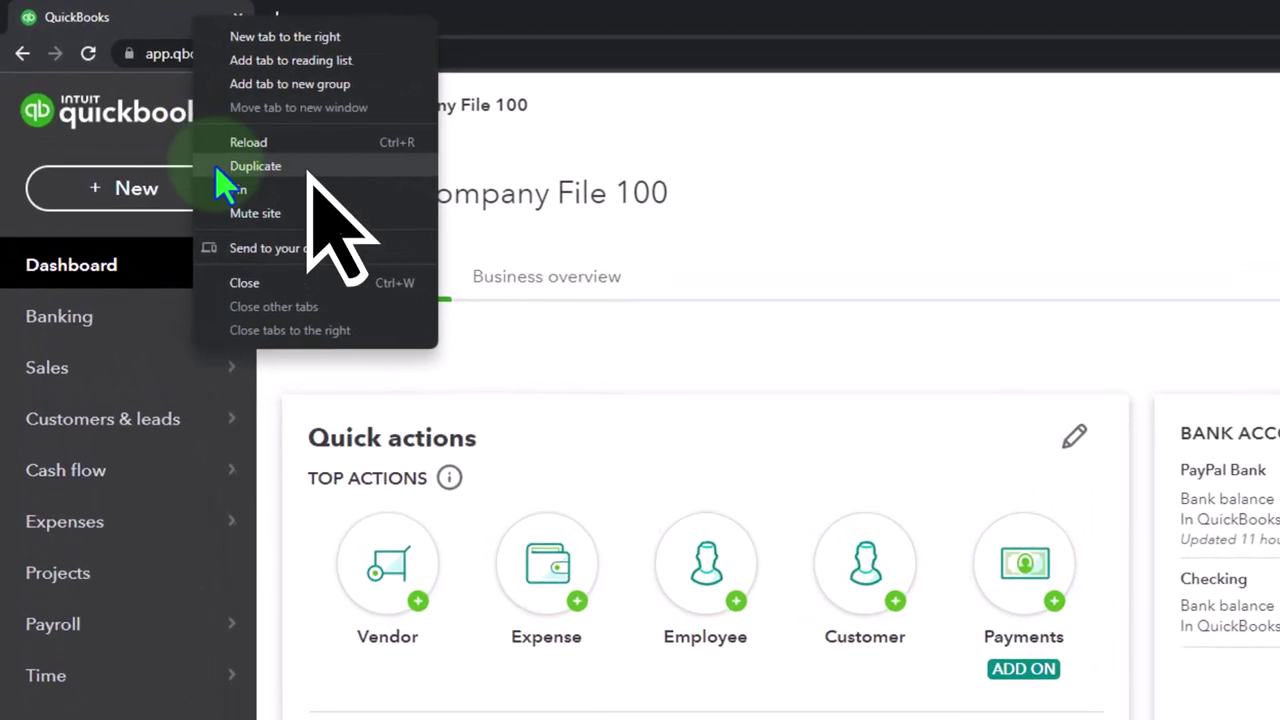
pyautogui.click(330, 185)
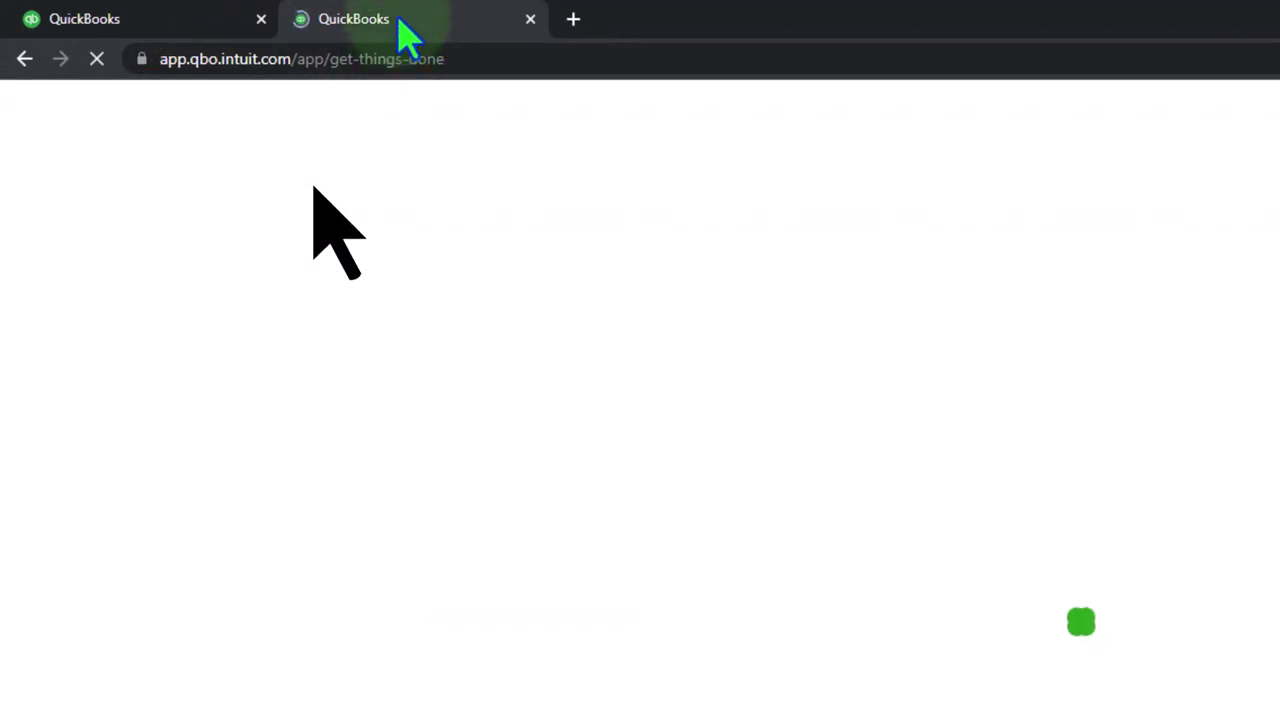
pyautogui.rightClick(398, 20)
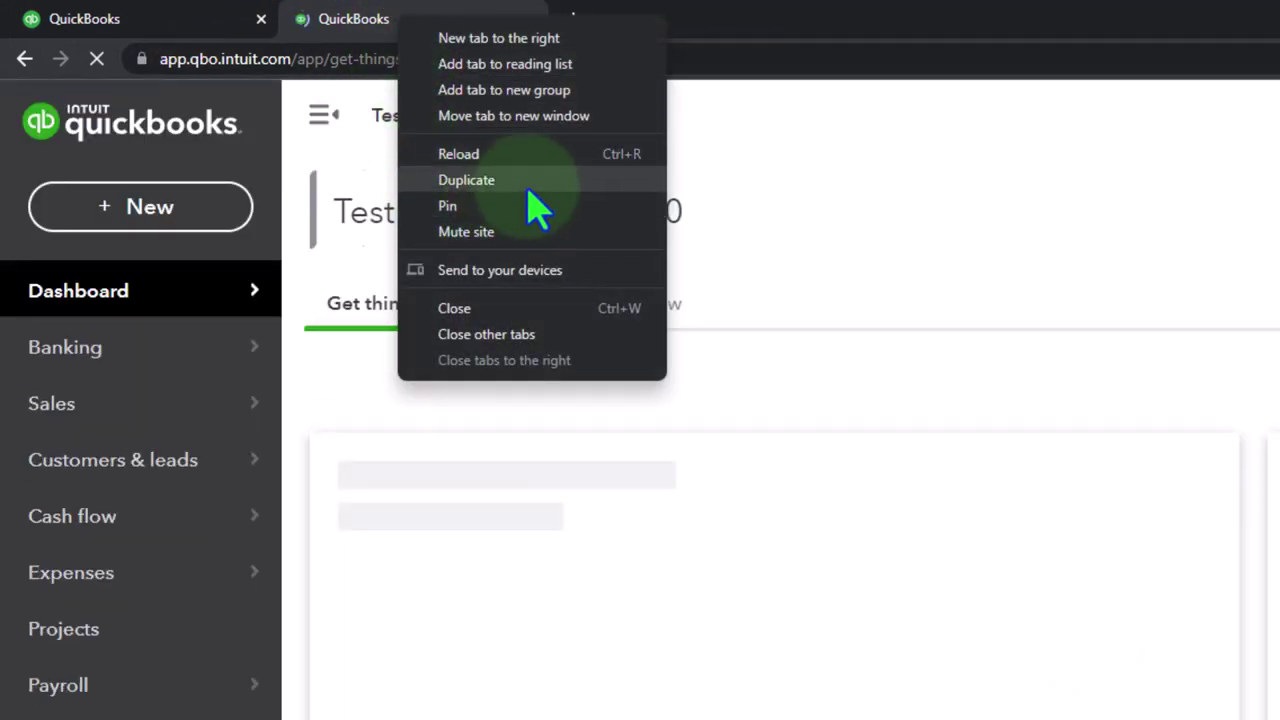
pyautogui.click(530, 180)
# Step: Open the Balance Sheet report from the favorite reports in the second browser tab
pyautogui.click(443, 21)
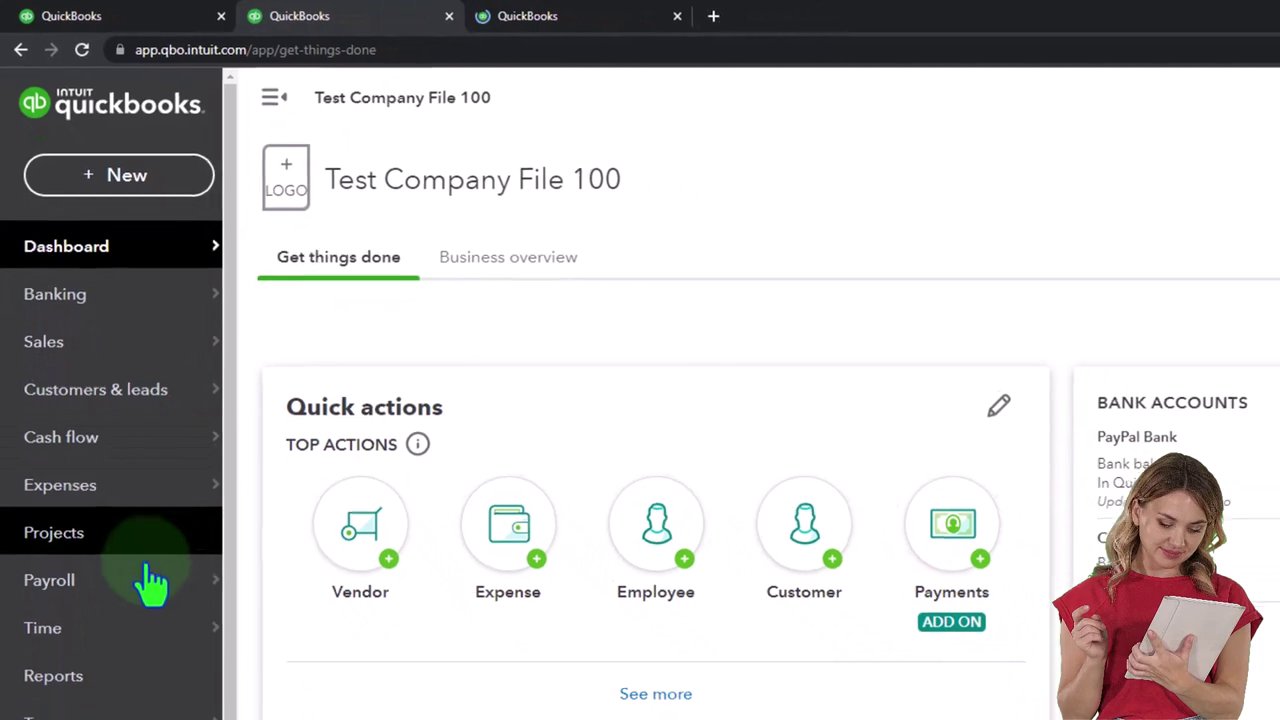
pyautogui.click(106, 683)
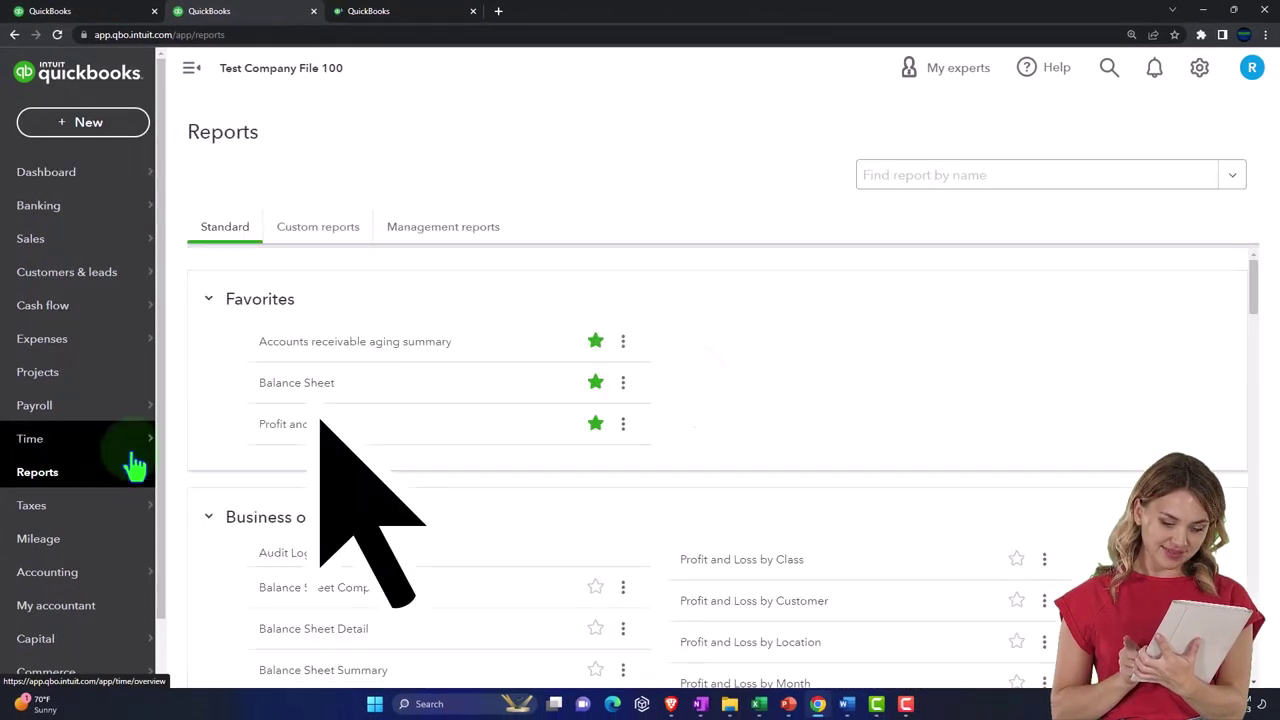
pyautogui.click(285, 390)
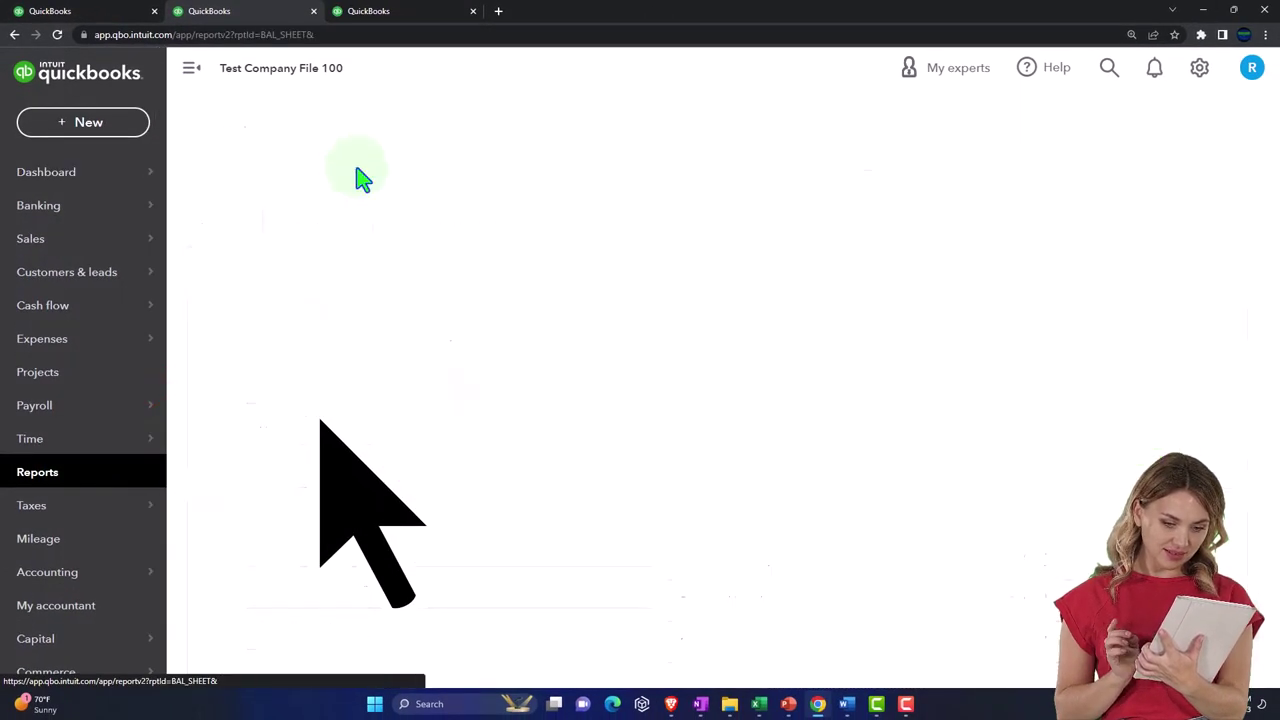
# Step: Open the Profit and Loss report in the third browser tab and collapse the navigation sidebar
pyautogui.click(427, 15)
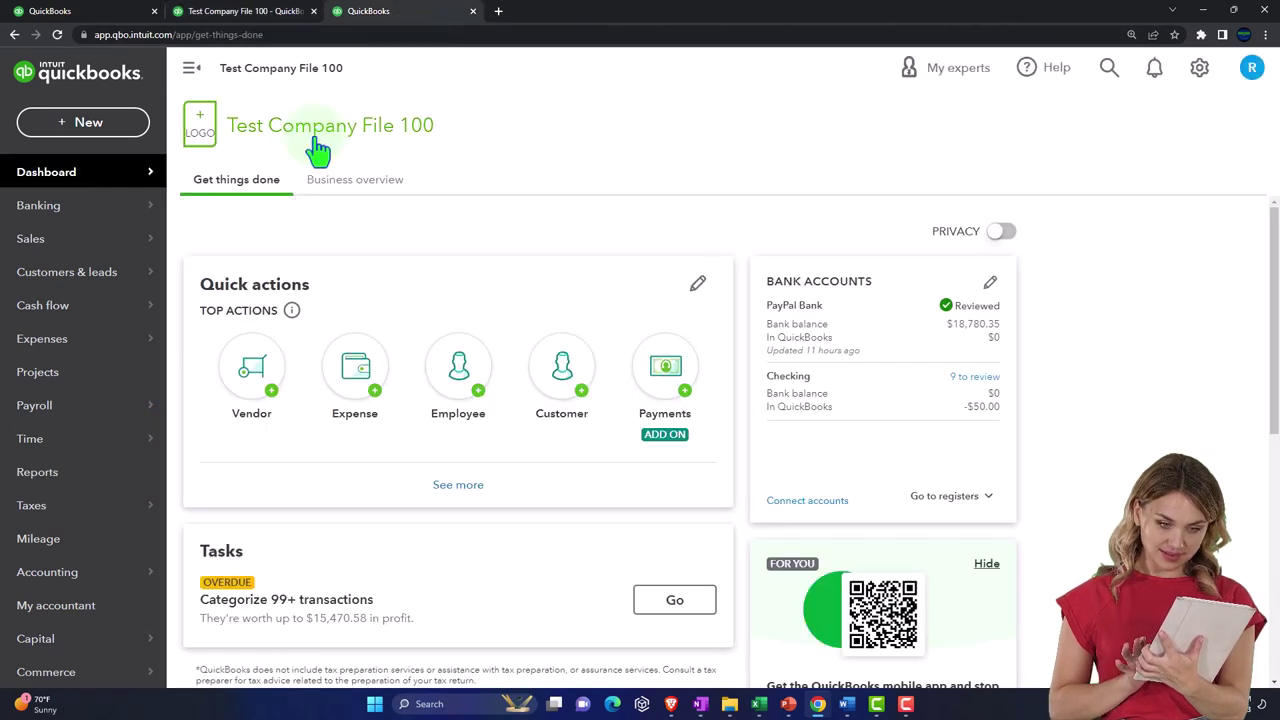
pyautogui.click(84, 478)
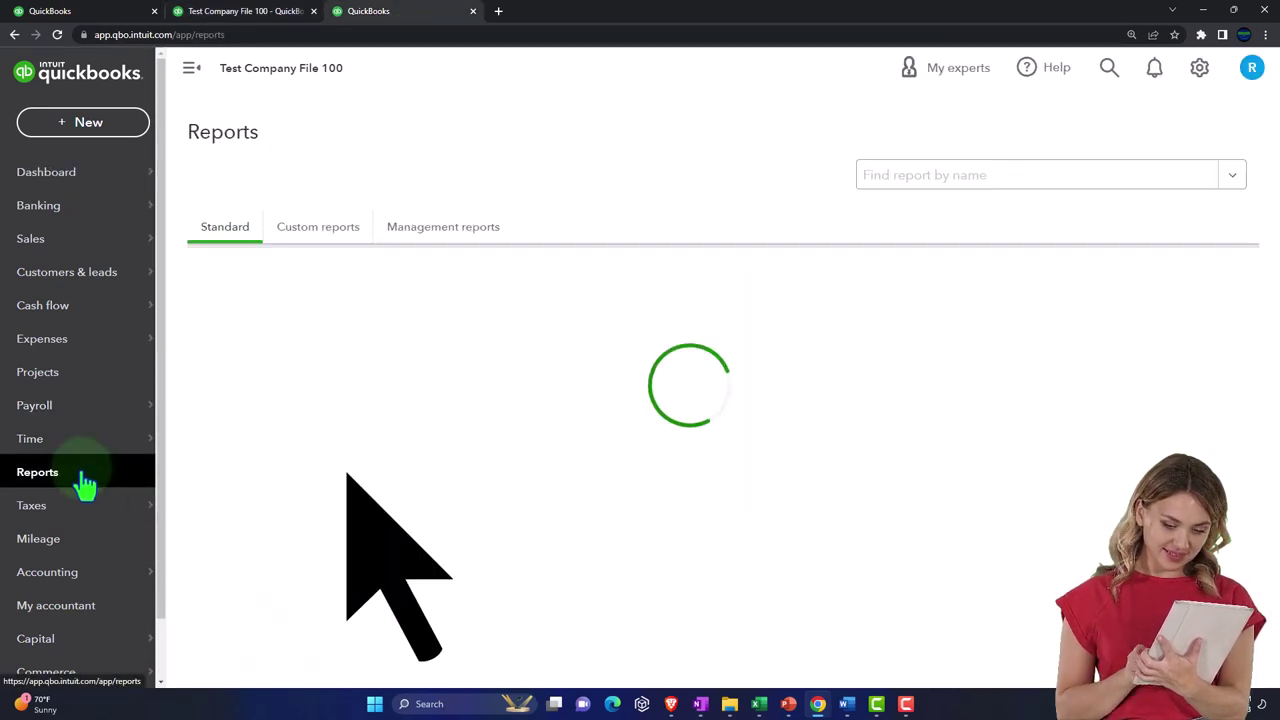
pyautogui.click(285, 428)
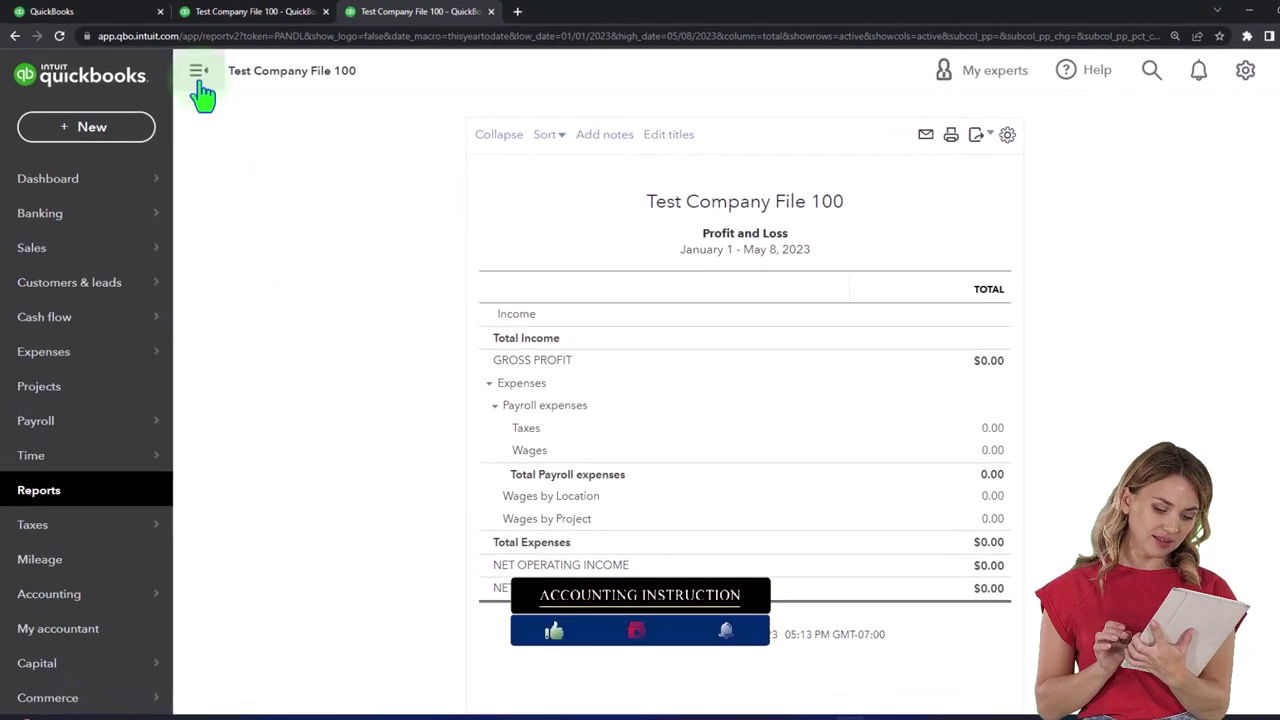
pyautogui.click(198, 72)
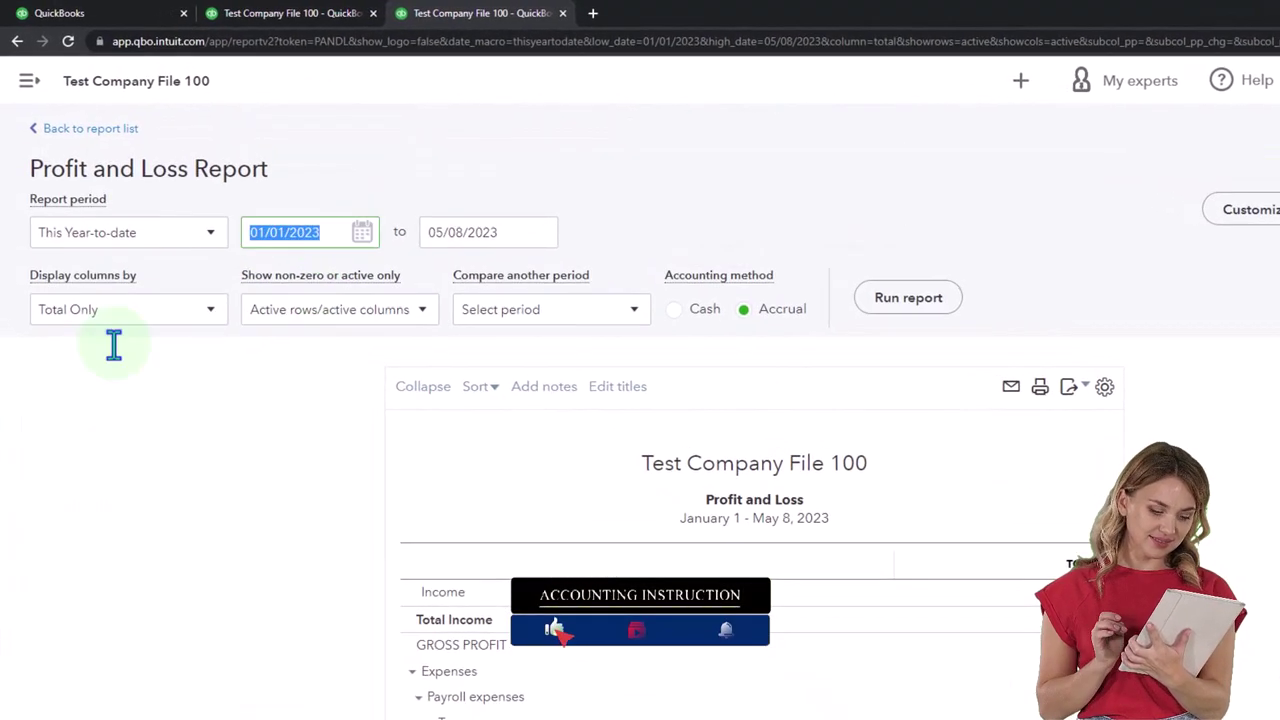
# Step: Run the Profit and Loss report for 01/01/2023 to 12/31/2023 and enlarge the page to 150%
pyautogui.write('01/01/2023')
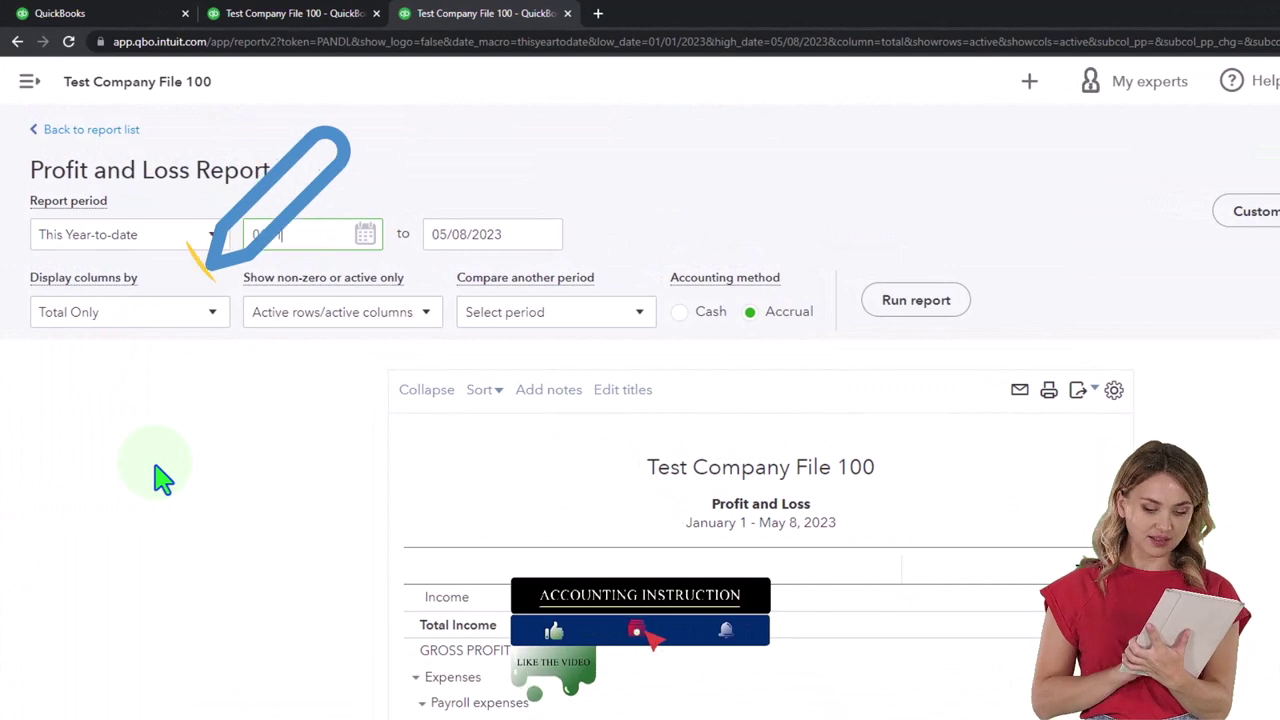
pyautogui.press('Tab')
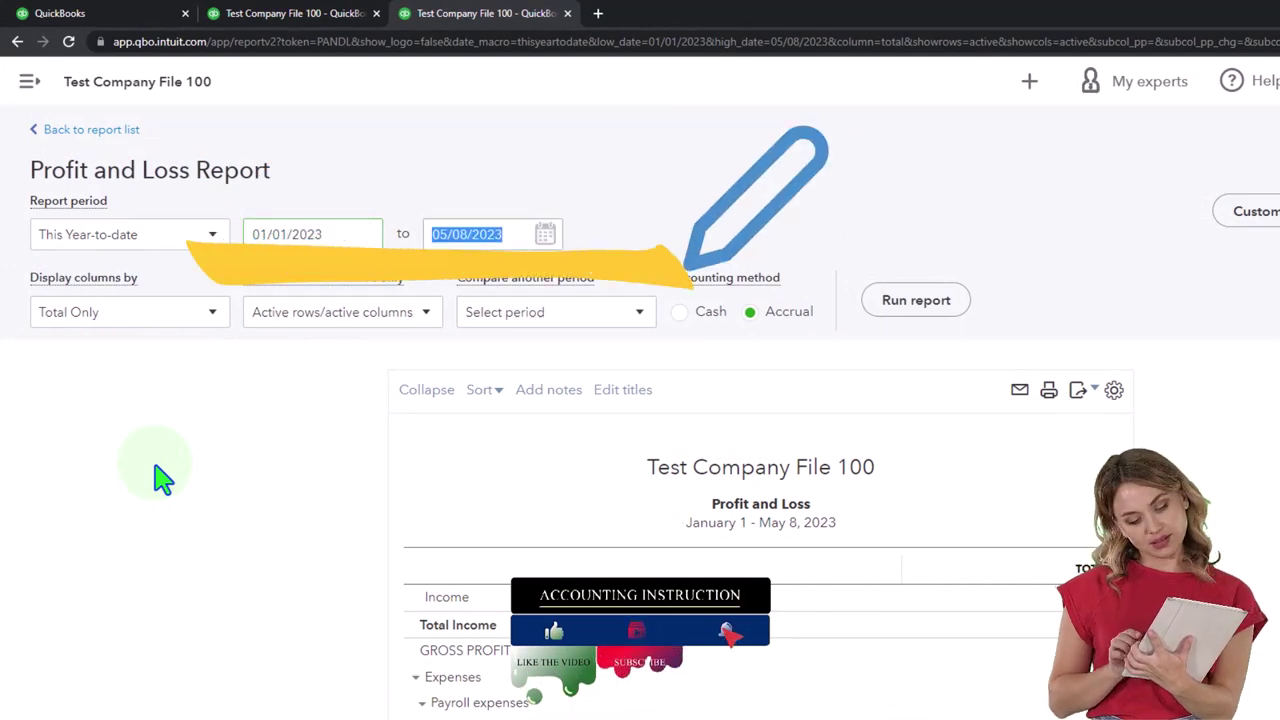
pyautogui.click(913, 300)
pyautogui.scroll(-5, 860, 330)
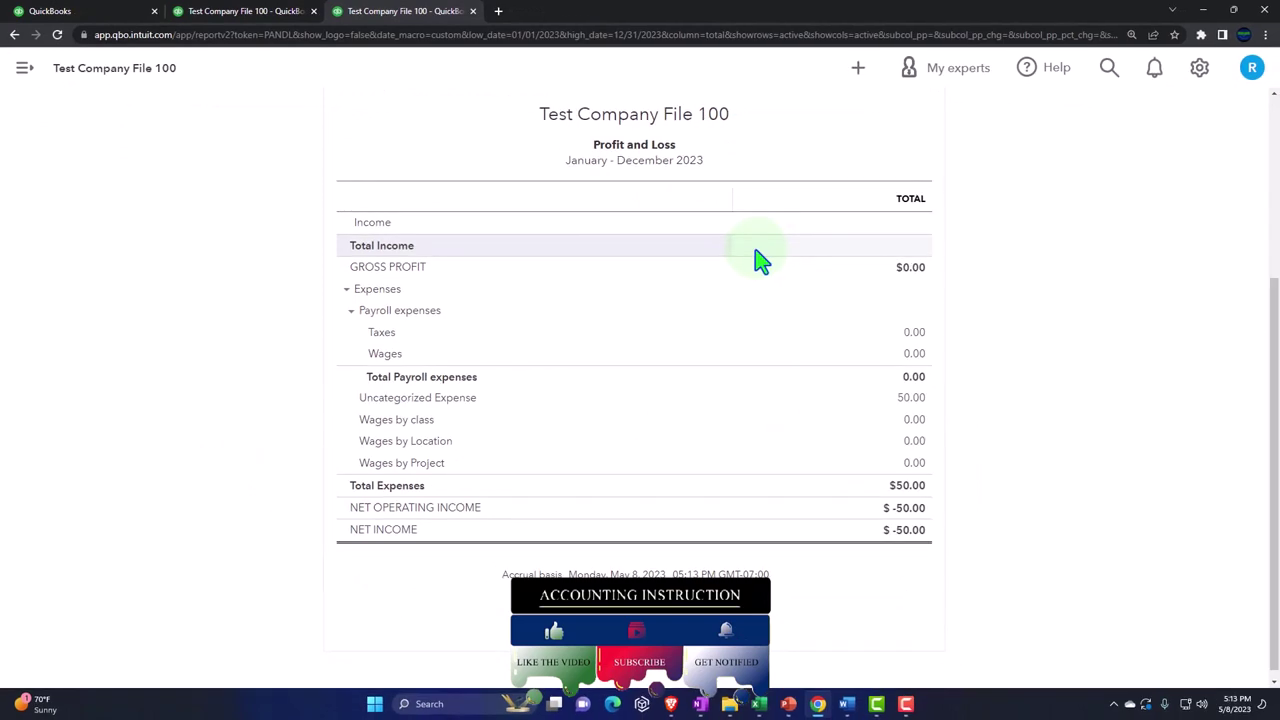
pyautogui.hotkey('ctrl', '+')
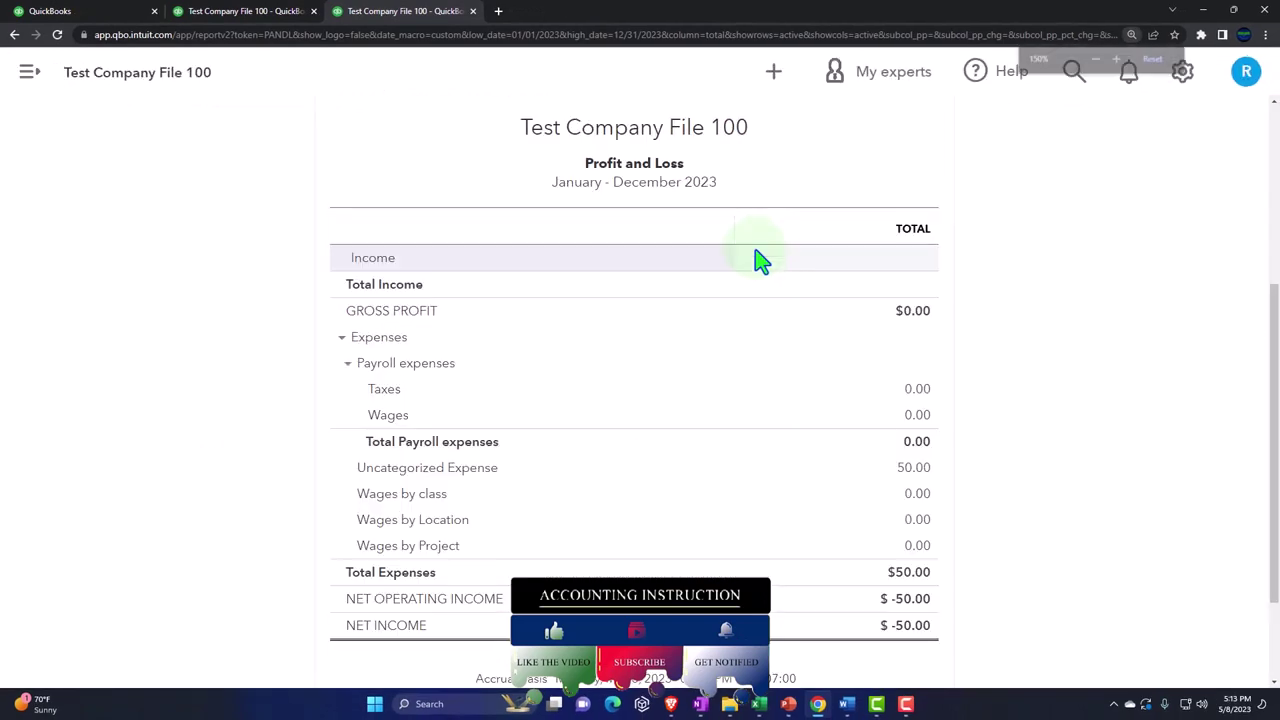
# Step: Drill into the payroll Taxes amount to view its transaction report, and return to the Profit and Loss report
pyautogui.click(917, 390)
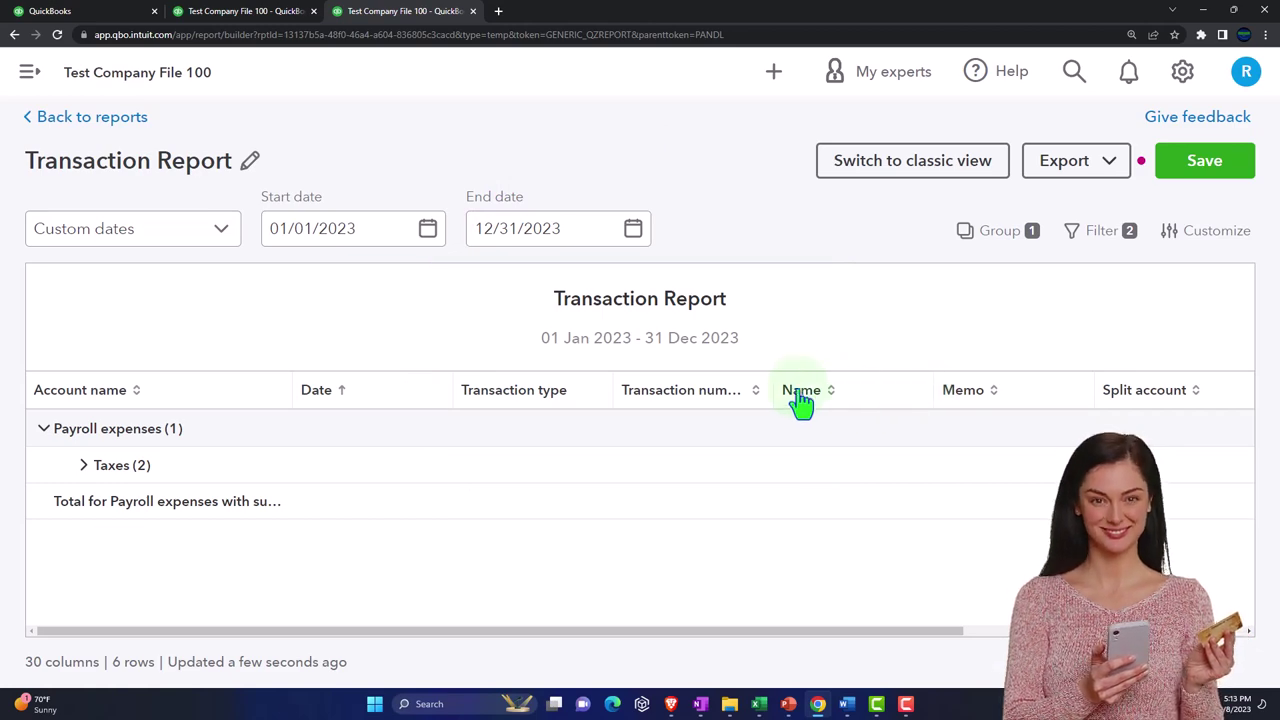
pyautogui.click(138, 135)
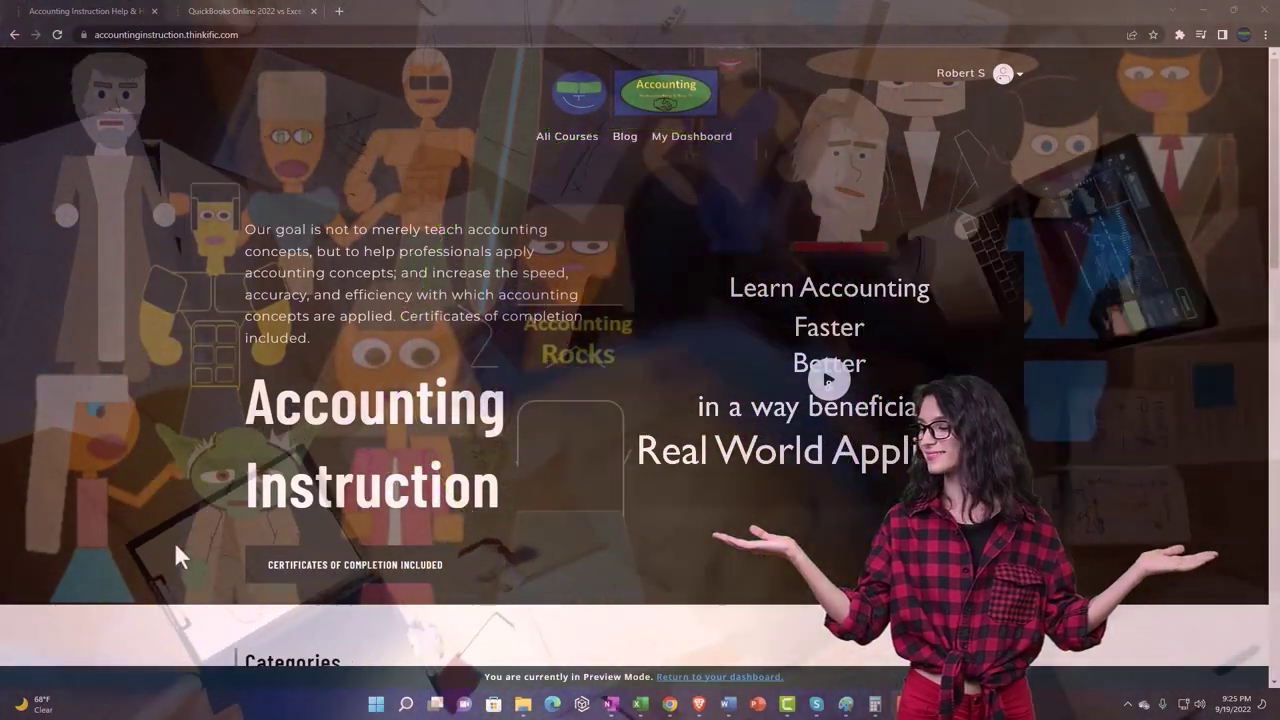
# Step: Browse the course categories on the Accounting Instruction site and view the lesson sections of the QuickBooks Online 2022 course
pyautogui.scroll(-7, 176, 547)
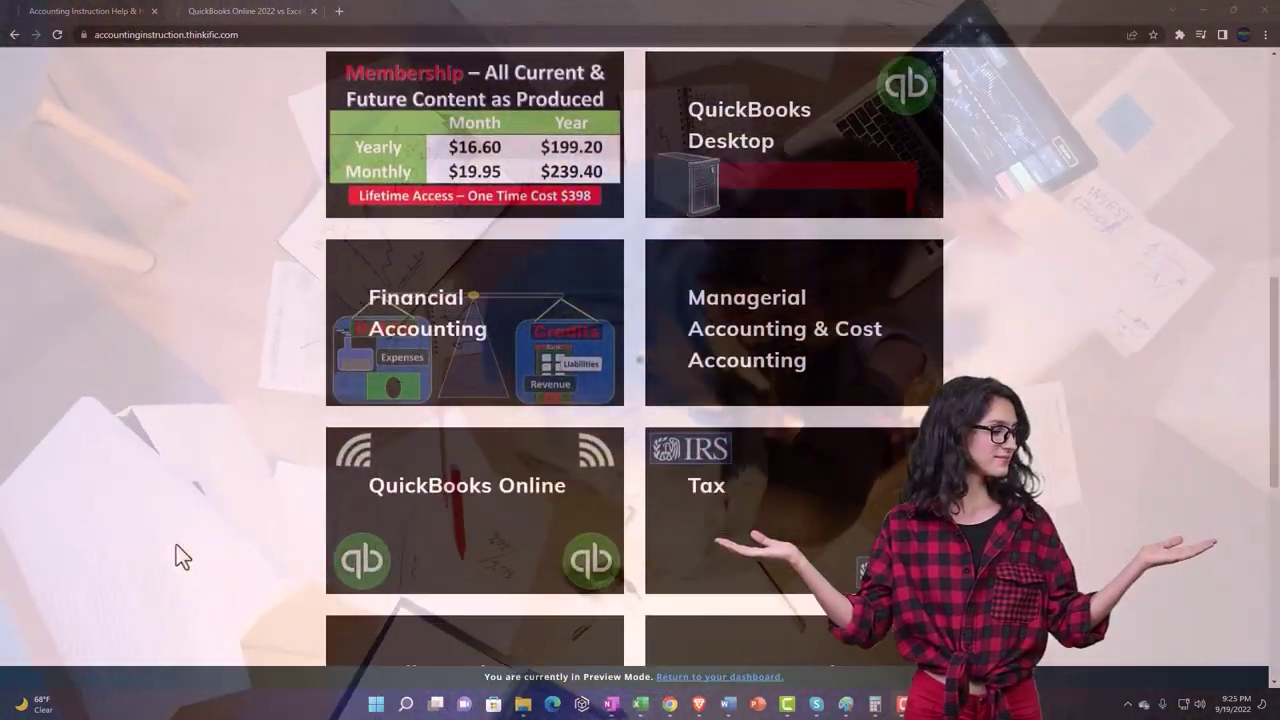
pyautogui.scroll(-5, 176, 546)
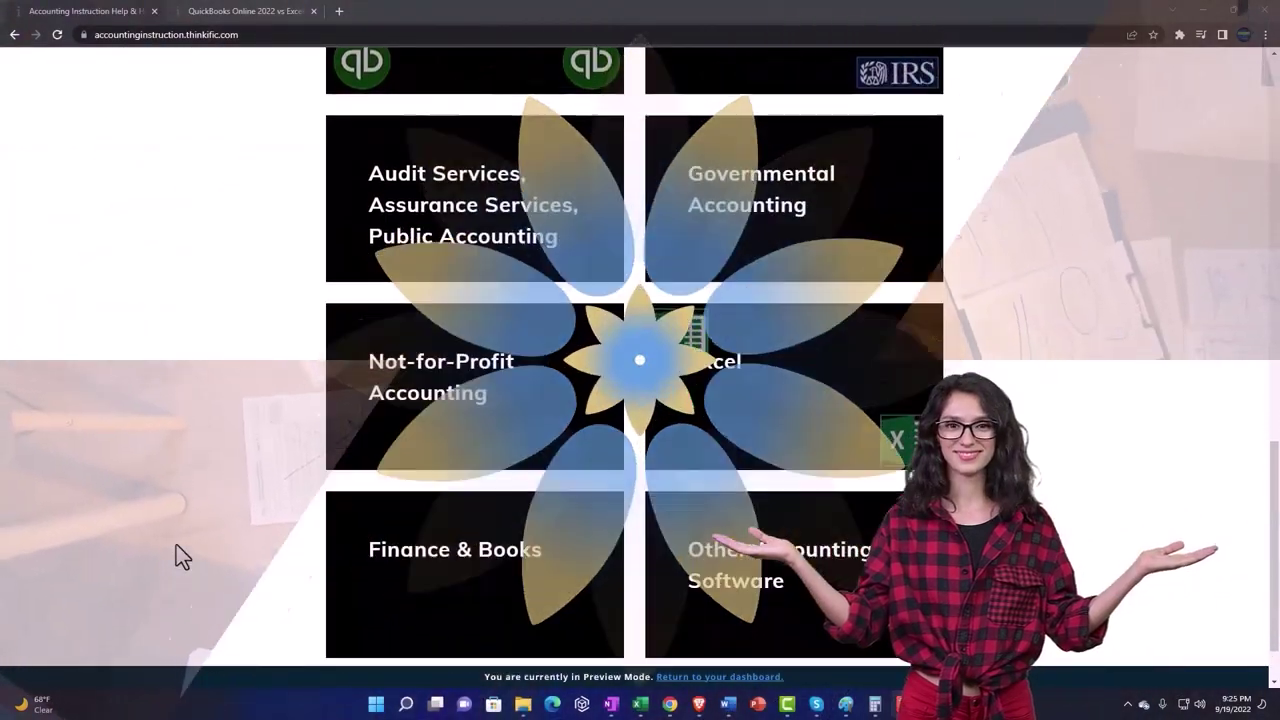
pyautogui.scroll(-1, 176, 545)
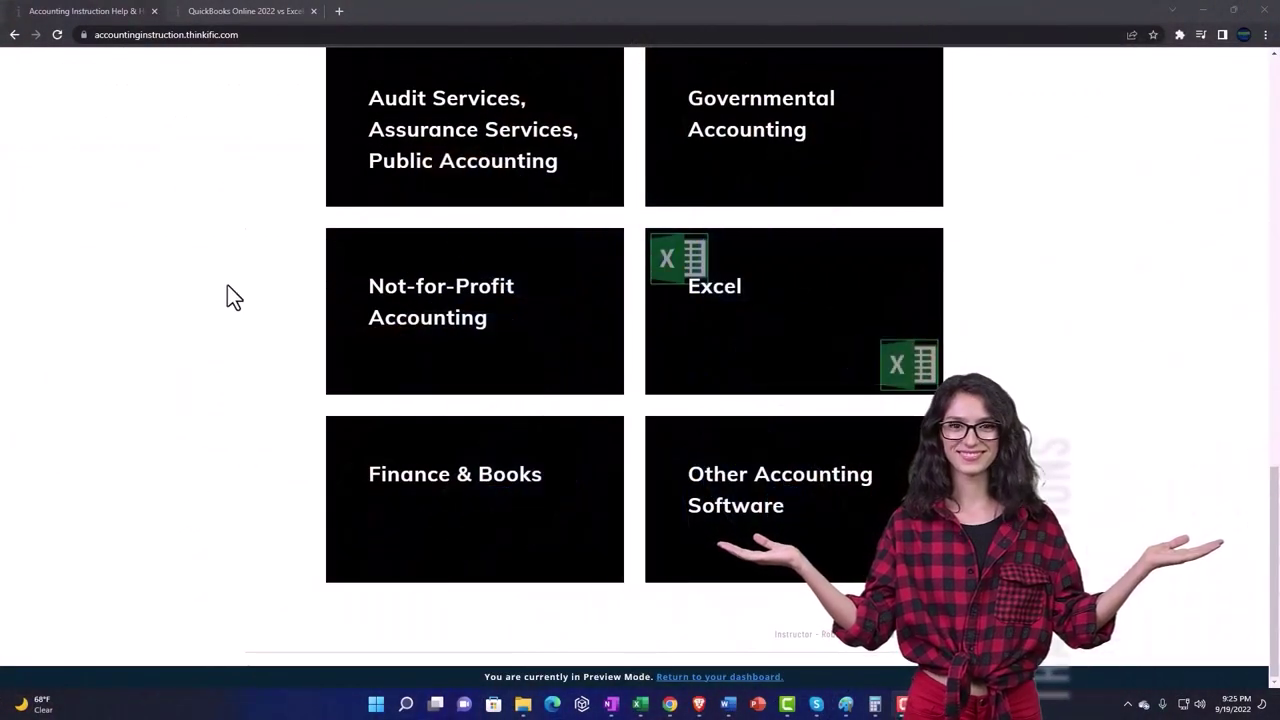
pyautogui.click(229, 11)
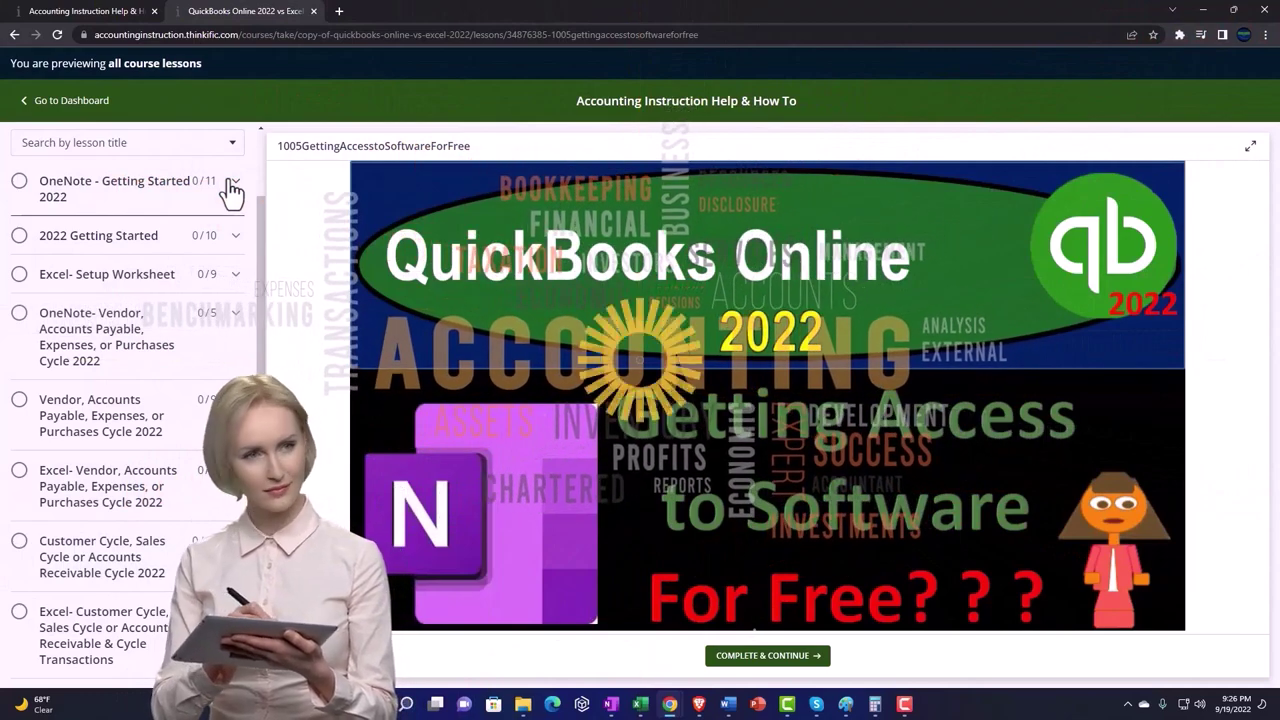
pyautogui.click(232, 187)
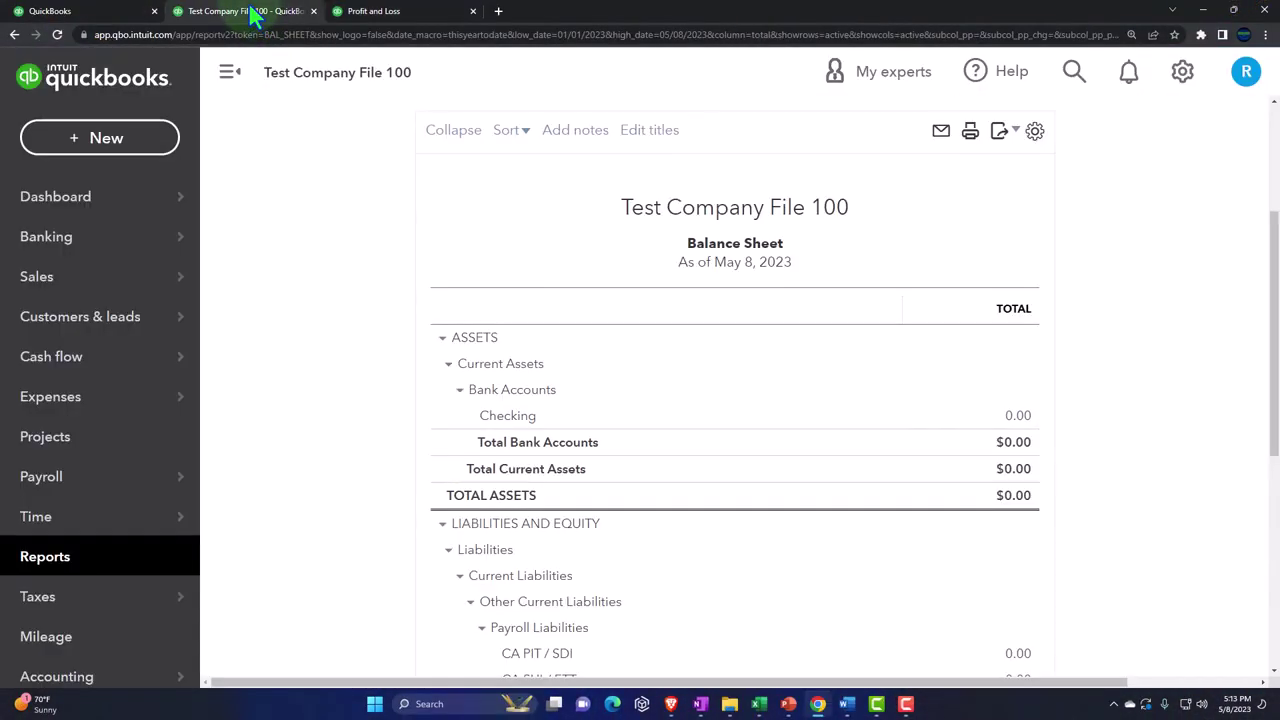
# Step: Run the Balance Sheet report for 01/01/2023 to 12/31/2023 with the navigation sidebar collapsed
pyautogui.click(229, 80)
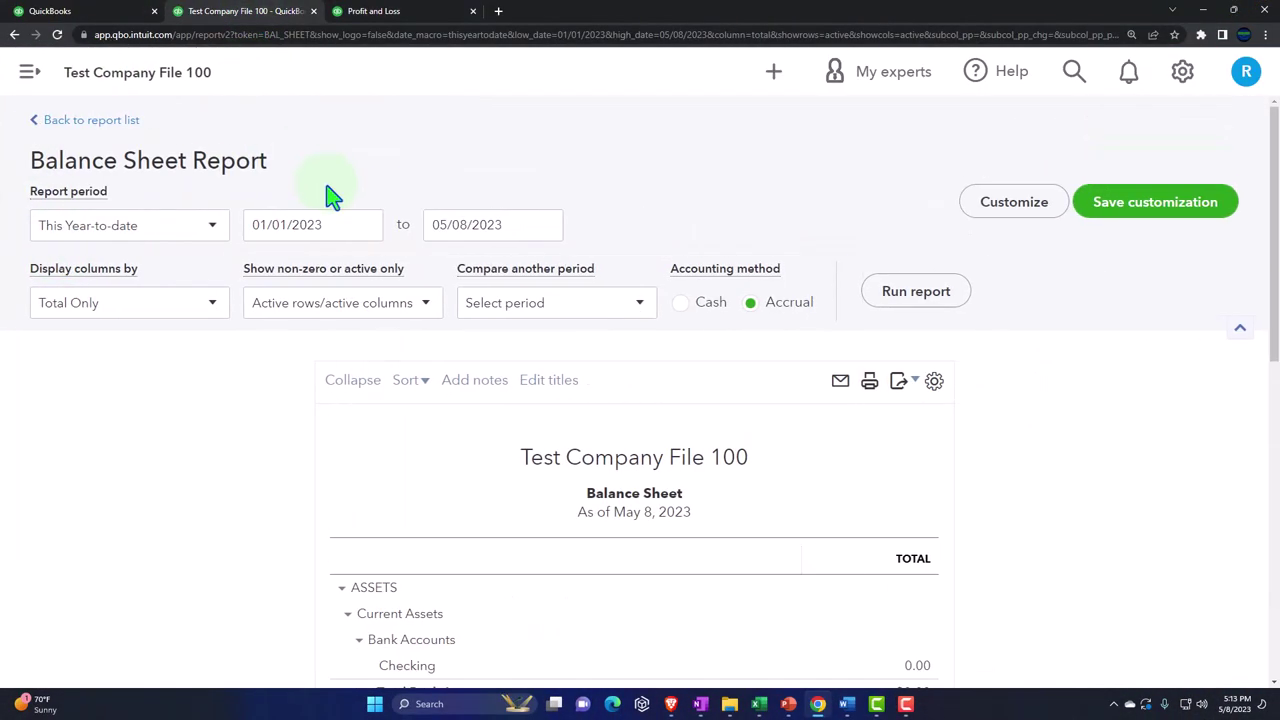
pyautogui.moveTo(327, 217); pyautogui.dragTo(209, 229)
pyautogui.write('01012')
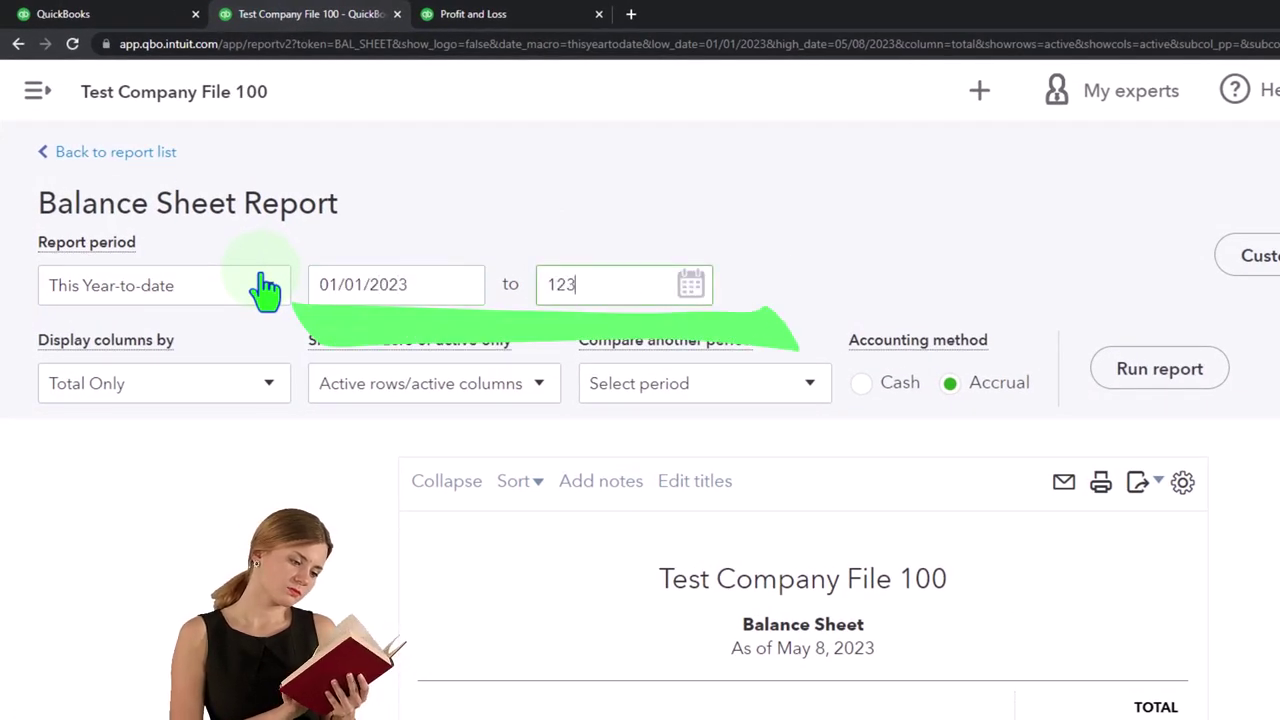
pyautogui.press('Tab')
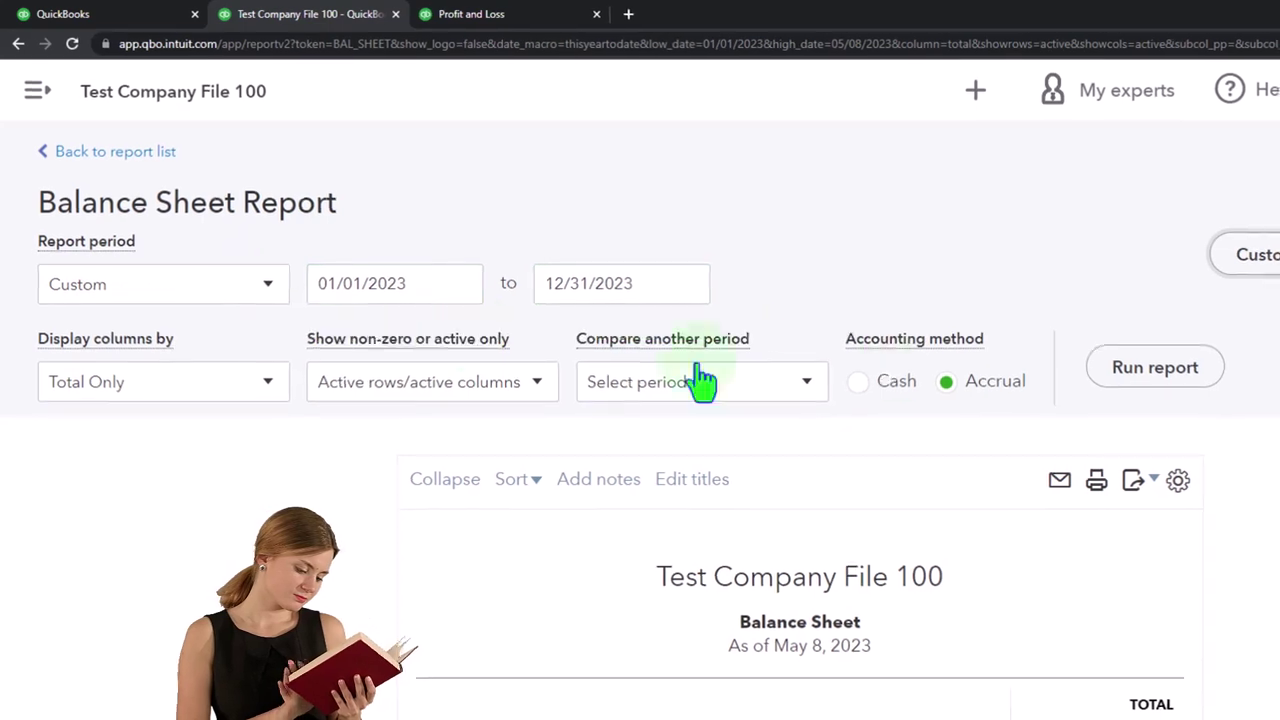
pyautogui.click(1135, 370)
pyautogui.scroll(-3, 950, 313)
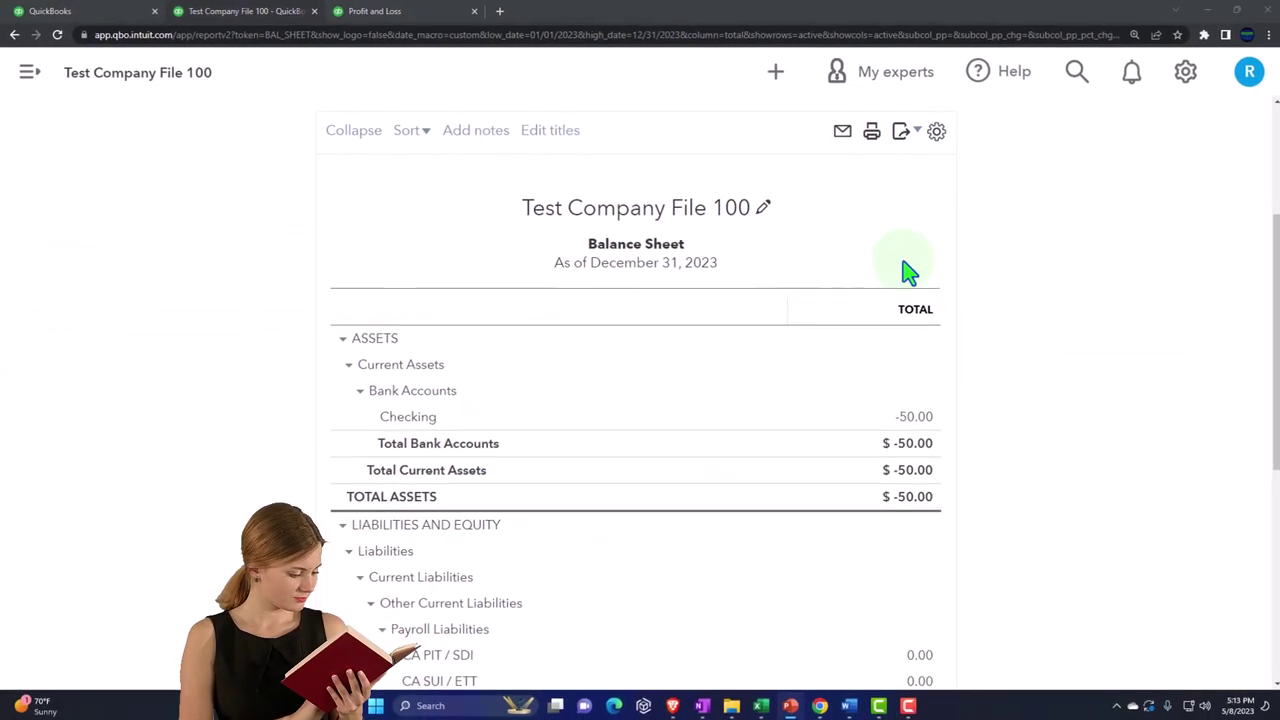
# Step: Review the class and location tracking options in the Advanced account settings, then save and close the settings
pyautogui.click(100, 14)
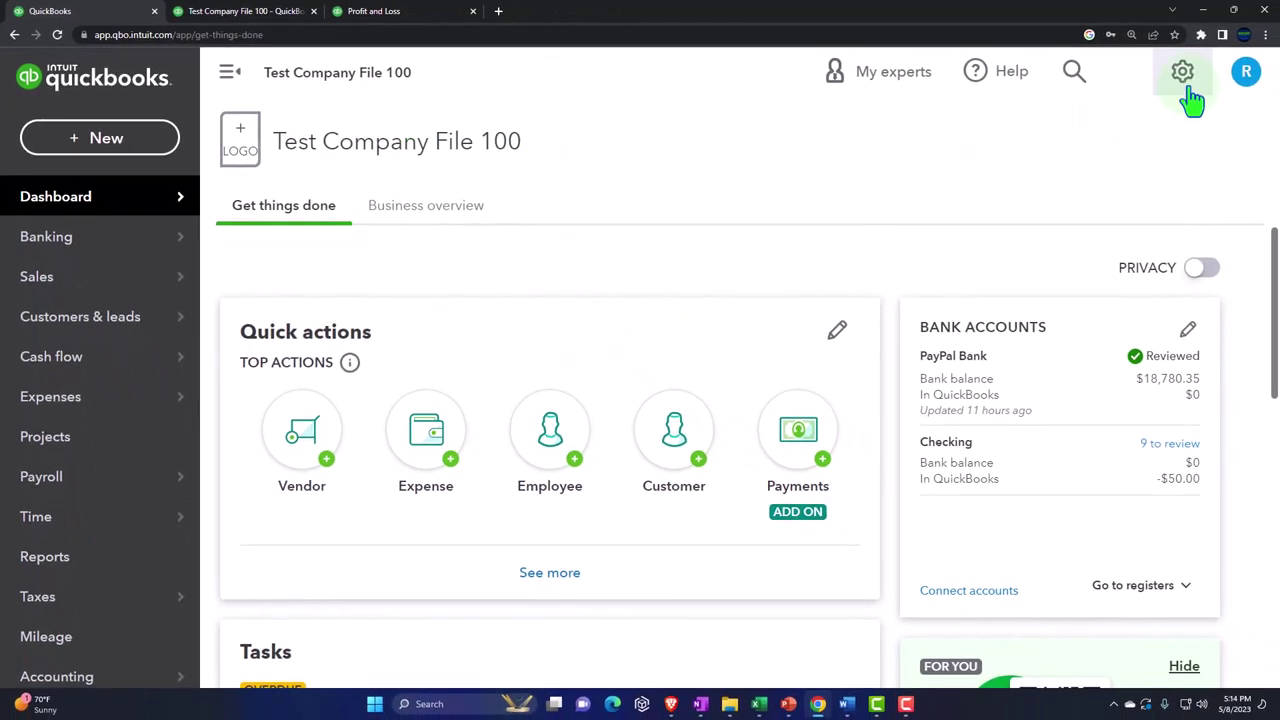
pyautogui.click(1183, 73)
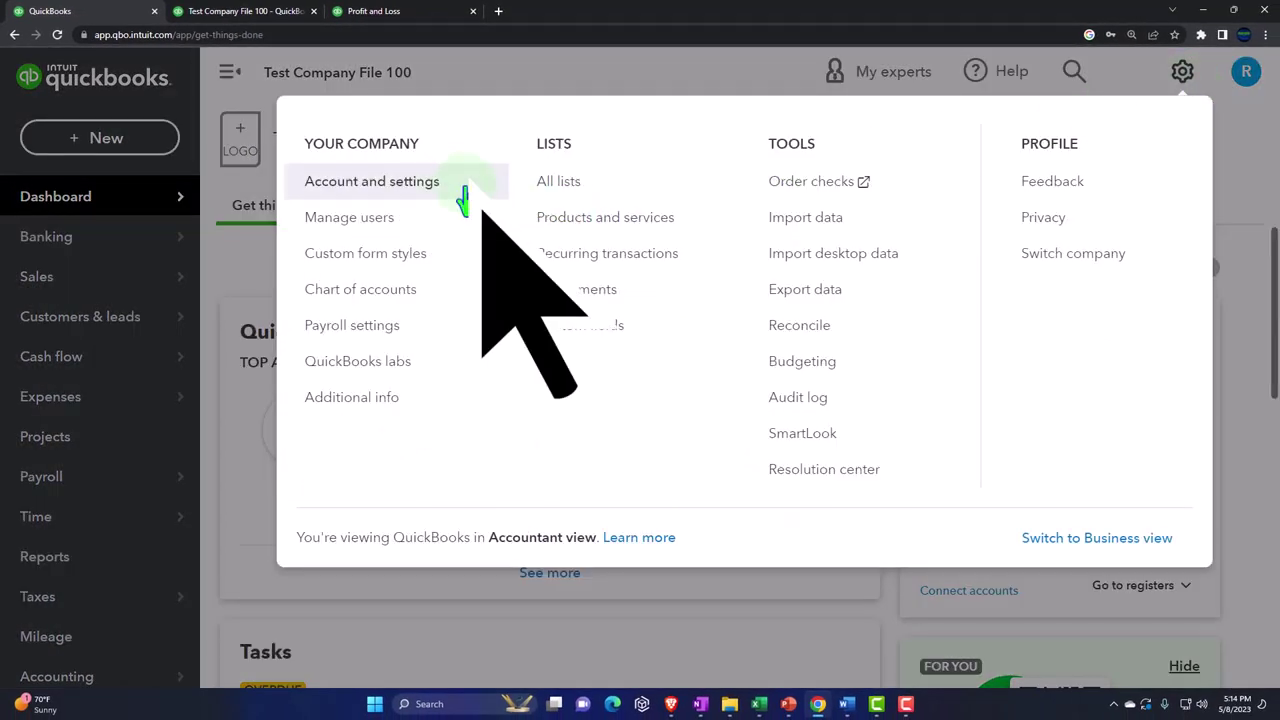
pyautogui.click(450, 190)
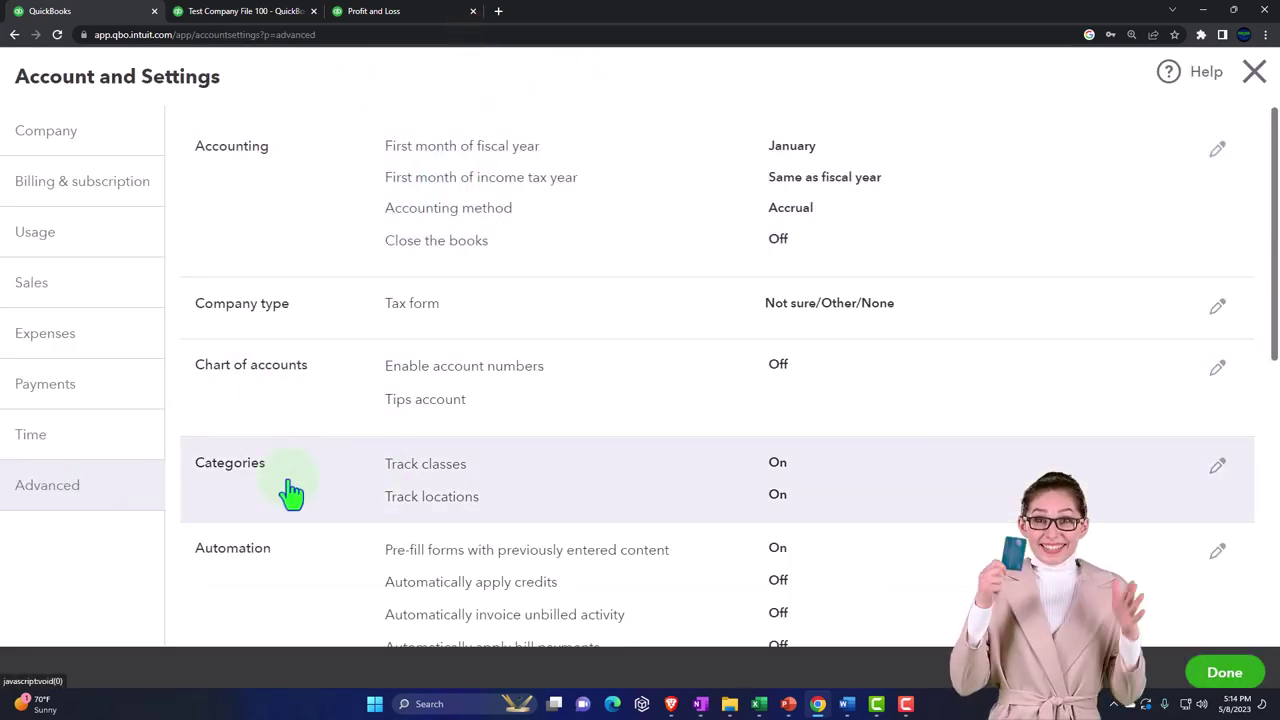
pyautogui.click(385, 488)
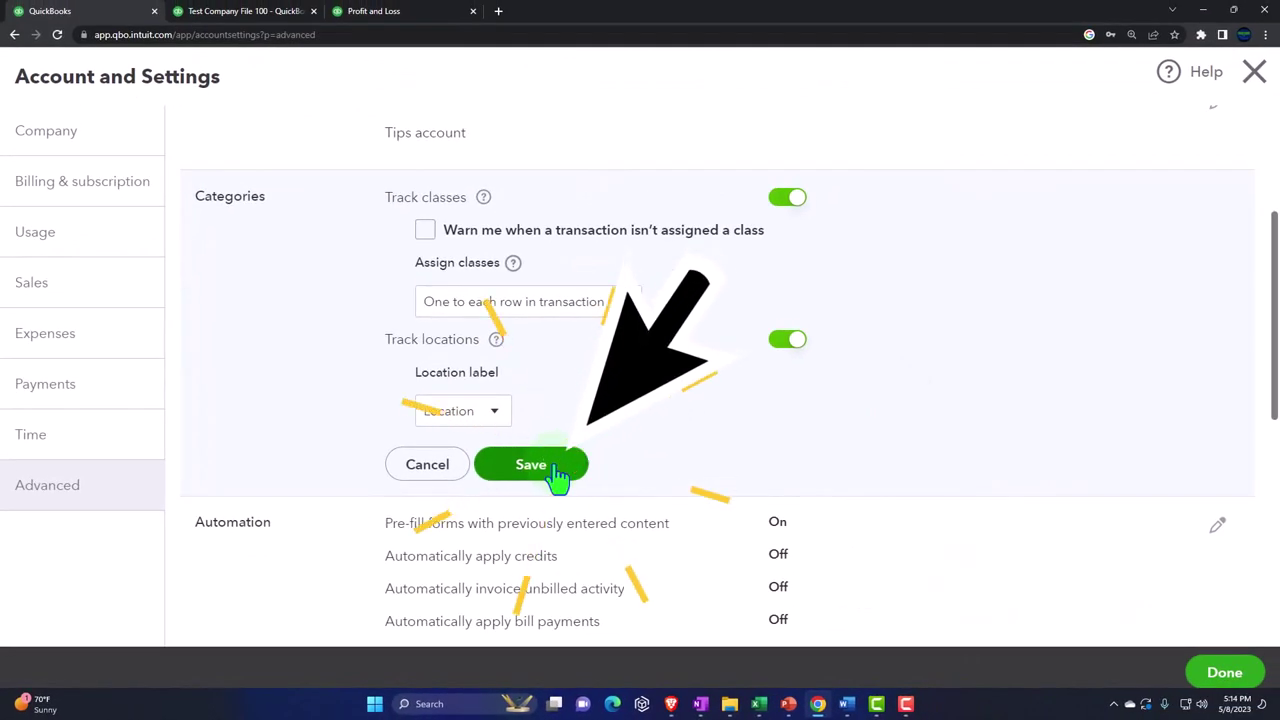
pyautogui.click(557, 466)
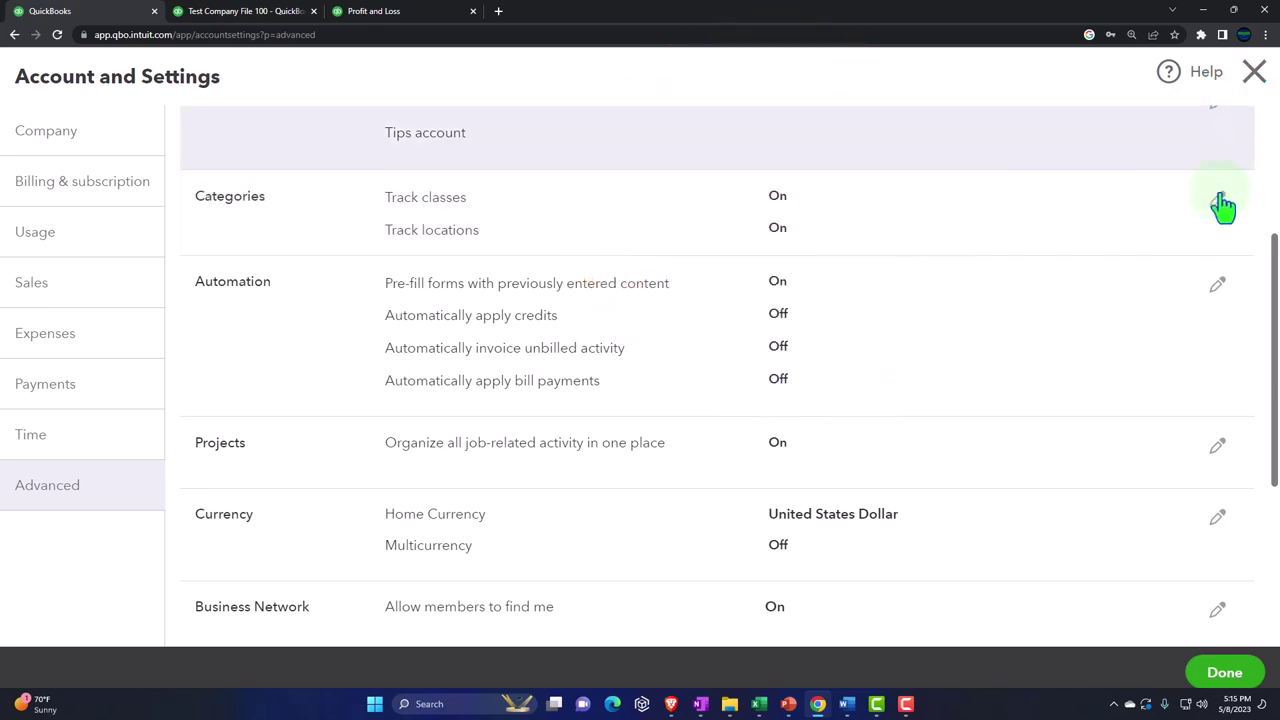
pyautogui.click(1224, 673)
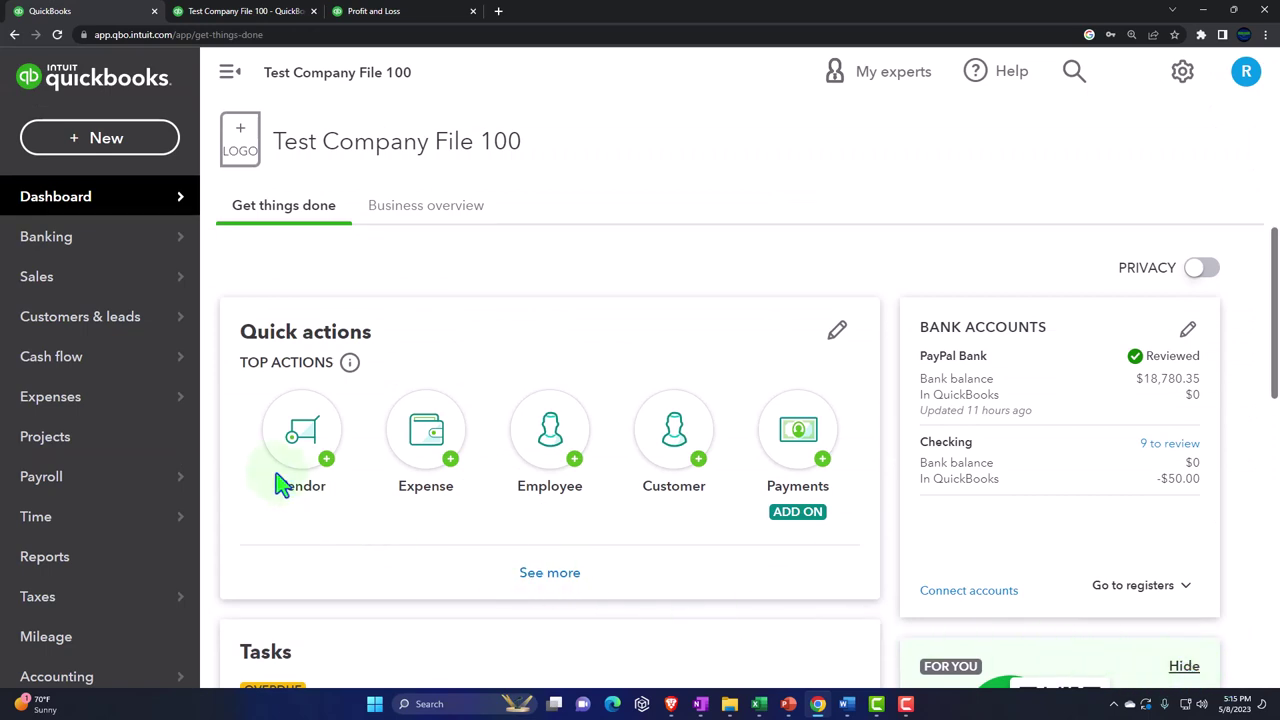
# Step: Open the Customers list in the Sales area of the company file
pyautogui.scroll(-2, 120, 505)
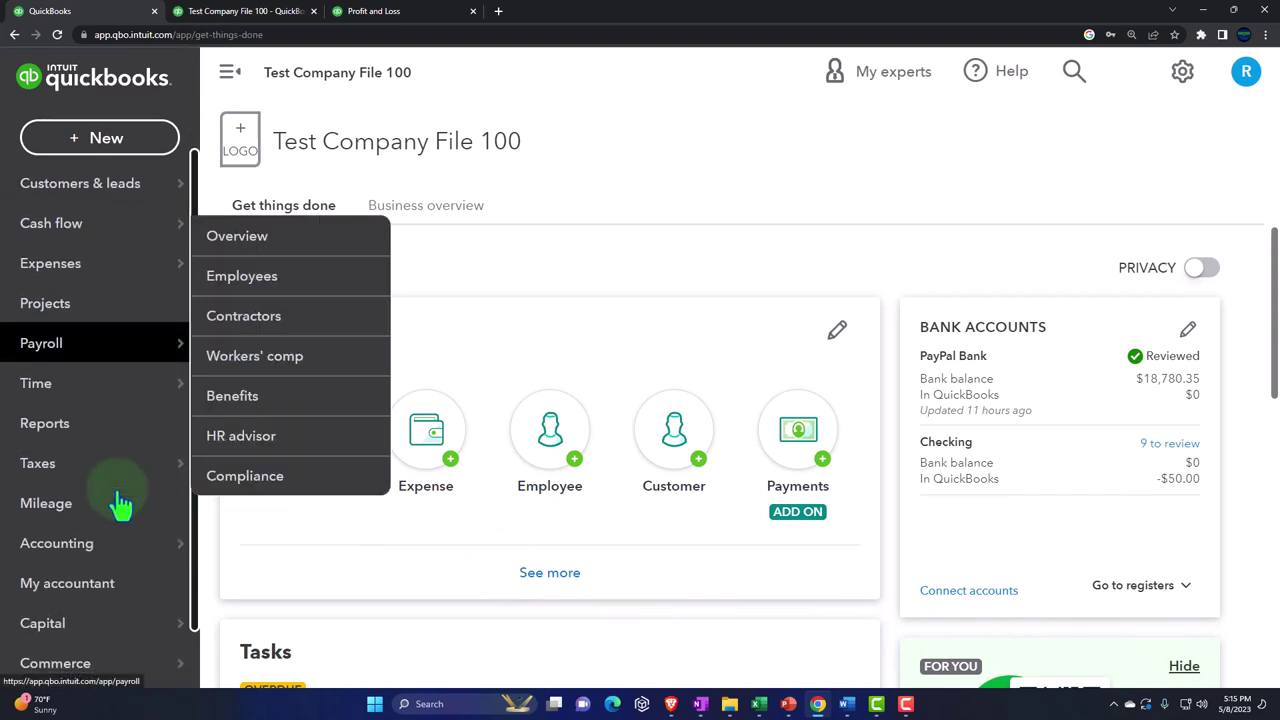
pyautogui.scroll(2, 110, 508)
pyautogui.click(60, 285)
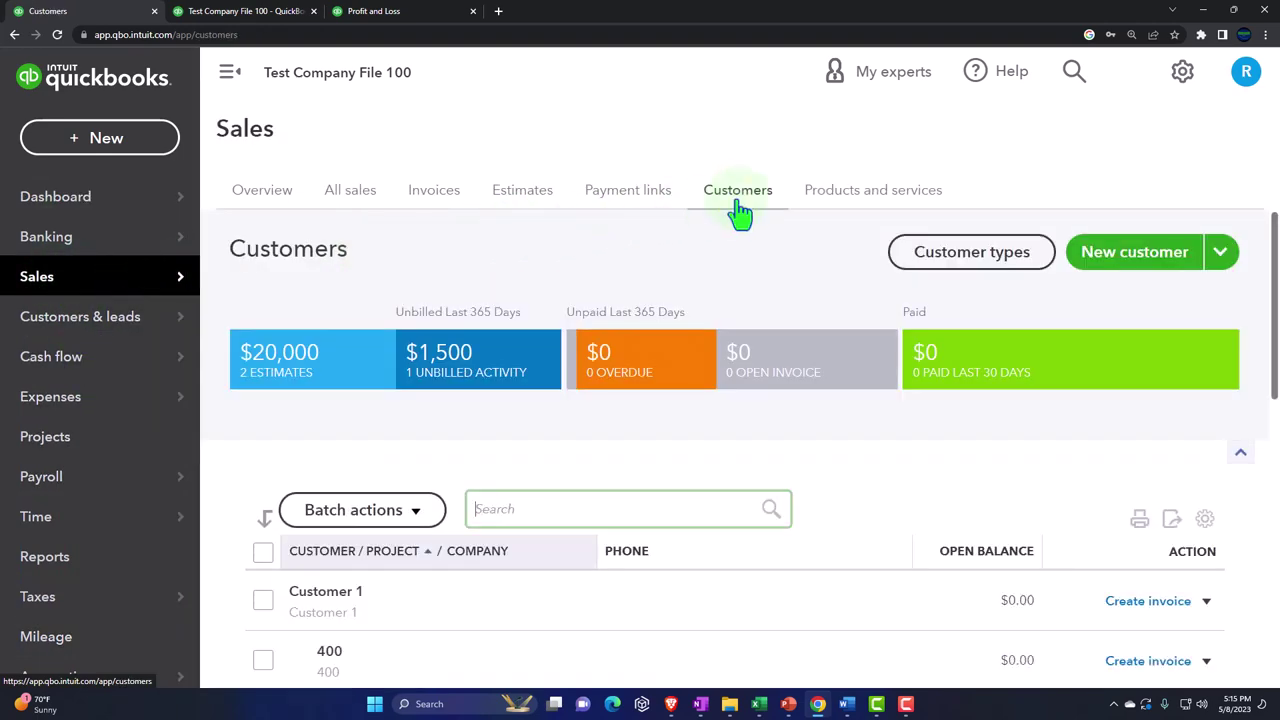
pyautogui.click(750, 205)
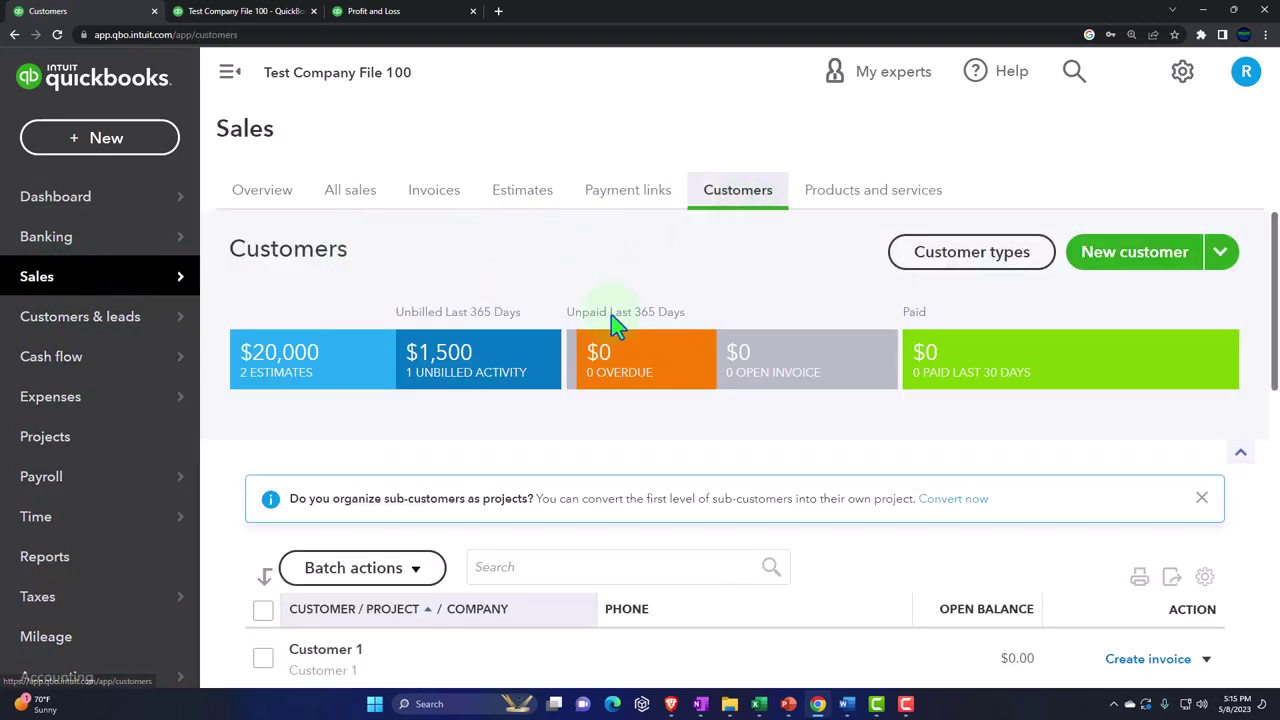
# Step: Review the sub-customers listed under Customer 1 in the Customers list
pyautogui.scroll(-3, 606, 420)
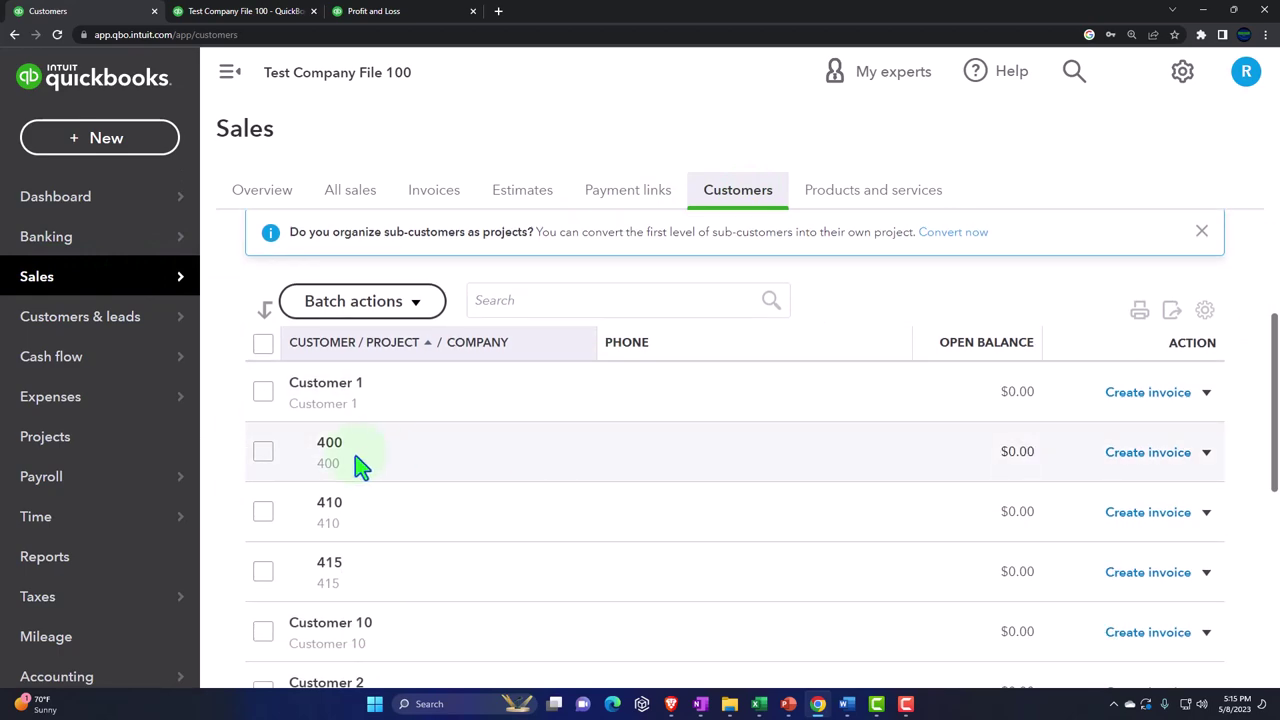
pyautogui.click(330, 455)
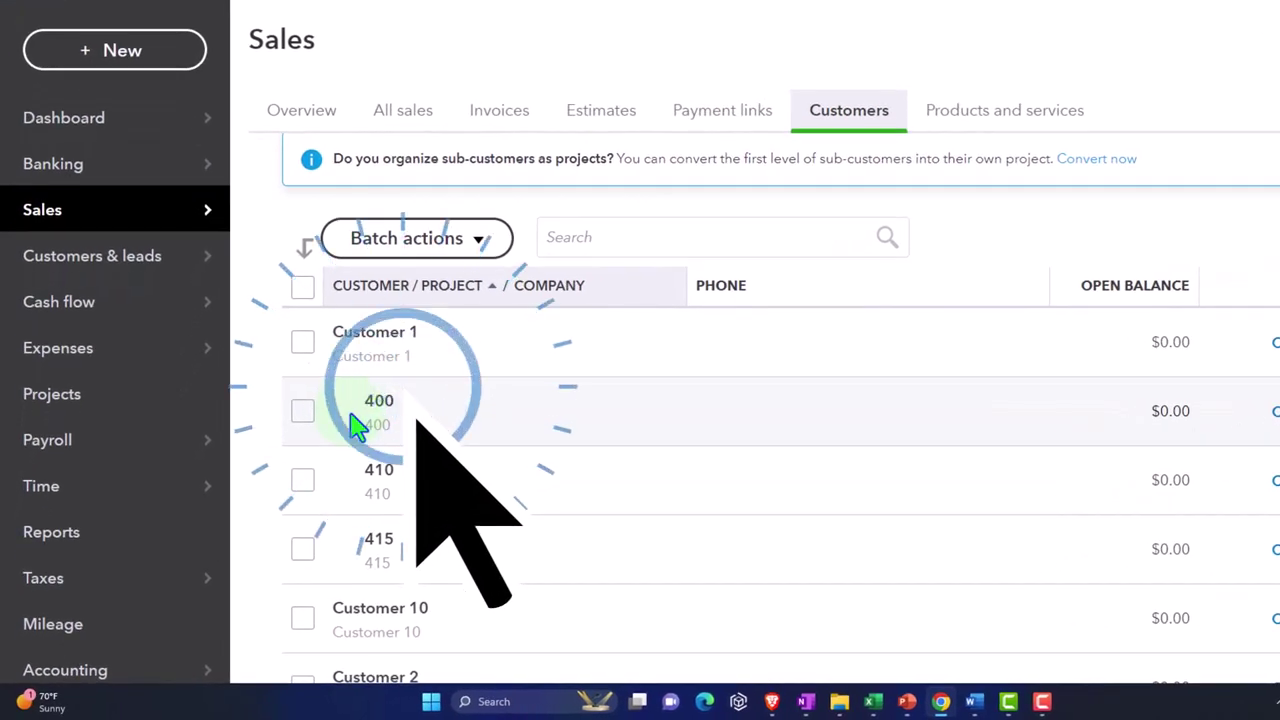
pyautogui.scroll(4, 350, 423)
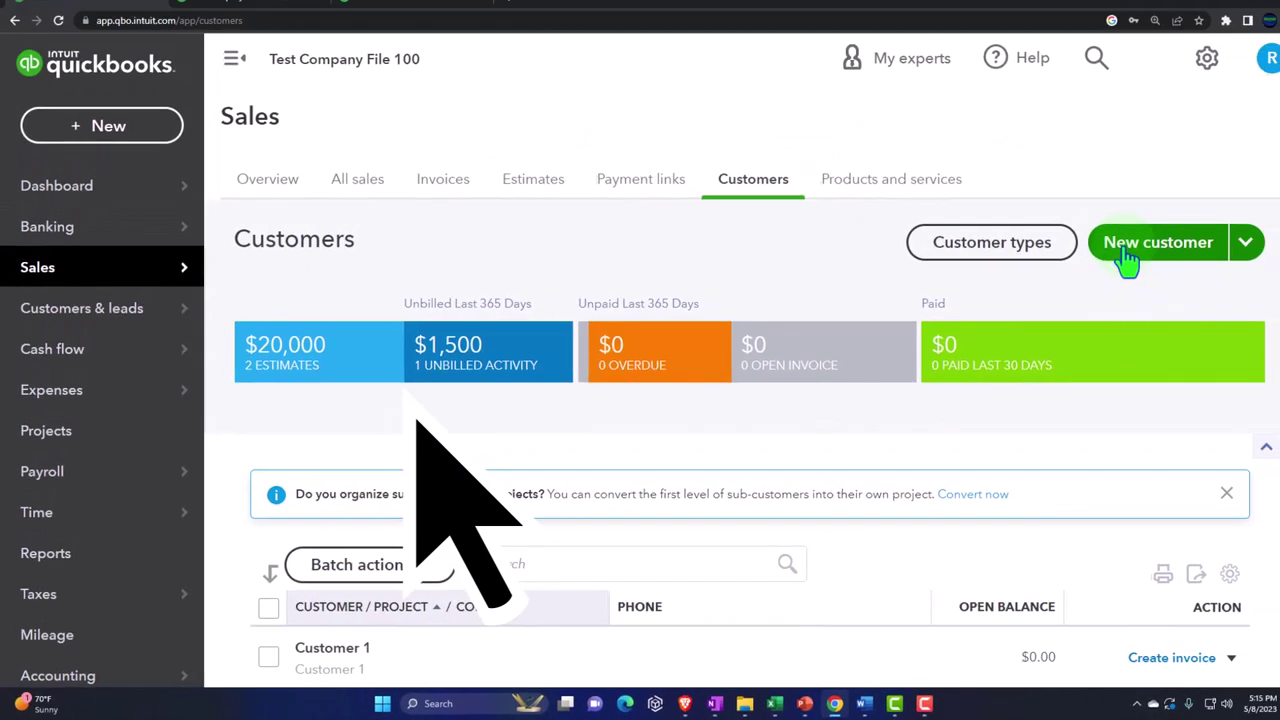
# Step: Mark a new customer form as a sub-customer, view the parent customer choices, and leave the form without saving
pyautogui.click(1250, 190)
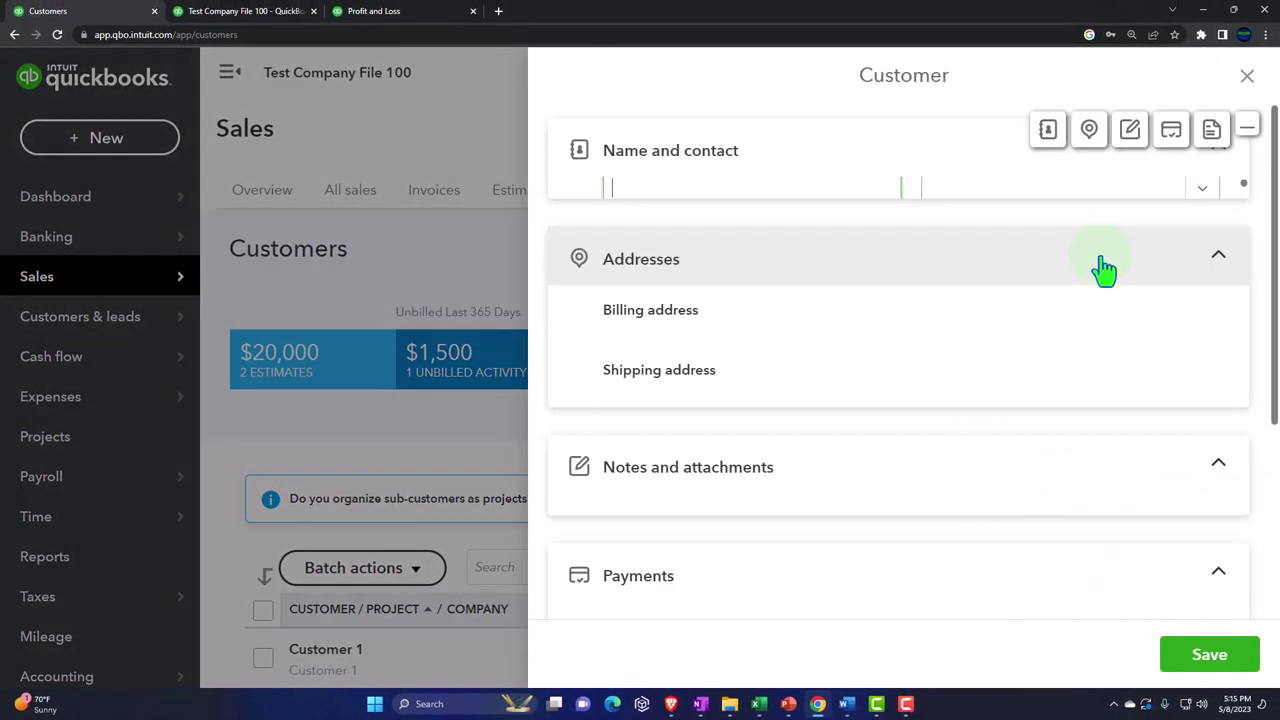
pyautogui.scroll(-3, 1031, 349)
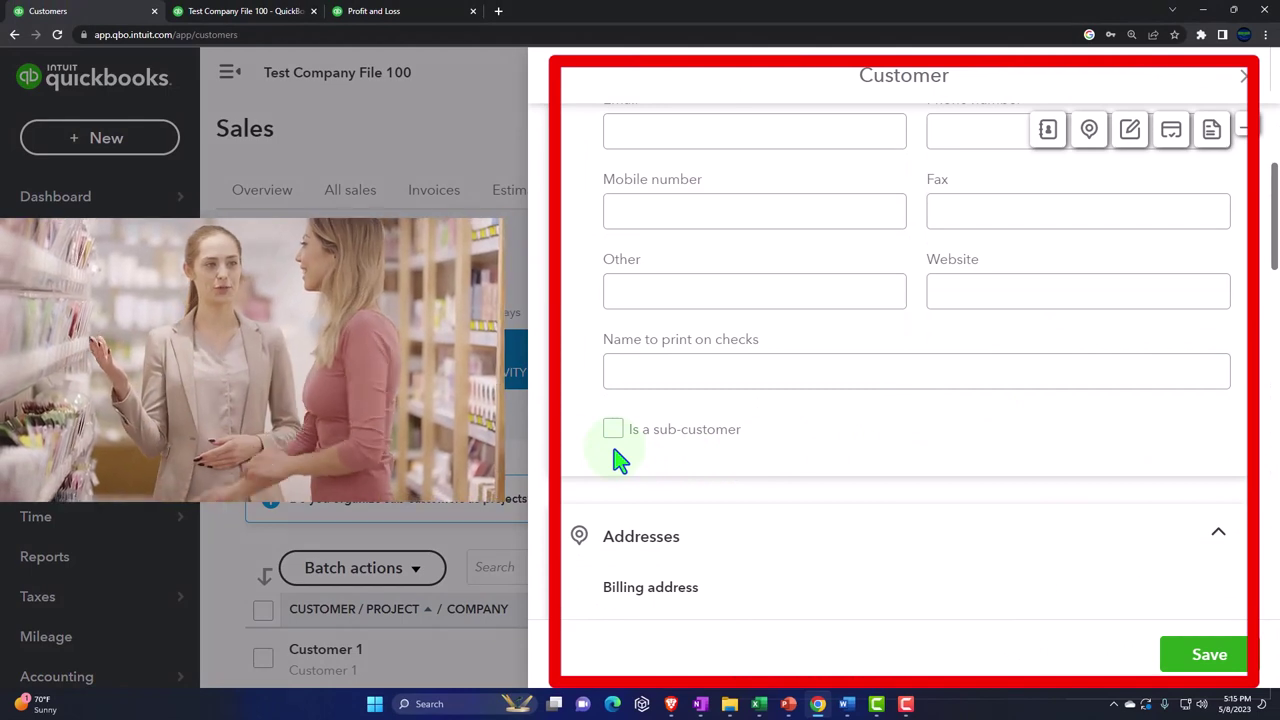
pyautogui.click(613, 433)
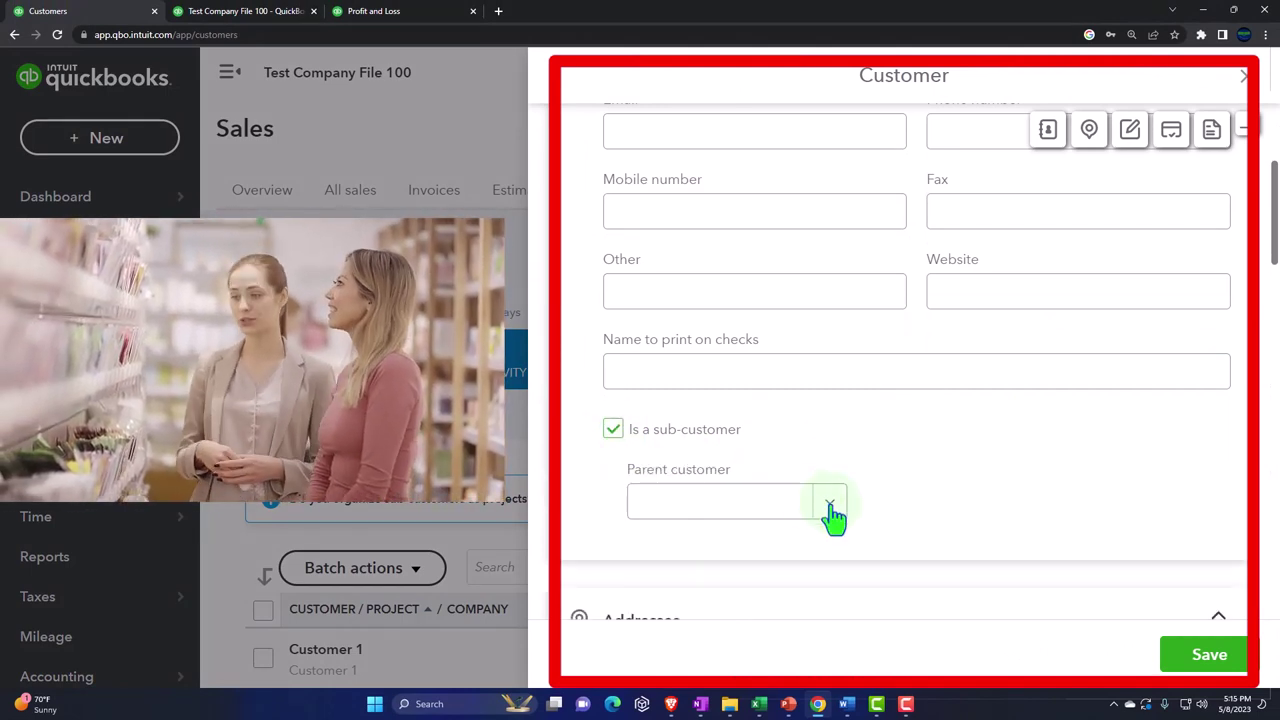
pyautogui.click(830, 505)
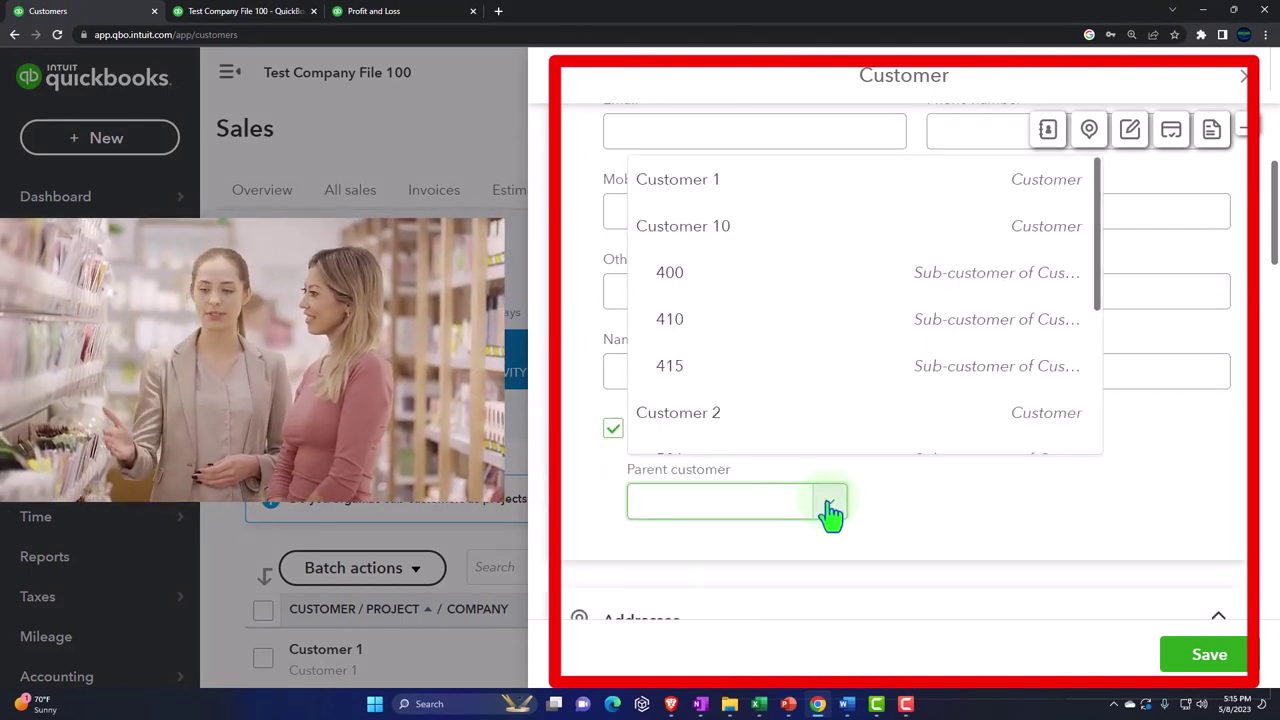
pyautogui.click(1246, 77)
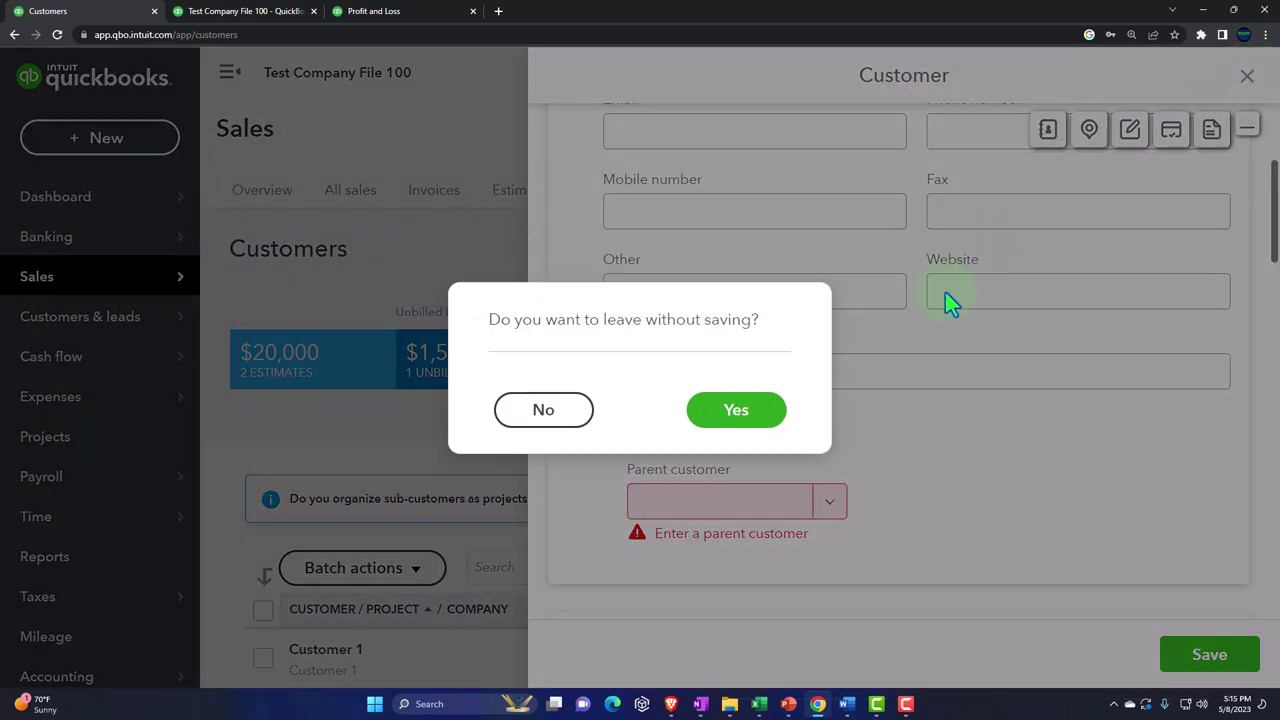
pyautogui.click(740, 412)
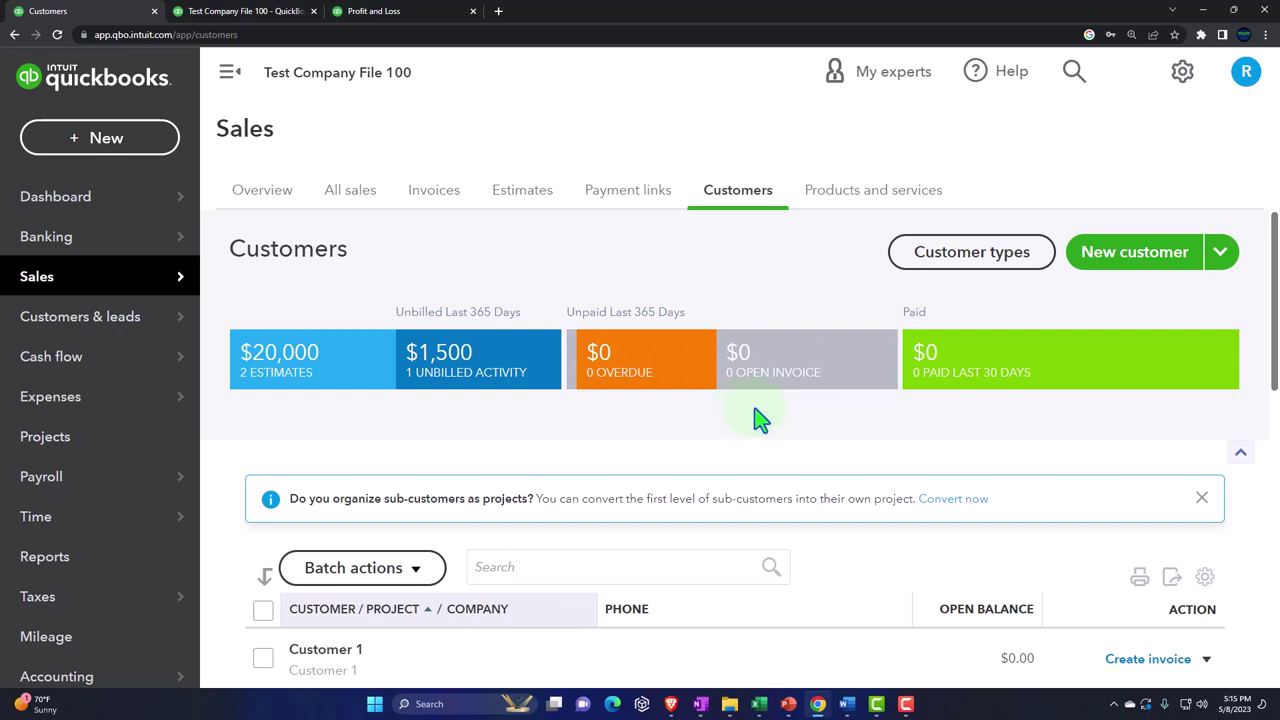
# Step: Open Projects, review the customer choices in a new project form, and close the form without saving
pyautogui.click(63, 436)
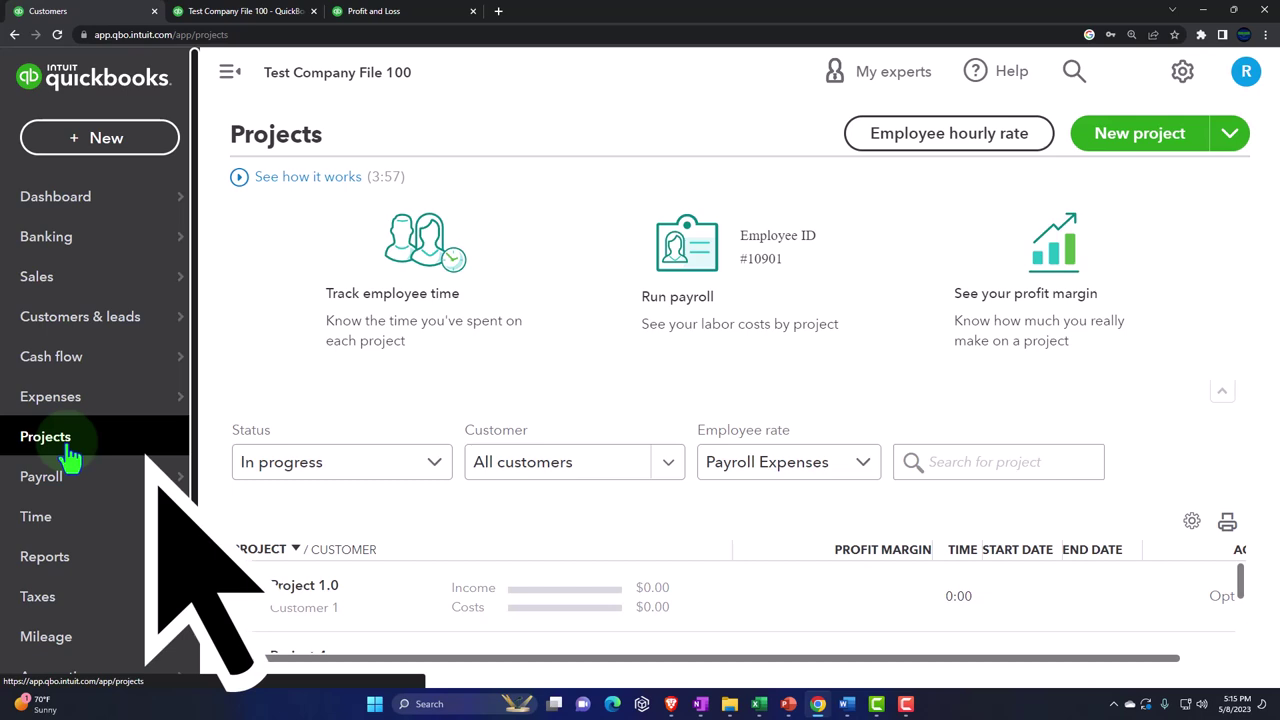
pyautogui.click(1229, 134)
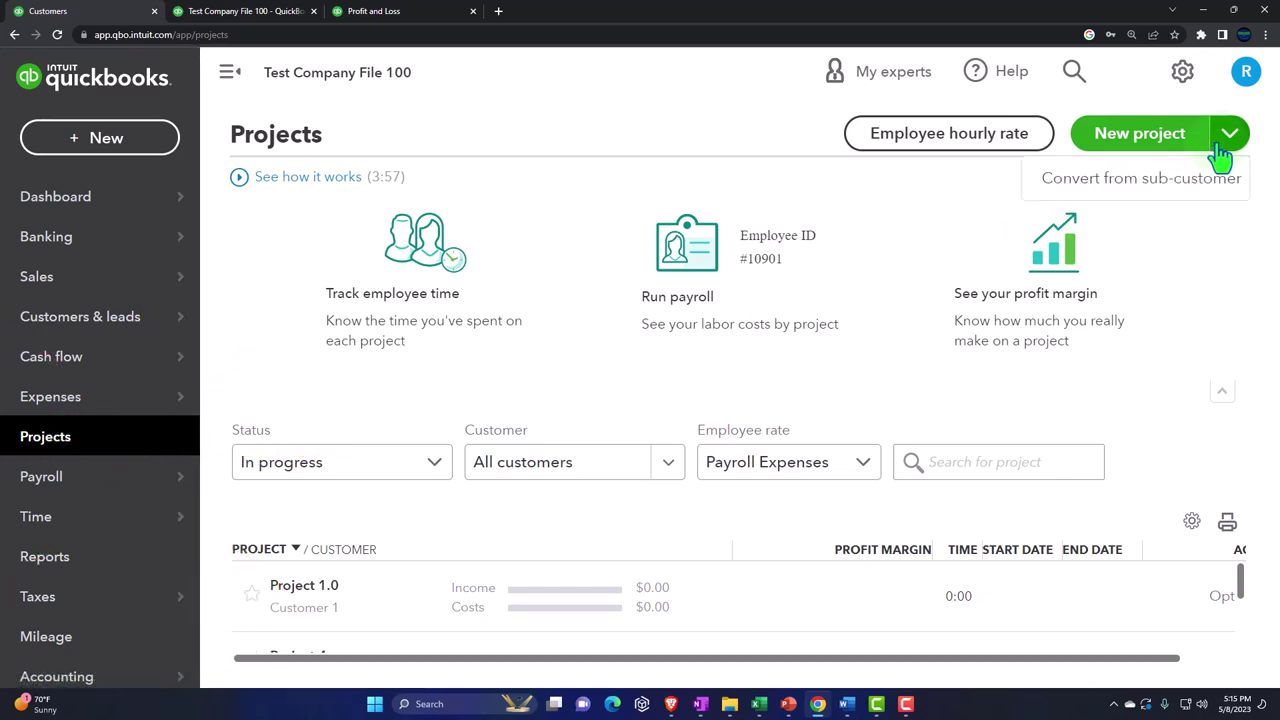
pyautogui.click(1155, 140)
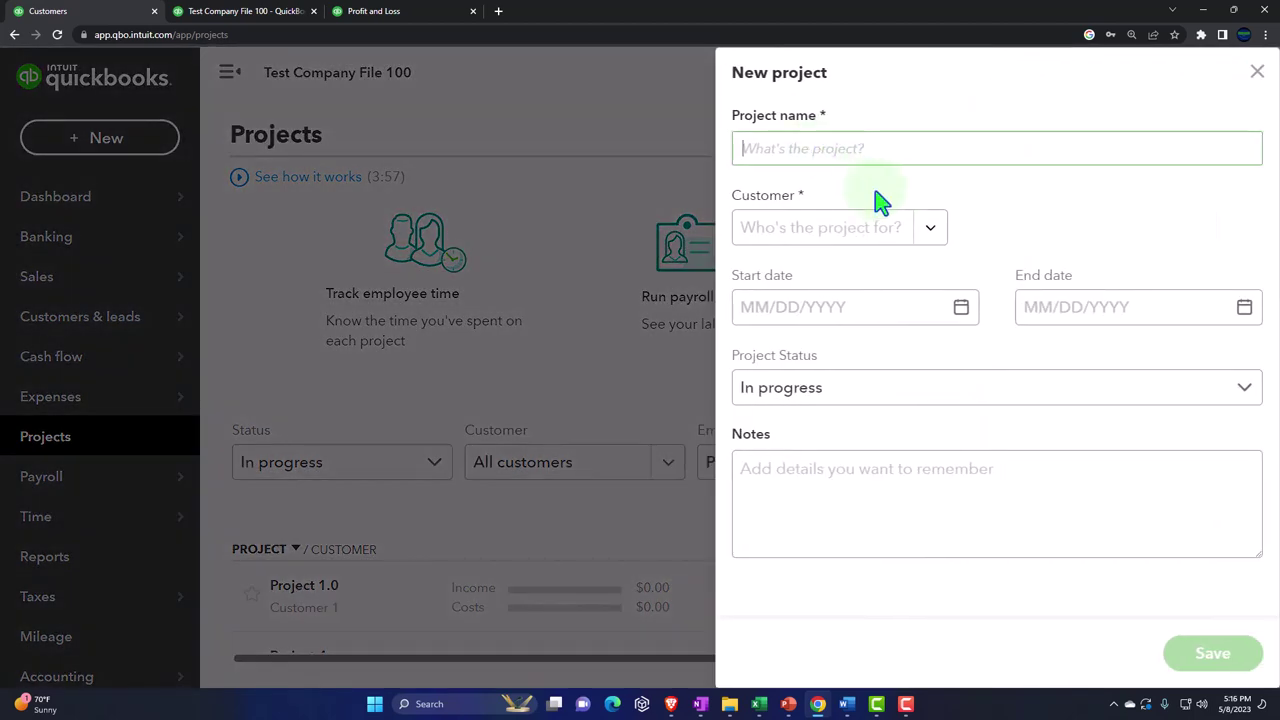
pyautogui.click(926, 230)
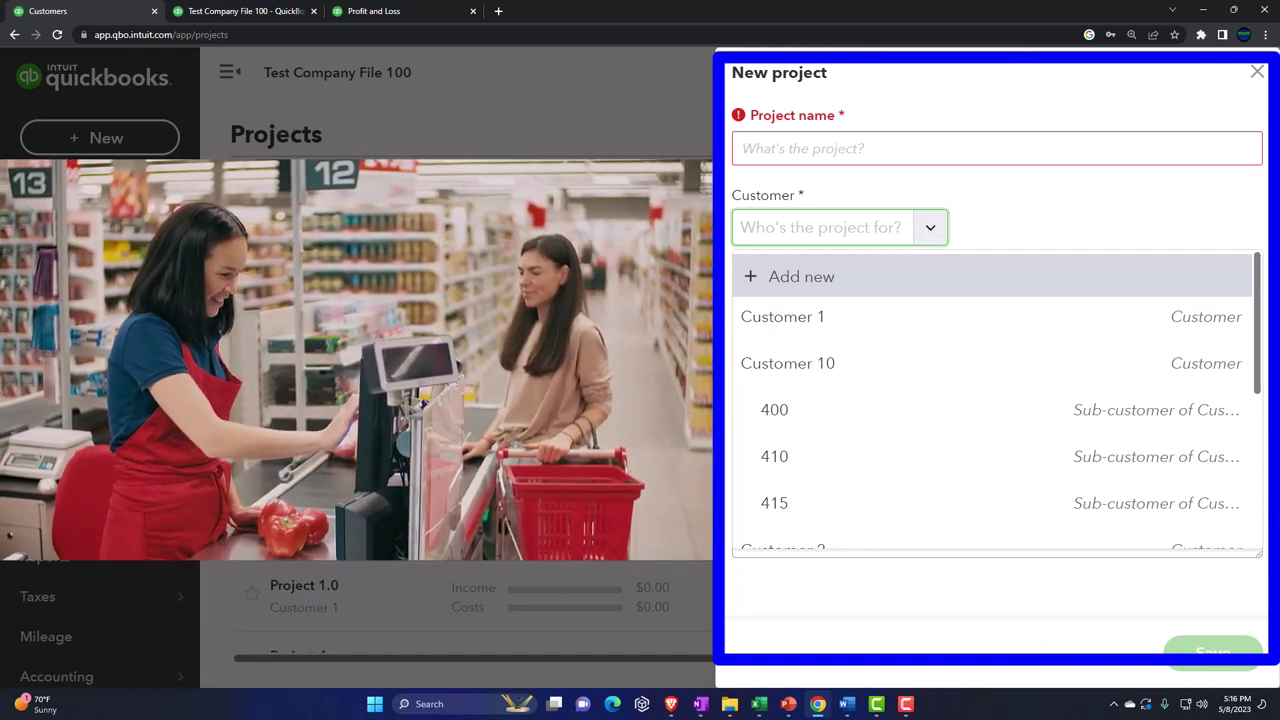
pyautogui.click(274, 250)
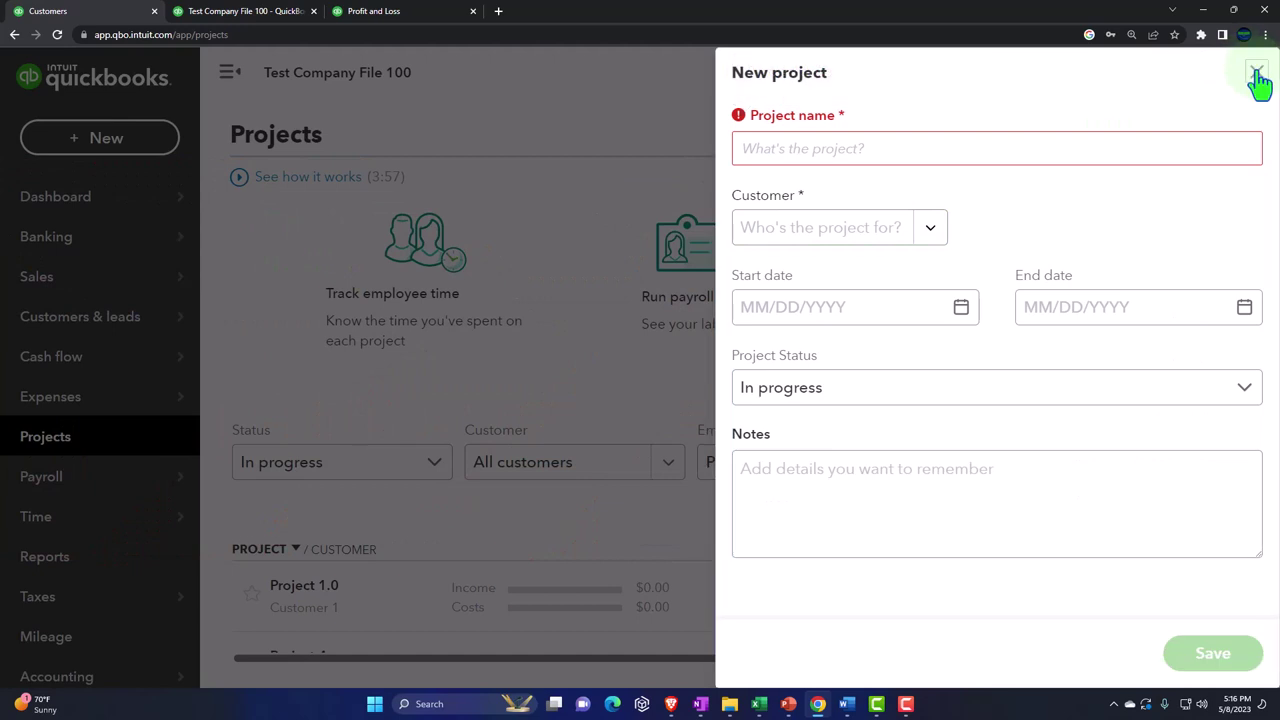
pyautogui.click(1256, 76)
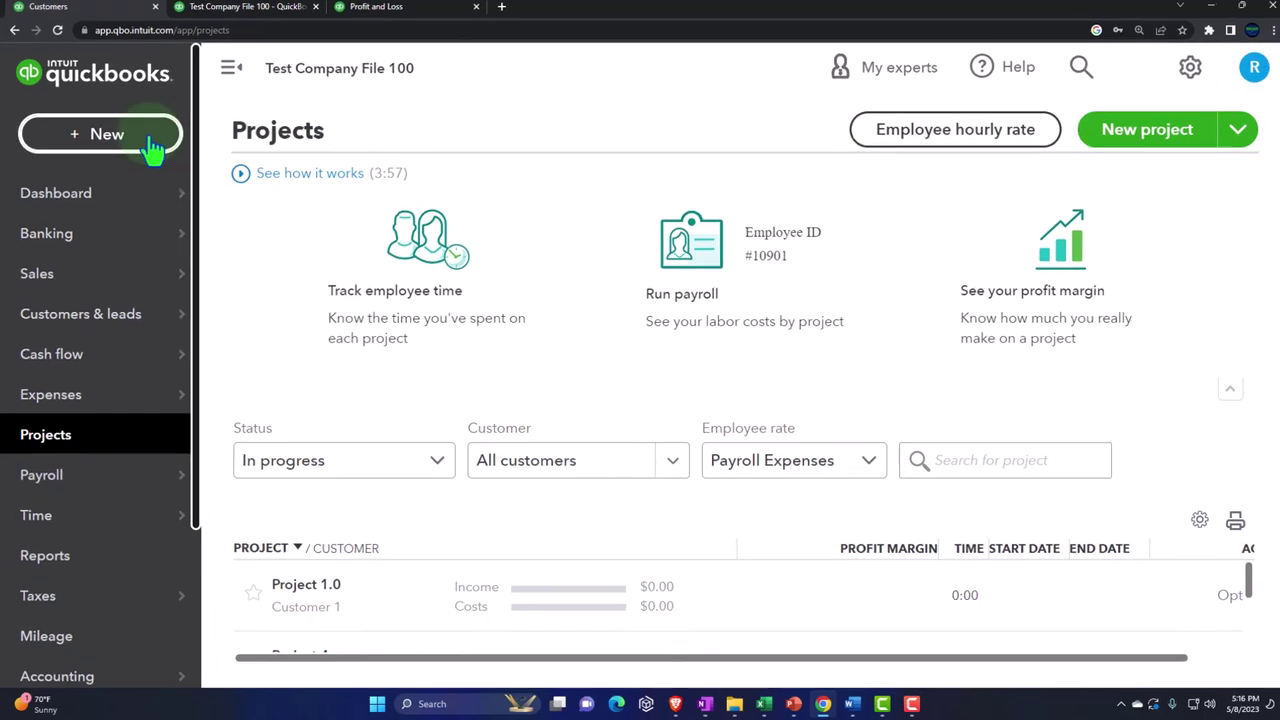
# Step: Review the customer and sub-customer choices on a new invoice form, and close the invoice
pyautogui.click(157, 141)
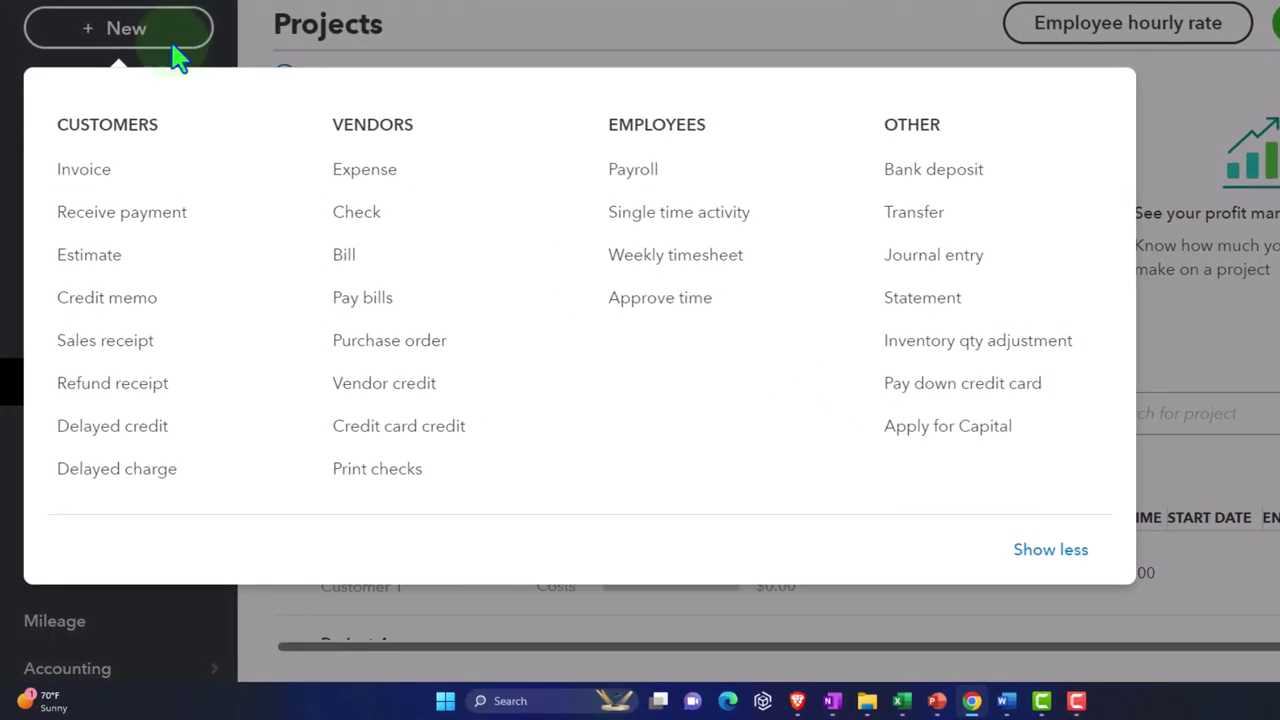
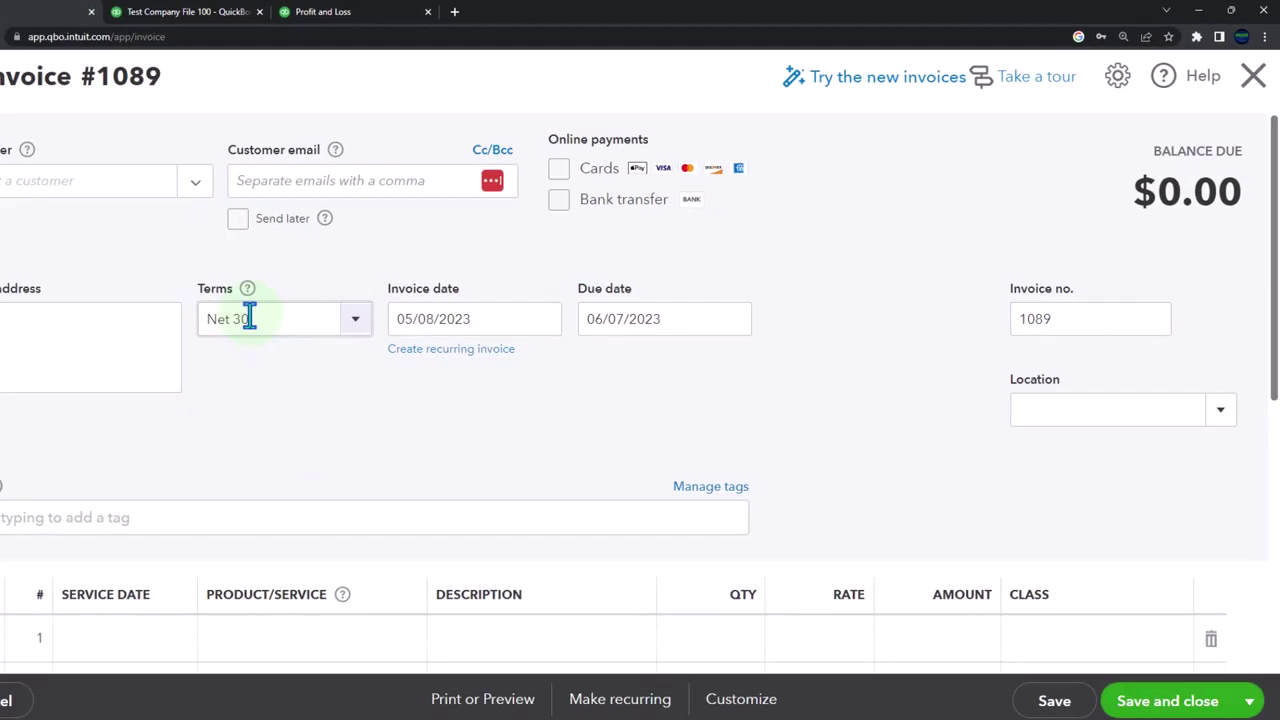
pyautogui.click(195, 181)
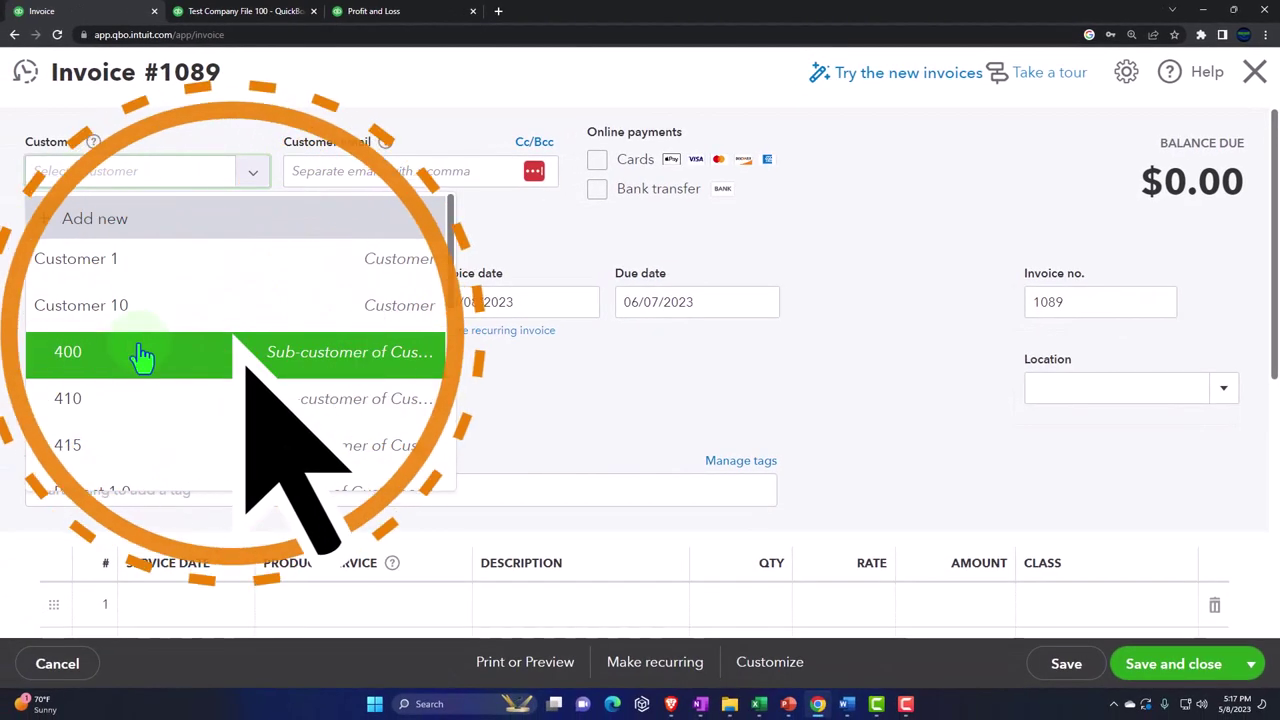
pyautogui.click(851, 277)
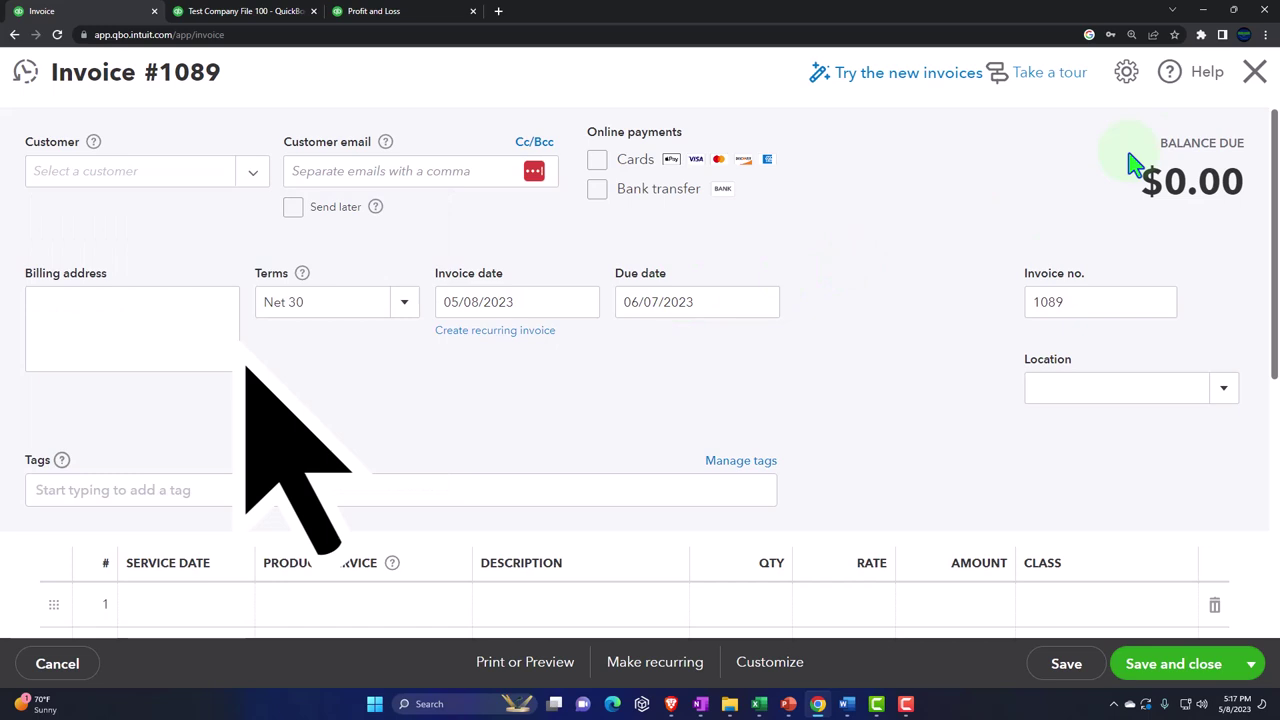
pyautogui.click(1253, 74)
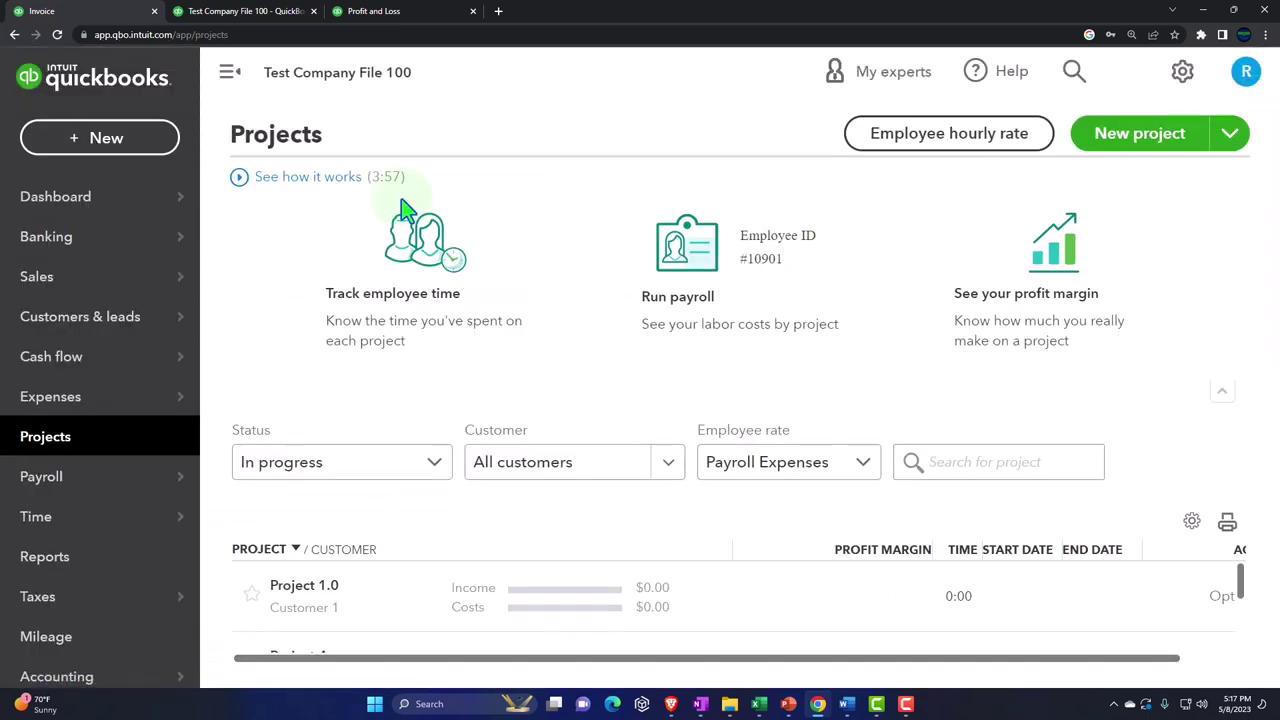
# Step: Start a new expense form and examine its Location field and the Category details columns
pyautogui.click(160, 138)
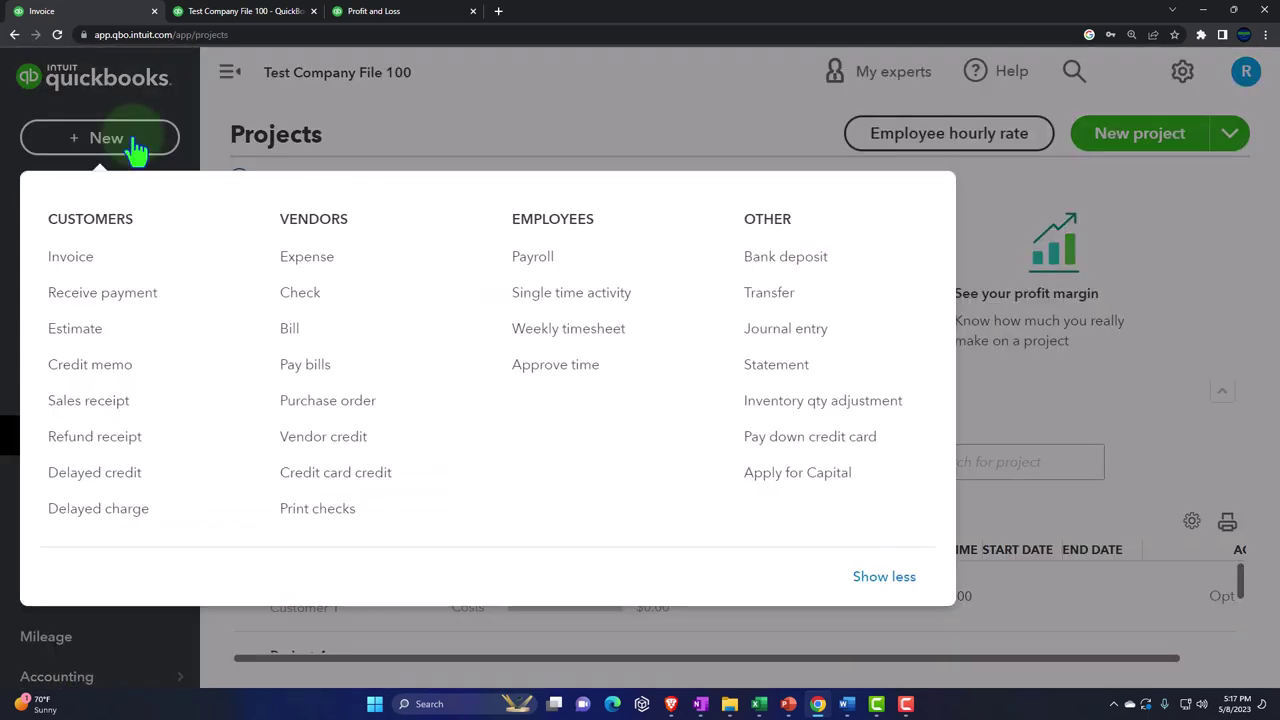
pyautogui.click(318, 268)
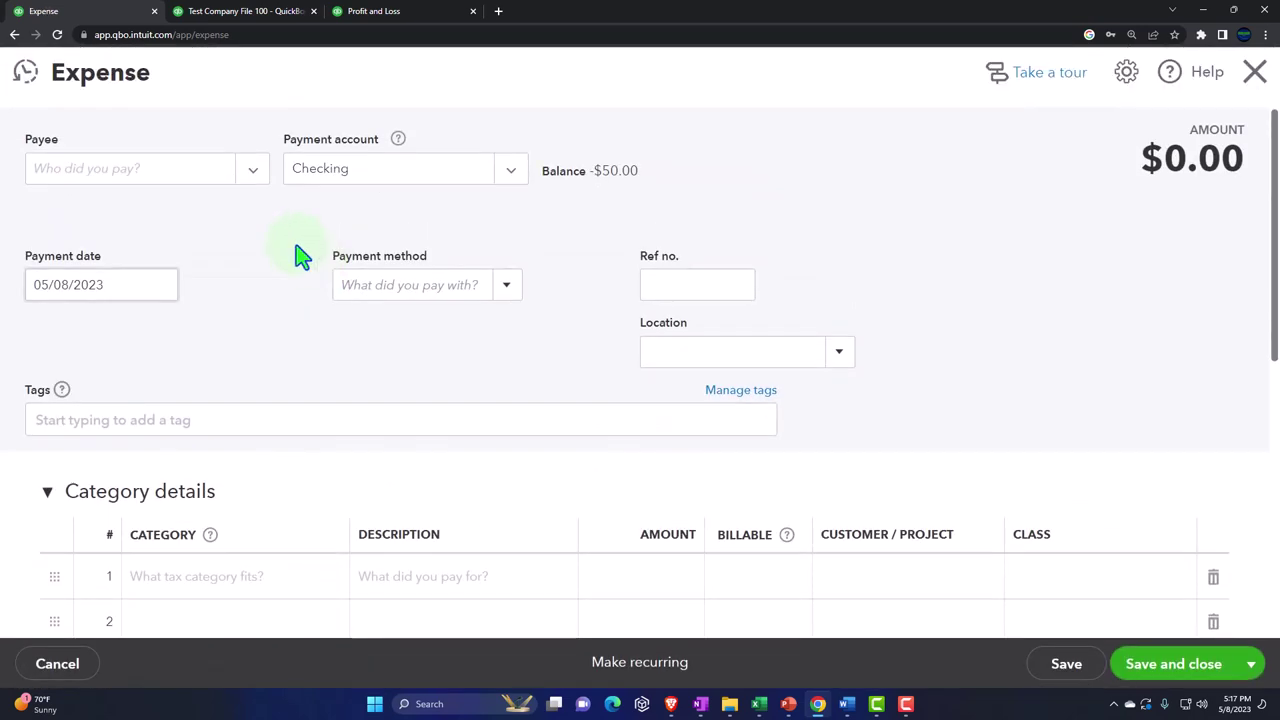
pyautogui.scroll(-1, 303, 257)
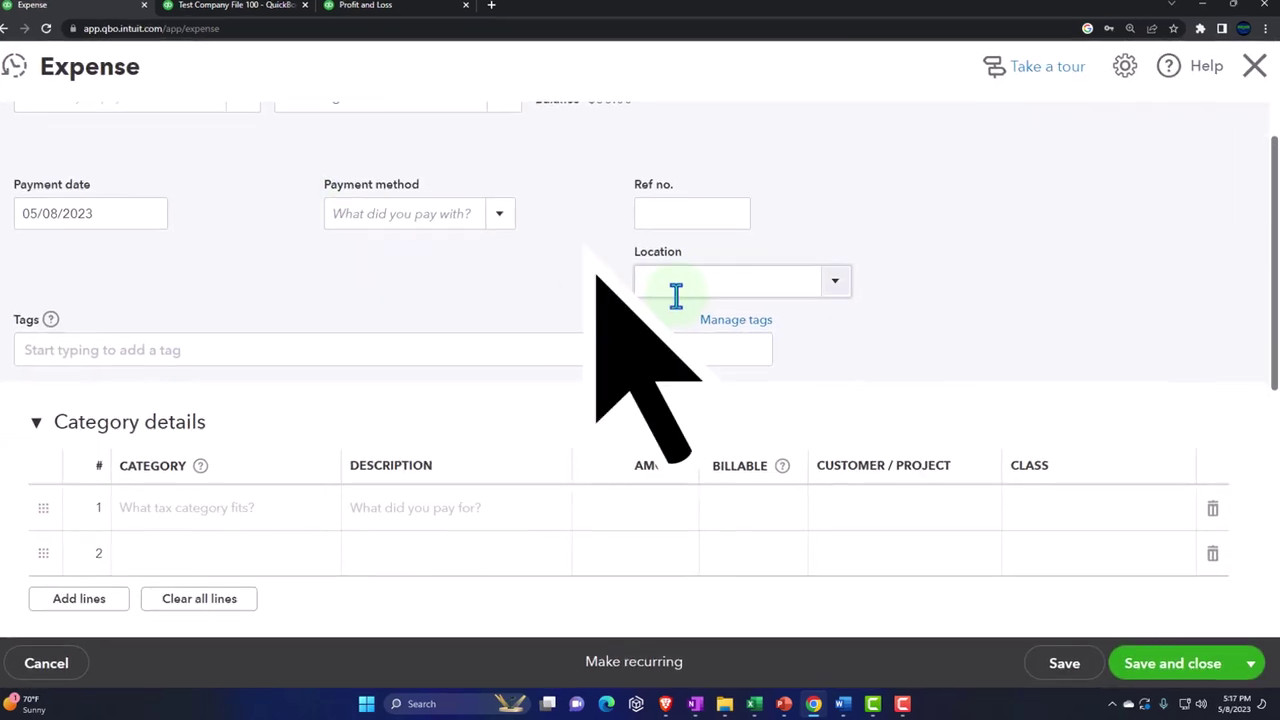
pyautogui.click(637, 266)
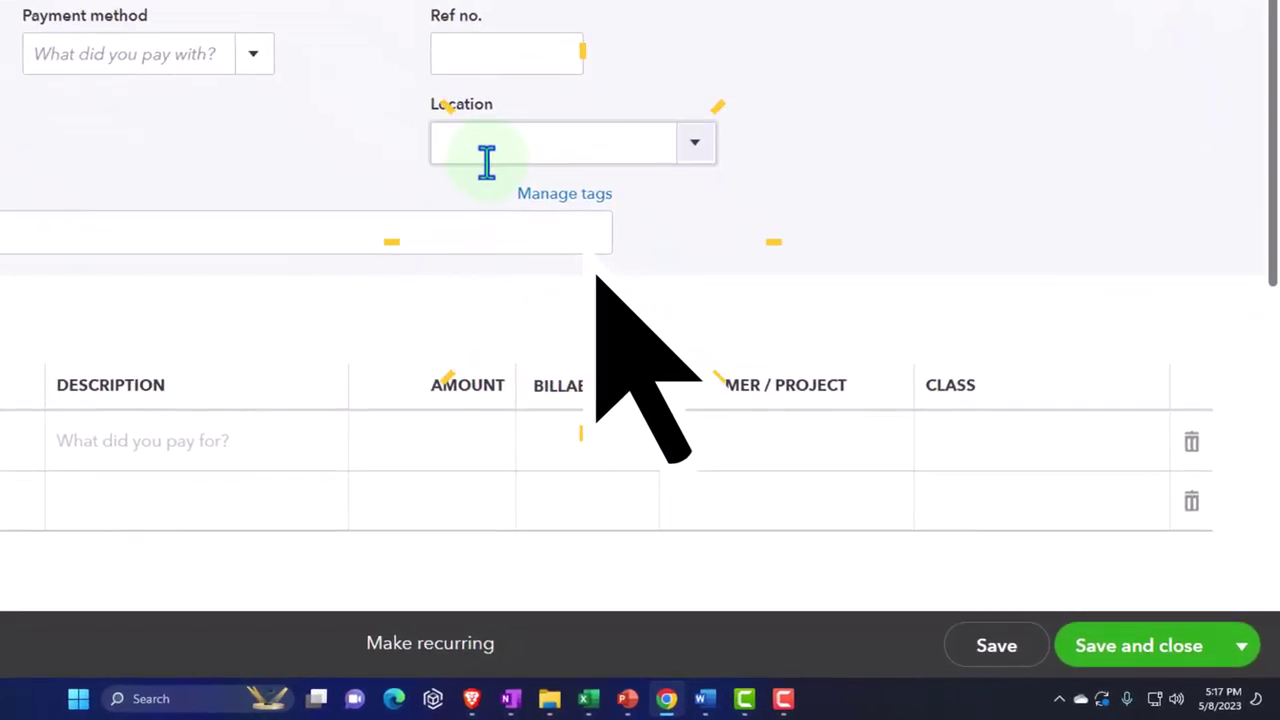
pyautogui.scroll(-1, 637, 268)
pyautogui.scroll(-1, 486, 162)
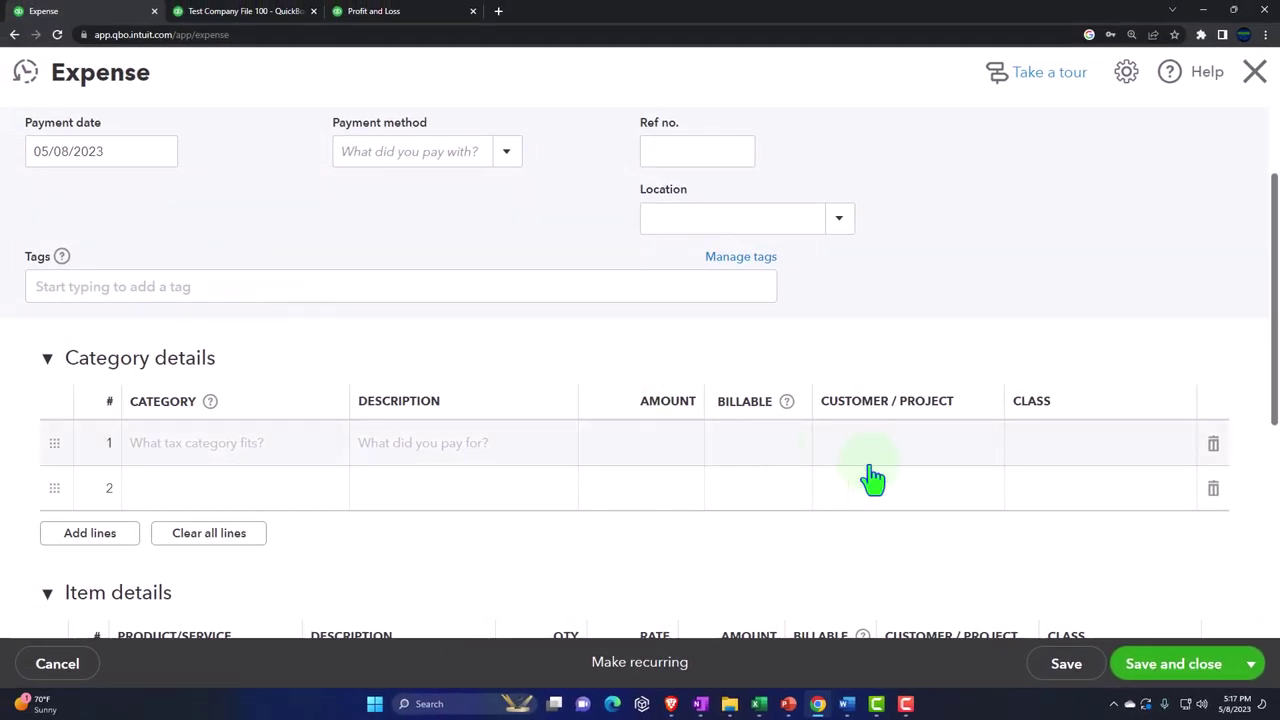
# Step: View the Customer / Project choices on the first category line of the expense, and leave the form without saving
pyautogui.click(929, 460)
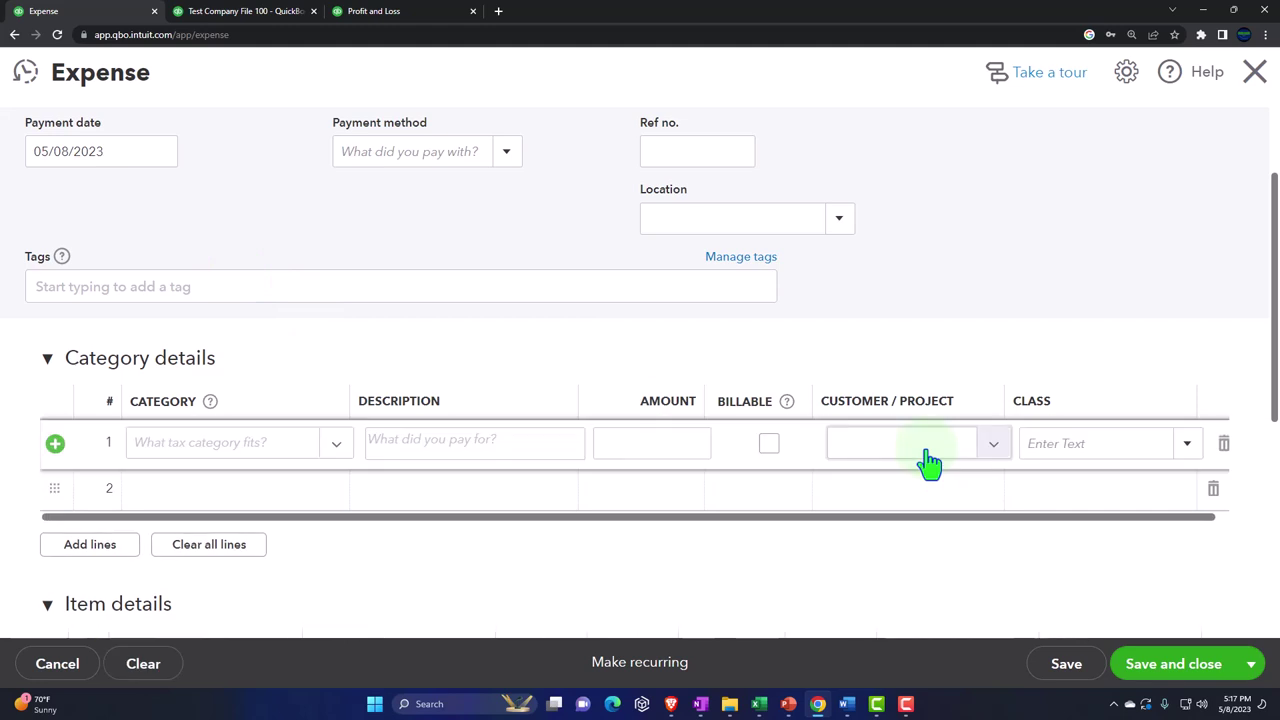
pyautogui.click(995, 455)
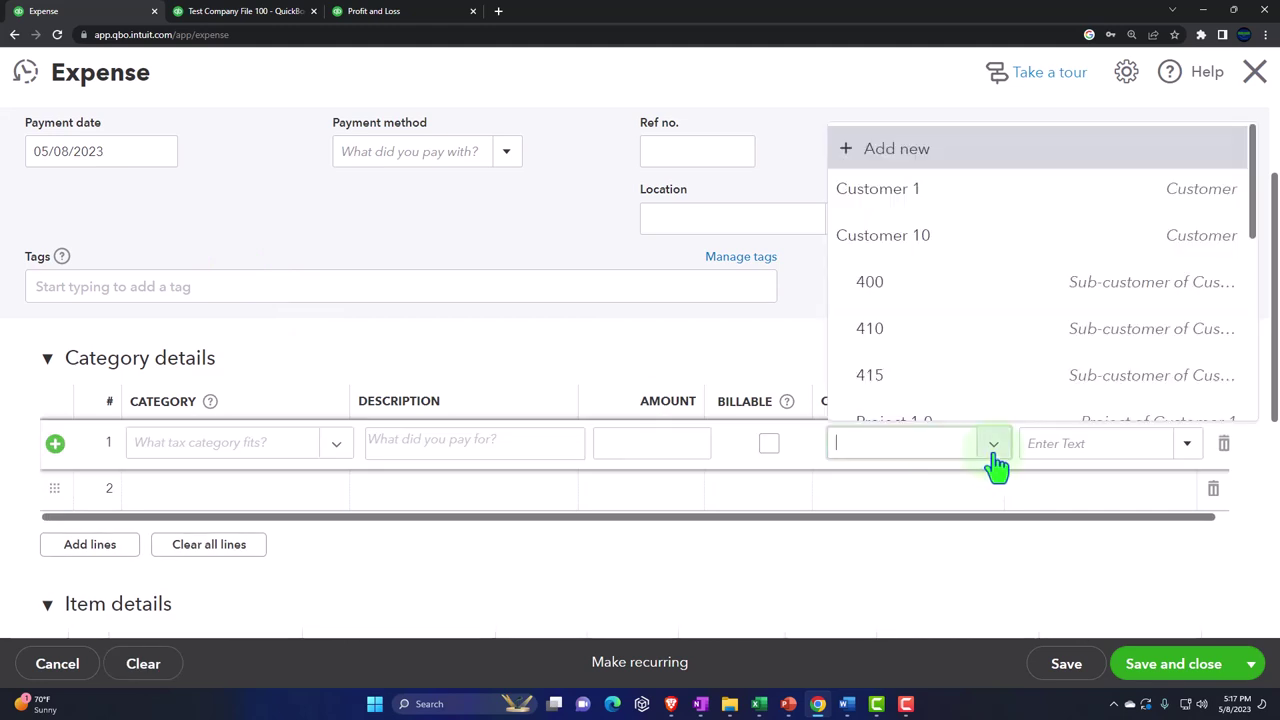
pyautogui.click(905, 235)
pyautogui.click(492, 238)
pyautogui.click(1254, 73)
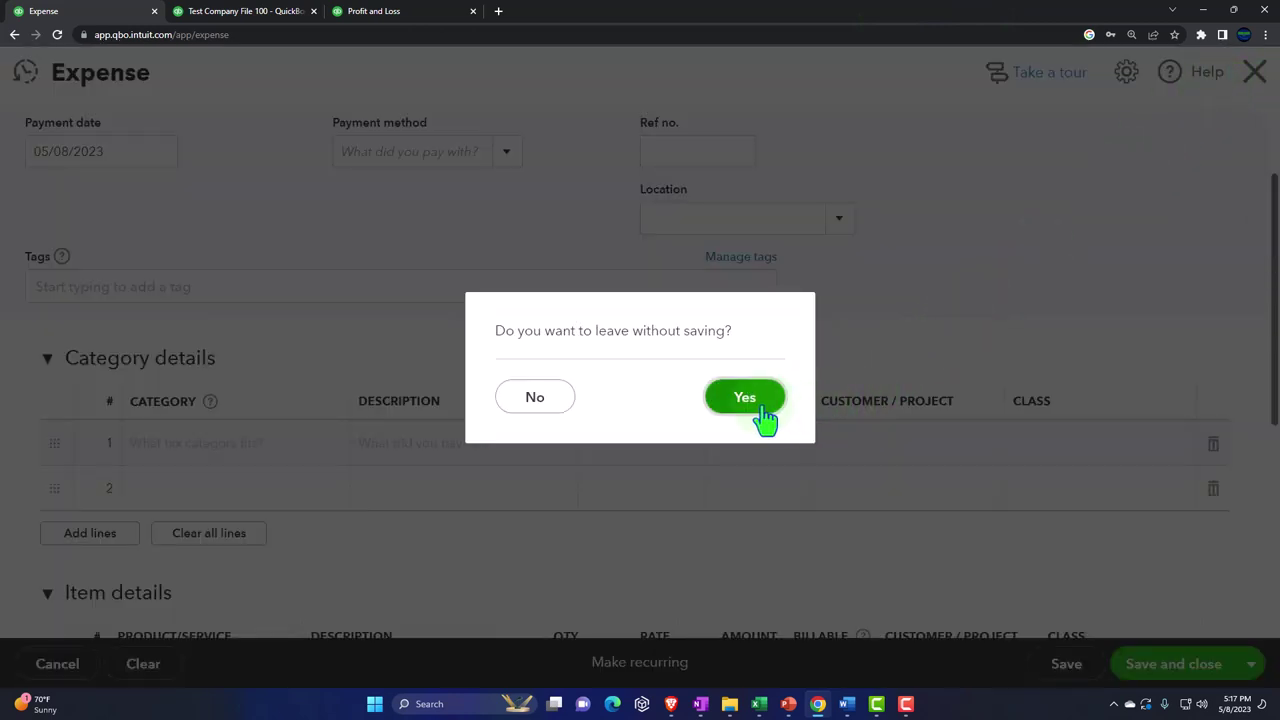
pyautogui.click(745, 398)
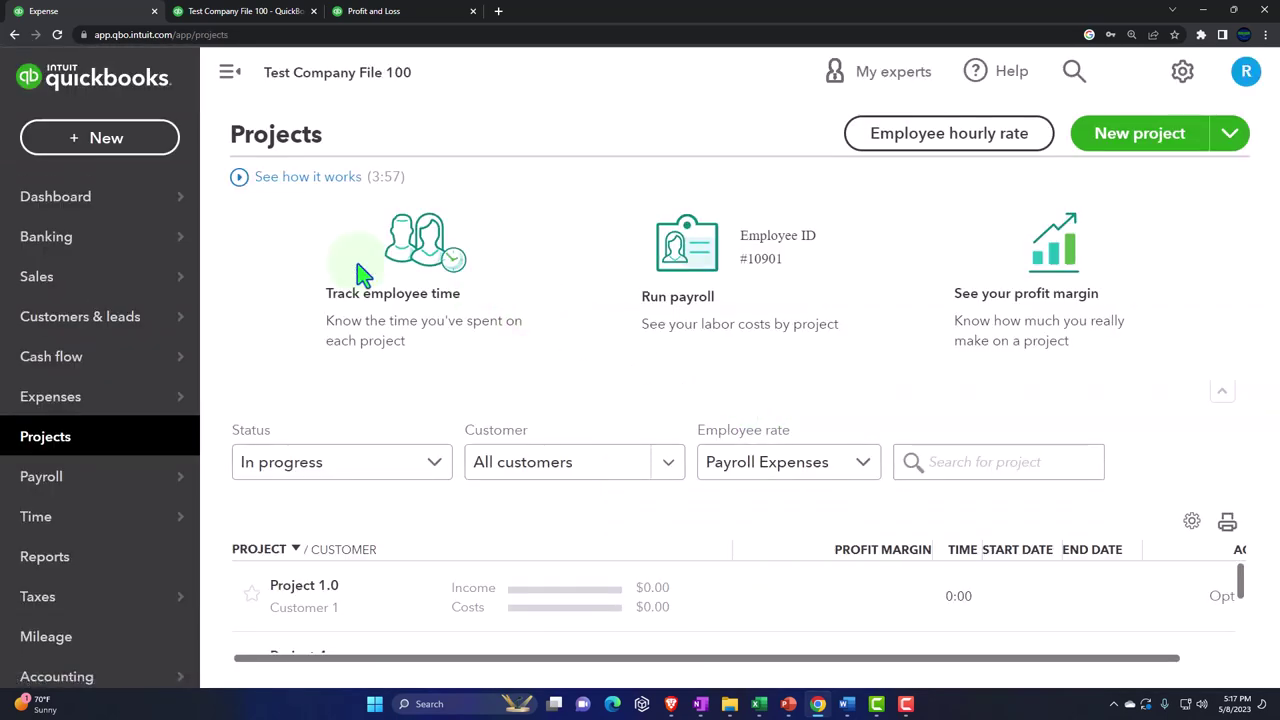
# Step: Review the customer, vendor, employee and other transaction types available for creation, and close the list
pyautogui.click(120, 140)
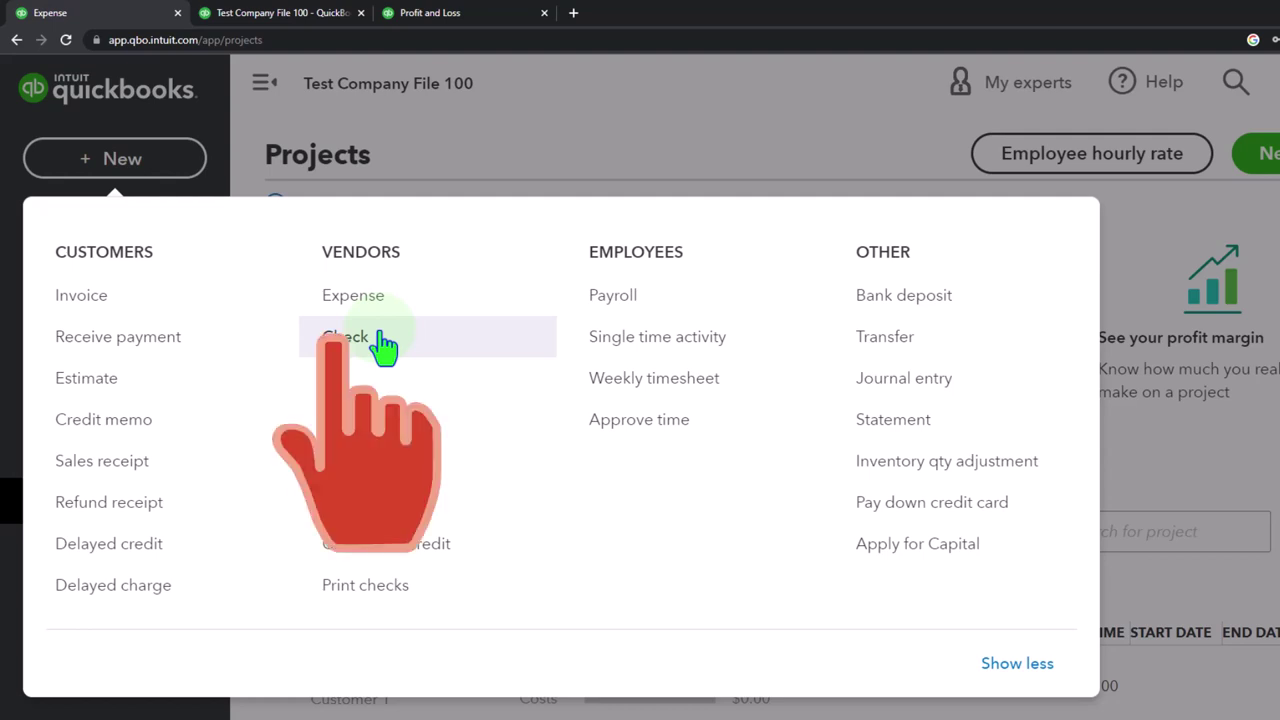
pyautogui.click(385, 325)
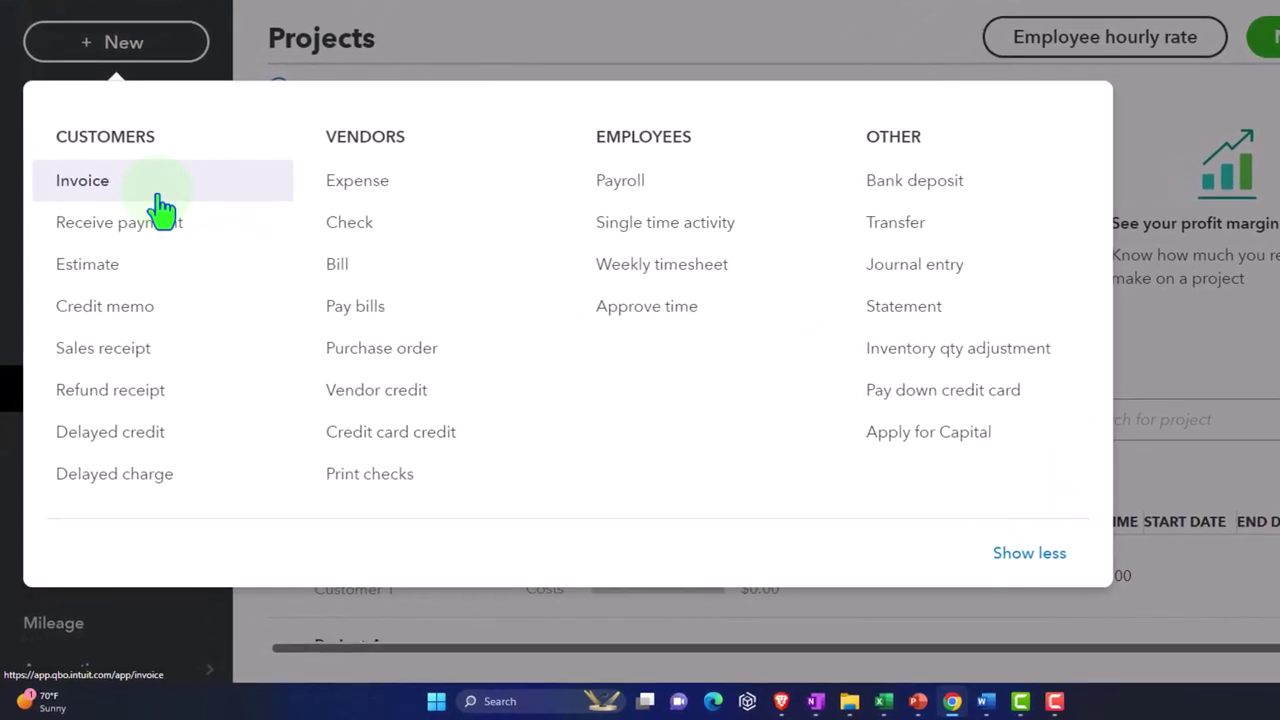
pyautogui.click(162, 352)
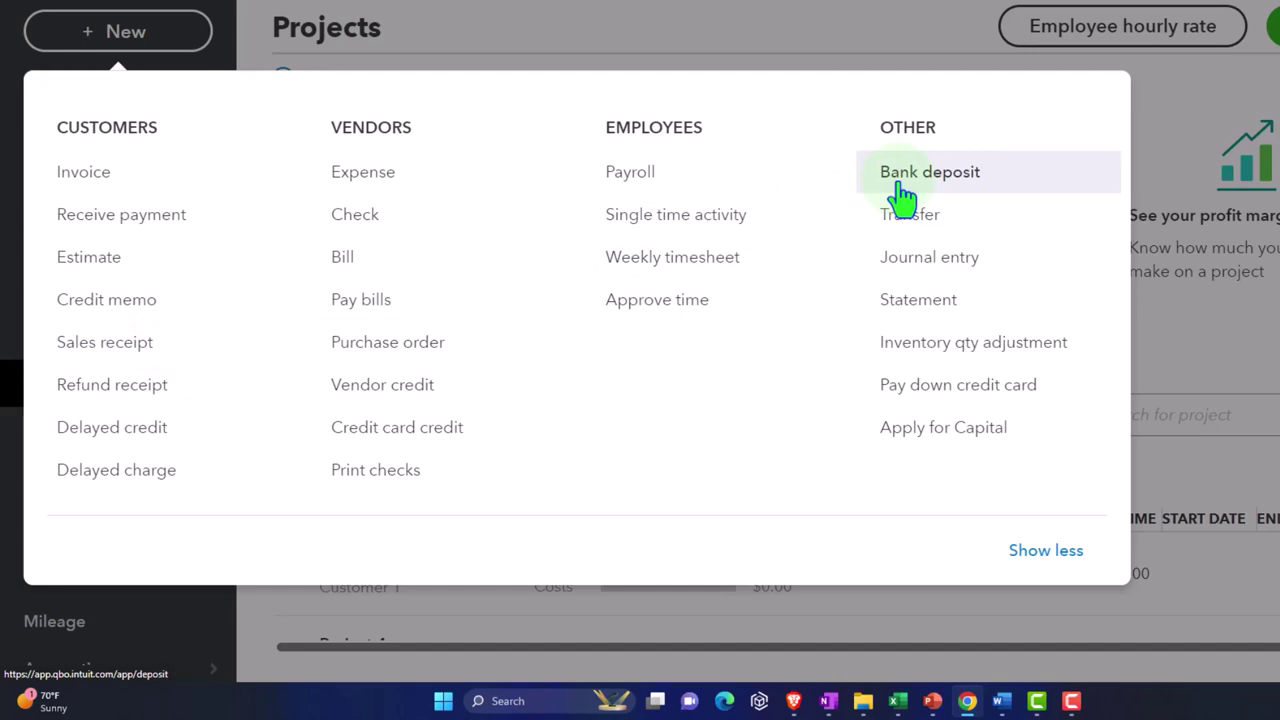
pyautogui.click(687, 26)
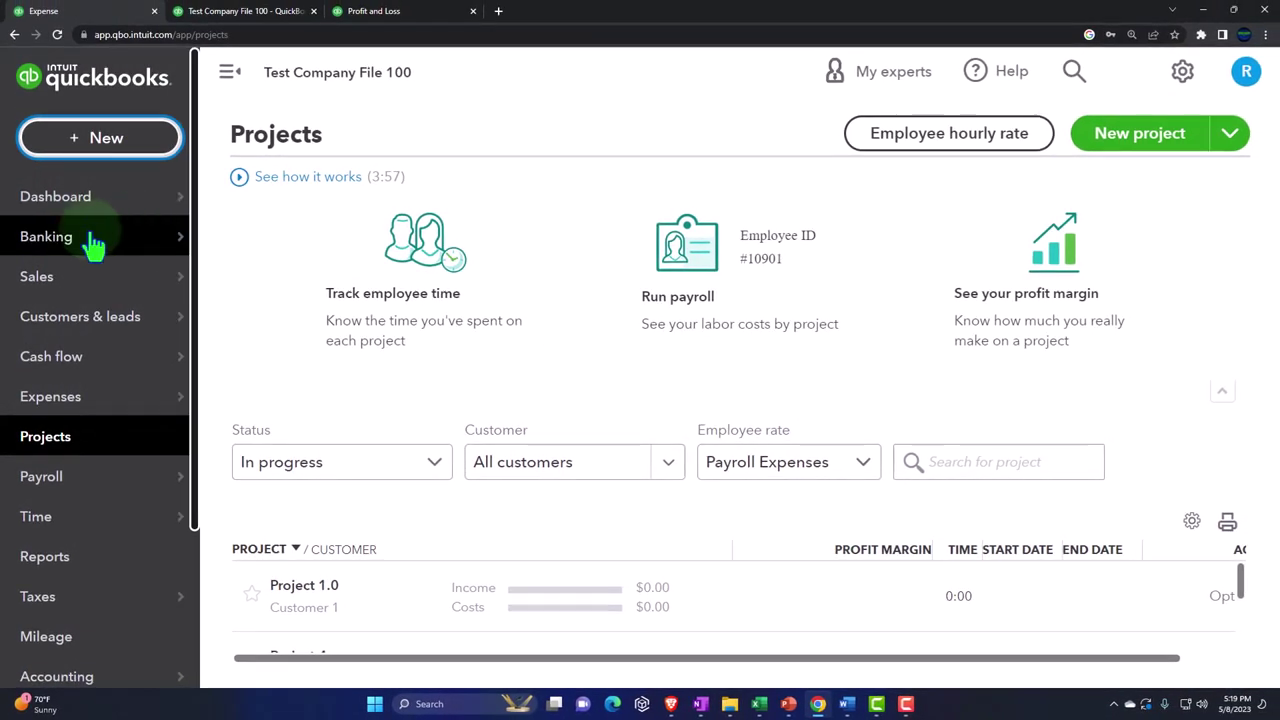
# Step: Open the Banking page showing the bank transactions for review
pyautogui.moveTo(68, 226)
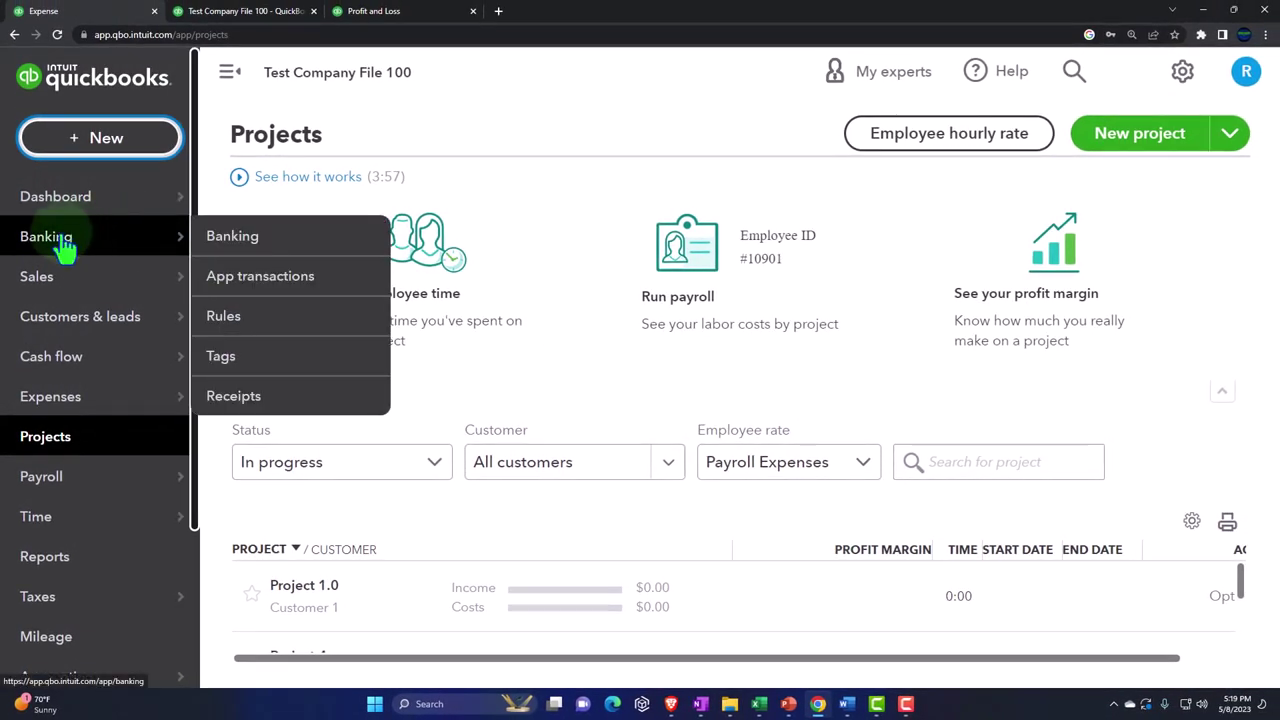
pyautogui.click(64, 248)
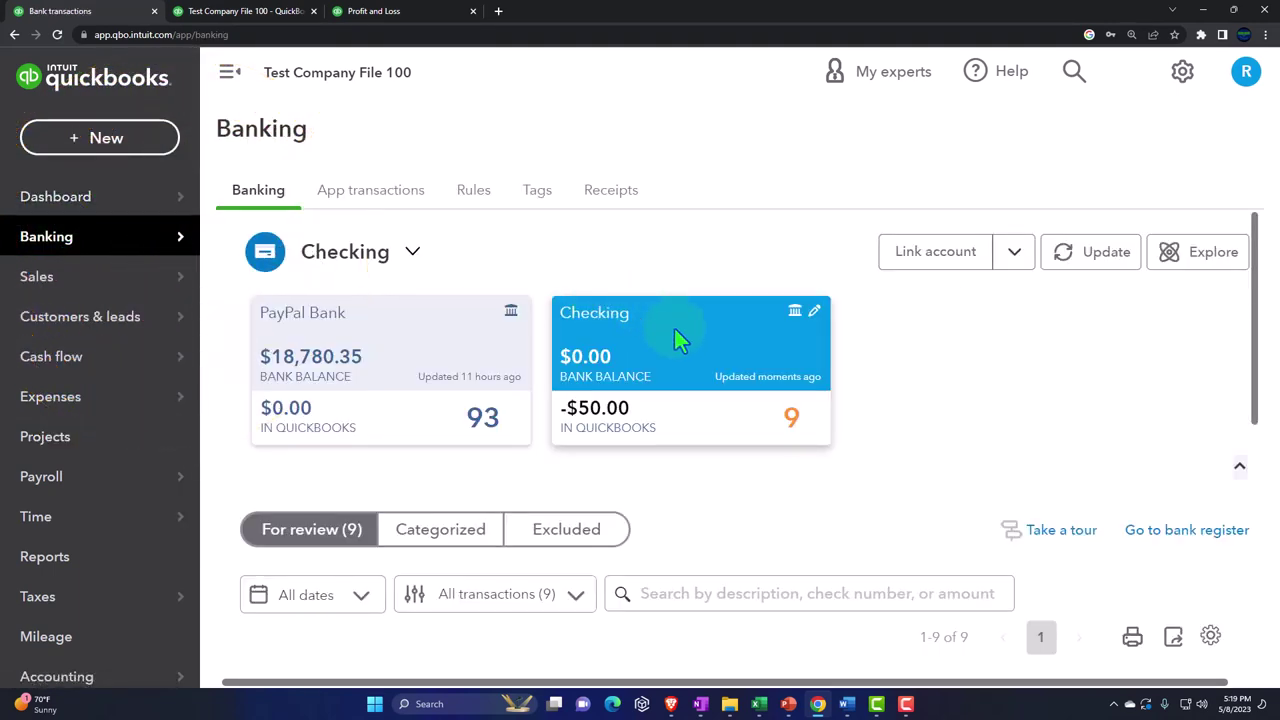
# Step: Look through the Checking account's transactions for review, and switch to the Bank Feeds workbook in Excel
pyautogui.scroll(-4, 674, 340)
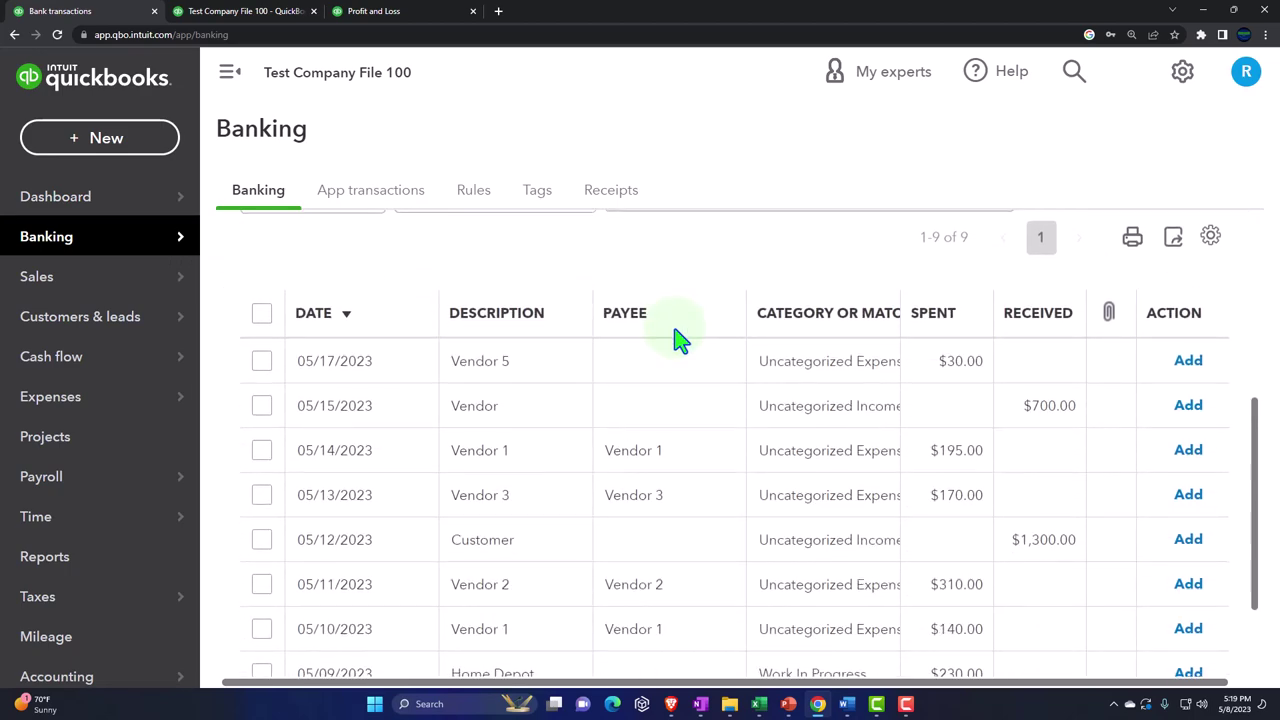
pyautogui.scroll(3, 677, 340)
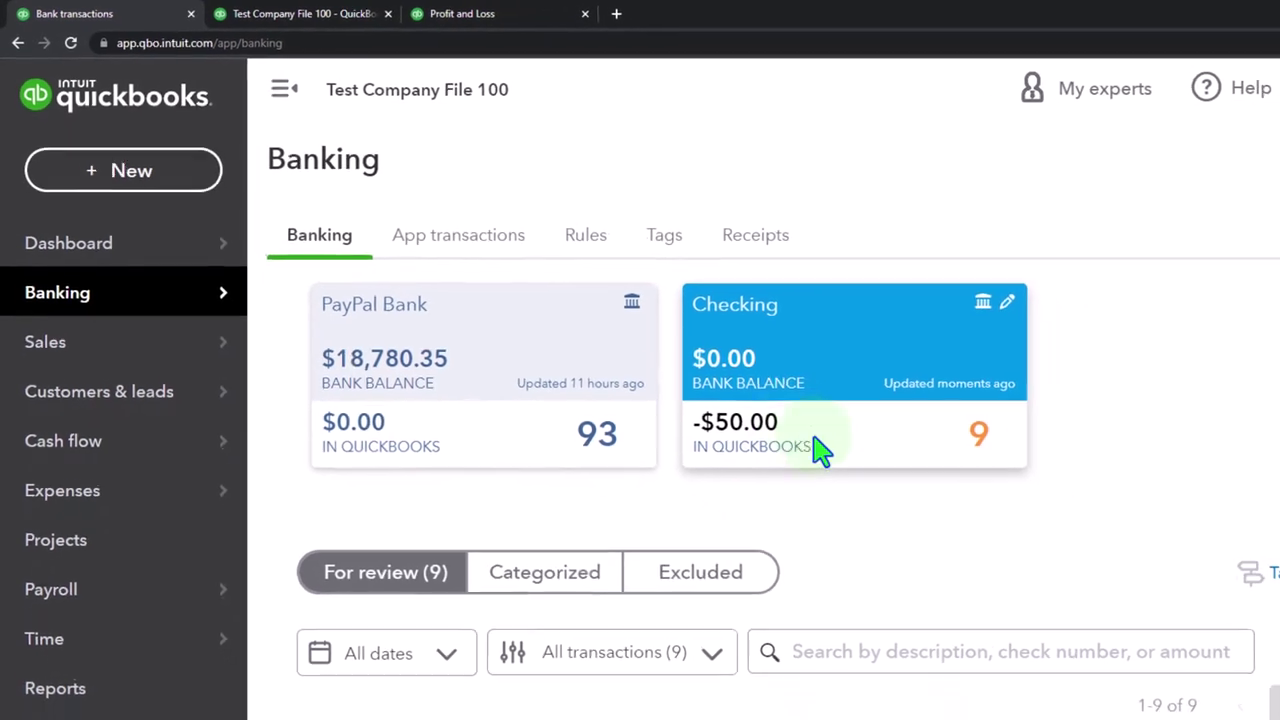
pyautogui.click(760, 704)
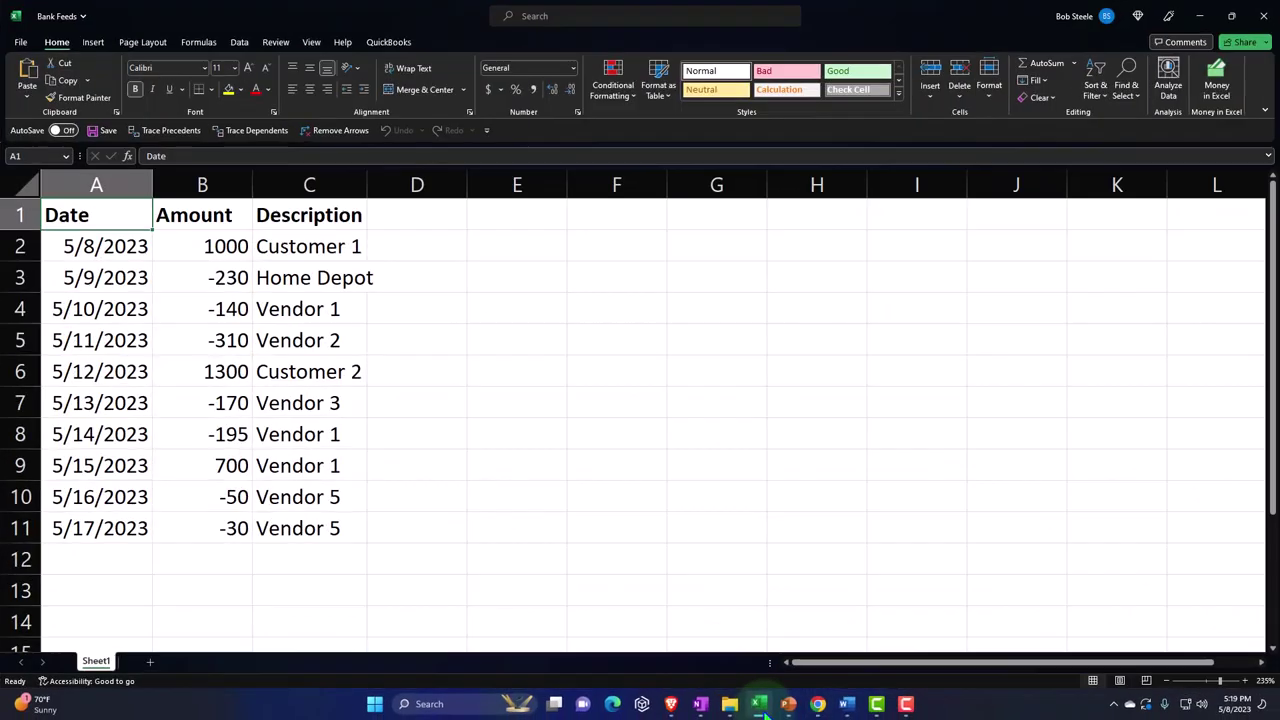
pyautogui.click(432, 440)
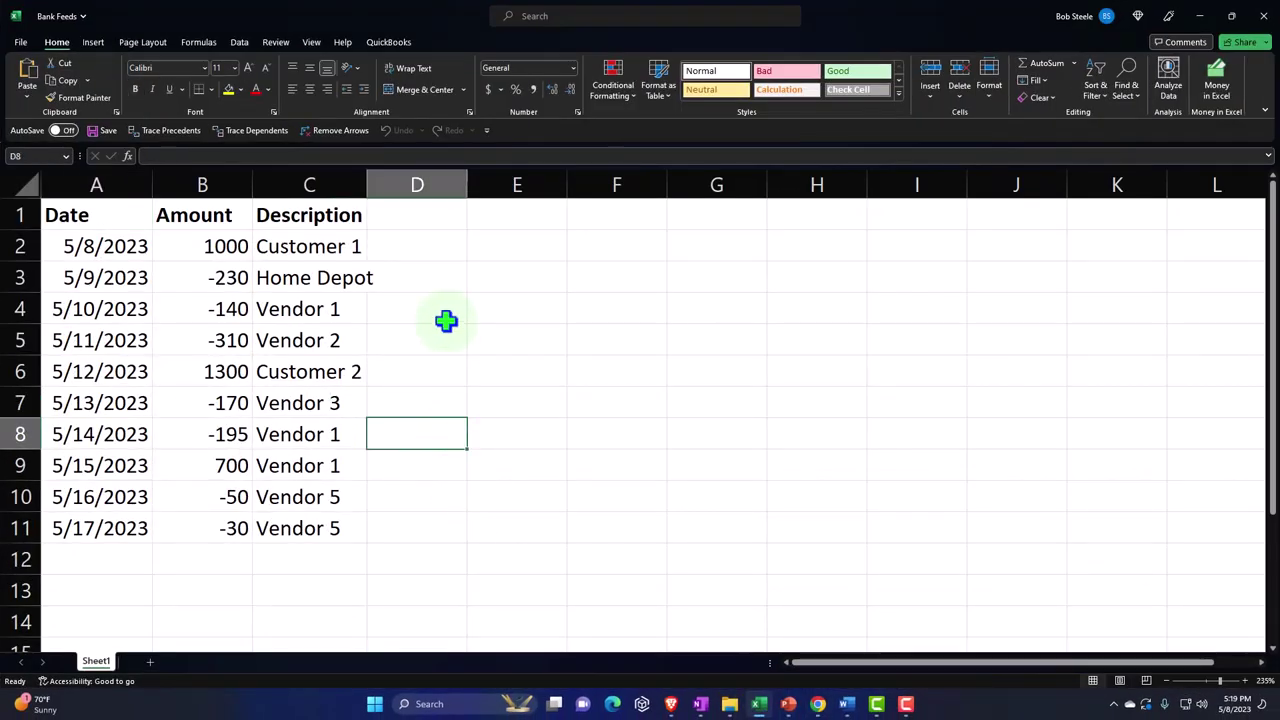
# Step: Examine the Date, Amount and Description columns of the bank data and the entries in their first rows
pyautogui.press('Left')
pyautogui.press('Left')
pyautogui.press('Left')
pyautogui.press('Up')
pyautogui.hotkey('ctrl', 'Home')
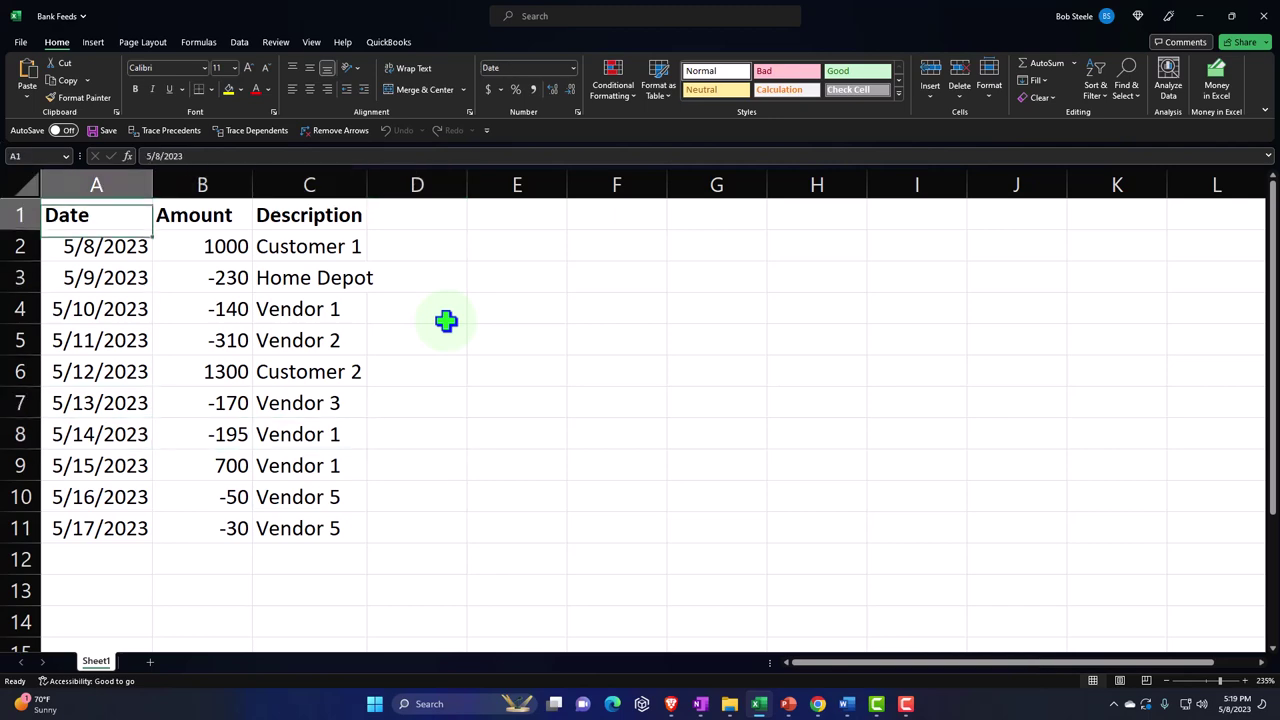
pyautogui.press('Right')
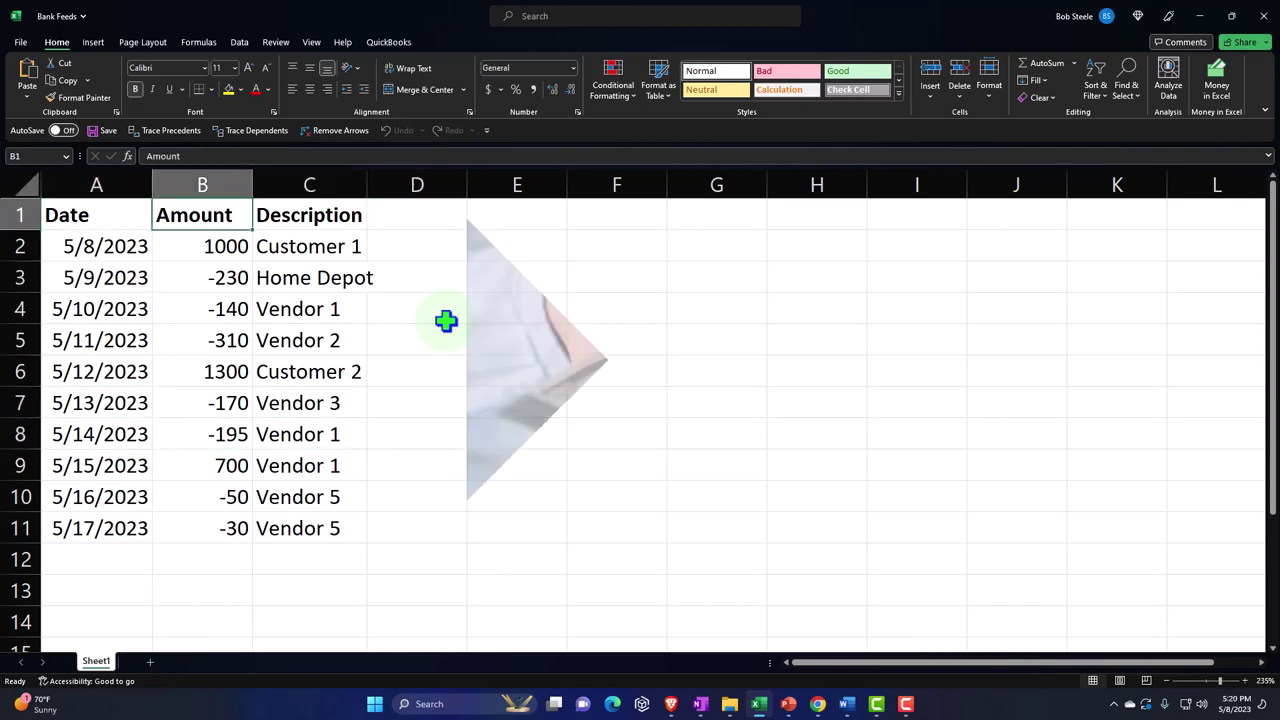
pyautogui.press('Right')
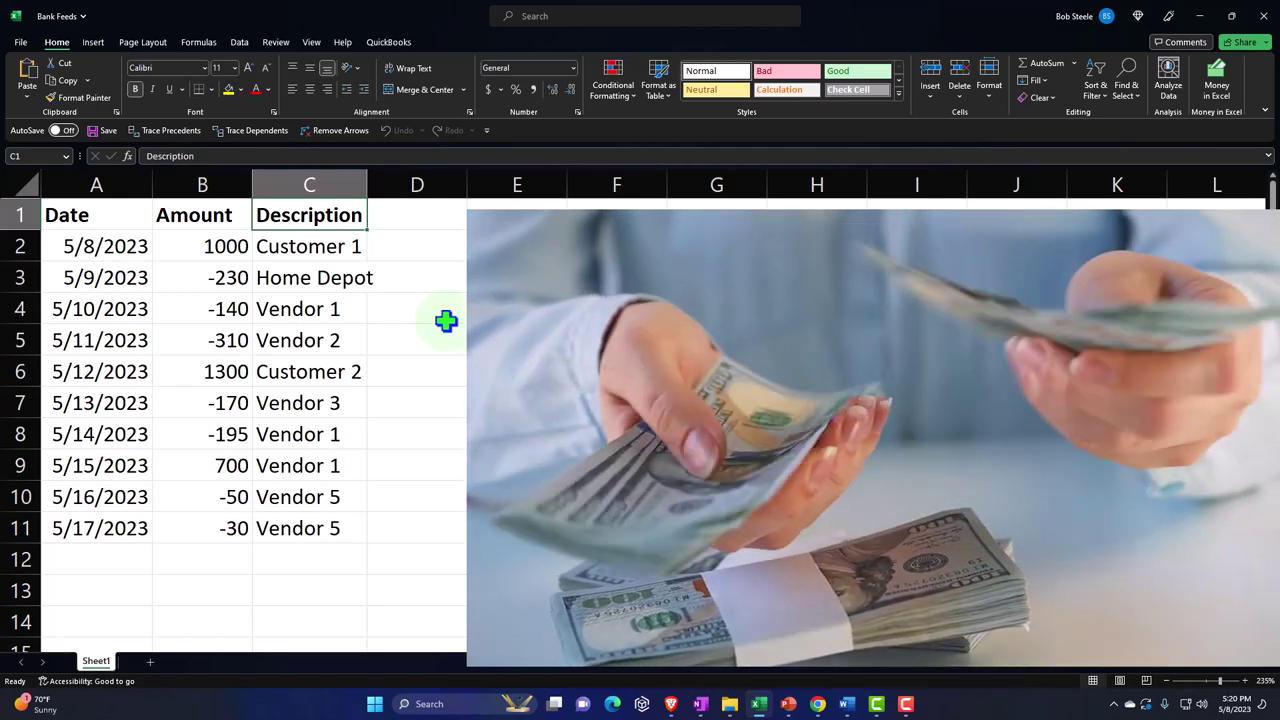
pyautogui.press('Left')
pyautogui.press('Down')
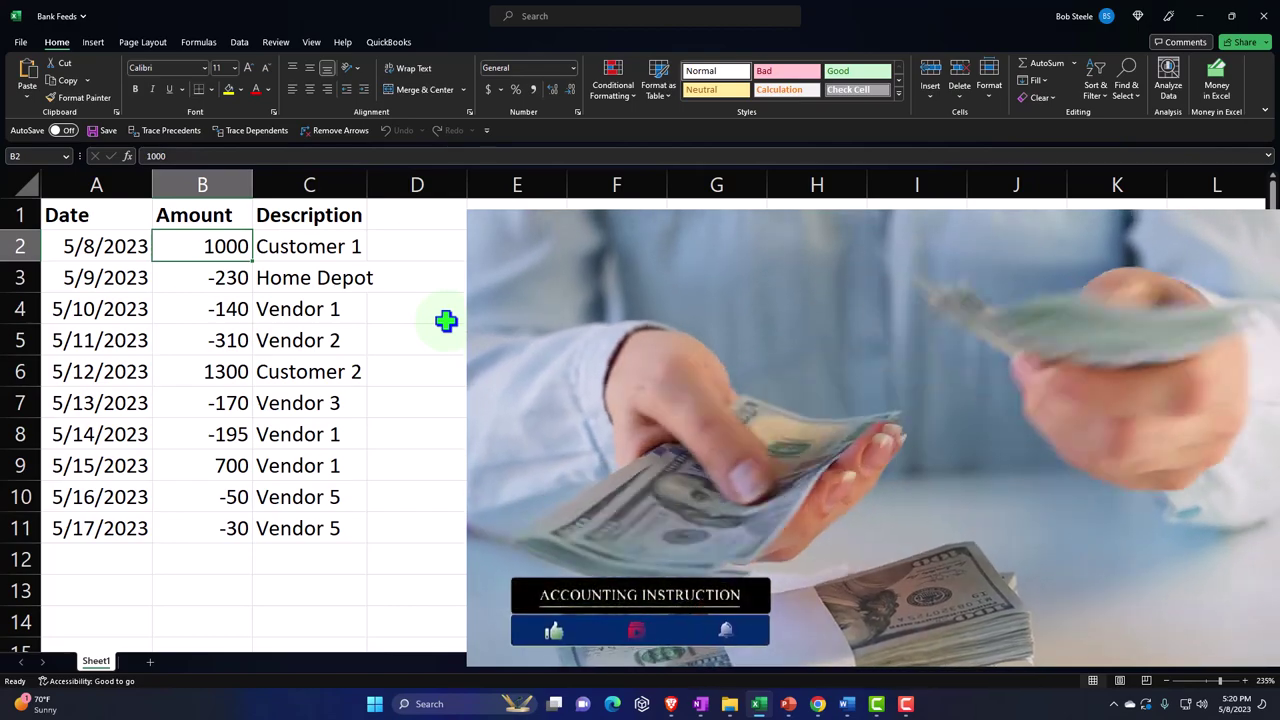
pyautogui.press('Down')
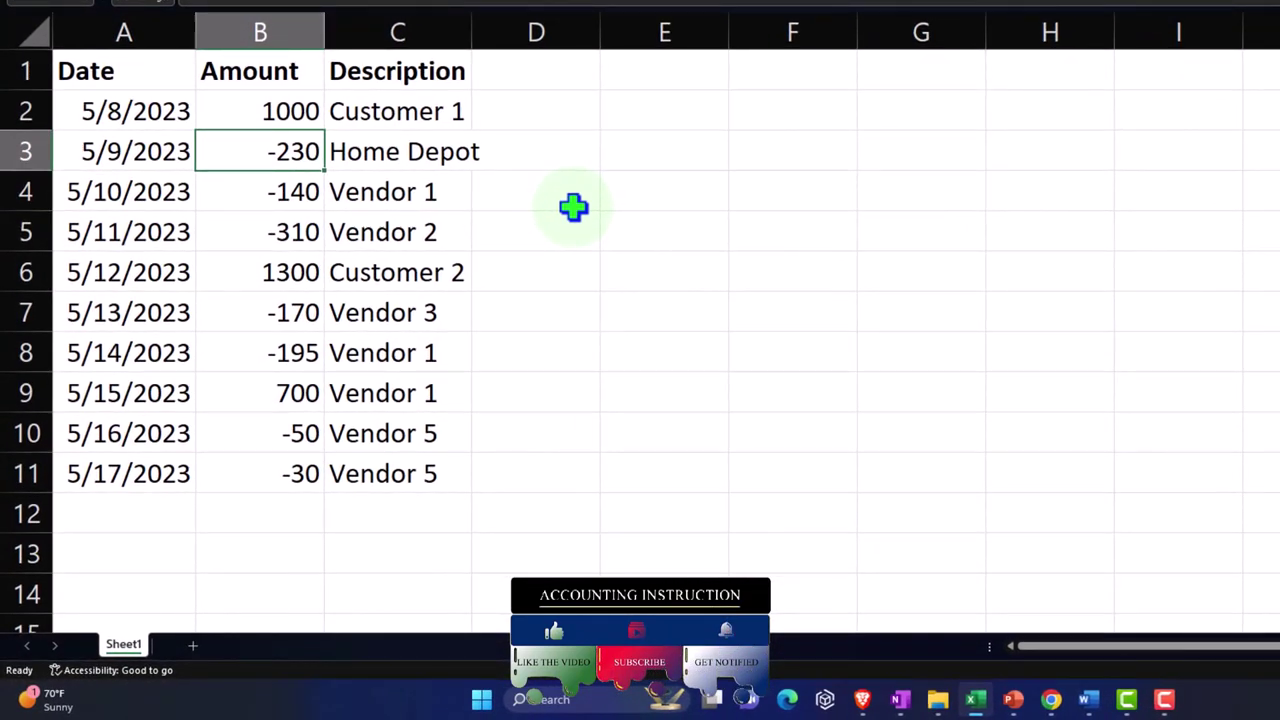
pyautogui.press('Right')
pyautogui.press('Up')
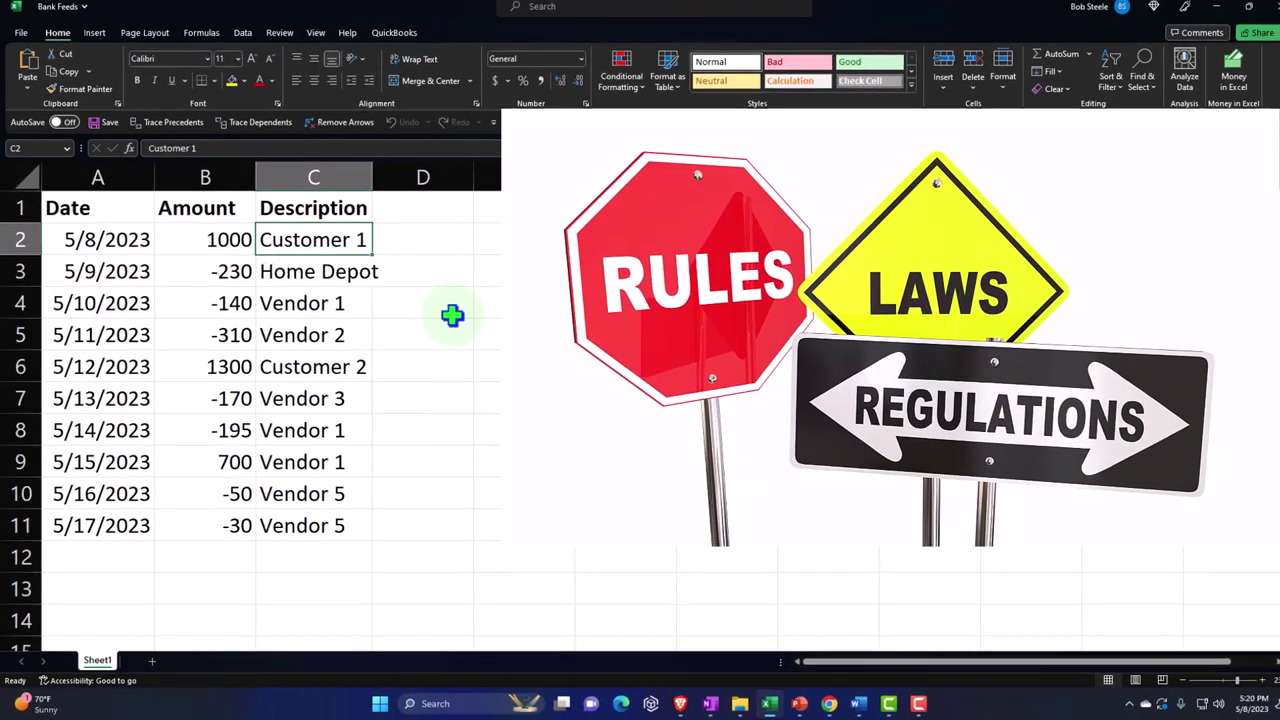
pyautogui.click(452, 315)
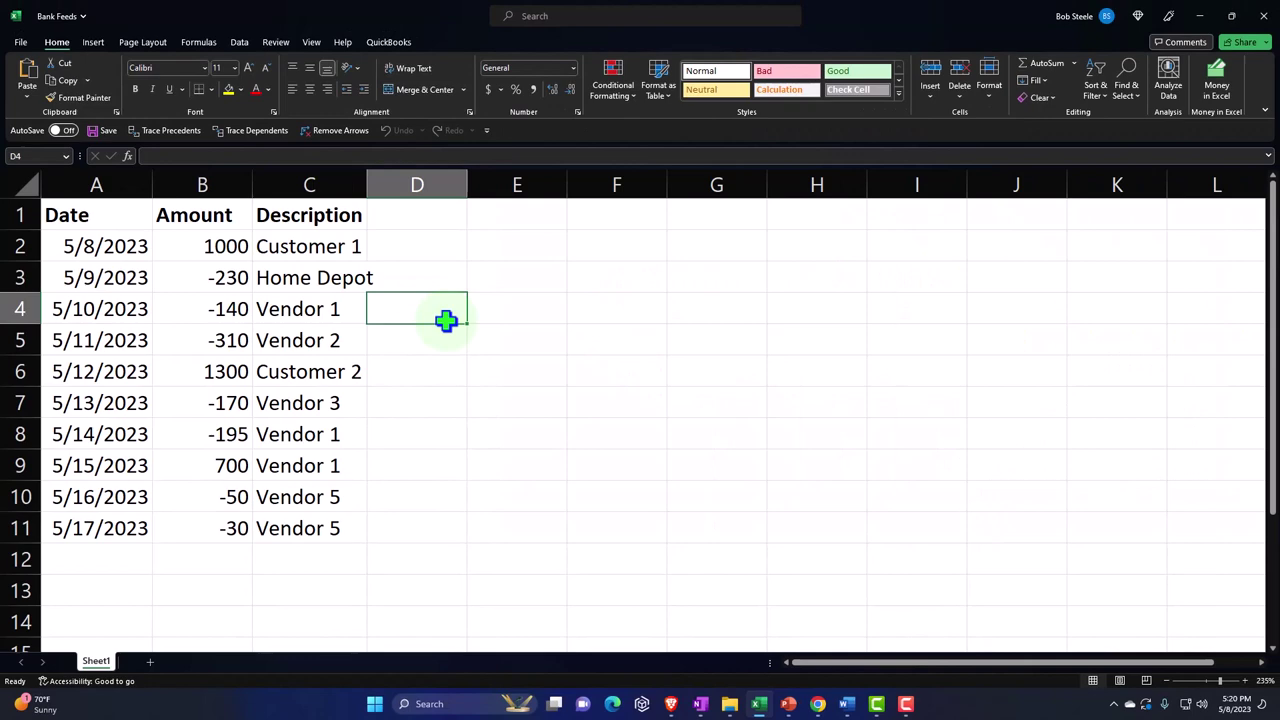
# Step: View the file formats available for saving a copy of the Bank Feeds workbook, including CSV, and leave without saving
pyautogui.click(20, 43)
pyautogui.click(50, 220)
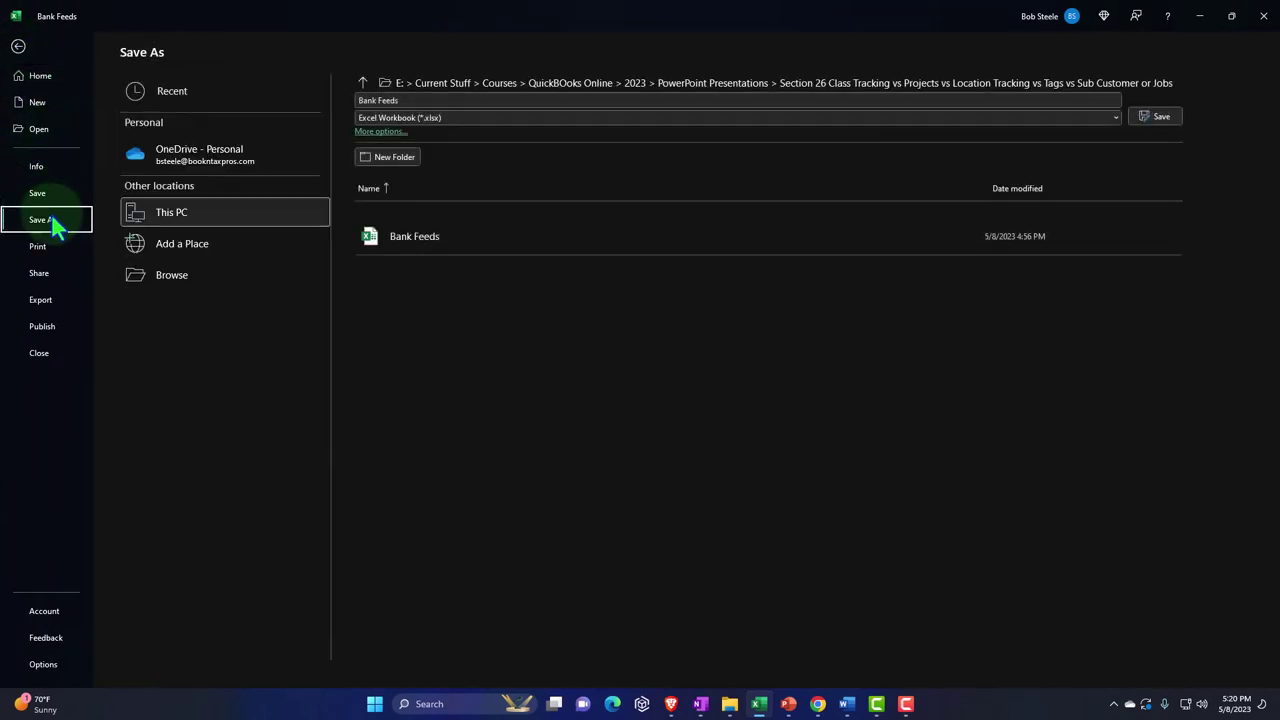
pyautogui.click(194, 283)
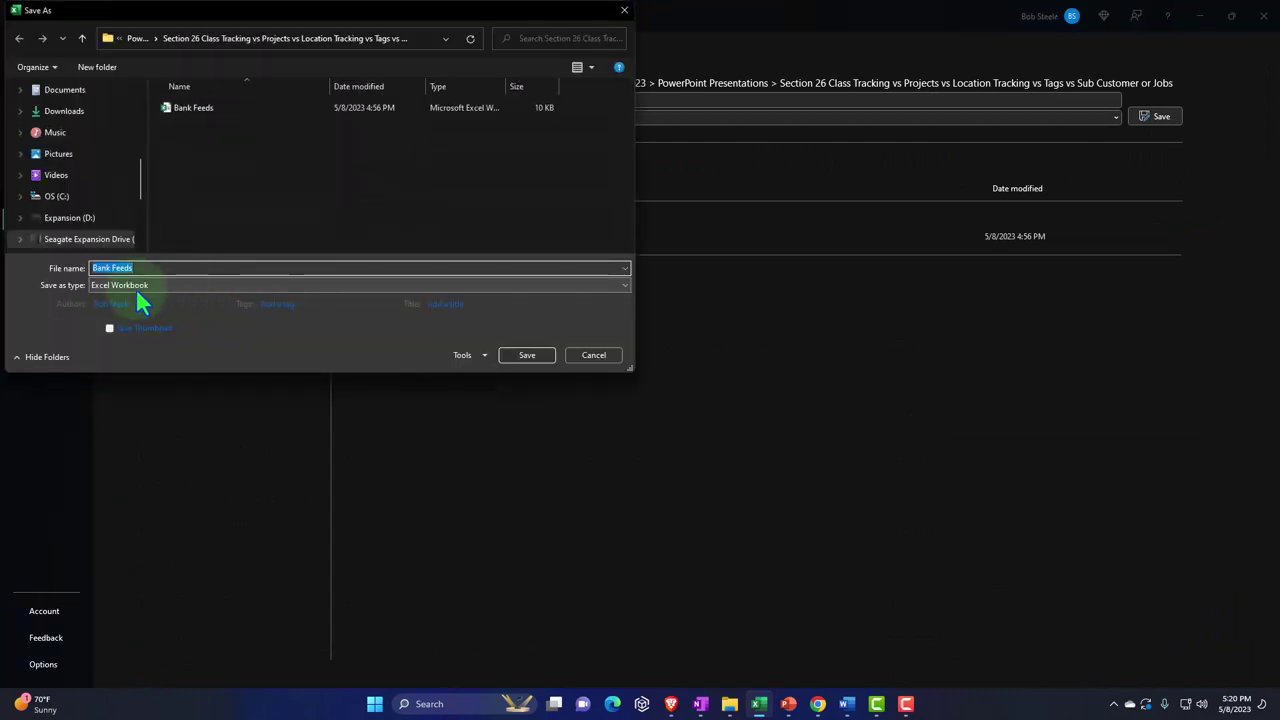
pyautogui.click(165, 288)
pyautogui.click(165, 288)
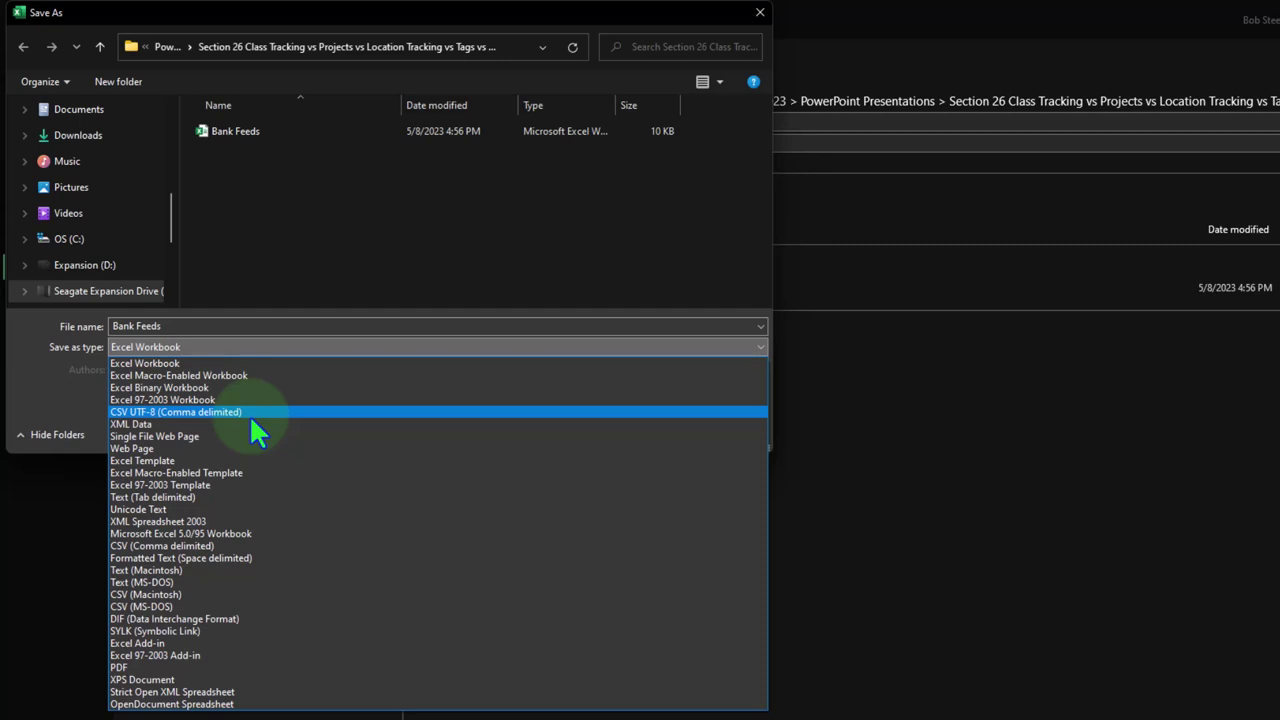
pyautogui.click(759, 13)
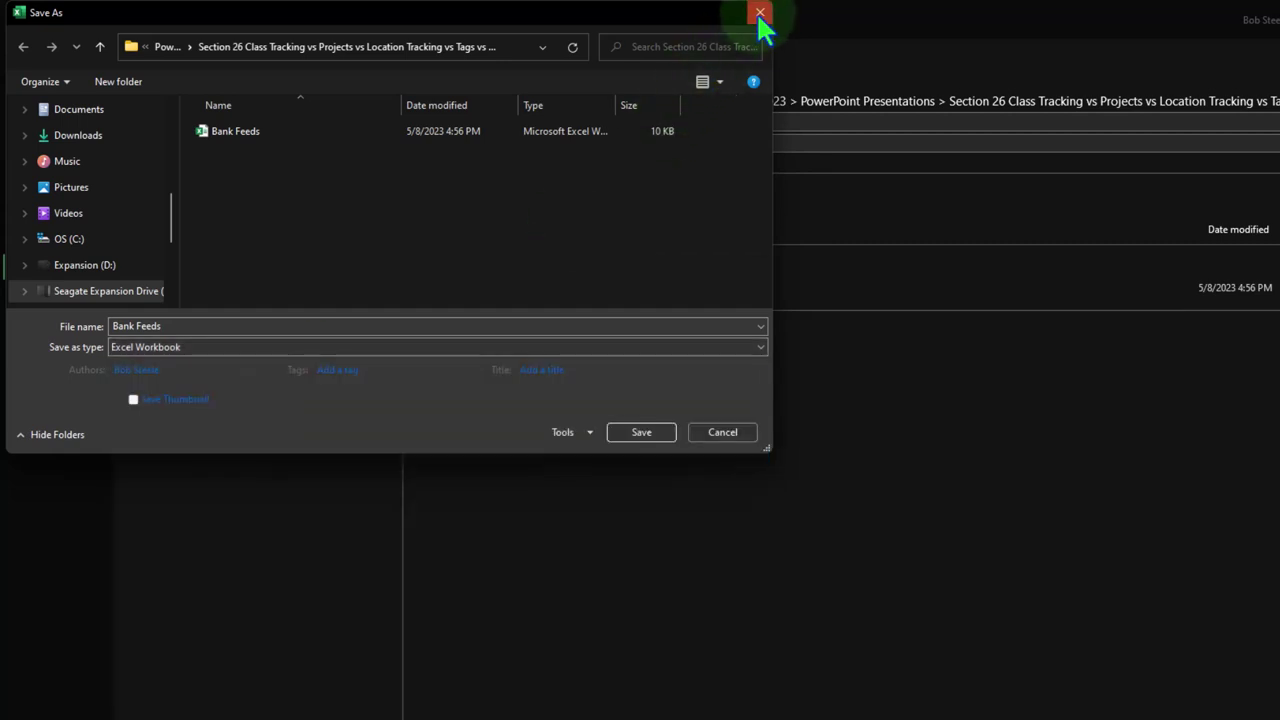
pyautogui.click(759, 13)
pyautogui.click(22, 55)
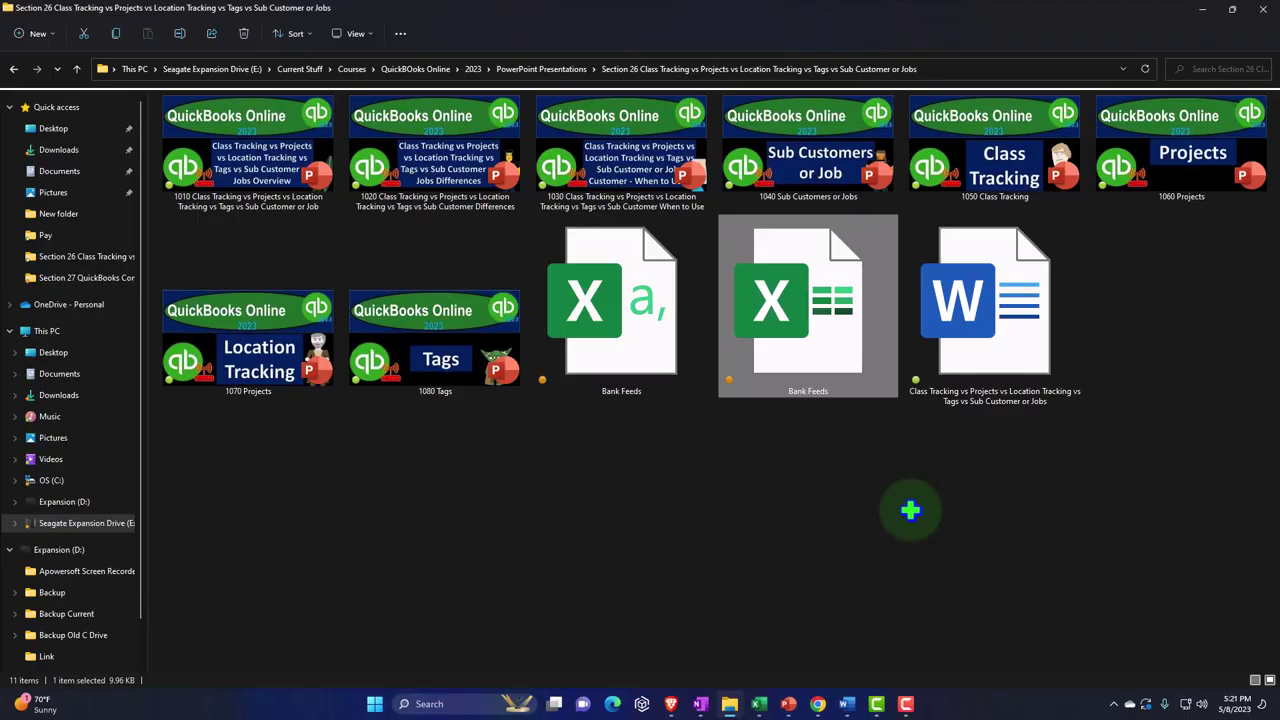
# Step: Switch to File Explorer and check the file type in the properties of the Bank Feeds CSV file
pyautogui.hotkey('alt', 'Tab')
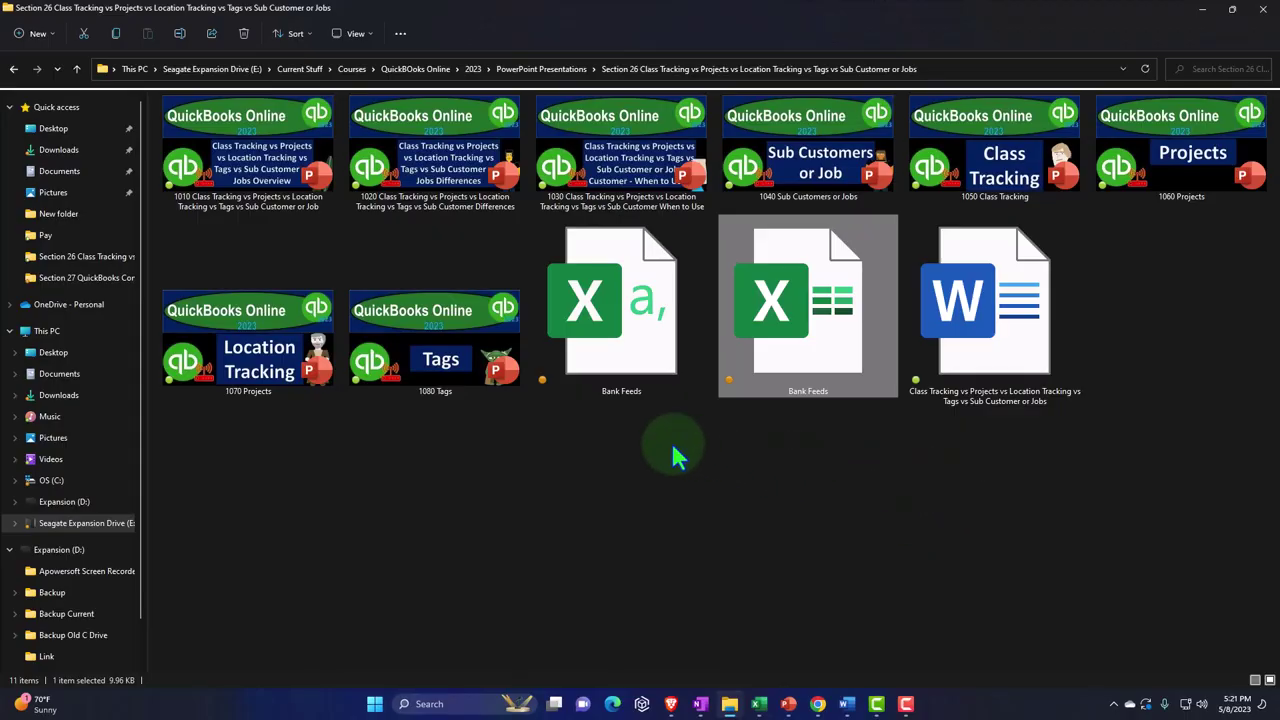
pyautogui.click(646, 374)
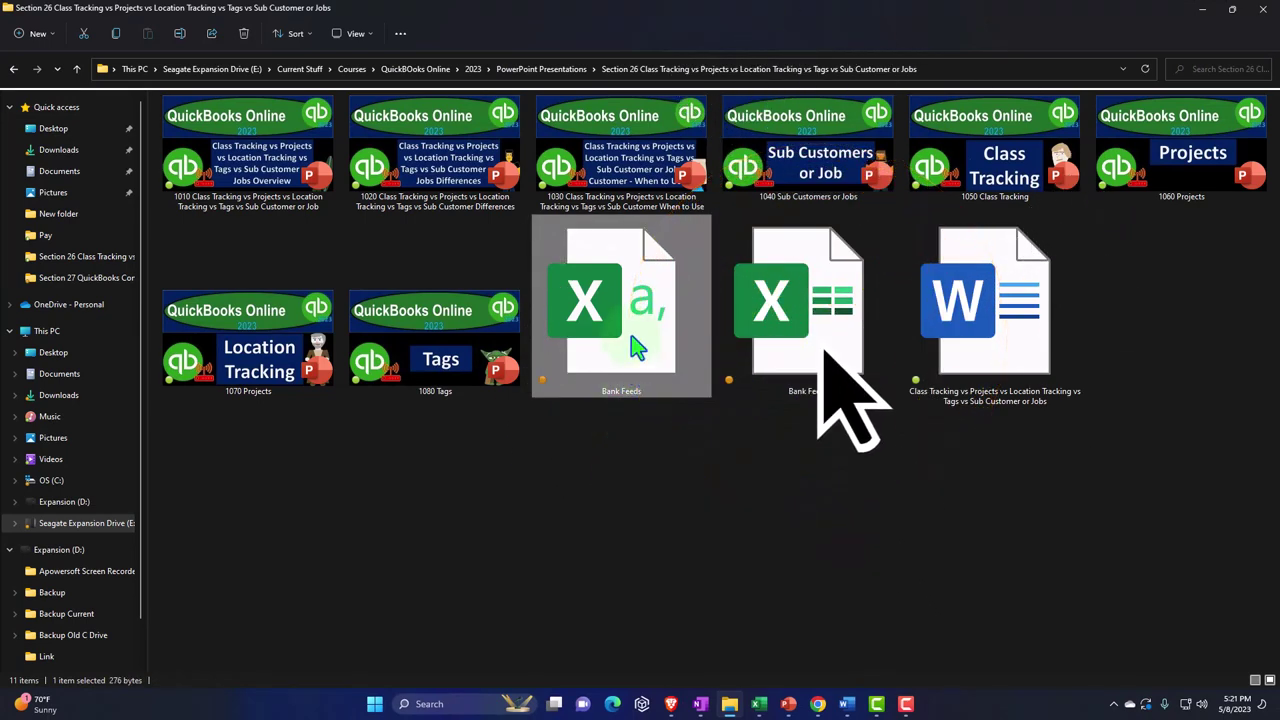
pyautogui.rightClick(636, 347)
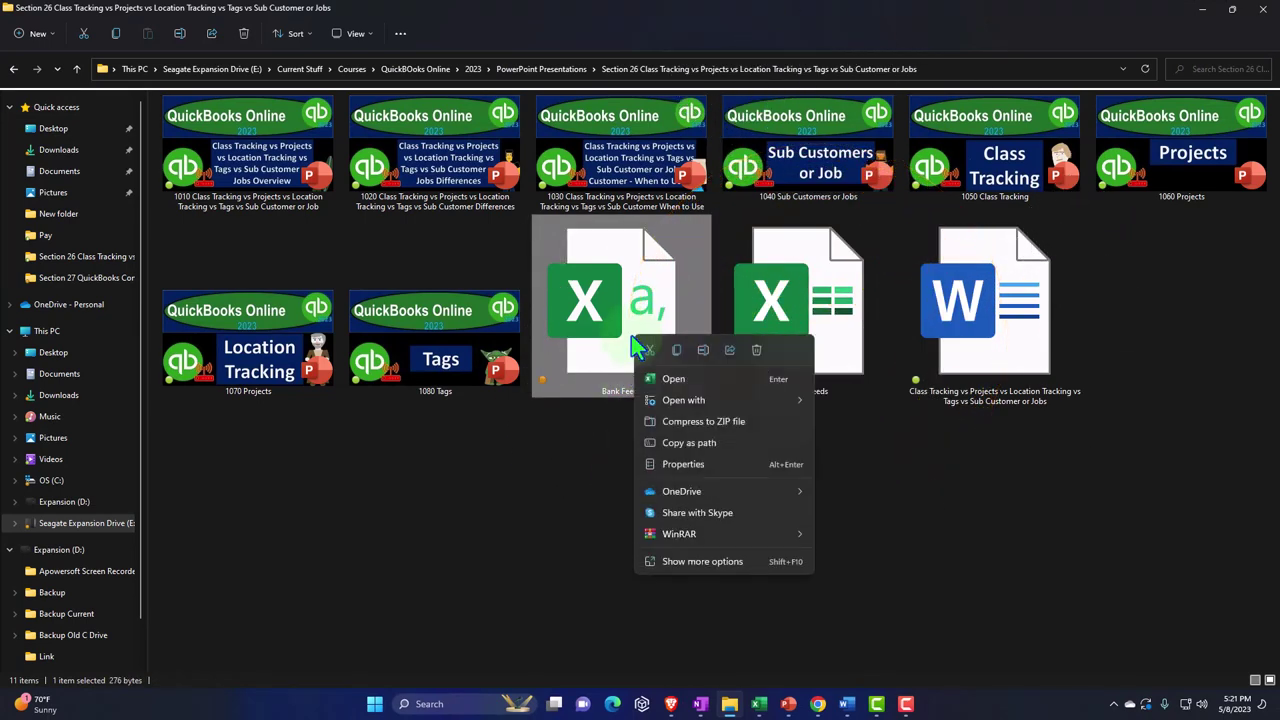
pyautogui.click(678, 466)
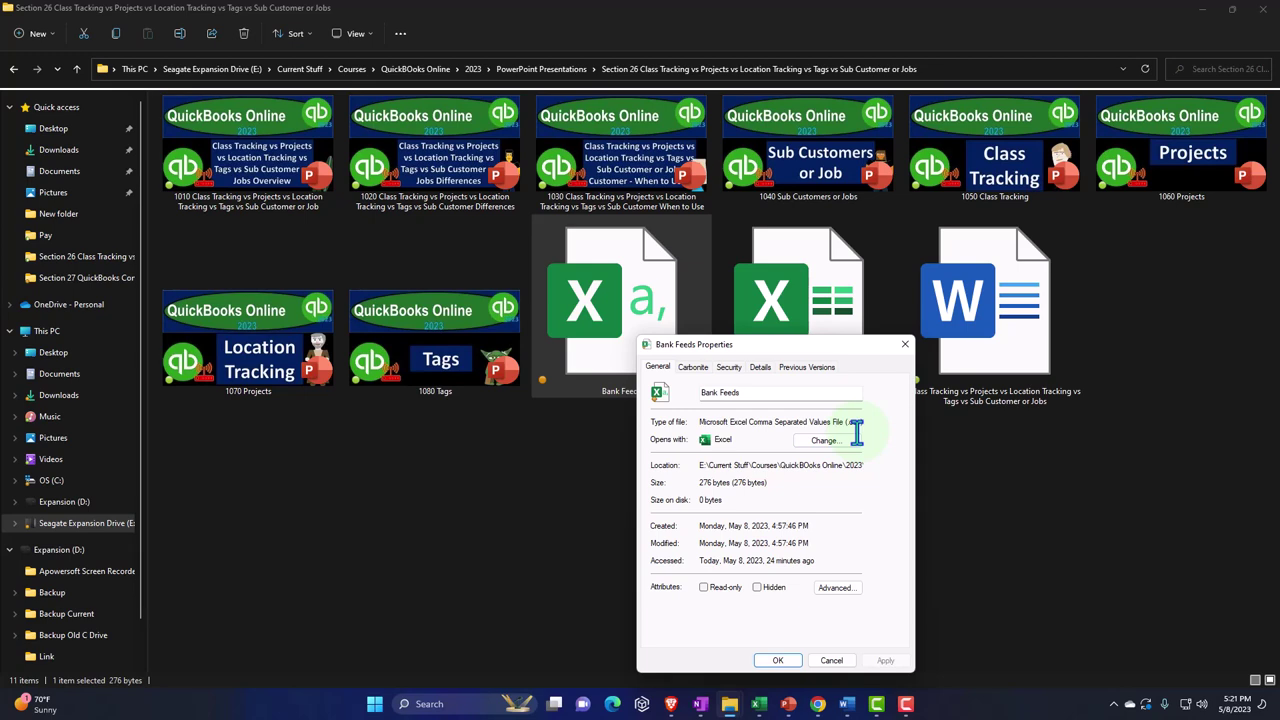
pyautogui.click(903, 345)
# Step: Check the file type in the properties of the Bank Feeds Excel worksheet file, and close them
pyautogui.click(840, 325)
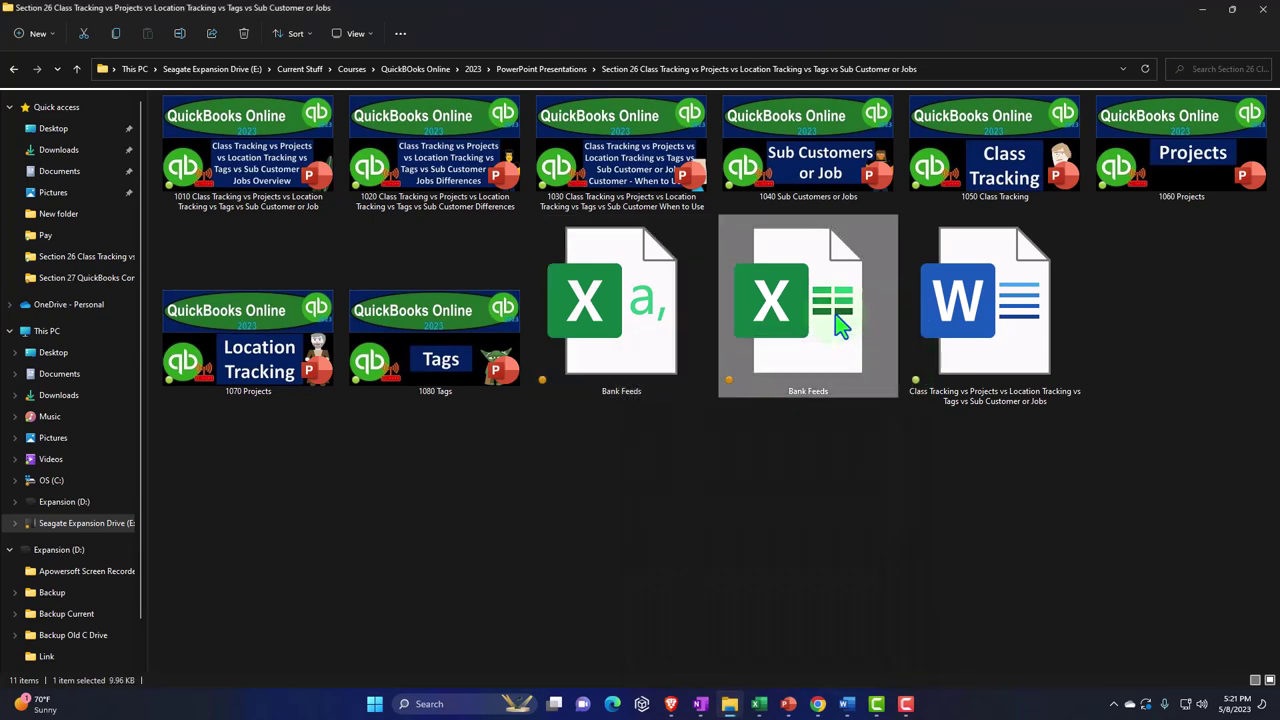
pyautogui.rightClick(840, 325)
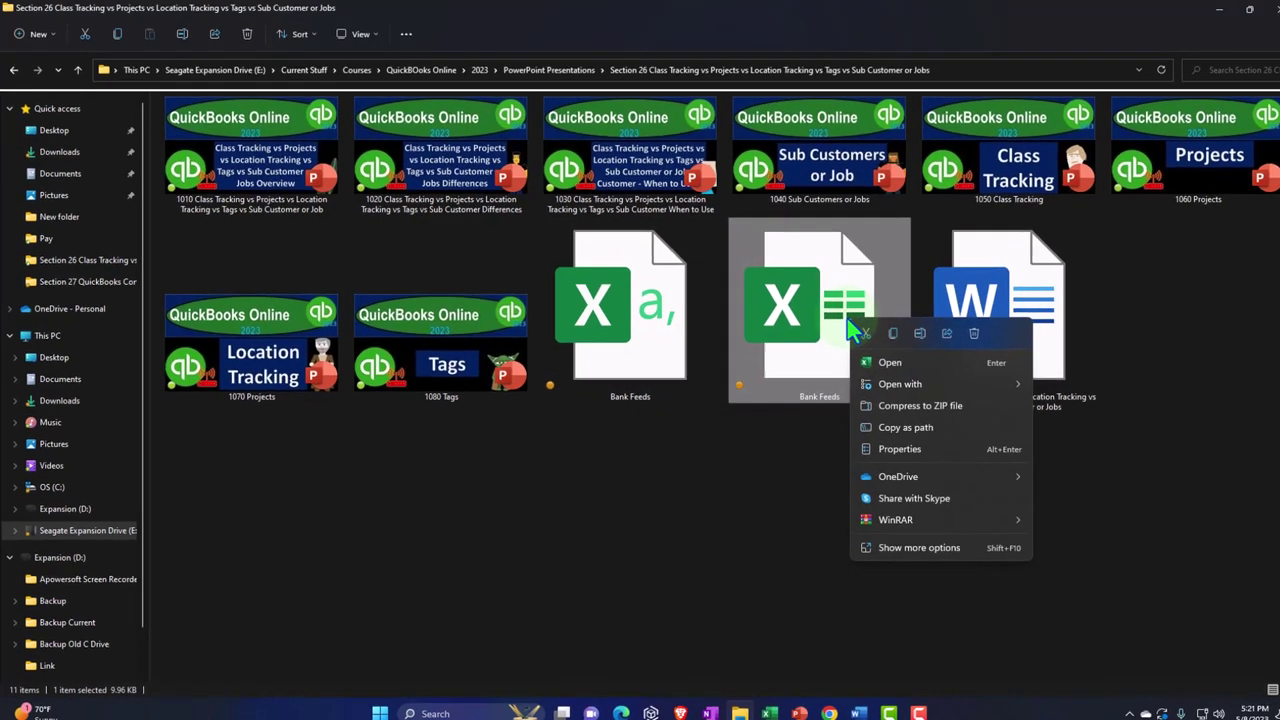
pyautogui.click(975, 486)
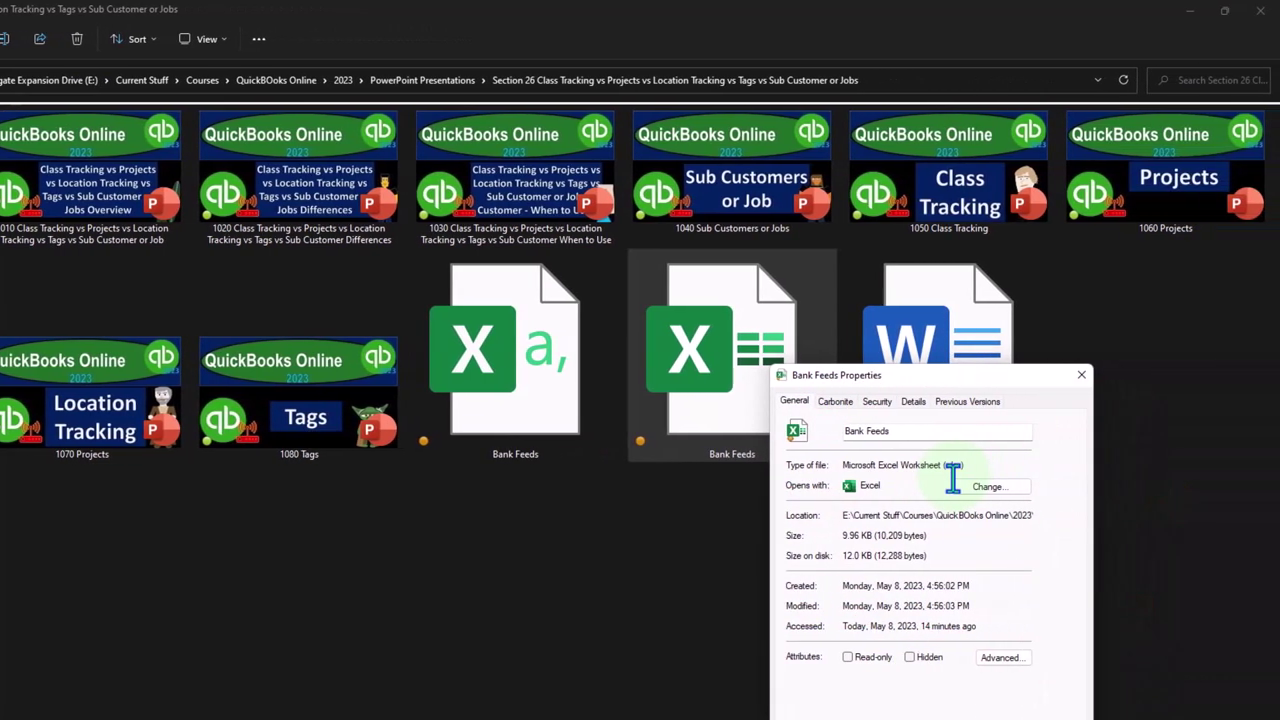
pyautogui.click(1081, 375)
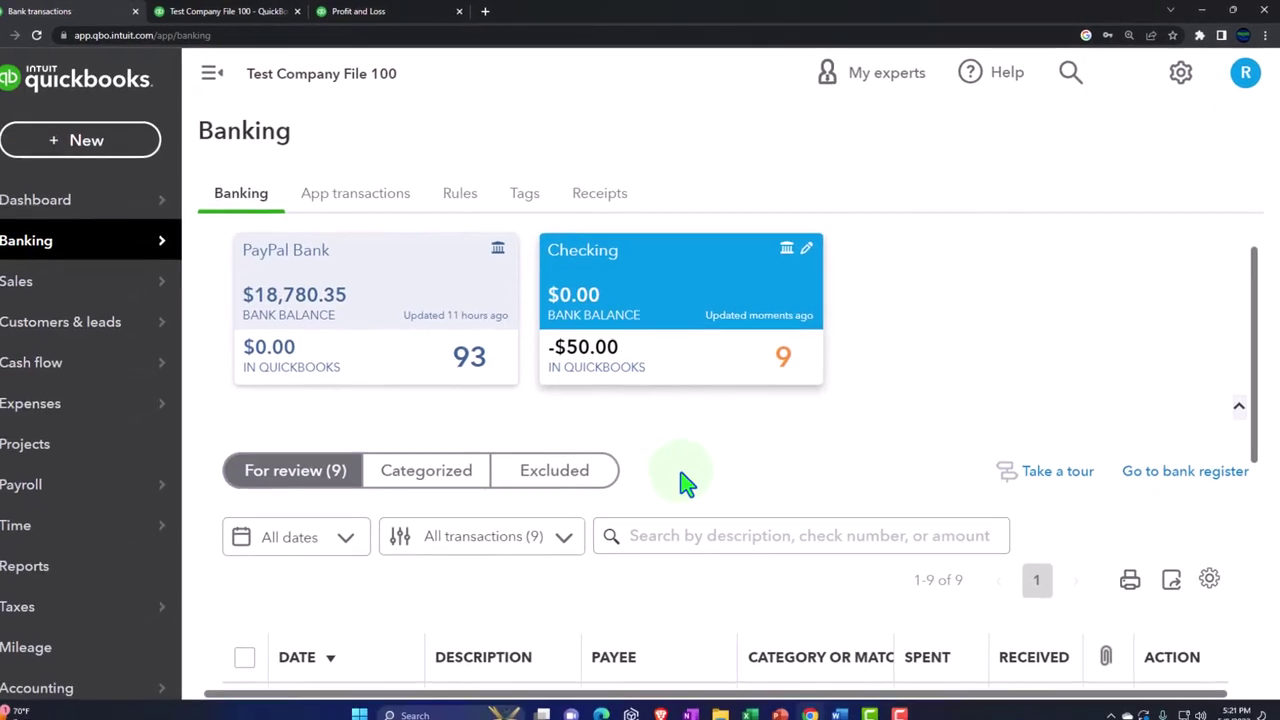
# Step: In QuickBooks Online, collapse the navigation menu, view the page for uploading bank transactions from a file, and leave it without uploading
pyautogui.click(224, 78)
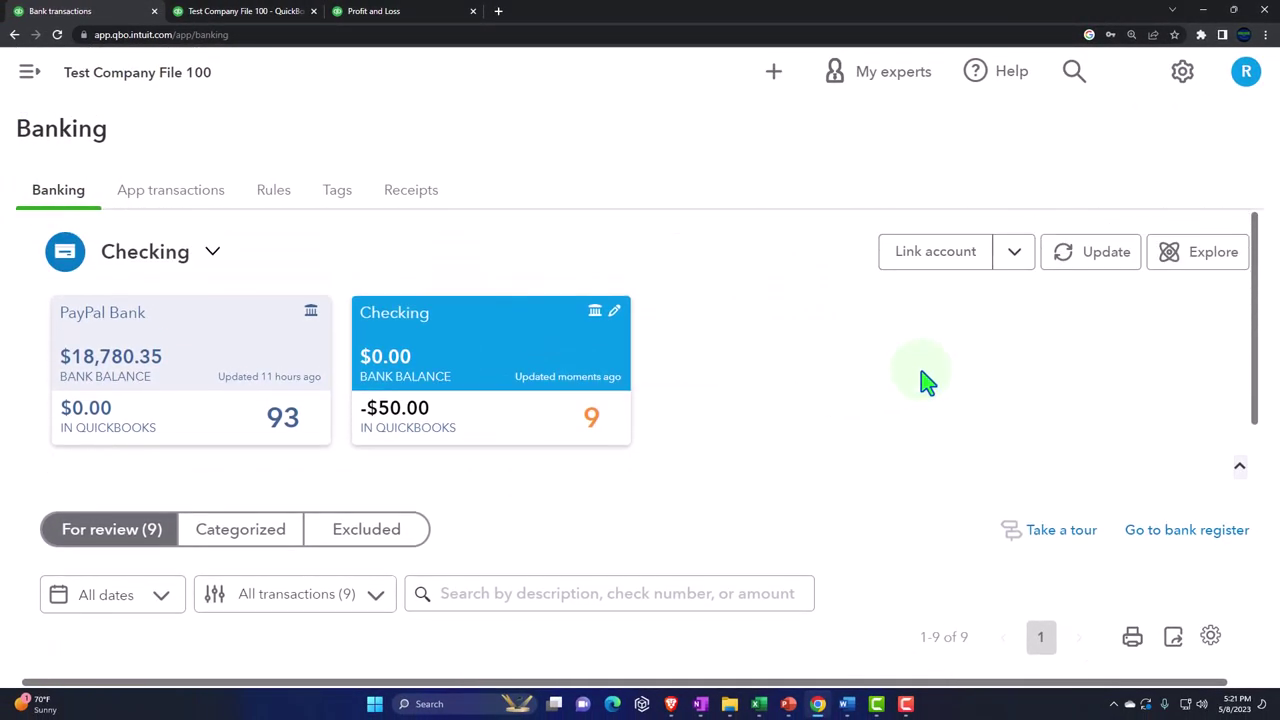
pyautogui.click(1016, 266)
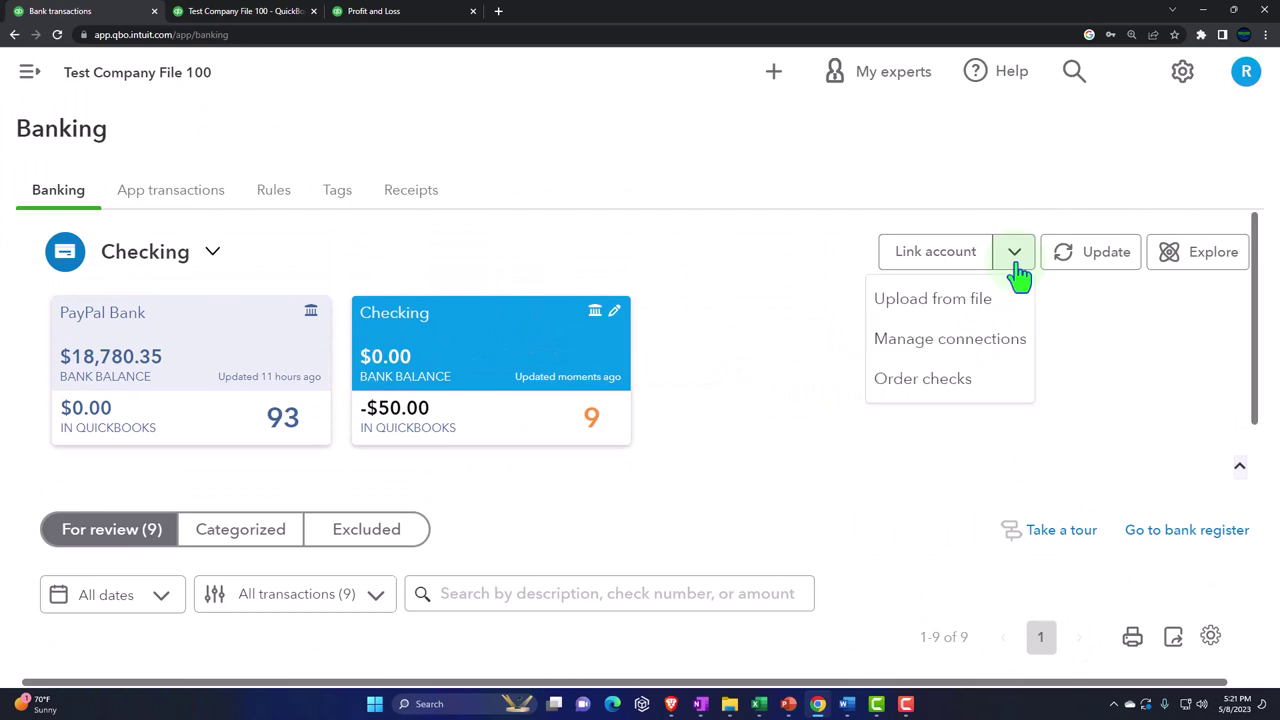
pyautogui.click(928, 310)
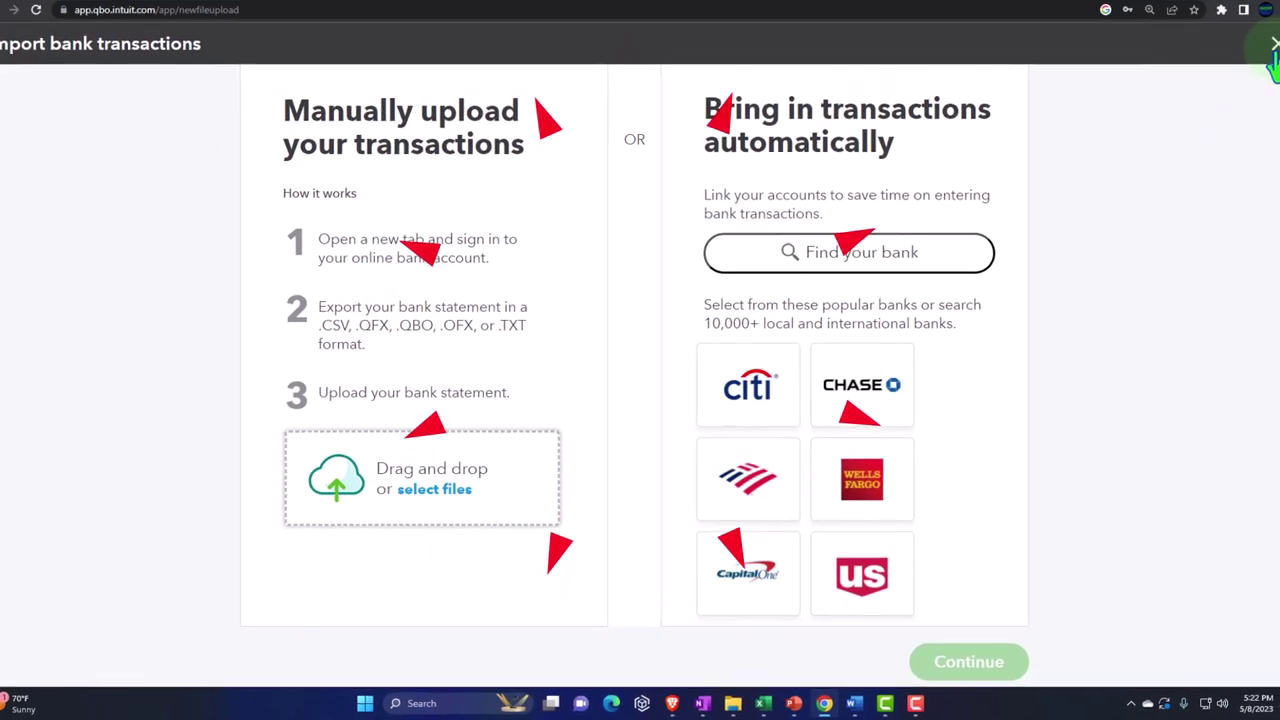
pyautogui.click(1274, 45)
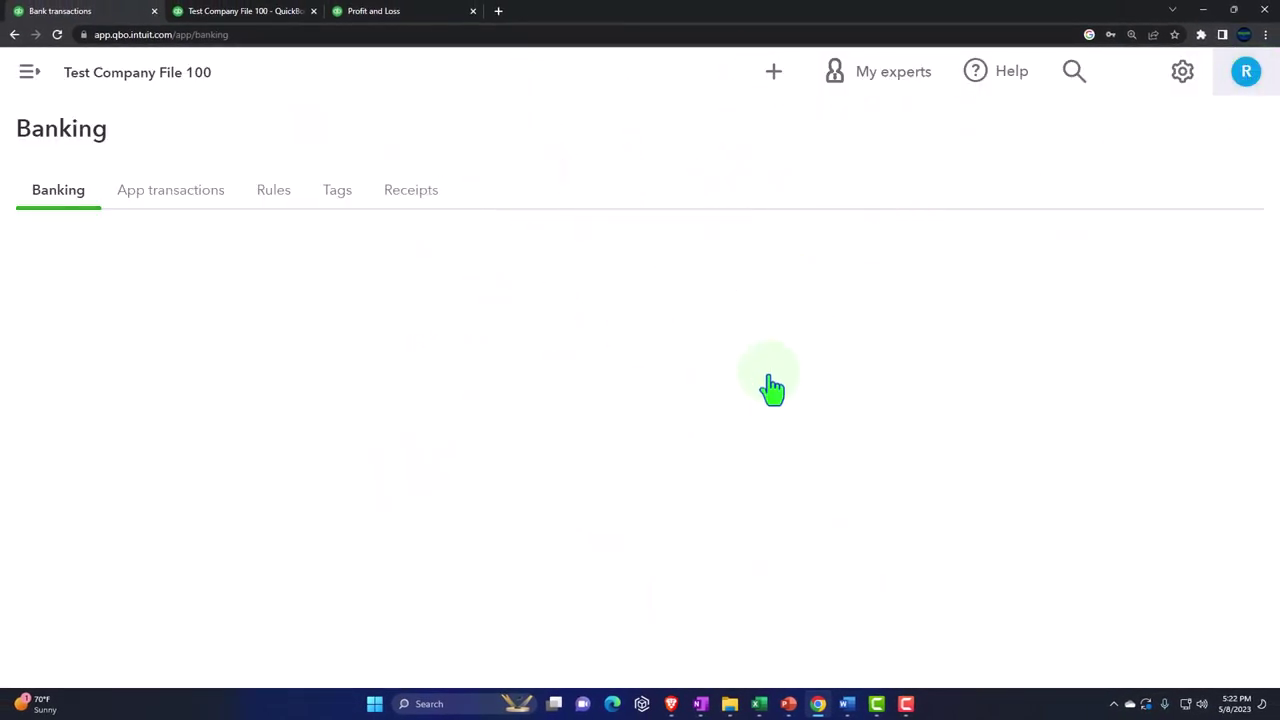
# Step: Expand the 05/17/2023 Vendor 5 bank transaction and examine its payee, category, customer, location, class and tags fields
pyautogui.scroll(-5, 650, 440)
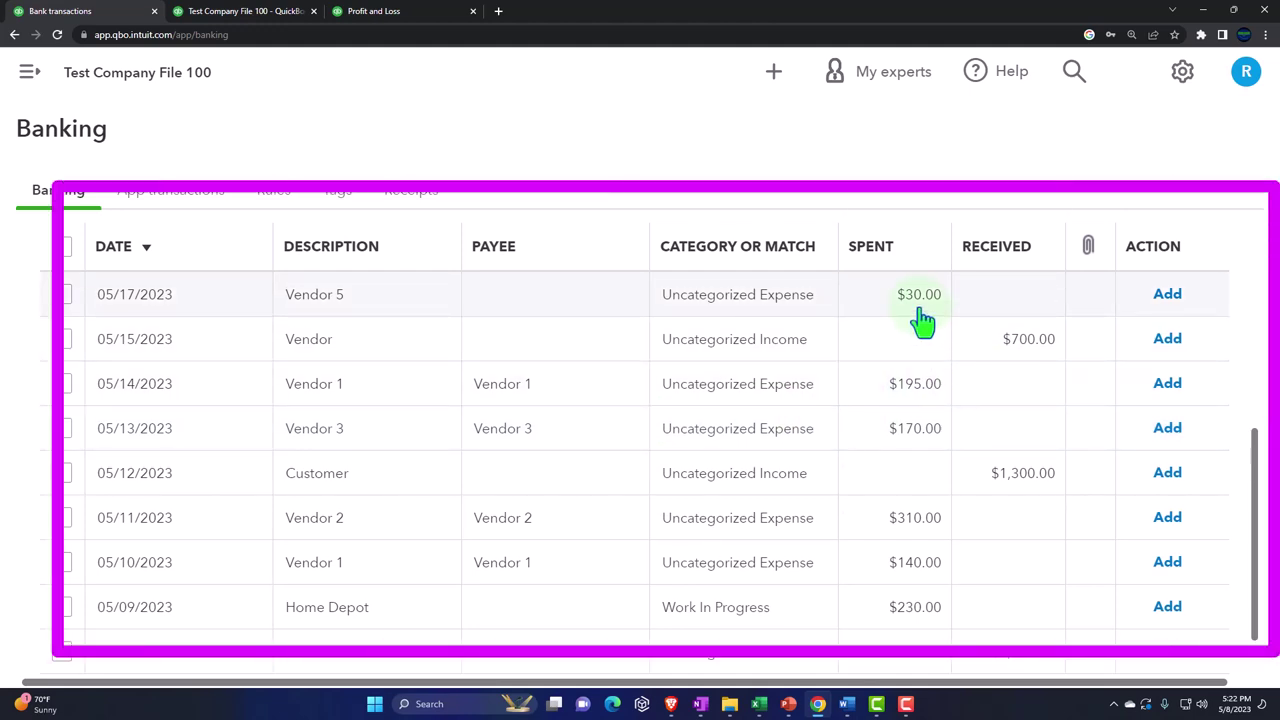
pyautogui.click(401, 316)
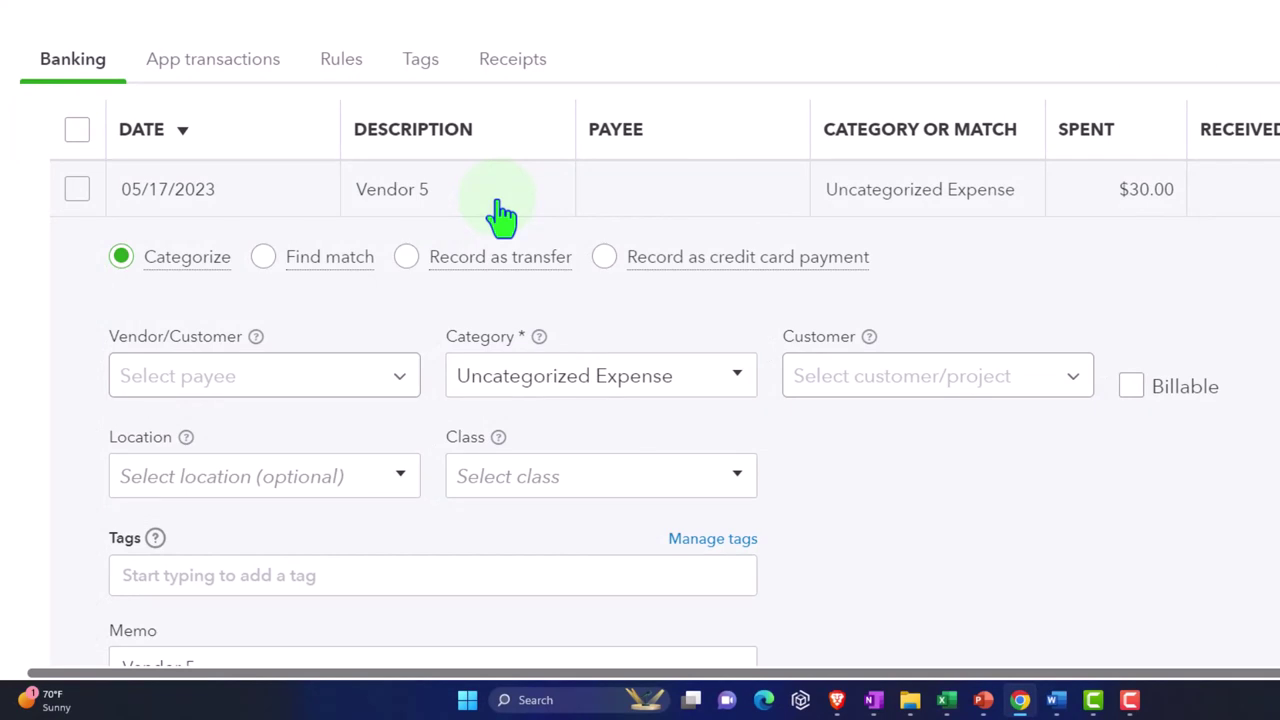
pyautogui.scroll(-1, 500, 215)
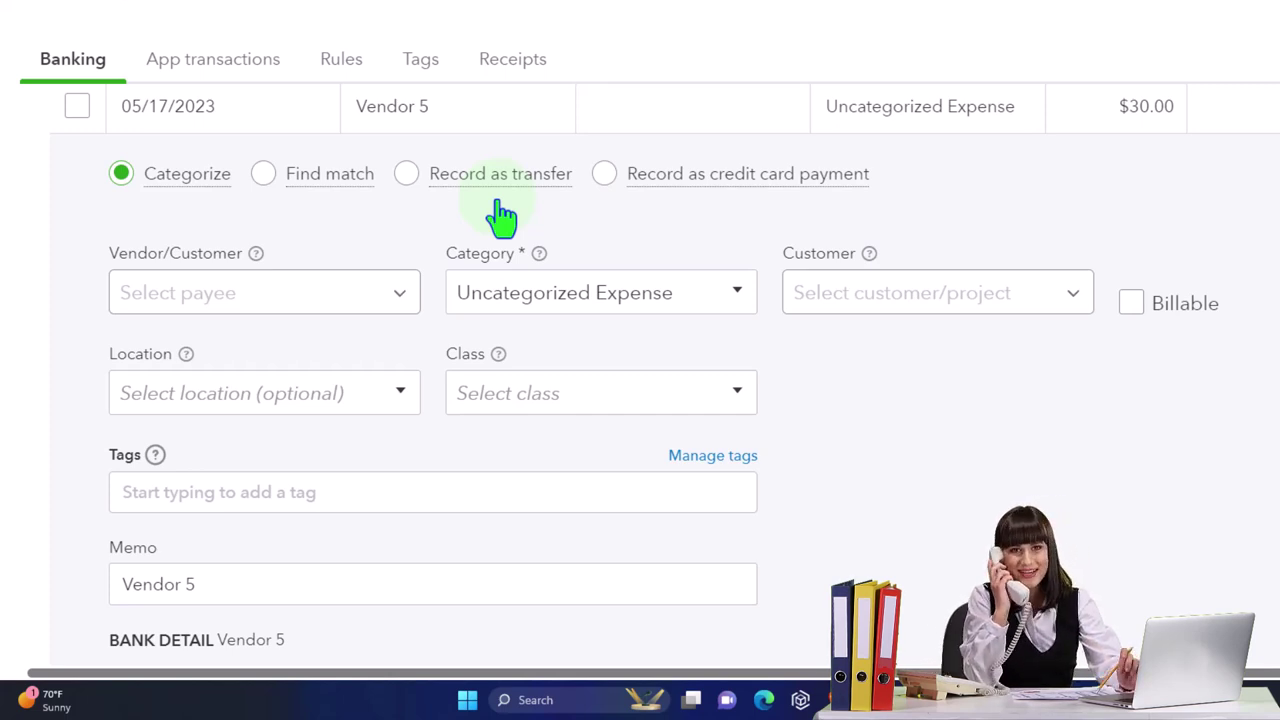
pyautogui.scroll(-1, 500, 212)
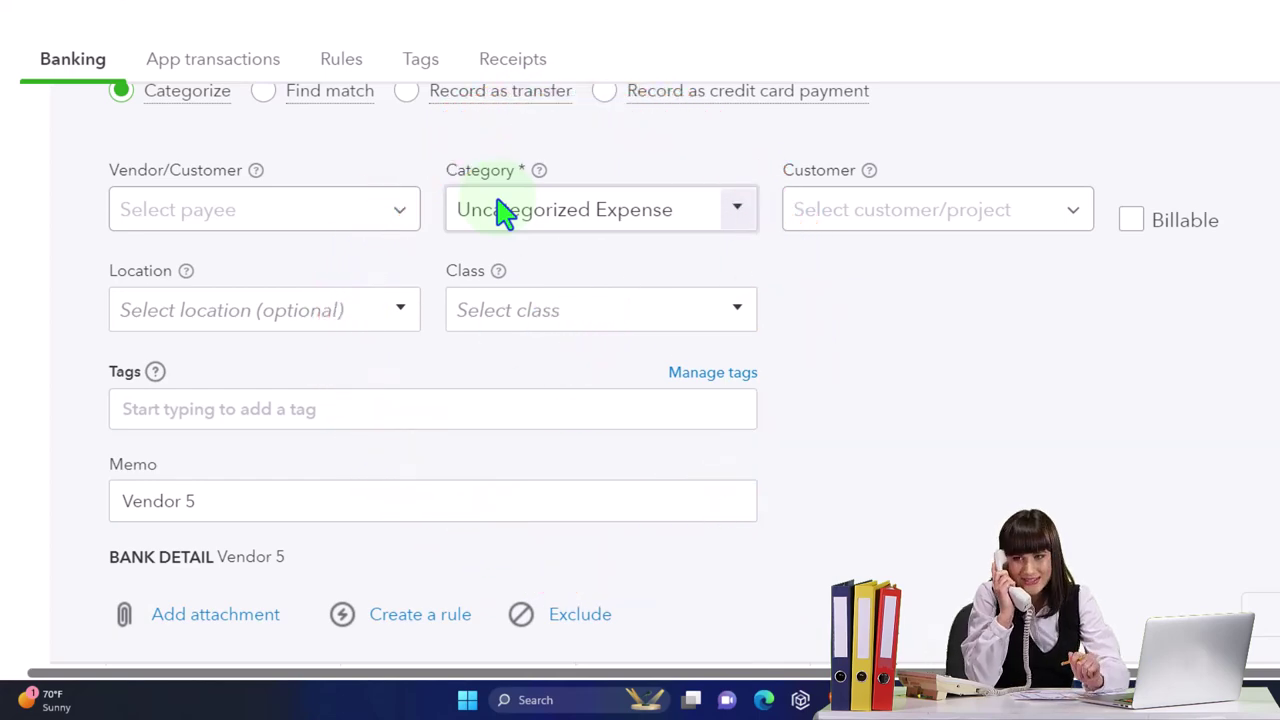
pyautogui.scroll(1, 480, 208)
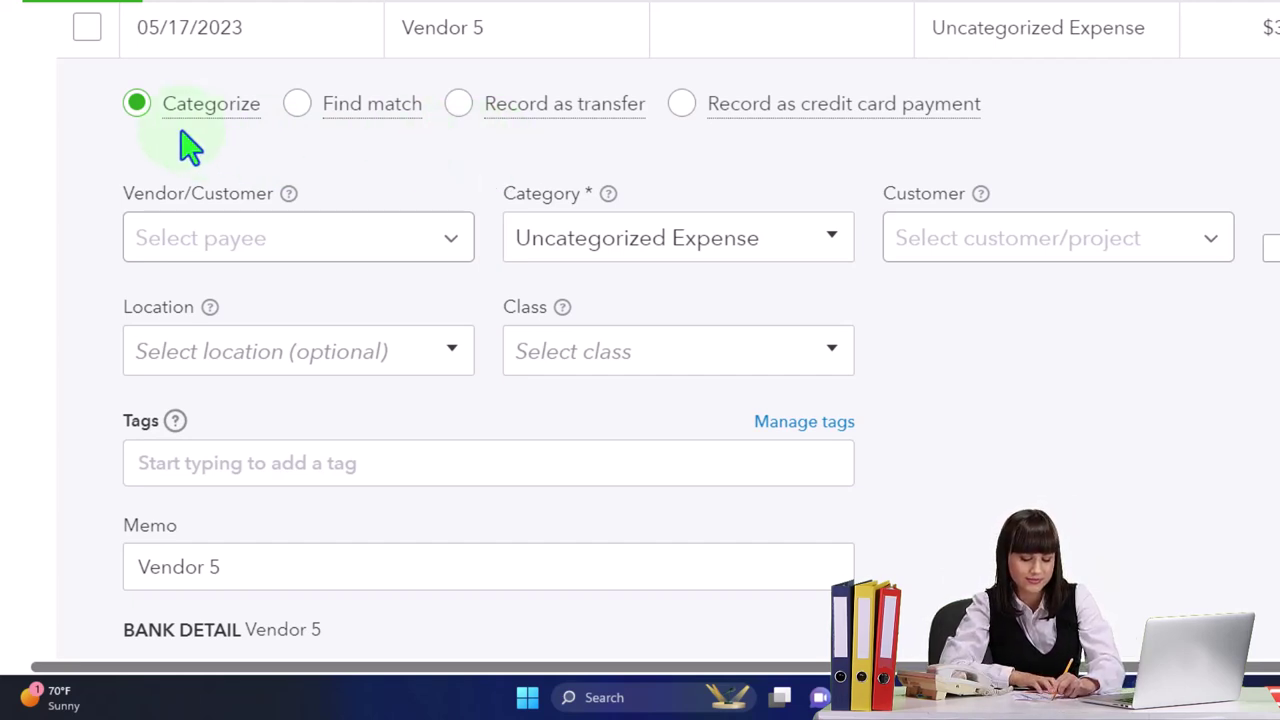
# Step: Copy the memo text Vendor 5 into the transaction's payee field and add it as a new vendor
pyautogui.scroll(-2, 190, 147)
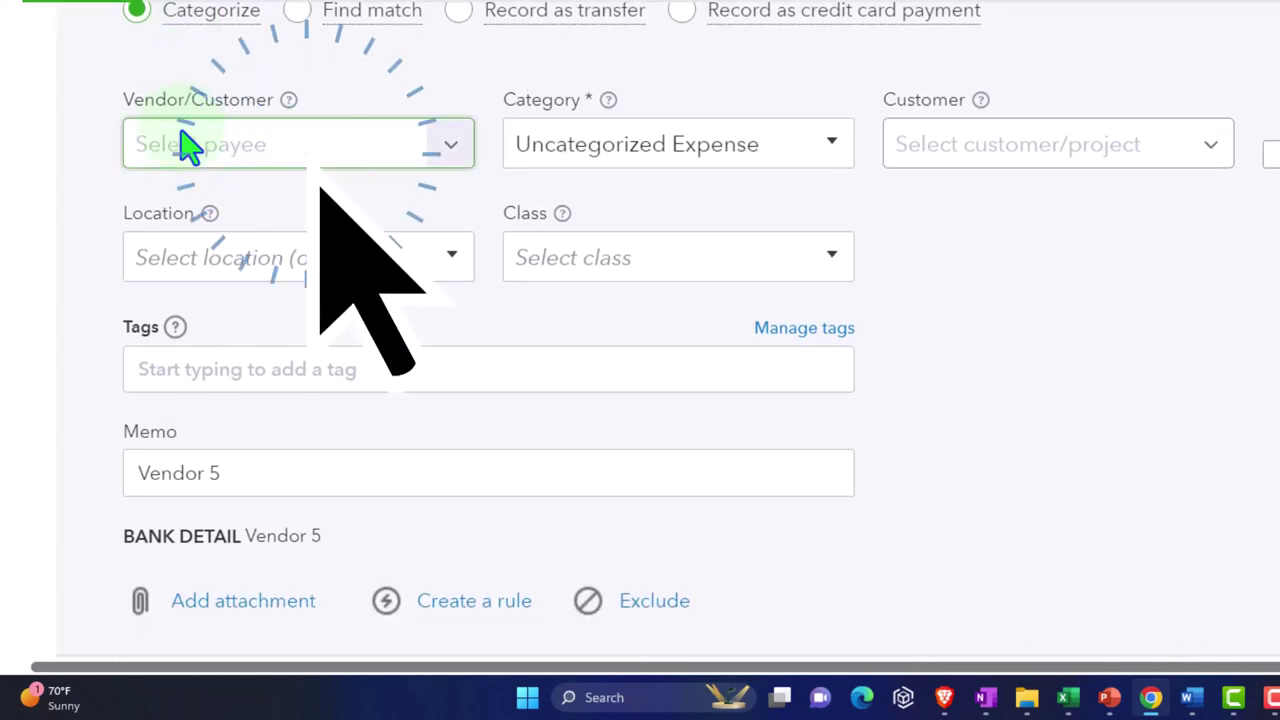
pyautogui.moveTo(260, 474); pyautogui.dragTo(105, 475)
pyautogui.hotkey('ctrl', 'c')
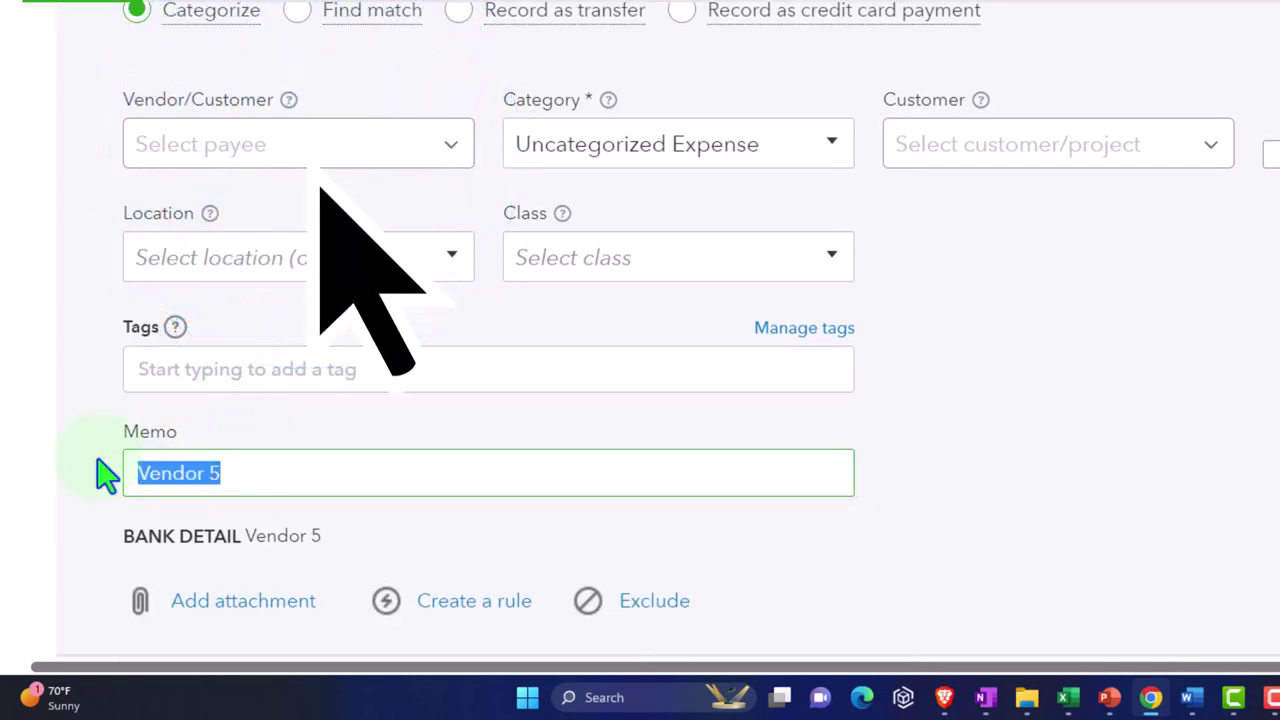
pyautogui.click(166, 148)
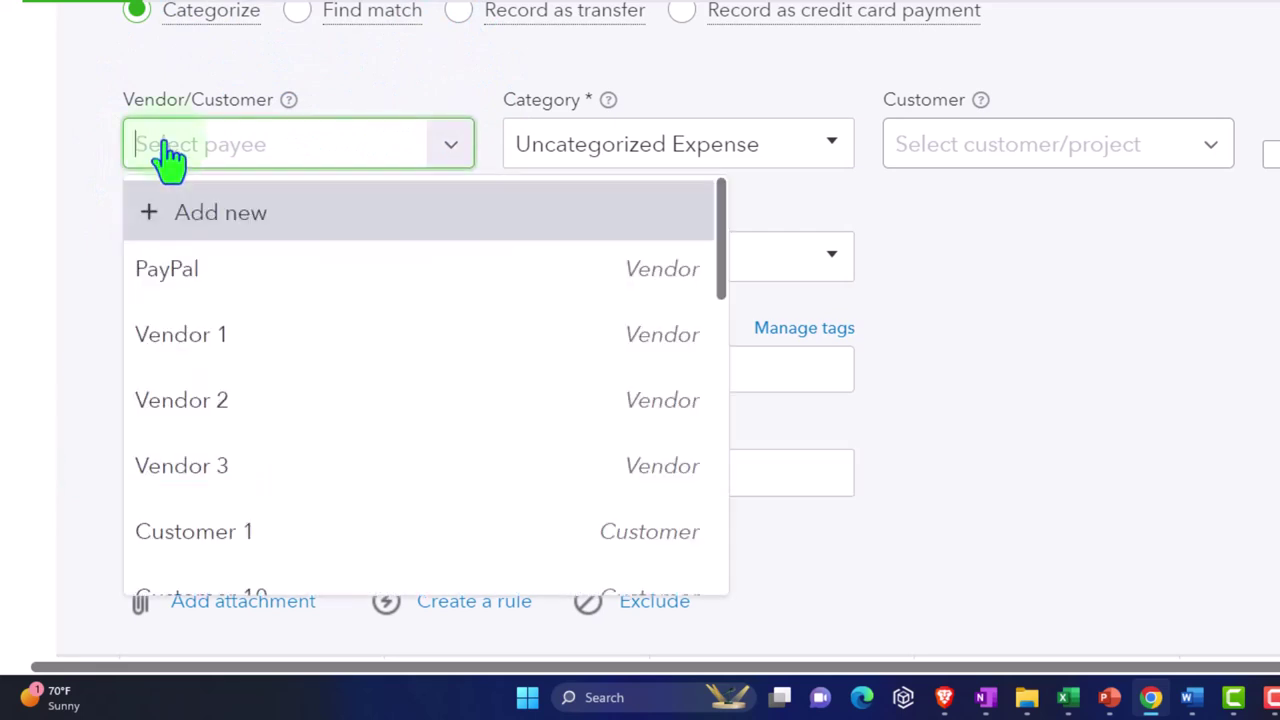
pyautogui.hotkey('ctrl', 'v')
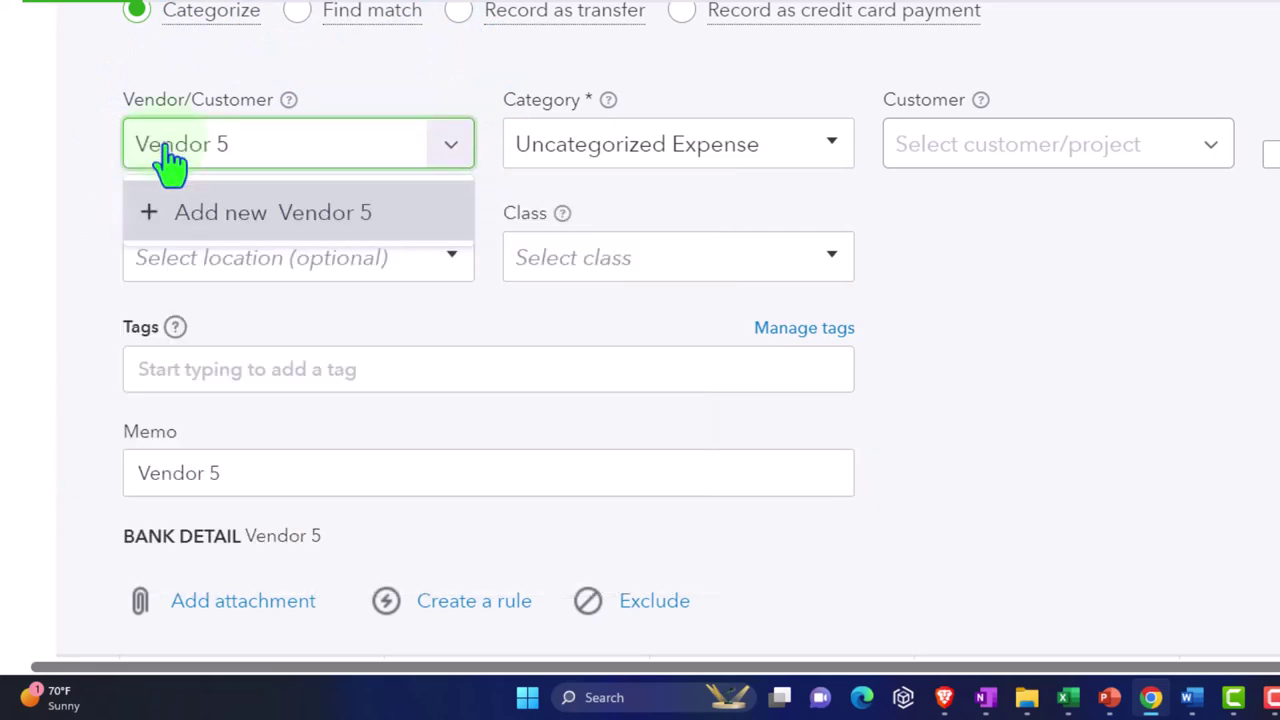
pyautogui.click(212, 212)
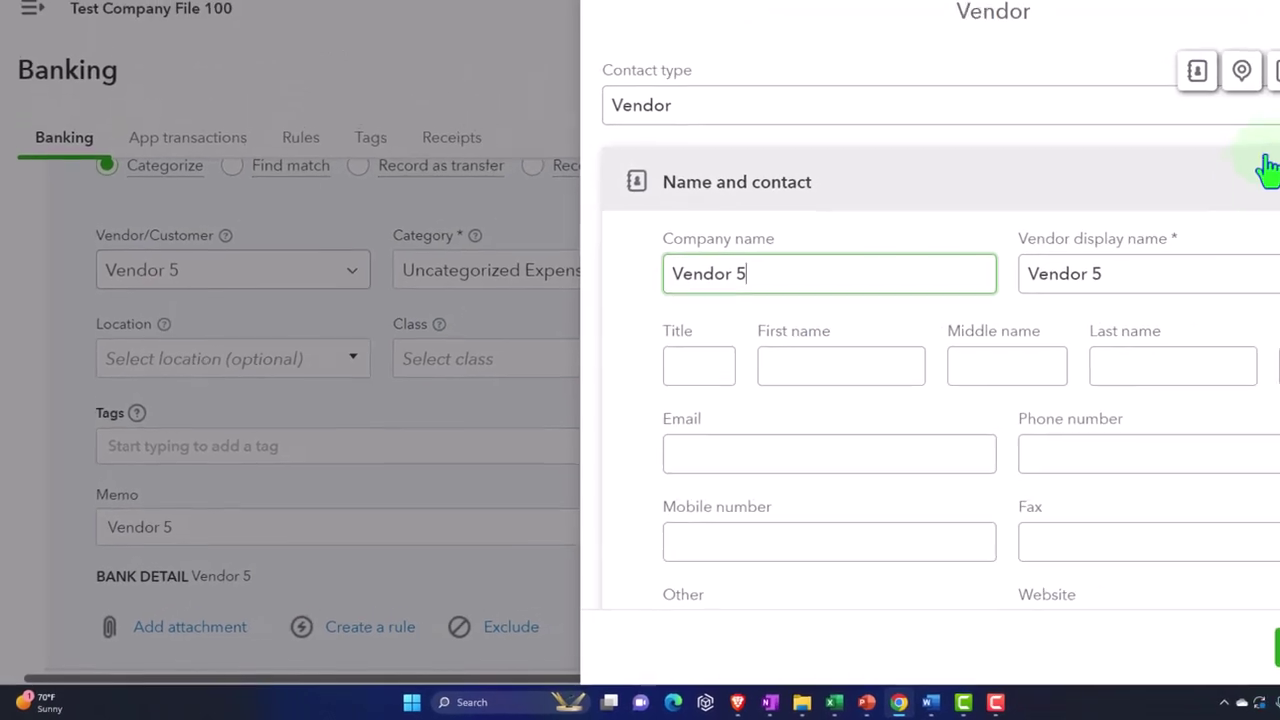
pyautogui.click(1207, 654)
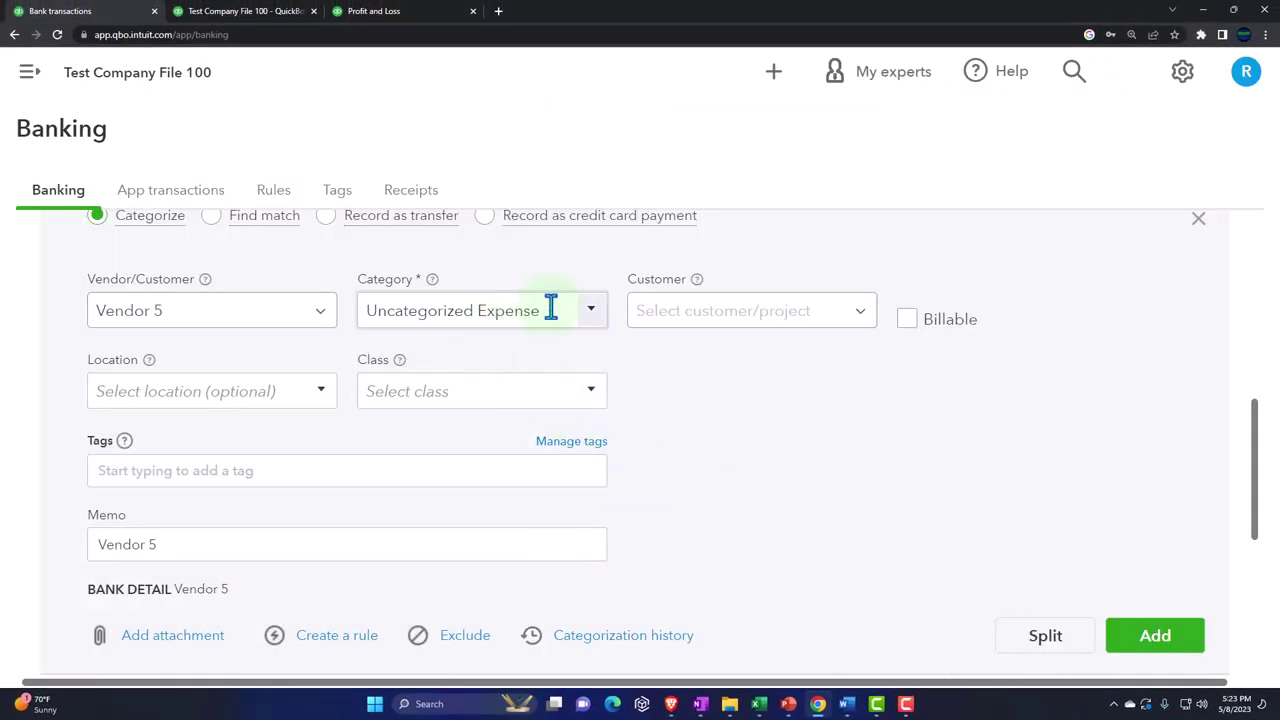
# Step: Set the category of the Vendor 5 bank transaction to Utilities
pyautogui.click(600, 322)
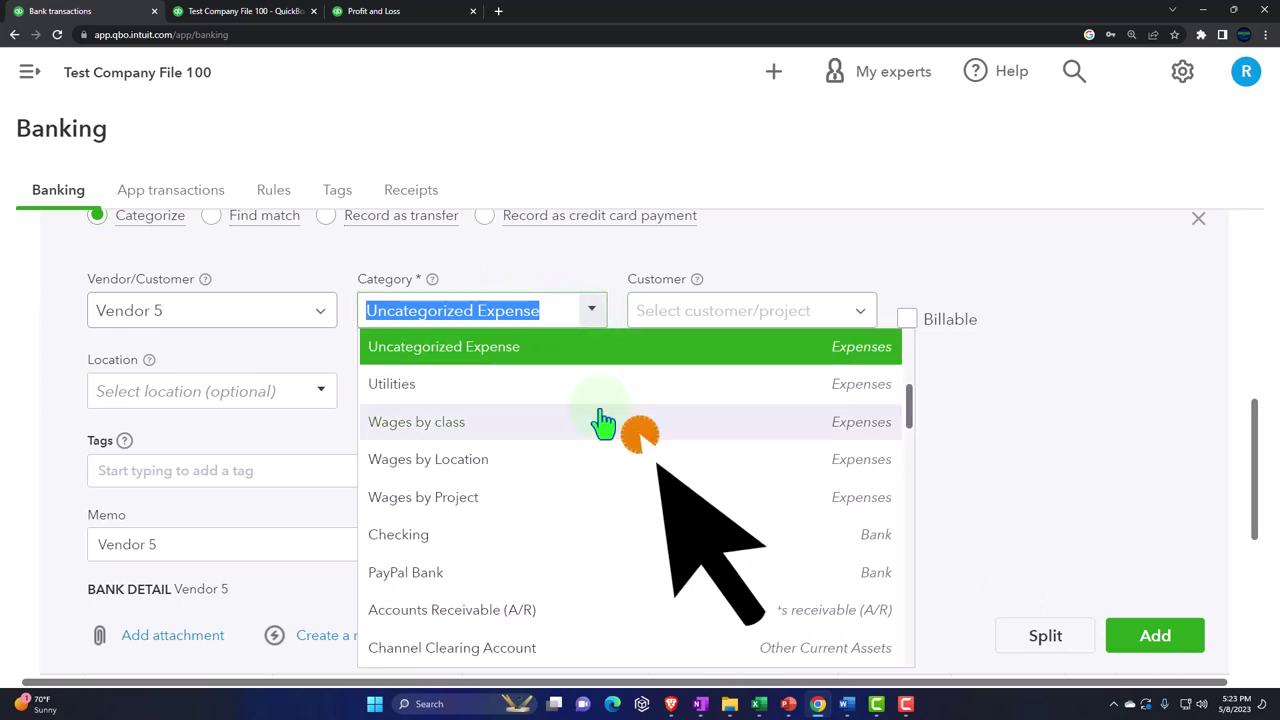
pyautogui.click(485, 386)
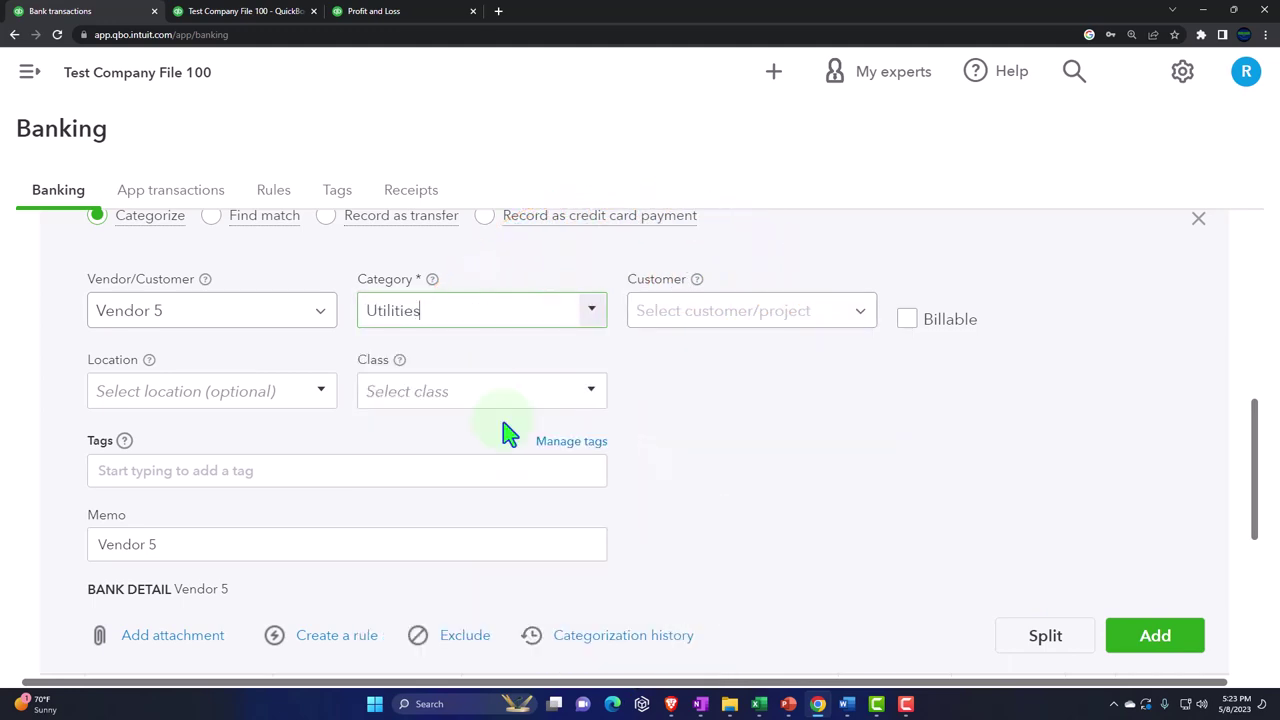
pyautogui.press('Tab')
# Step: Assign the Vendor 5 bank transaction to Project 1.0 of Customer 1 and mark it as billable
pyautogui.scroll(1, 718, 458)
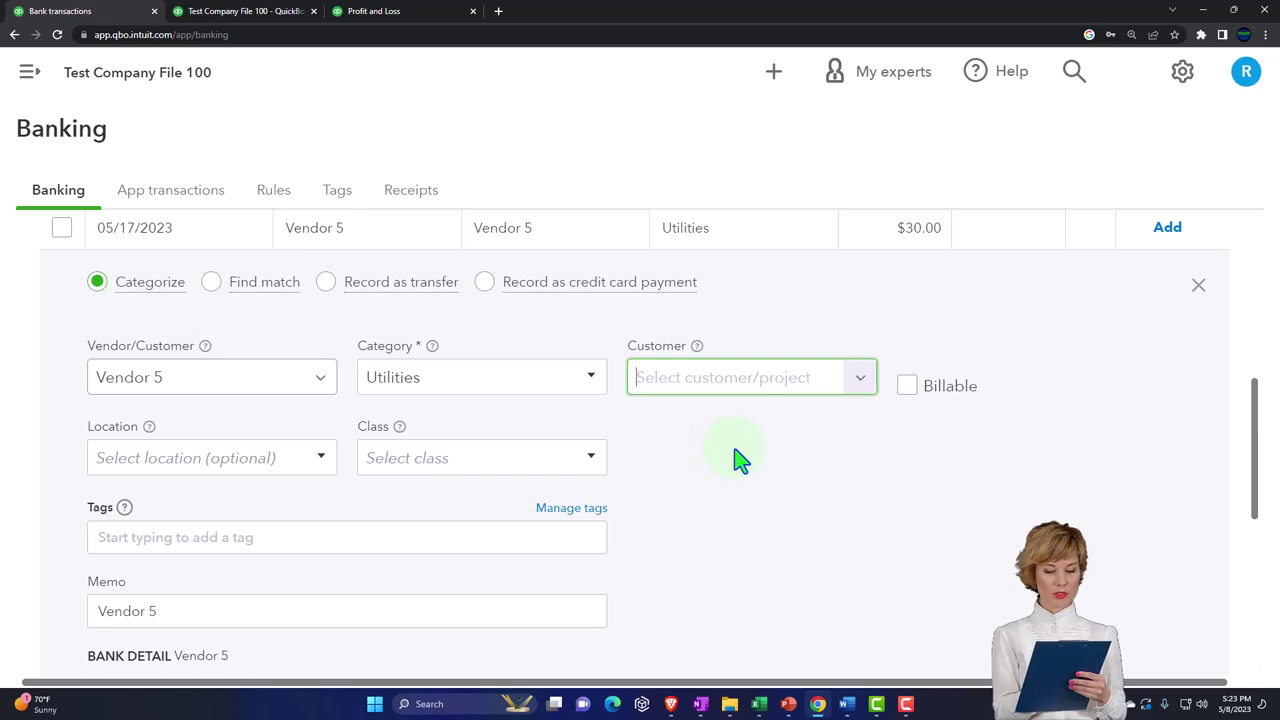
pyautogui.click(858, 390)
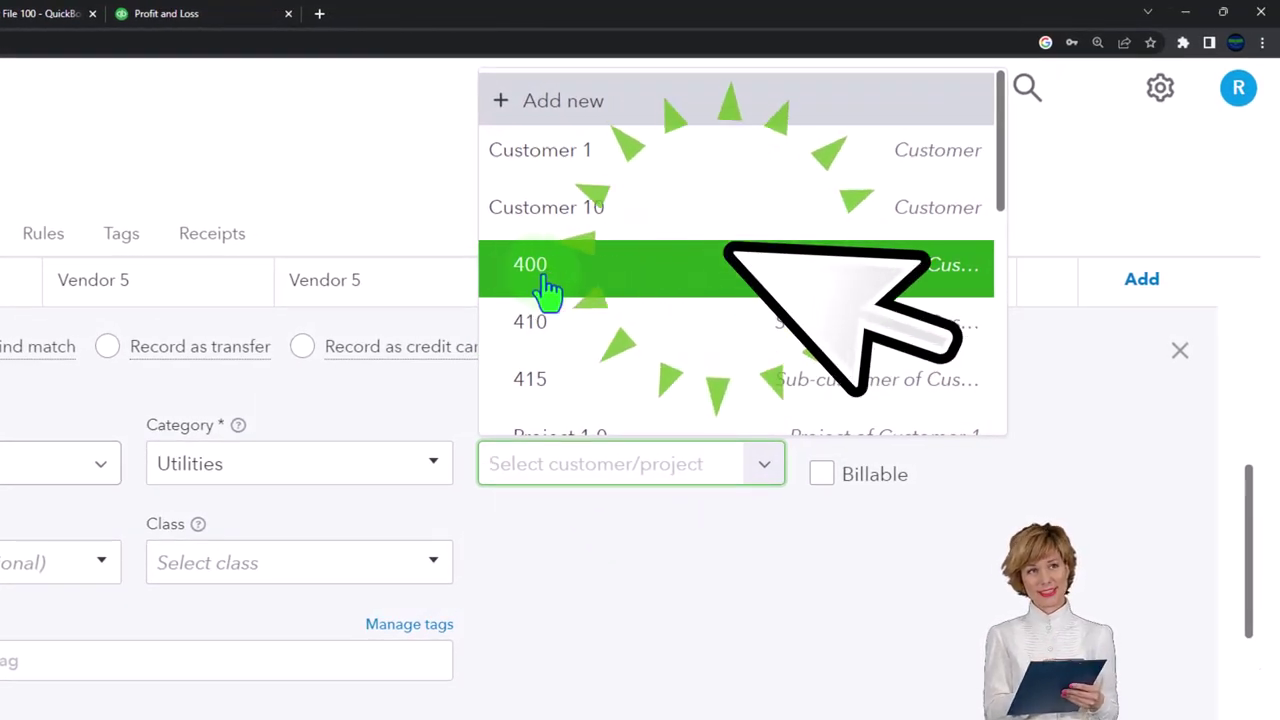
pyautogui.scroll(-3, 545, 292)
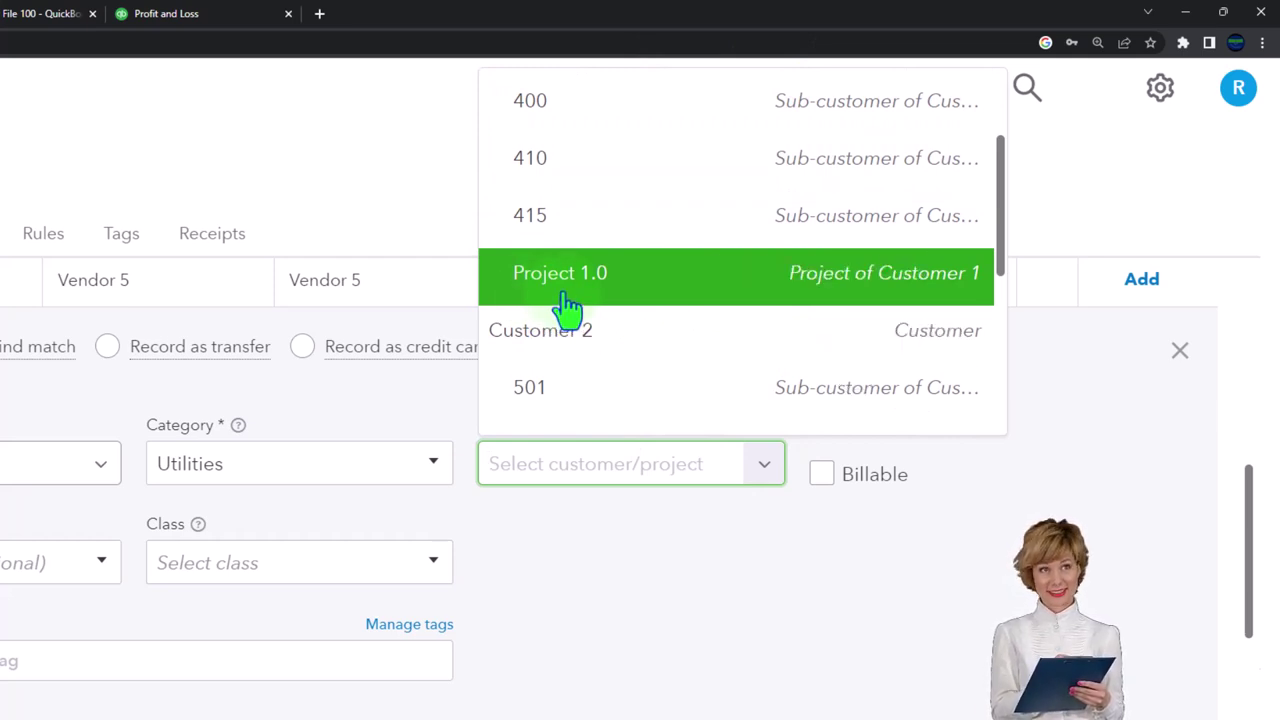
pyautogui.click(565, 295)
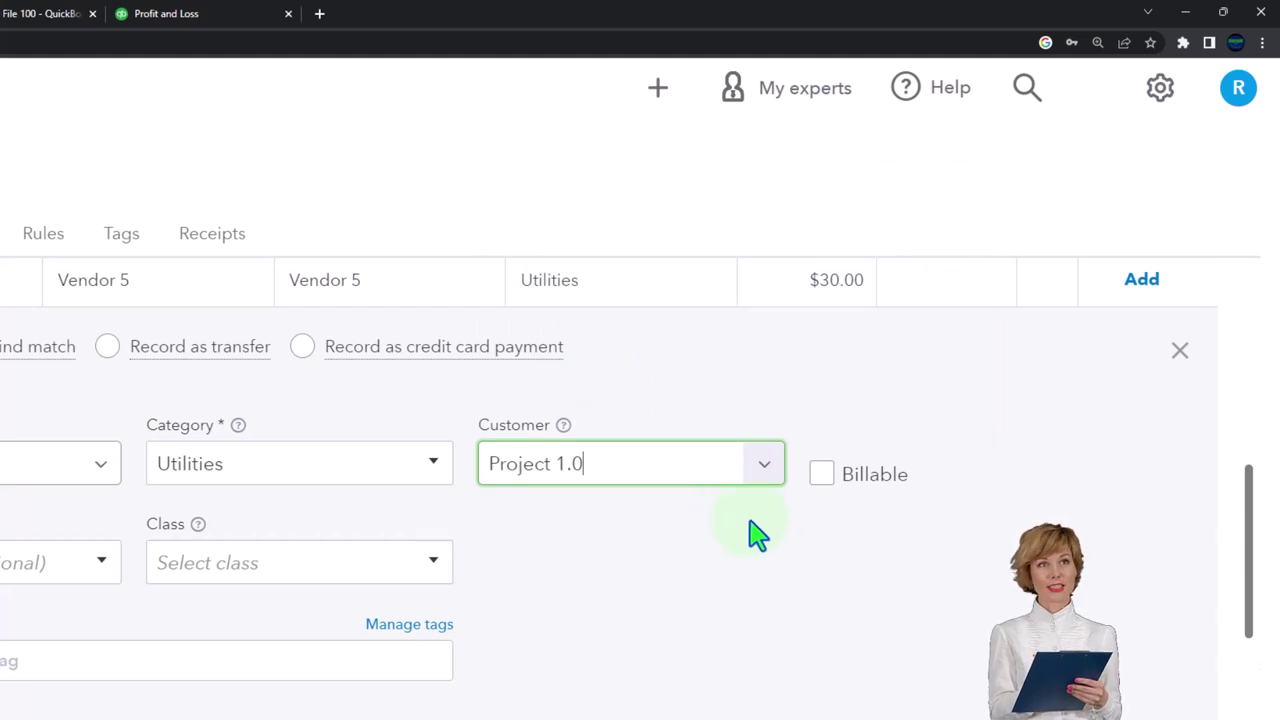
pyautogui.click(824, 490)
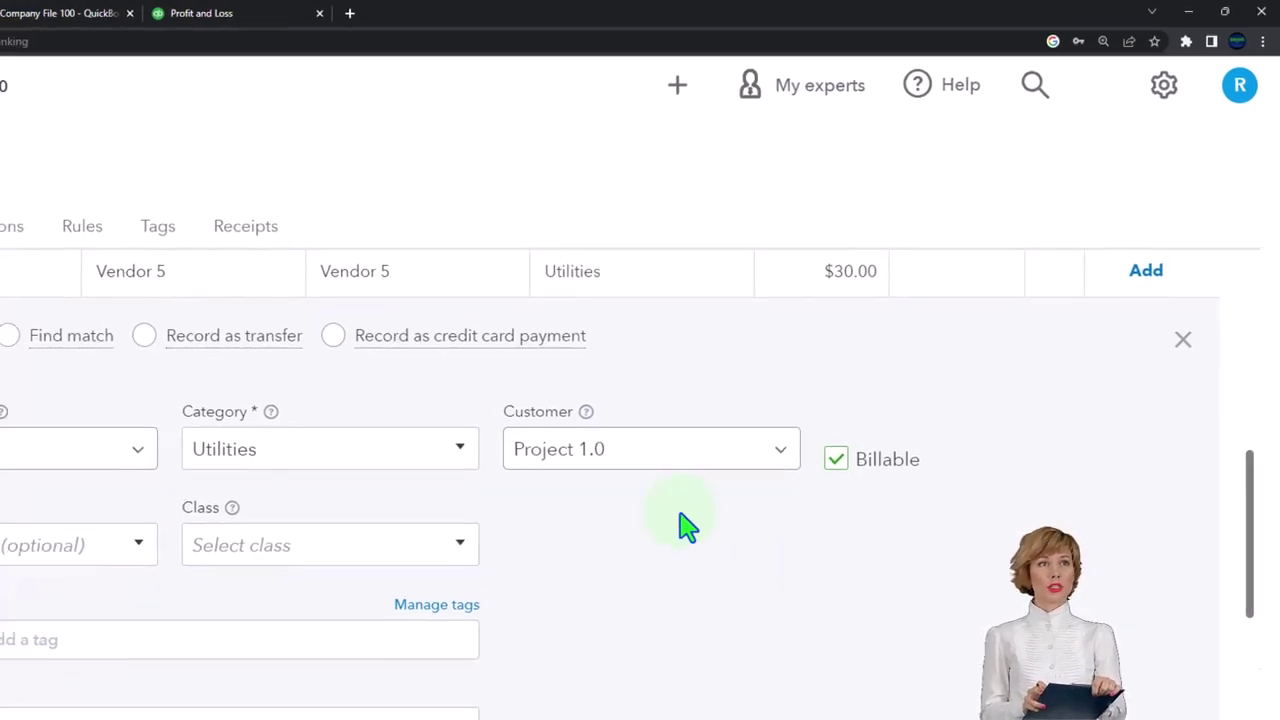
# Step: In a duplicate browser tab, review the bills and expenses options in the account's expense settings, and close the tab without changes
pyautogui.rightClick(43, 14)
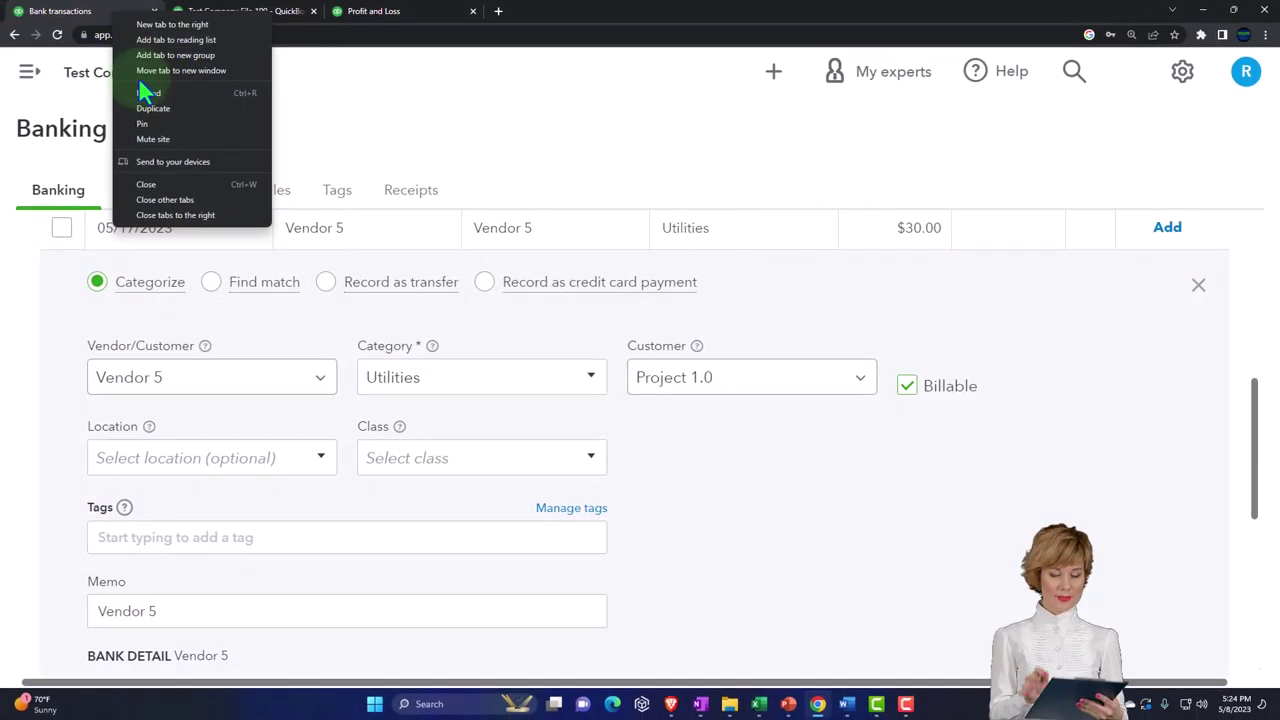
pyautogui.click(90, 105)
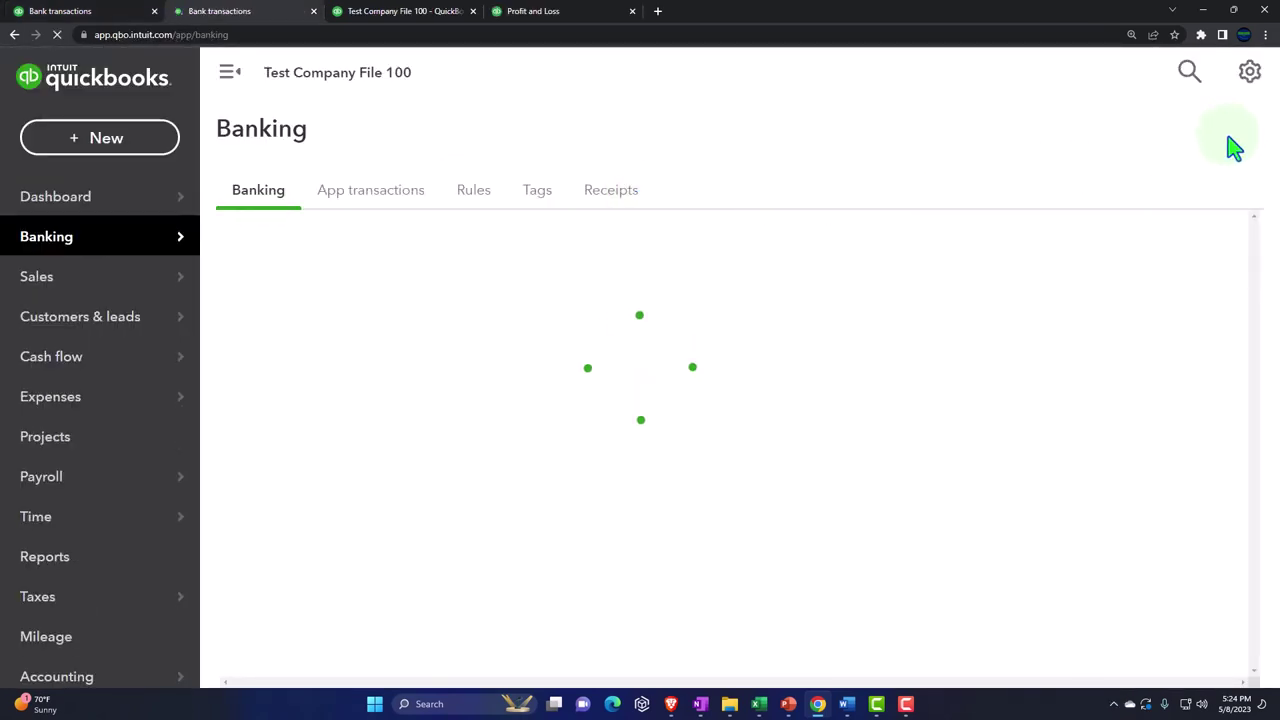
pyautogui.click(1249, 78)
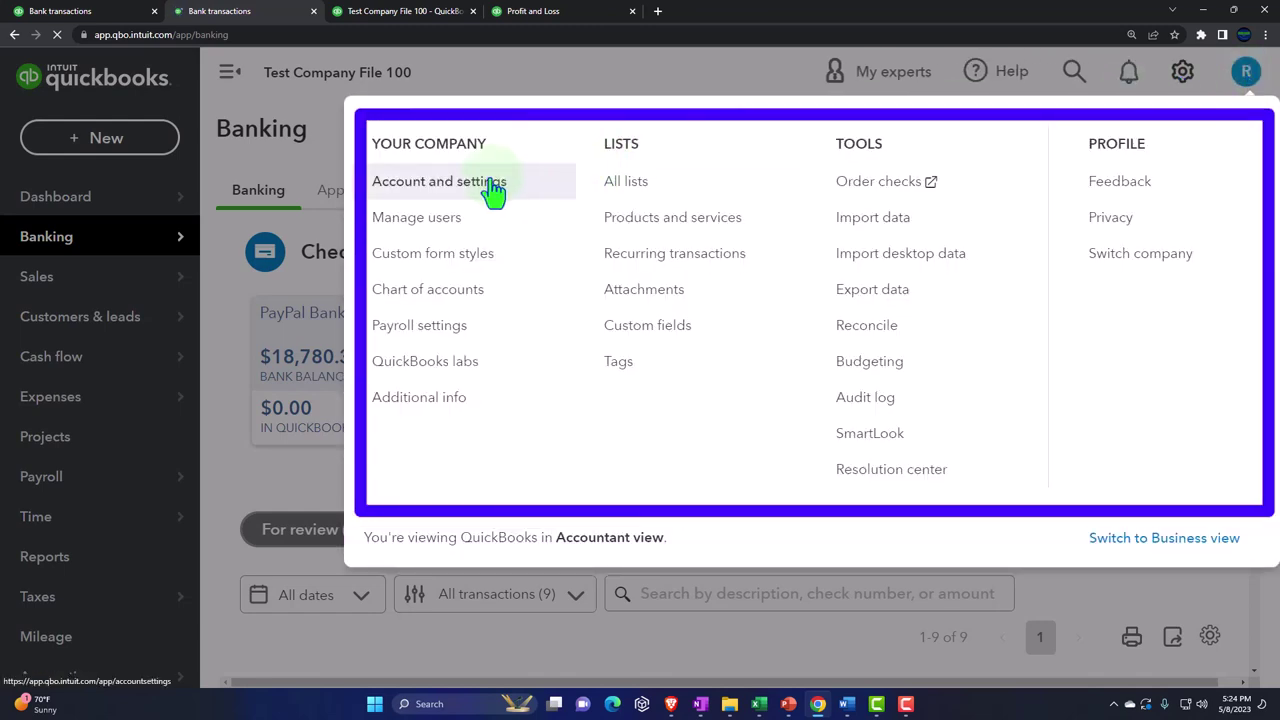
pyautogui.click(493, 186)
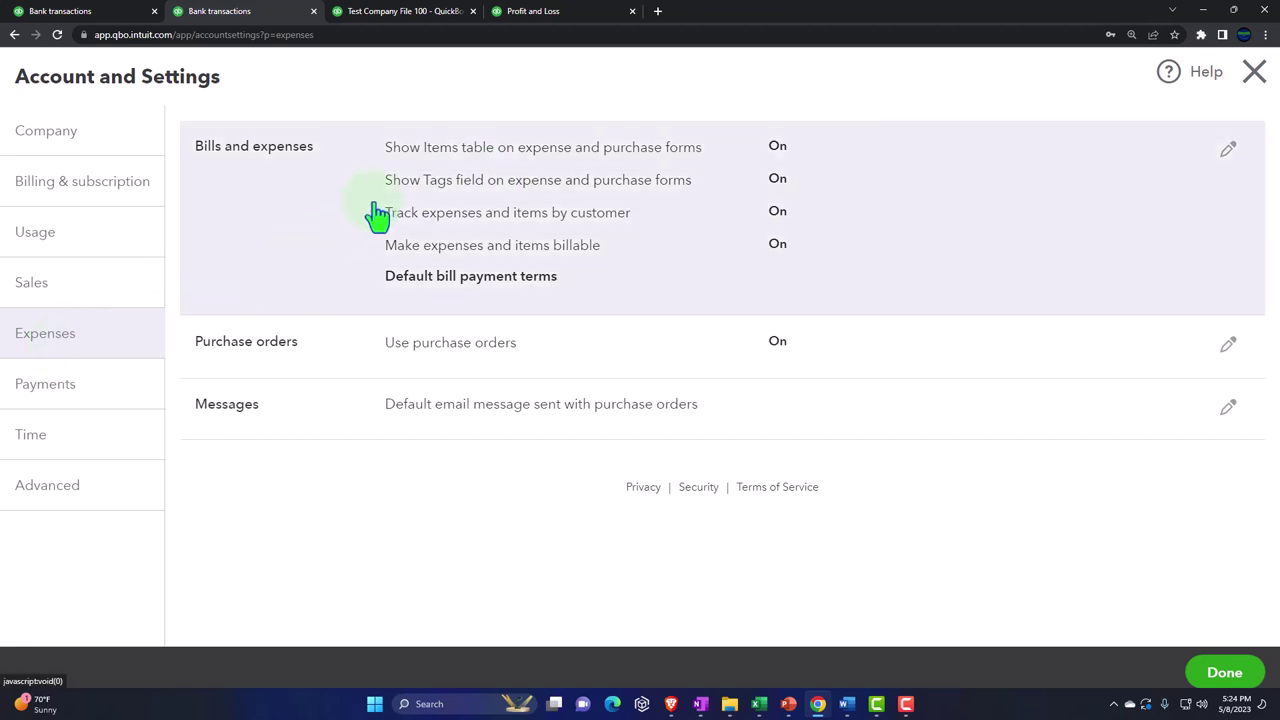
pyautogui.click(378, 215)
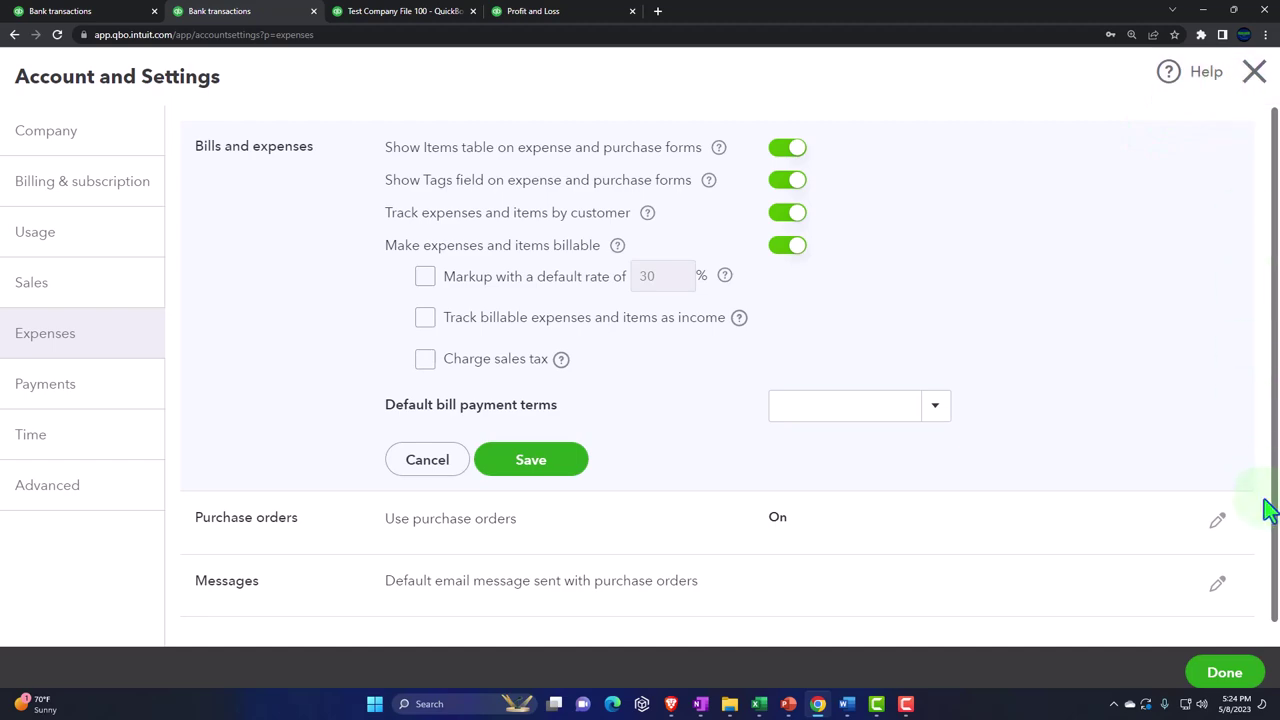
pyautogui.click(1245, 672)
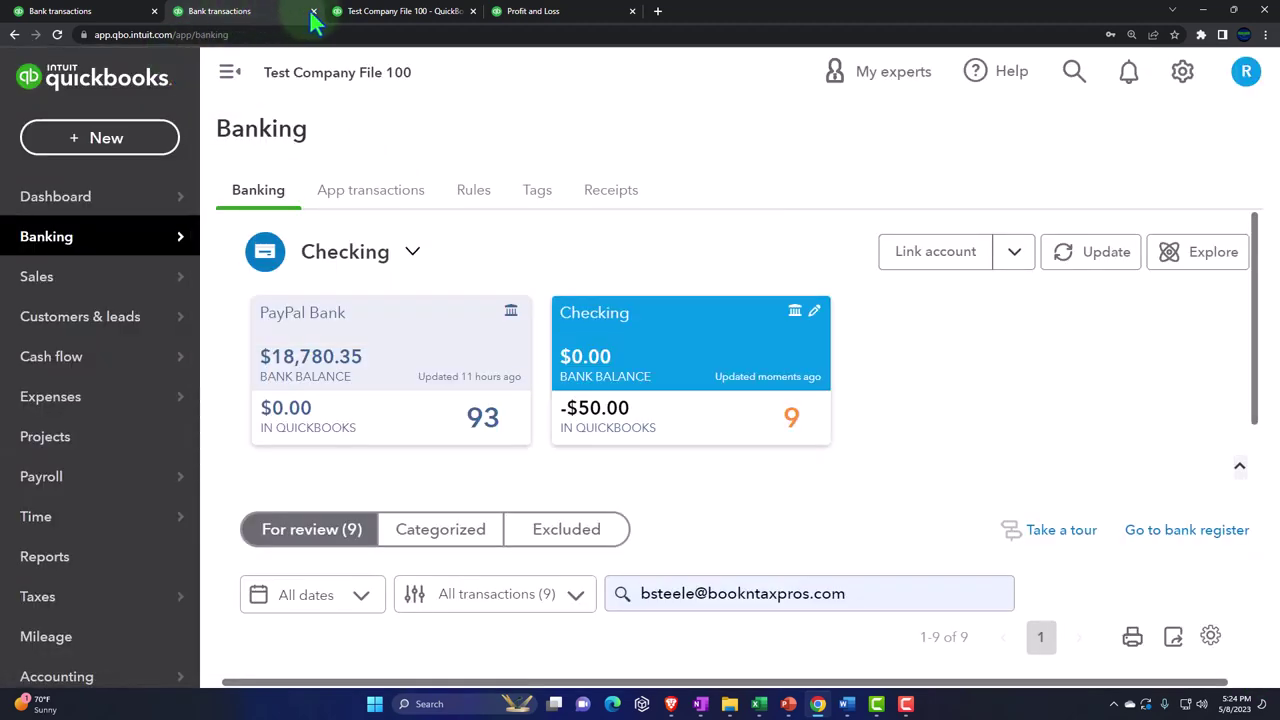
pyautogui.click(313, 10)
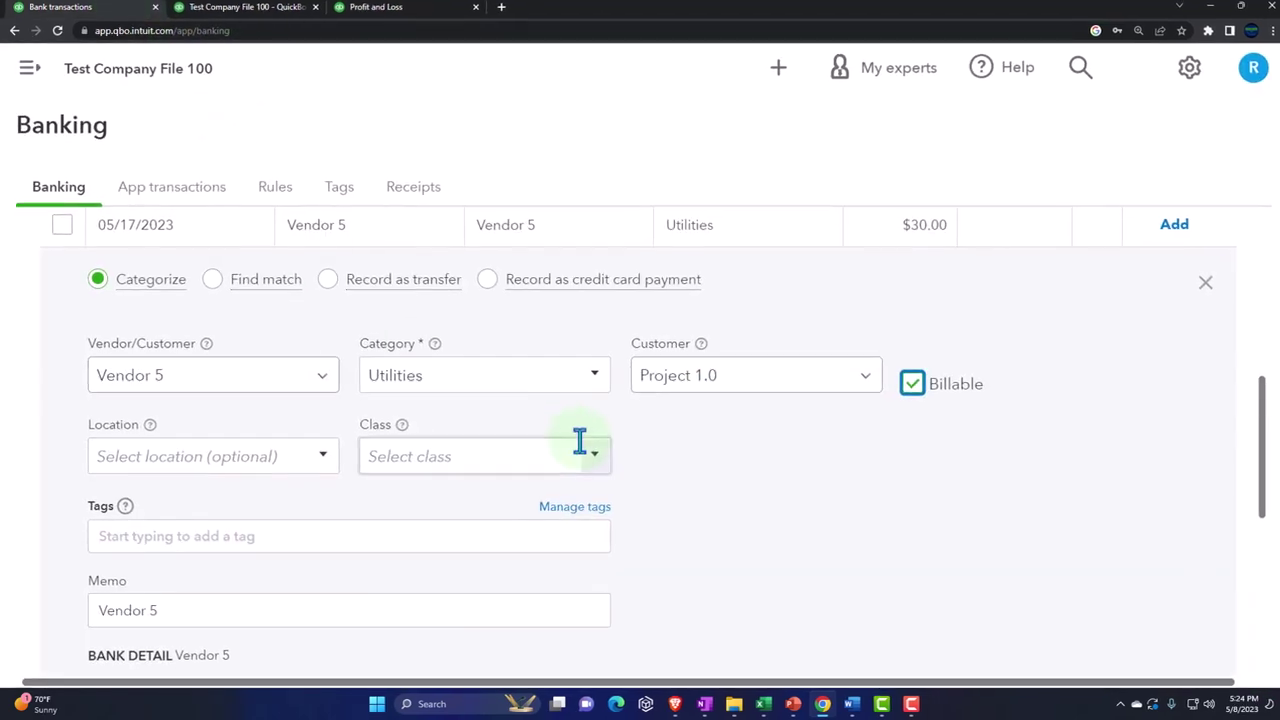
# Step: Set the Vendor 5 bank transaction's location to CA and its class to sub-class 1 of B
pyautogui.scroll(-1, 580, 440)
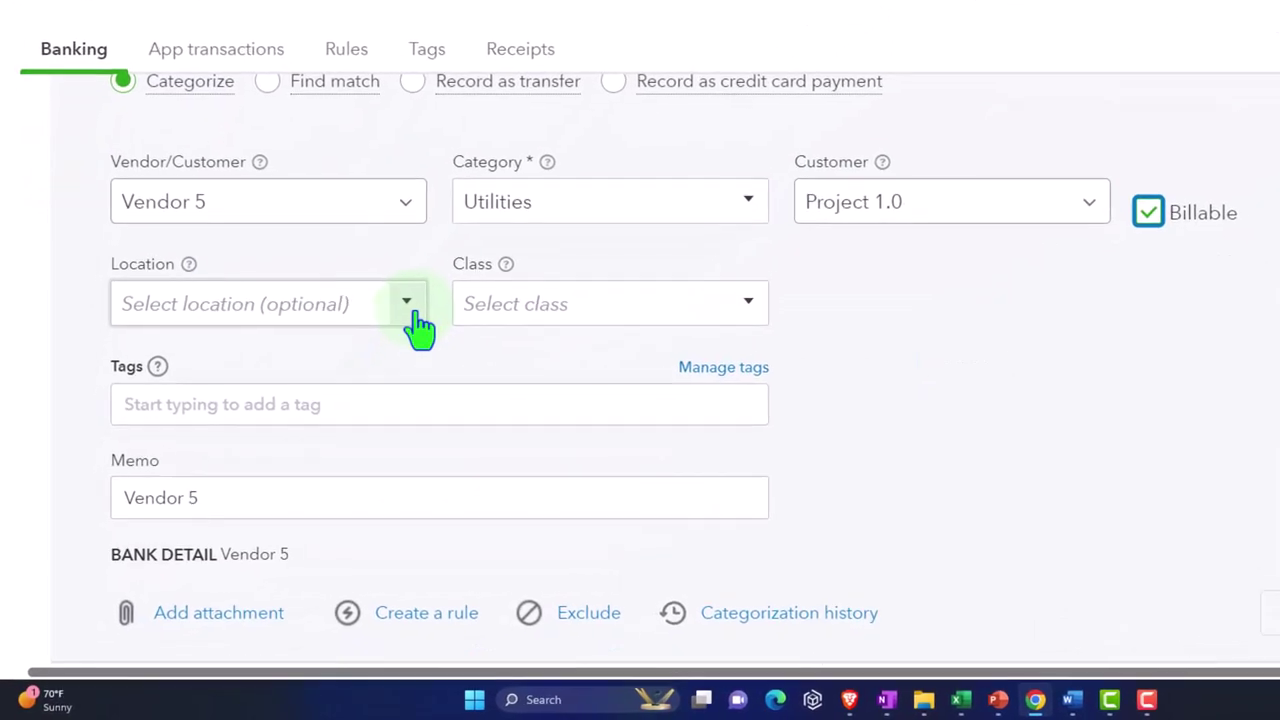
pyautogui.click(362, 360)
pyautogui.click(428, 300)
pyautogui.click(337, 400)
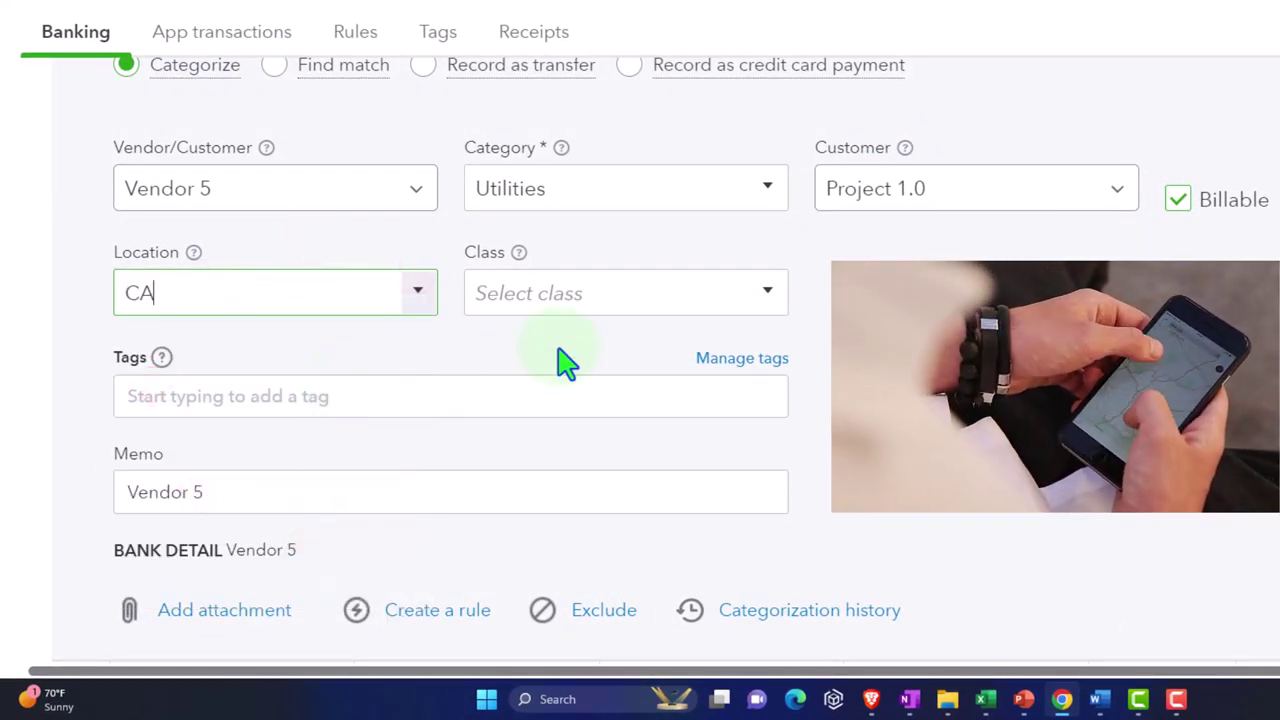
pyautogui.click(776, 305)
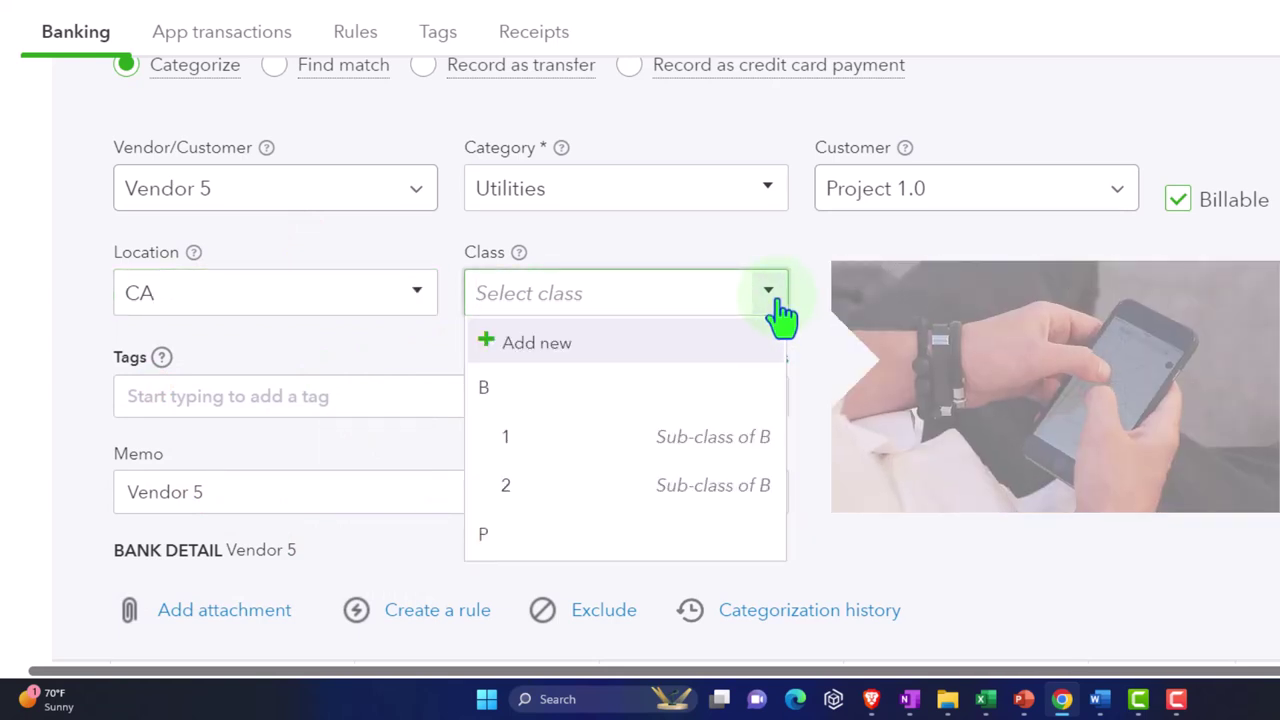
pyautogui.click(703, 445)
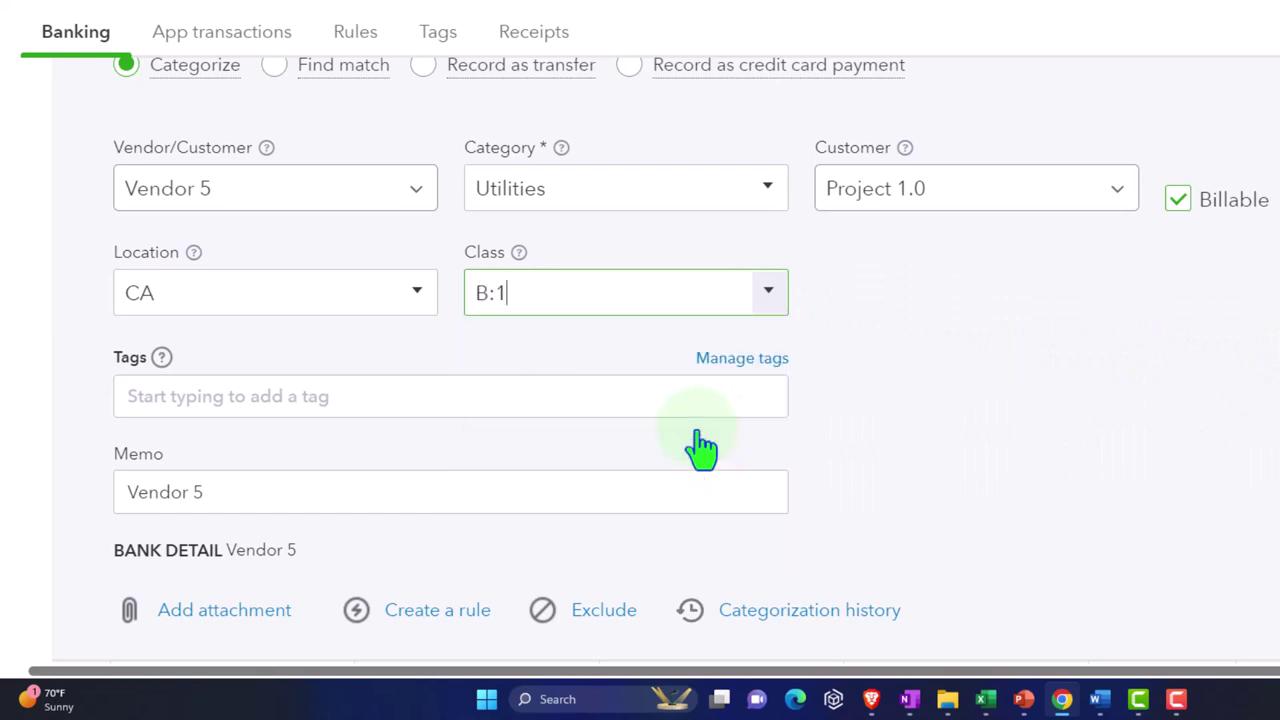
# Step: Add the Business & Personal: B tag to the Vendor 5 bank transaction
pyautogui.click(238, 394)
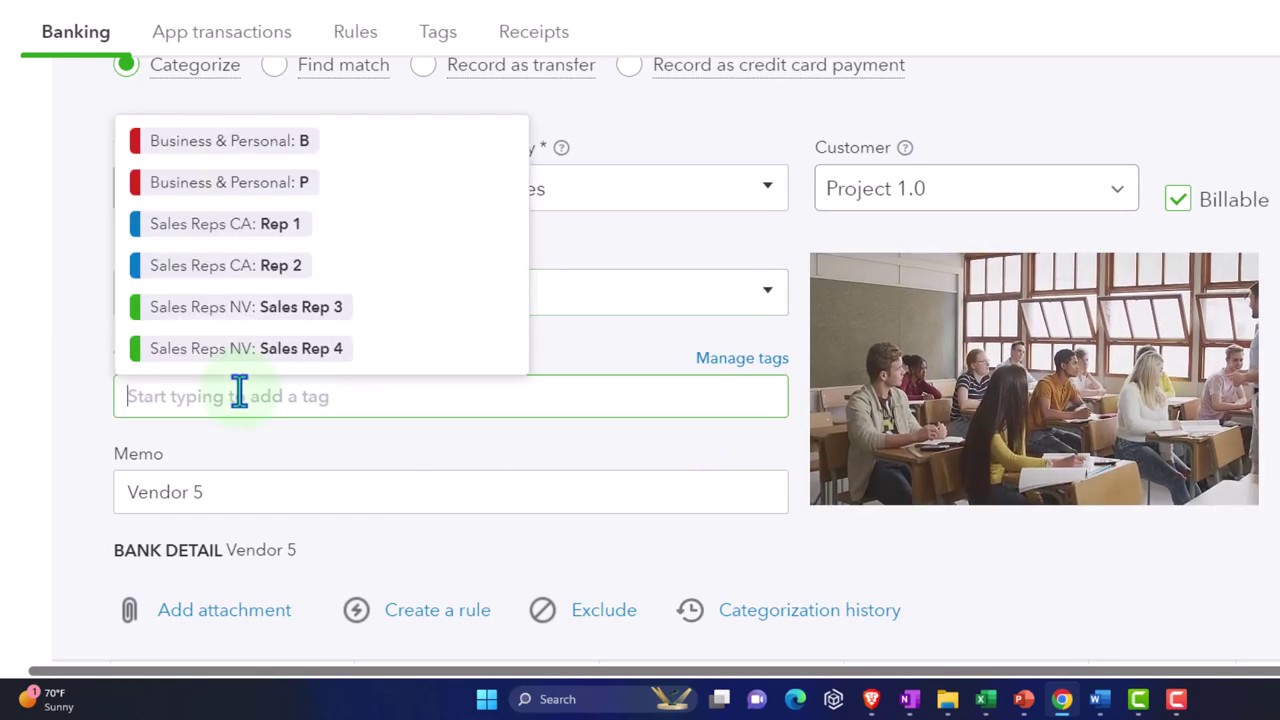
pyautogui.click(206, 145)
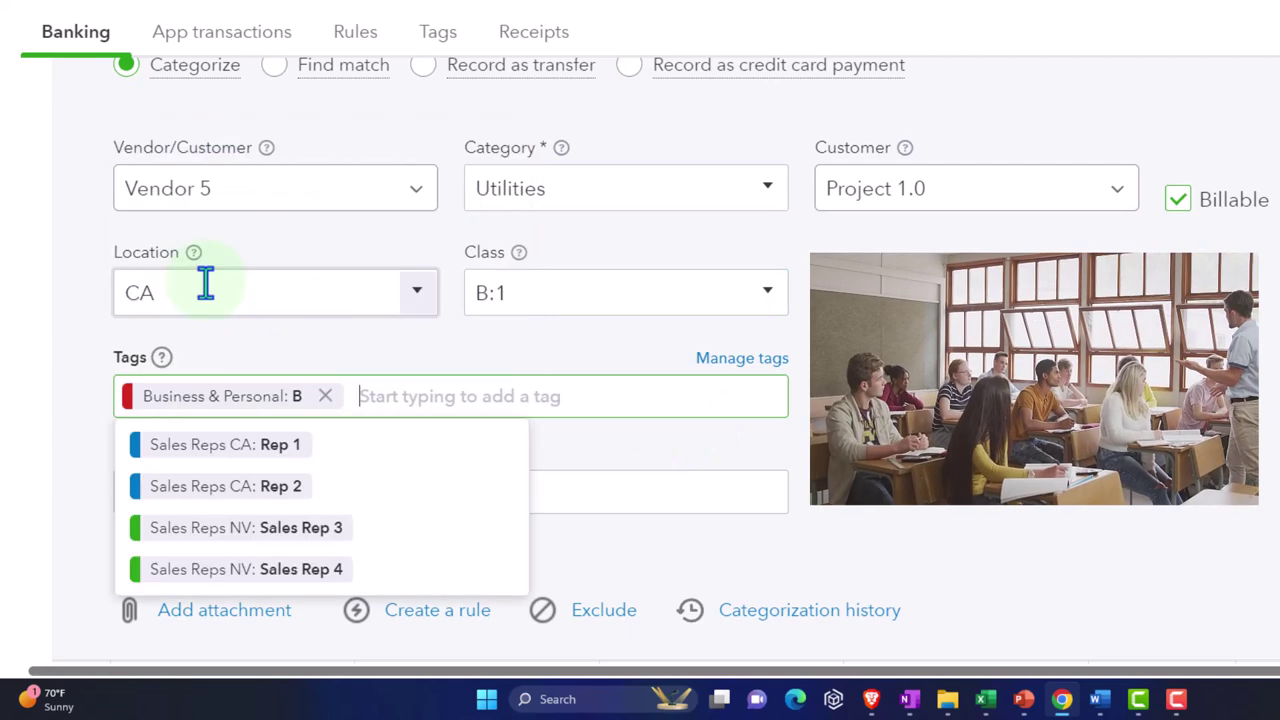
pyautogui.click(55, 390)
pyautogui.scroll(-1, 55, 390)
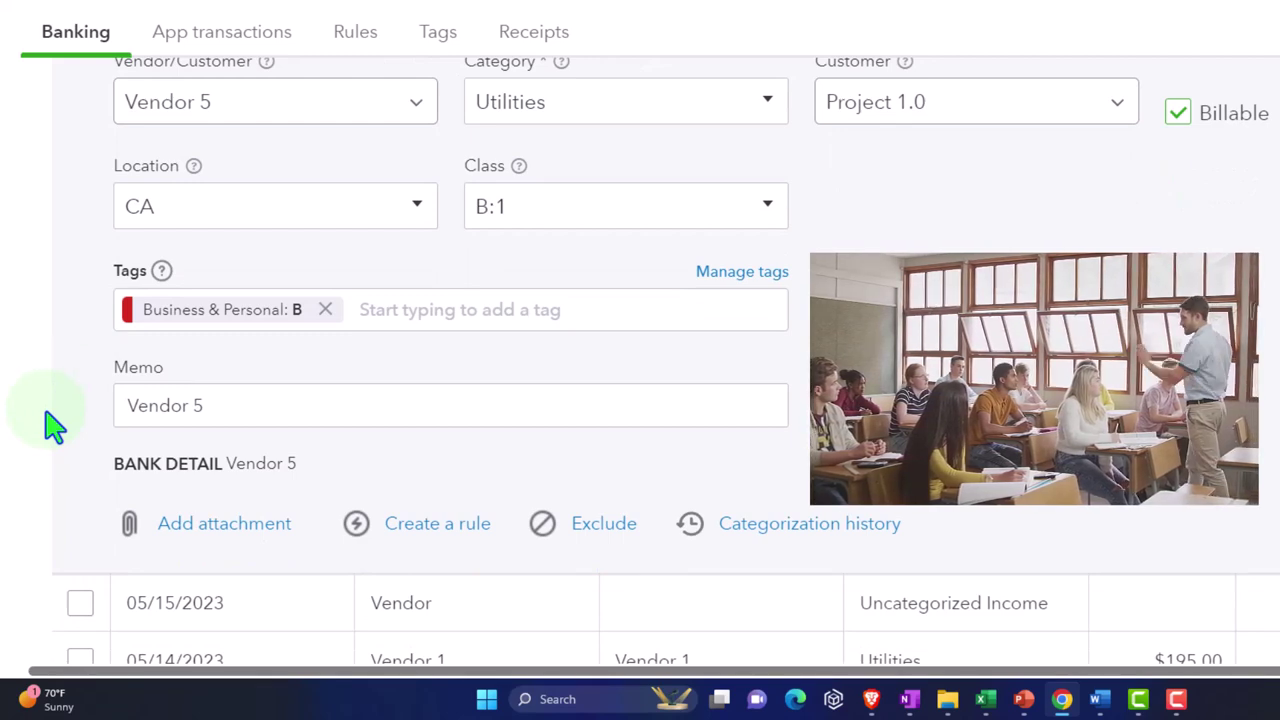
pyautogui.scroll(1, 55, 427)
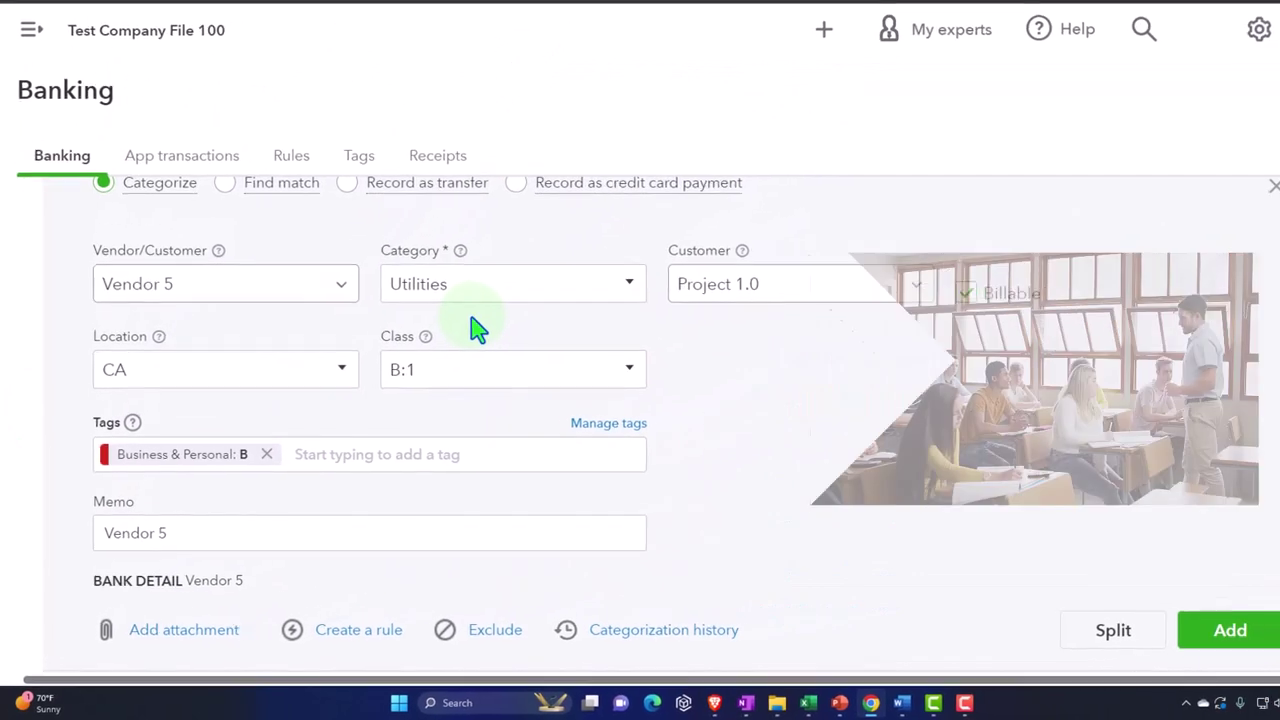
# Step: Duplicate the bank transactions browser tab and open a new expense form in the copy
pyautogui.rightClick(127, 14)
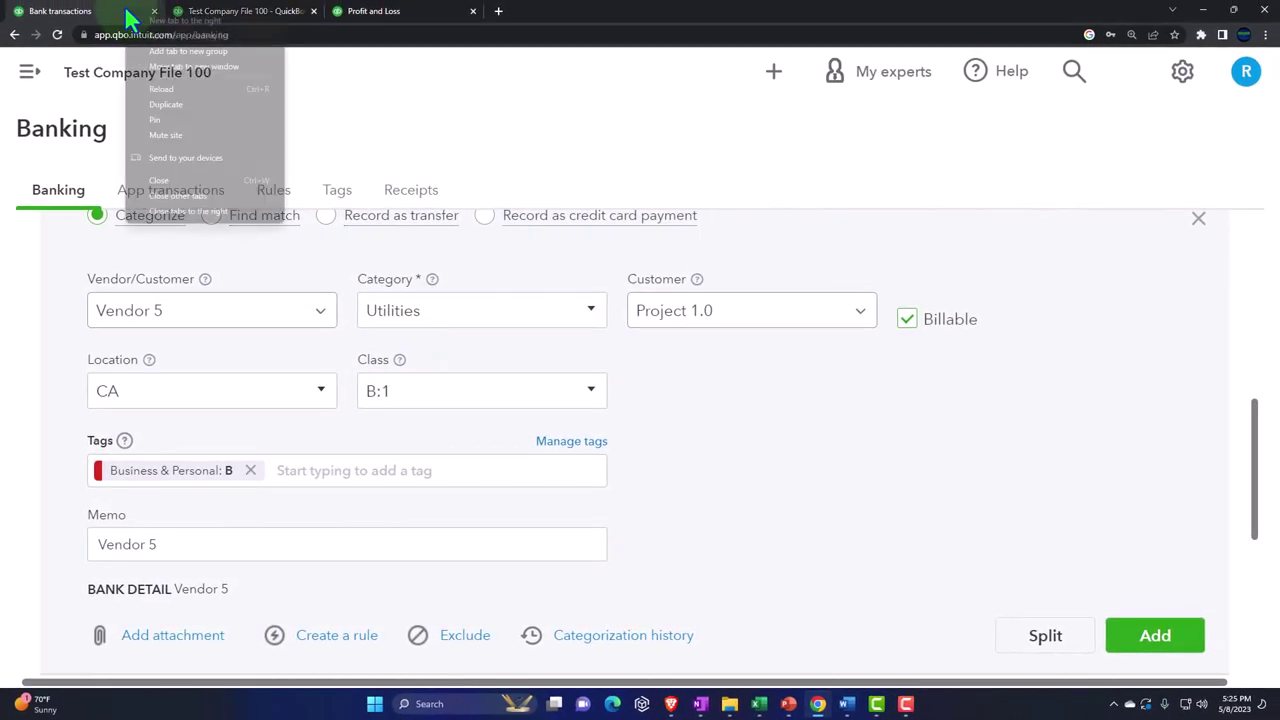
pyautogui.click(165, 104)
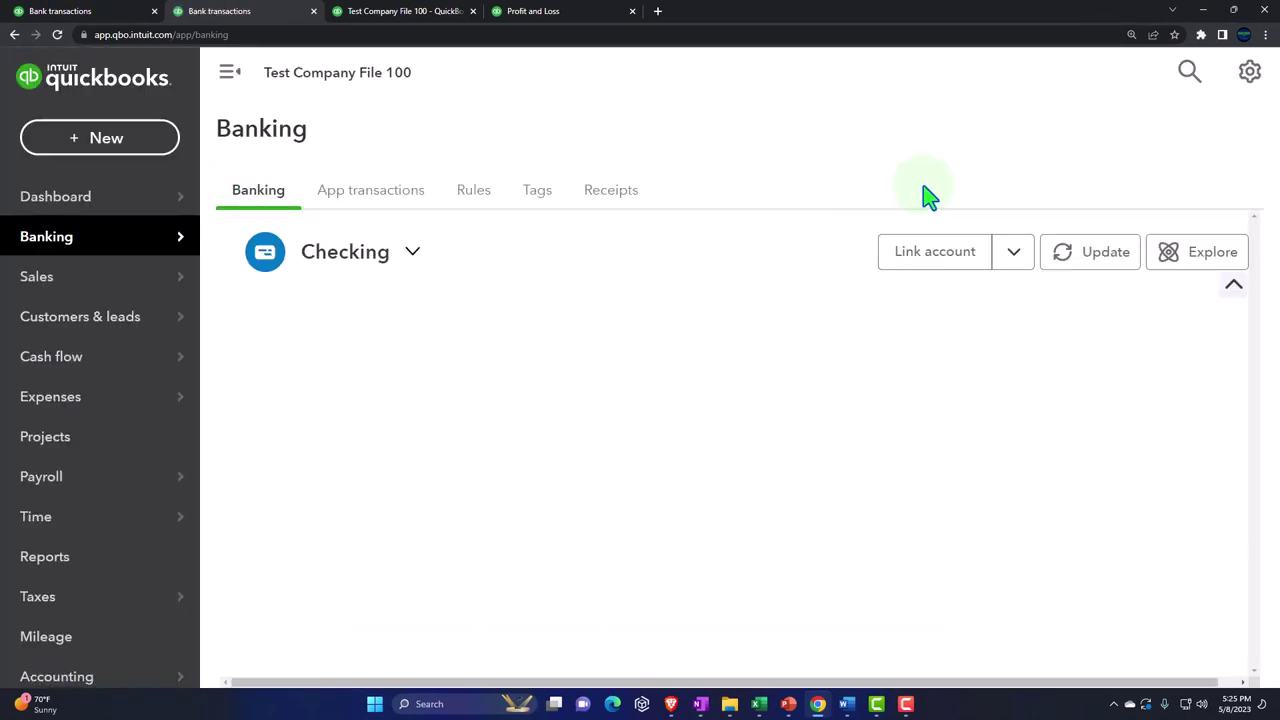
pyautogui.click(150, 145)
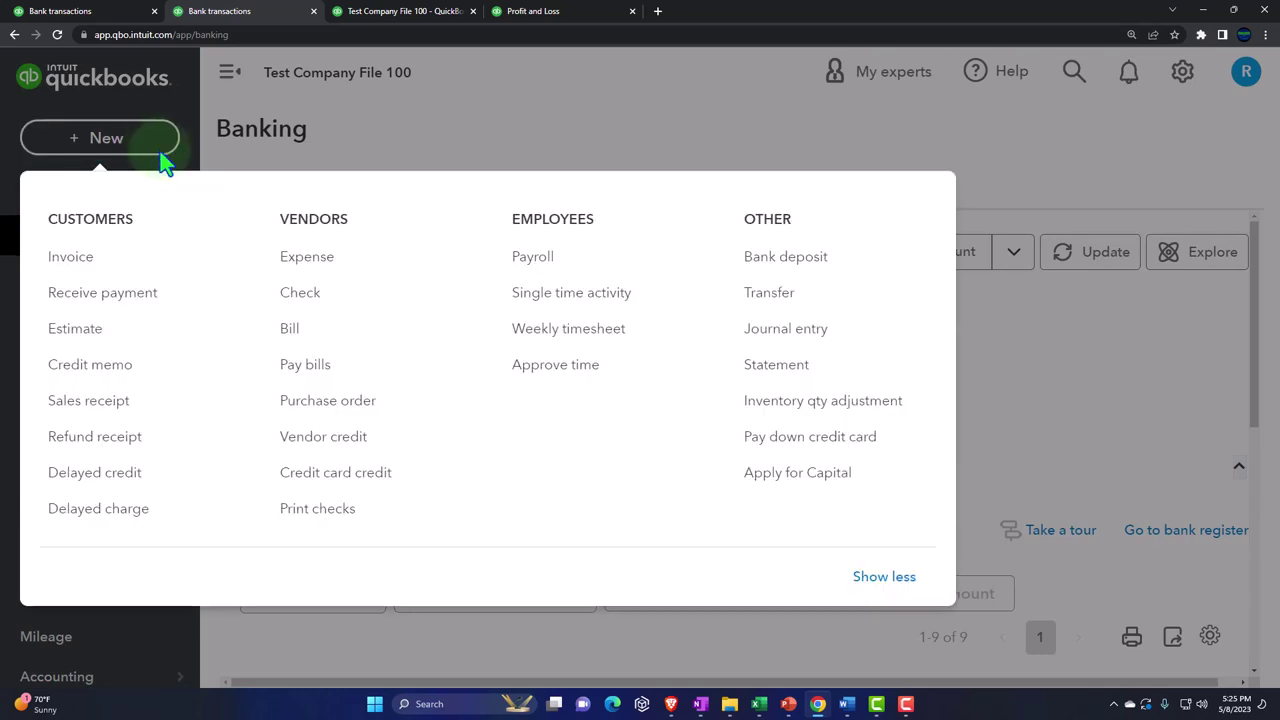
pyautogui.click(330, 262)
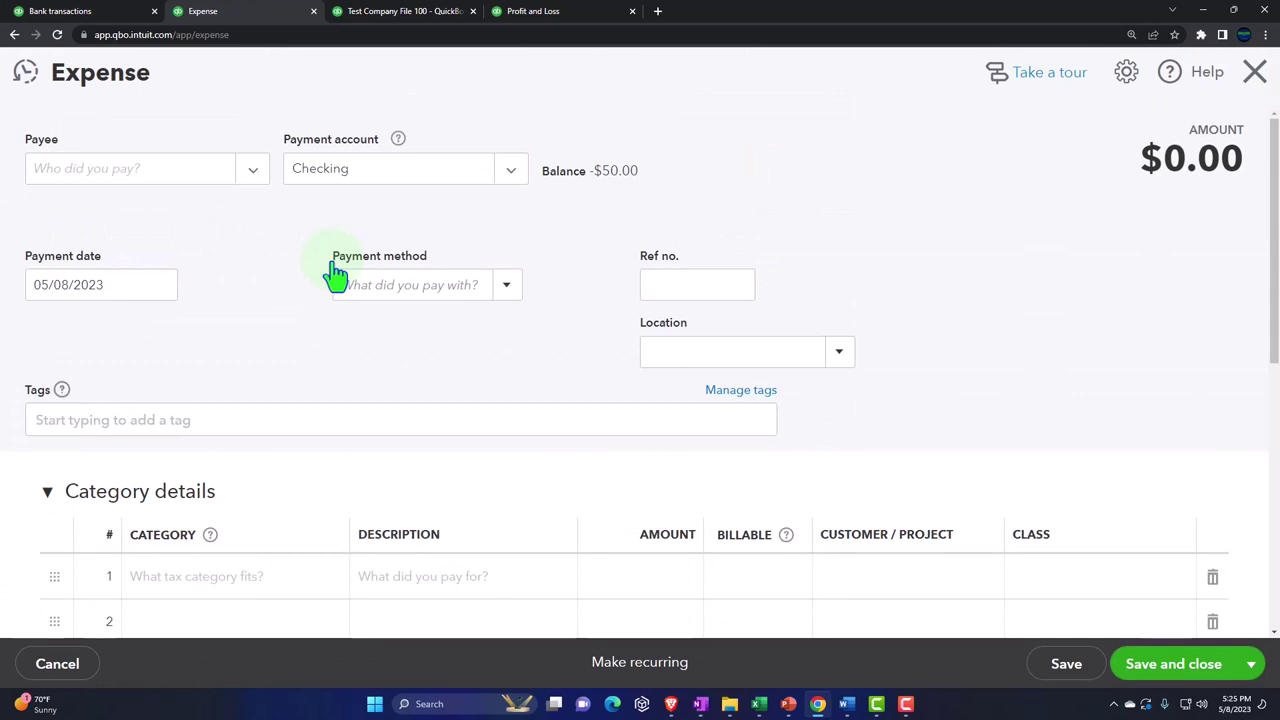
# Step: Set the new expense's payee to Vendor 5 and its location to CA:L 1 CA
pyautogui.click(255, 178)
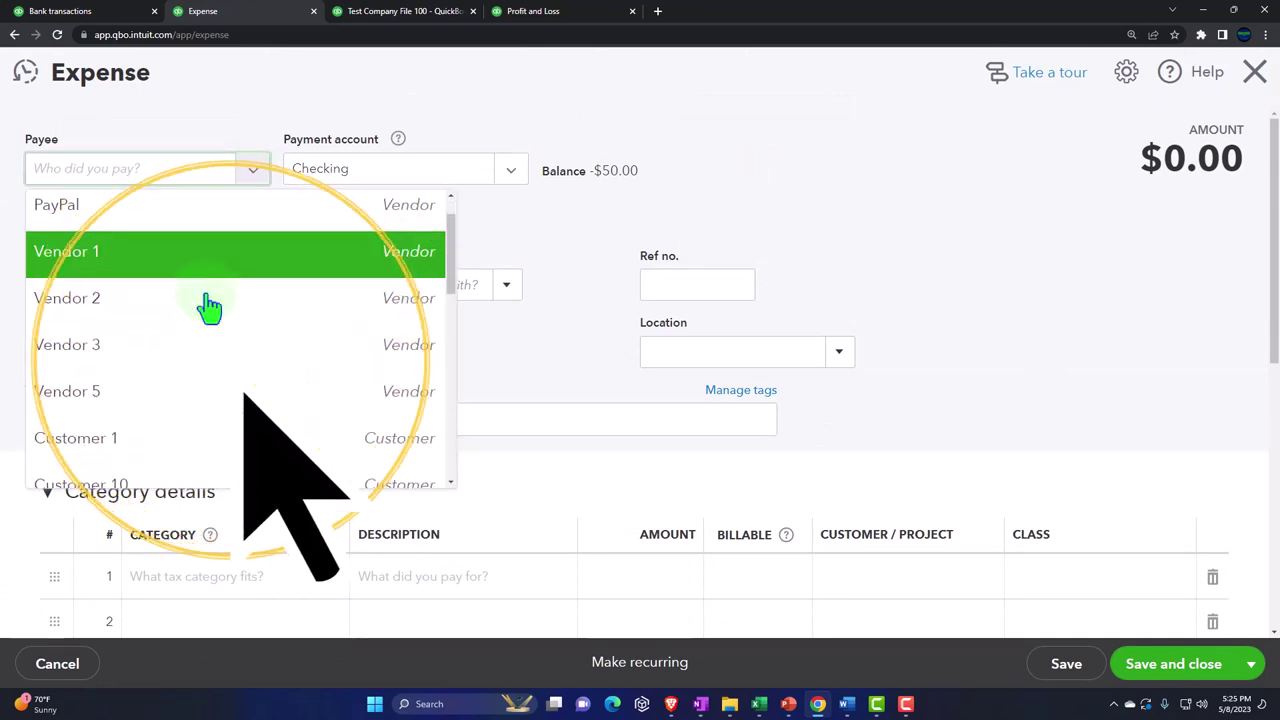
pyautogui.click(149, 374)
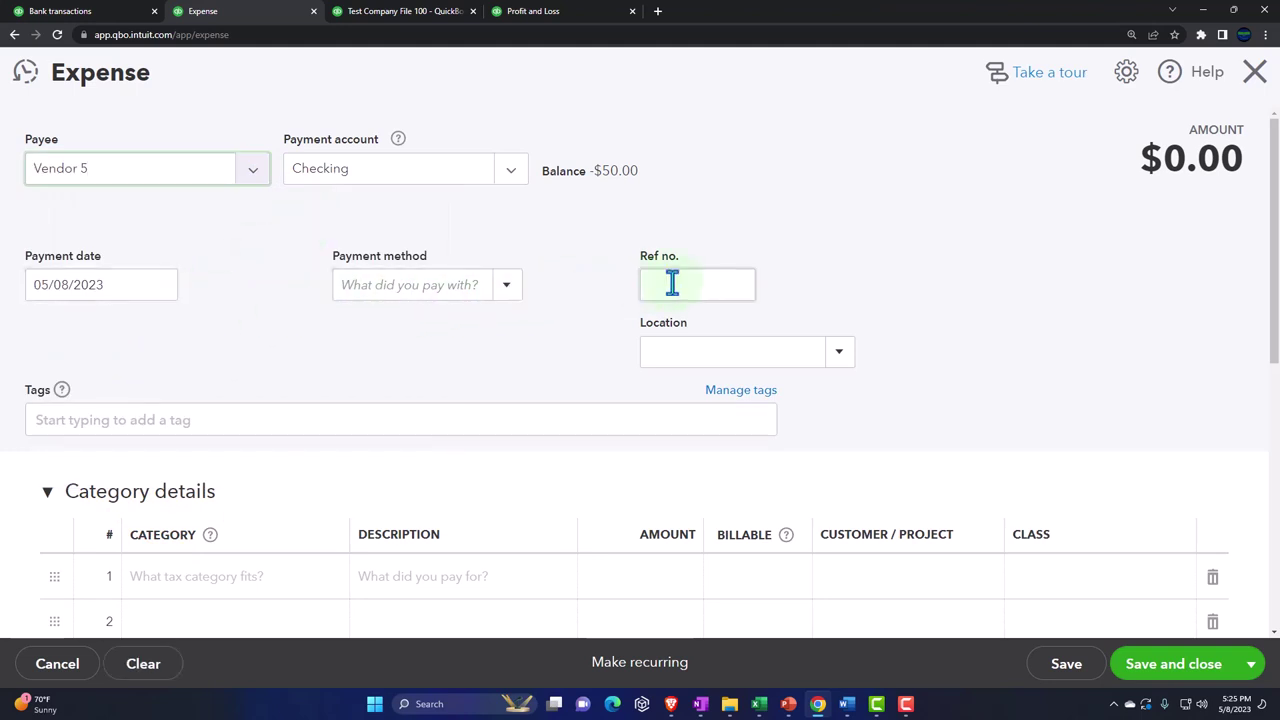
pyautogui.click(840, 355)
pyautogui.click(745, 460)
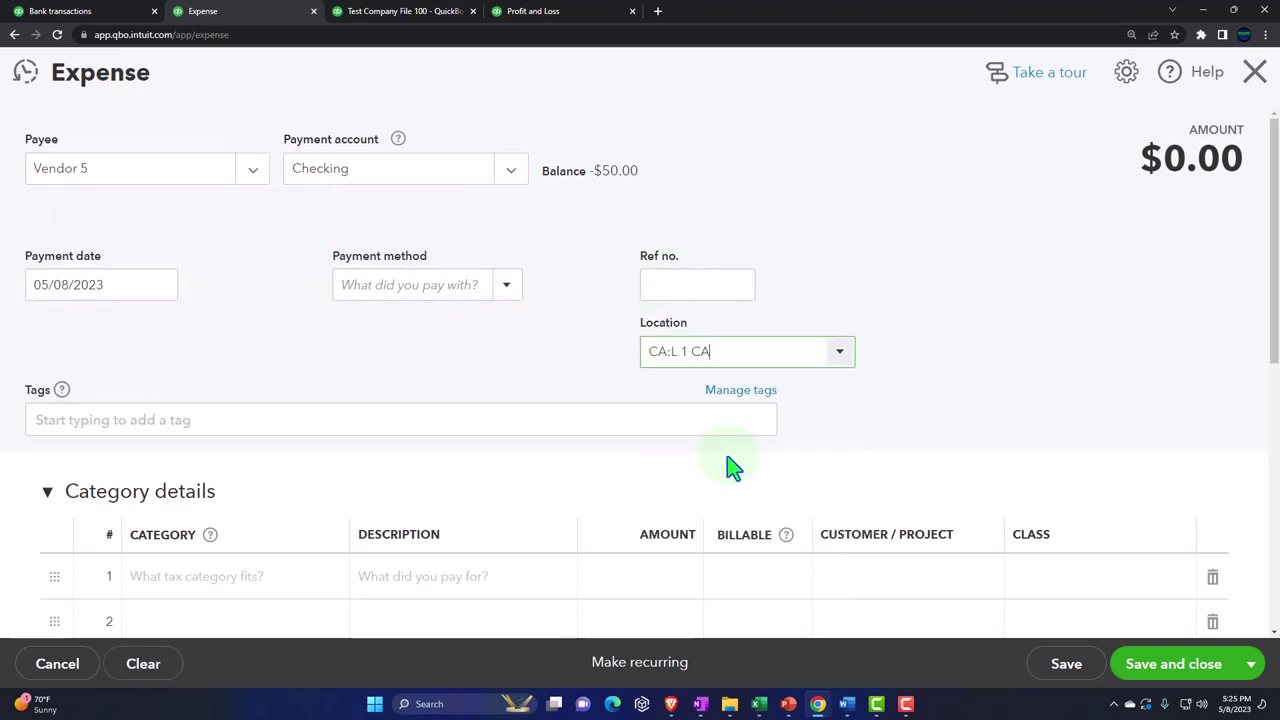
# Step: Fill the expense's first category line with Utilities and an amount of 1,000.00, and mark it billable
pyautogui.scroll(-1, 650, 480)
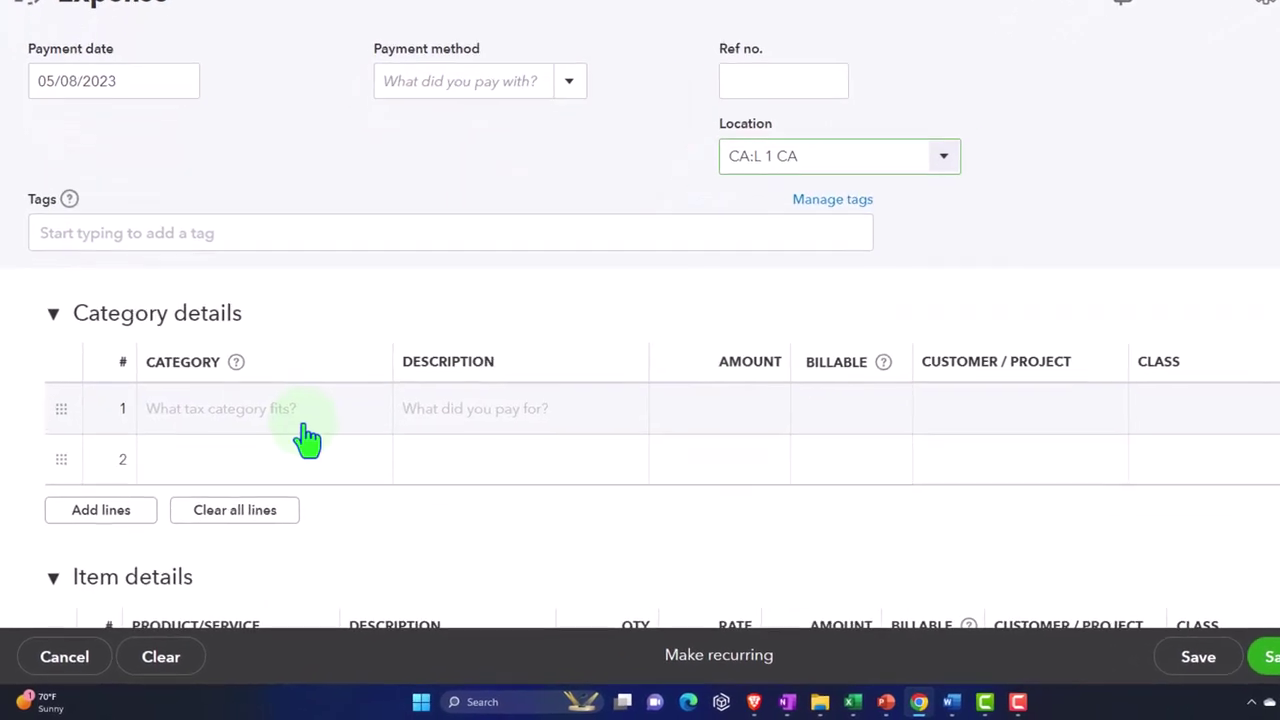
pyautogui.click(276, 495)
pyautogui.click(320, 393)
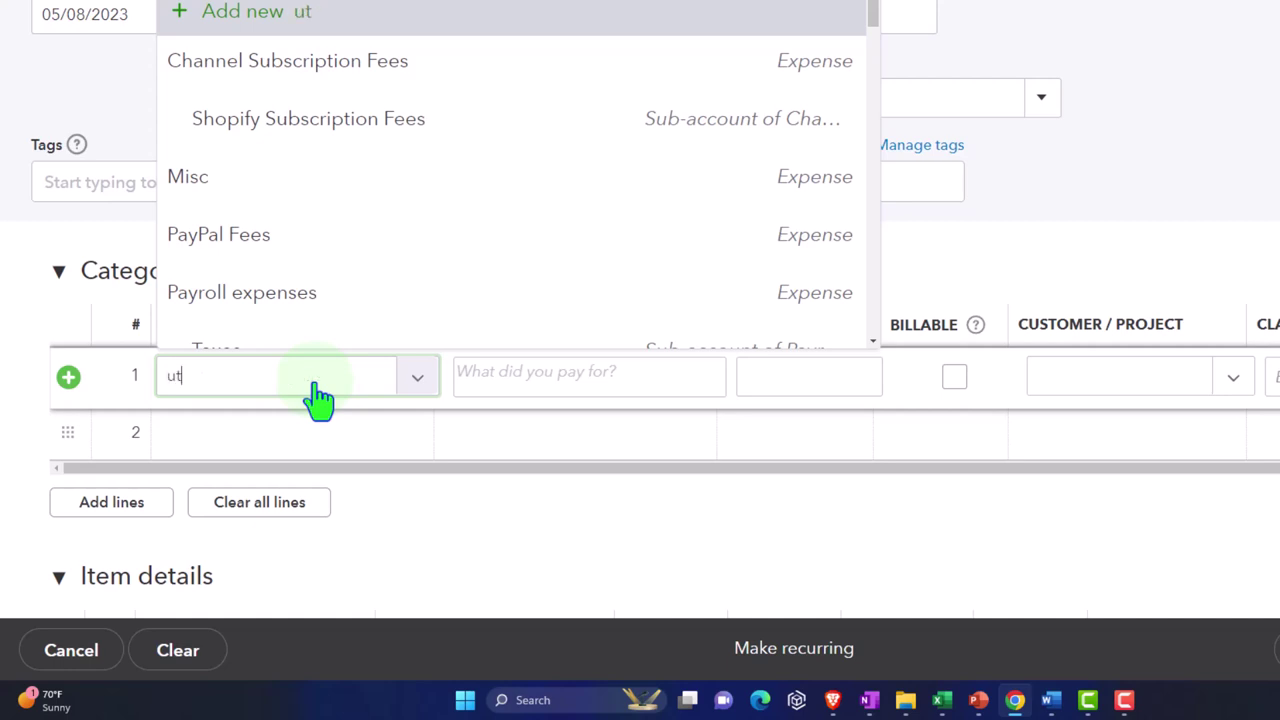
pyautogui.write('ut')
pyautogui.press('Down')
pyautogui.press('Tab')
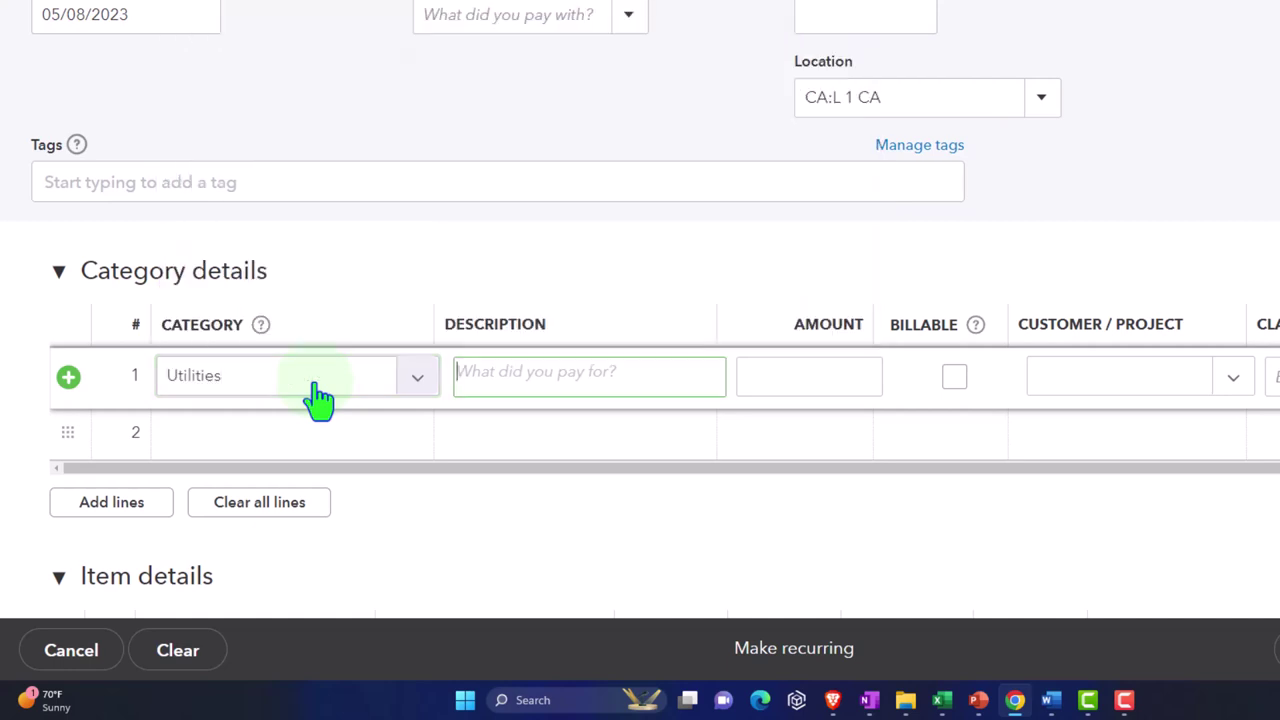
pyautogui.press('Tab')
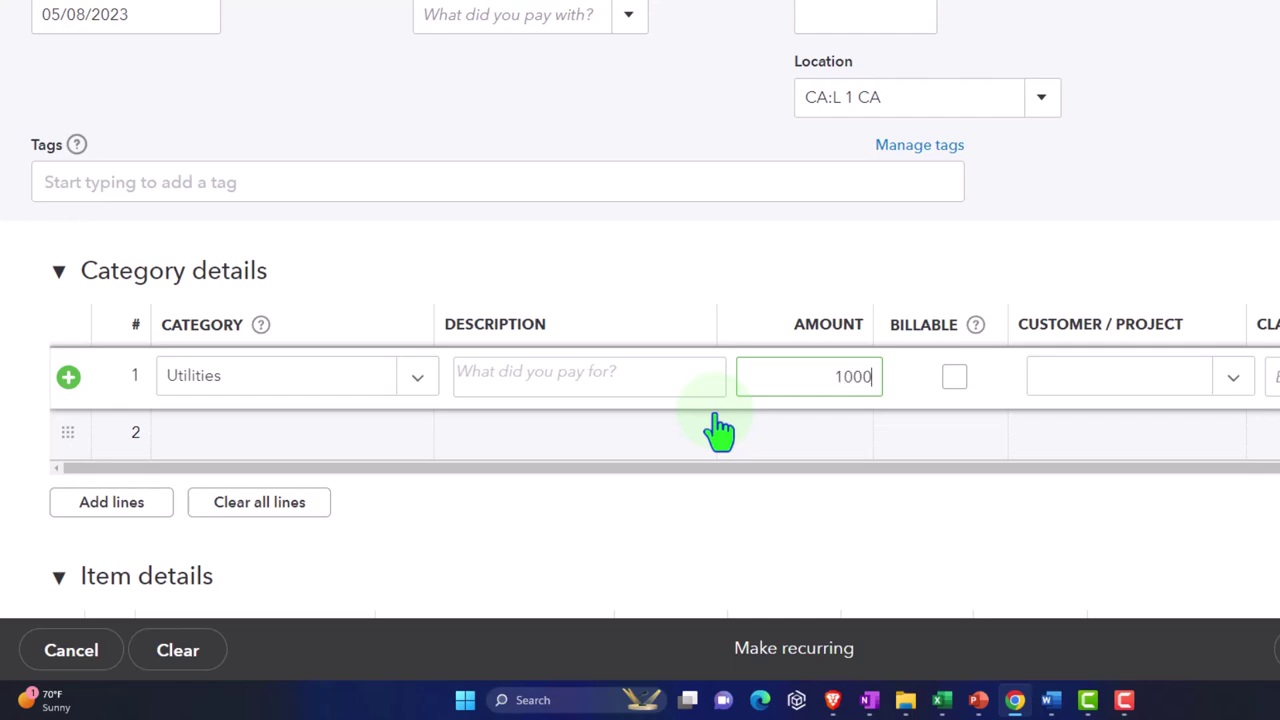
pyautogui.click(958, 380)
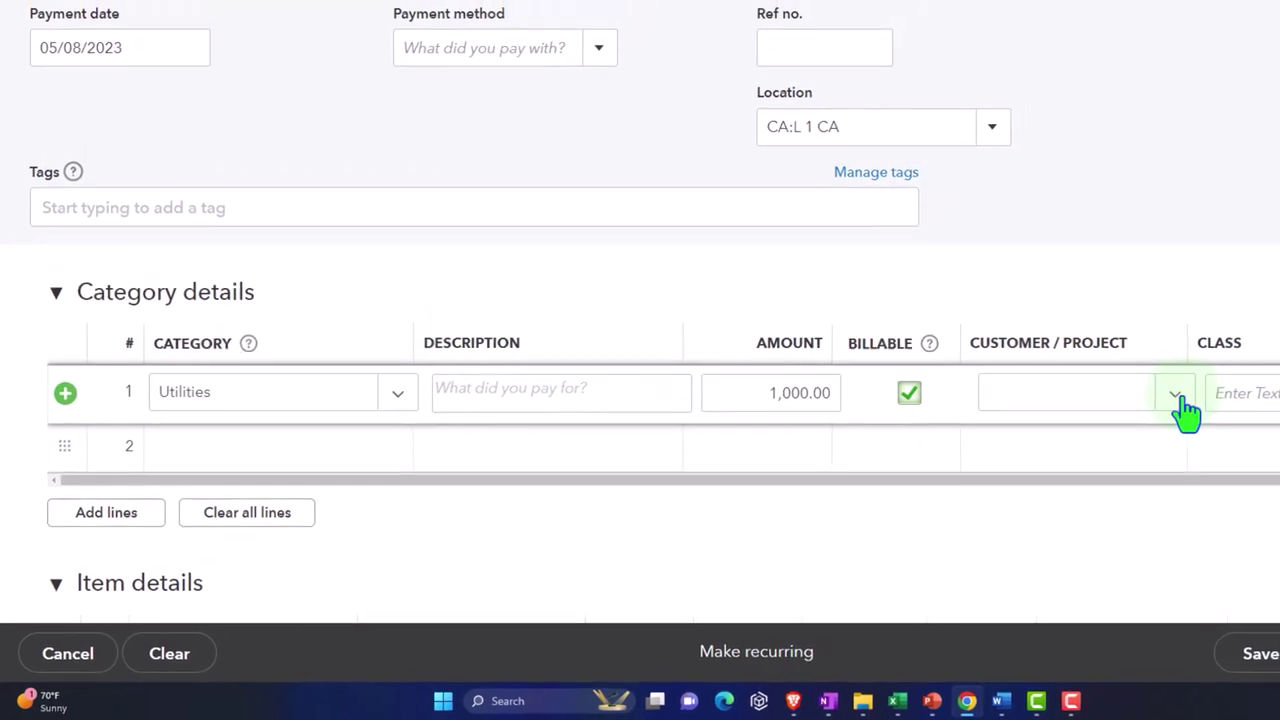
# Step: Assign the expense's first line to Project 1.0 of Customer 1 and to sub-class 1 of B
pyautogui.click(1233, 378)
pyautogui.scroll(-2, 1094, 264)
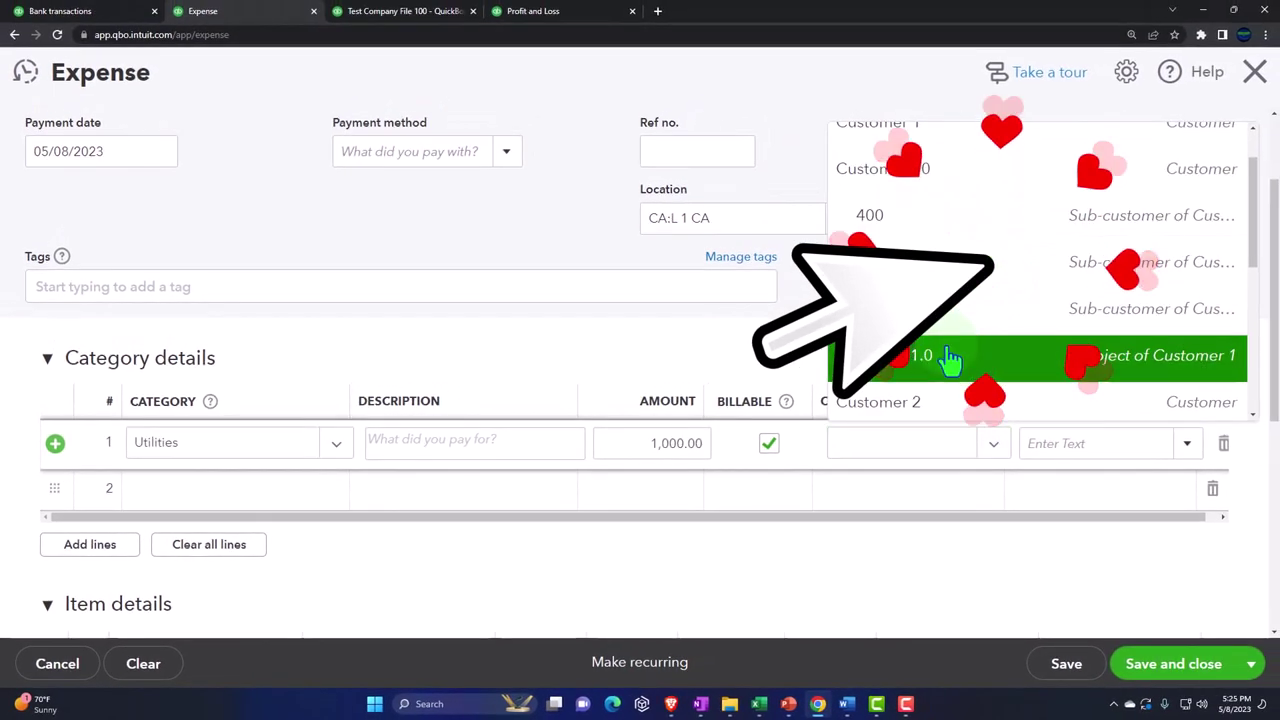
pyautogui.click(1050, 320)
pyautogui.click(1192, 456)
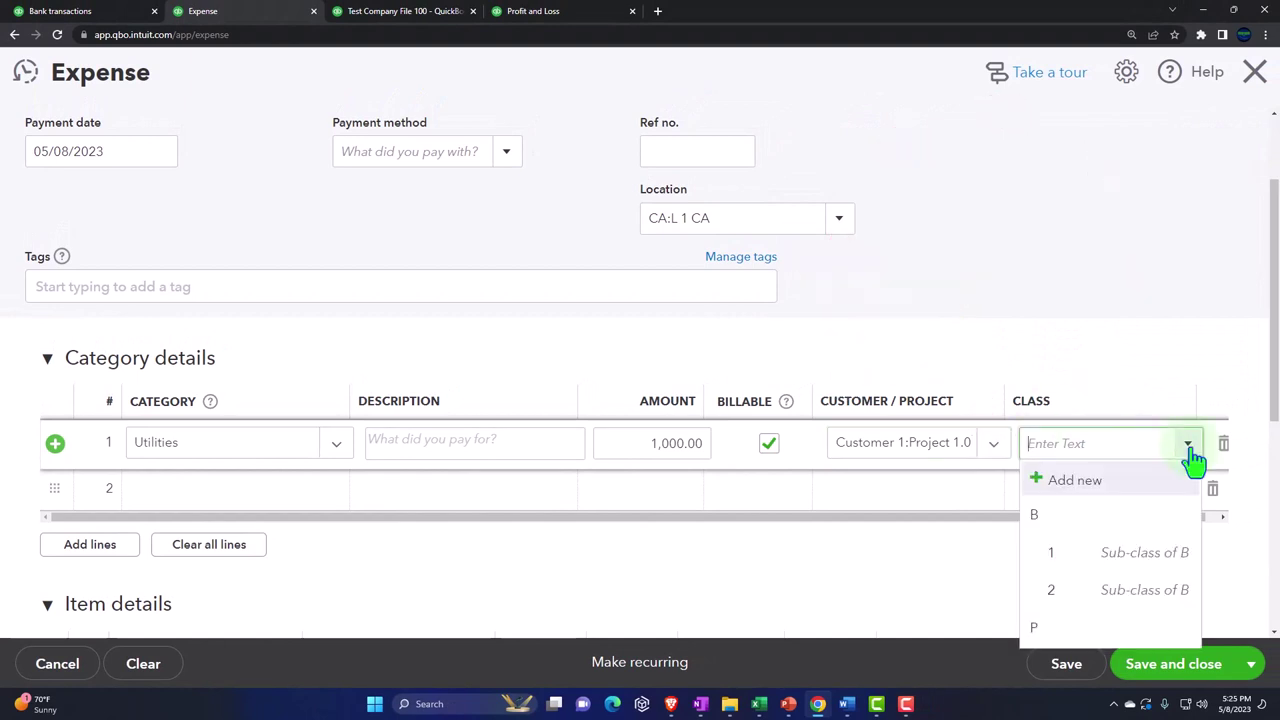
pyautogui.click(1105, 560)
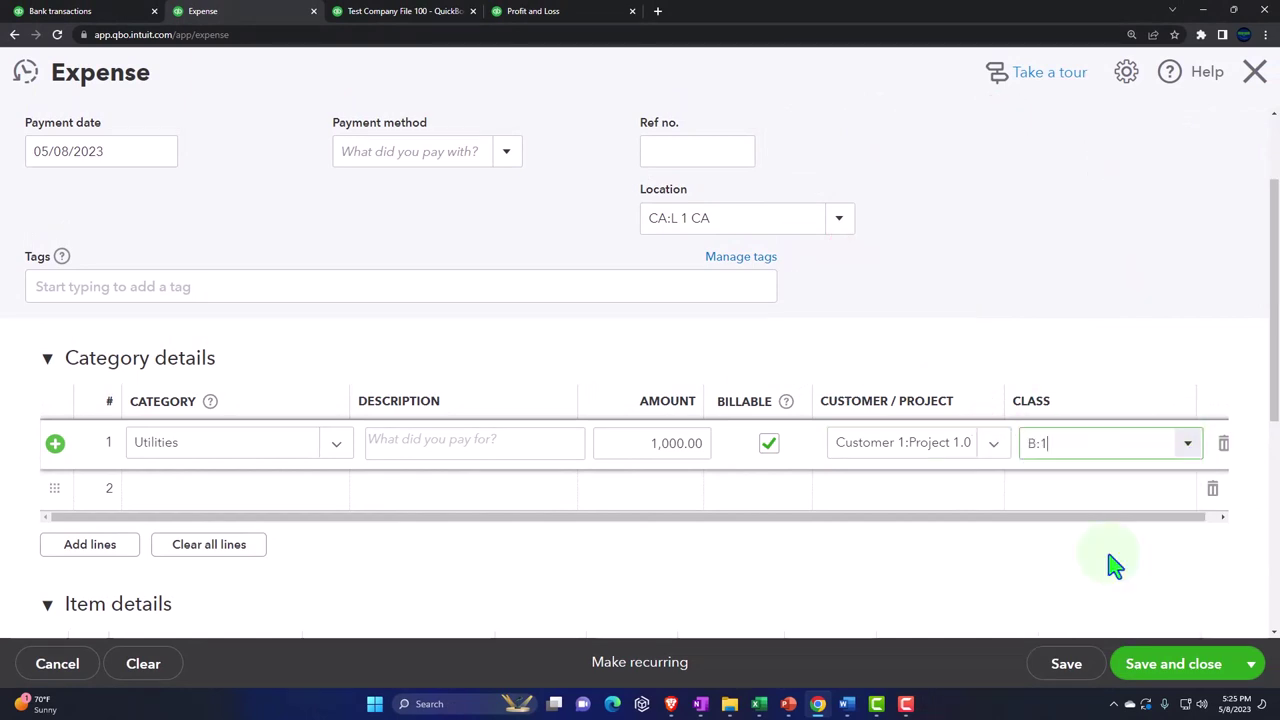
# Step: Add a second Utilities line to the expense for 500.00 and mark it billable
pyautogui.click(212, 500)
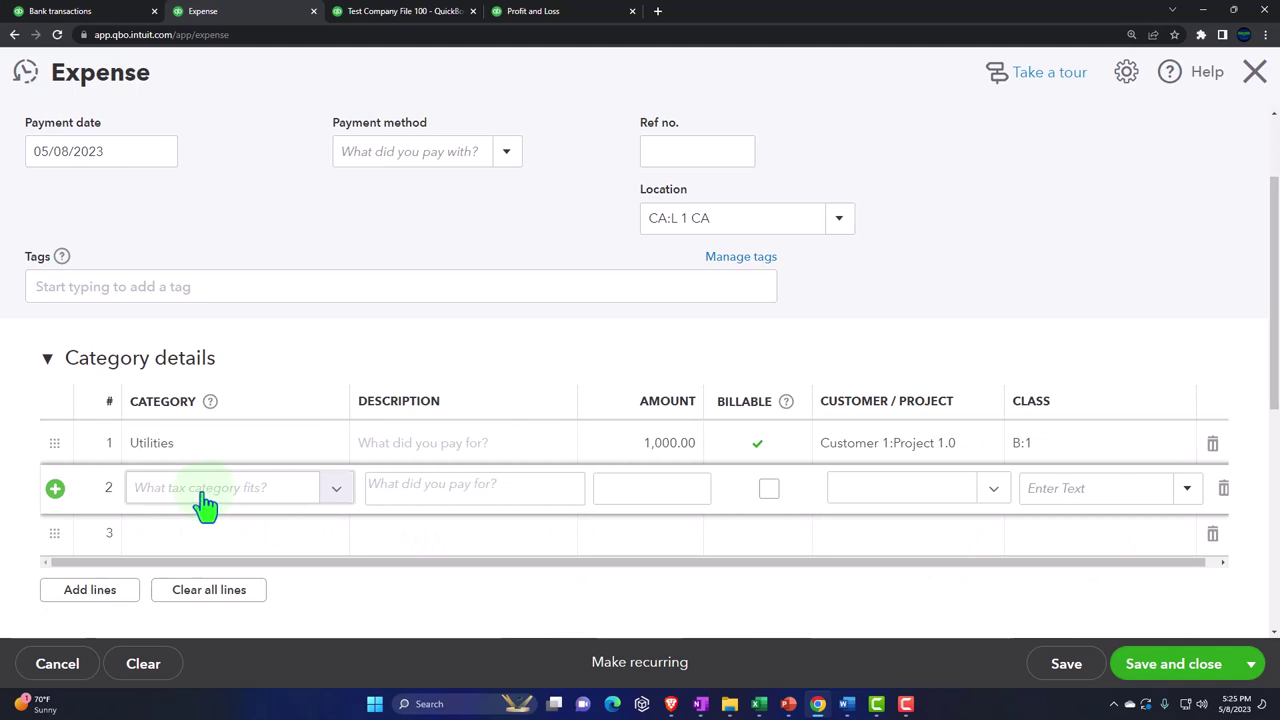
pyautogui.click(205, 500)
pyautogui.write('Ut')
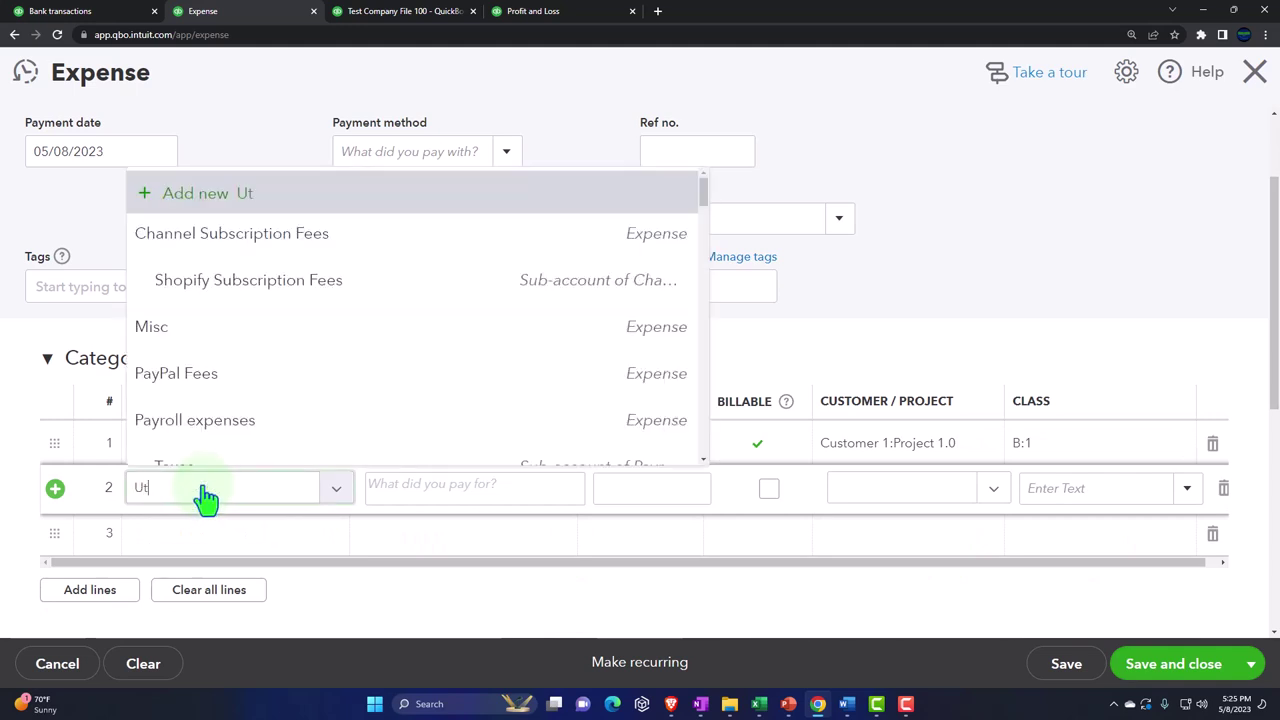
pyautogui.write('i')
pyautogui.press('Down')
pyautogui.press('Tab')
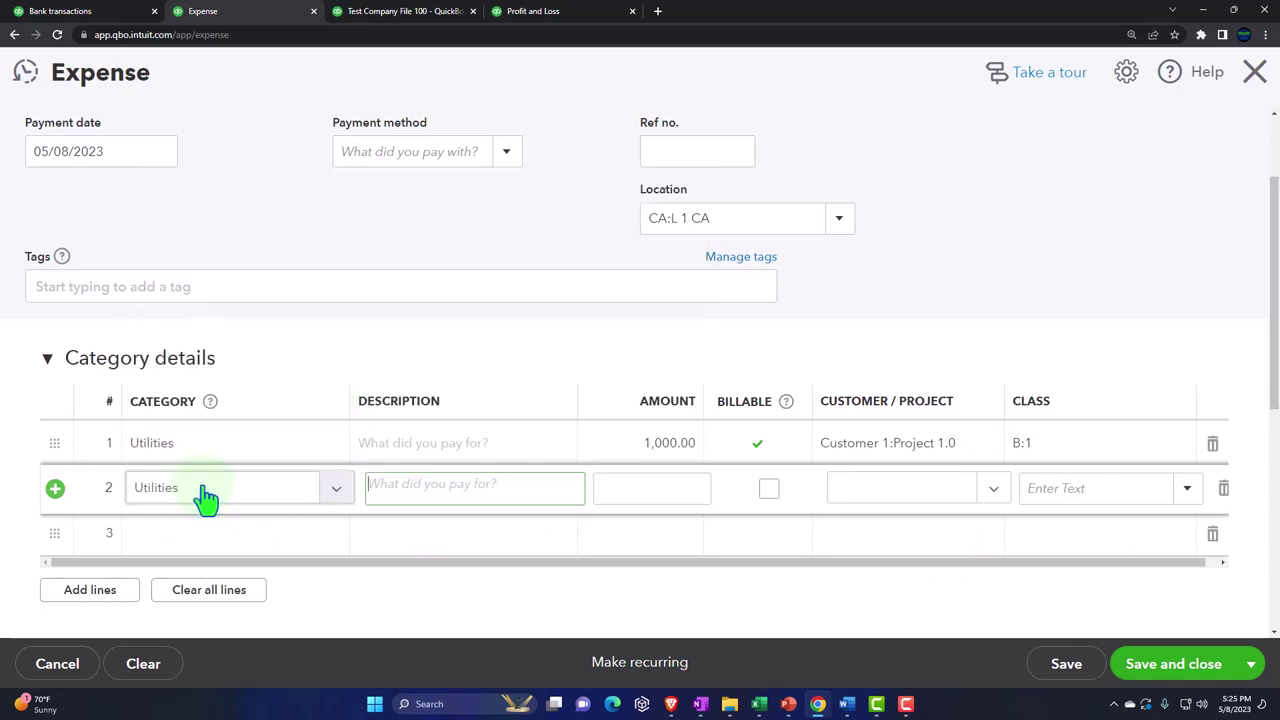
pyautogui.click(638, 490)
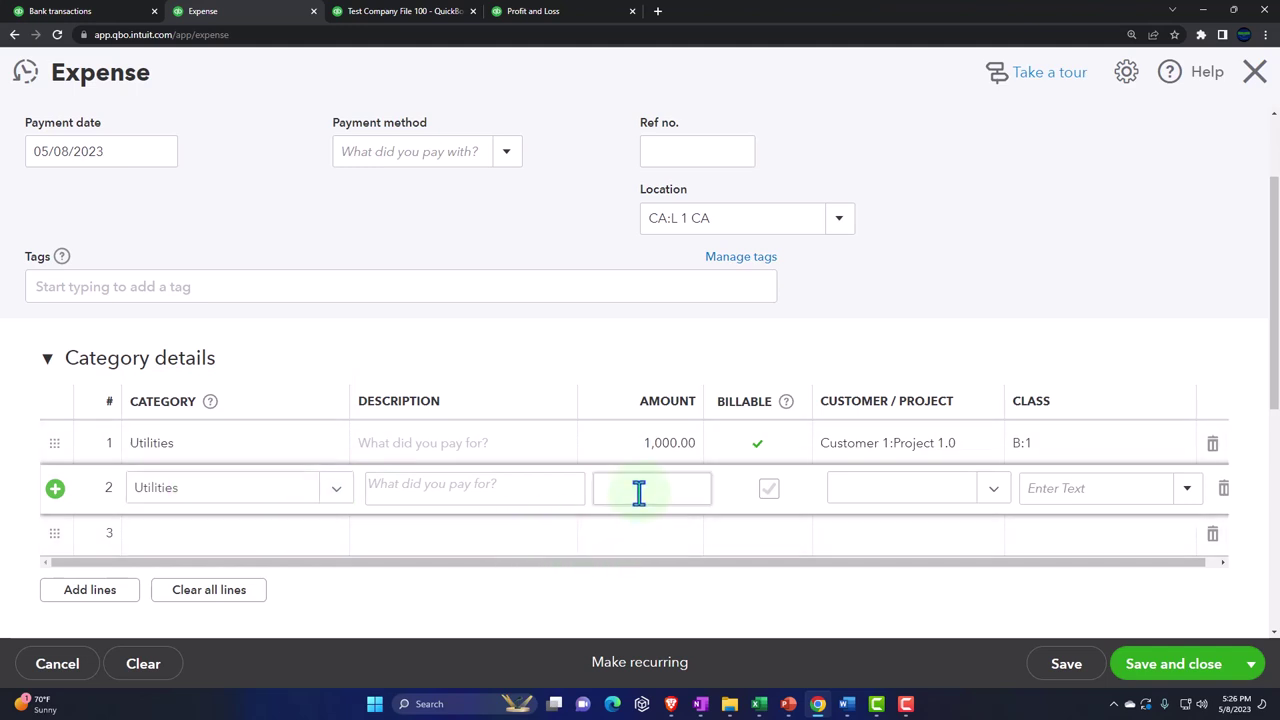
pyautogui.click(770, 489)
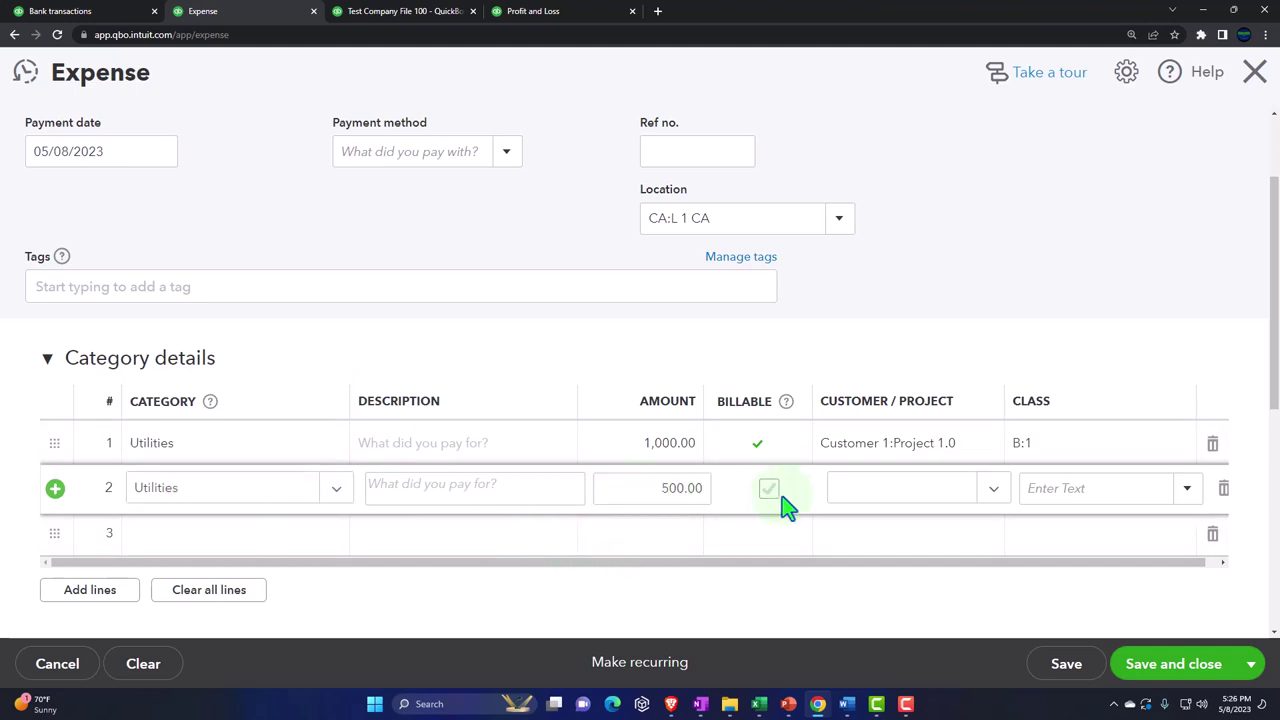
# Step: Assign the expense's second line to sub-customer 400 of Customer 1 and to sub-class 2 of B
pyautogui.click(995, 489)
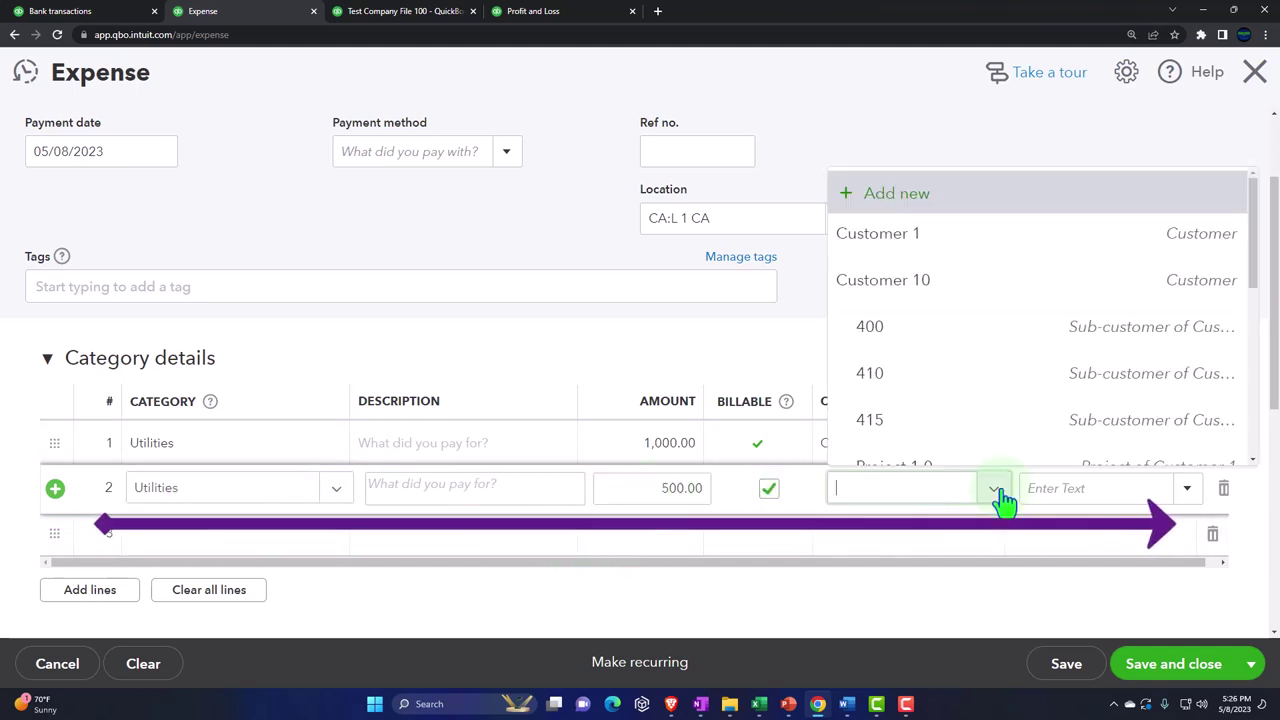
pyautogui.click(965, 340)
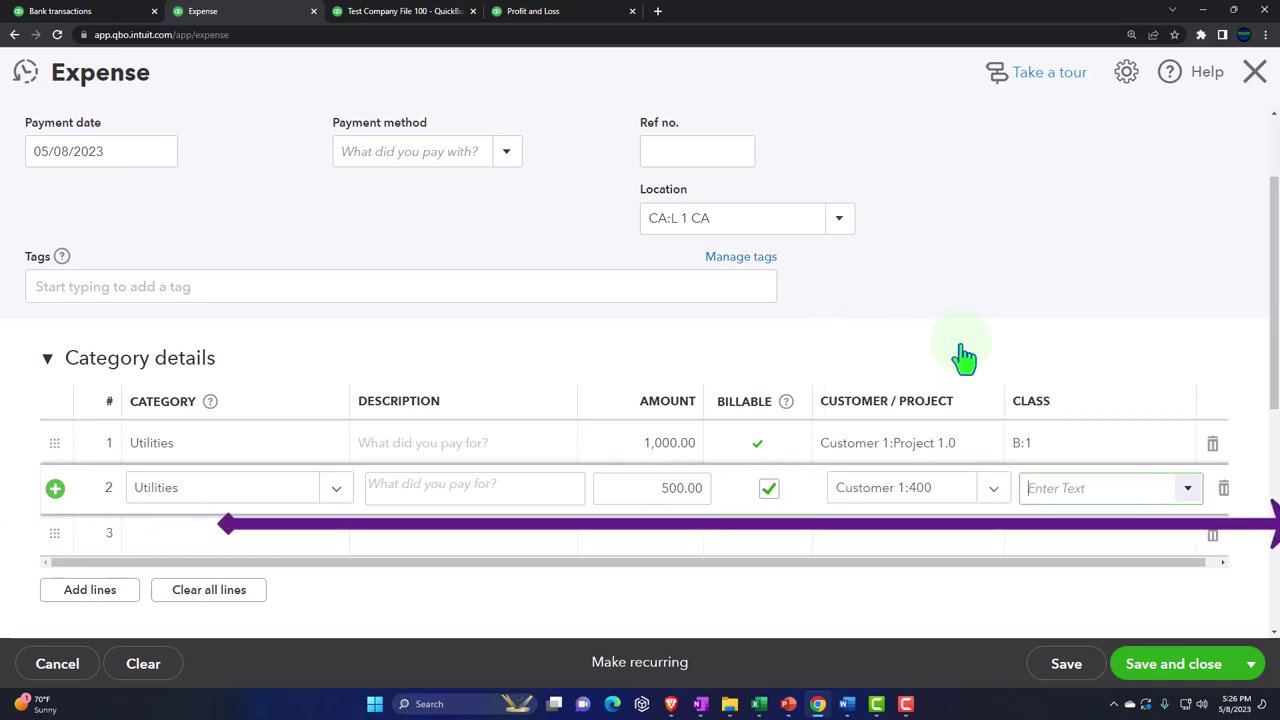
pyautogui.click(1190, 488)
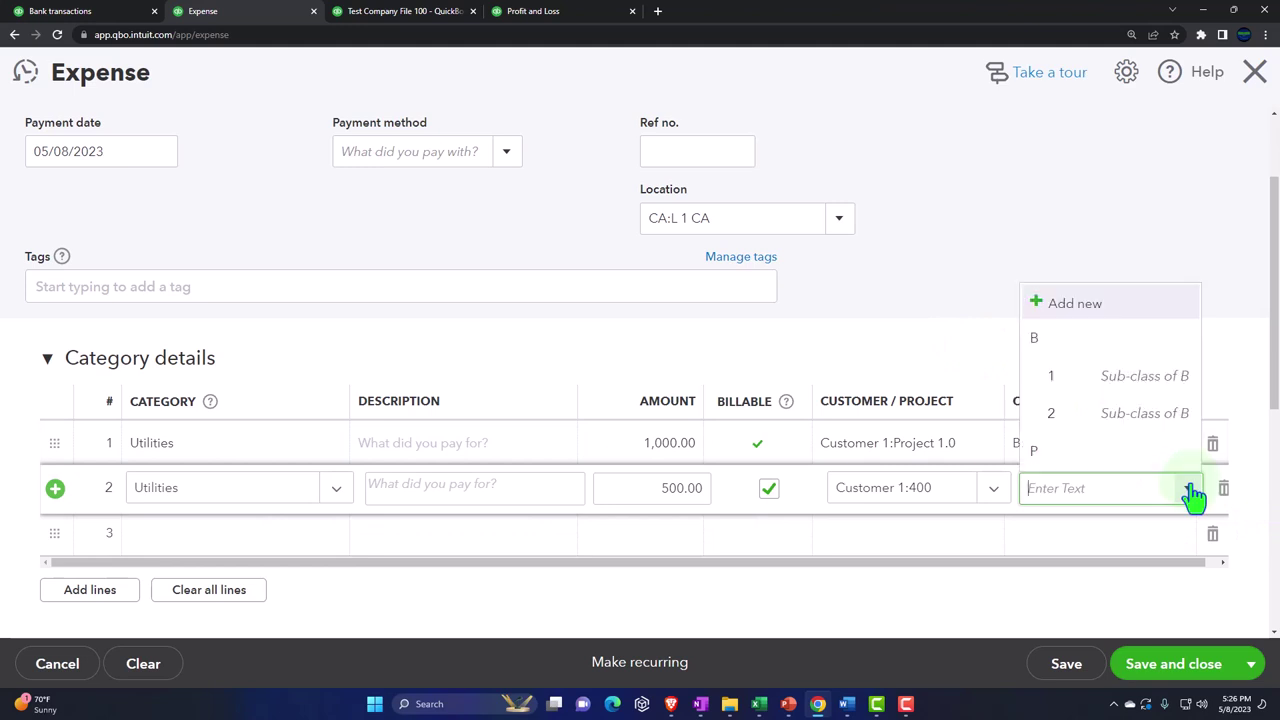
pyautogui.click(1098, 432)
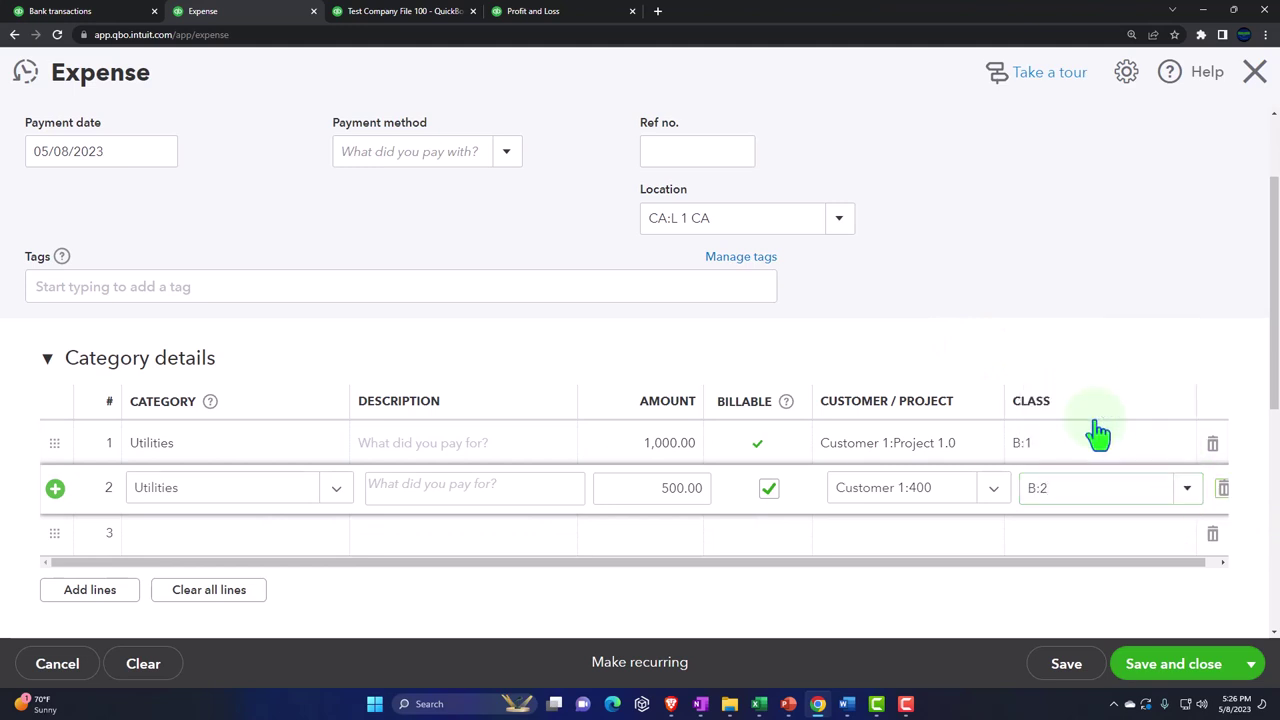
pyautogui.press('Tab')
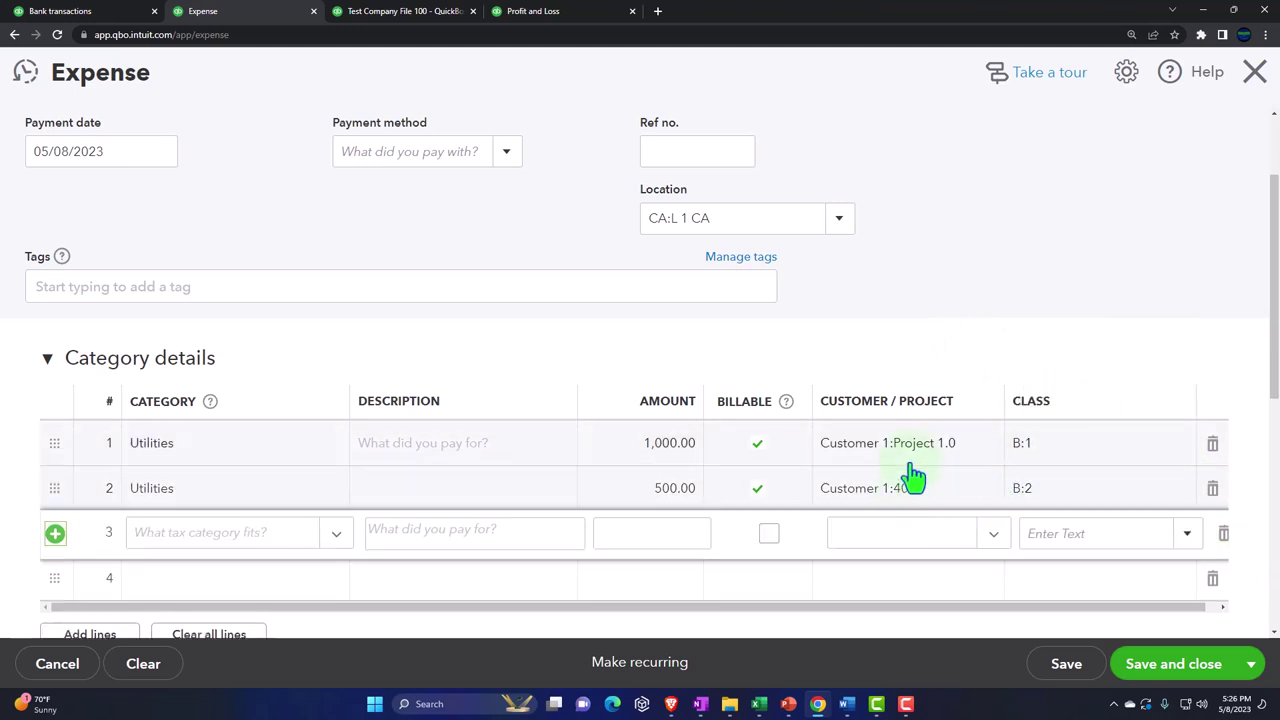
# Step: Return to the bank transactions, start splitting the Vendor 5 transaction, and set the second split line's category to Utilities
pyautogui.click(97, 19)
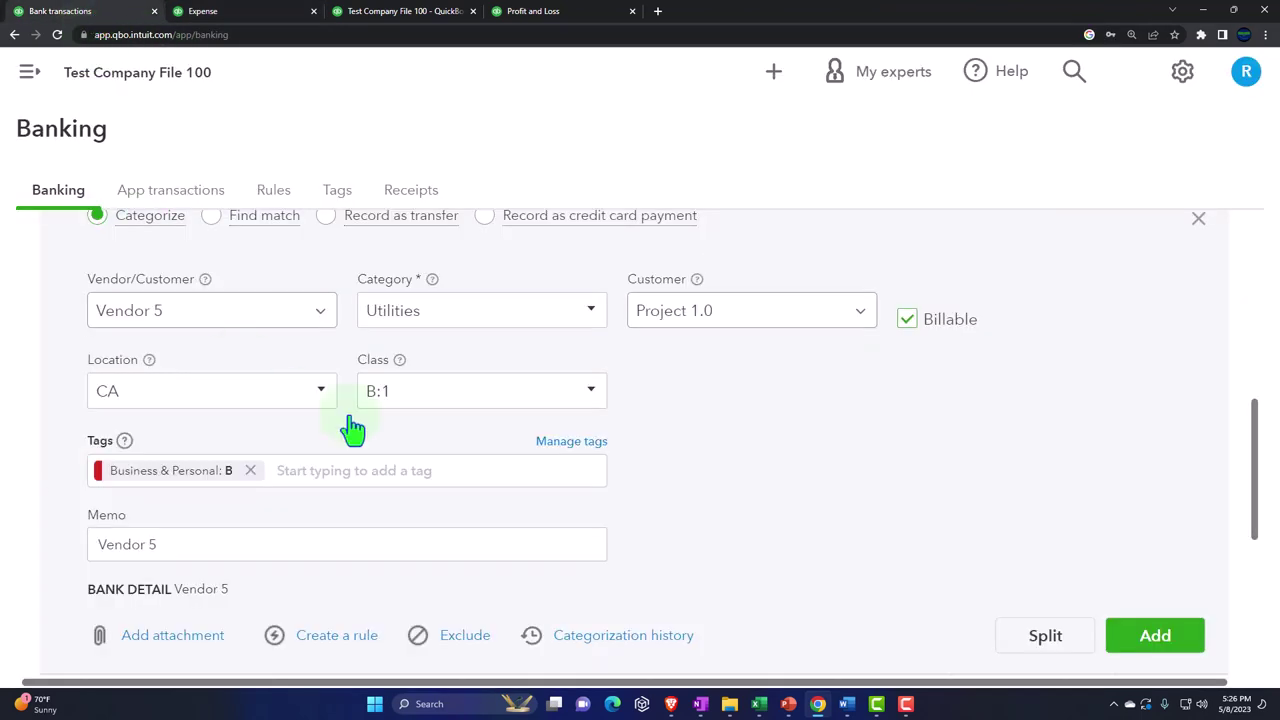
pyautogui.scroll(-1, 800, 490)
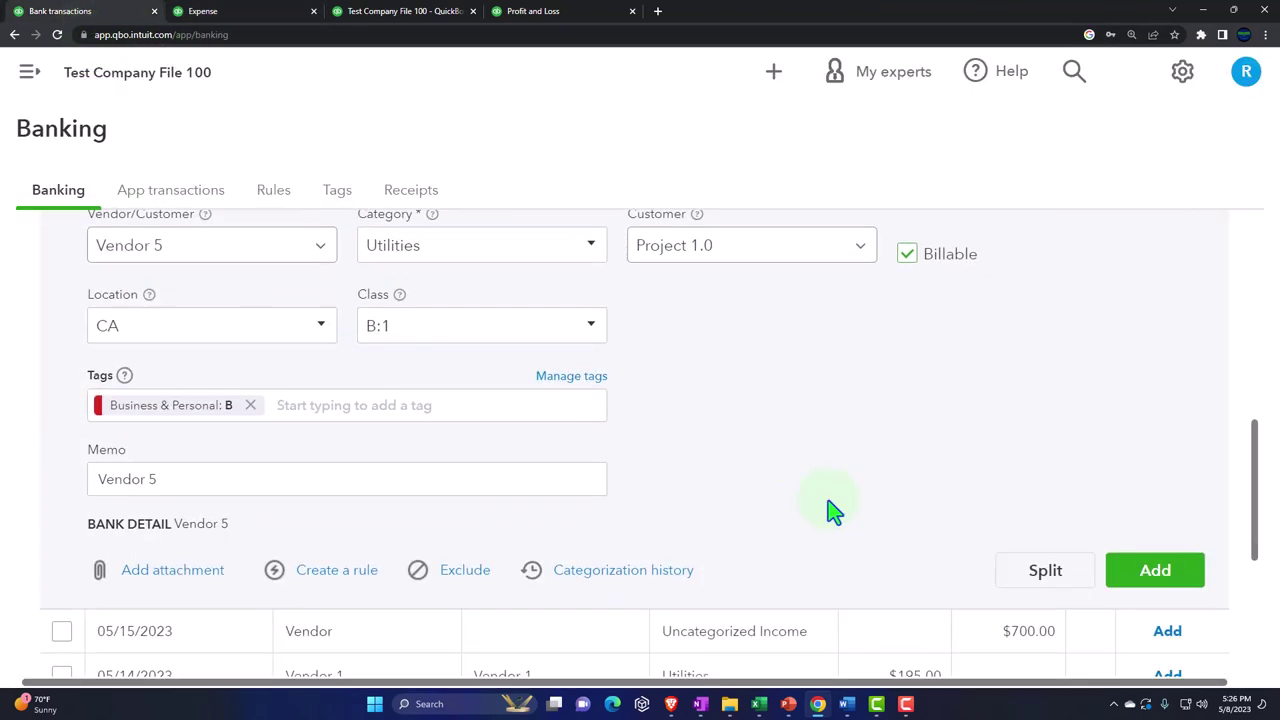
pyautogui.click(1033, 590)
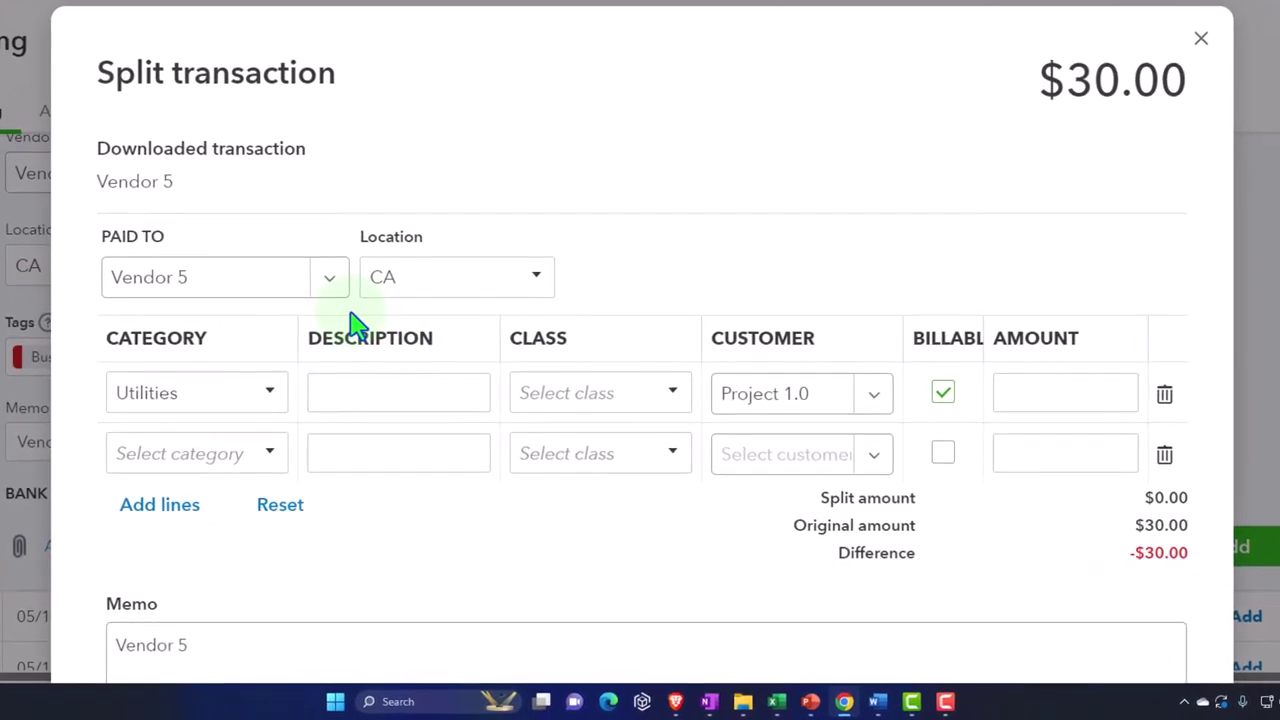
pyautogui.click(360, 430)
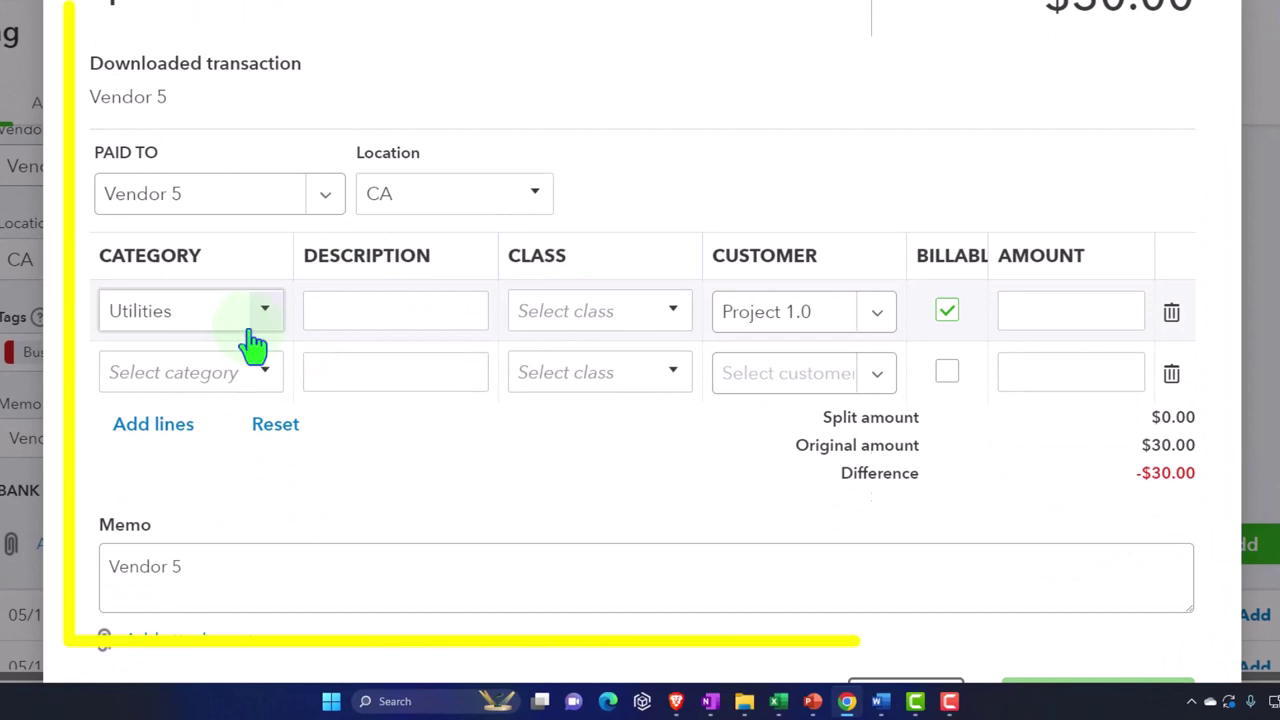
pyautogui.click(268, 372)
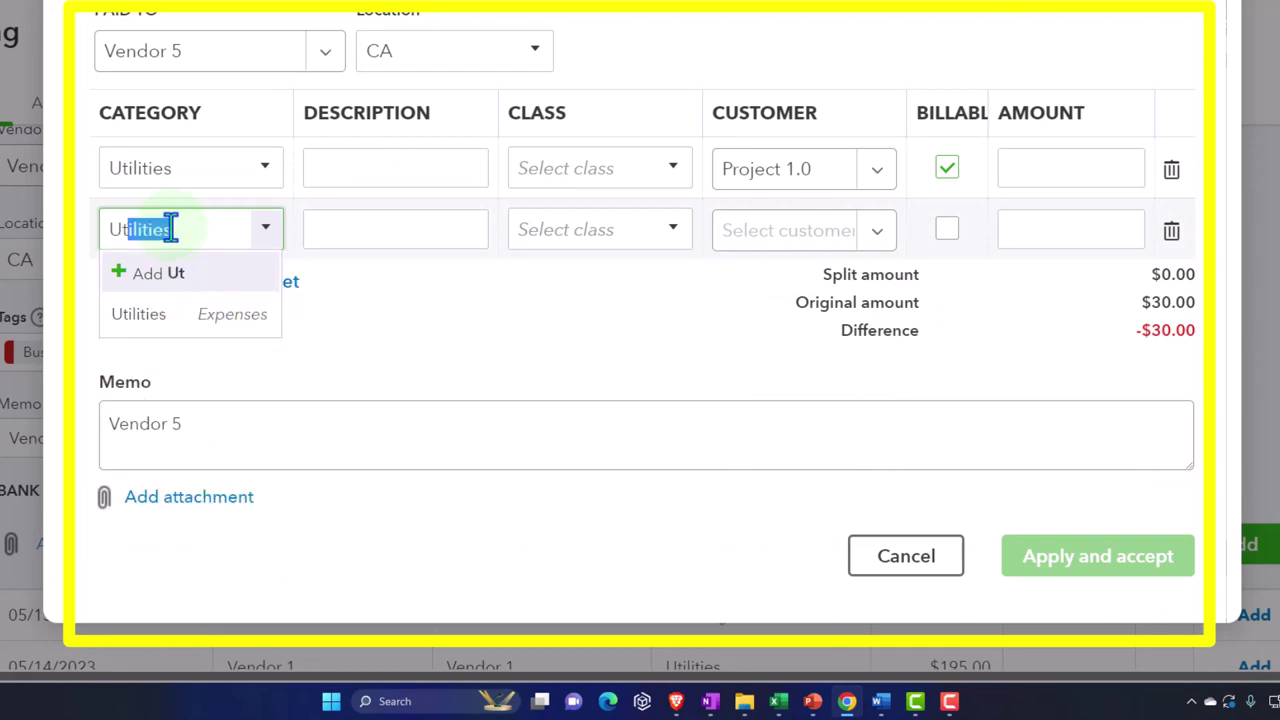
pyautogui.press('Tab')
pyautogui.press('Tab')
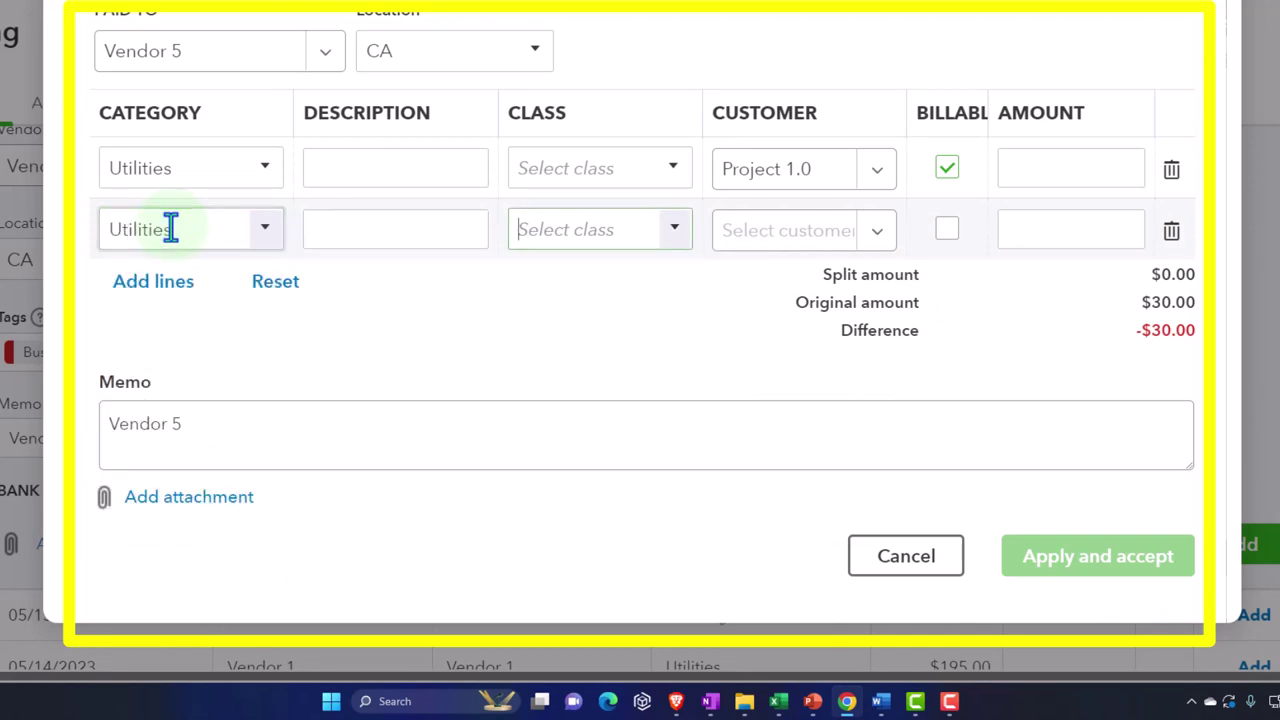
# Step: Set the first split line's class to B:1 and the second line's class to B:2
pyautogui.scroll(1, 577, 307)
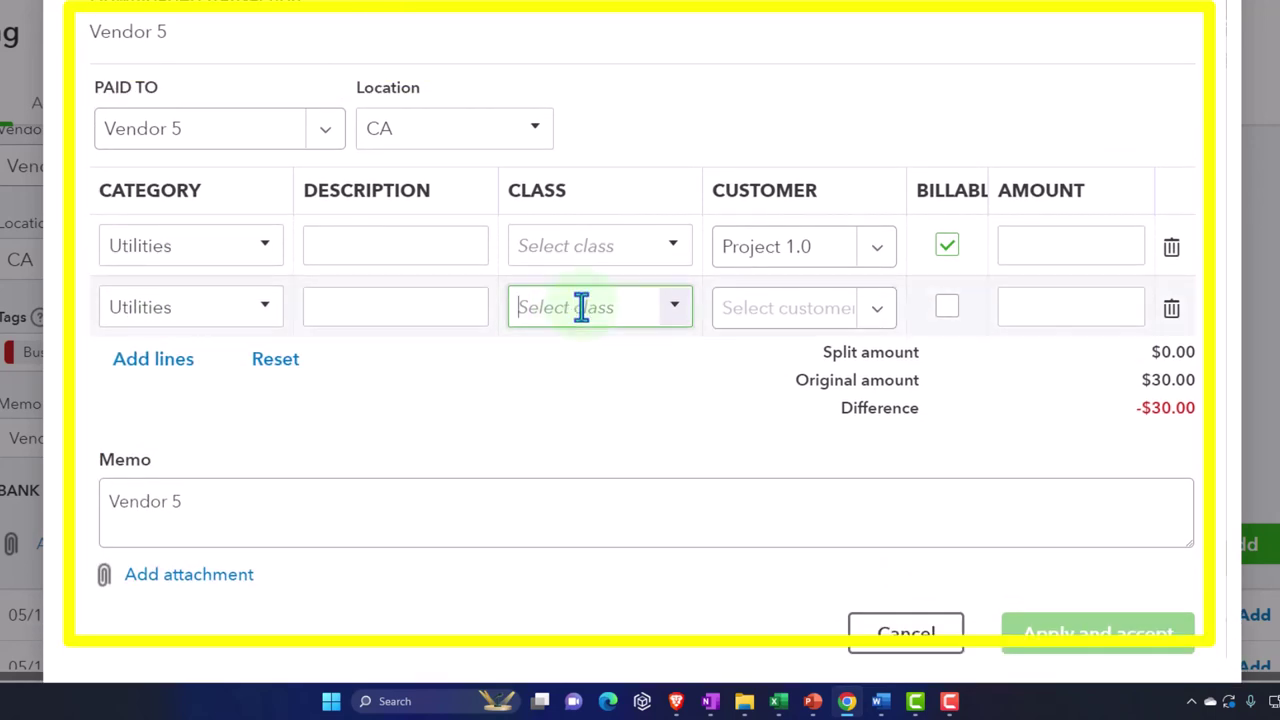
pyautogui.click(665, 258)
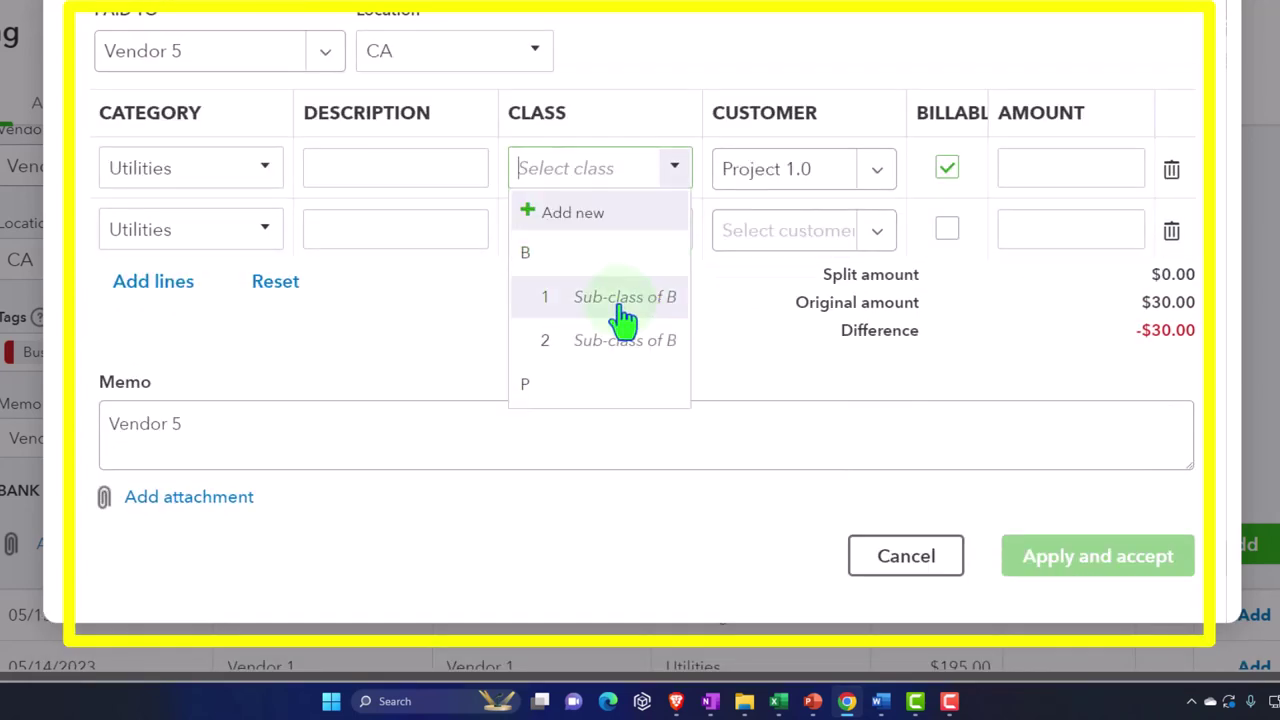
pyautogui.click(617, 298)
pyautogui.click(673, 232)
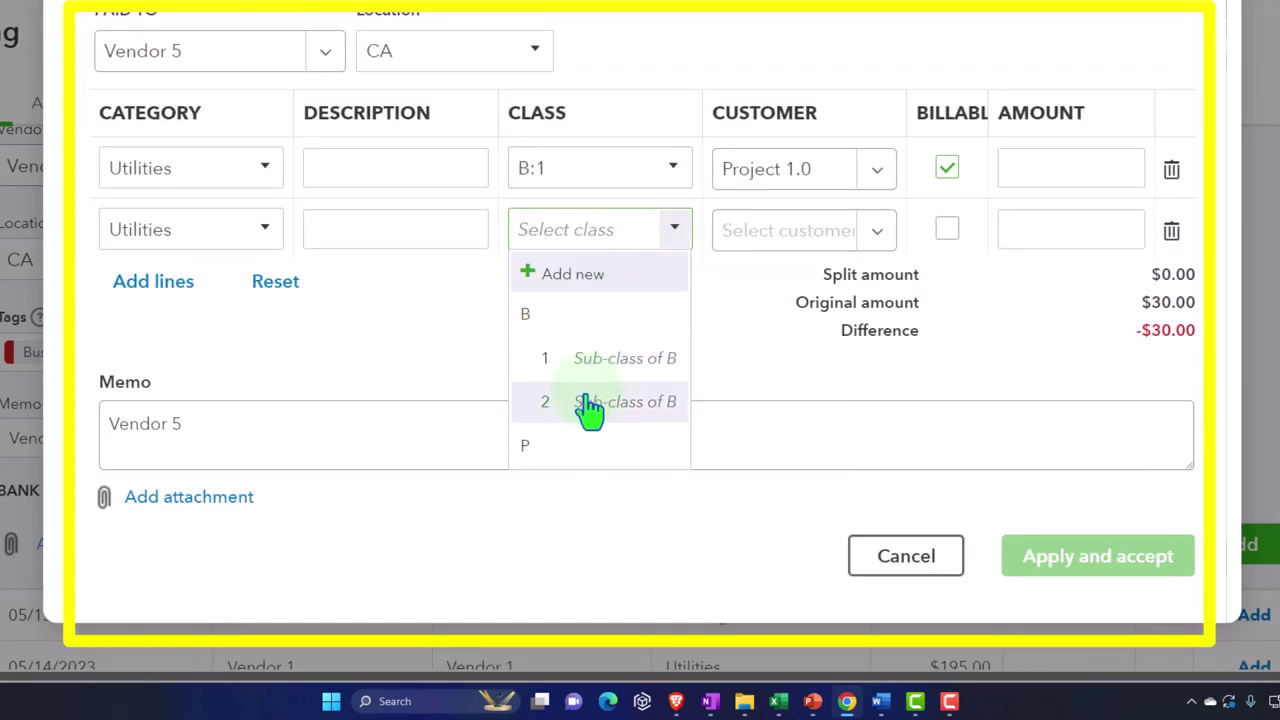
pyautogui.click(591, 406)
# Step: Assign the second split line to sub-customer 400 and mark it billable
pyautogui.click(876, 240)
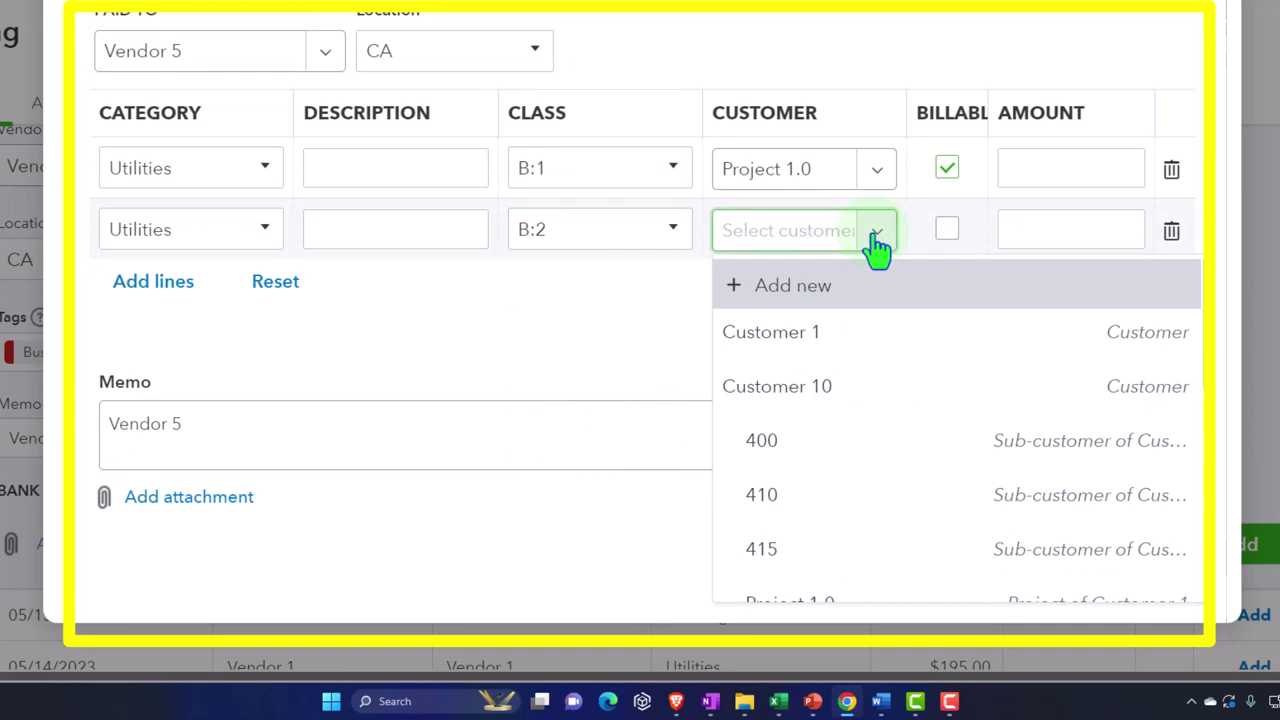
pyautogui.click(778, 445)
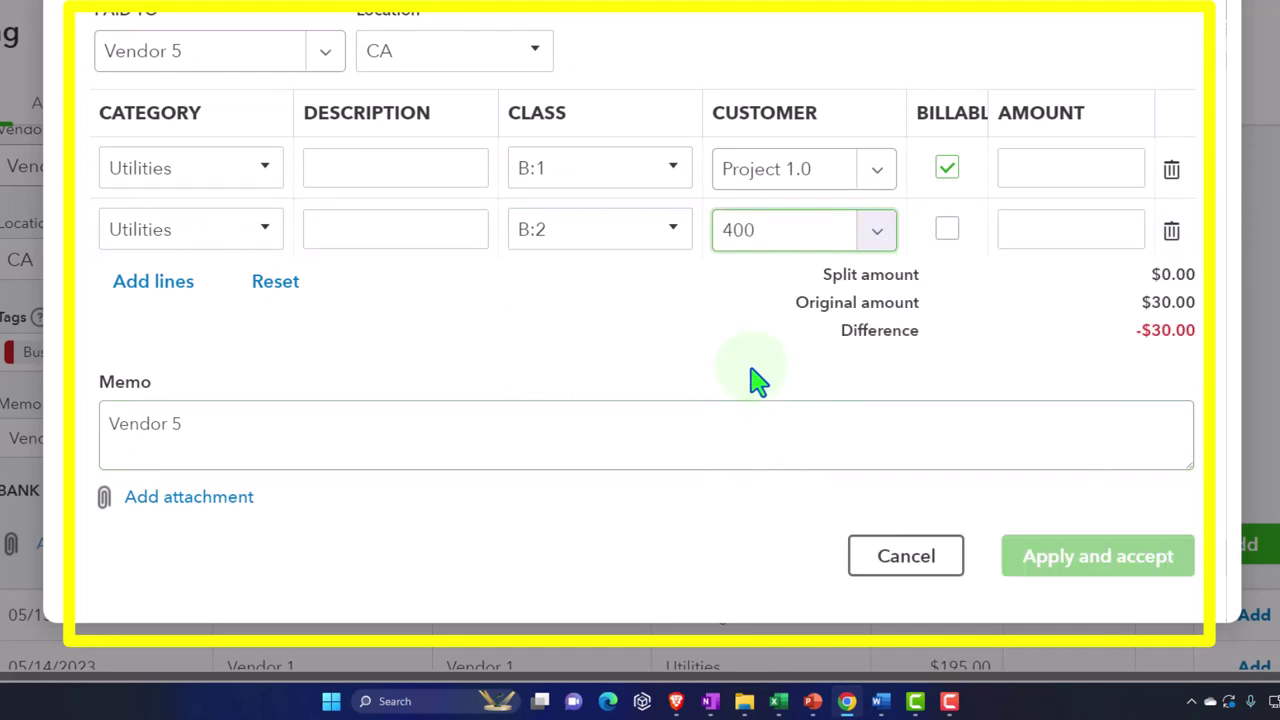
pyautogui.click(951, 254)
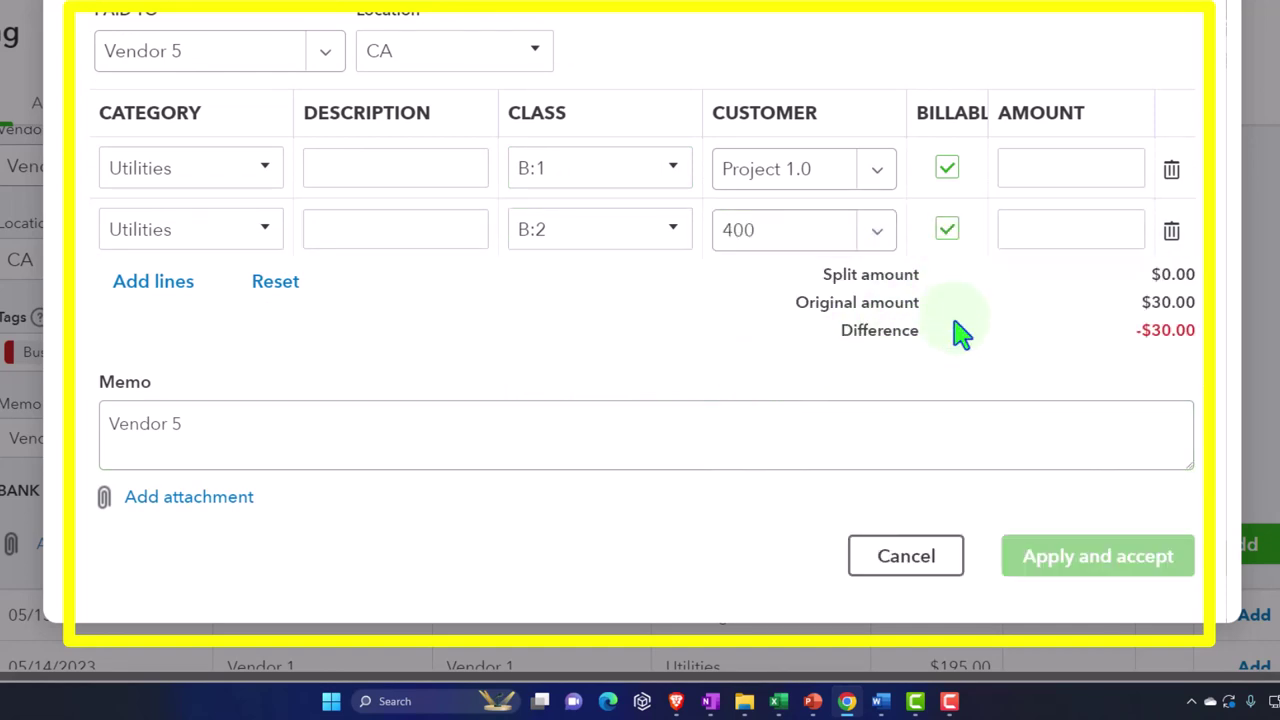
# Step: Set the split amounts to 20.00 for the first line and 10.00 for the second line
pyautogui.click(1038, 168)
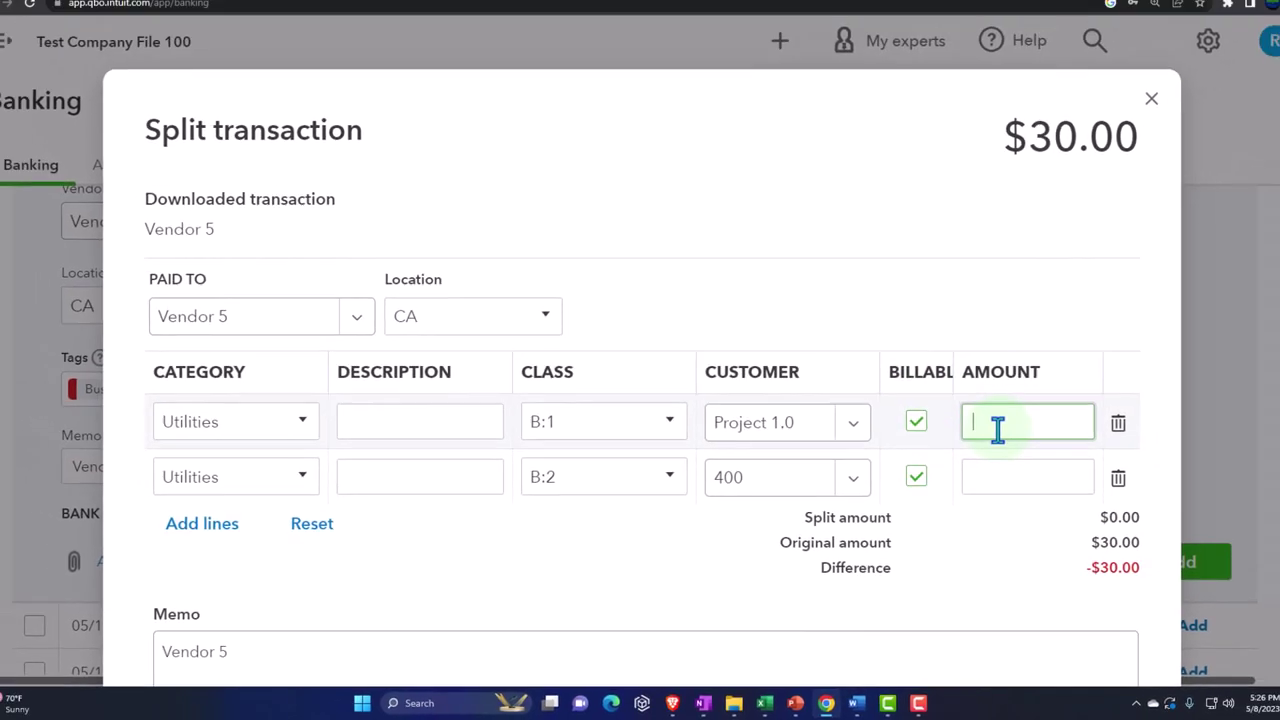
pyautogui.write('20')
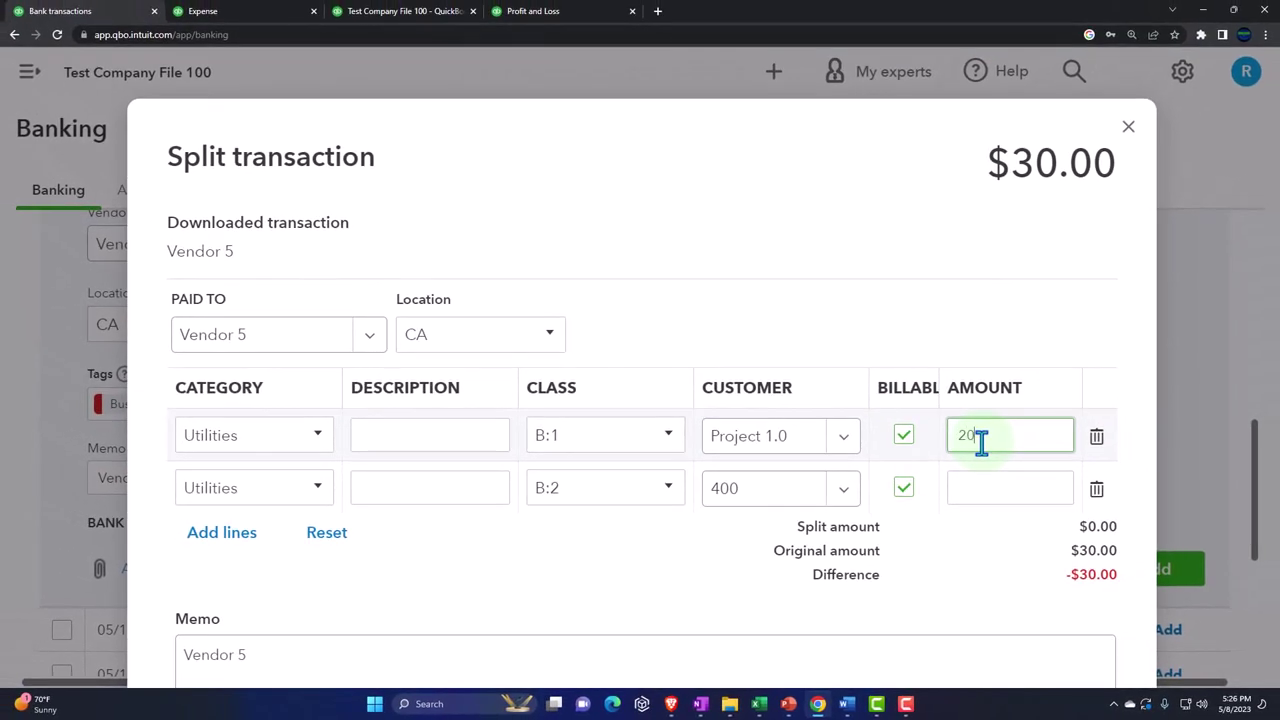
pyautogui.click(997, 498)
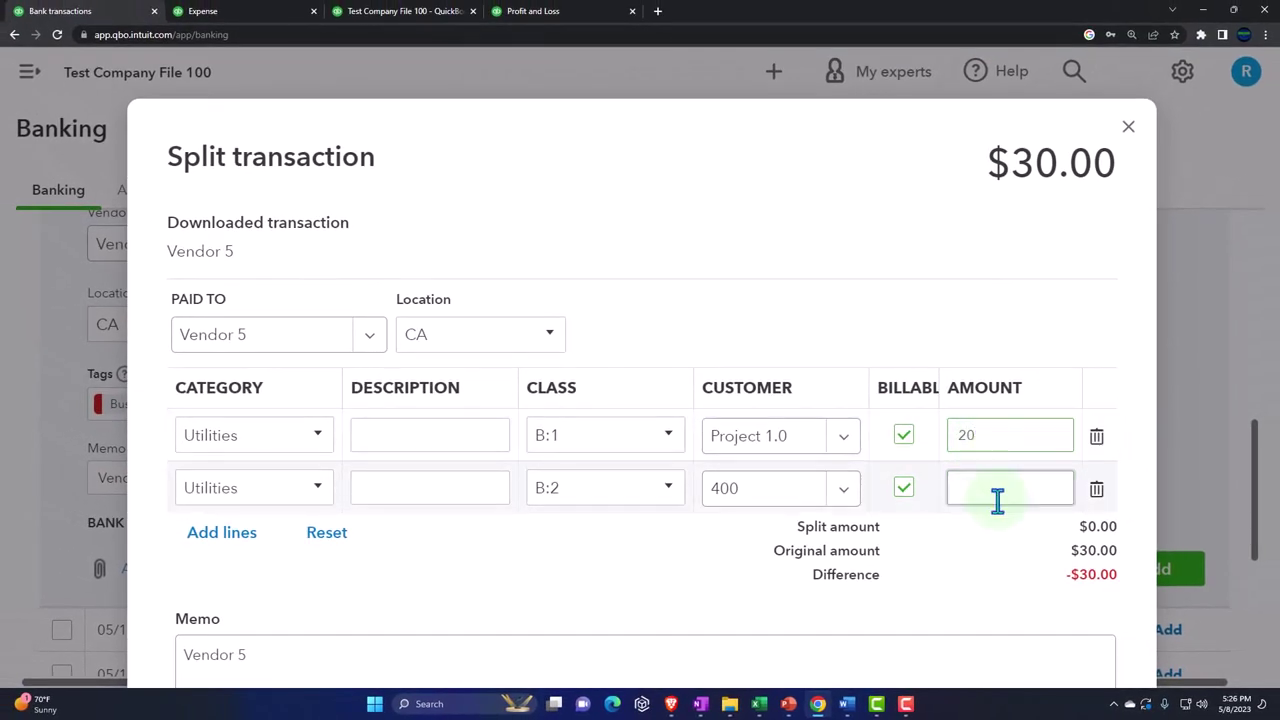
pyautogui.click(1085, 605)
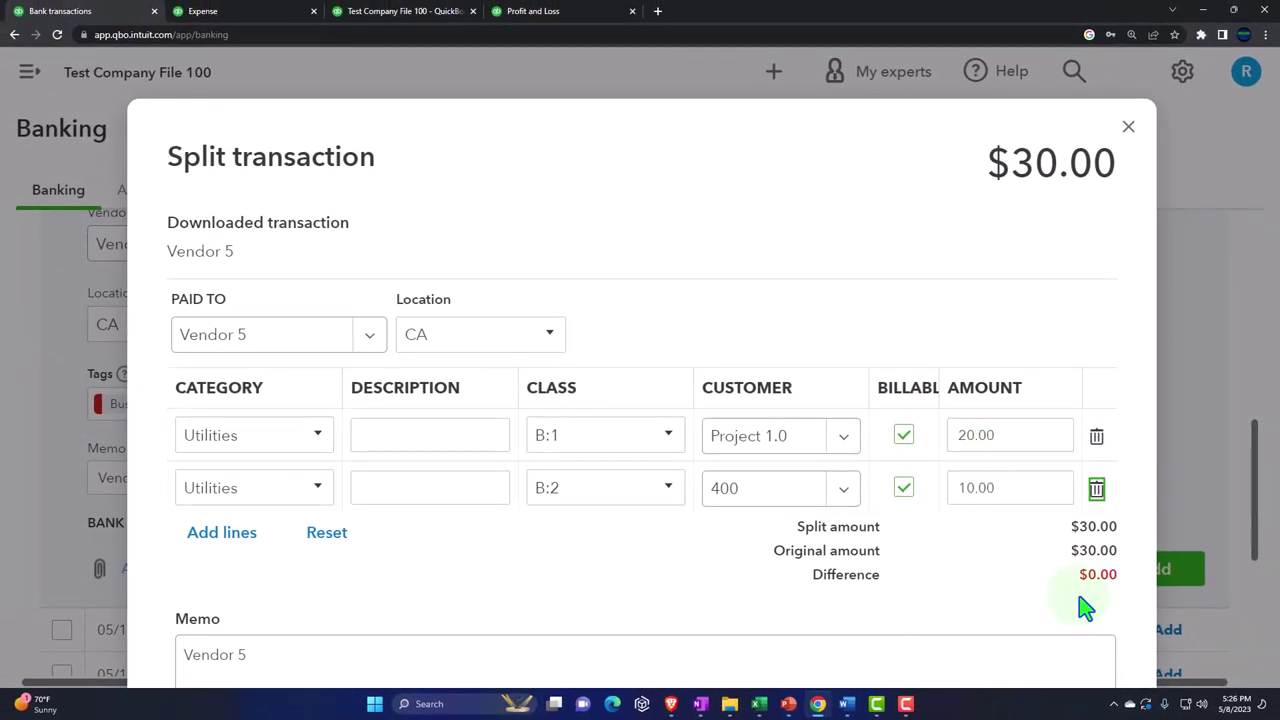
pyautogui.scroll(-3, 1085, 605)
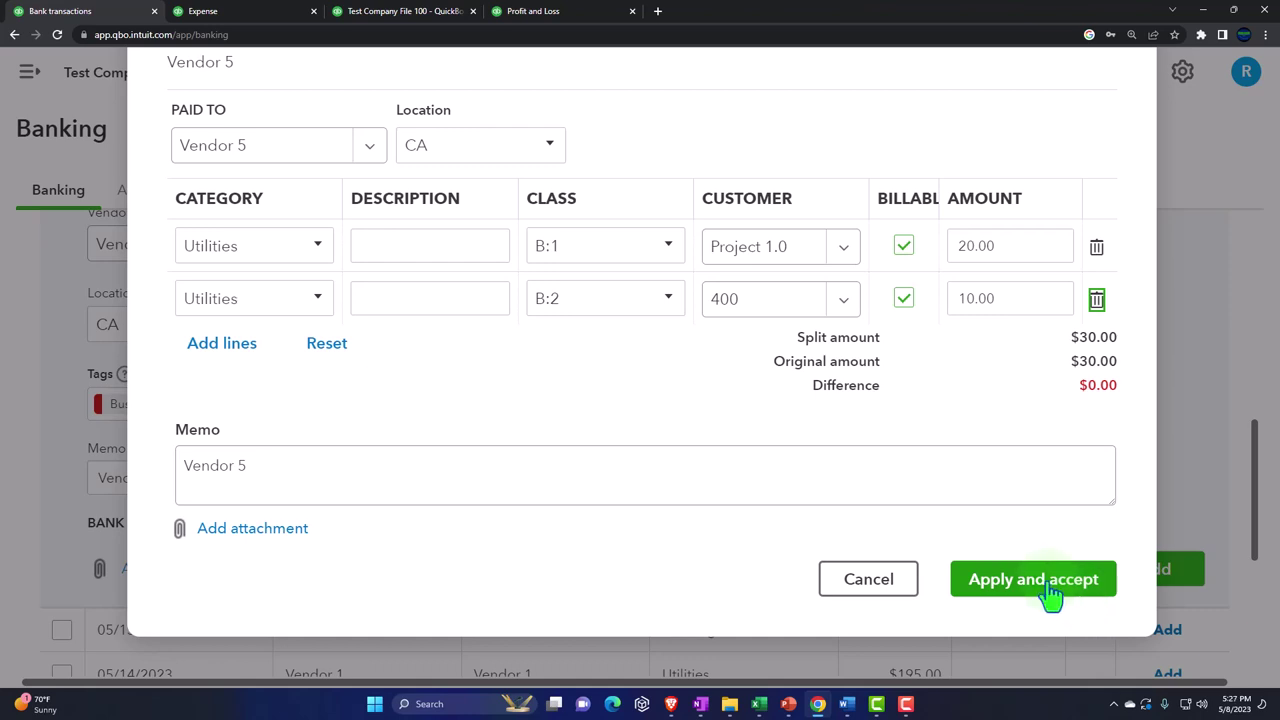
# Step: Apply and accept the two-line split of the Vendor 5 bank feed transaction
pyautogui.scroll(3, 1050, 594)
pyautogui.scroll(-3, 1050, 594)
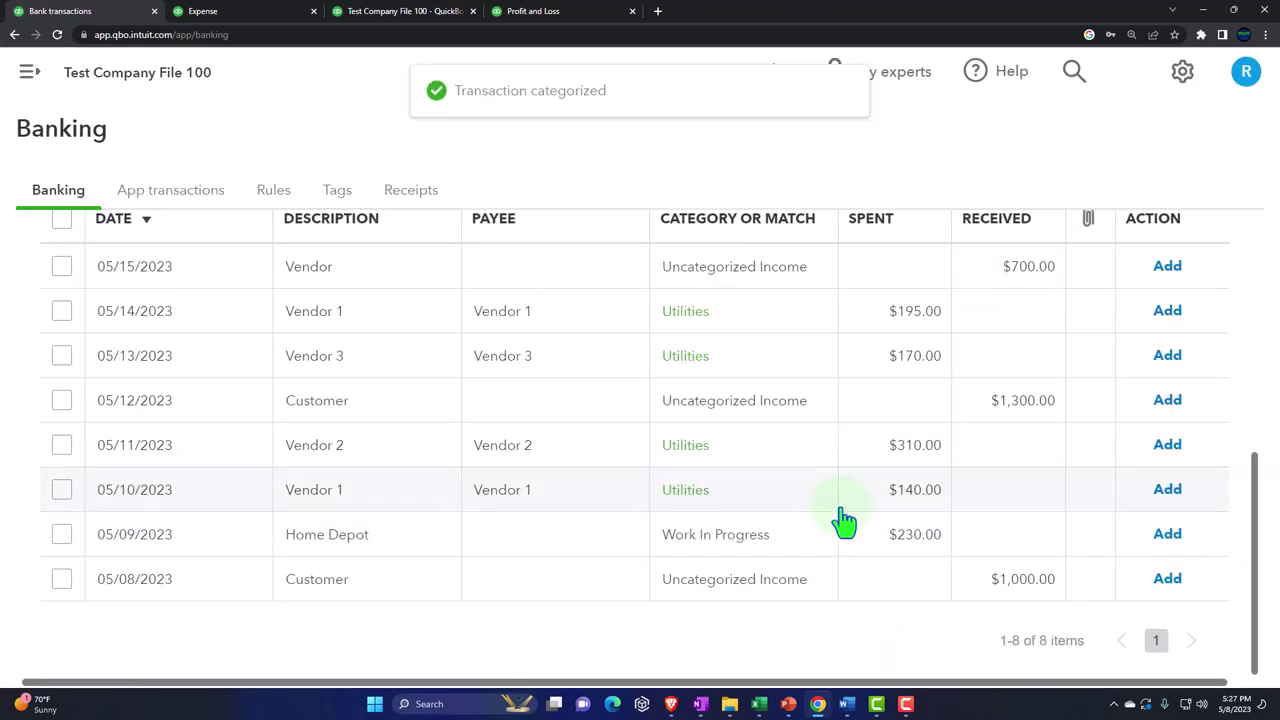
pyautogui.click(1040, 600)
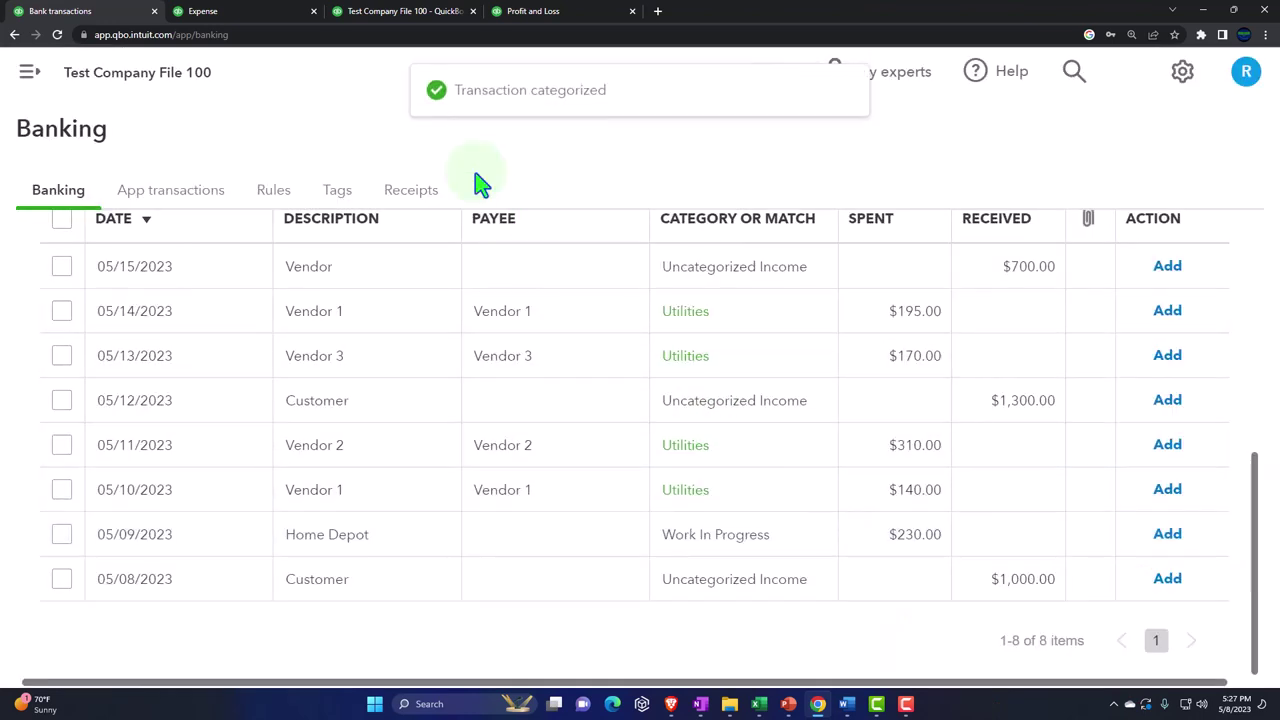
# Step: Switch to the Balance Sheet report, rerun it, and review the Checking balance
pyautogui.click(390, 12)
pyautogui.scroll(3, 447, 328)
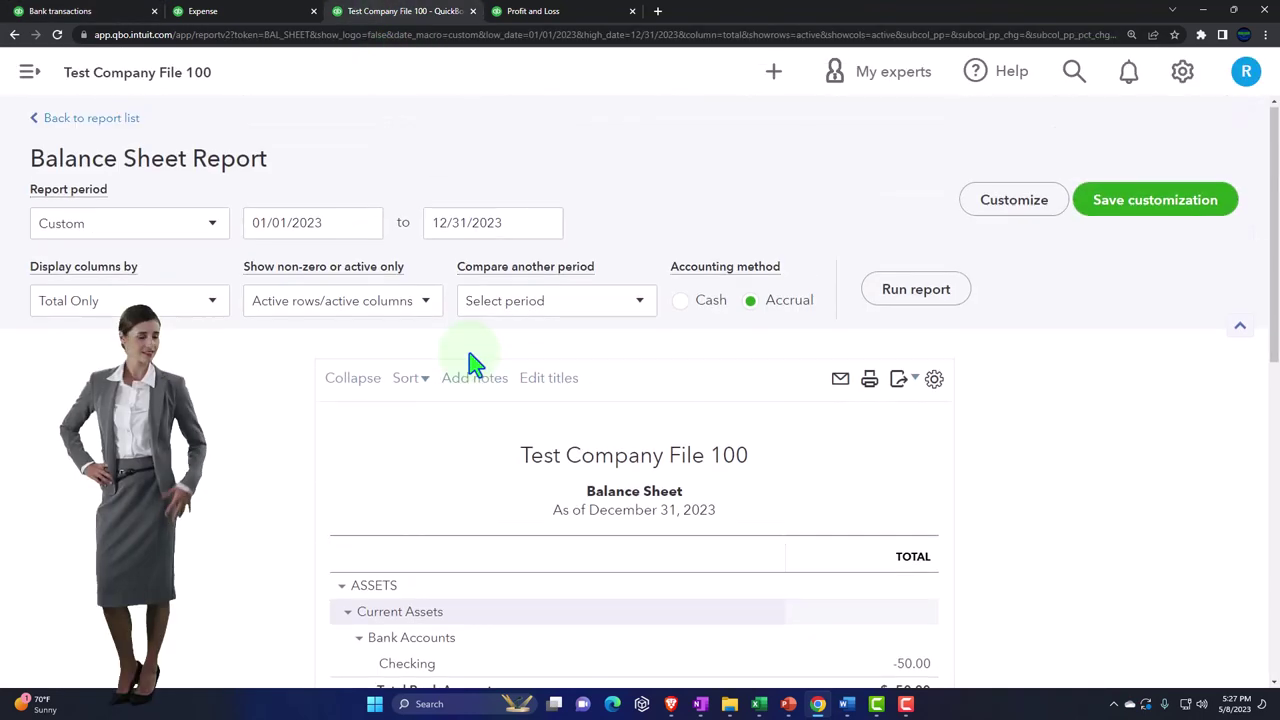
pyautogui.click(870, 302)
pyautogui.scroll(-3, 870, 309)
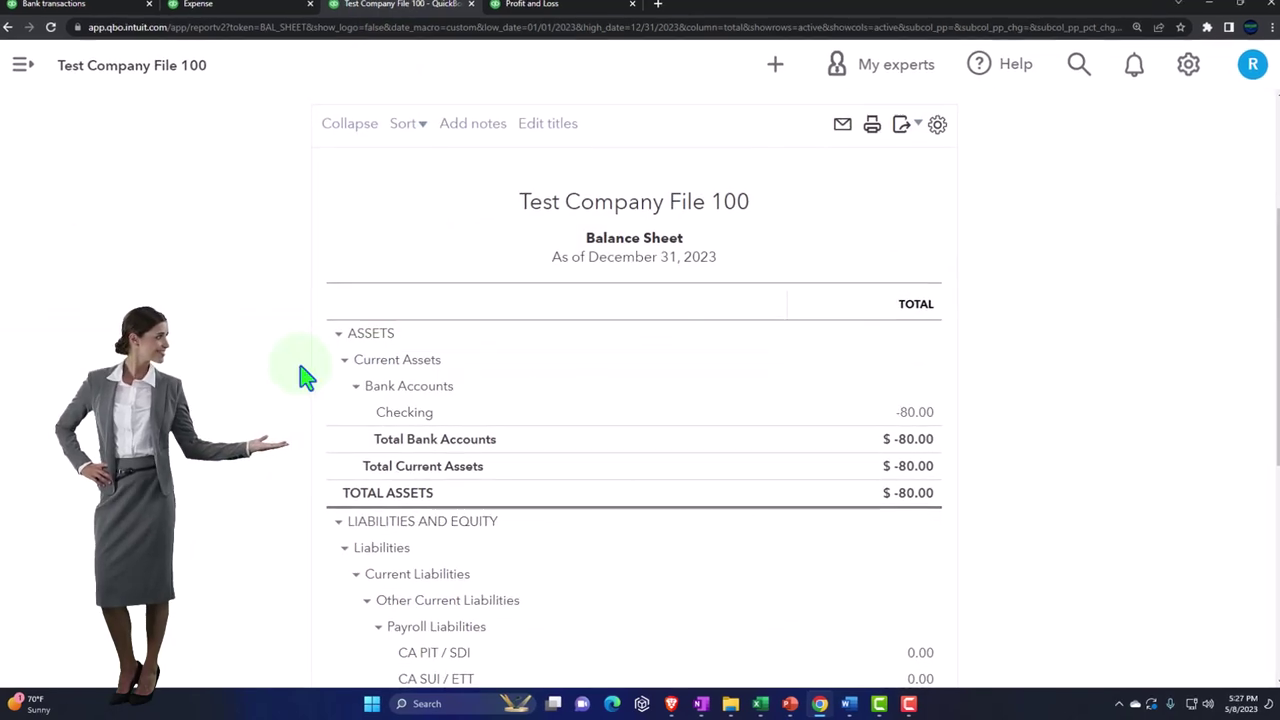
pyautogui.scroll(-2, 290, 360)
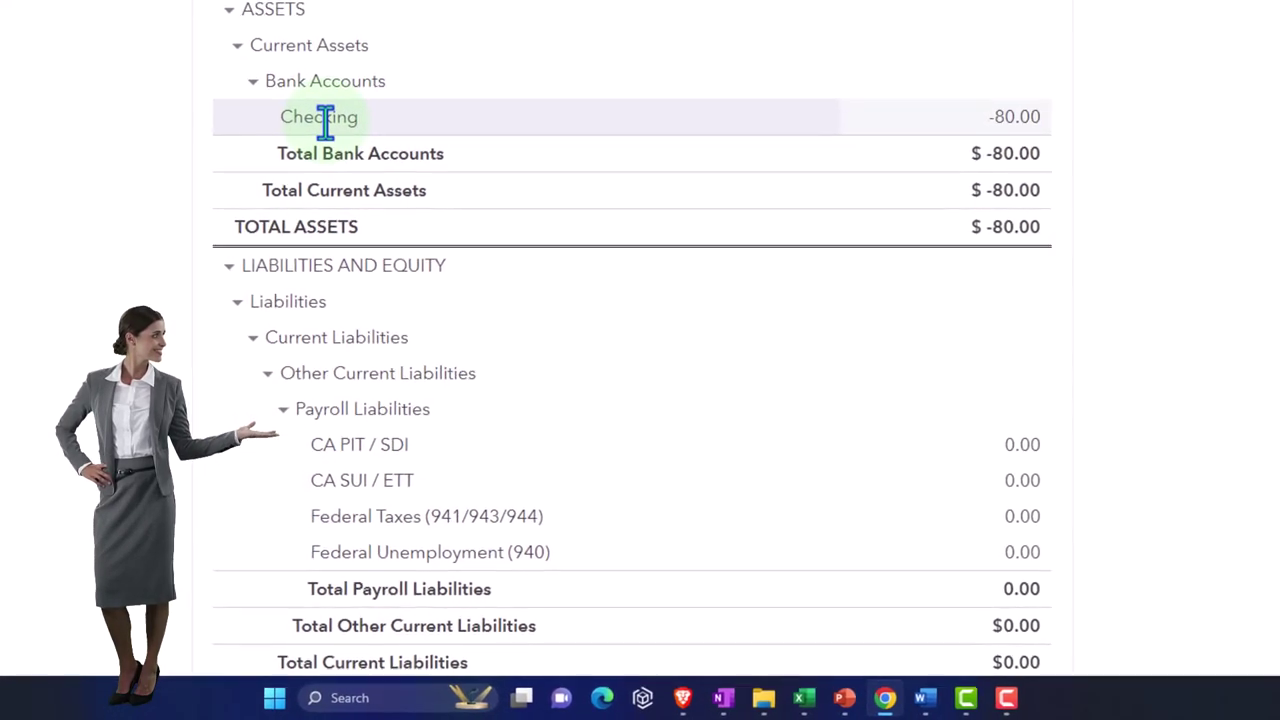
# Step: Drill into the Checking balance to open the 05/17/2023 Vendor 5 expense and compare it with the unsaved two-line expense form
pyautogui.click(1027, 107)
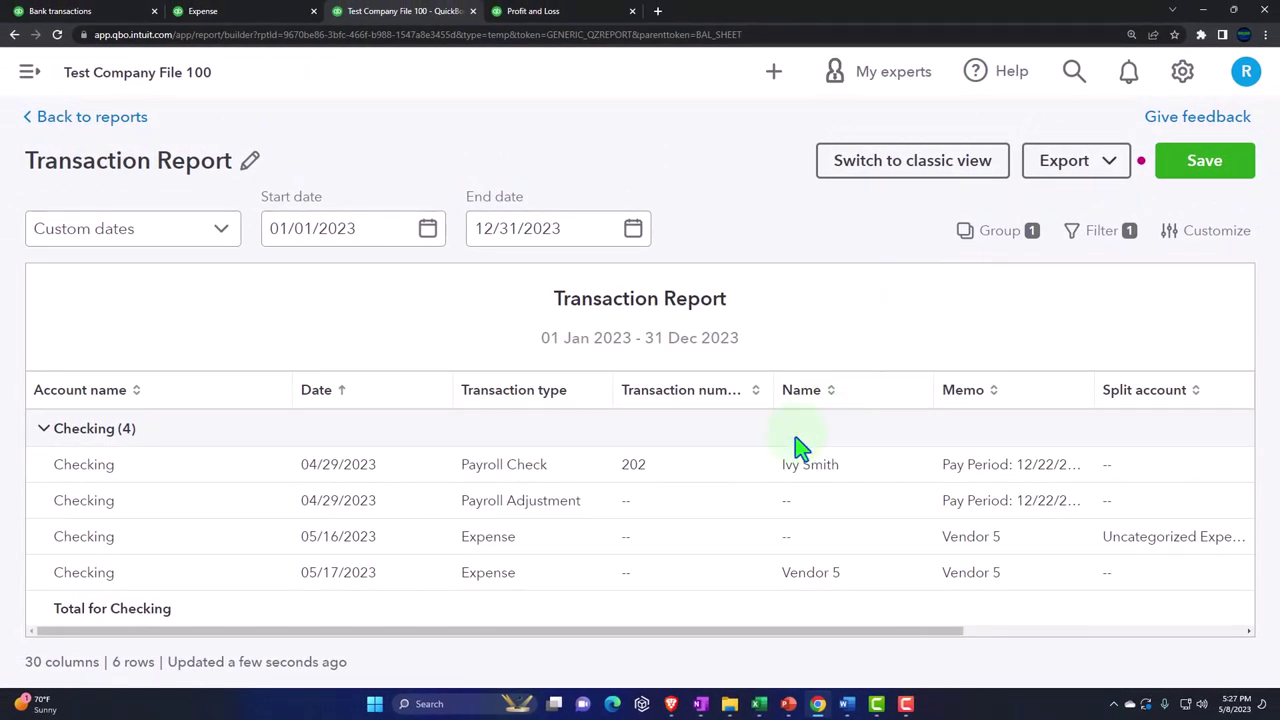
pyautogui.hotkey('ctrl', '-')
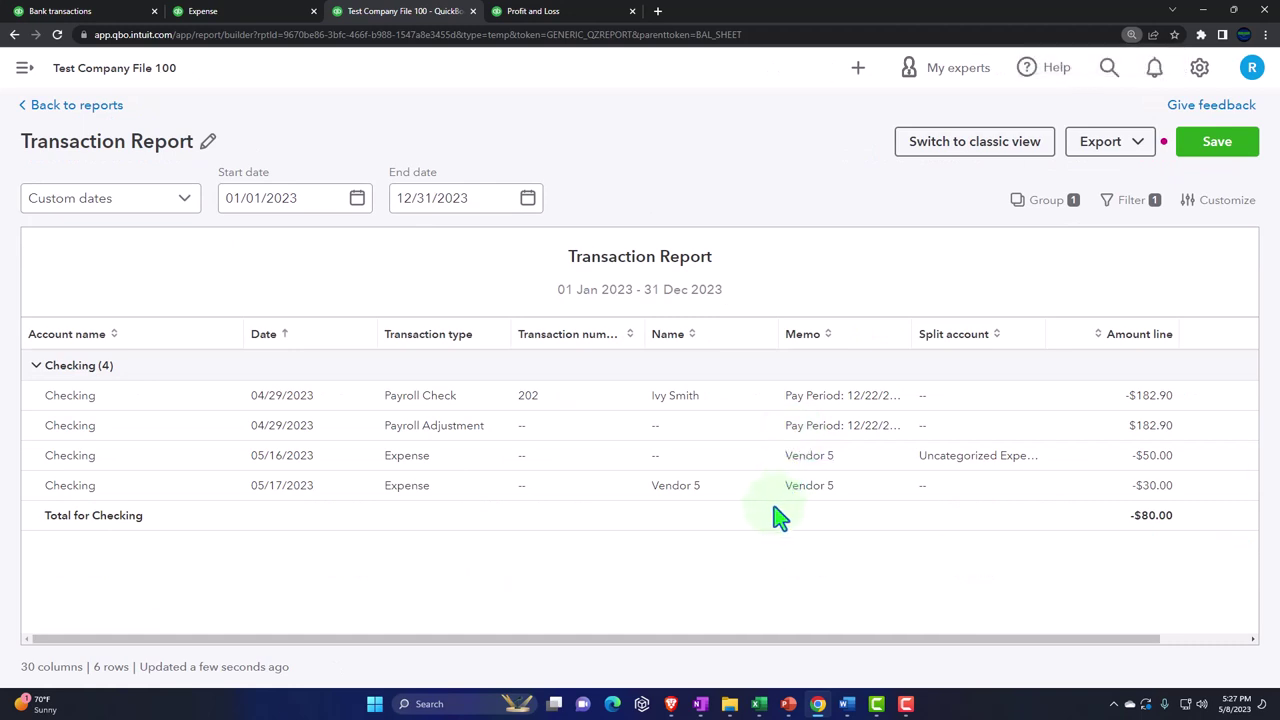
pyautogui.click(1140, 490)
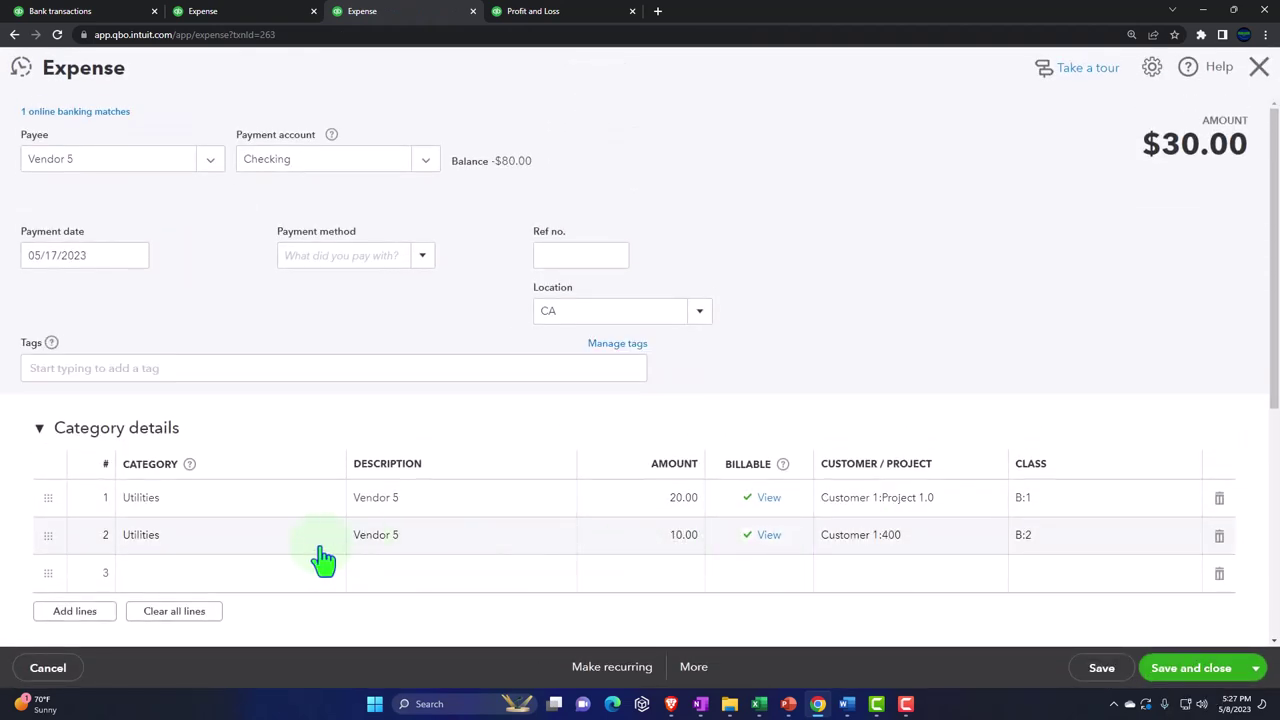
pyautogui.click(241, 14)
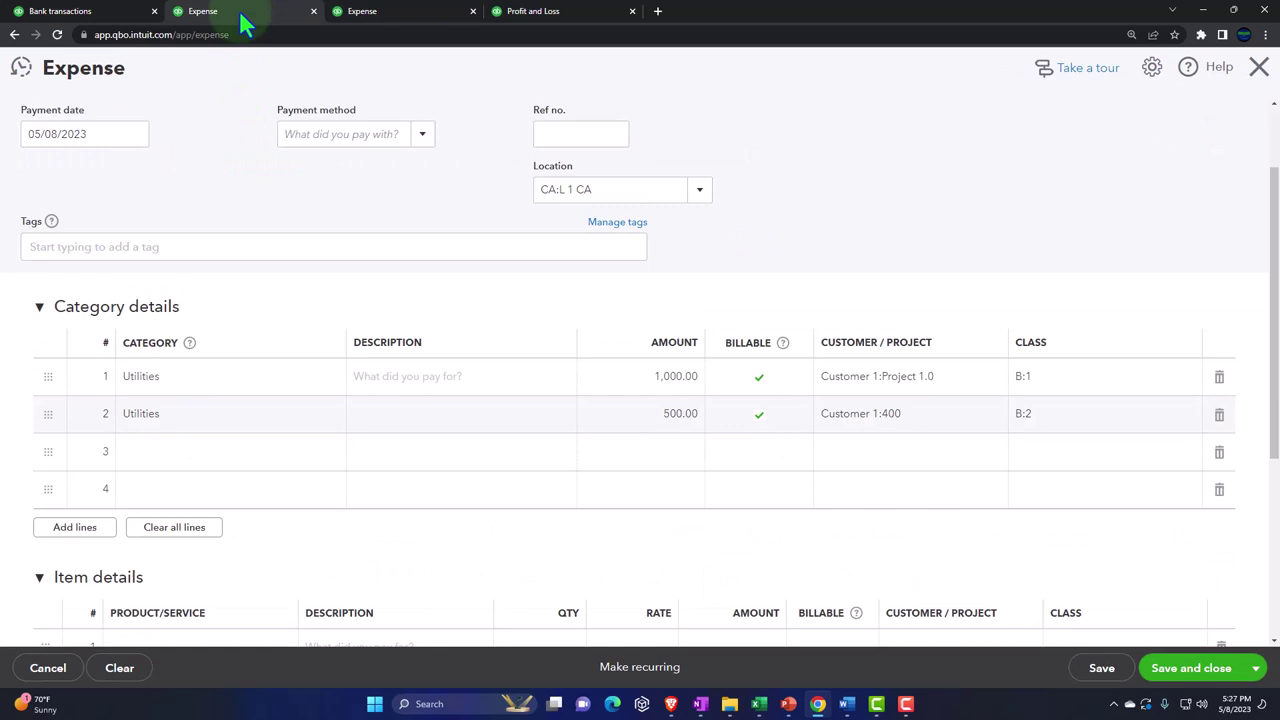
pyautogui.click(390, 20)
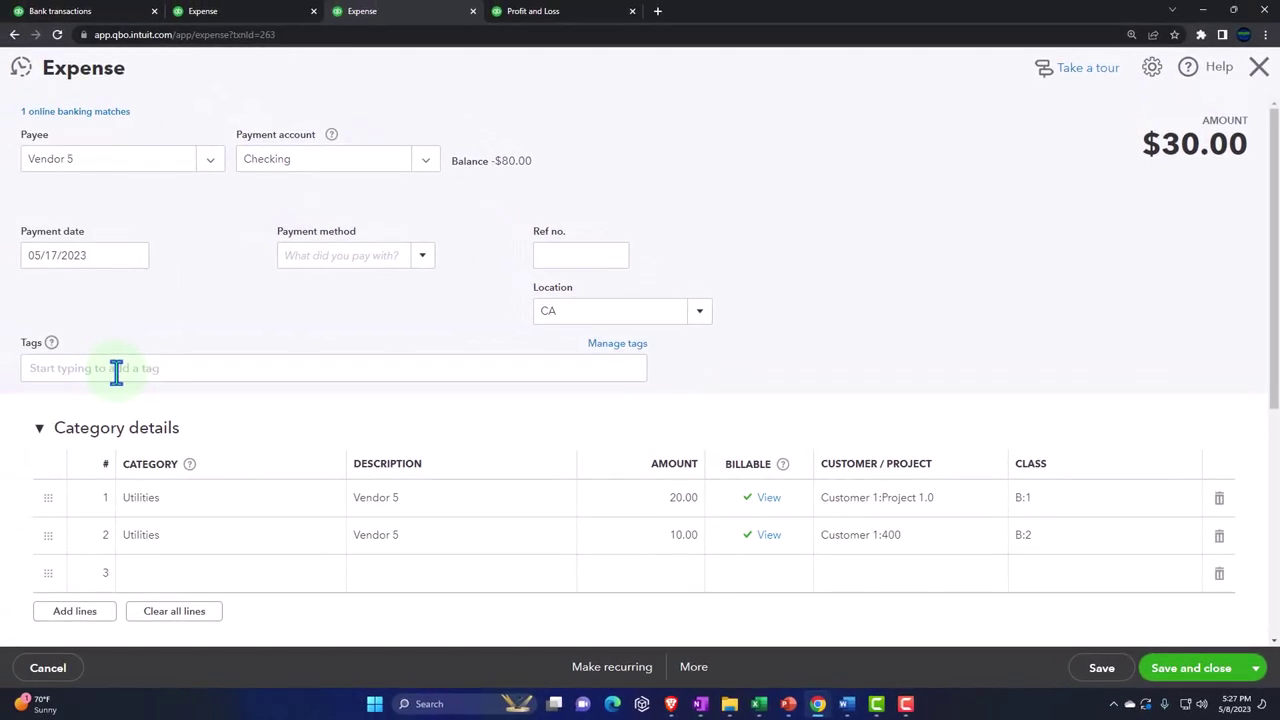
# Step: Add the Business & Personal: B tag to the Vendor 5 expense, then save and close it
pyautogui.click(116, 370)
pyautogui.click(114, 400)
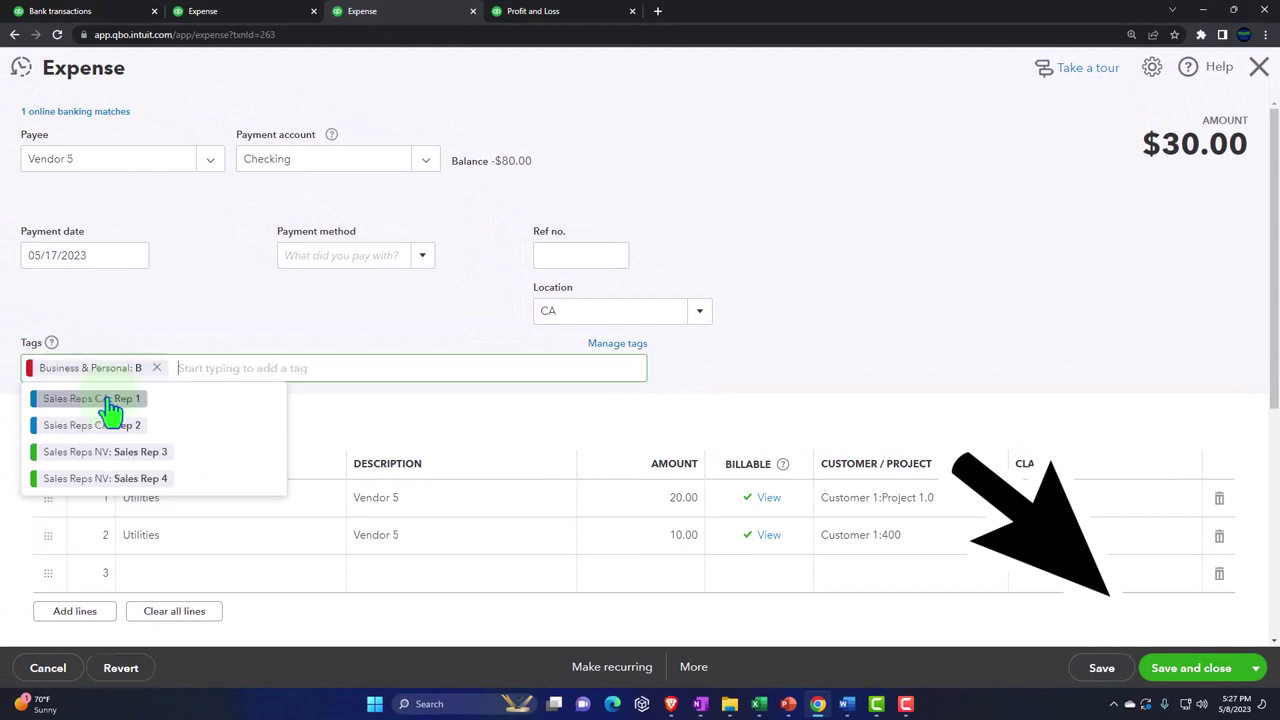
pyautogui.click(1209, 680)
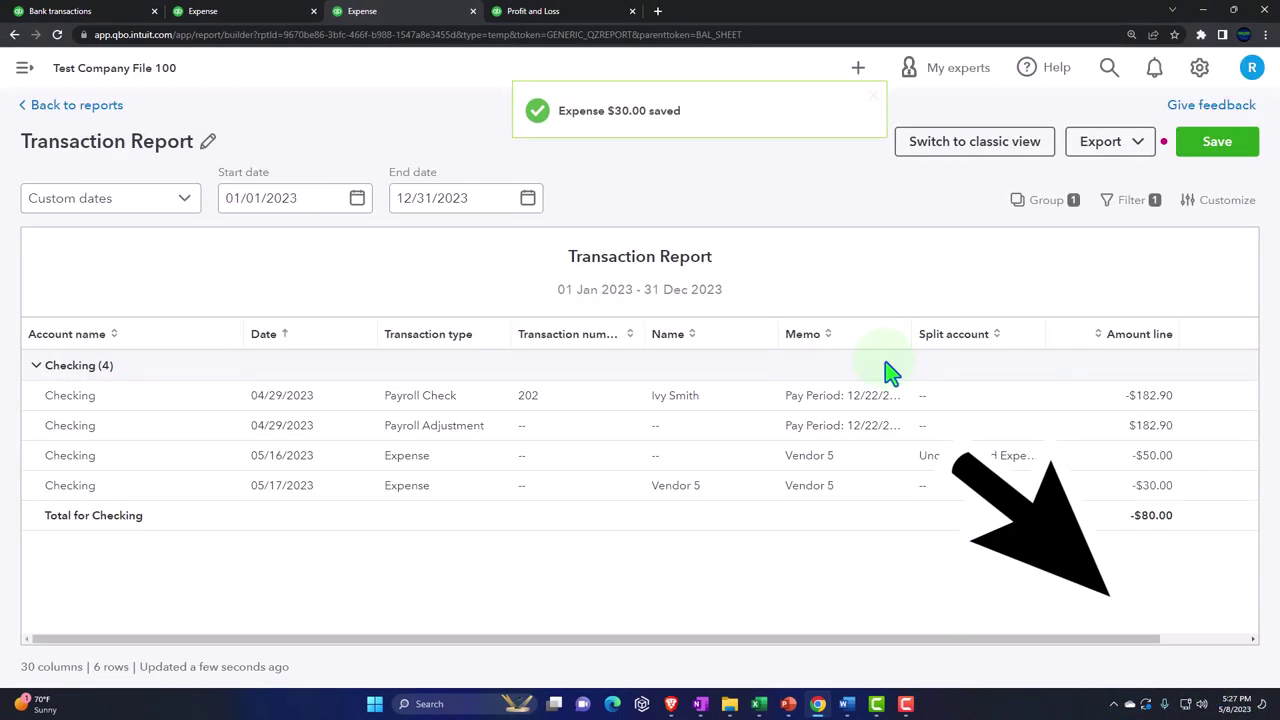
# Step: Exit the transaction report without saving it and return to the Balance Sheet report
pyautogui.click(77, 107)
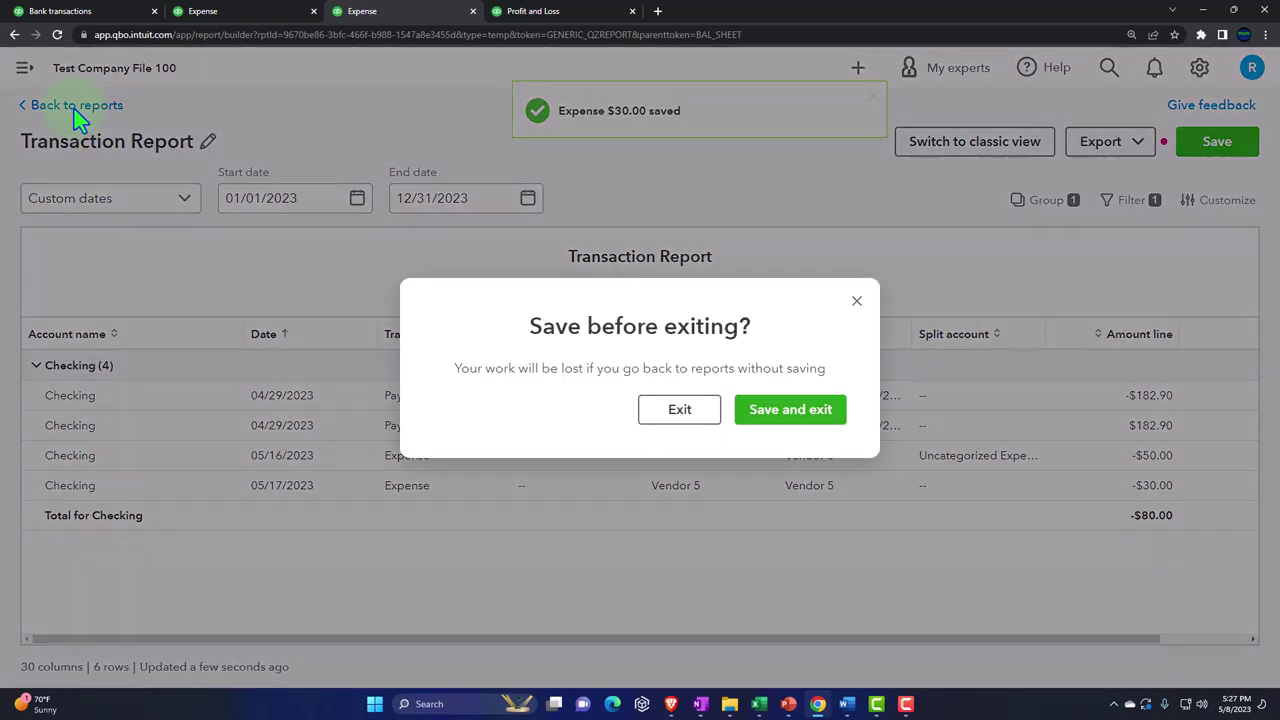
pyautogui.click(683, 428)
pyautogui.scroll(3, 662, 542)
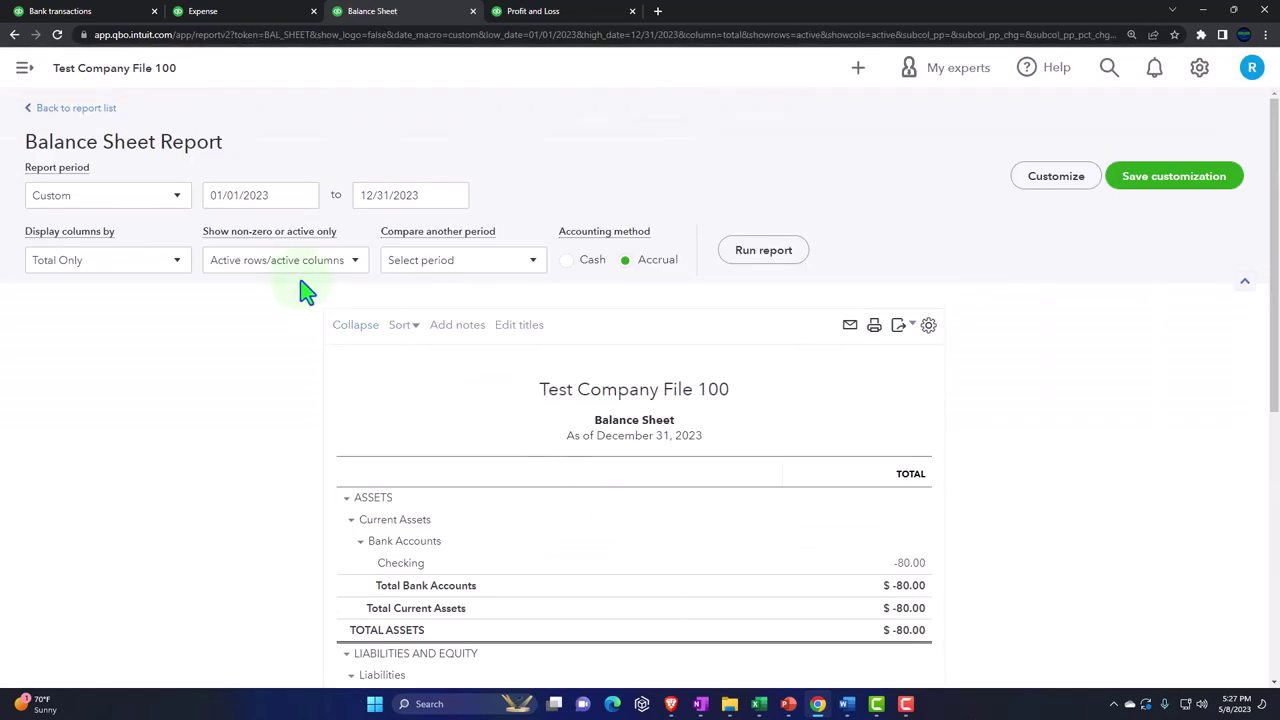
# Step: Run the Balance Sheet with columns displayed by Locations and review the Checking amounts per location
pyautogui.click(177, 268)
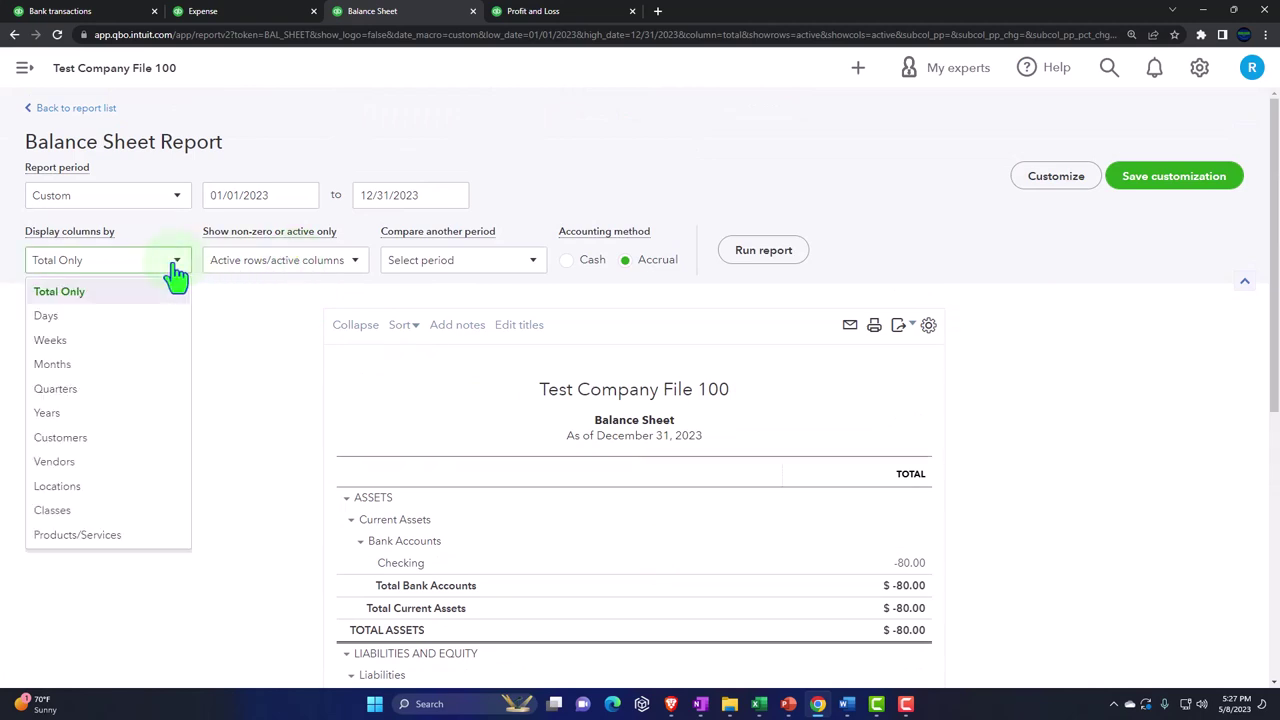
pyautogui.click(100, 486)
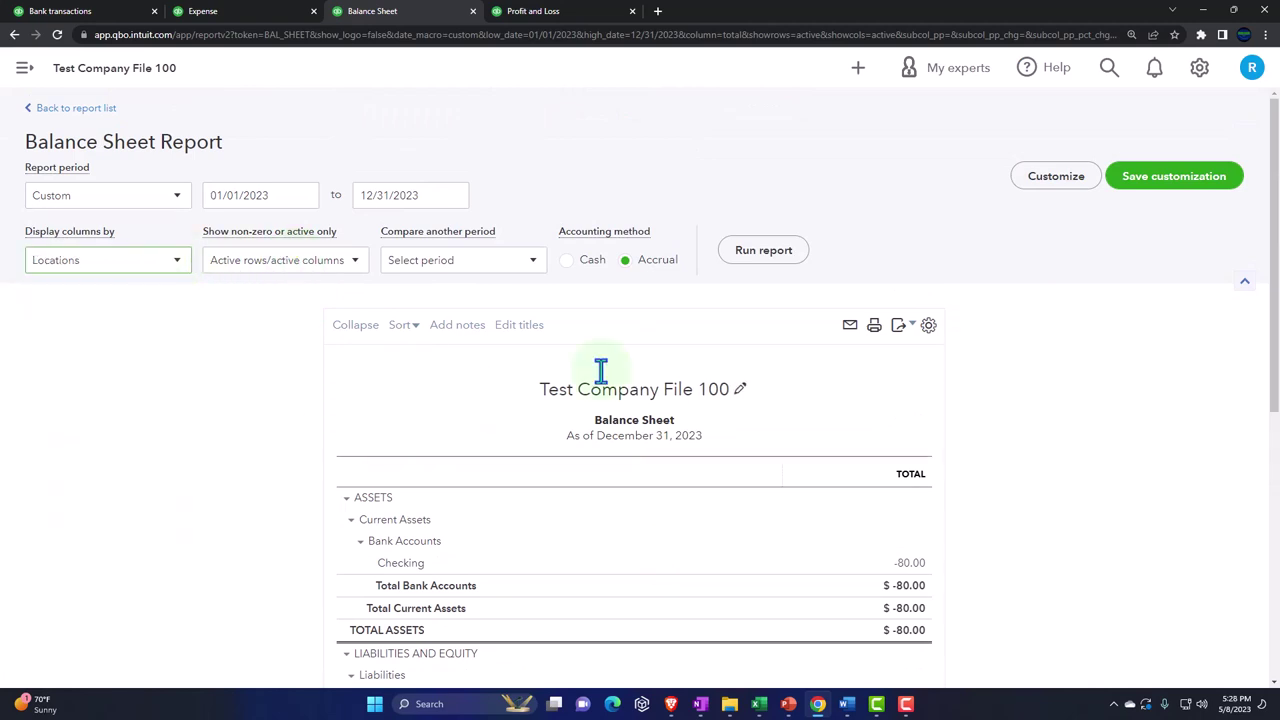
pyautogui.click(779, 262)
pyautogui.scroll(-2, 766, 337)
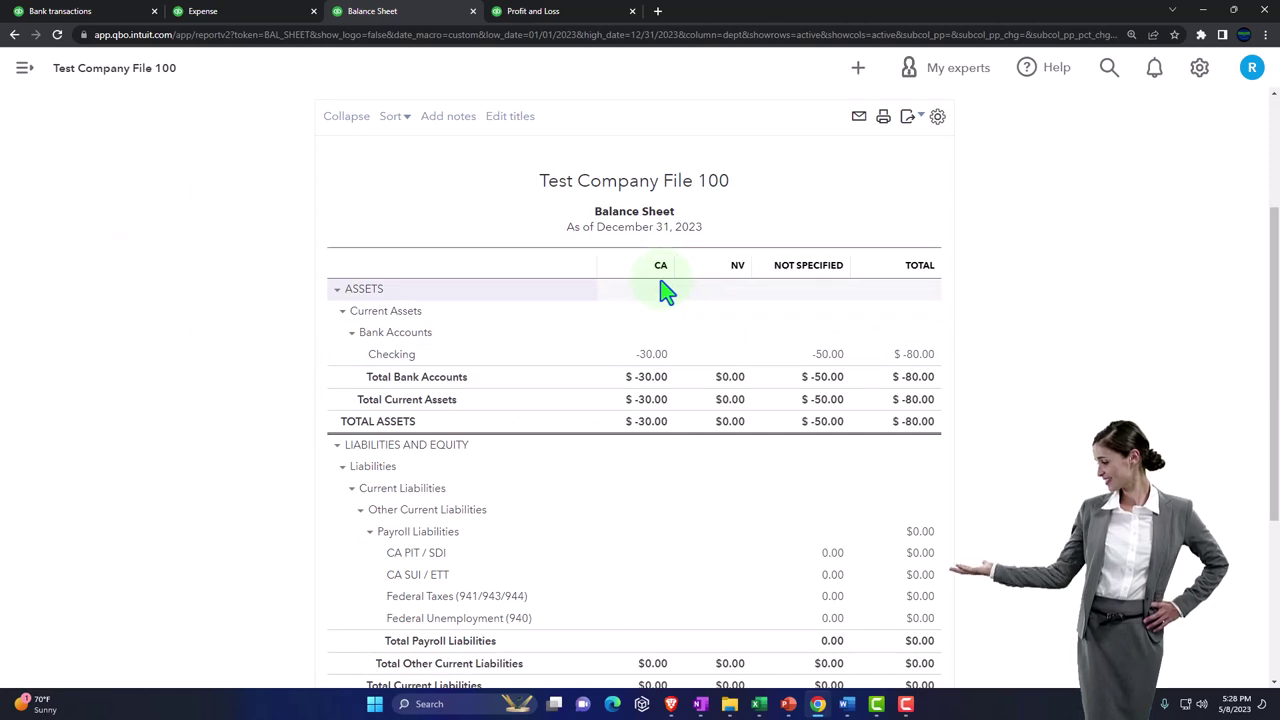
pyautogui.scroll(-1, 737, 290)
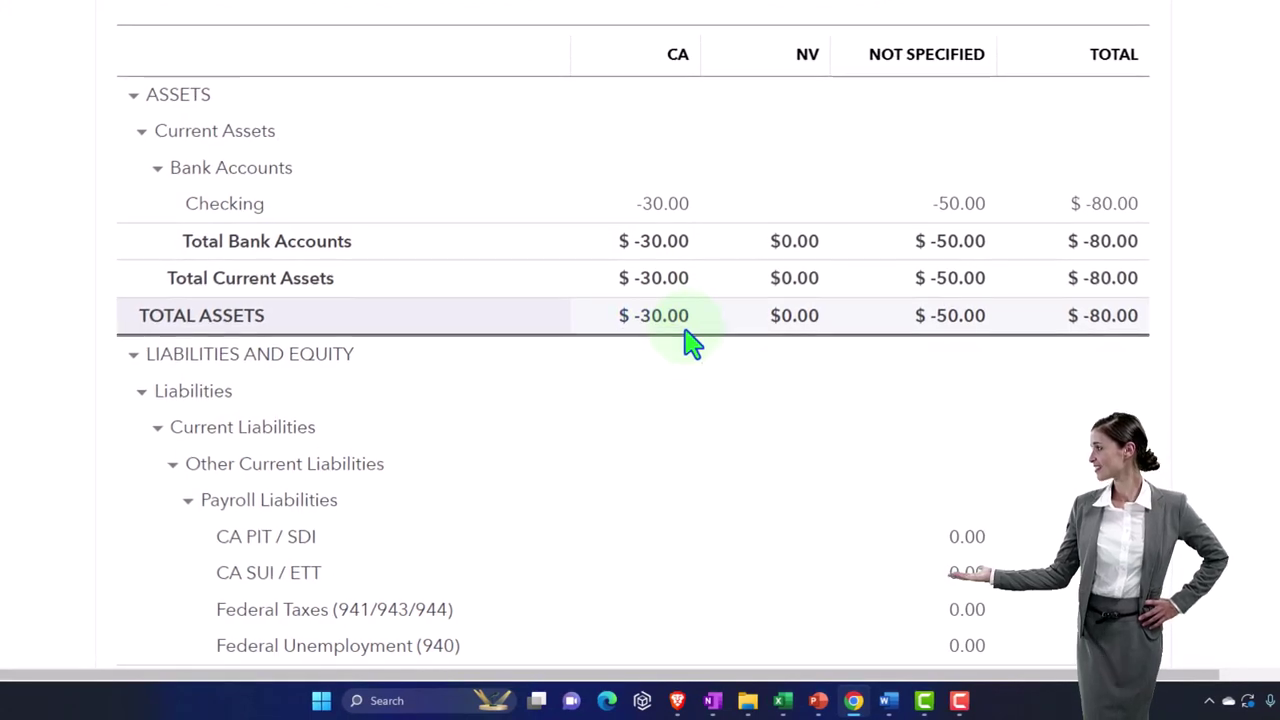
# Step: Run the Balance Sheet with columns displayed by Classes and review how Checking is allocated
pyautogui.scroll(5, 692, 343)
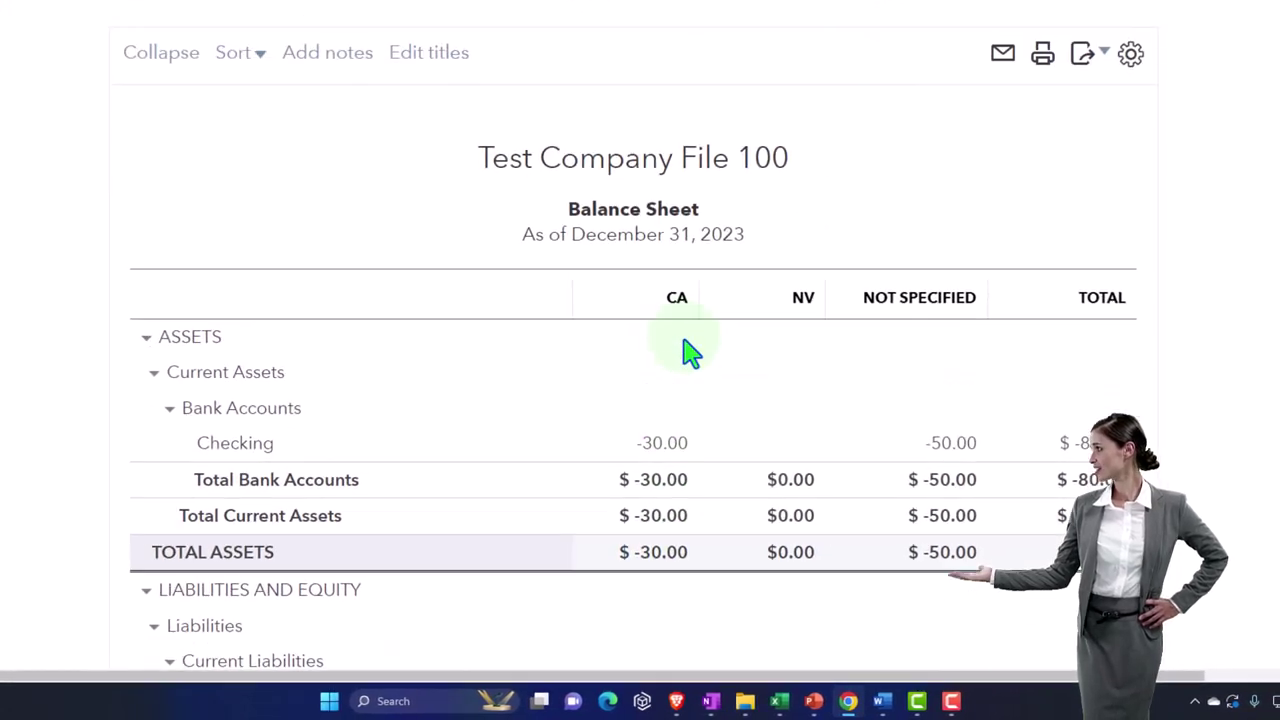
pyautogui.click(246, 334)
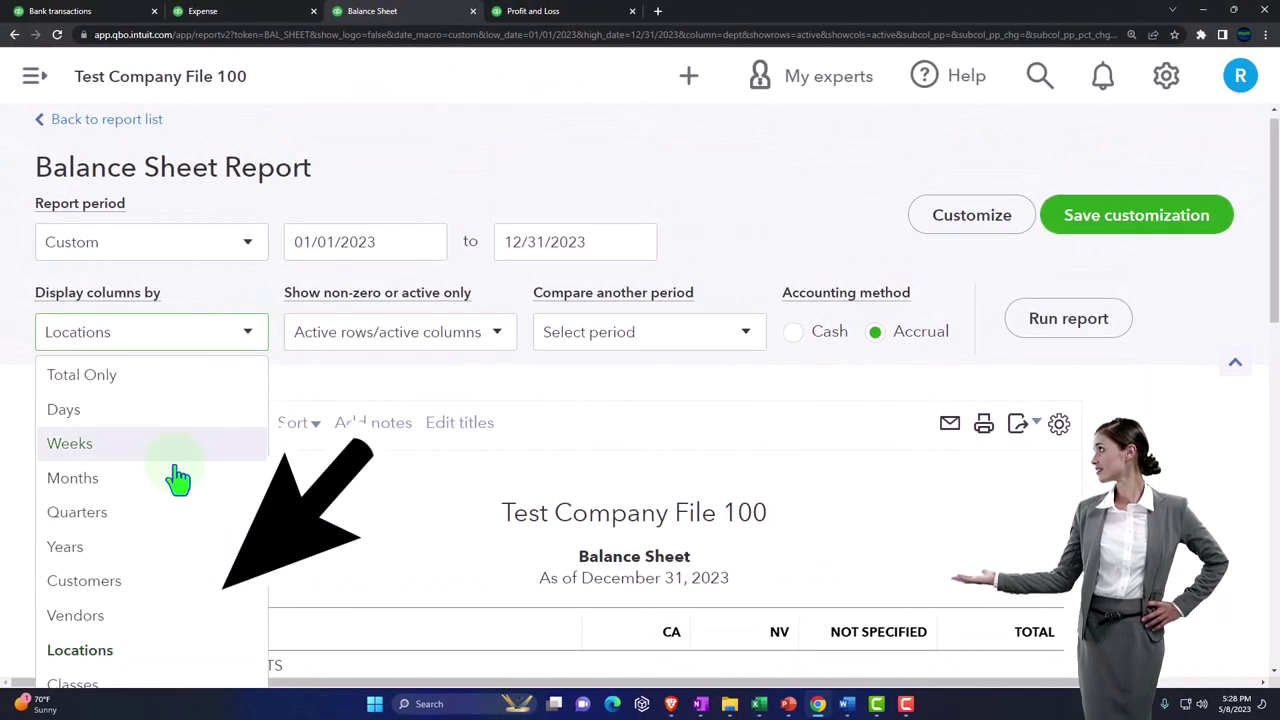
pyautogui.hotkey('ctrl', '-')
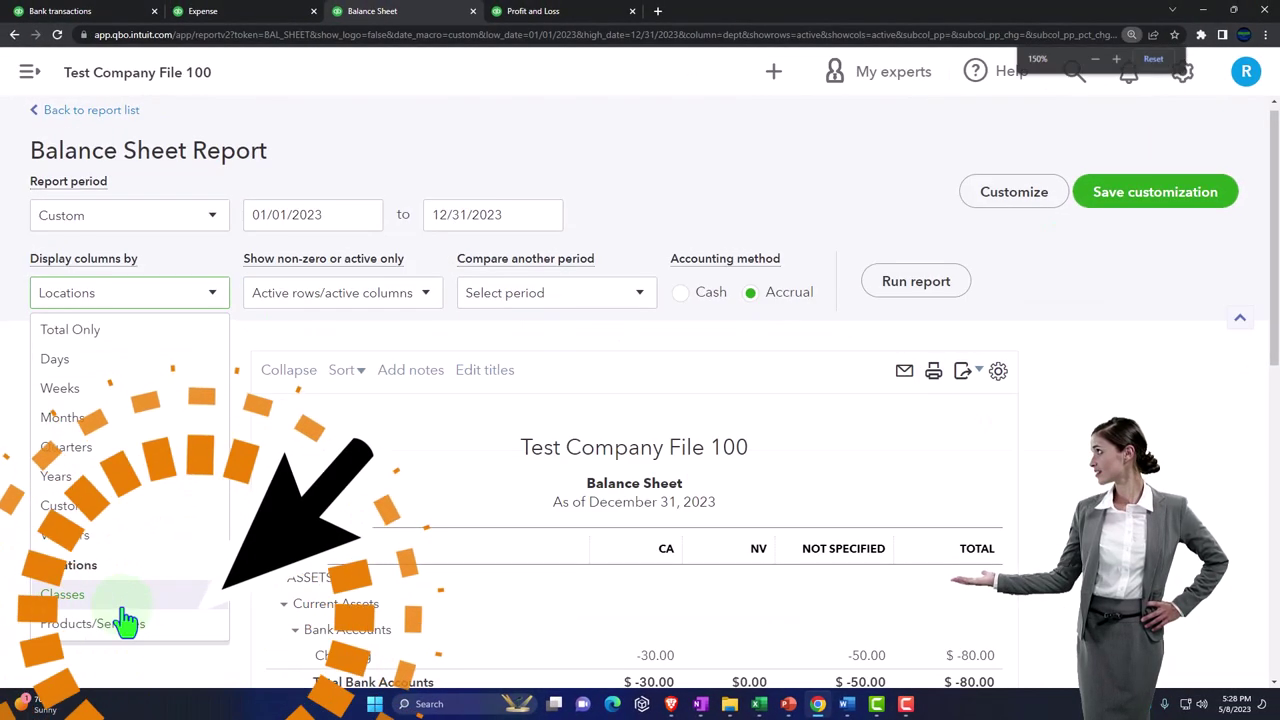
pyautogui.click(100, 608)
pyautogui.click(912, 284)
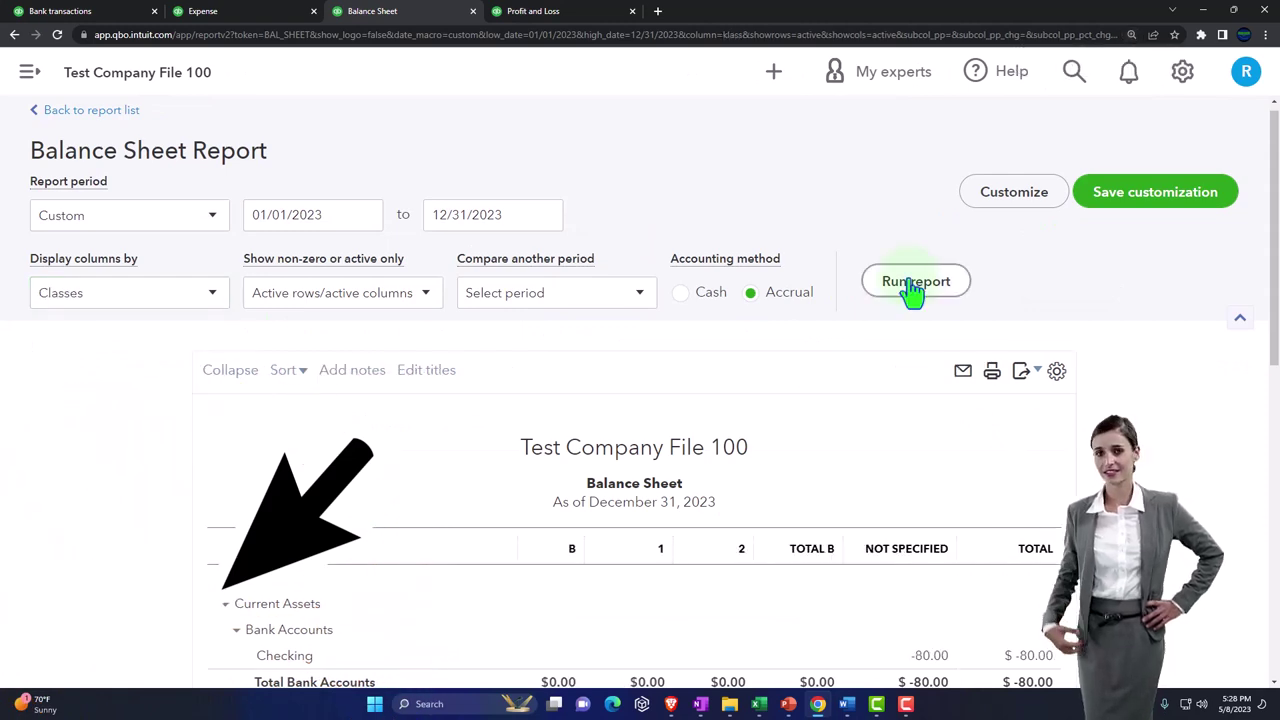
pyautogui.scroll(-3, 914, 288)
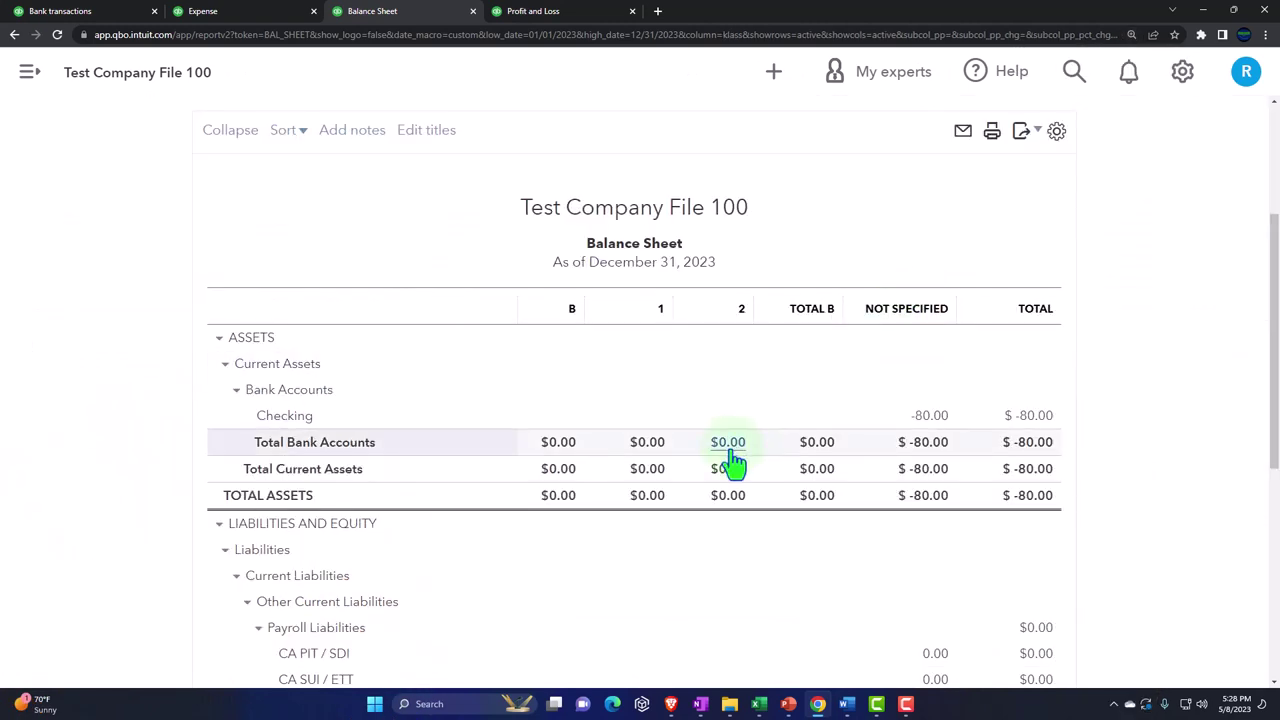
pyautogui.scroll(-2, 734, 463)
pyautogui.scroll(1, 734, 457)
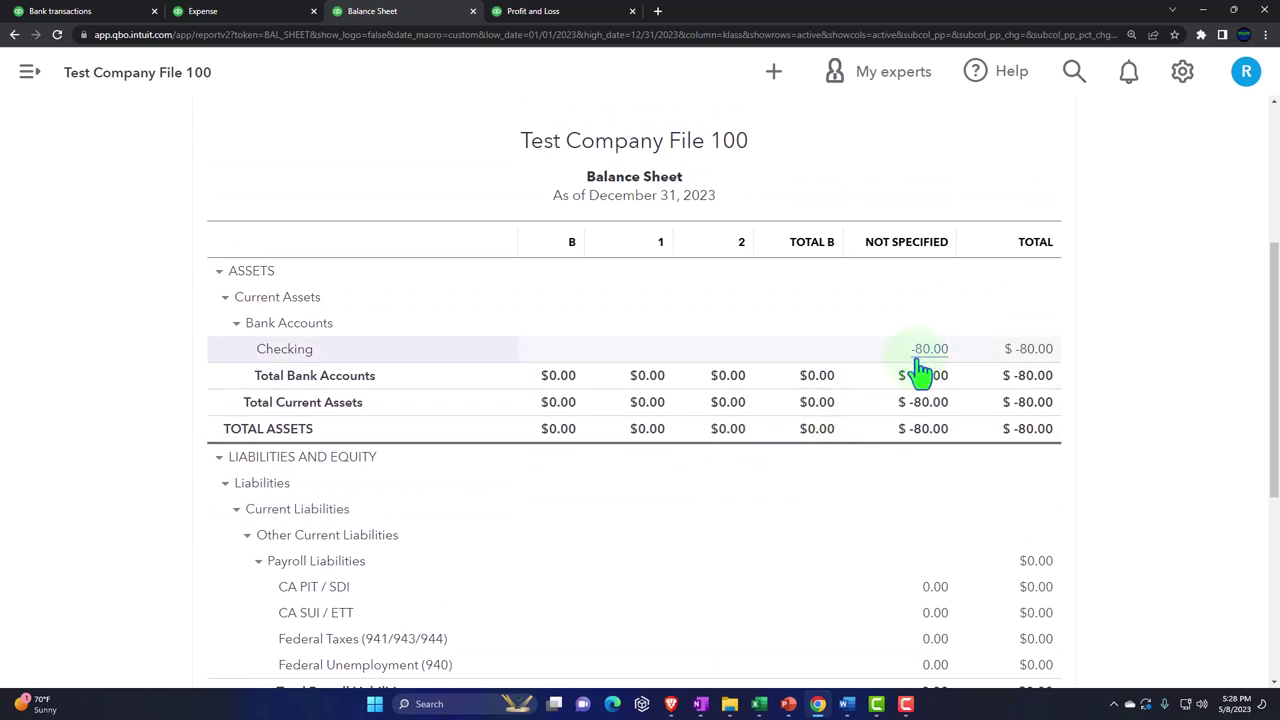
# Step: Run the Balance Sheet with columns displayed by Customers
pyautogui.scroll(3, 597, 437)
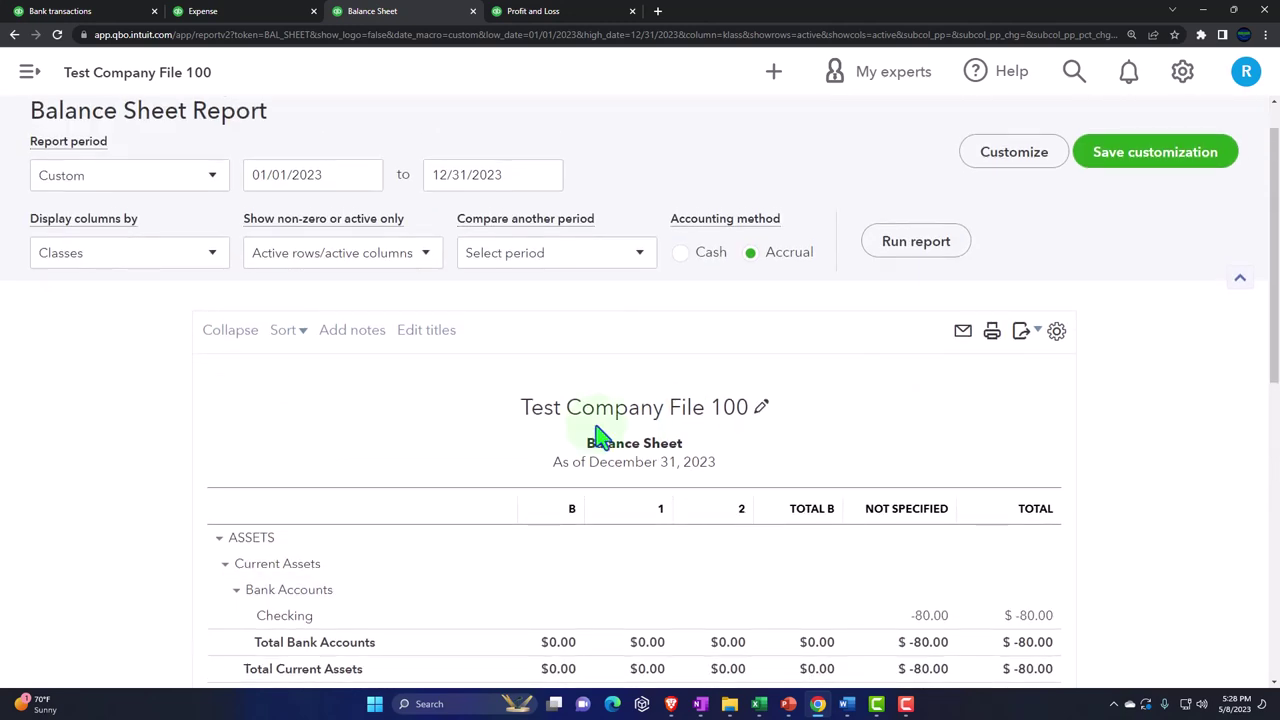
pyautogui.click(214, 258)
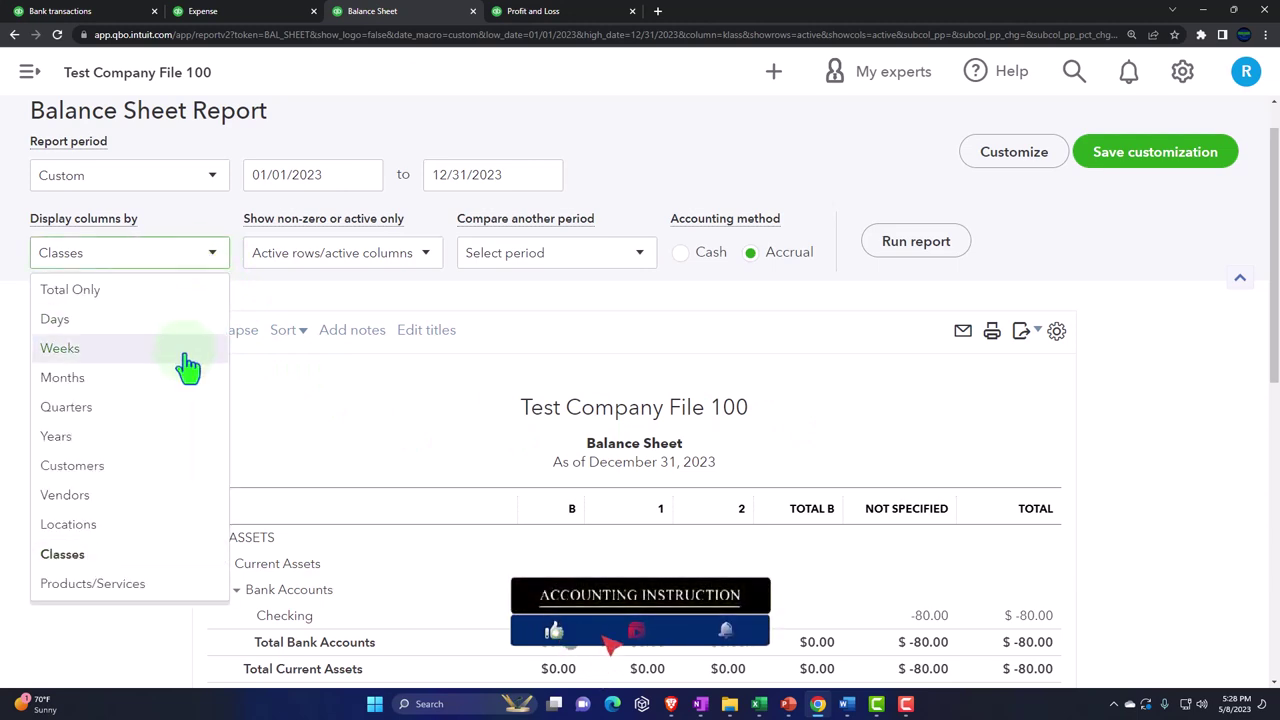
pyautogui.click(155, 465)
pyautogui.click(918, 245)
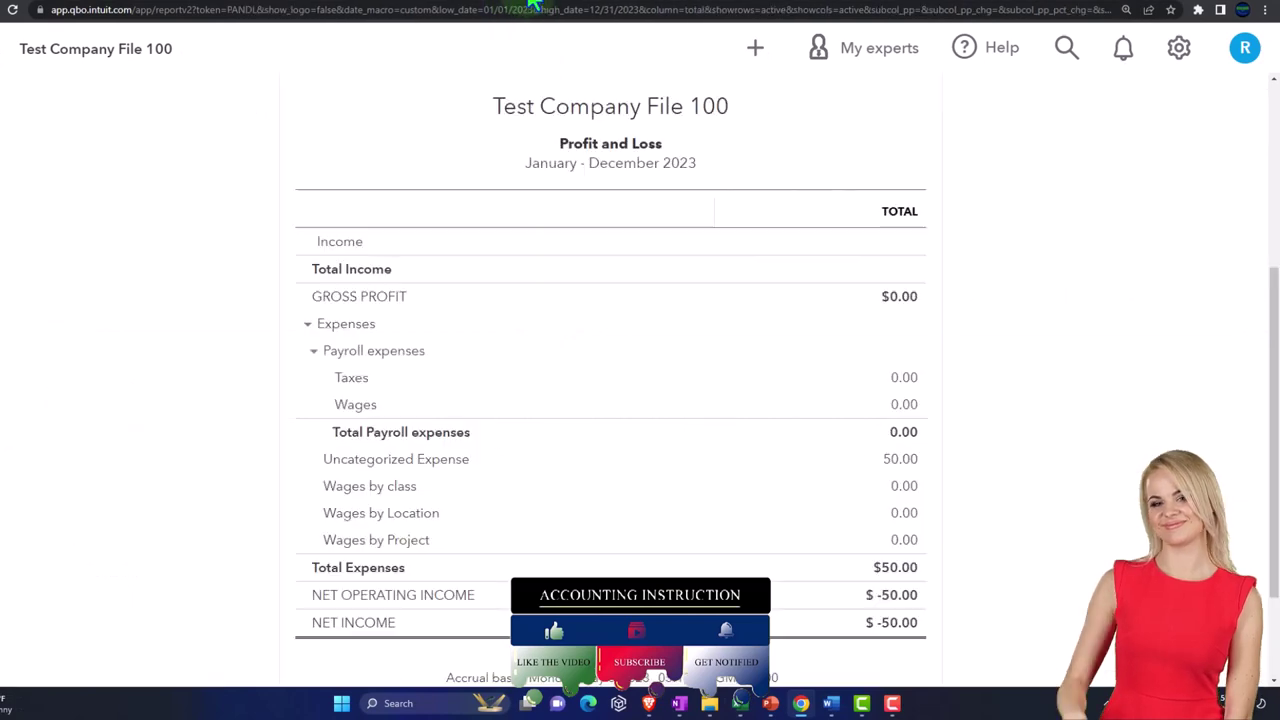
# Step: Switch to the Profit and Loss report, rerun it, and review the Utilities expense line
pyautogui.scroll(5, 429, 371)
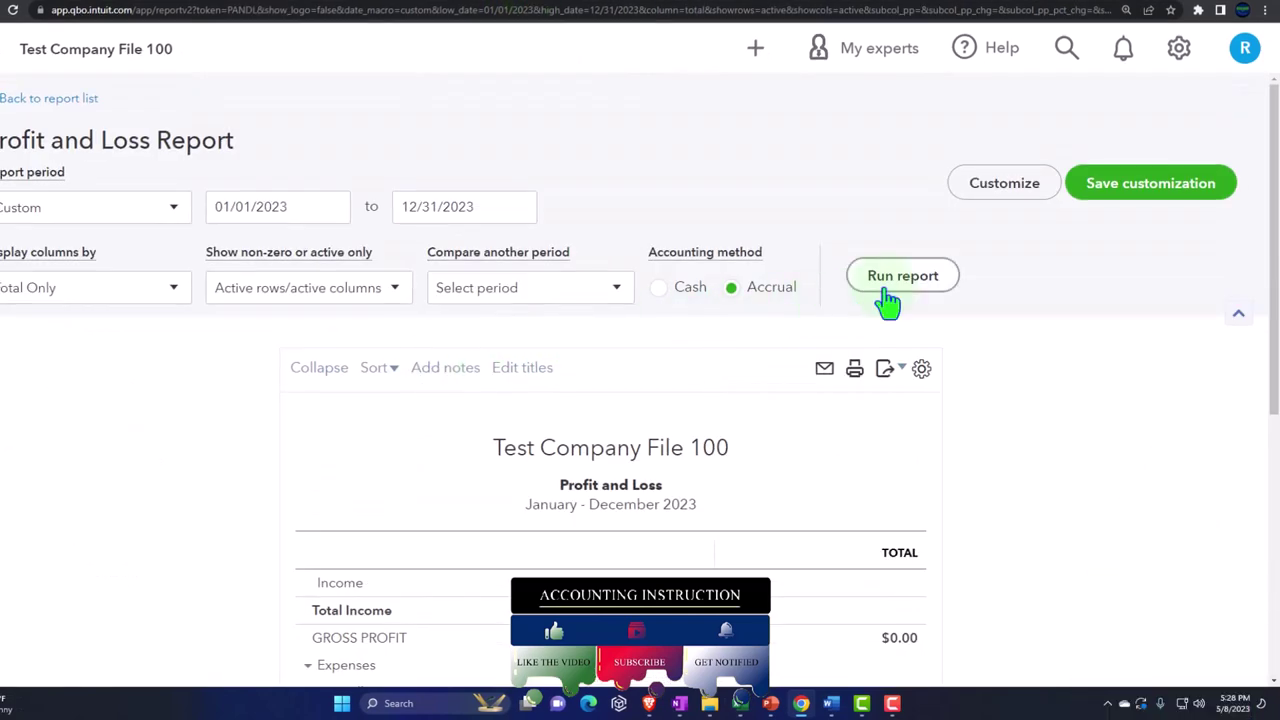
pyautogui.scroll(-3, 888, 300)
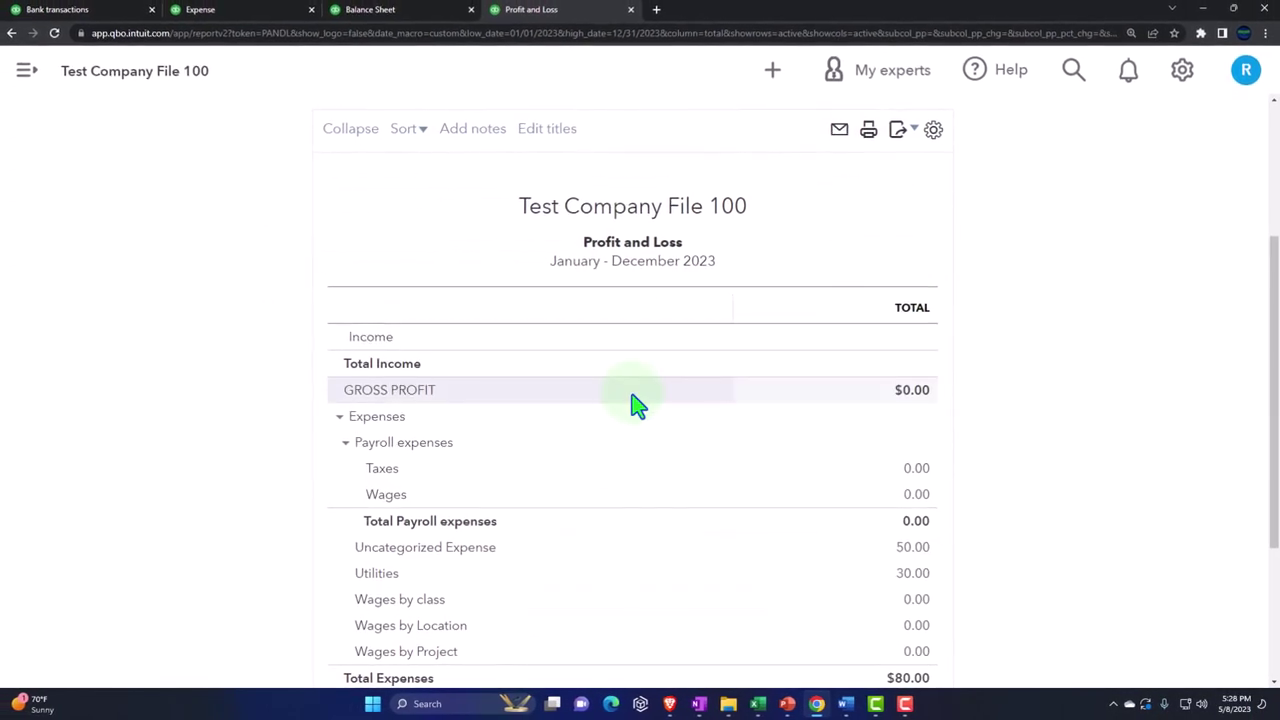
pyautogui.hotkey('ctrl', '+')
pyautogui.scroll(-1, 650, 430)
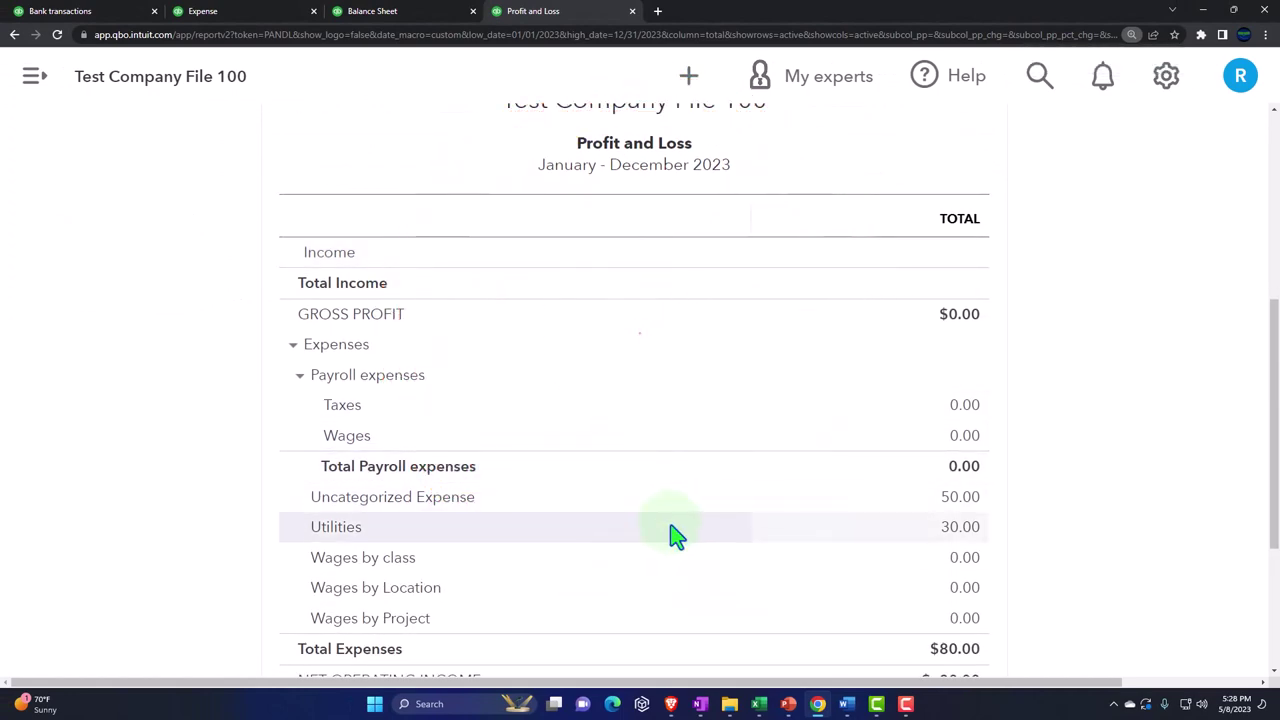
# Step: Run the Profit and Loss with columns displayed by Classes and check the Utilities amounts per class
pyautogui.scroll(5, 595, 530)
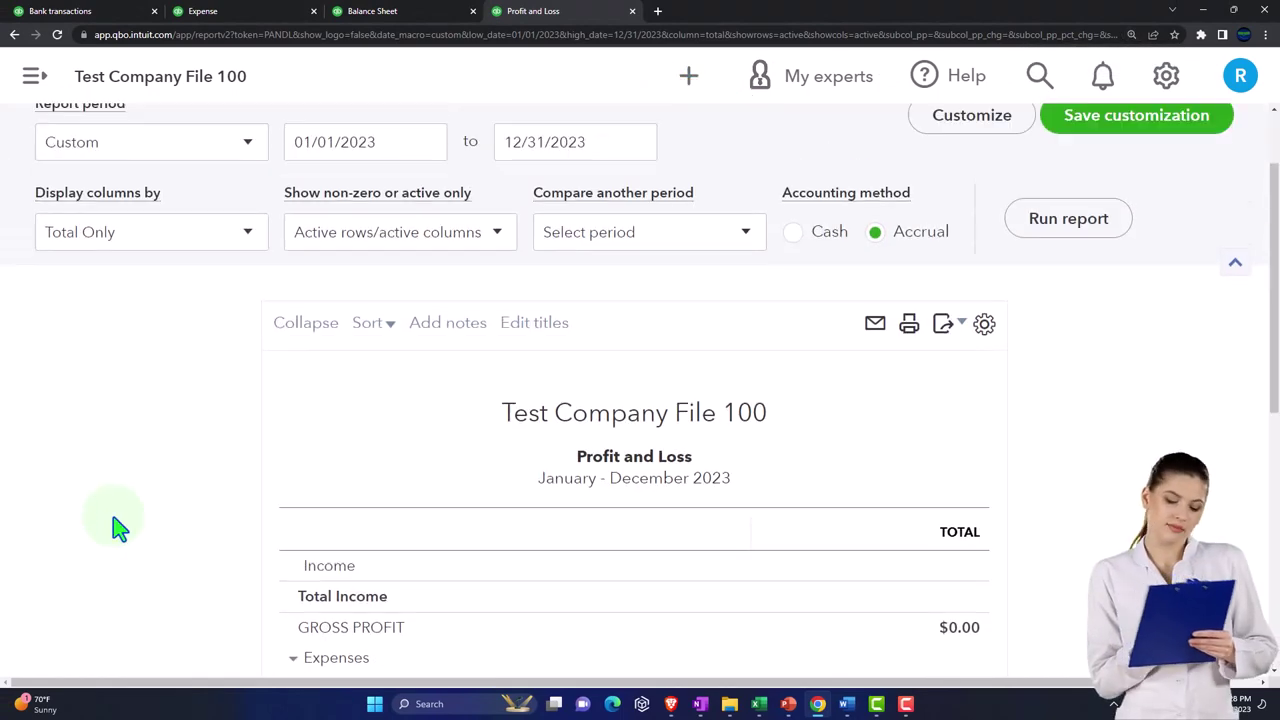
pyautogui.click(240, 352)
pyautogui.scroll(-4, 190, 514)
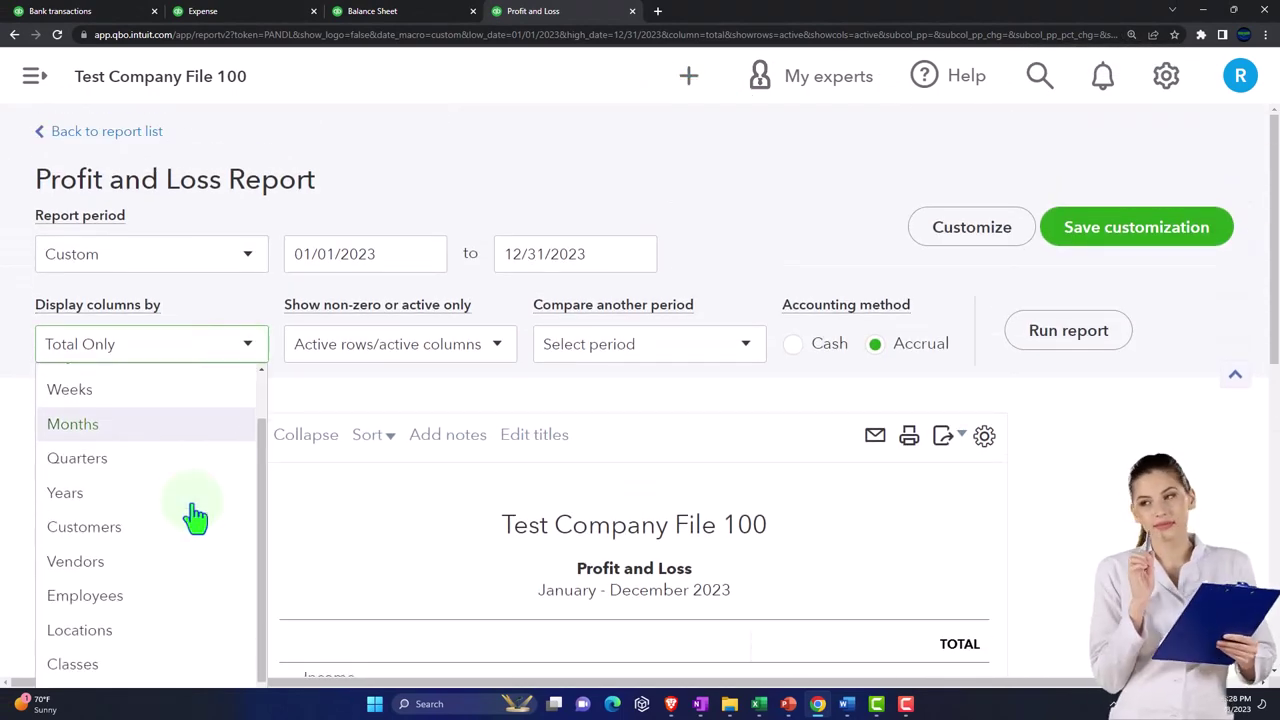
pyautogui.click(126, 594)
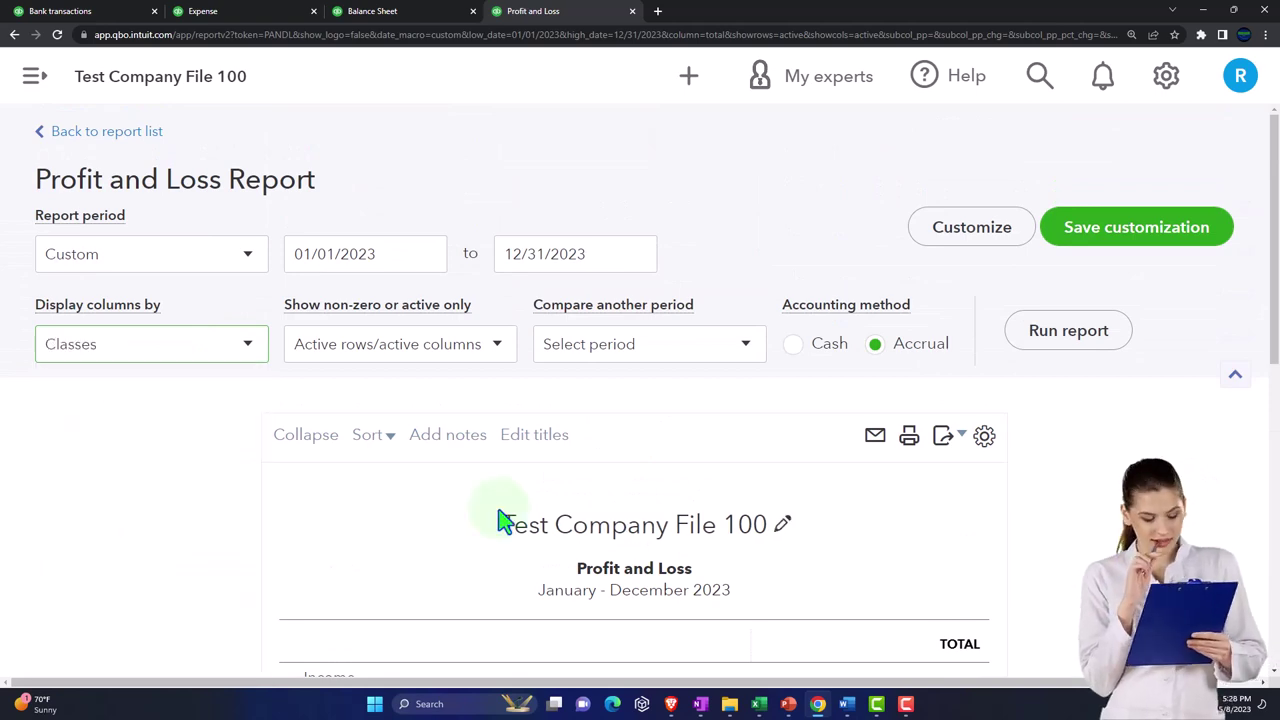
pyautogui.click(1095, 330)
pyautogui.scroll(-5, 1040, 400)
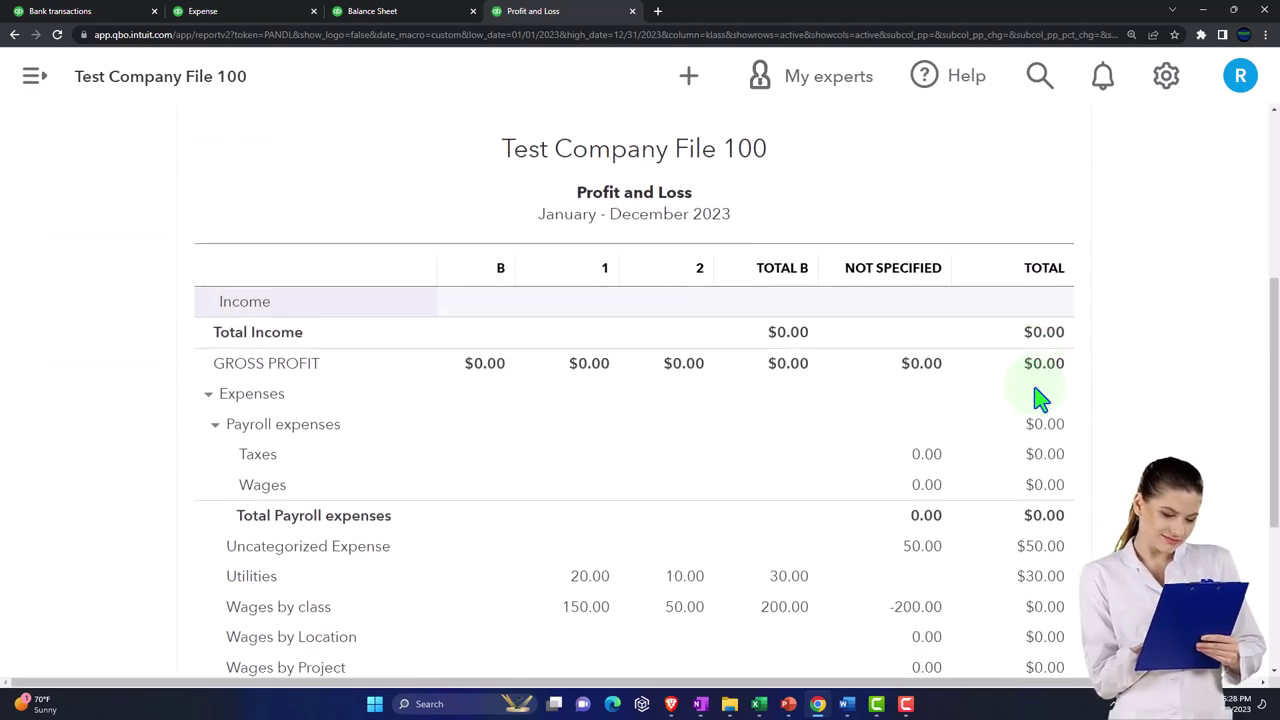
pyautogui.scroll(-1, 1040, 400)
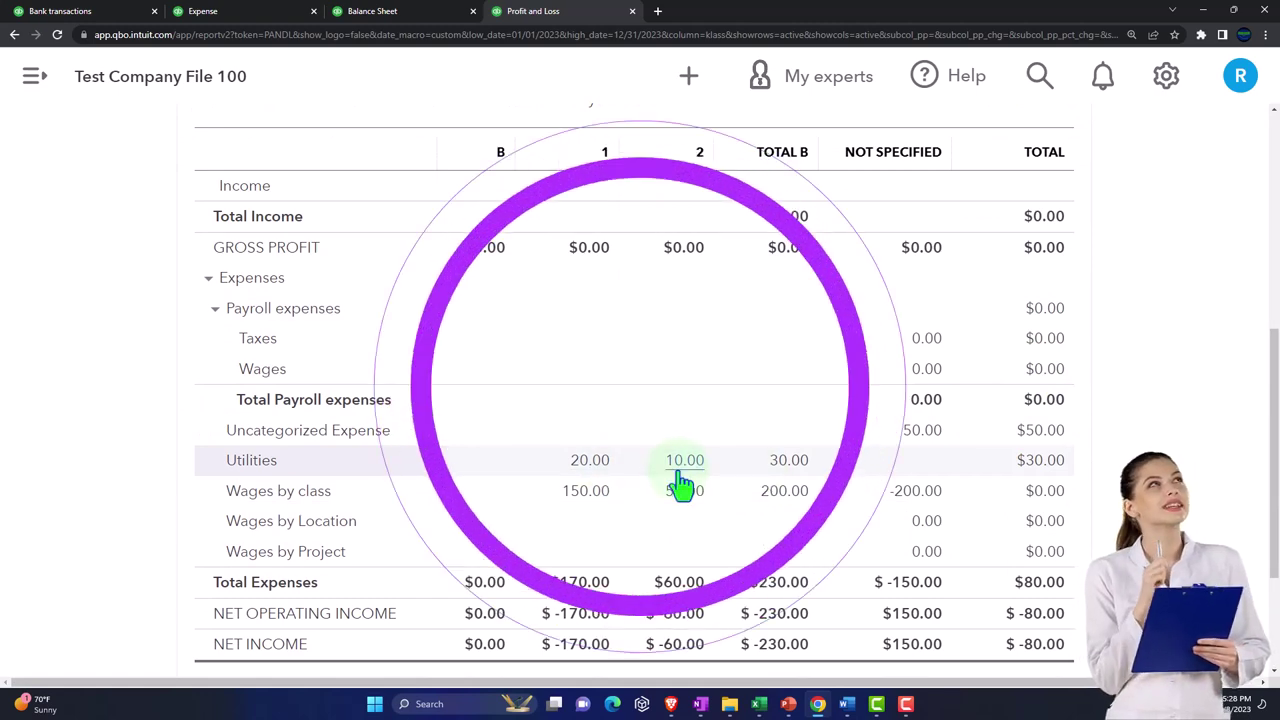
# Step: Run the Profit and Loss with columns displayed by Locations and check how Utilities is allocated per location
pyautogui.scroll(3, 417, 495)
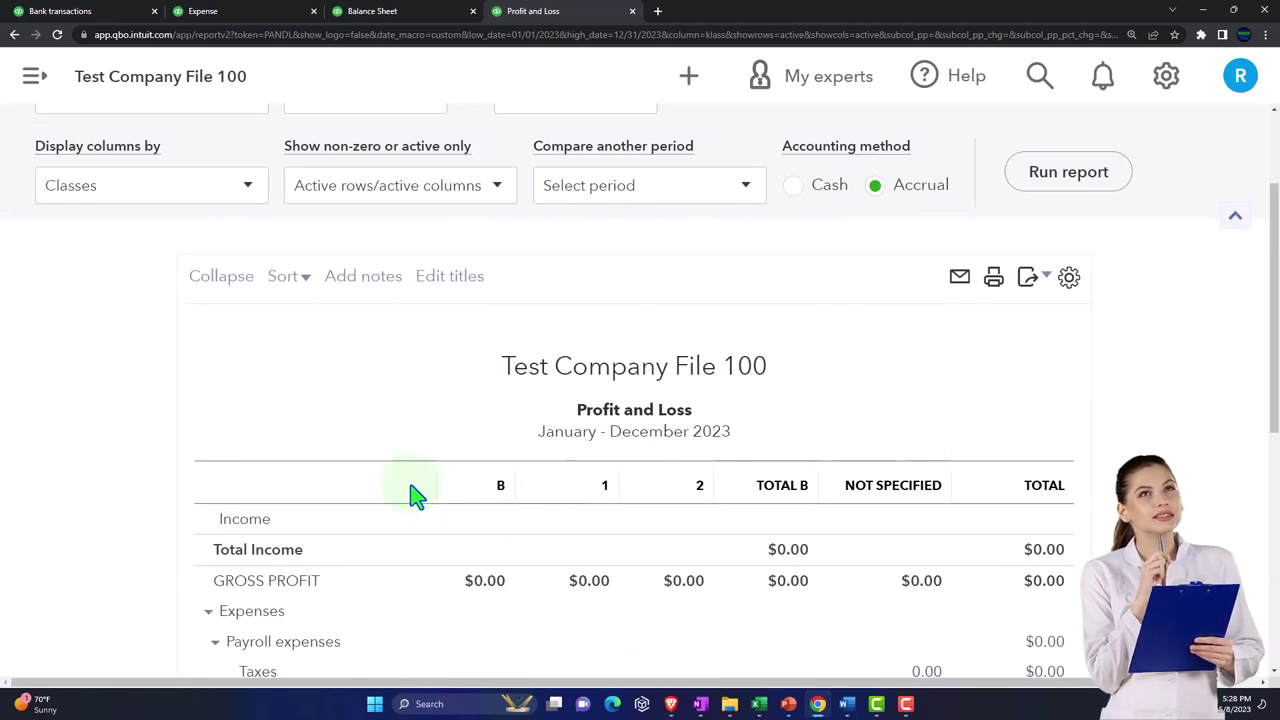
pyautogui.click(249, 193)
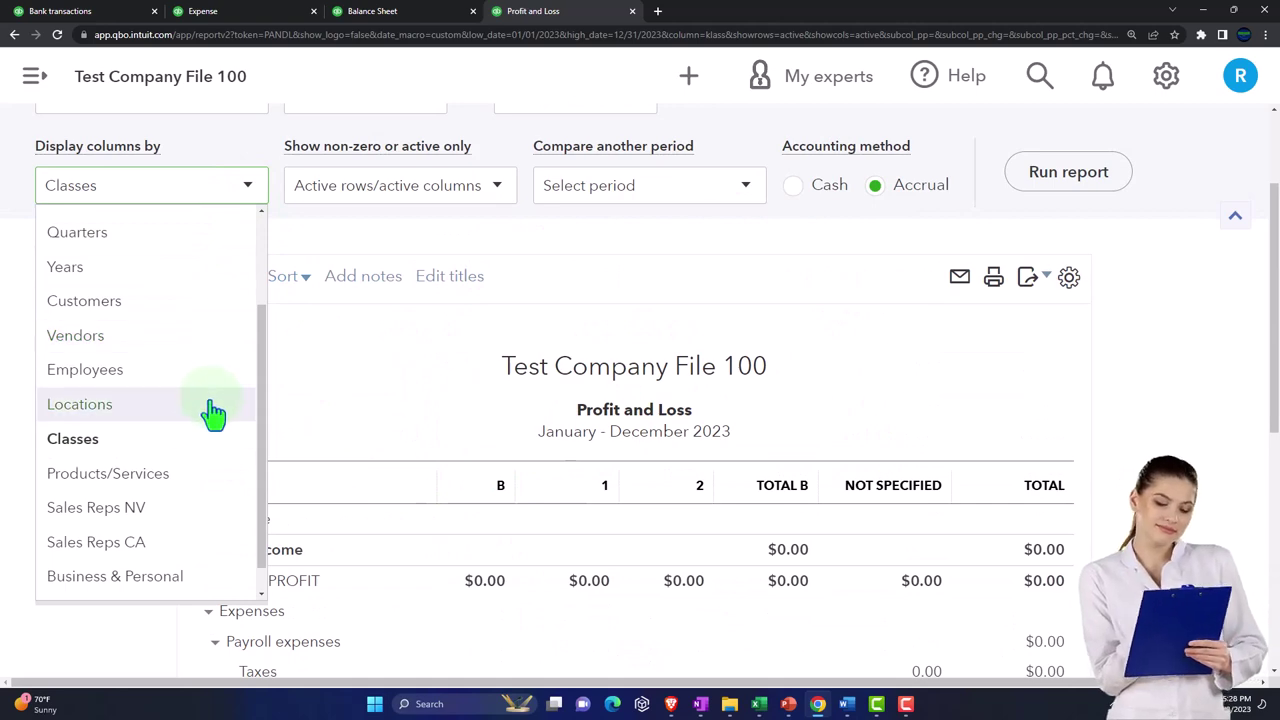
pyautogui.scroll(-1, 206, 437)
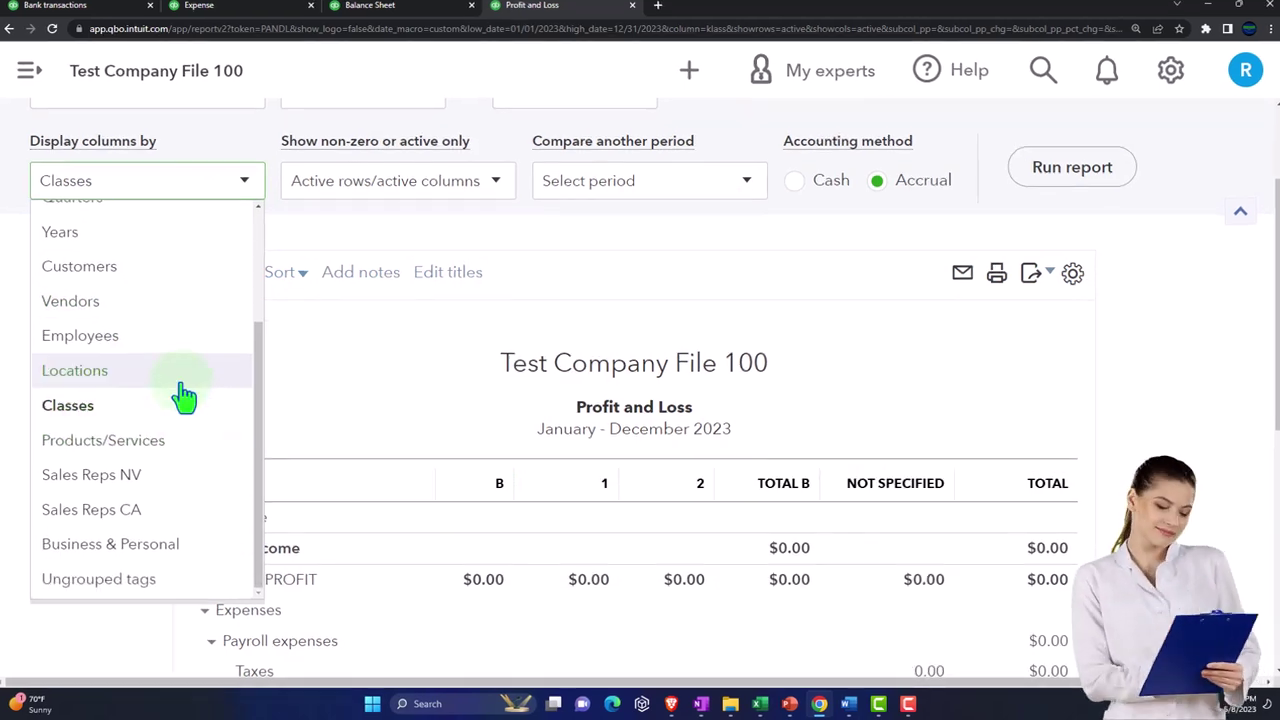
pyautogui.click(181, 383)
pyautogui.click(1066, 171)
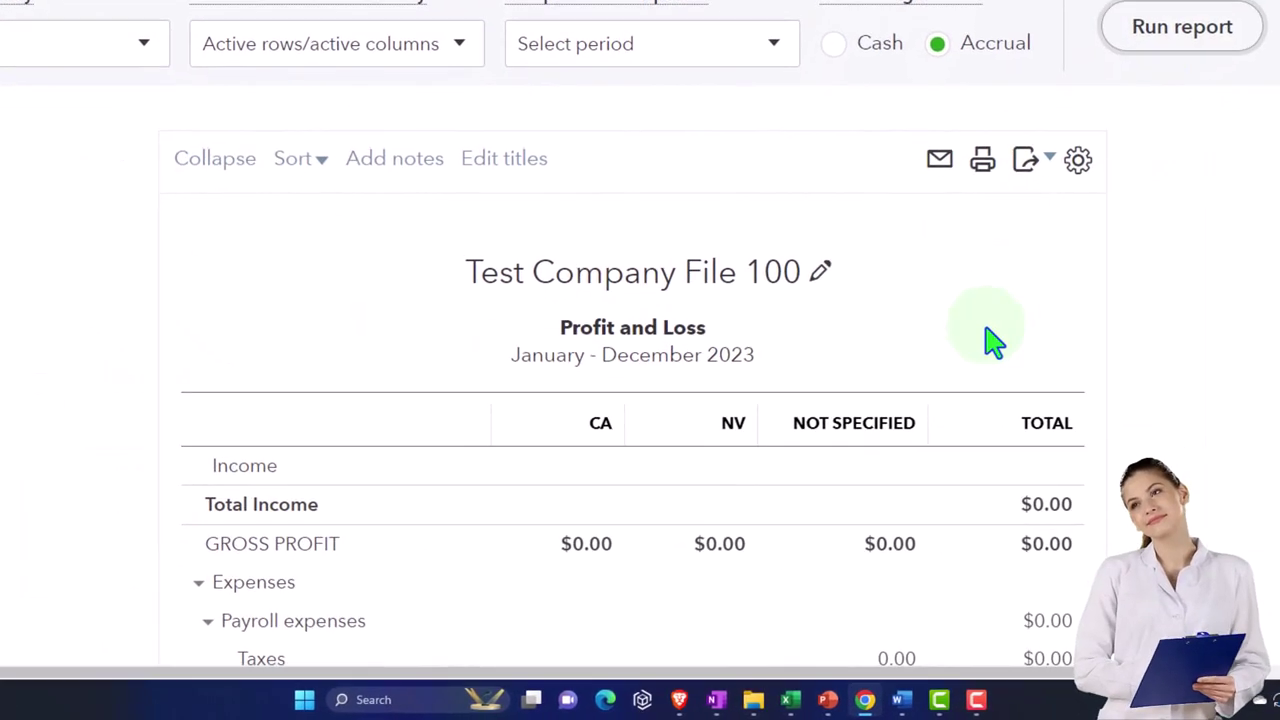
pyautogui.scroll(-5, 993, 340)
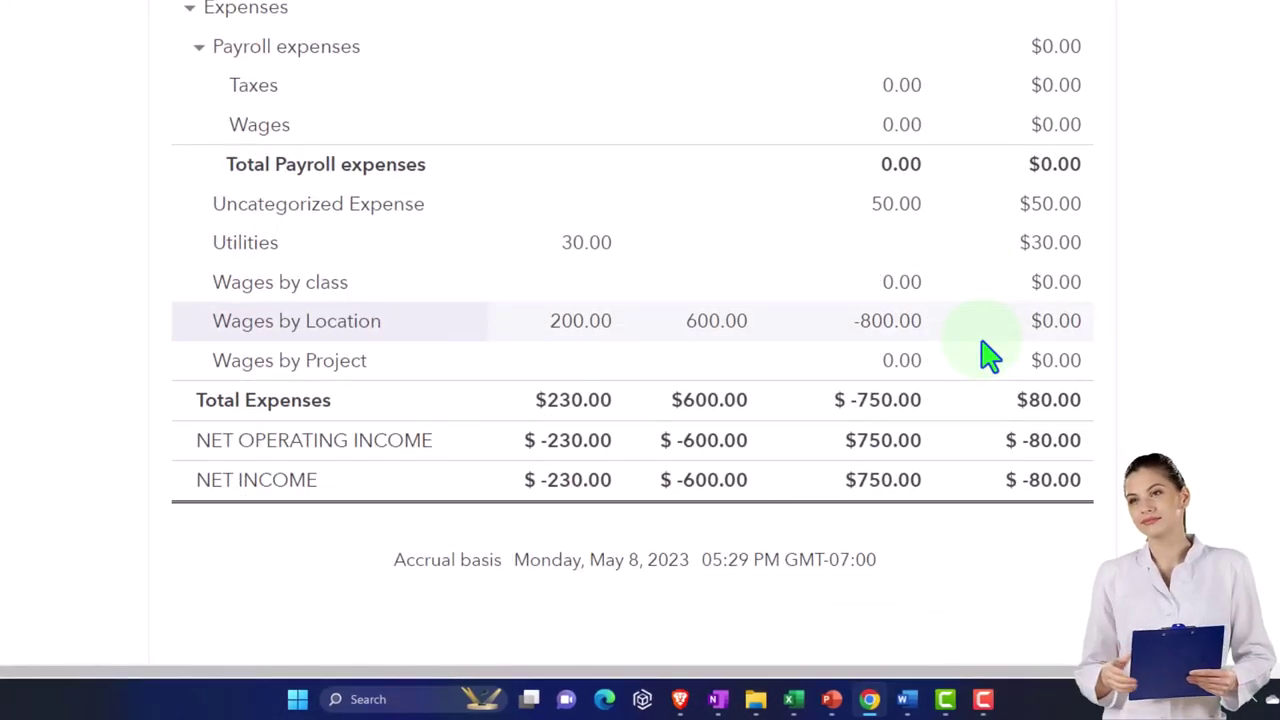
# Step: Open the column display choices for the Profit and Loss report
pyautogui.scroll(10, 140, 314)
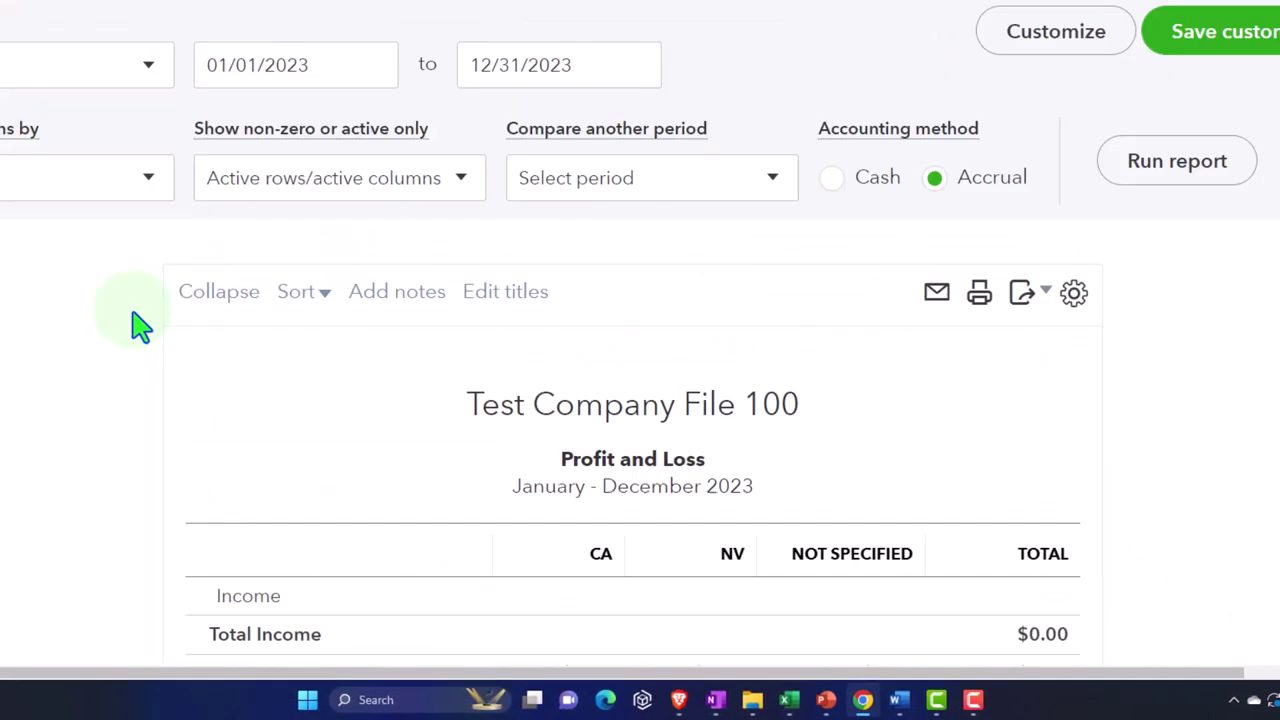
pyautogui.click(172, 273)
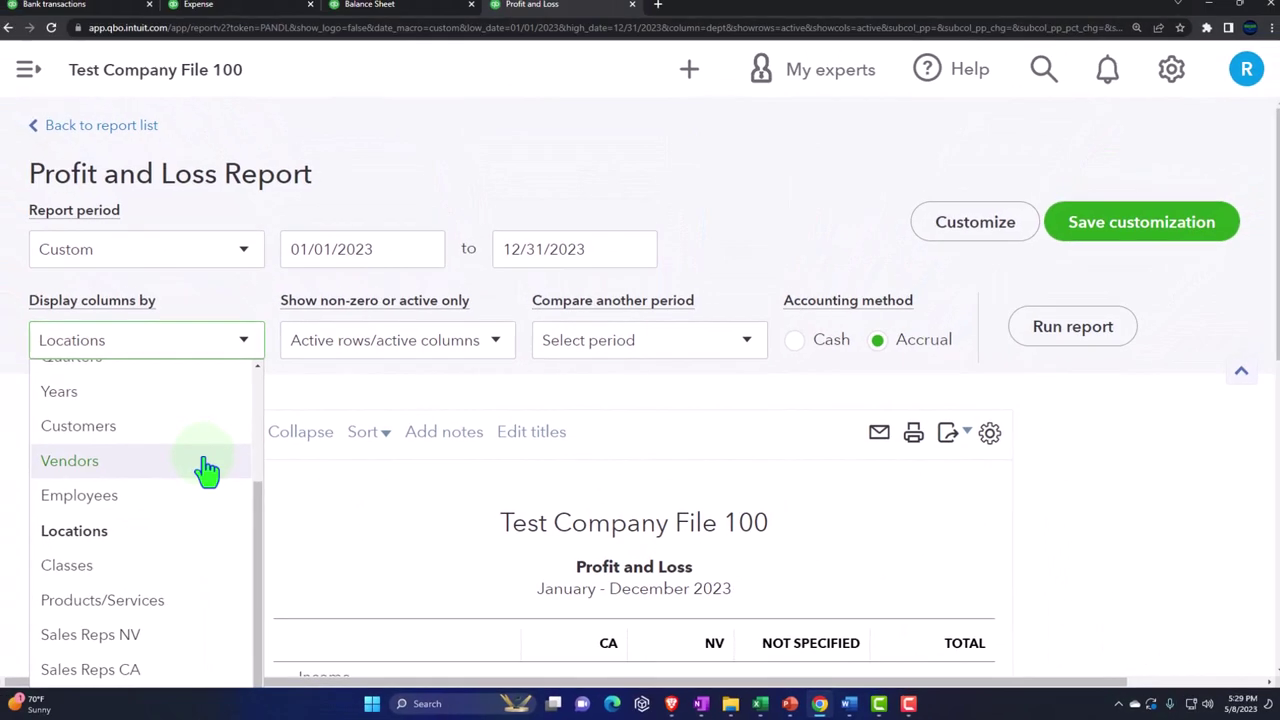
# Step: Display the Profit and Loss report columns by Customers and run the report
pyautogui.hotkey('ctrl', '-')
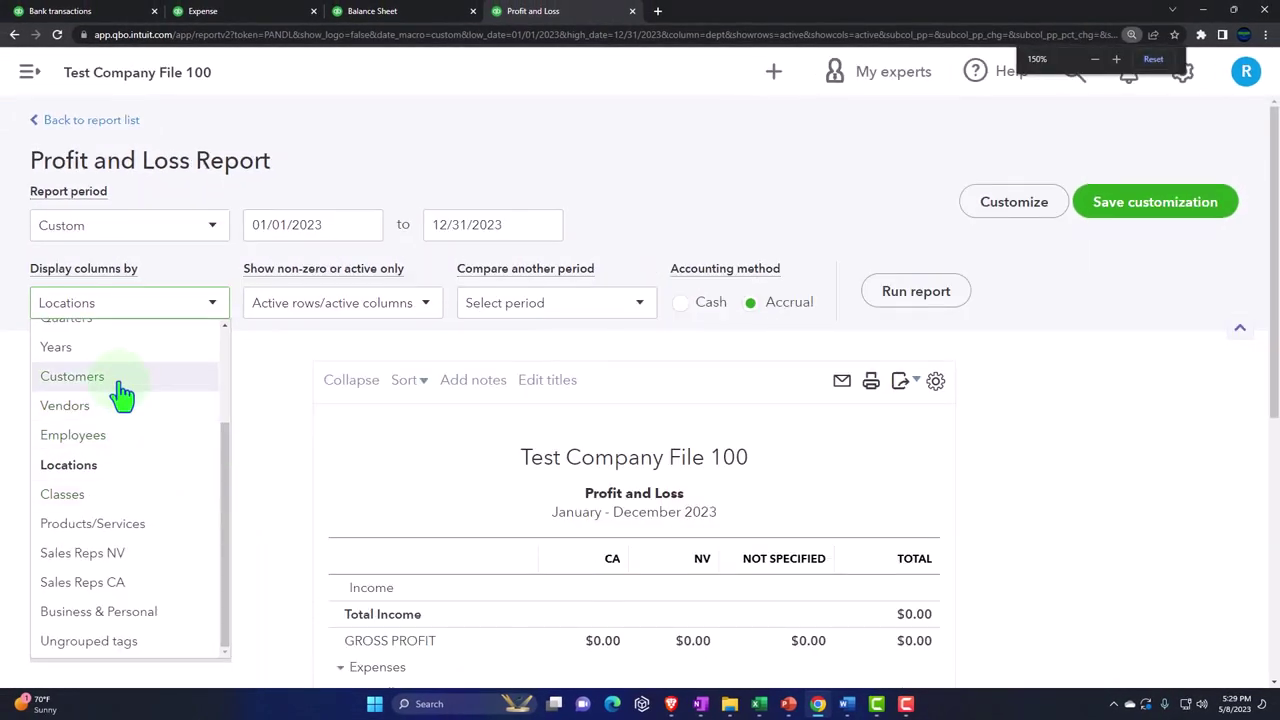
pyautogui.click(120, 377)
pyautogui.click(916, 291)
pyautogui.scroll(-2, 920, 291)
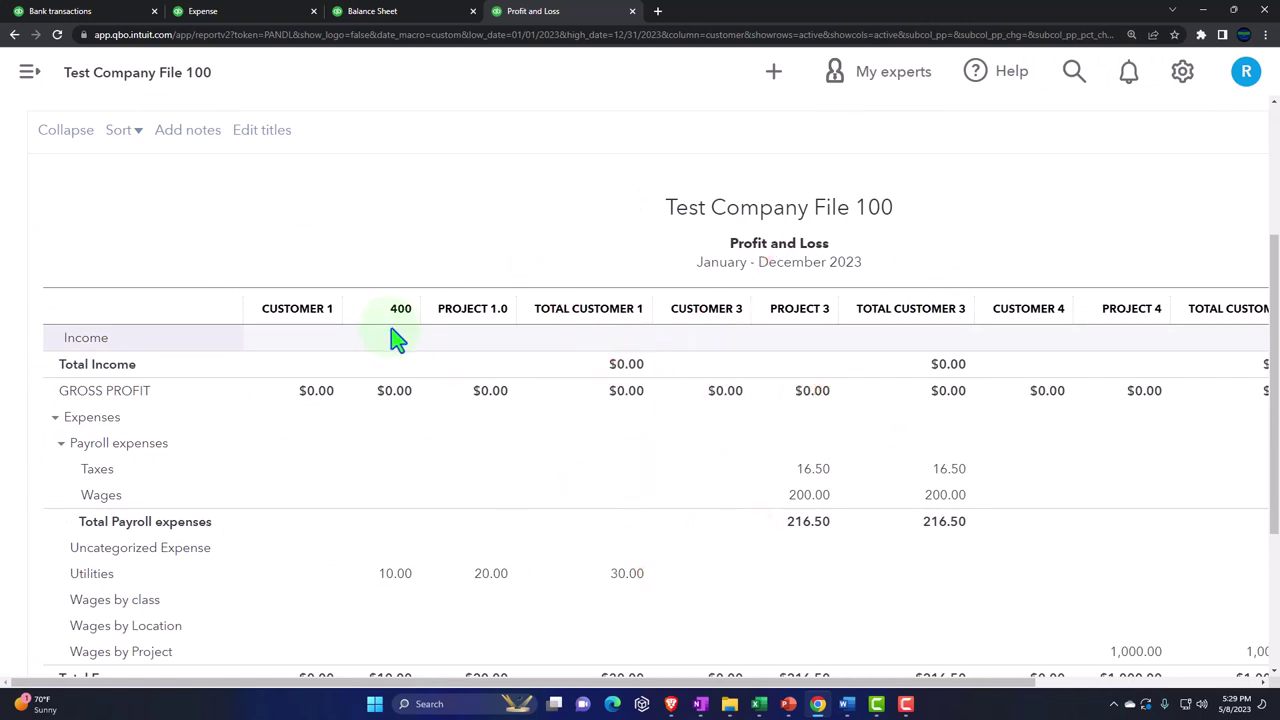
pyautogui.scroll(2, 397, 340)
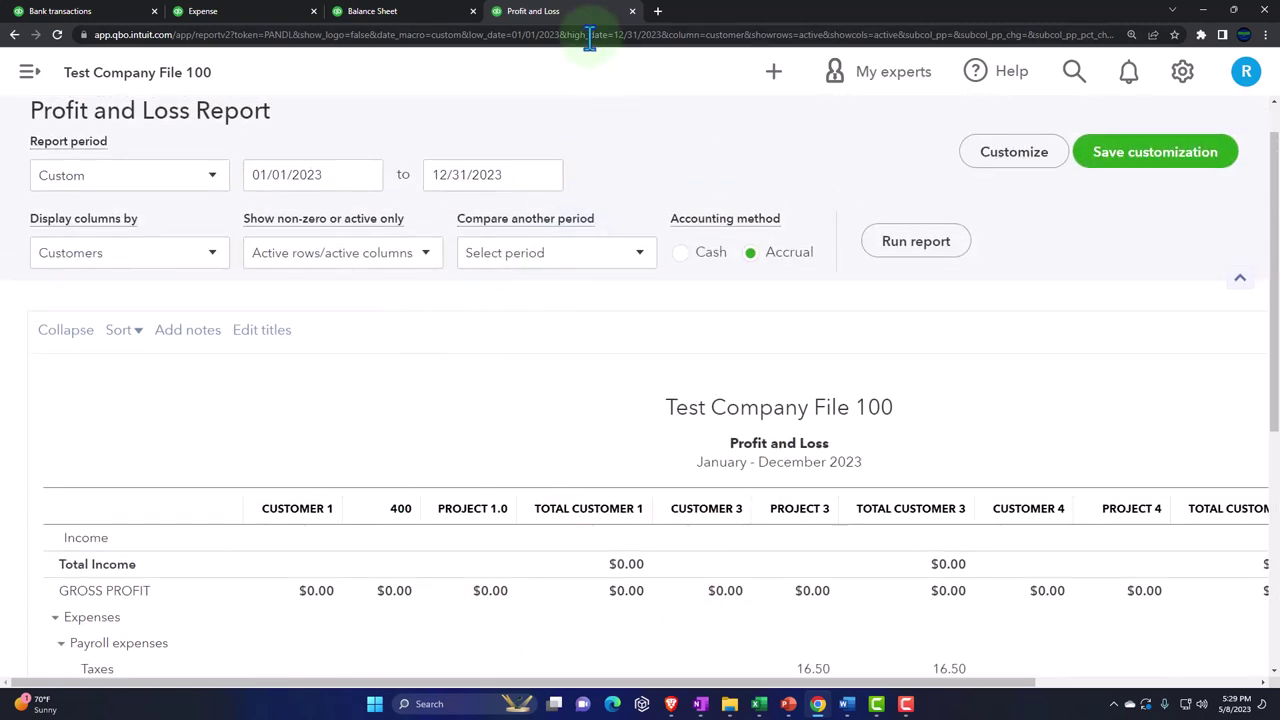
# Step: Duplicate the report's browser tab, go to the banking Tags list there, and run the report for the Business & Personal tag group
pyautogui.rightClick(585, 22)
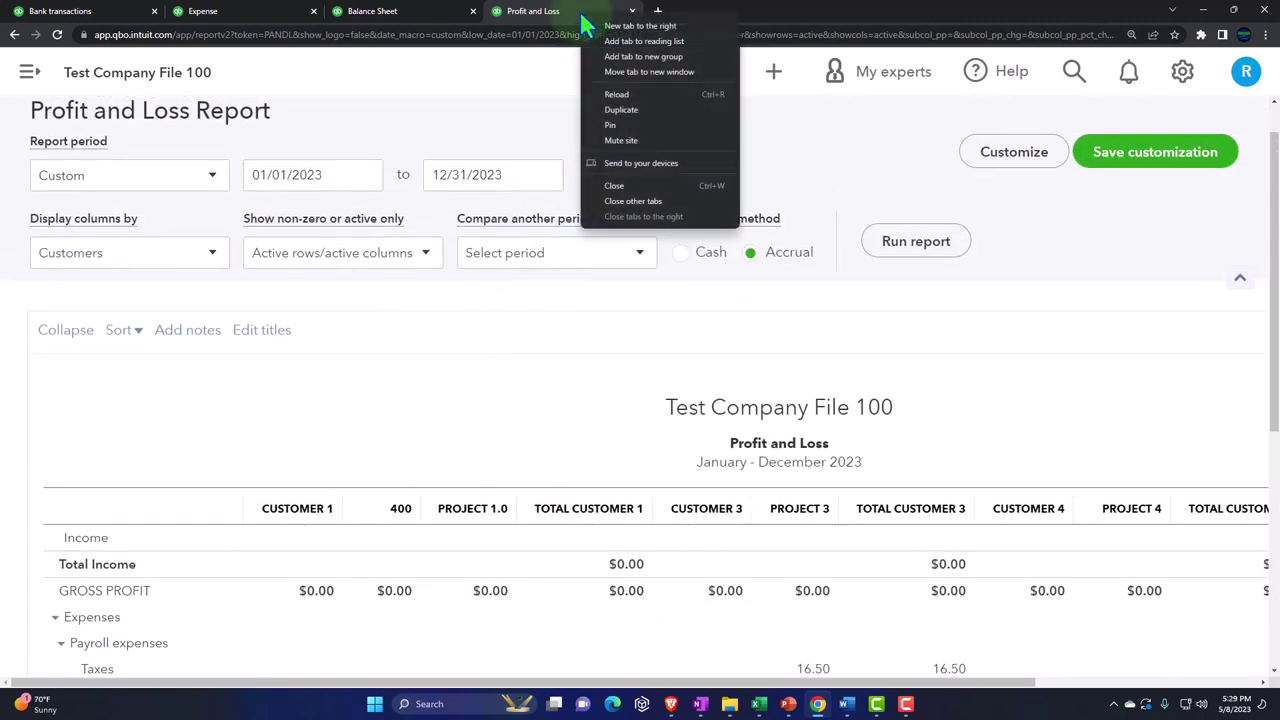
pyautogui.click(632, 111)
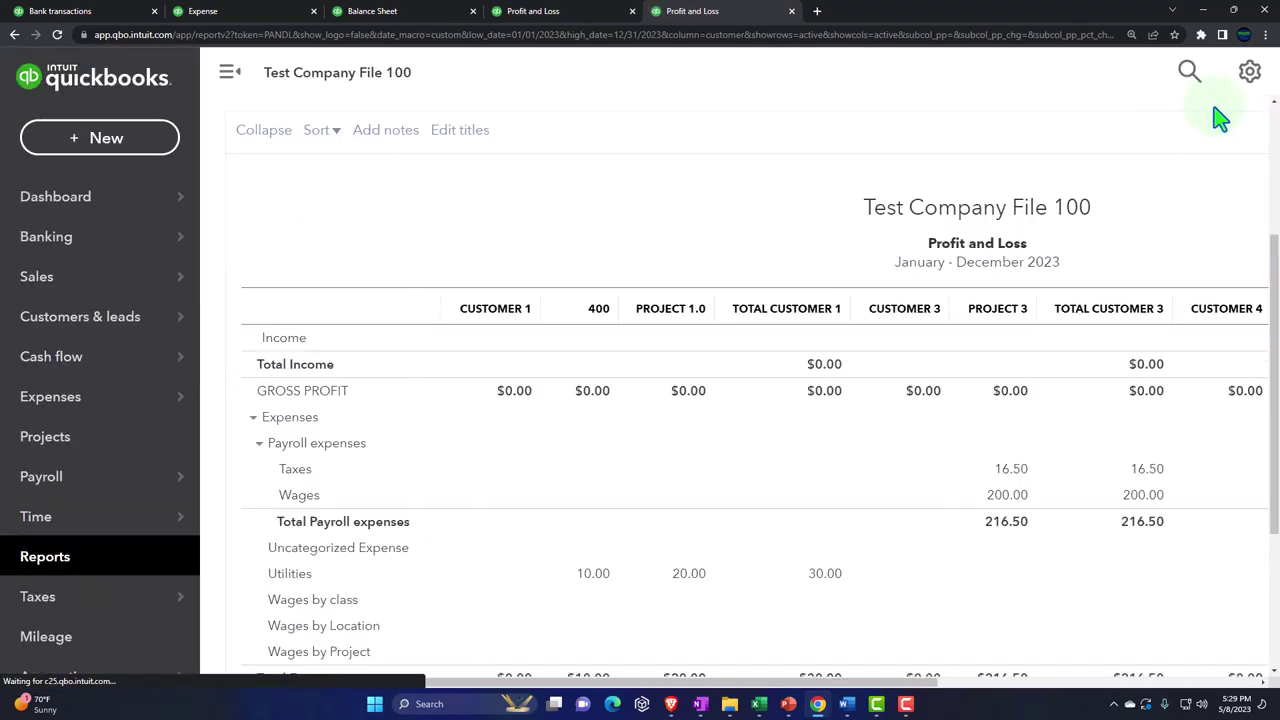
pyautogui.click(57, 252)
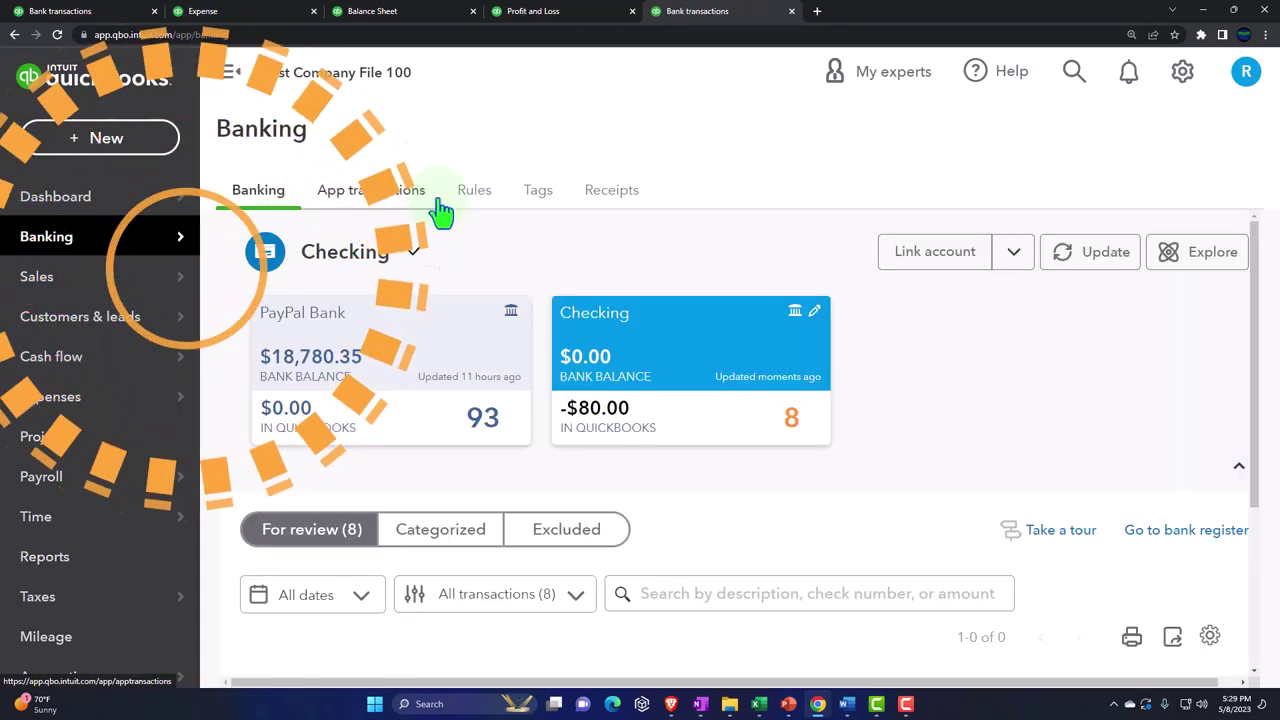
pyautogui.click(536, 200)
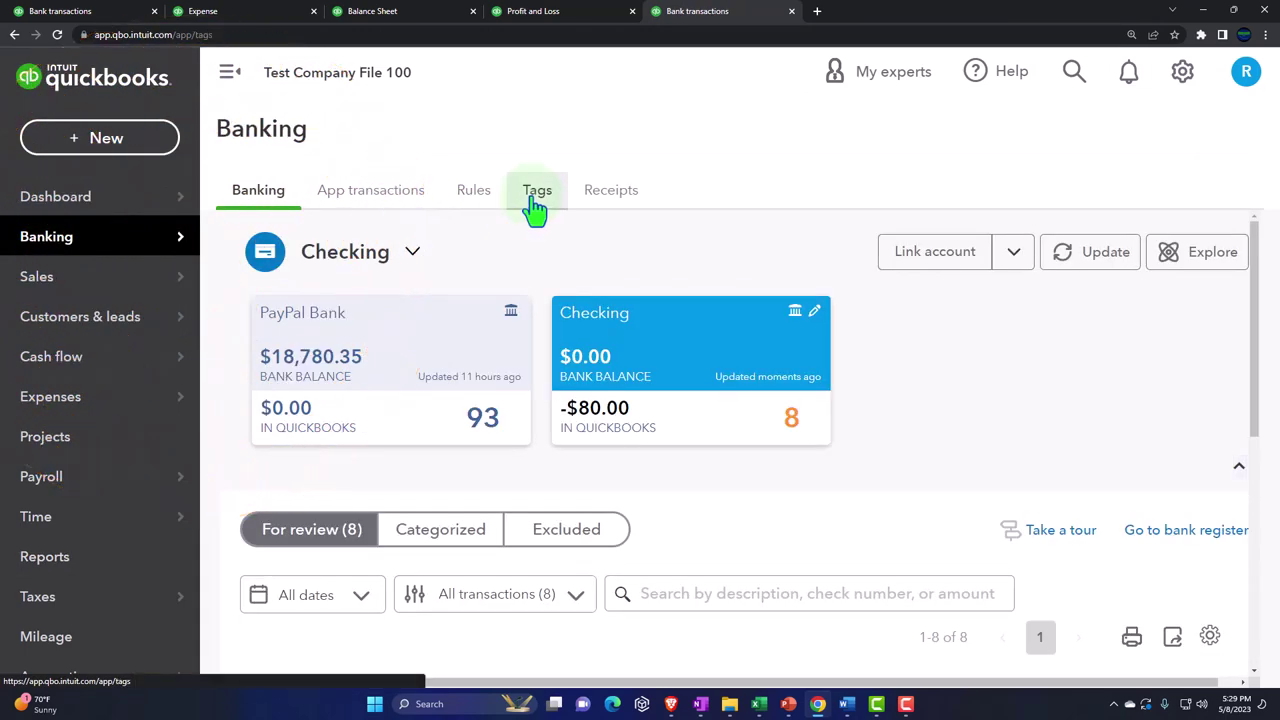
pyautogui.click(531, 303)
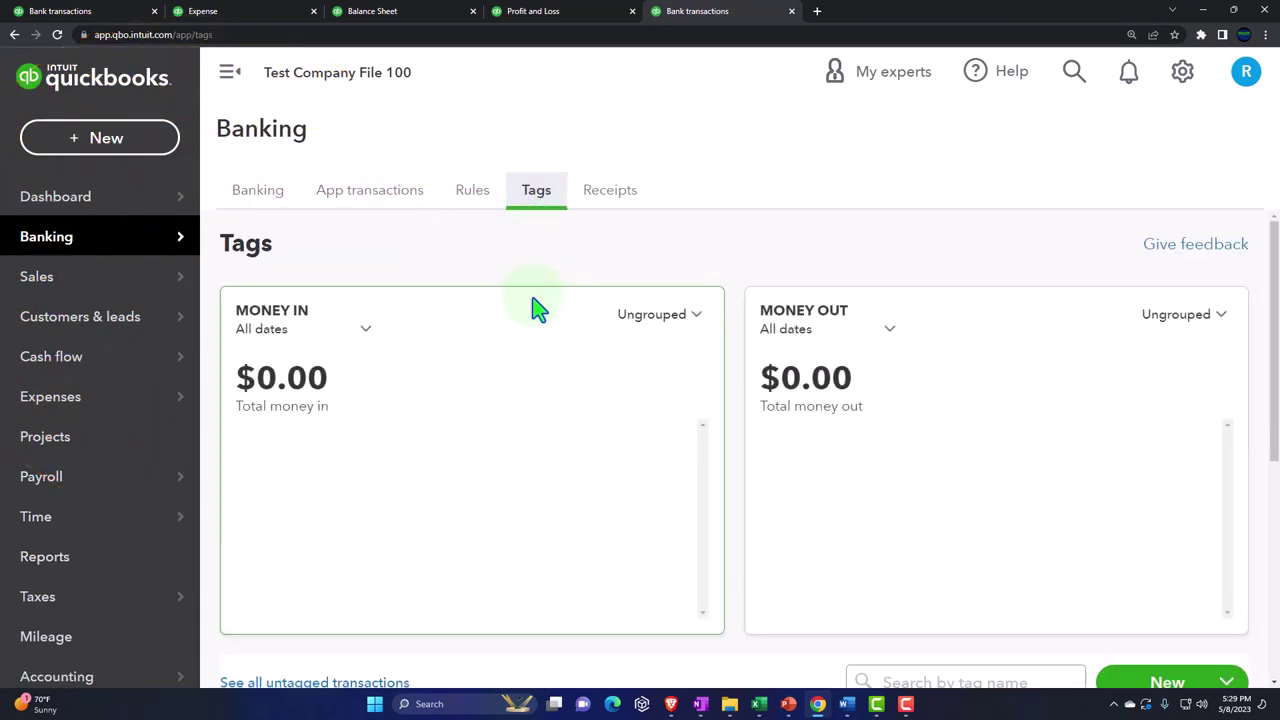
pyautogui.scroll(-4, 531, 305)
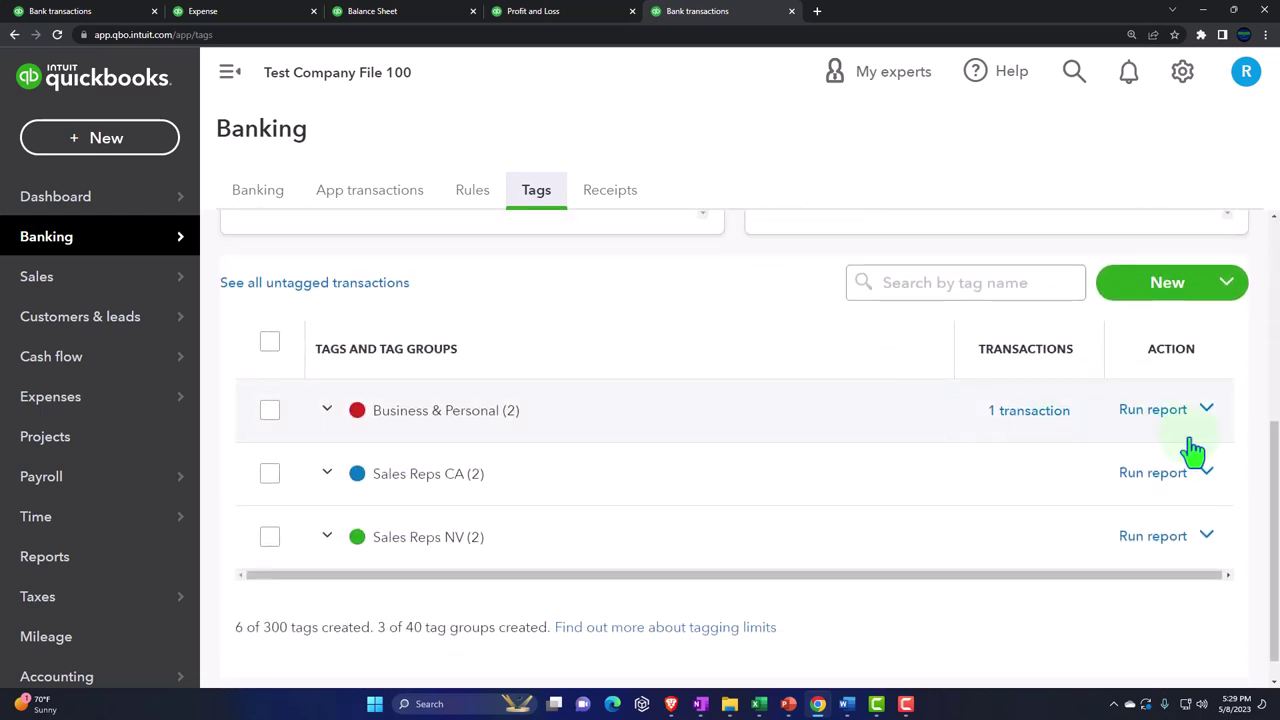
pyautogui.click(1185, 418)
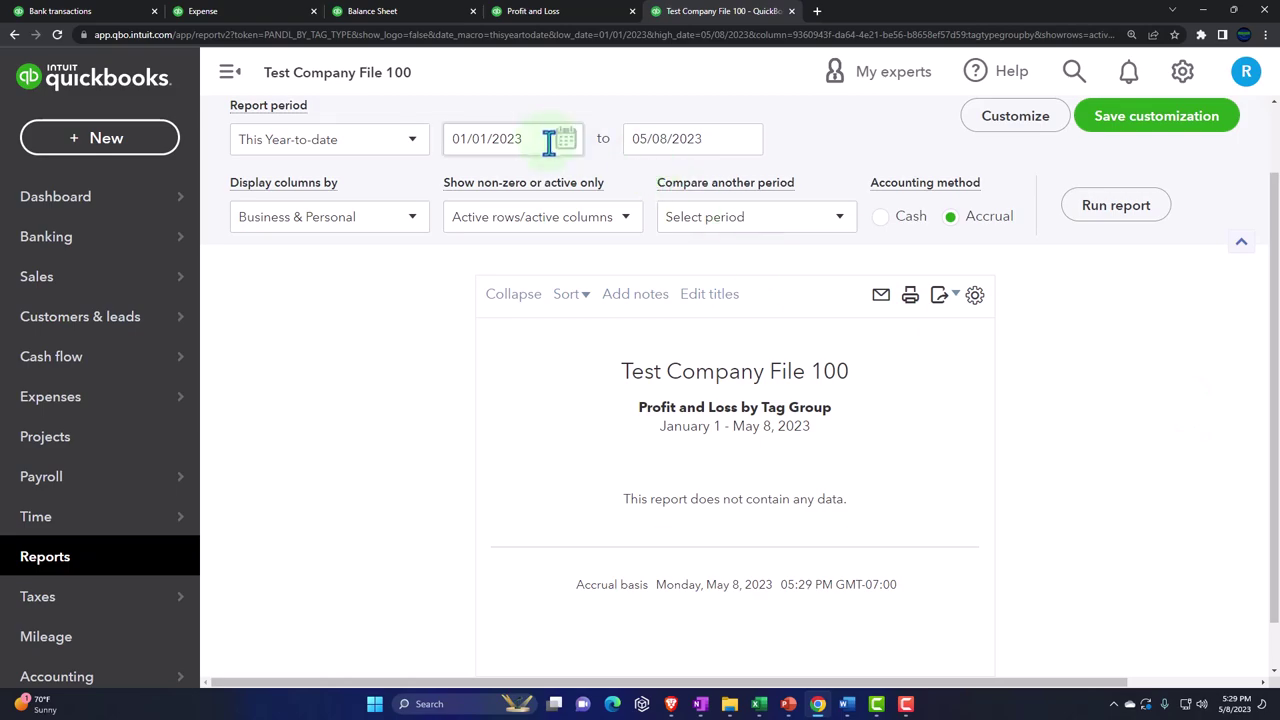
# Step: Set the tag group report's period to 01/01/2023 through 12/31/2023 and run it
pyautogui.write('01012023')
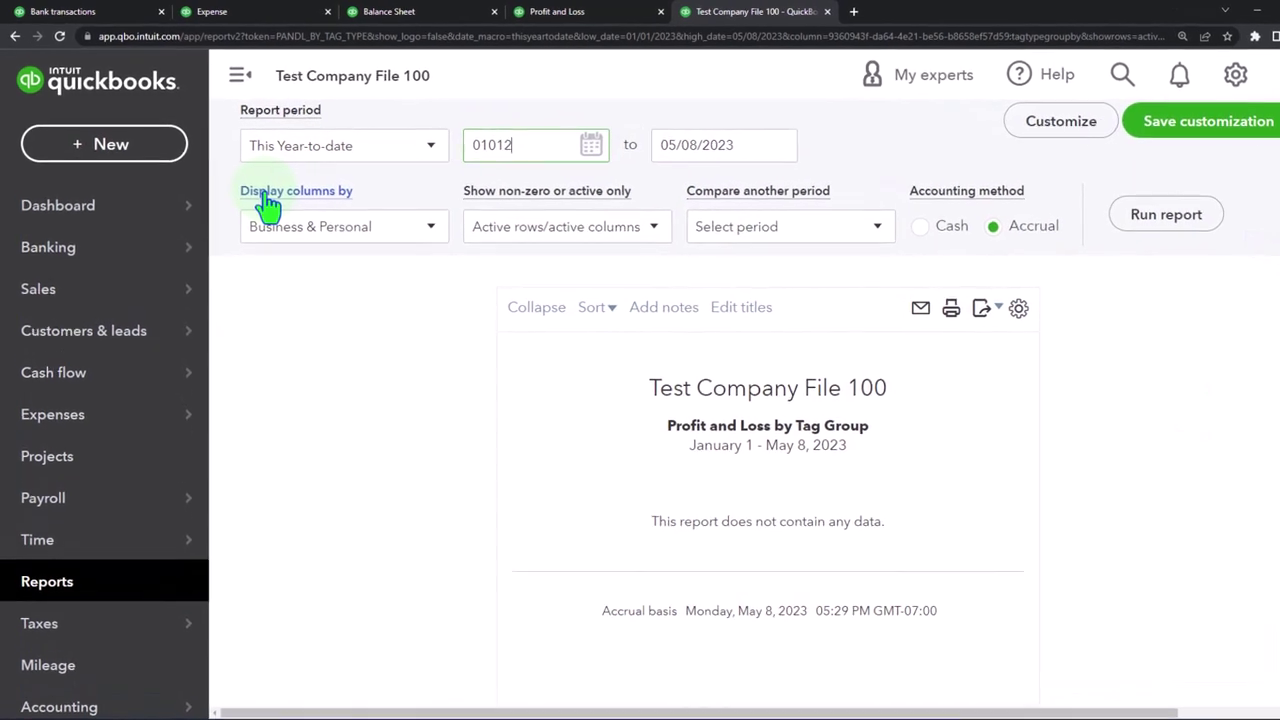
pyautogui.press('Tab')
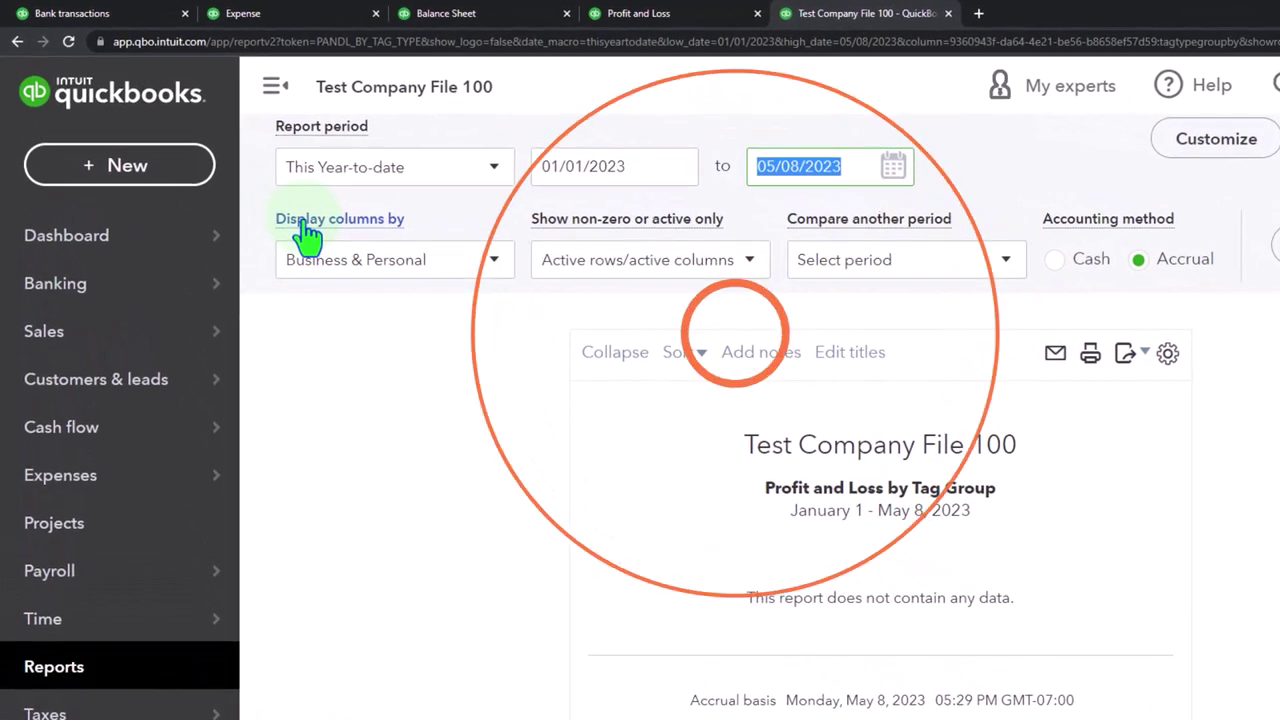
pyautogui.write('12312023')
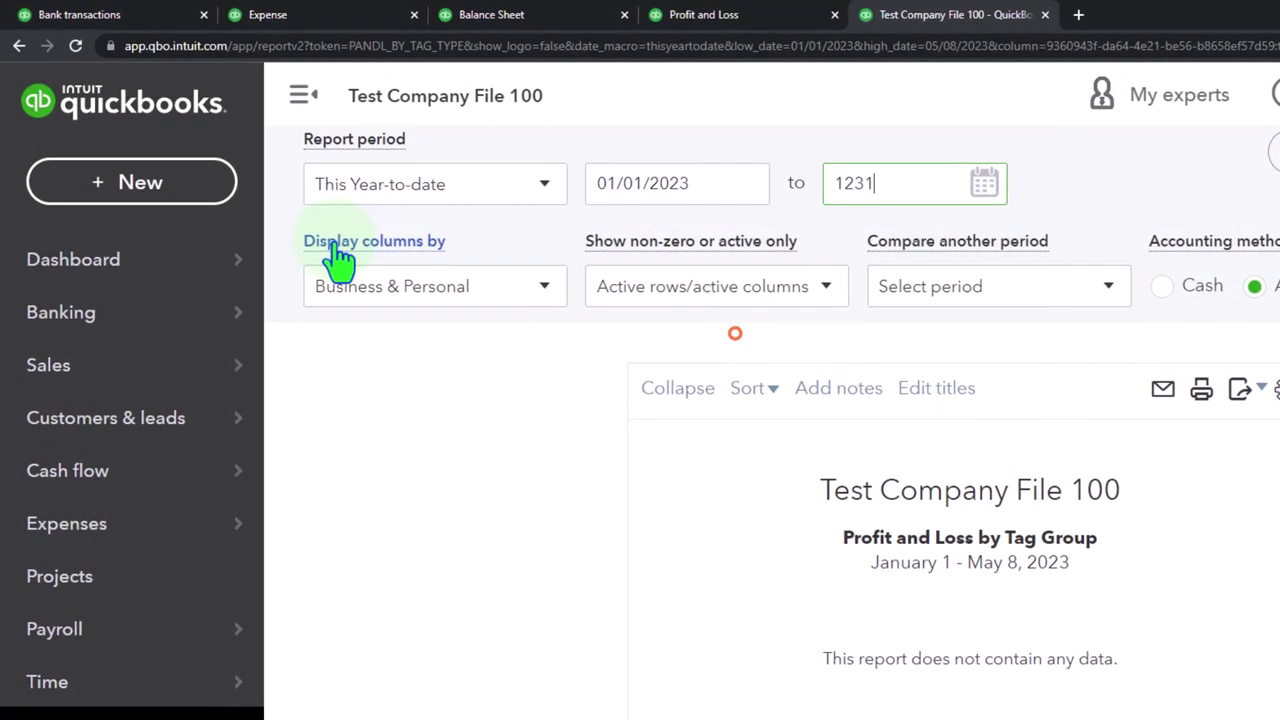
pyautogui.press('Tab')
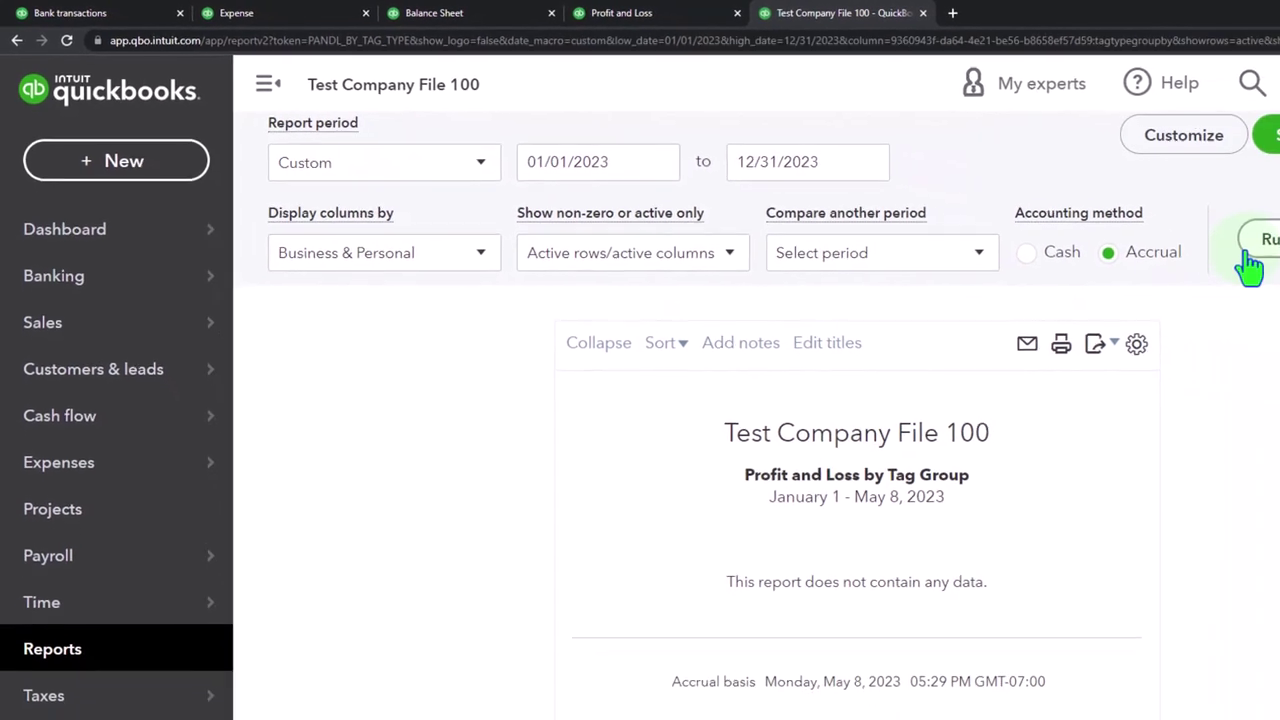
pyautogui.click(1250, 255)
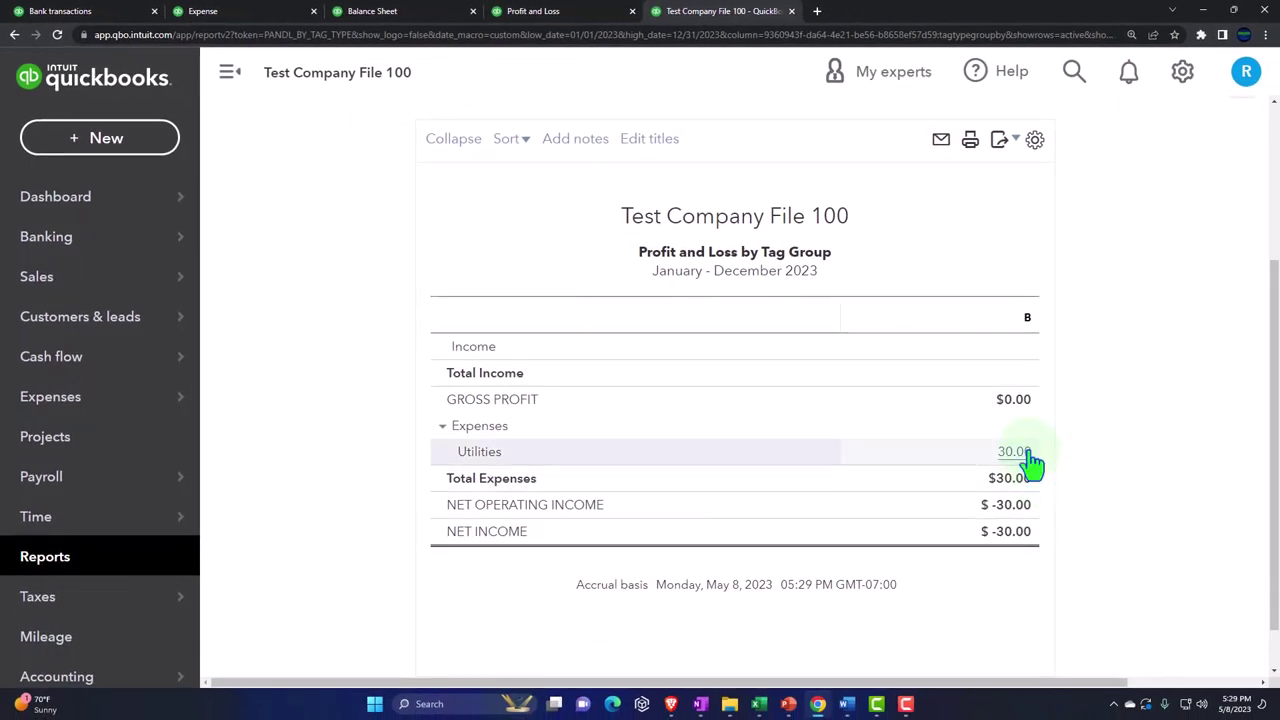
# Step: Return to the open expense form and close it without saving
pyautogui.click(261, 14)
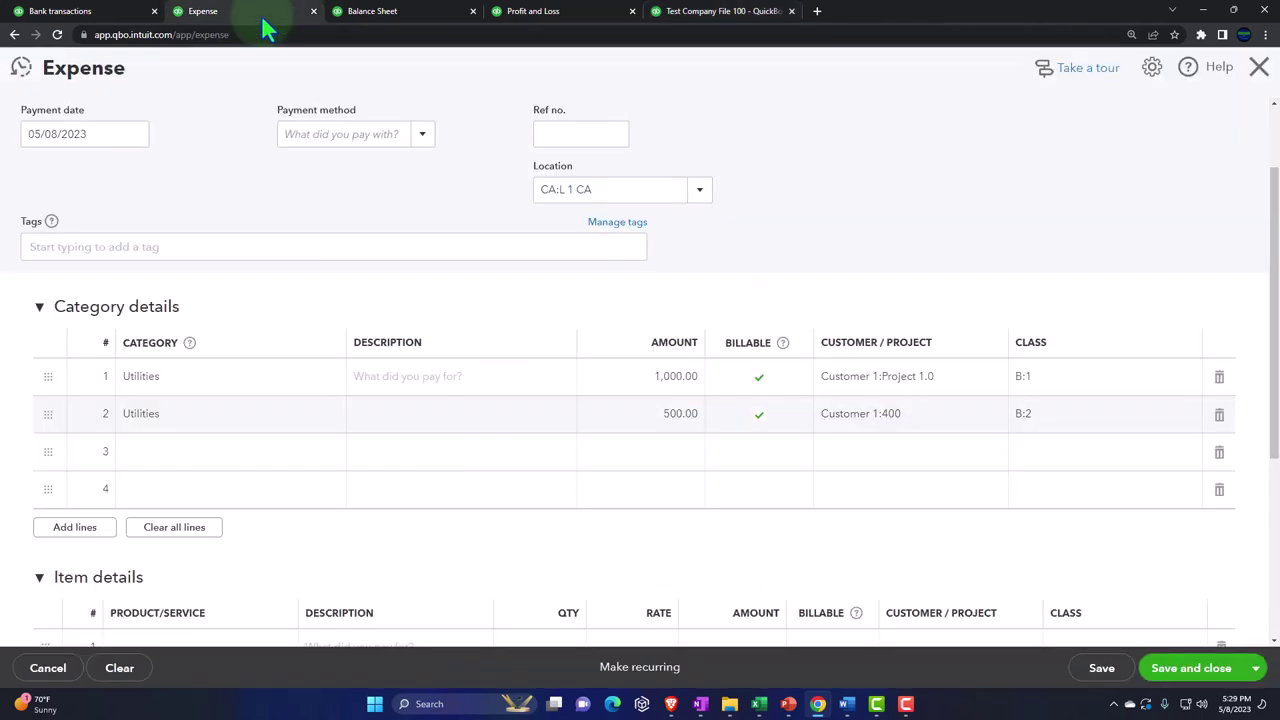
pyautogui.click(1252, 78)
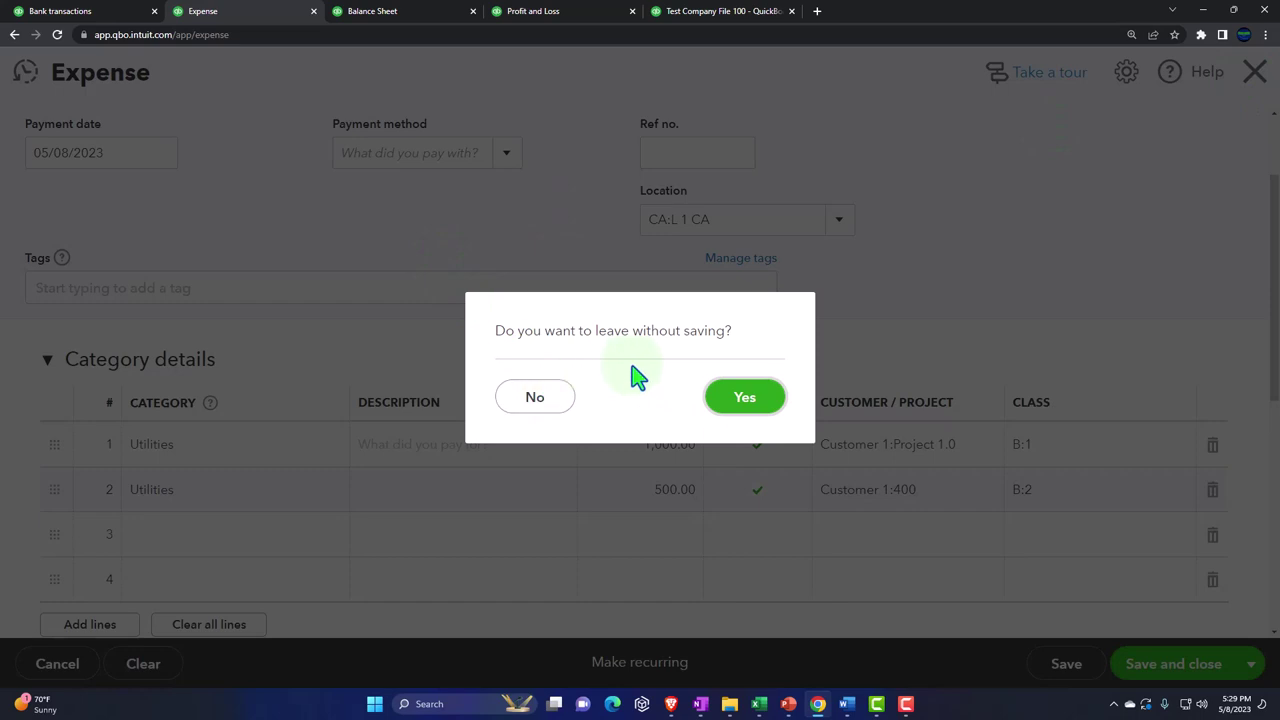
pyautogui.click(740, 400)
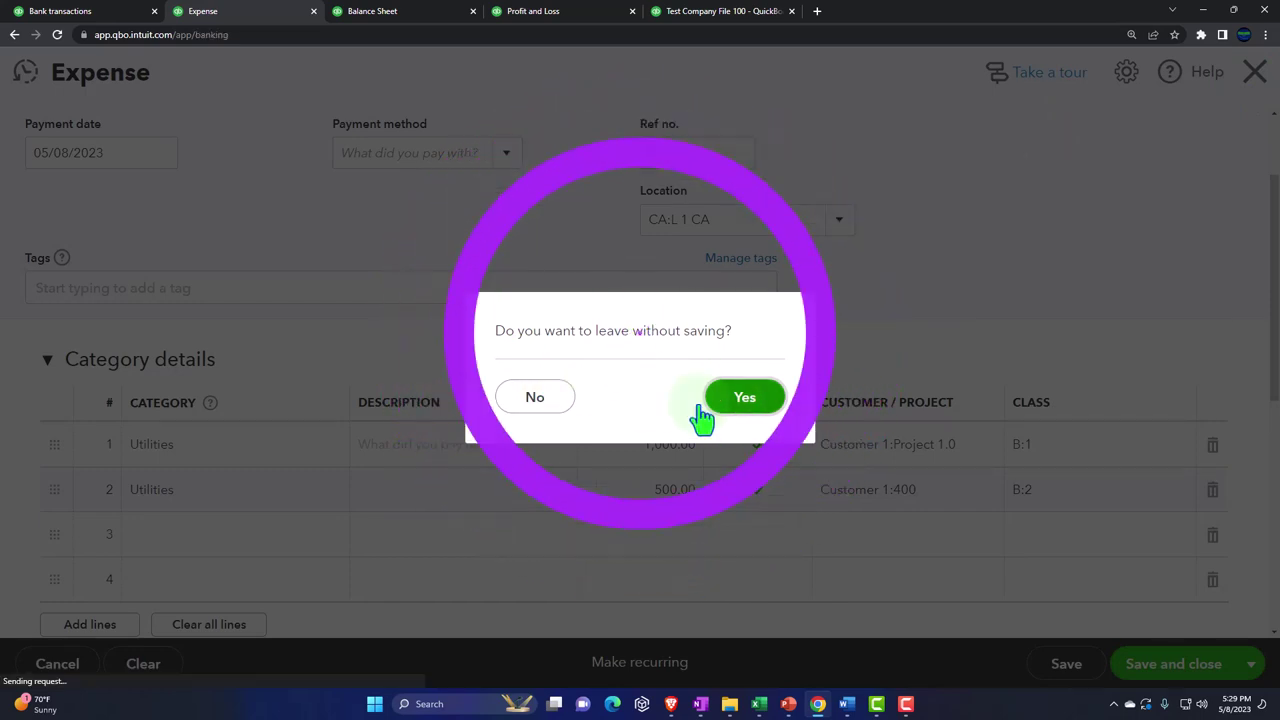
# Step: Start a new bank deposit and tag it with Business & Personal: B and Sales Reps CA: Rep 1
pyautogui.click(106, 140)
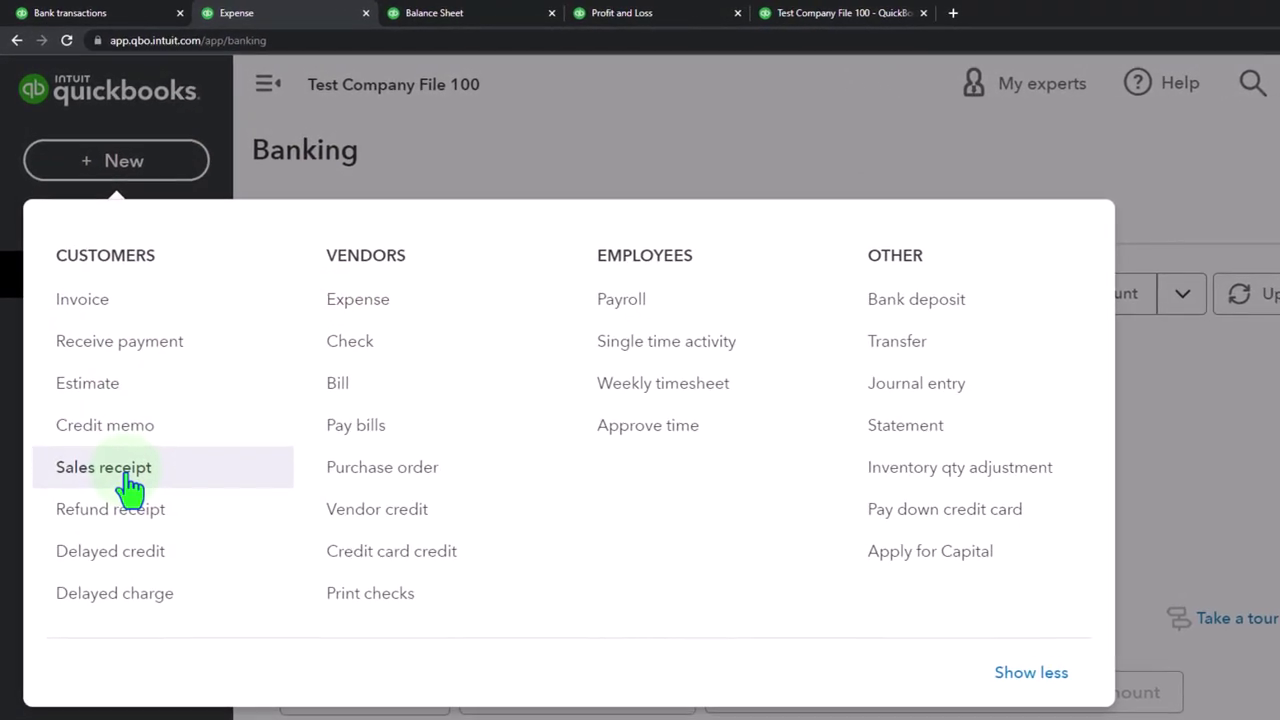
pyautogui.click(885, 303)
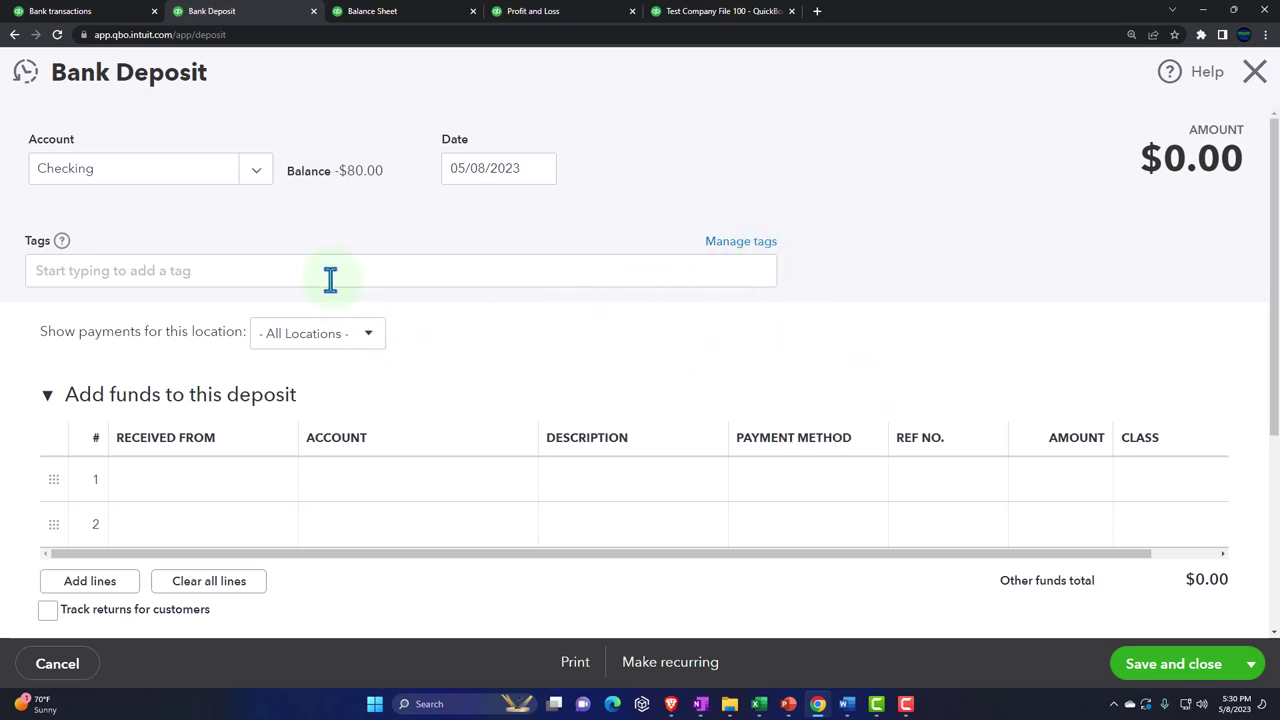
pyautogui.click(150, 275)
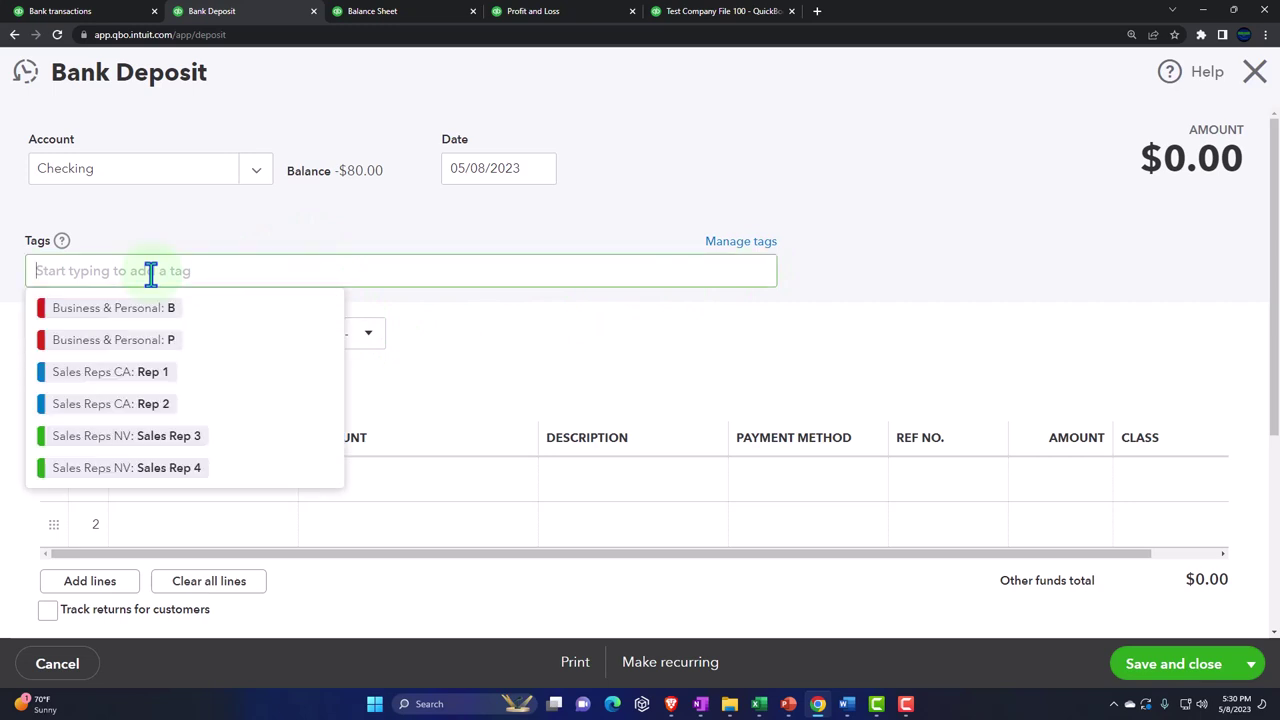
pyautogui.click(140, 308)
pyautogui.click(135, 314)
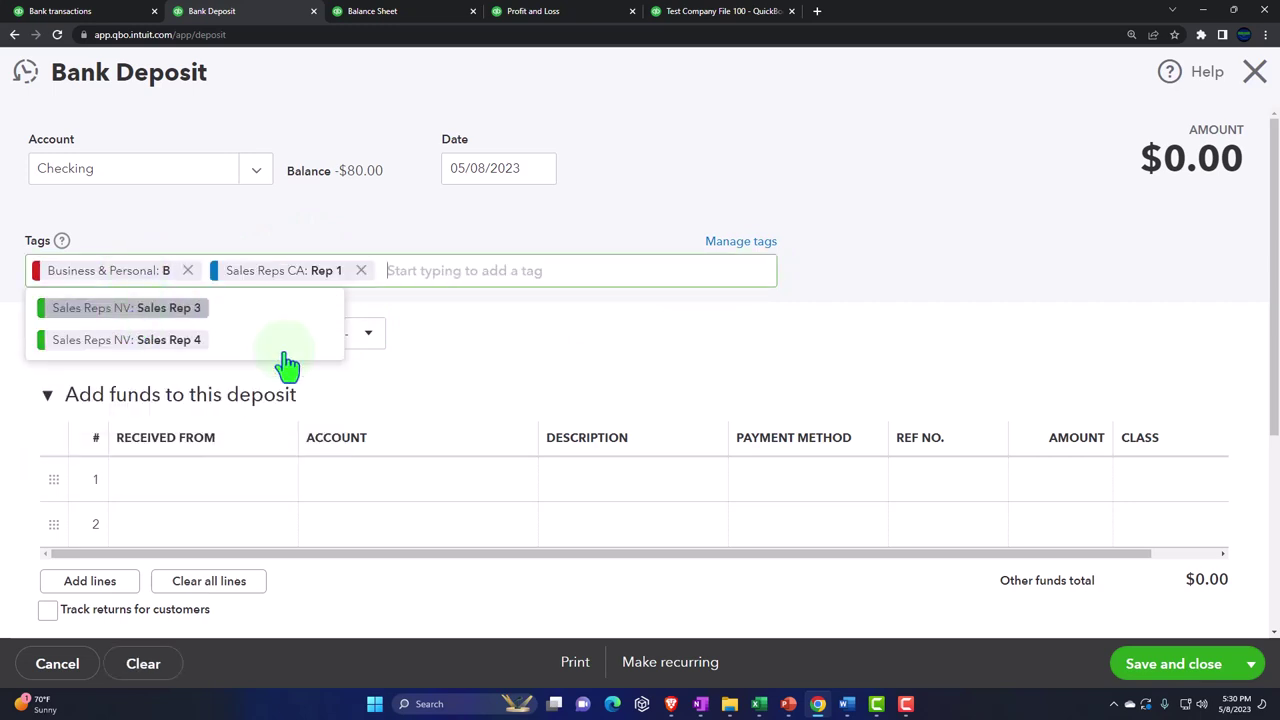
pyautogui.click(543, 366)
# Step: Assign class B:1 to the first line of the funds added to the deposit
pyautogui.click(228, 497)
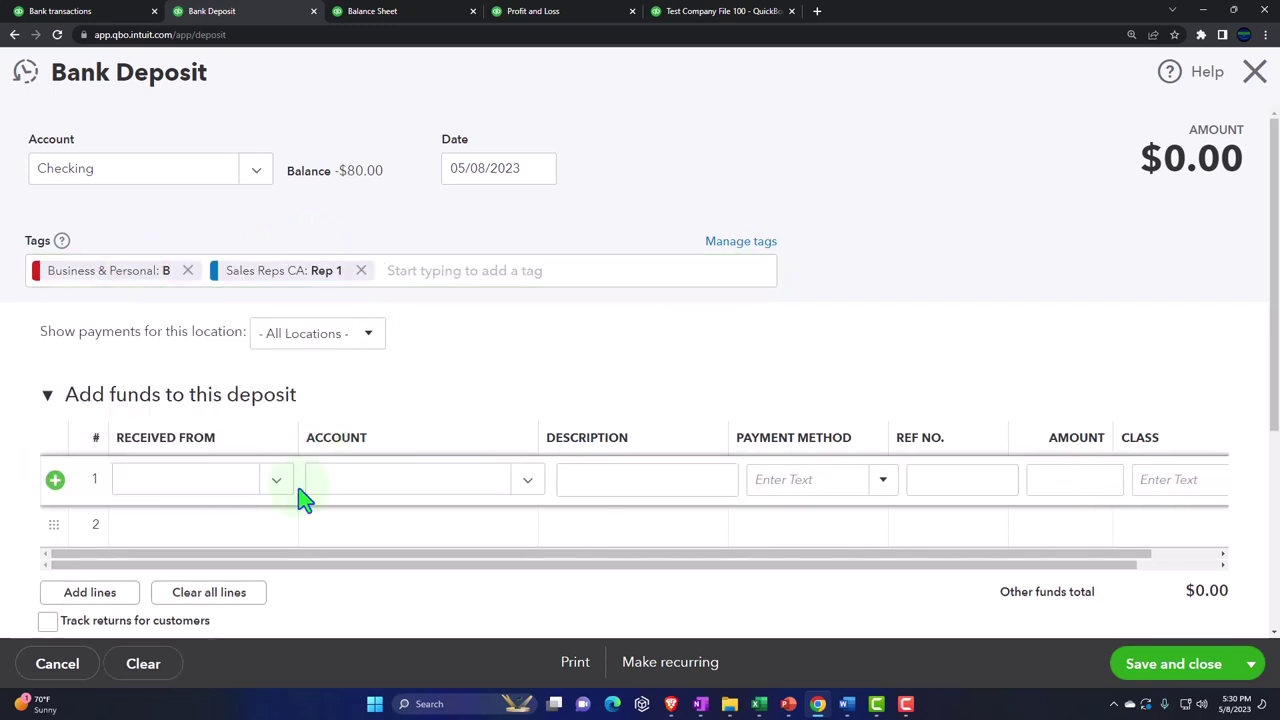
pyautogui.click(1145, 484)
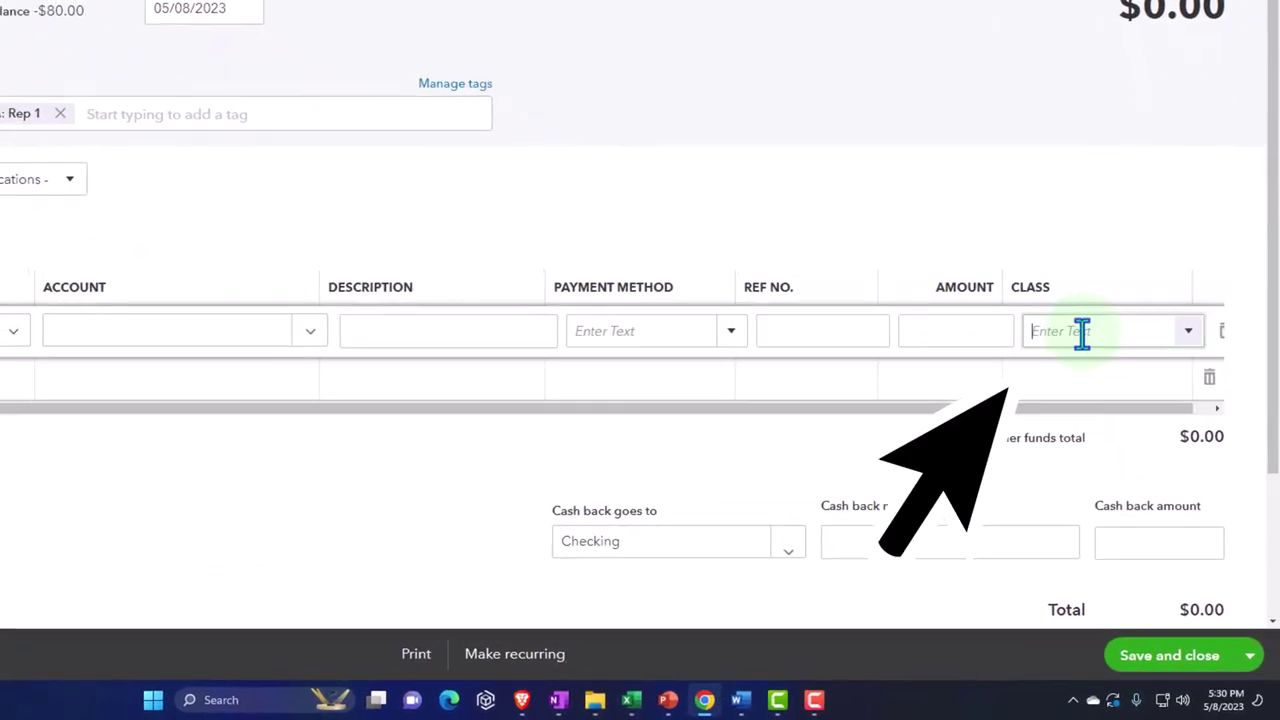
pyautogui.click(1184, 331)
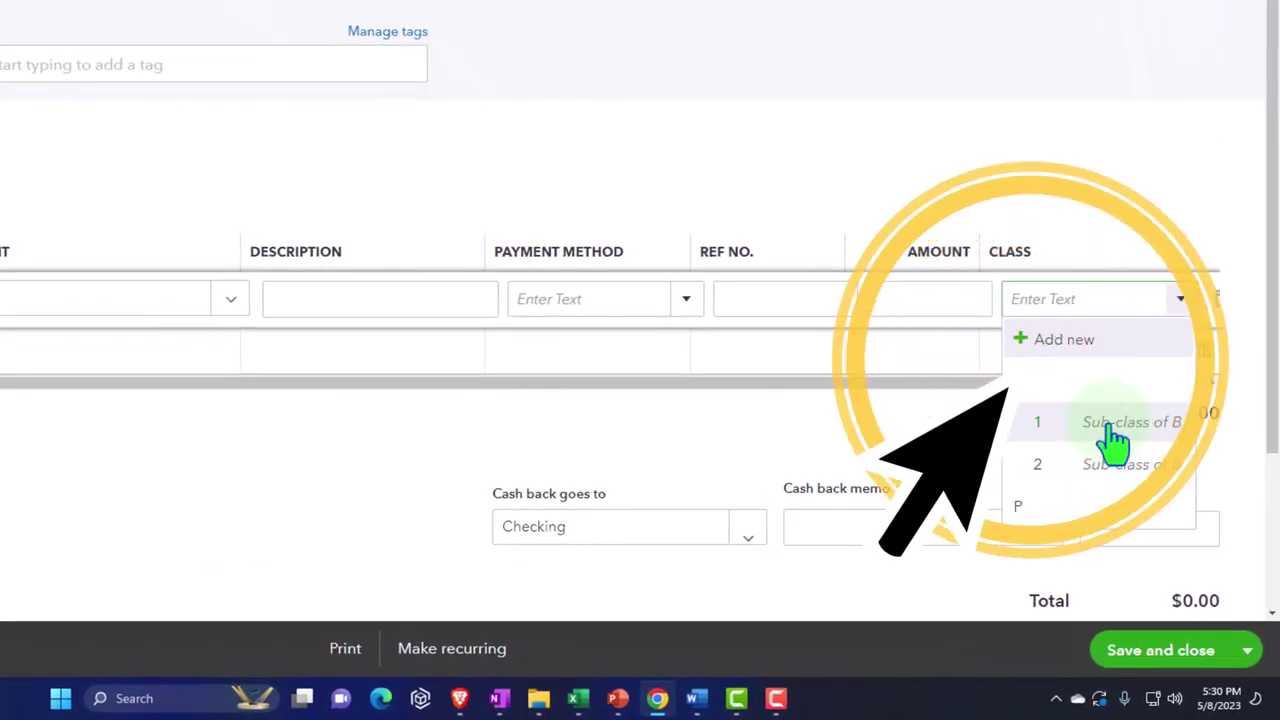
pyautogui.click(1113, 437)
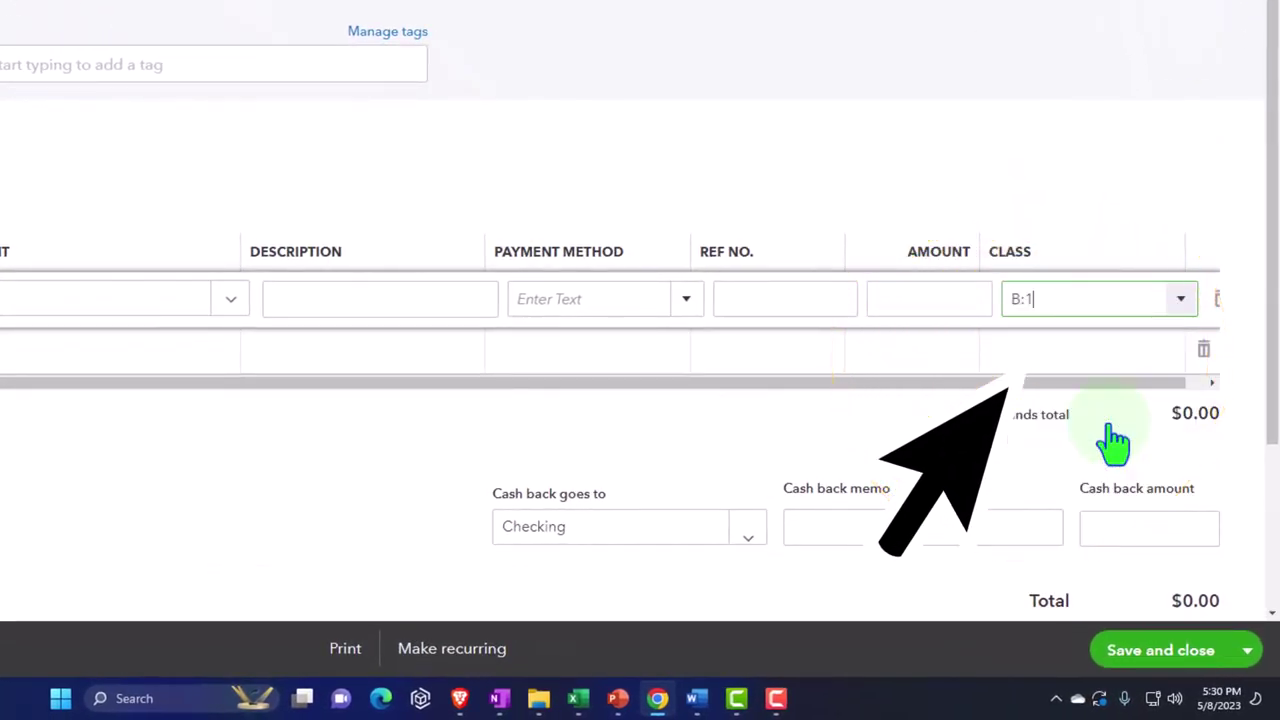
# Step: Show the deposit's payments for the CA location only
pyautogui.click(228, 480)
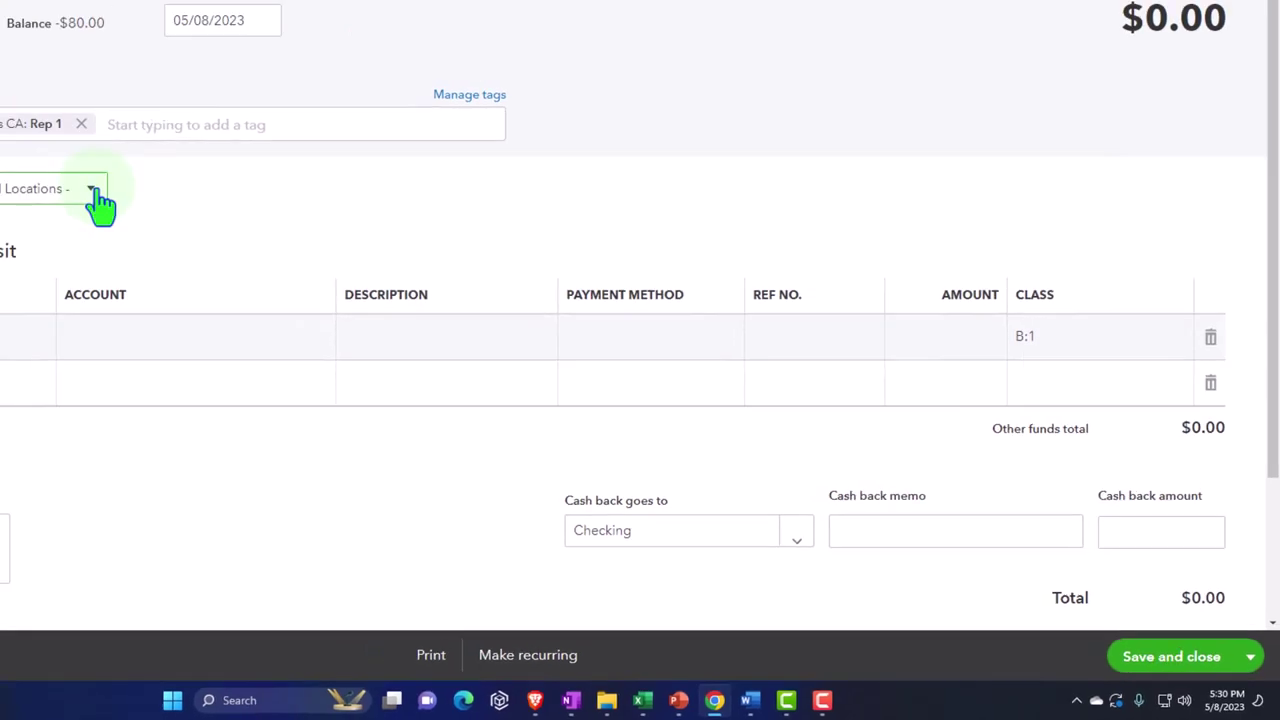
pyautogui.click(14, 153)
pyautogui.click(103, 351)
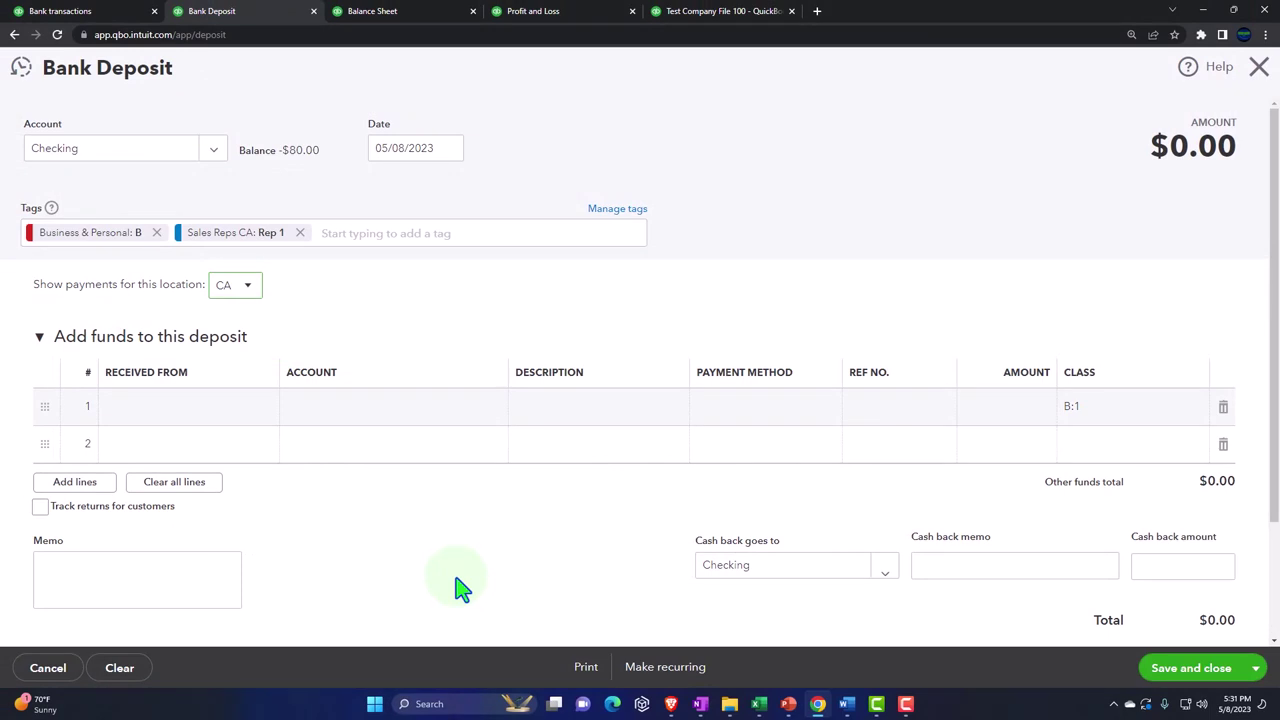
# Step: Set the payer on the deposit's first line to Customer 1's sub-customer 400
pyautogui.click(250, 414)
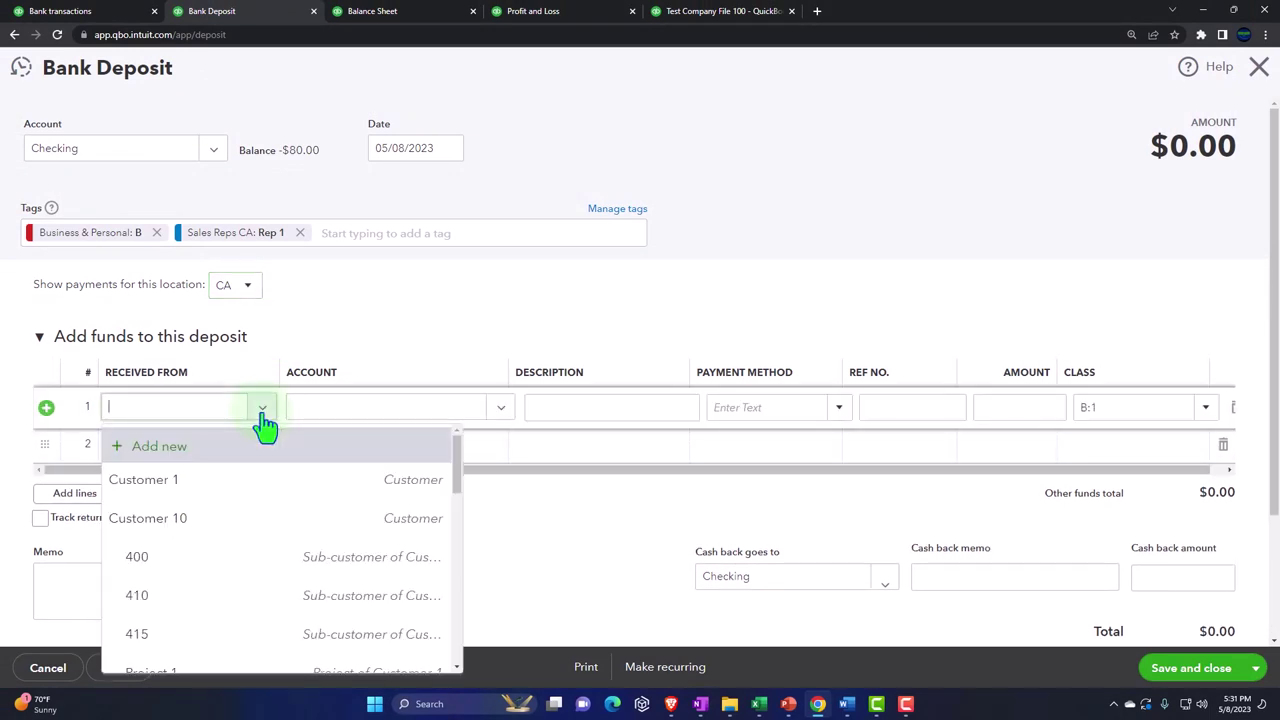
pyautogui.scroll(-2, 220, 505)
pyautogui.click(189, 500)
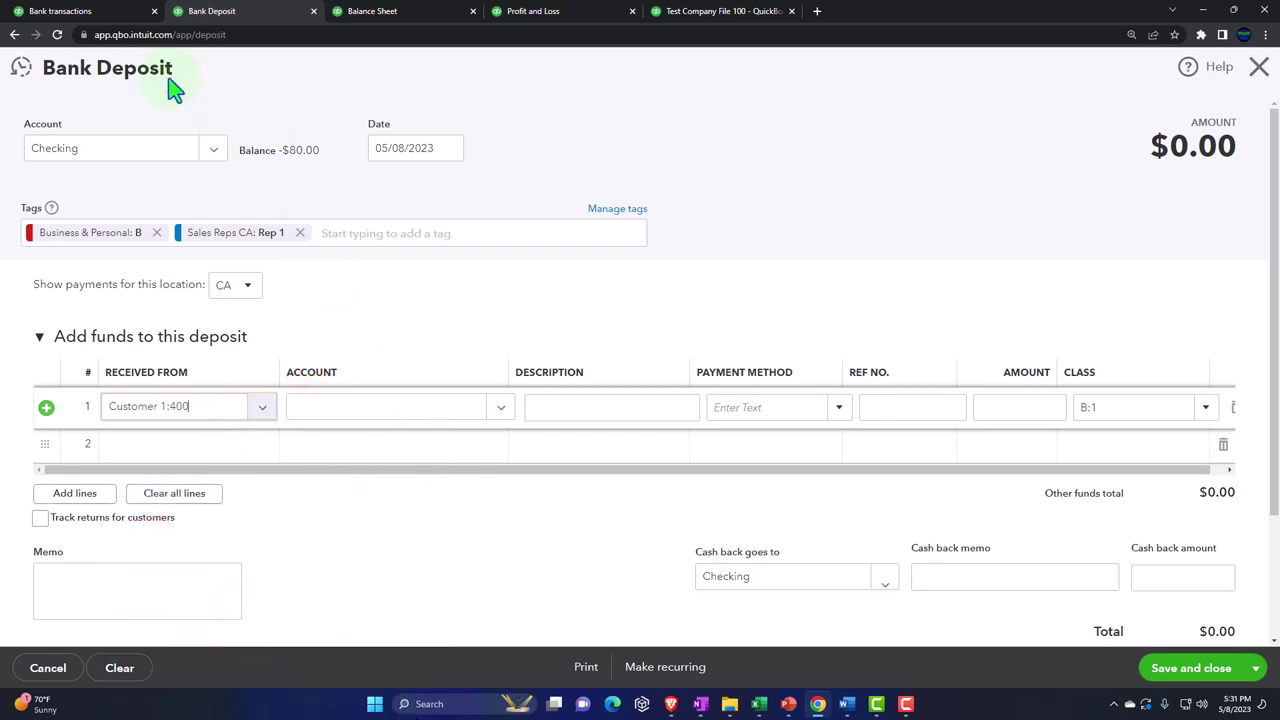
# Step: Switch to the bank feed and examine the categorization details of the 05/15/2023 Vendor transaction
pyautogui.click(75, 12)
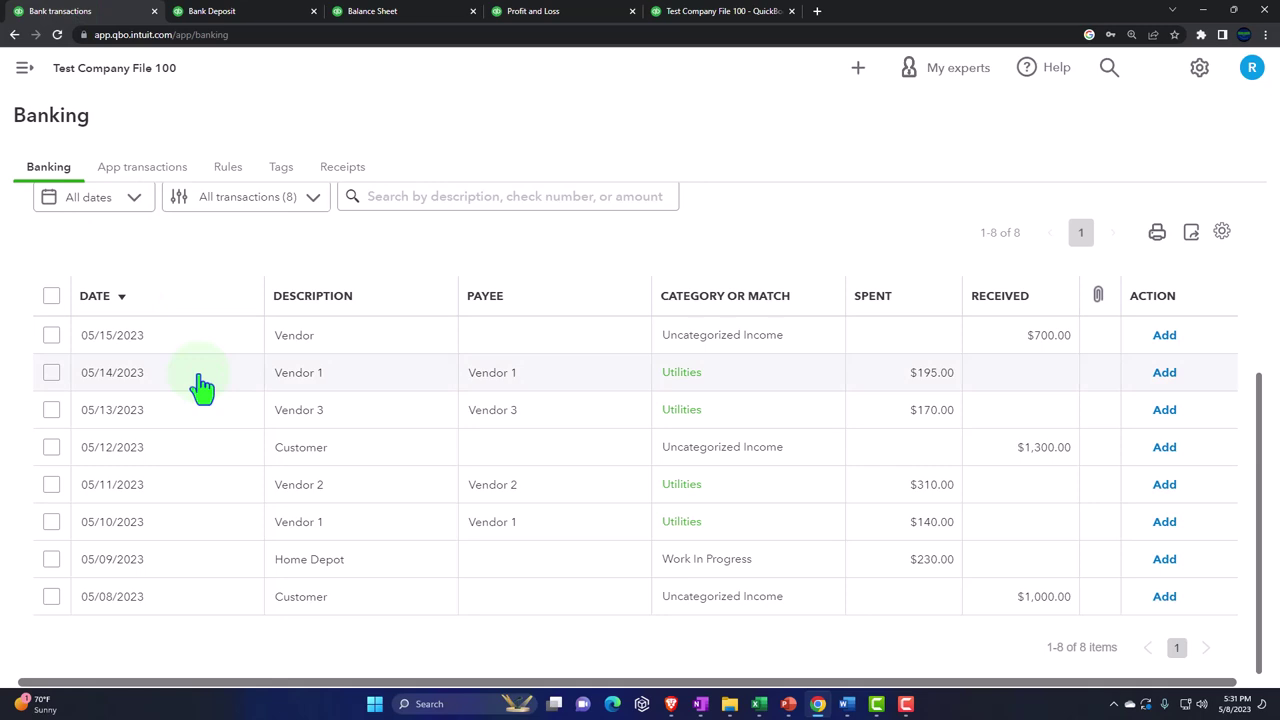
pyautogui.click(358, 355)
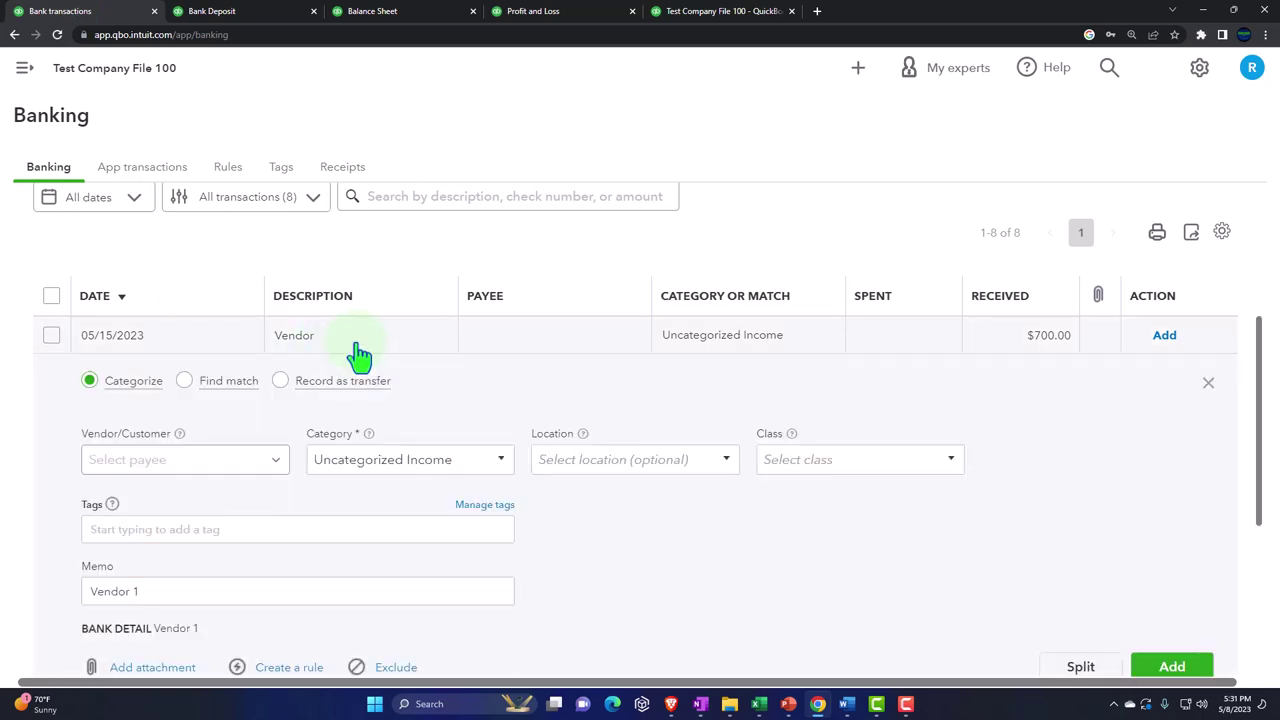
pyautogui.scroll(-1, 358, 350)
pyautogui.click(229, 518)
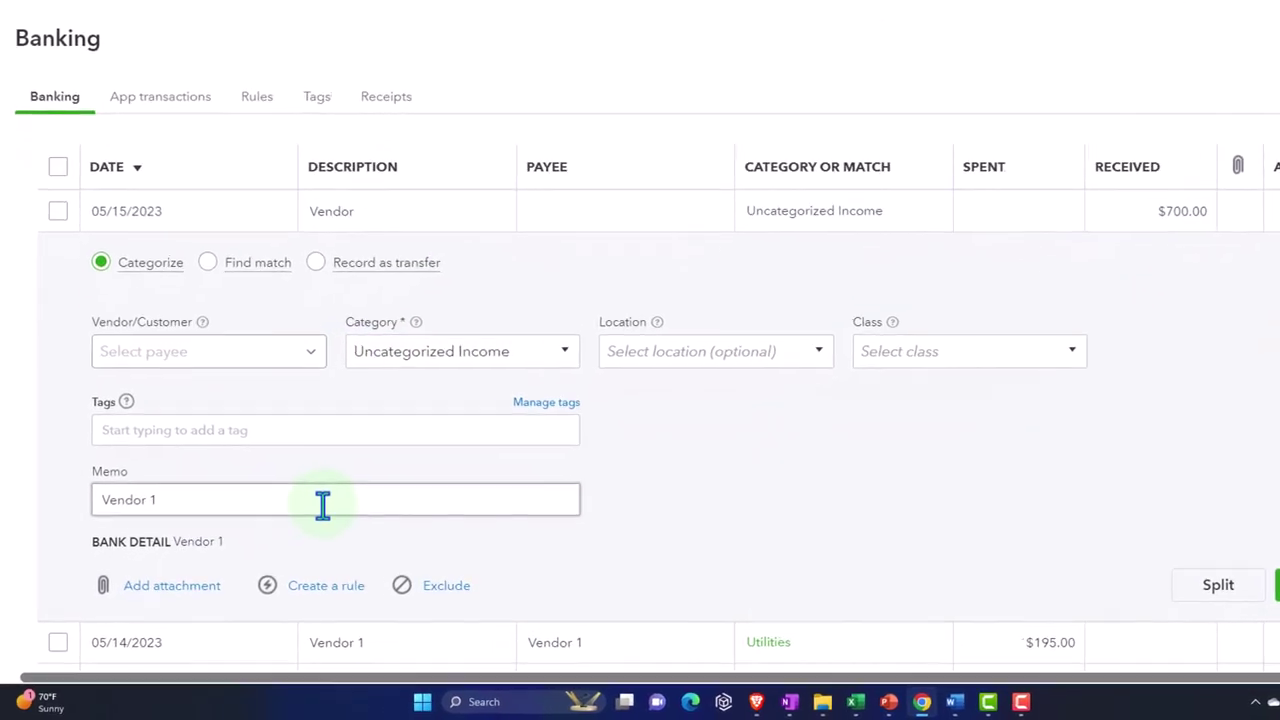
pyautogui.click(446, 211)
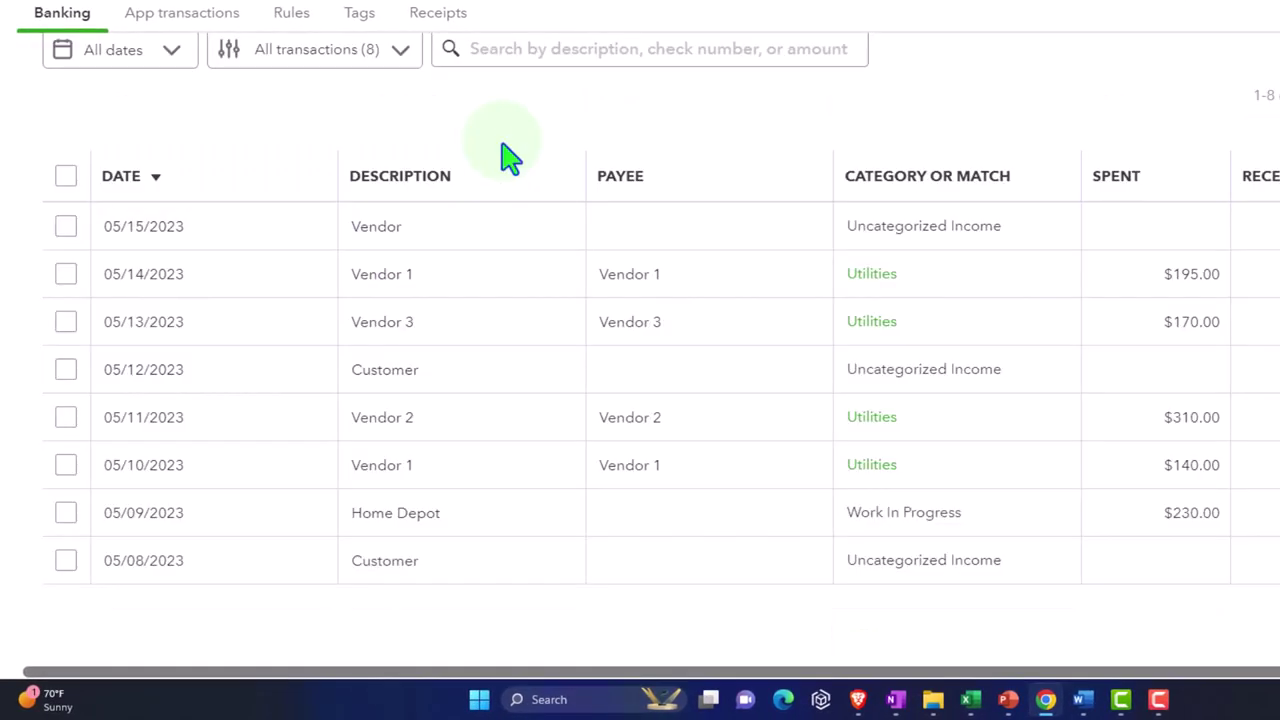
# Step: Set the payee of the 05/12/2023 Customer transaction to Customer 2, reusing the name from its memo
pyautogui.click(452, 395)
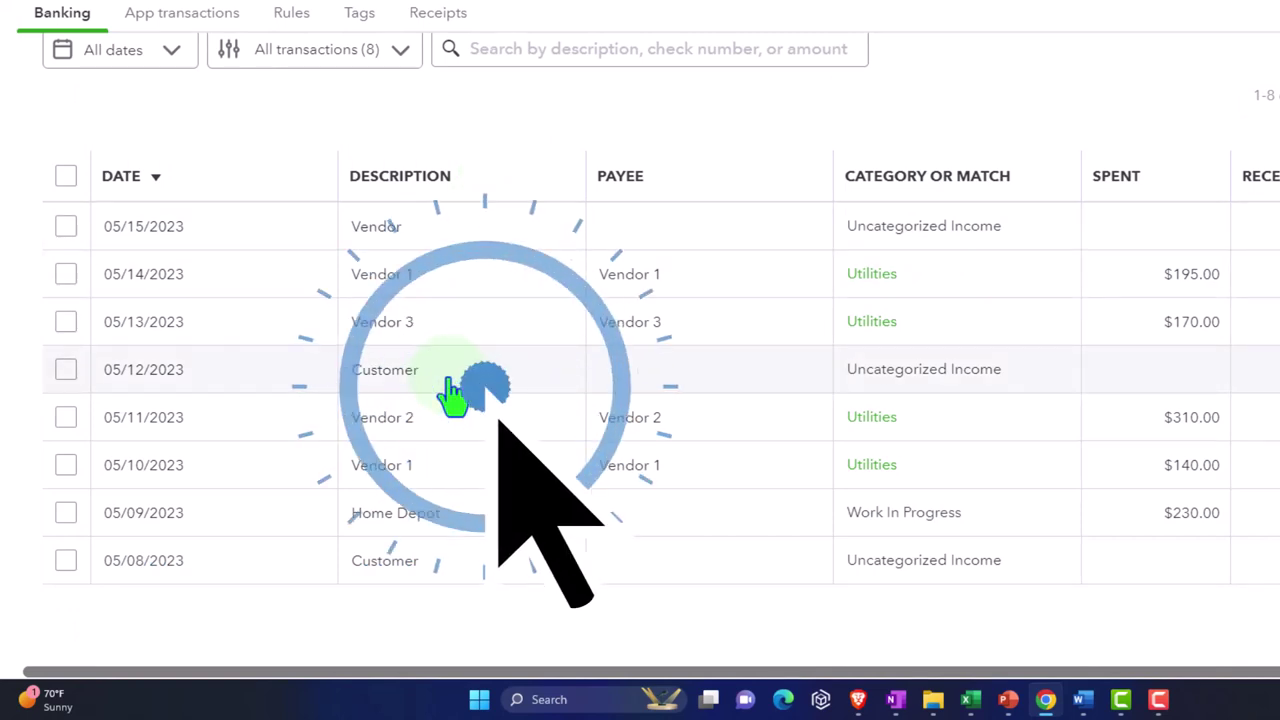
pyautogui.click(355, 375)
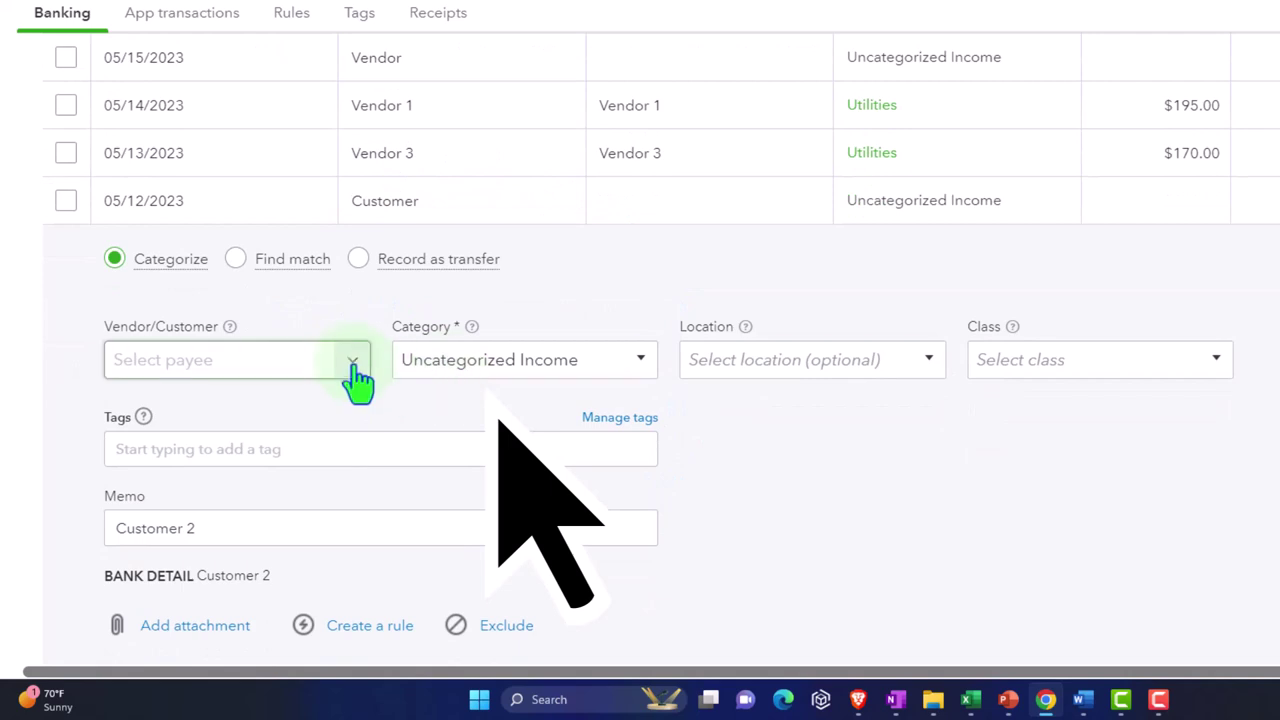
pyautogui.click(355, 375)
pyautogui.click(218, 542)
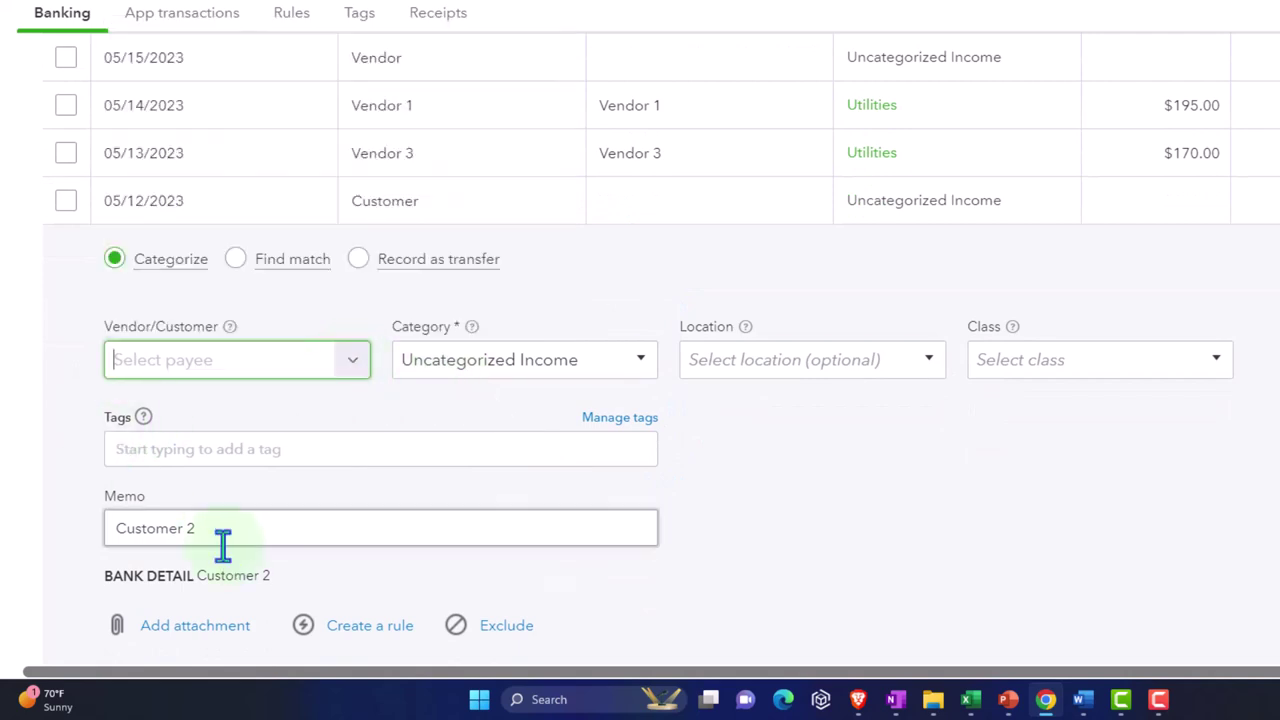
pyautogui.moveTo(220, 543); pyautogui.dragTo(71, 534)
pyautogui.hotkey('ctrl', 'c')
pyautogui.click(246, 366)
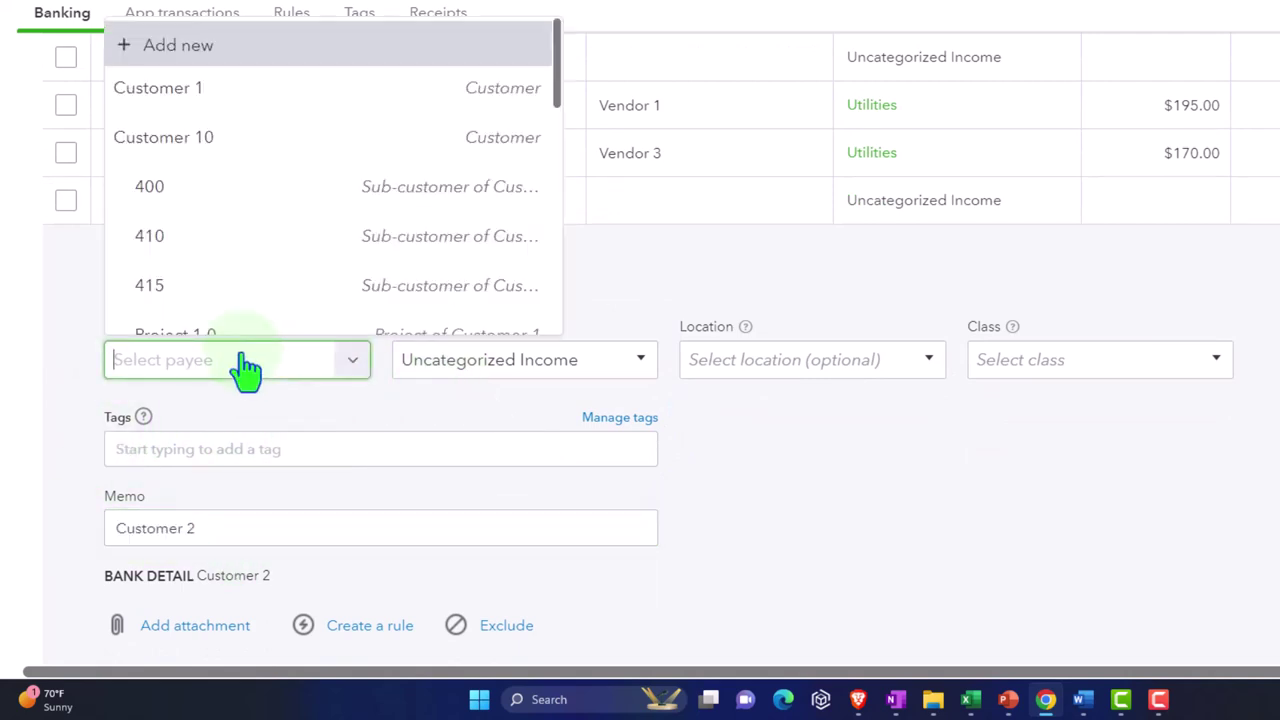
pyautogui.hotkey('ctrl', 'v')
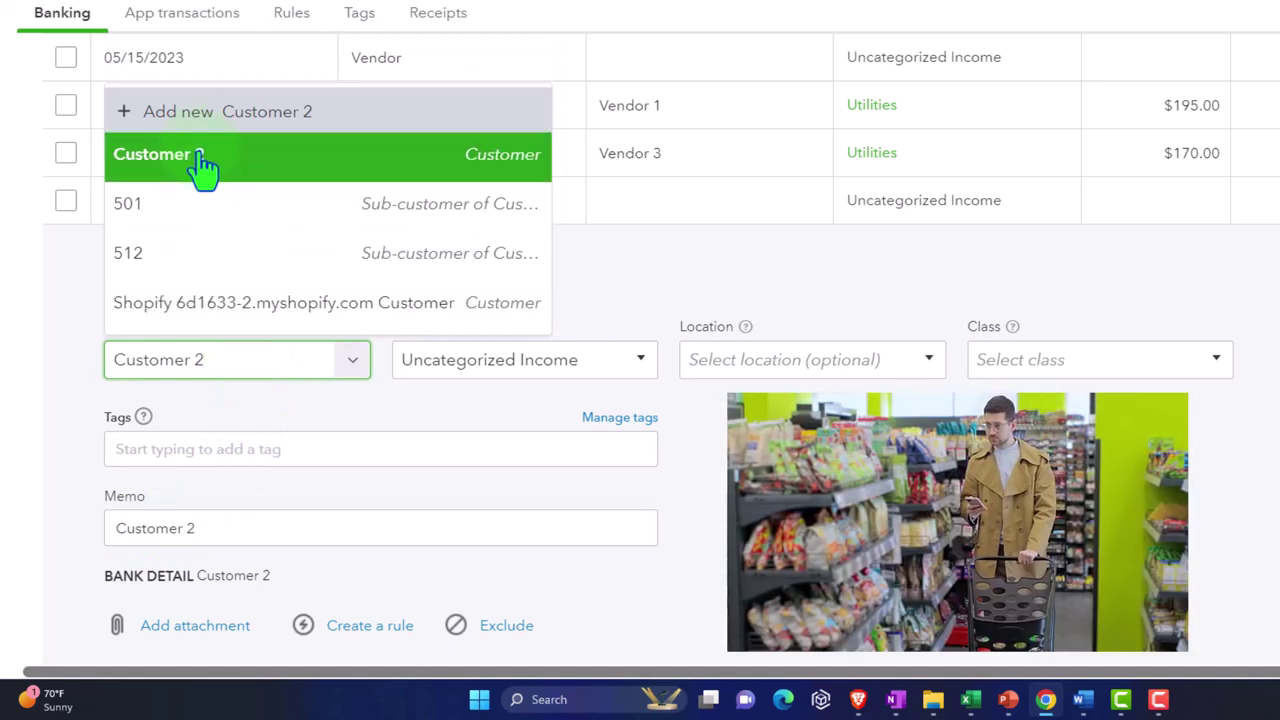
pyautogui.click(200, 160)
pyautogui.press('Tab')
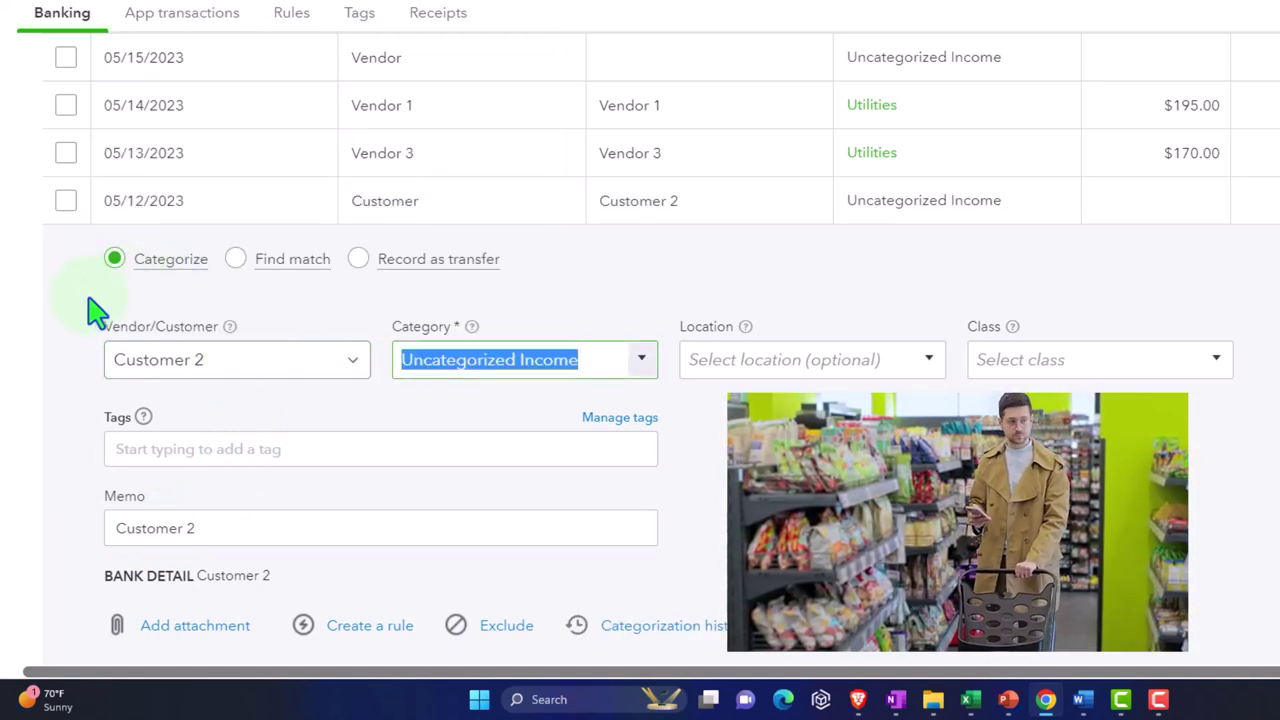
# Step: Categorize the 05/12/2023 customer transaction as Sales of Product Income
pyautogui.click(642, 372)
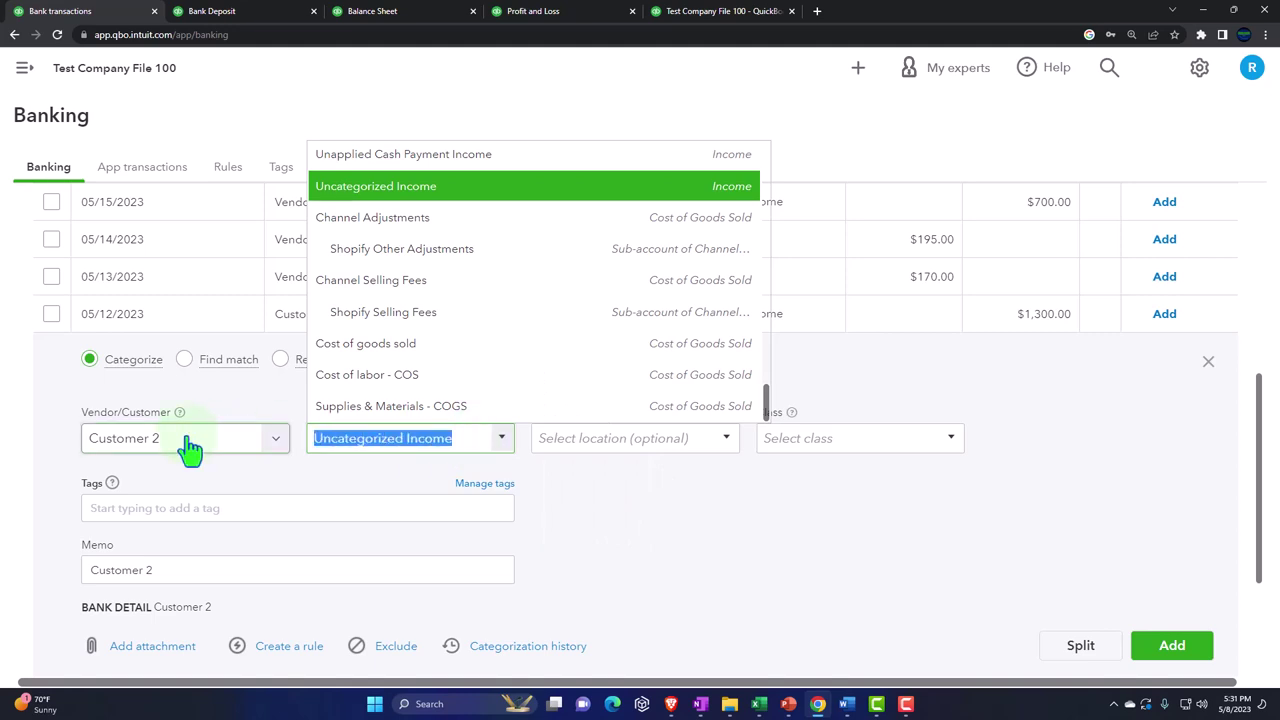
pyautogui.write('sall')
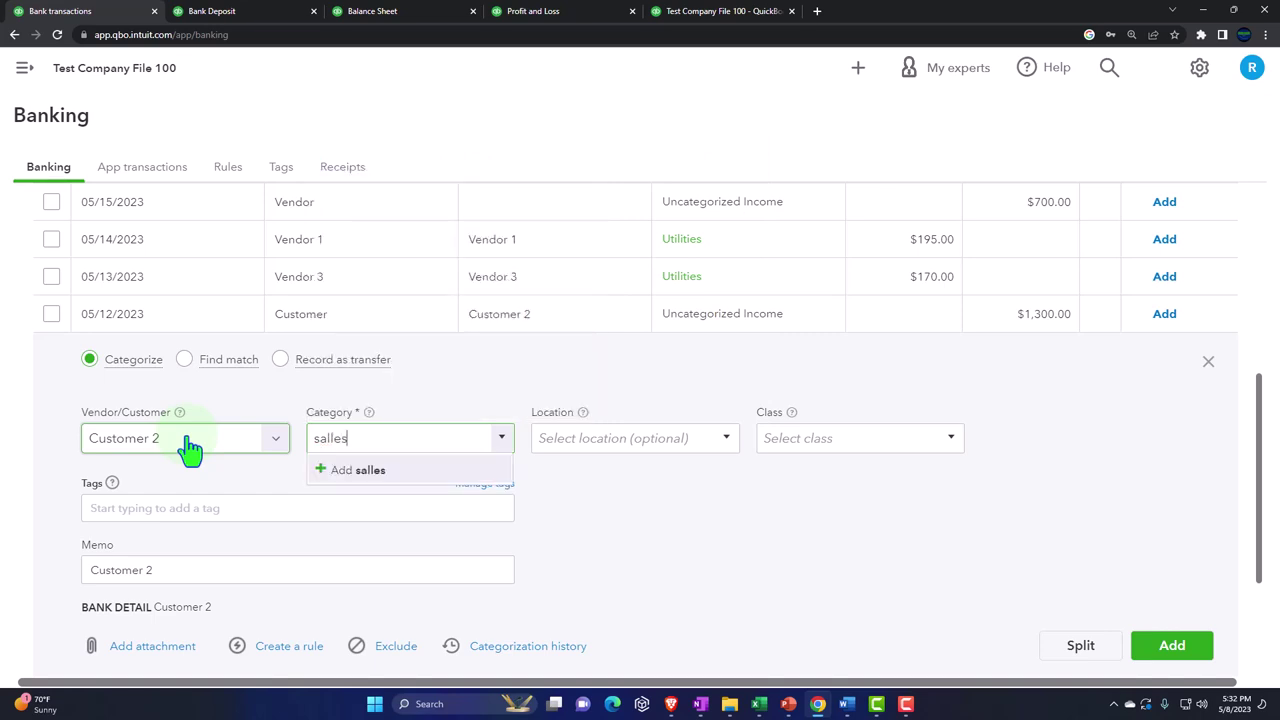
pyautogui.press('BackSpace')
pyautogui.write('e')
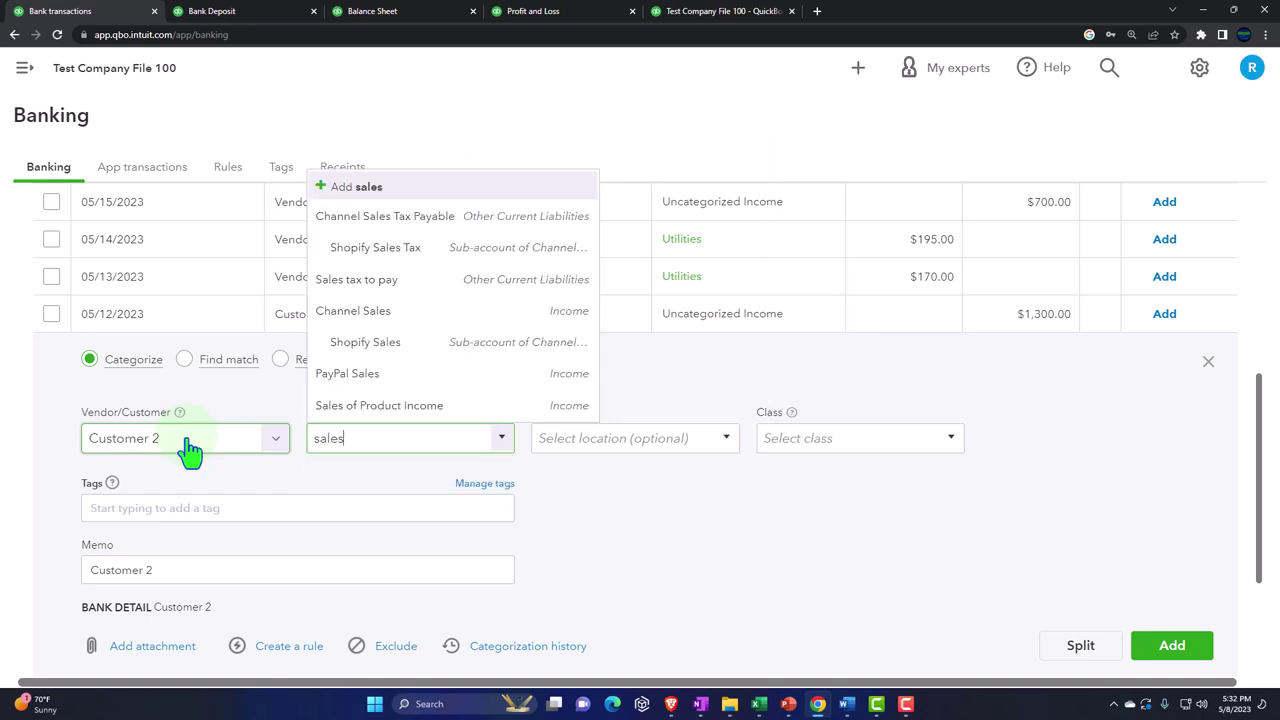
pyautogui.click(372, 405)
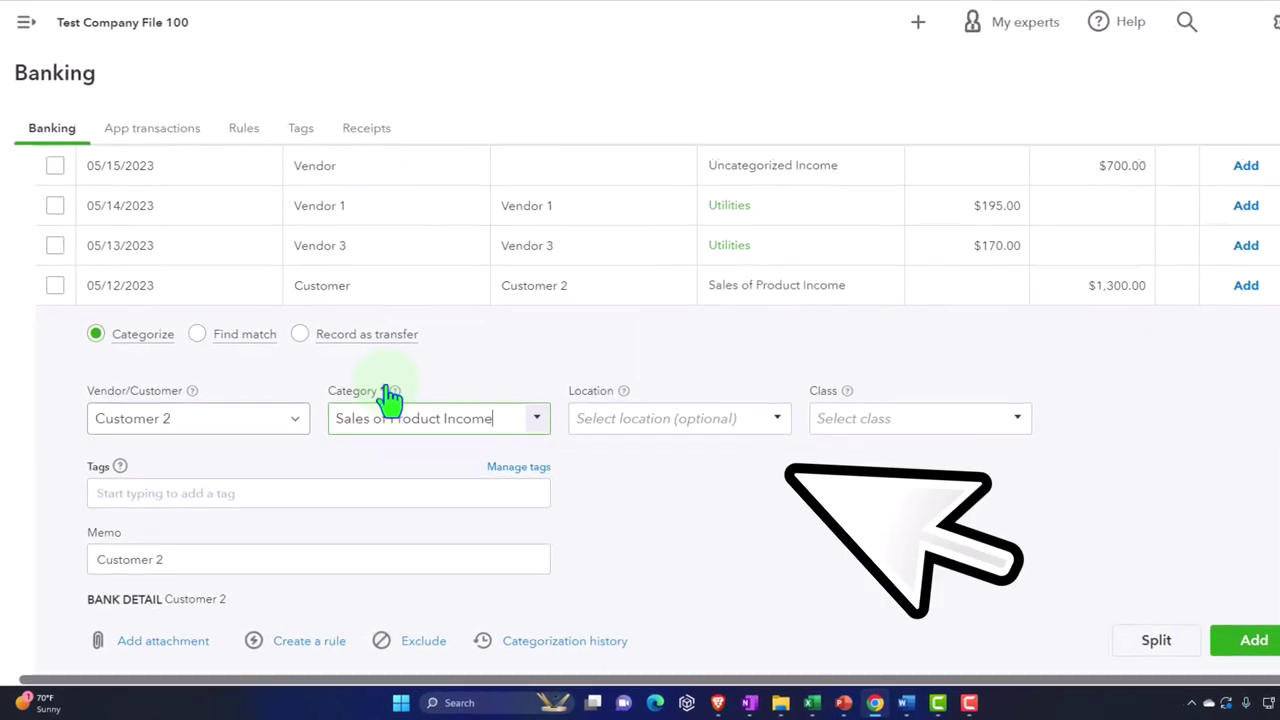
# Step: Assign location NV and class B to the 05/12/2023 customer transaction
pyautogui.click(777, 418)
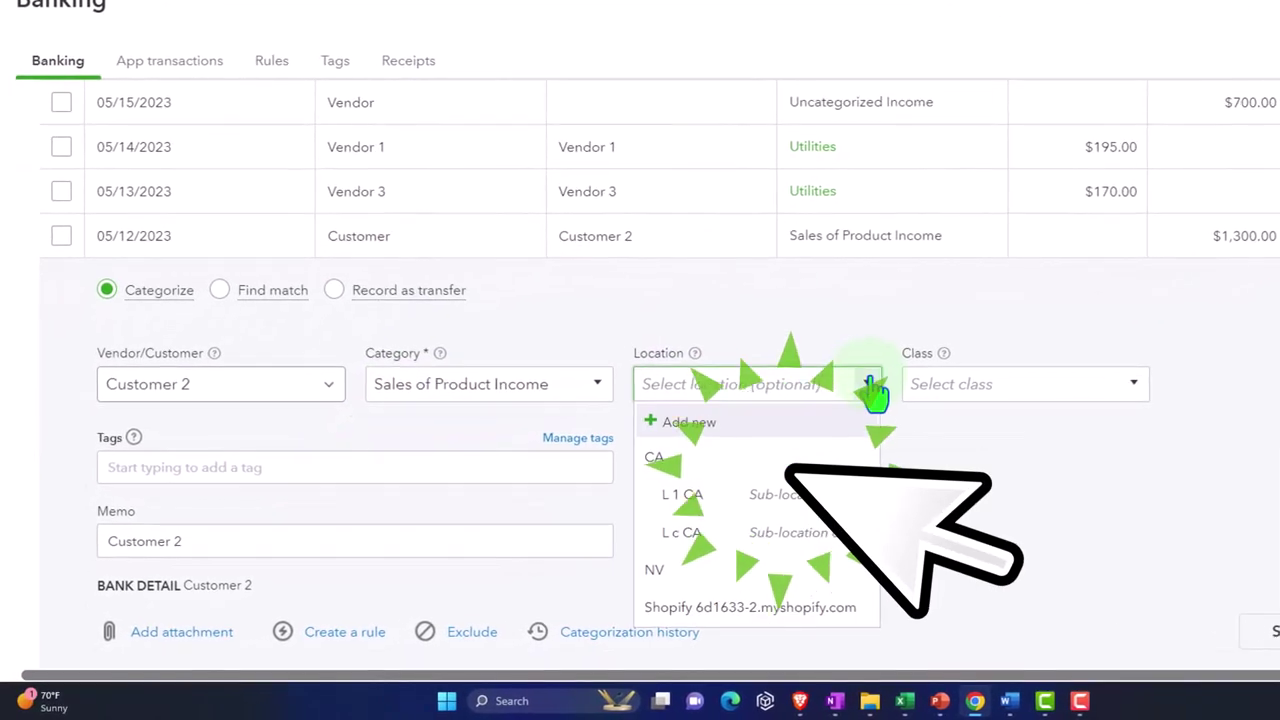
pyautogui.click(770, 568)
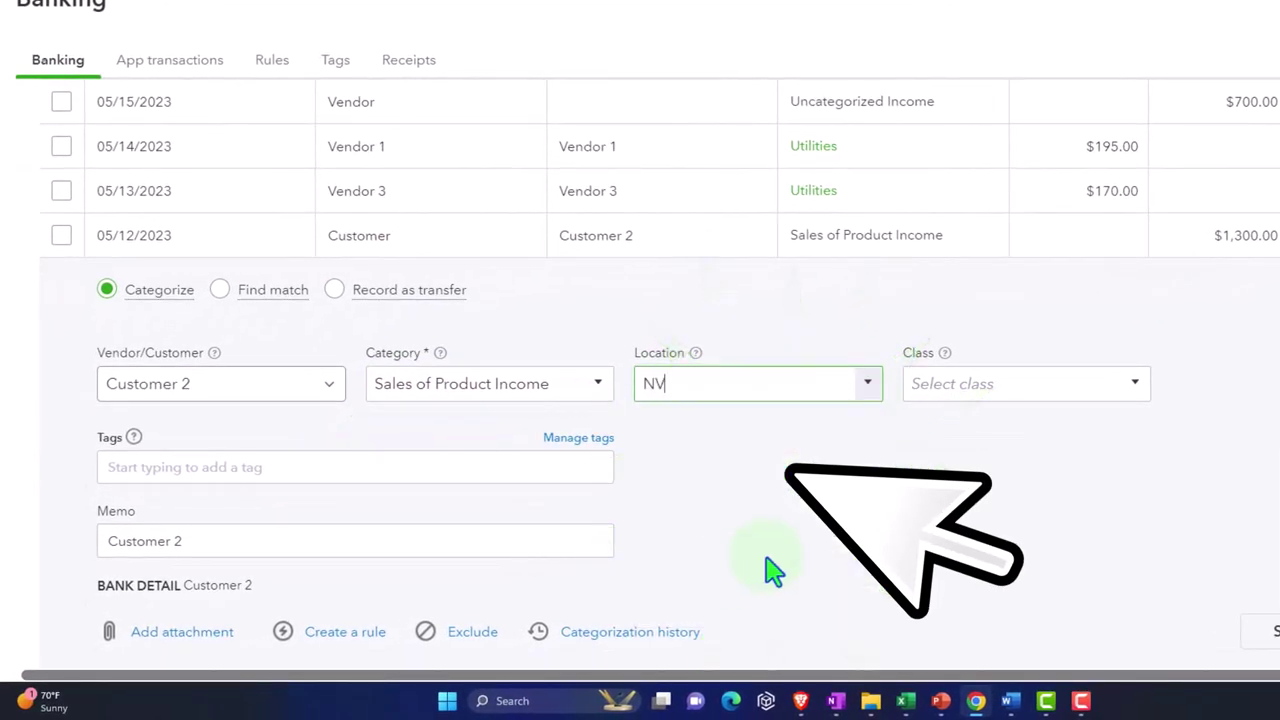
pyautogui.click(1136, 388)
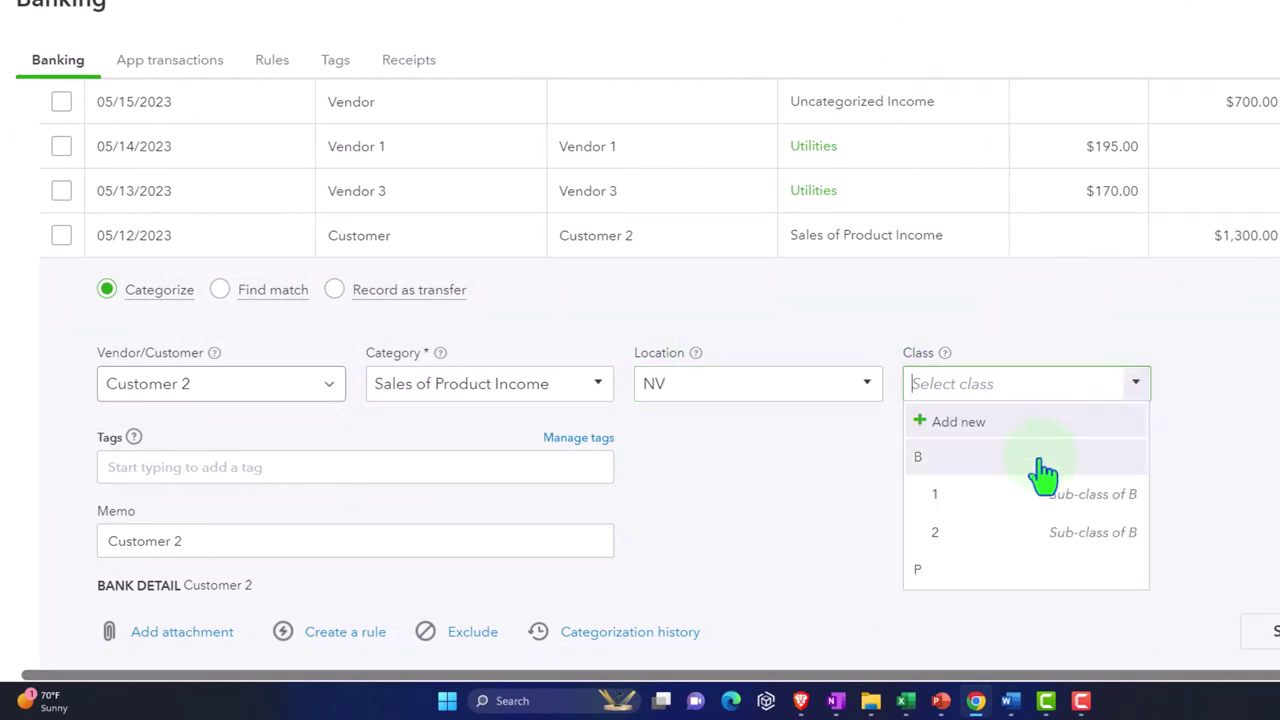
pyautogui.click(1040, 460)
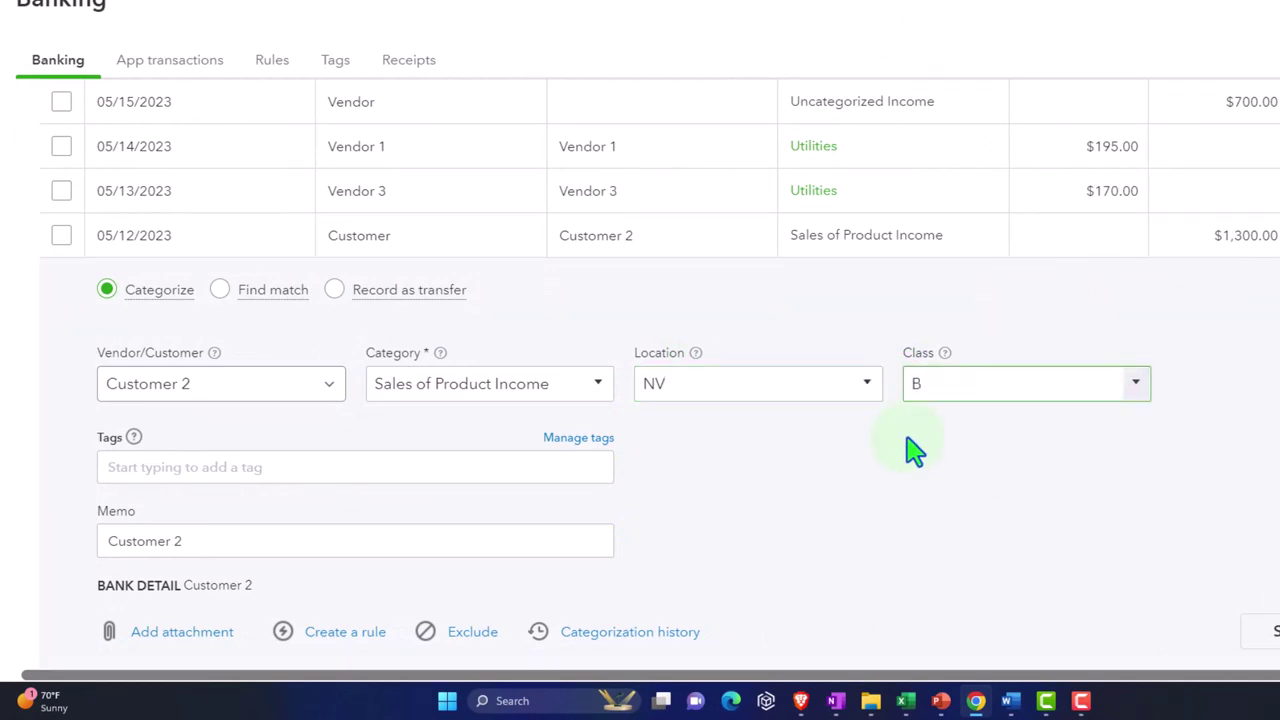
# Step: Tag the 05/12/2023 customer transaction with Sales Reps CA: Rep 1 and Business & Personal: P
pyautogui.scroll(-1, 1058, 440)
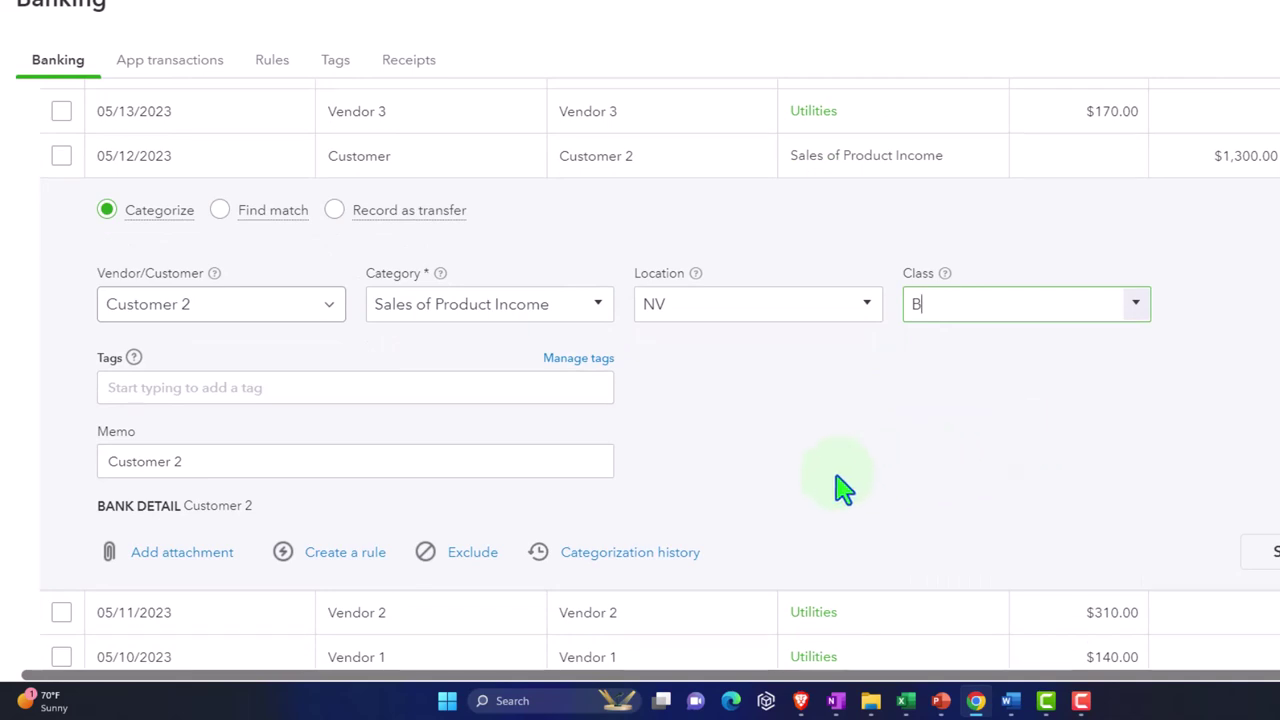
pyautogui.press('Tab')
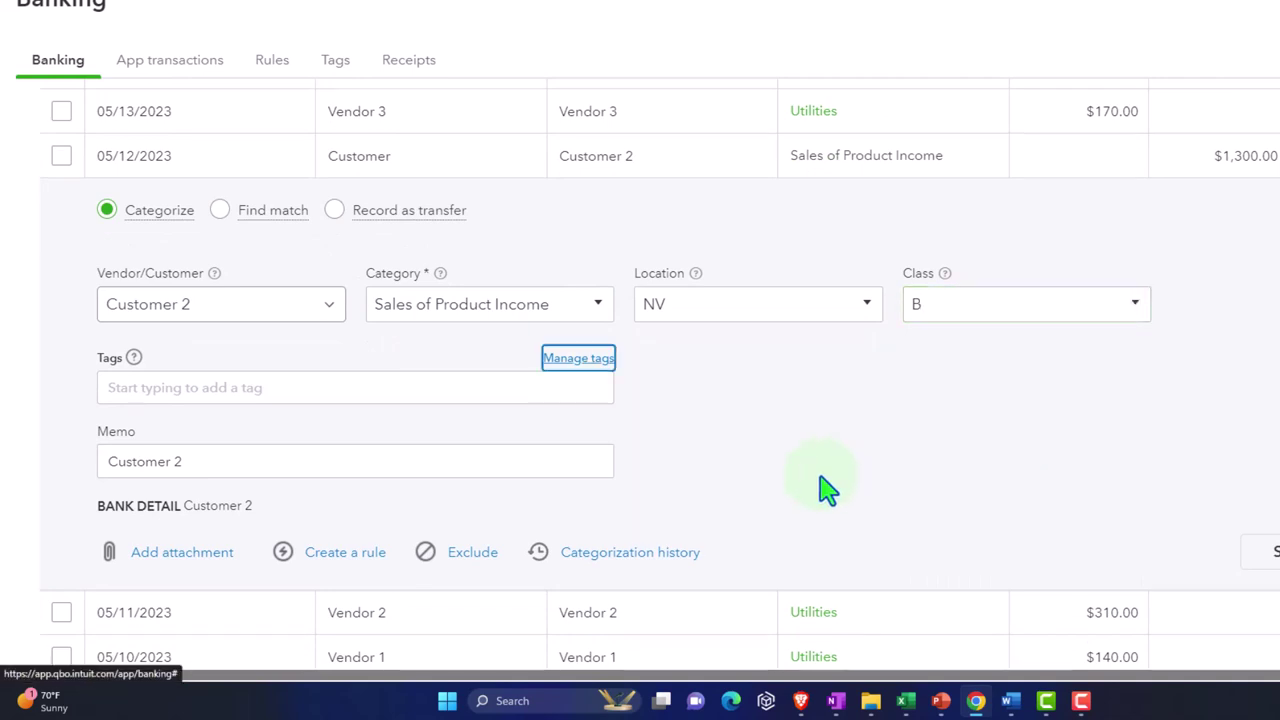
pyautogui.press('Tab')
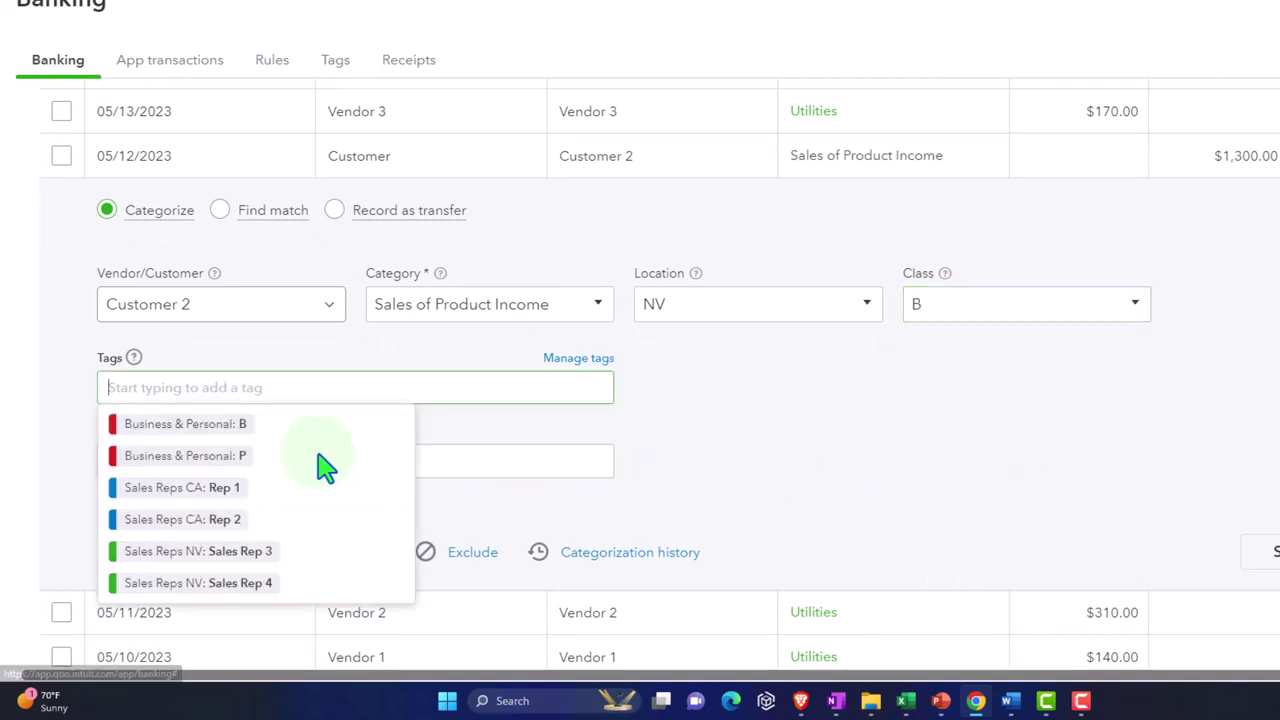
pyautogui.click(160, 490)
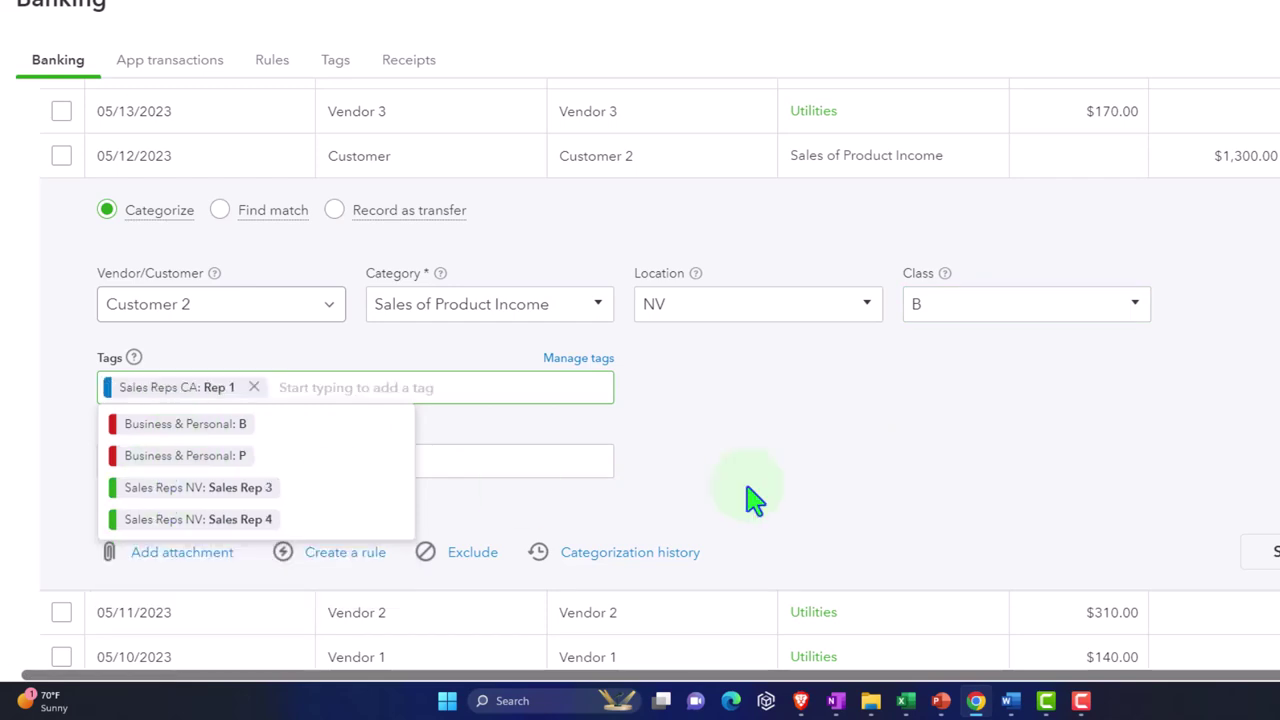
pyautogui.click(175, 457)
pyautogui.click(840, 472)
pyautogui.scroll(-1, 863, 505)
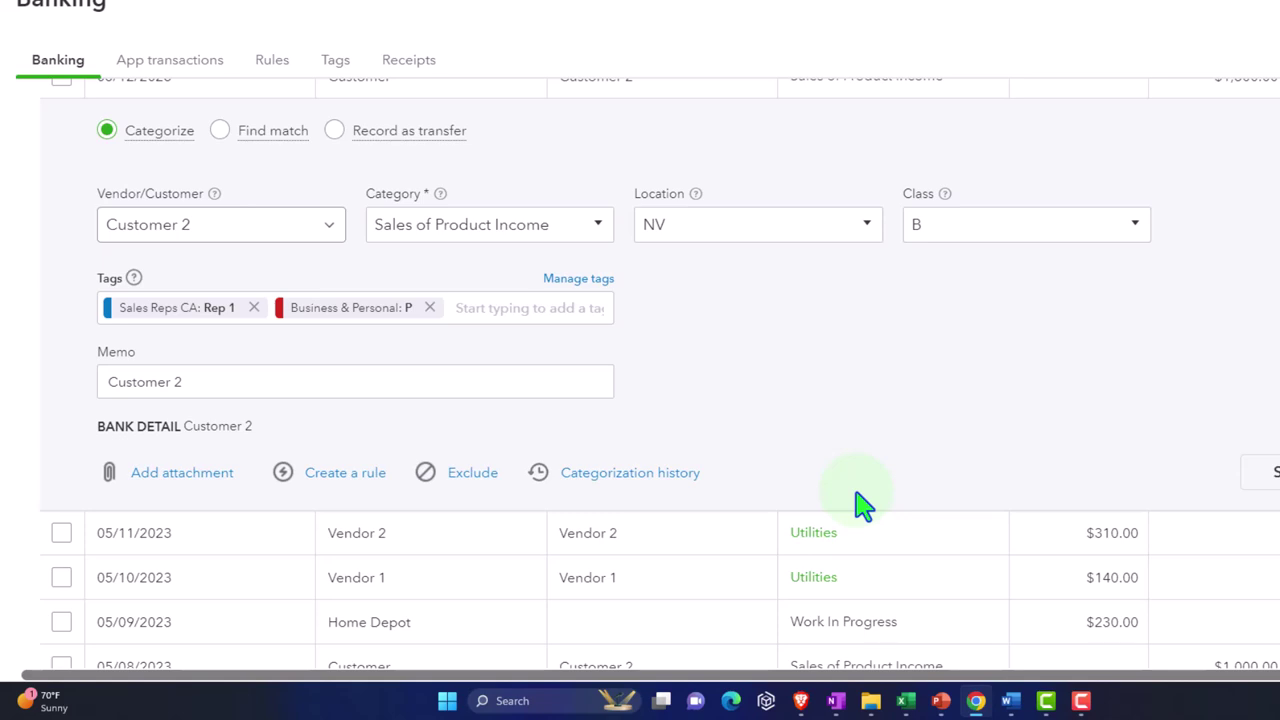
# Step: Change the transaction's payee to Customer 2's sub-customer 501, and look at its split options without splitting it
pyautogui.click(333, 238)
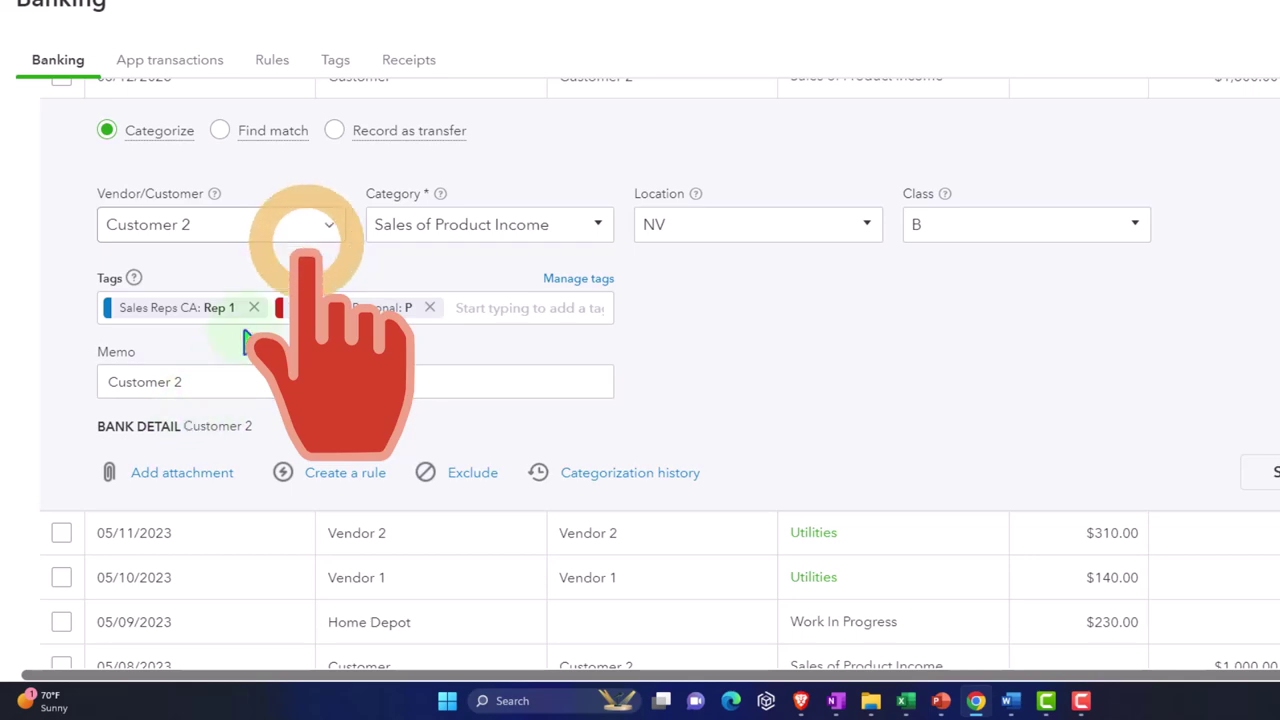
pyautogui.click(330, 240)
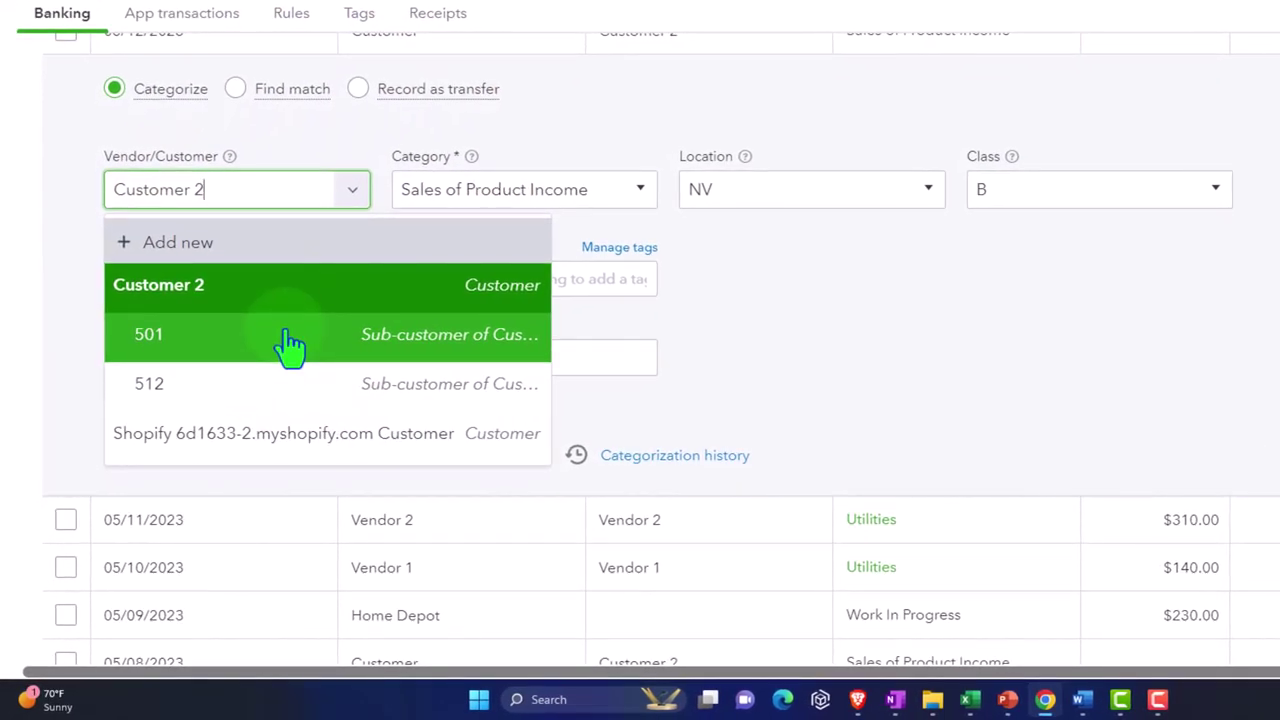
pyautogui.click(288, 340)
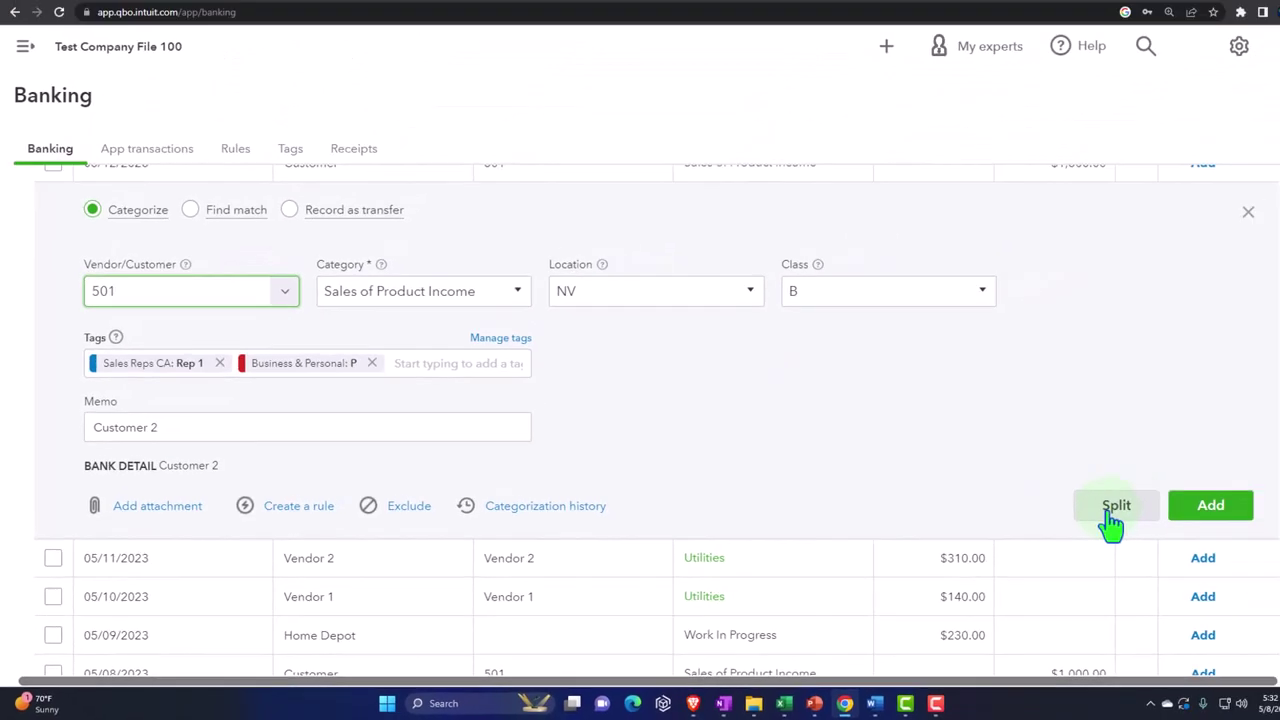
pyautogui.click(1112, 510)
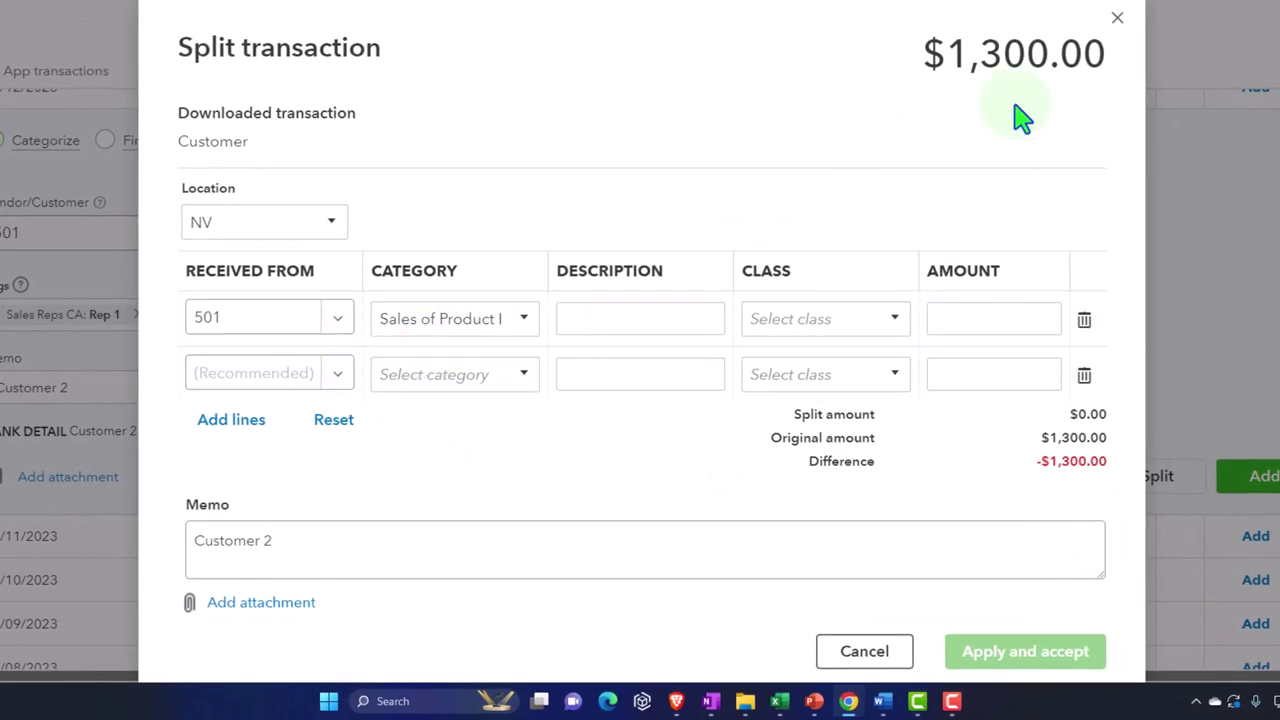
pyautogui.click(1117, 17)
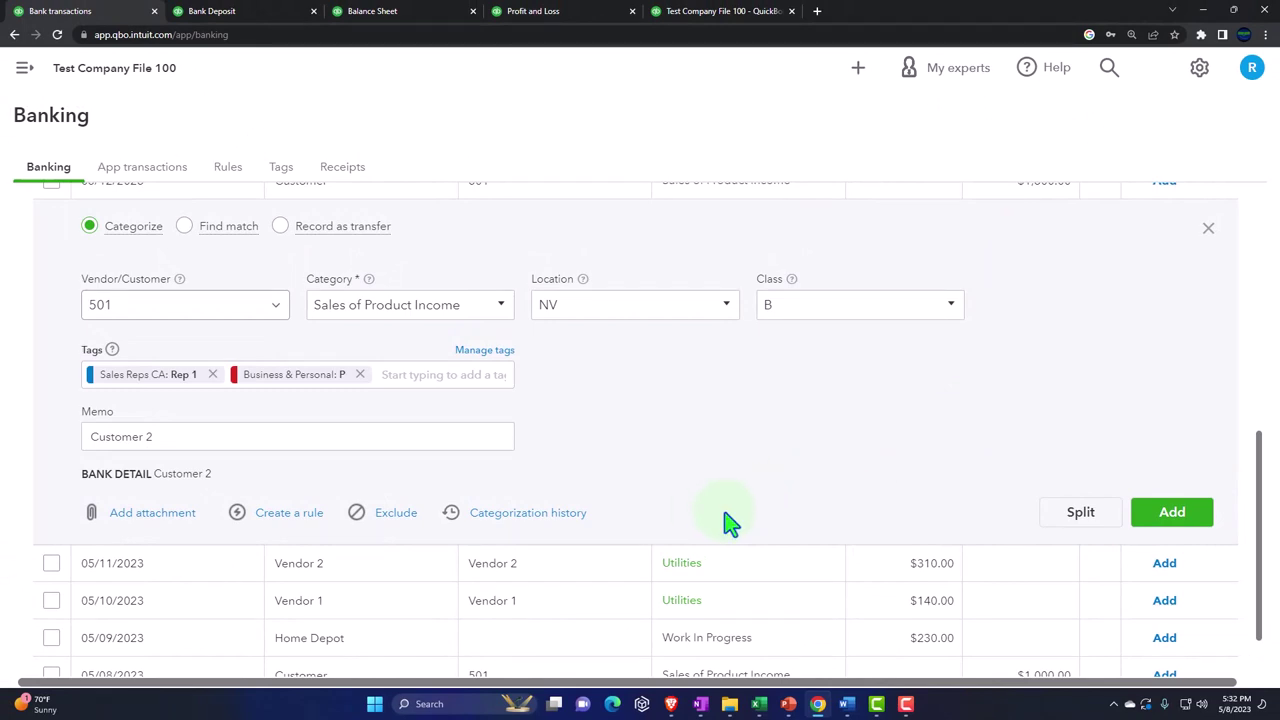
# Step: Start a bank rule from the 05/12/2023 customer transaction and name it Customer 2, matching the memo
pyautogui.click(280, 522)
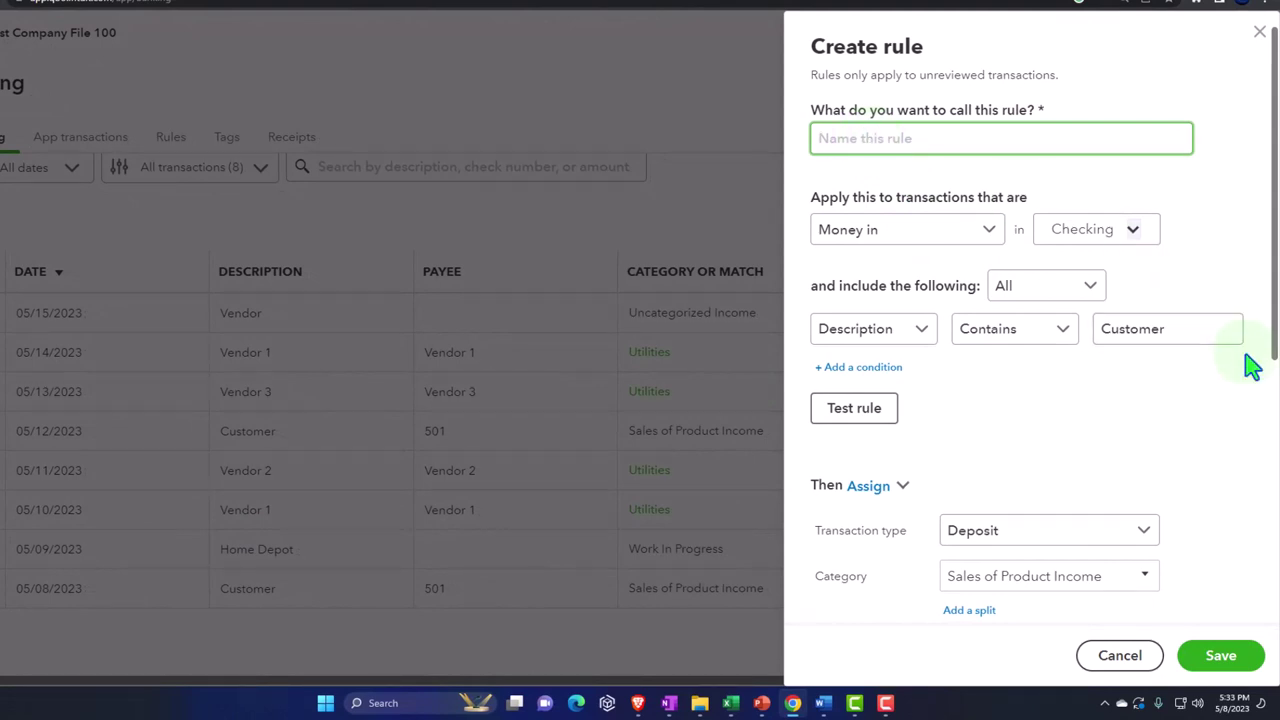
pyautogui.scroll(-3, 1134, 406)
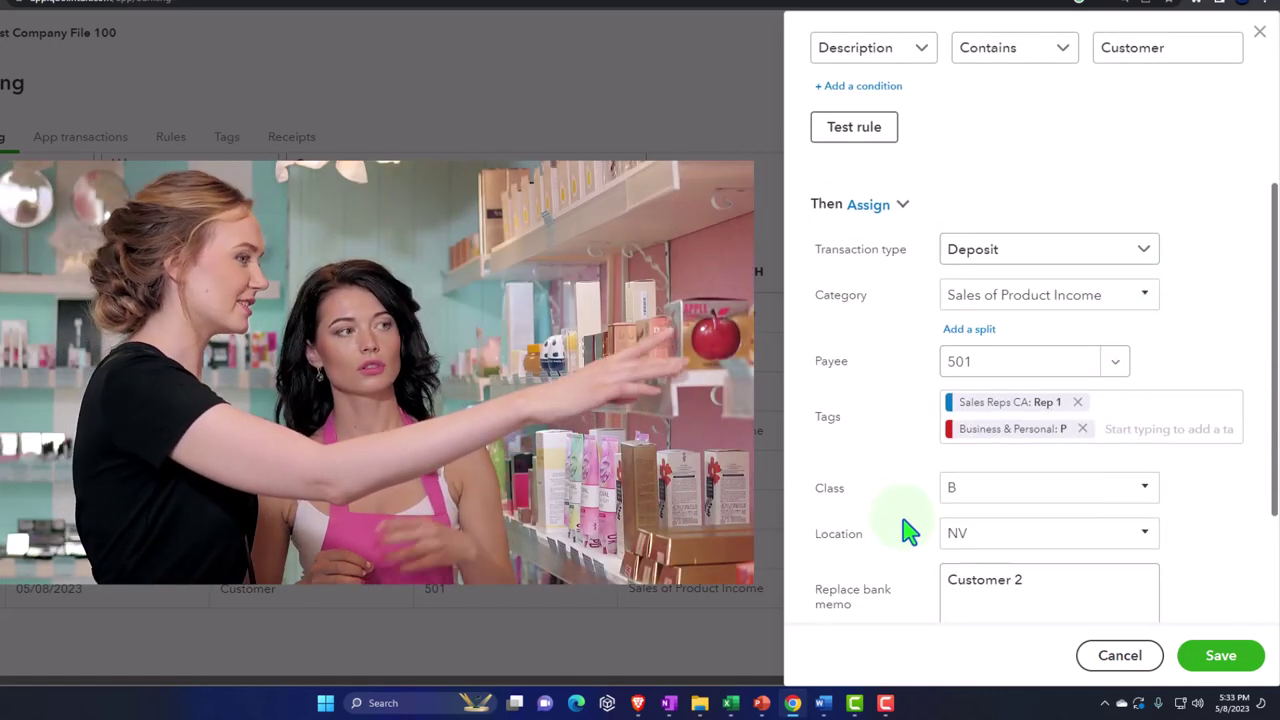
pyautogui.moveTo(1034, 578); pyautogui.dragTo(946, 580)
pyautogui.hotkey('ctrl', 'c')
pyautogui.scroll(3, 930, 560)
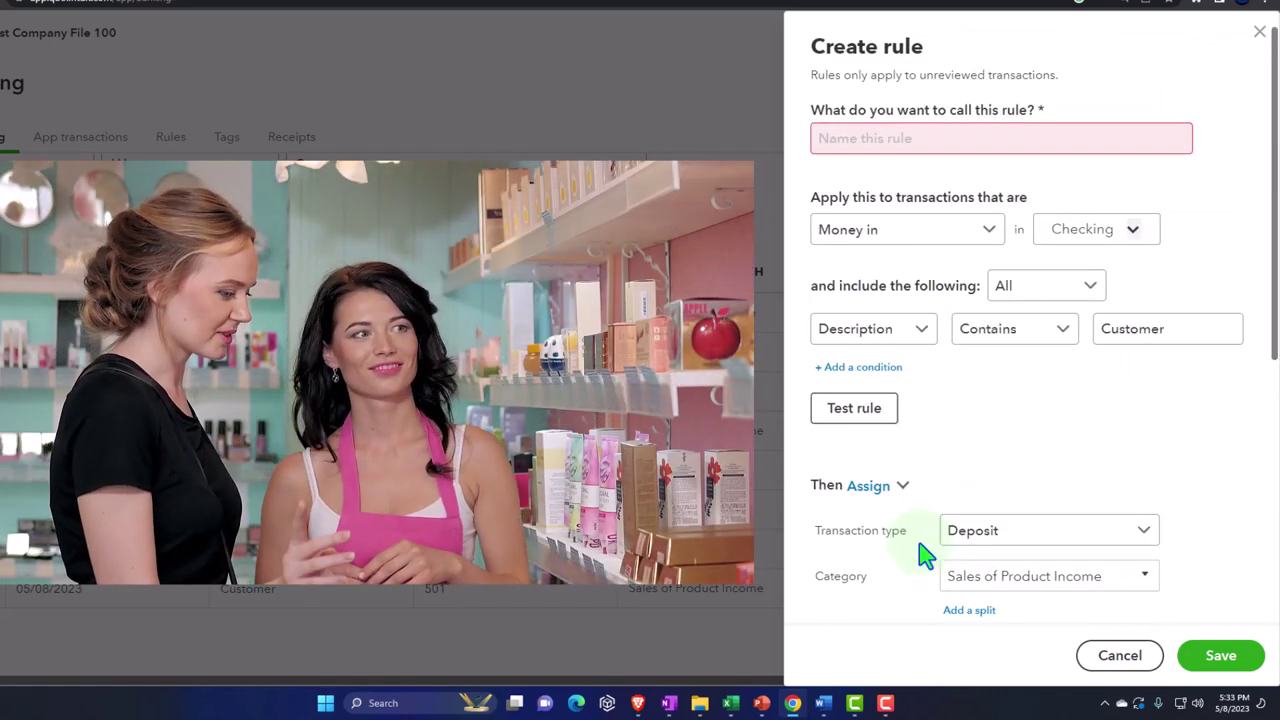
pyautogui.click(857, 140)
pyautogui.hotkey('ctrl', 'v')
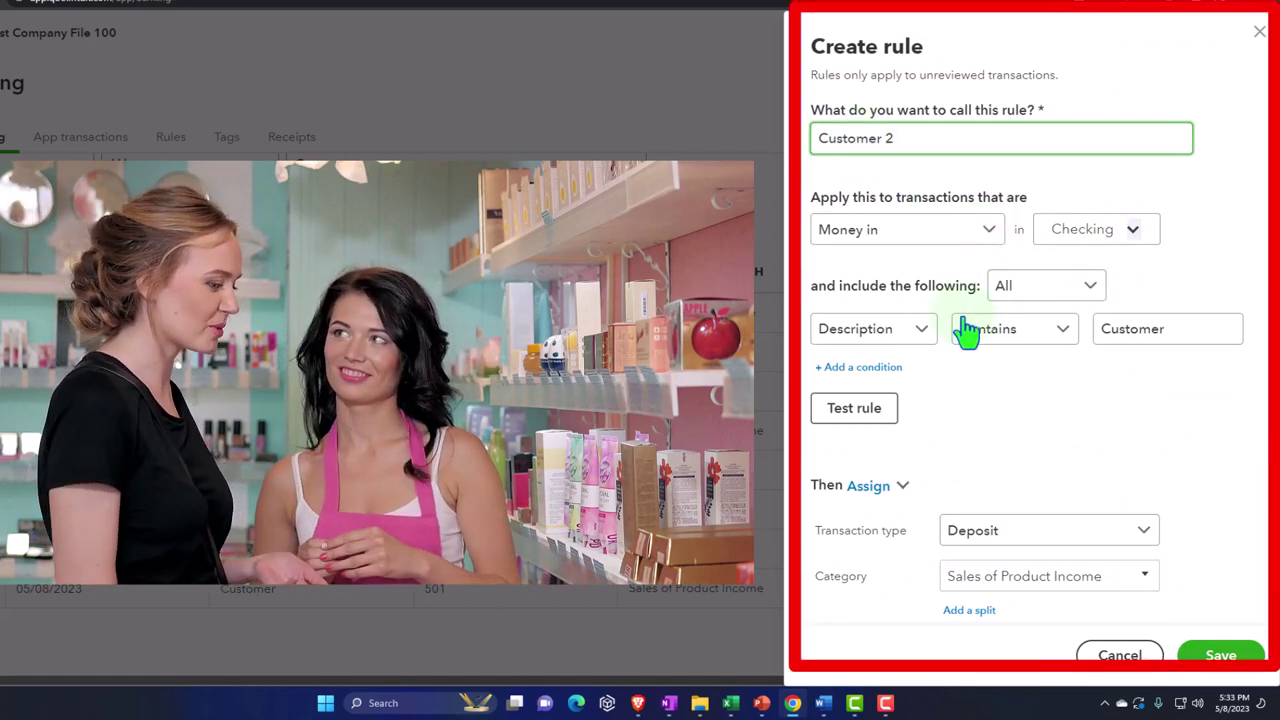
# Step: Set the rule's condition to bank text containing Customer 2 and test the rule against the unreviewed transactions
pyautogui.click(921, 334)
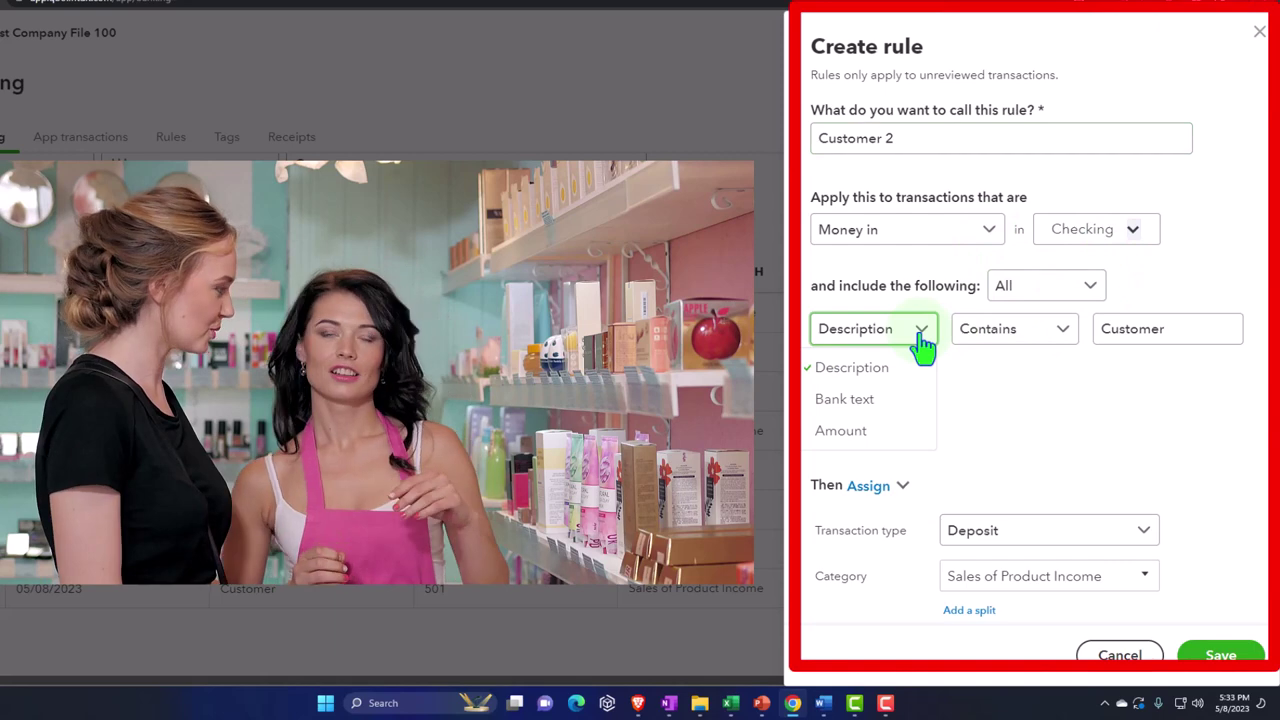
pyautogui.click(889, 405)
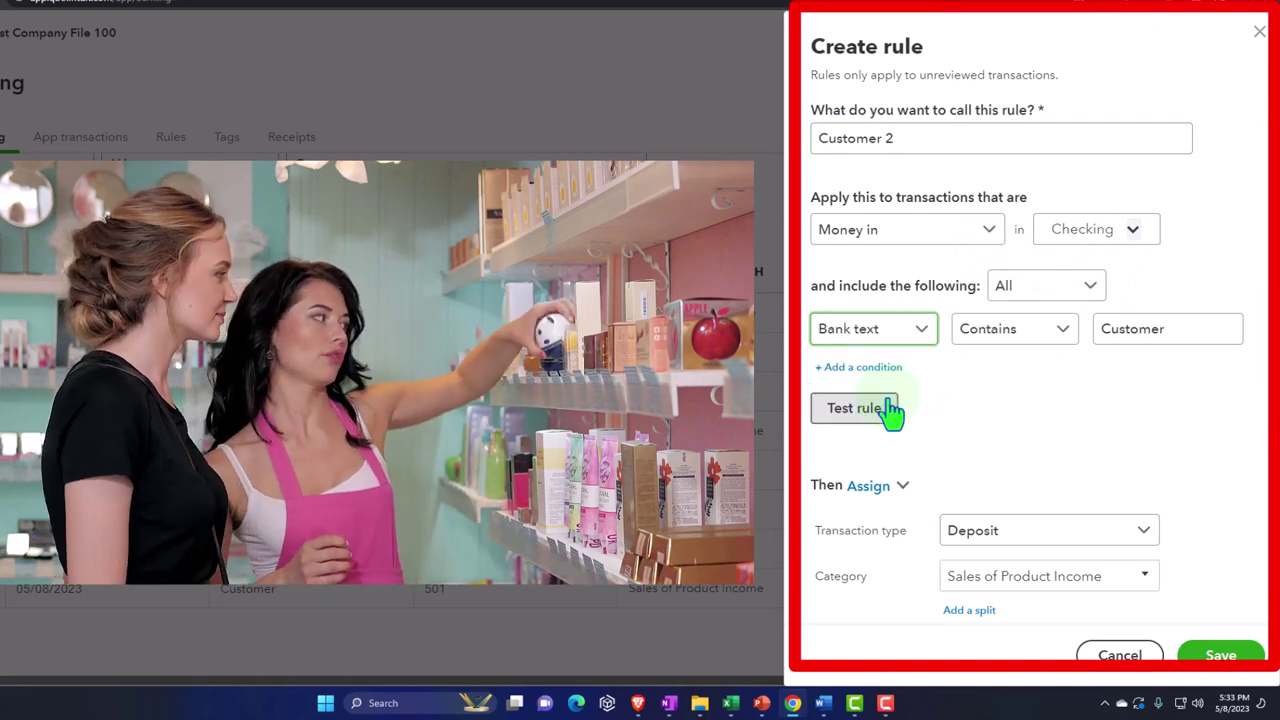
pyautogui.click(1061, 340)
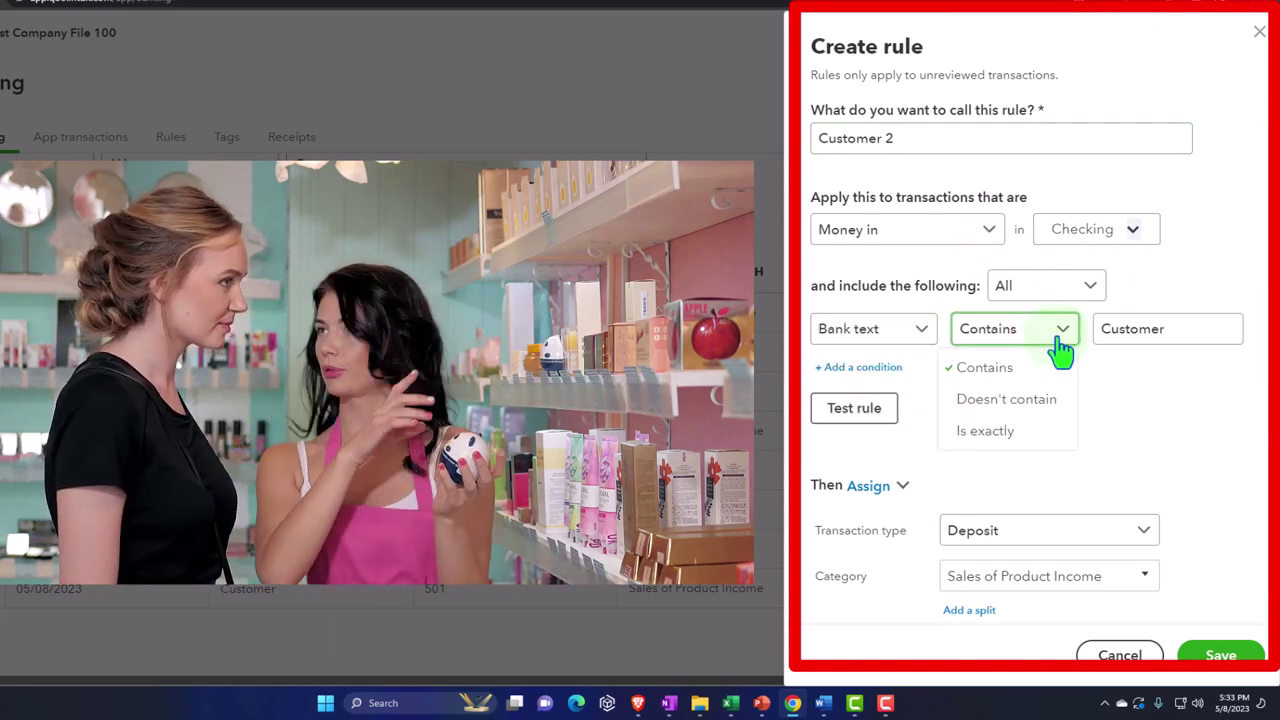
pyautogui.click(1143, 335)
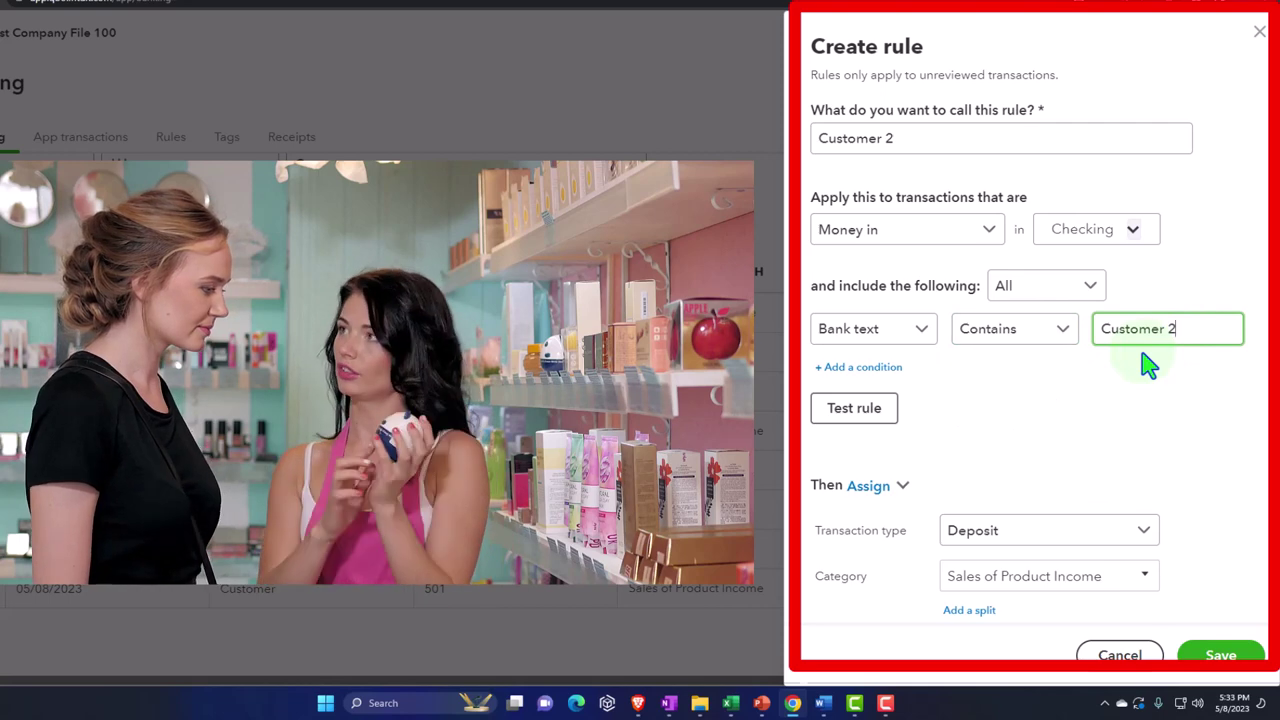
pyautogui.click(866, 416)
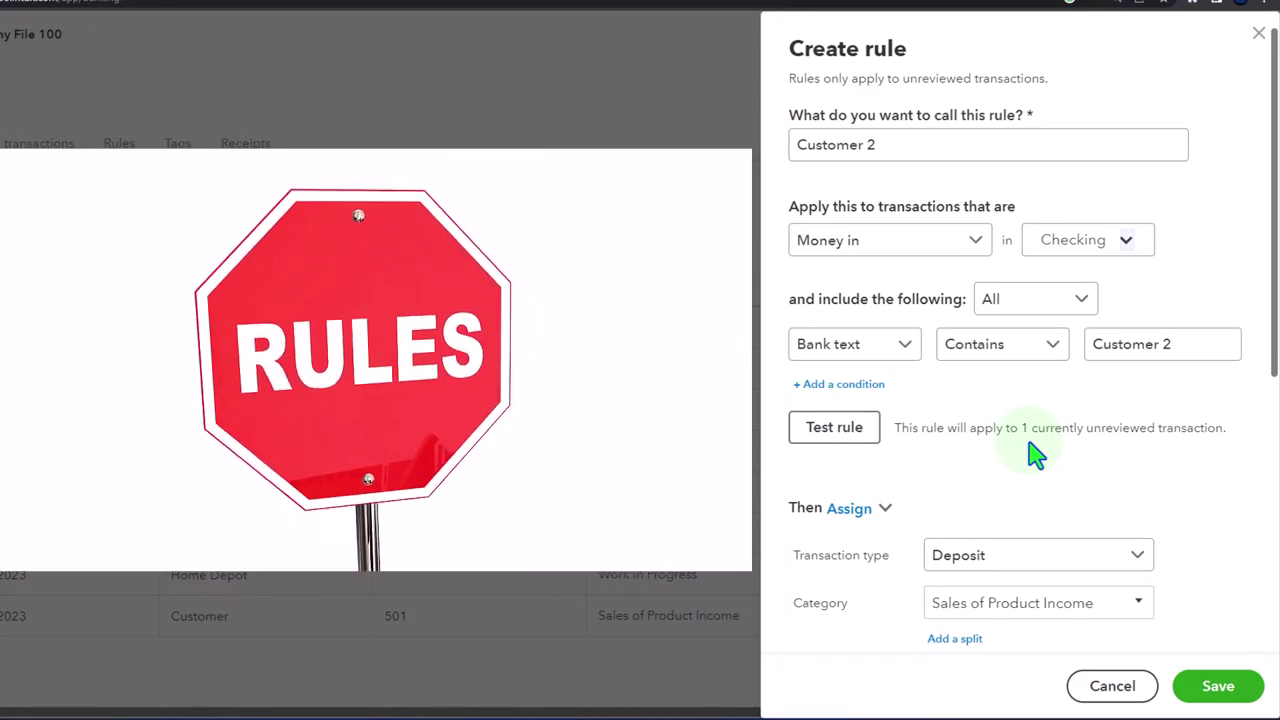
# Step: Review the rule's assigned category, payee, tags, class, location and auto-add setting, and save the rule
pyautogui.scroll(-2, 1035, 455)
pyautogui.scroll(-1, 886, 480)
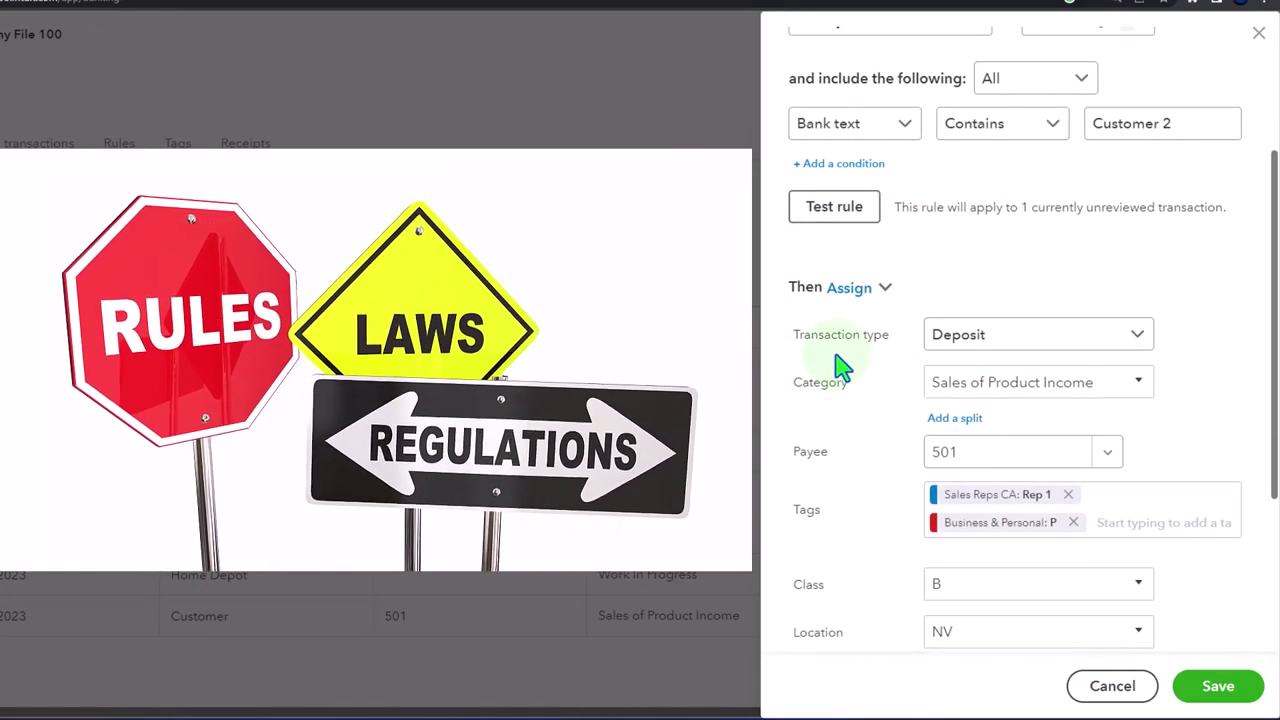
pyautogui.scroll(-1, 840, 370)
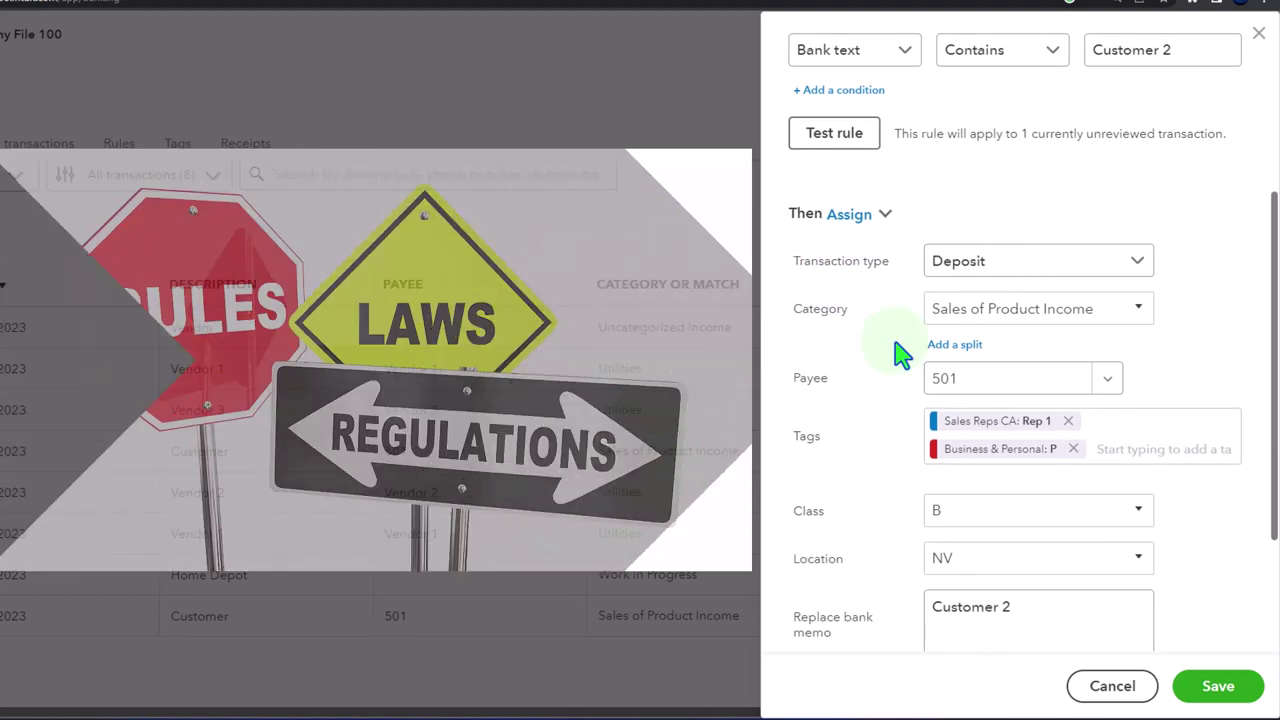
pyautogui.scroll(-1, 900, 352)
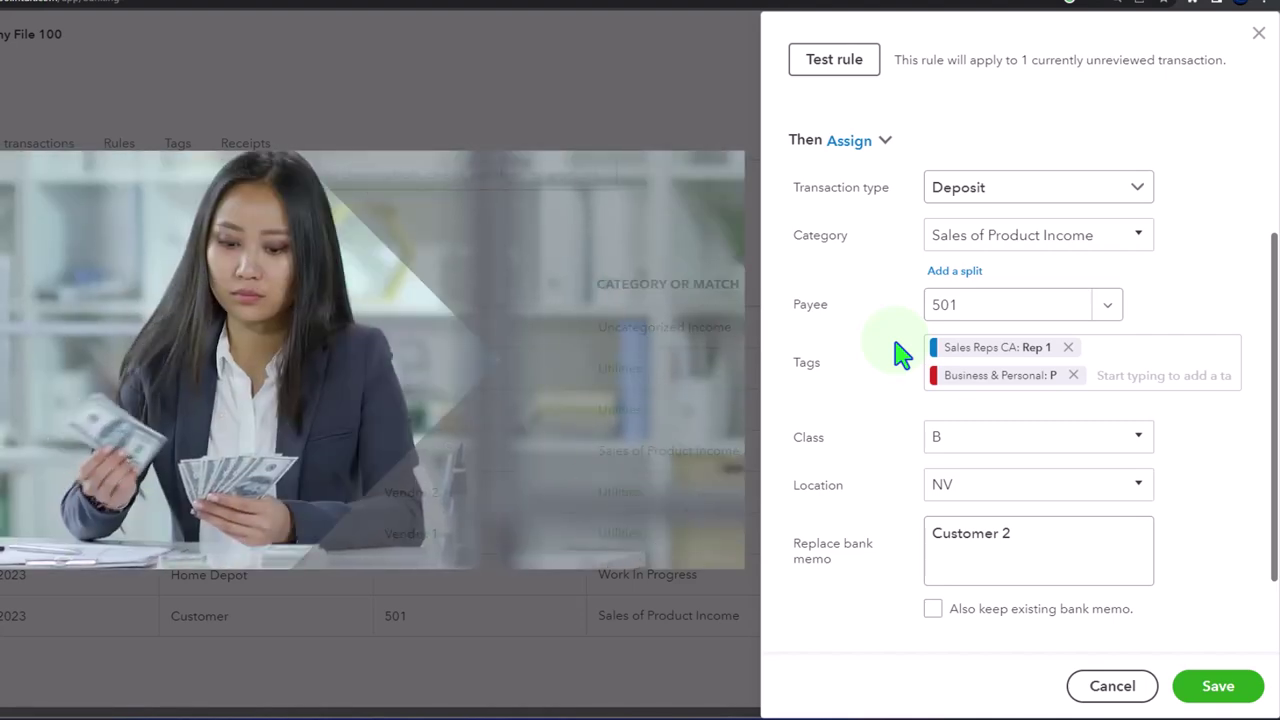
pyautogui.click(1107, 306)
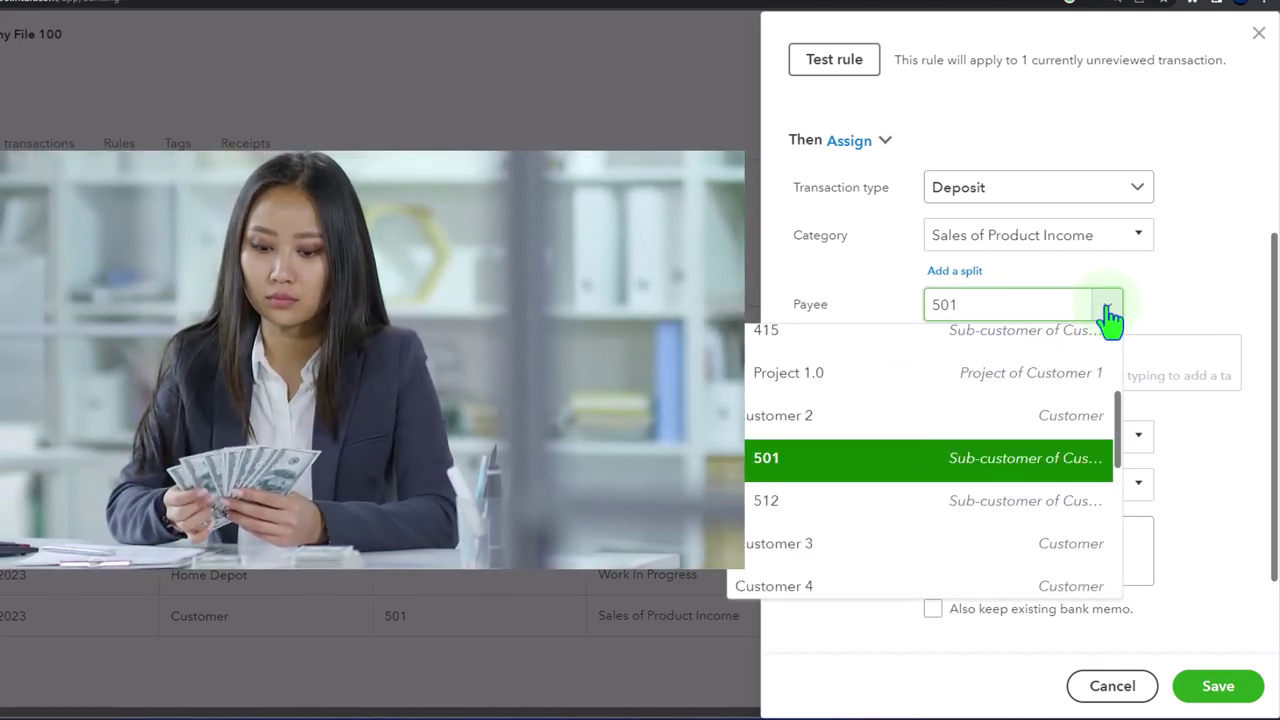
pyautogui.click(1108, 312)
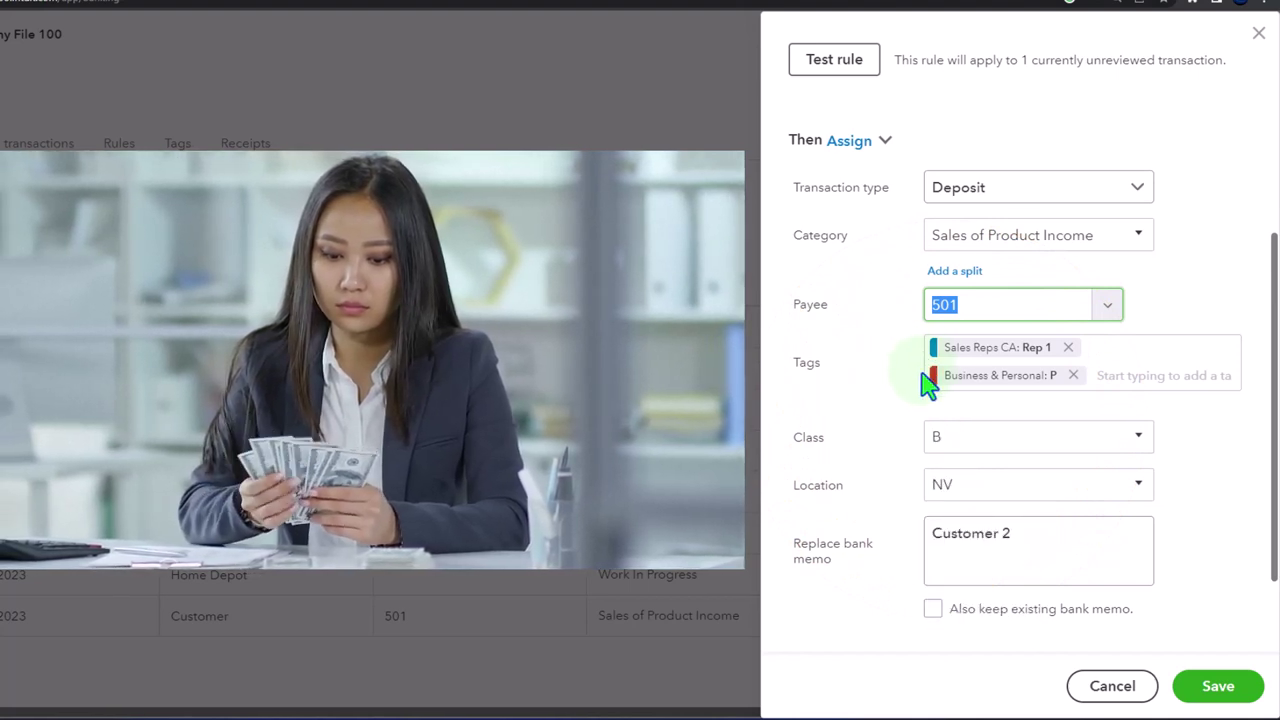
pyautogui.scroll(-1, 926, 383)
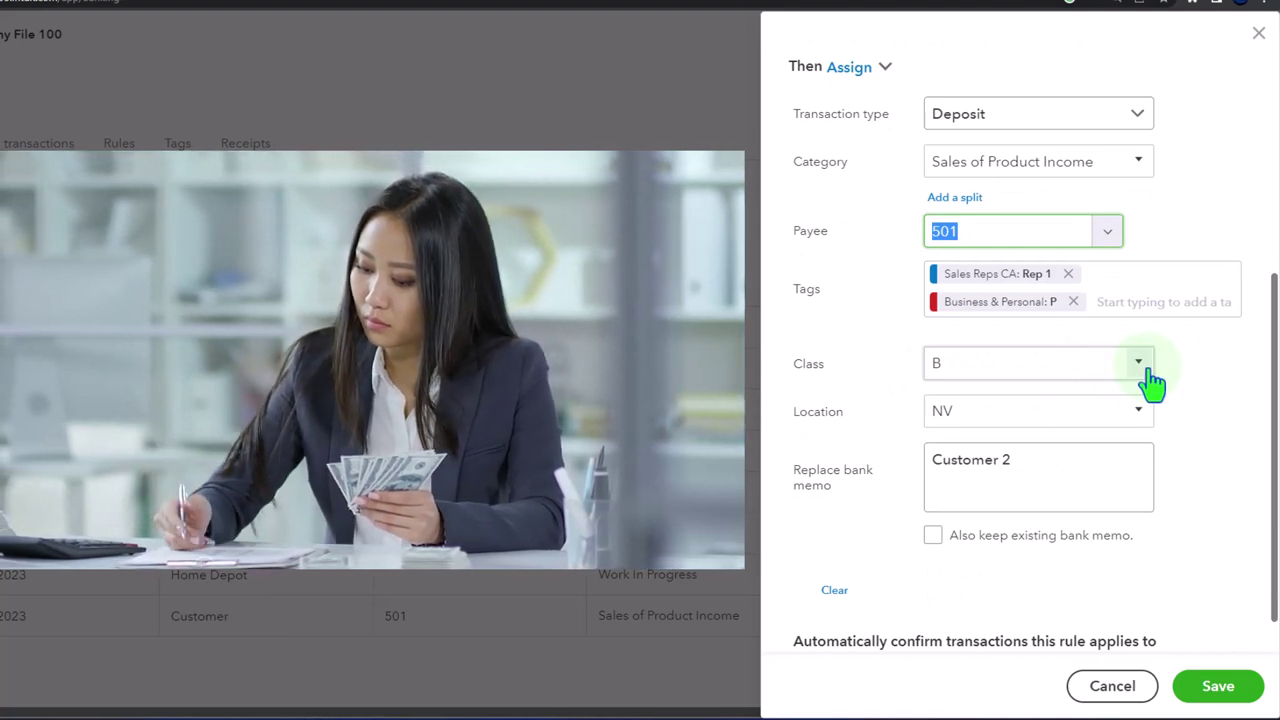
pyautogui.click(899, 396)
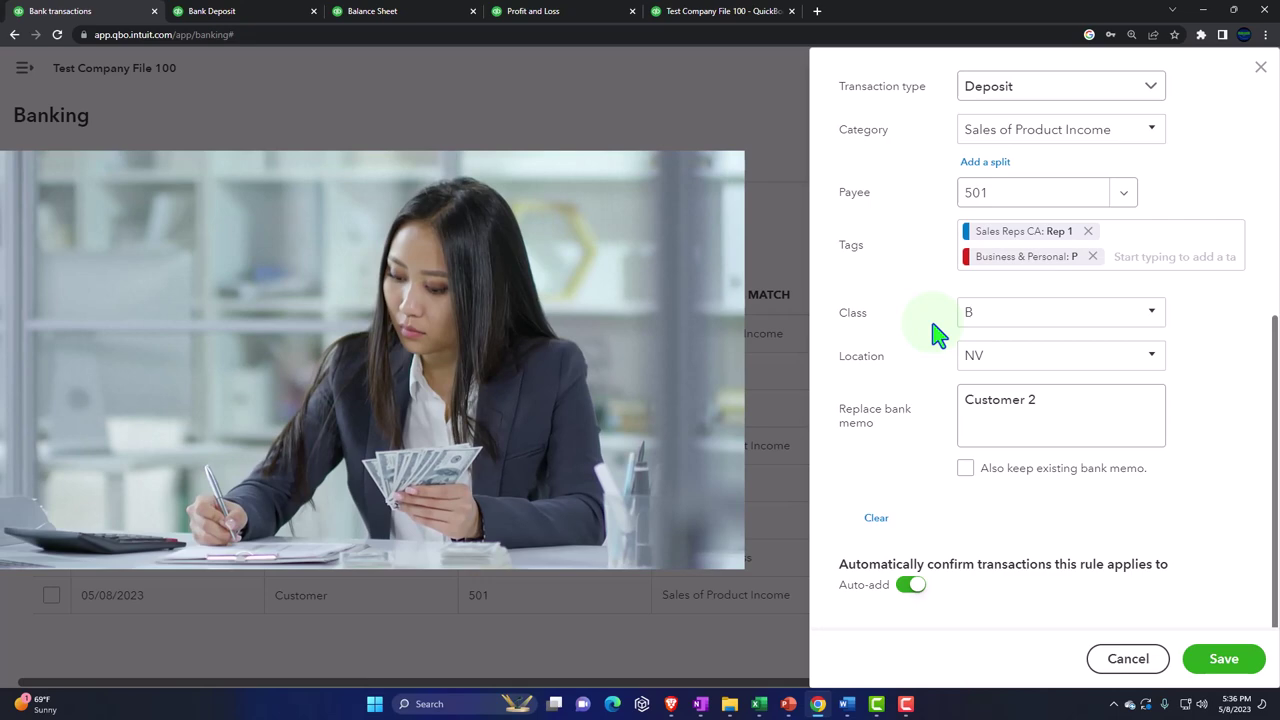
pyautogui.scroll(1, 923, 334)
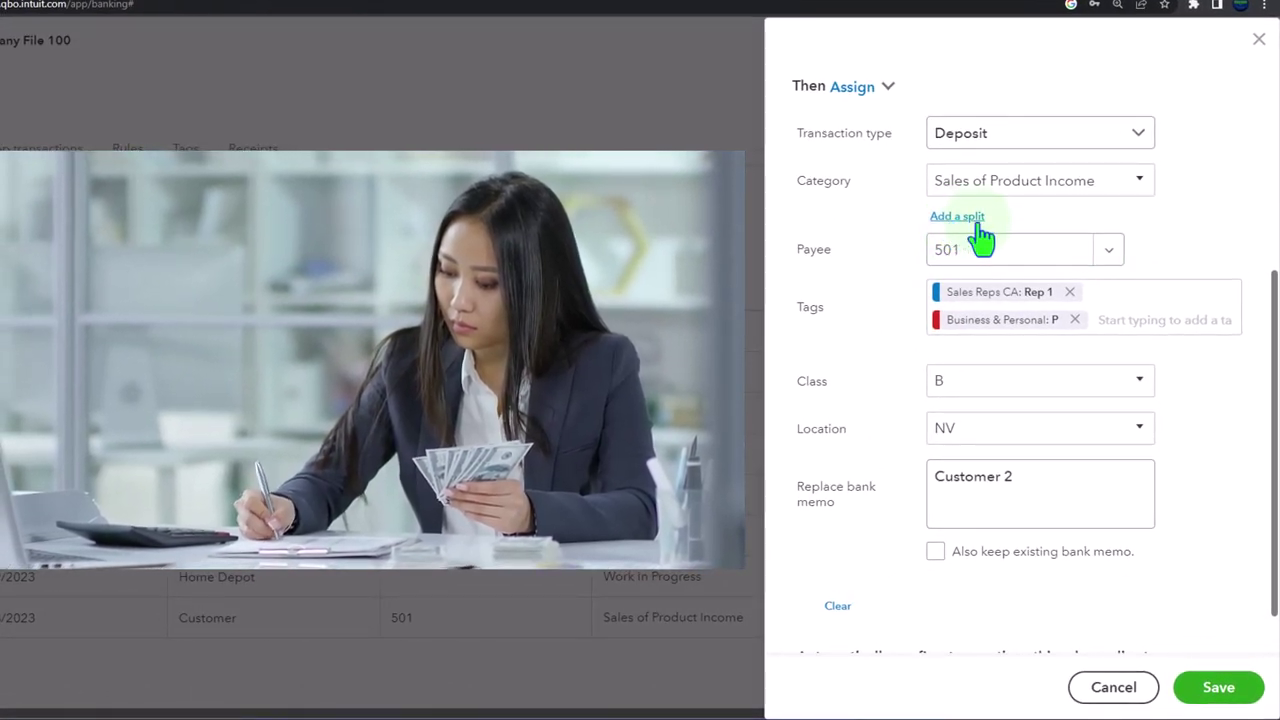
pyautogui.scroll(-1, 877, 388)
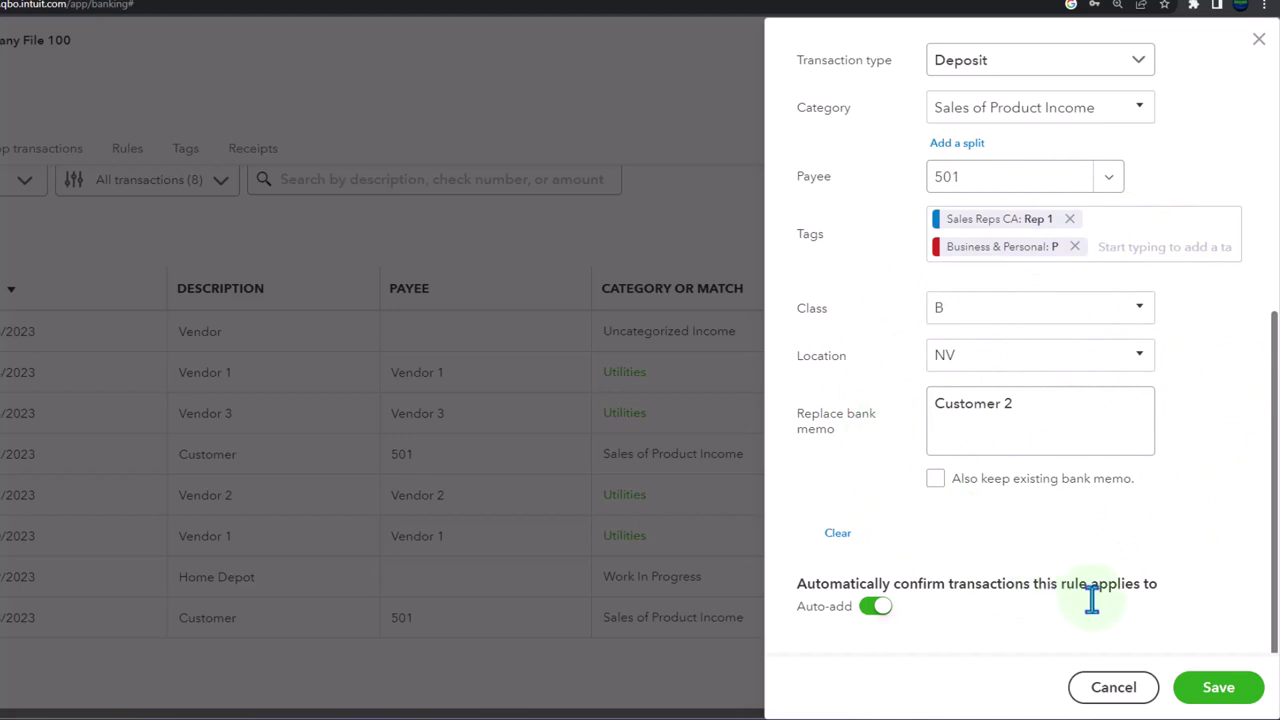
pyautogui.click(1218, 688)
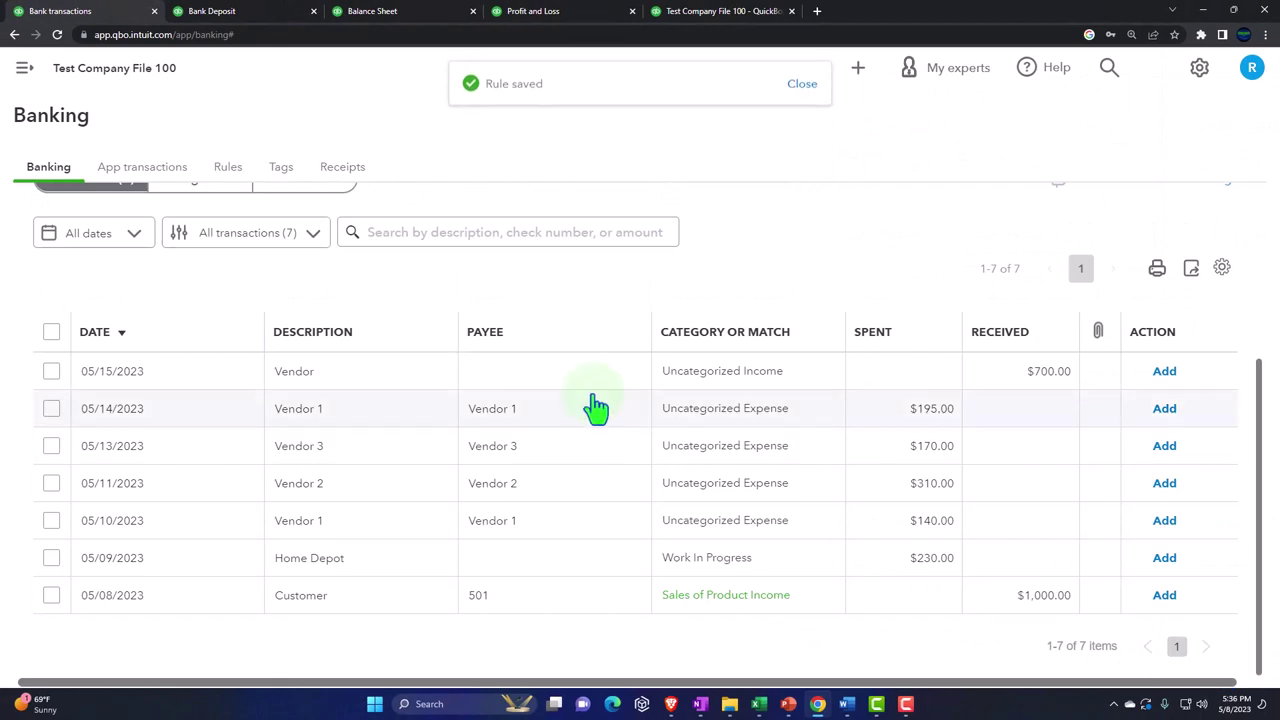
# Step: Switch to the Balance Sheet report and rerun it with columns by customers
pyautogui.click(366, 11)
pyautogui.scroll(2, 622, 452)
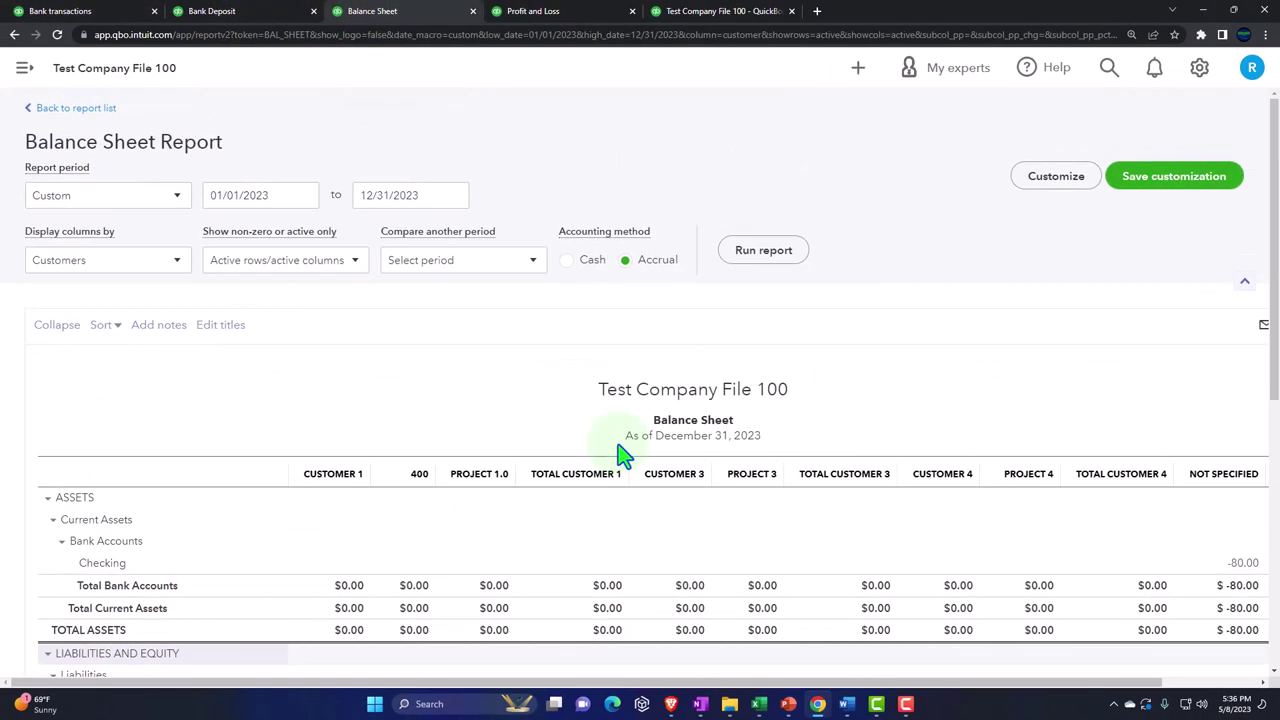
pyautogui.click(757, 258)
pyautogui.scroll(2, 390, 363)
pyautogui.scroll(1, 390, 363)
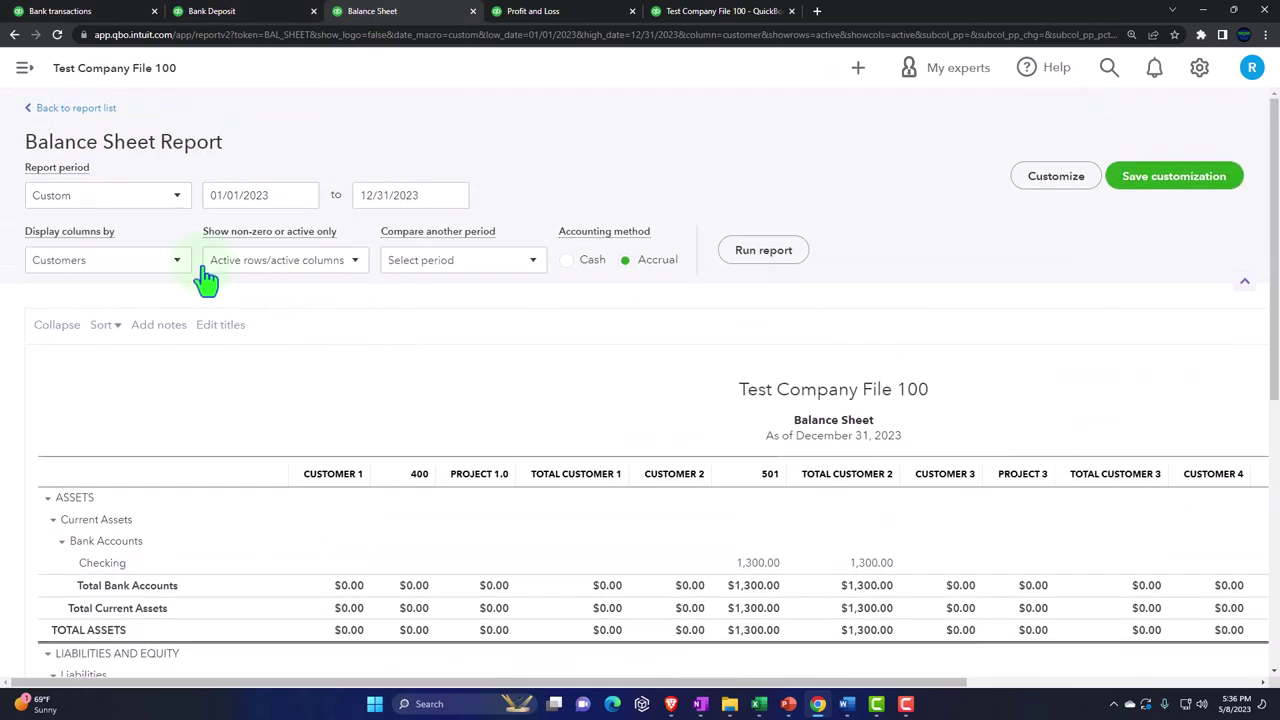
# Step: Set the Balance Sheet's columns to Total Only and rerun the report
pyautogui.click(177, 261)
pyautogui.click(138, 290)
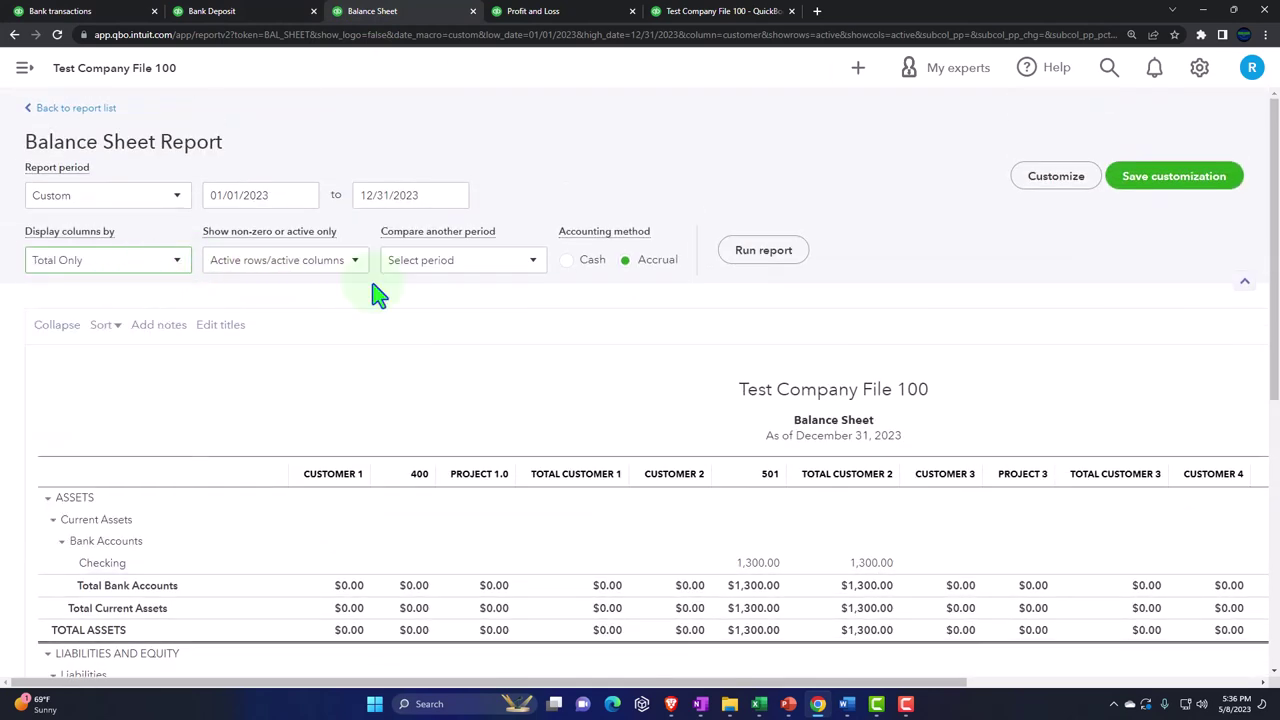
pyautogui.click(772, 252)
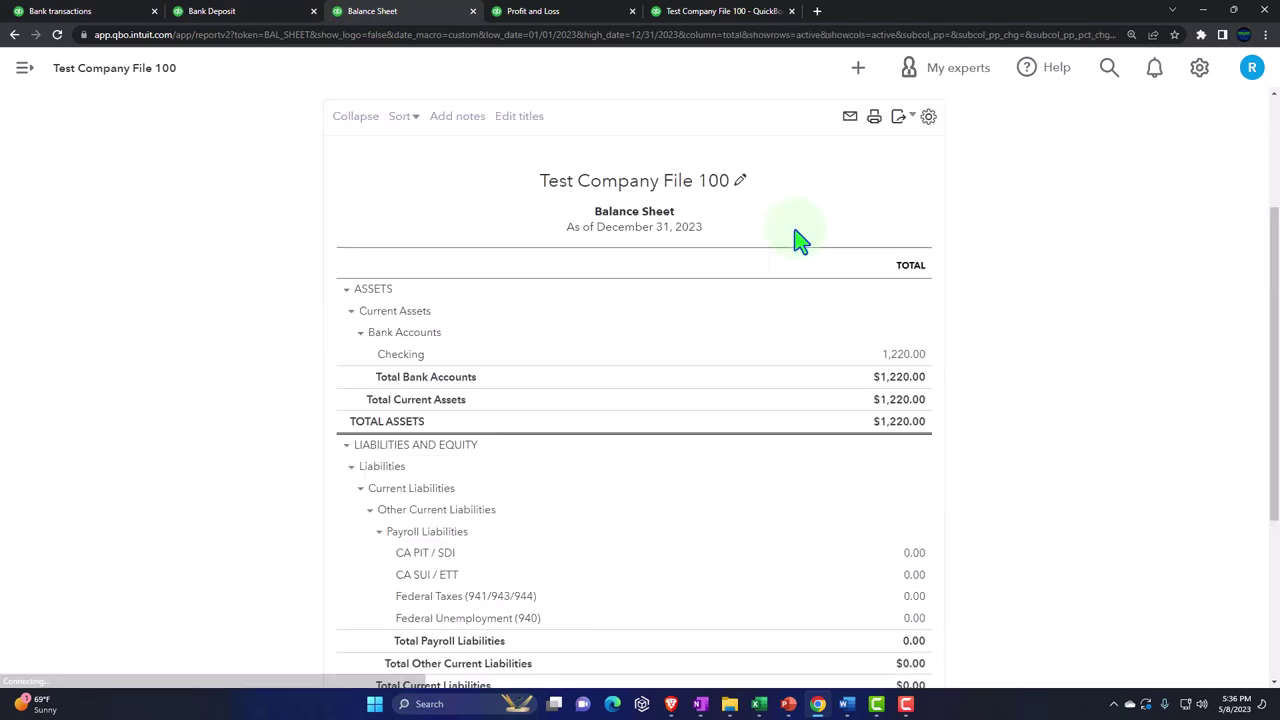
# Step: Drill into the Balance Sheet's Checking balance to examine the Customer 2 deposit, and return to the report
pyautogui.click(900, 358)
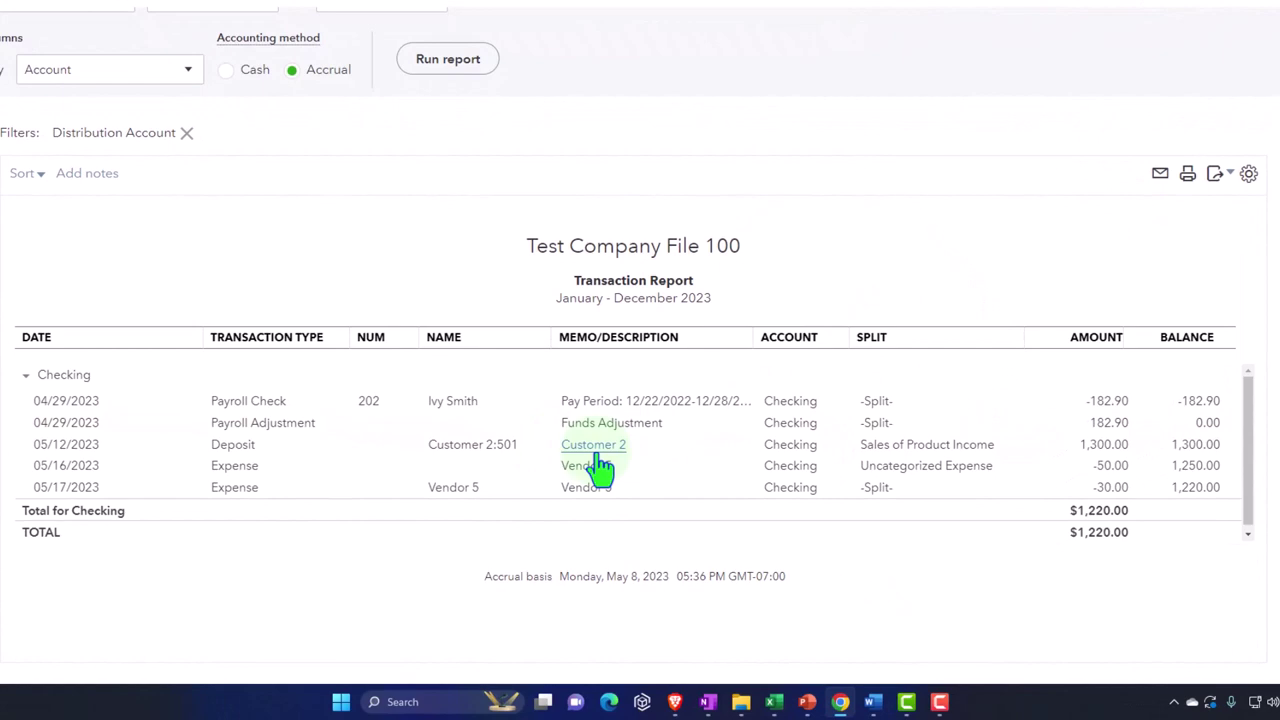
pyautogui.scroll(2, 600, 465)
pyautogui.click(30, 38)
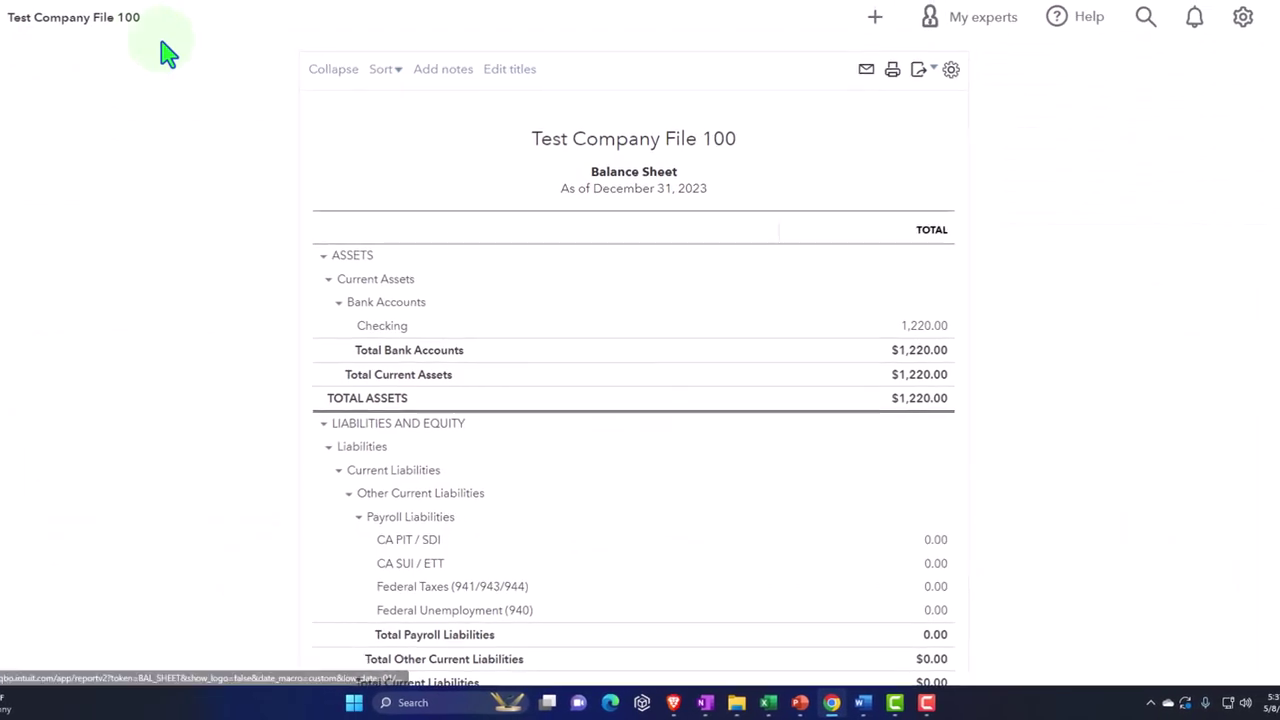
# Step: Switch to the Profit and Loss report and rerun it with columns by customers
pyautogui.click(530, 11)
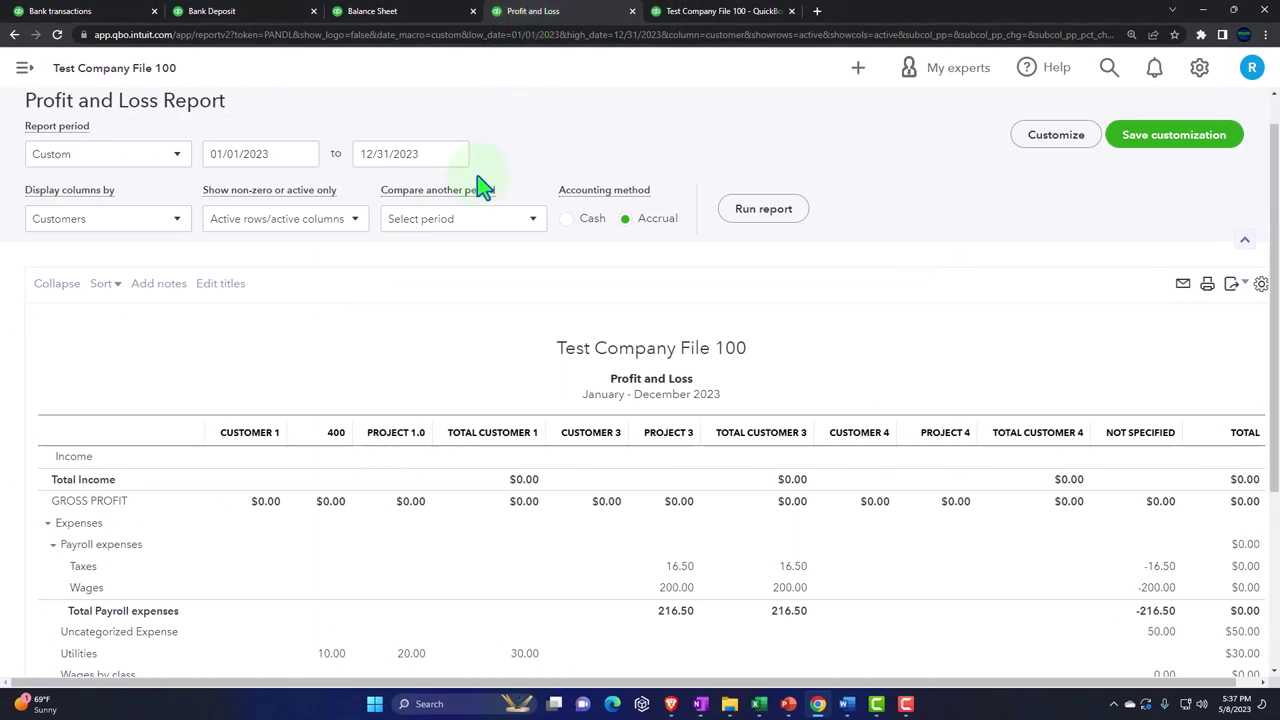
pyautogui.click(741, 226)
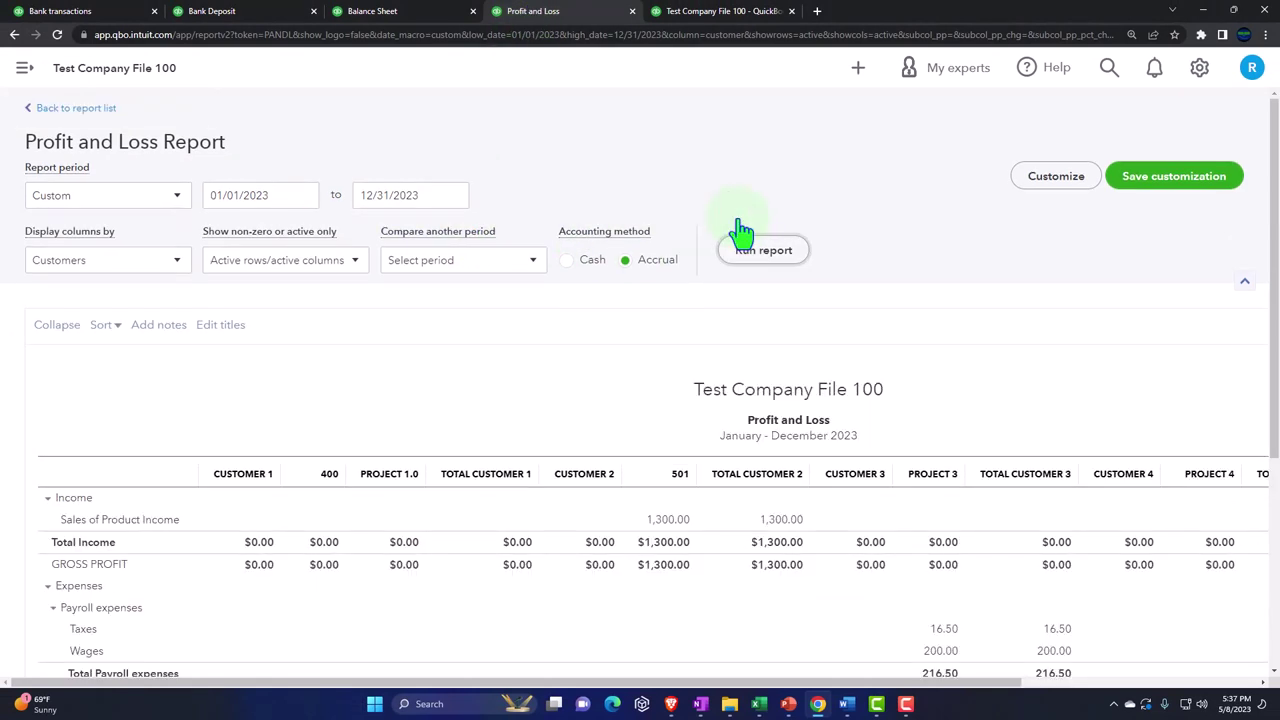
pyautogui.scroll(-2, 286, 271)
pyautogui.scroll(2, 200, 232)
# Step: Change the Profit and Loss columns to Classes, rerun the report and look over the class columns
pyautogui.click(180, 251)
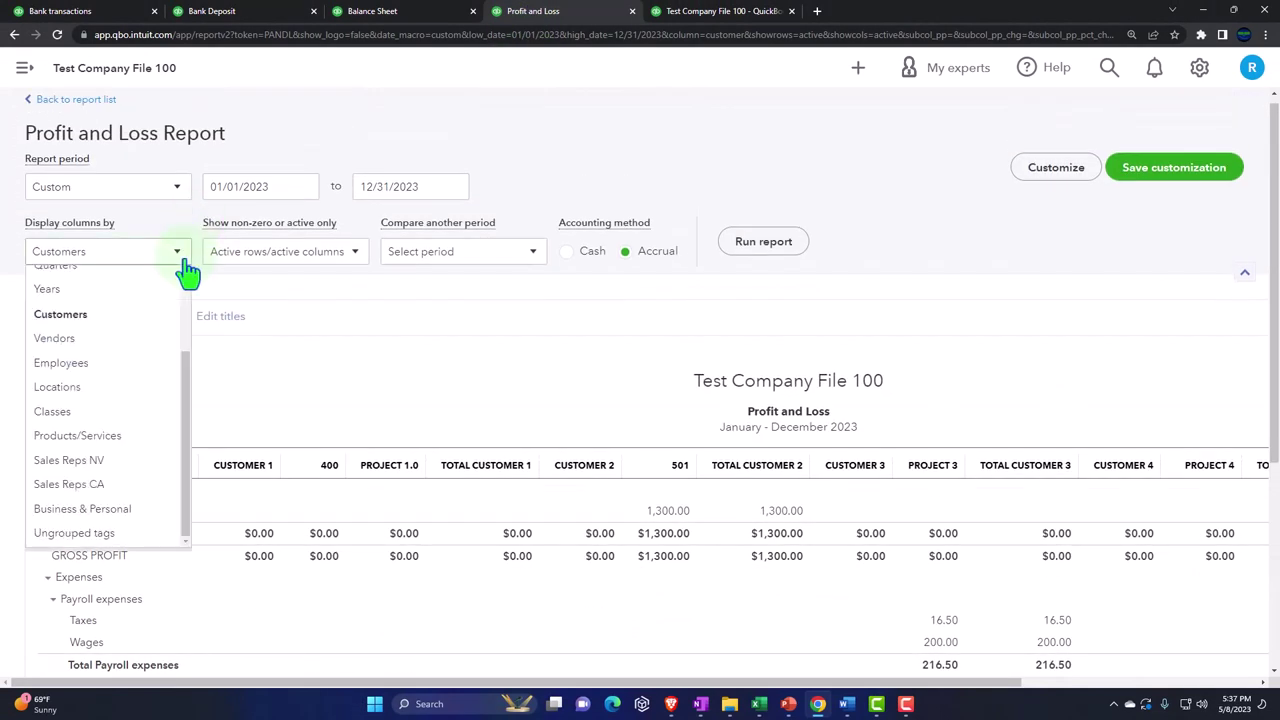
pyautogui.scroll(1, 145, 365)
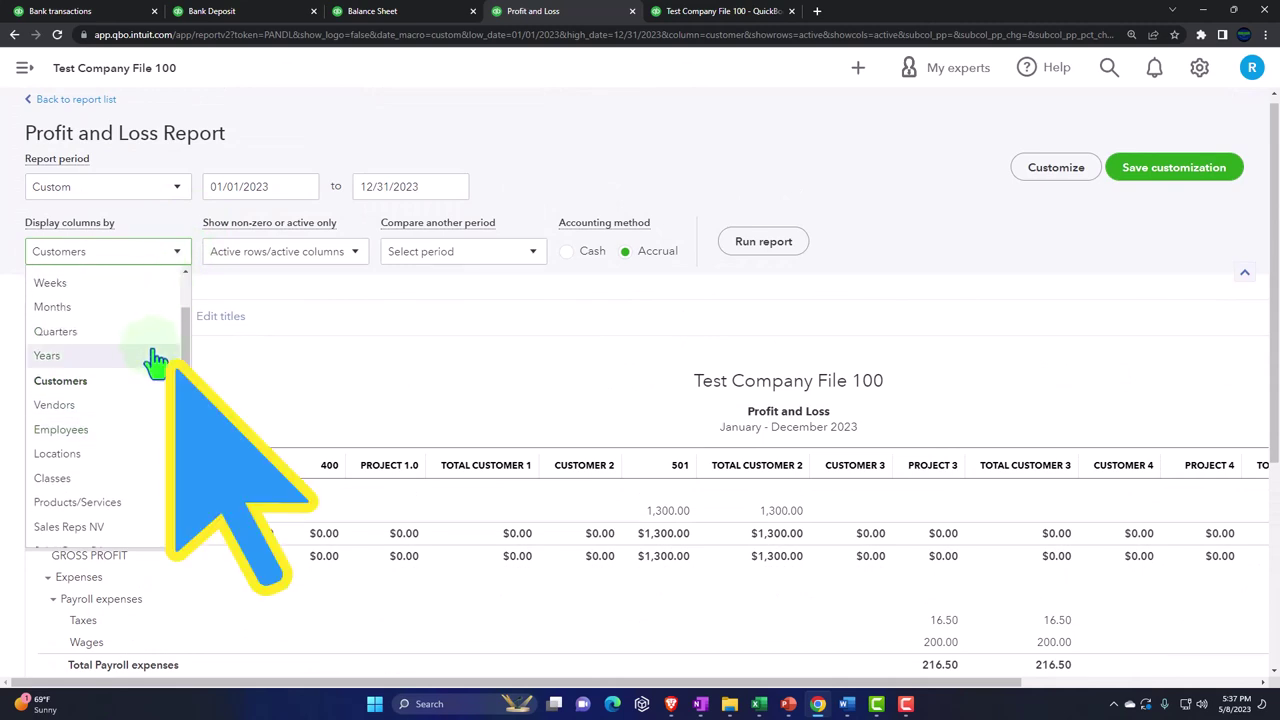
pyautogui.scroll(1, 157, 357)
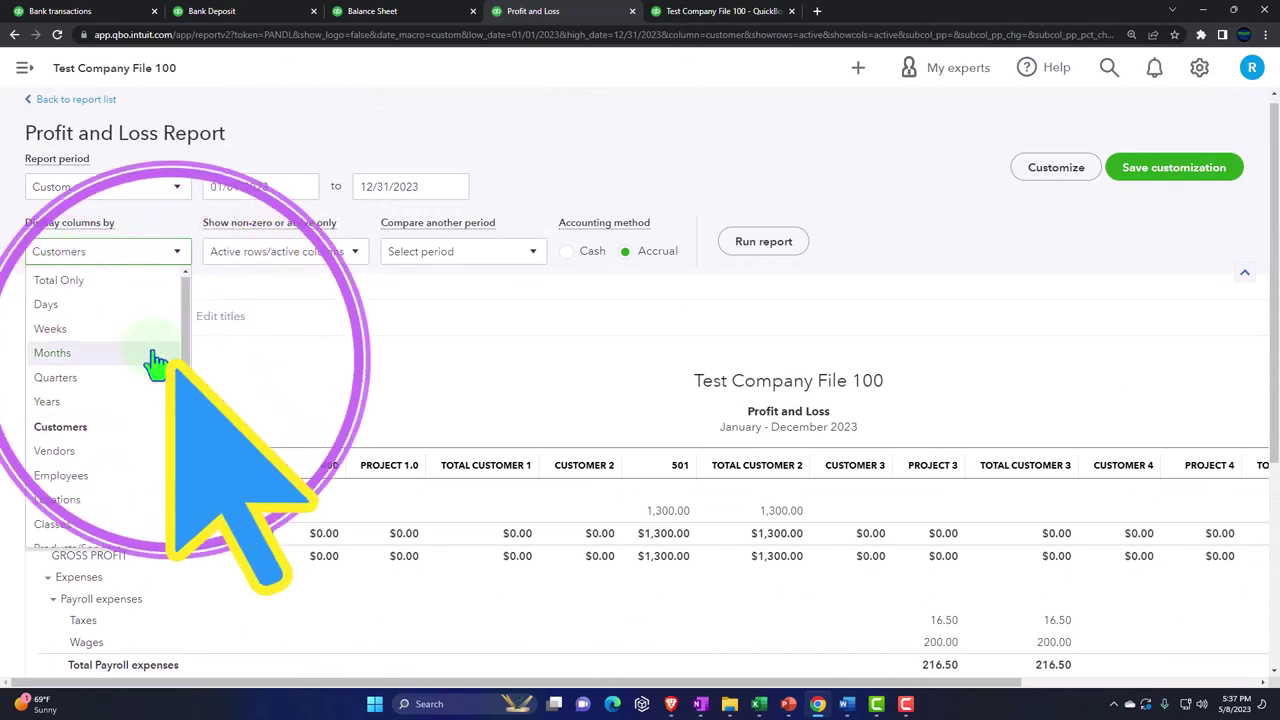
pyautogui.scroll(-2, 145, 400)
pyautogui.click(115, 411)
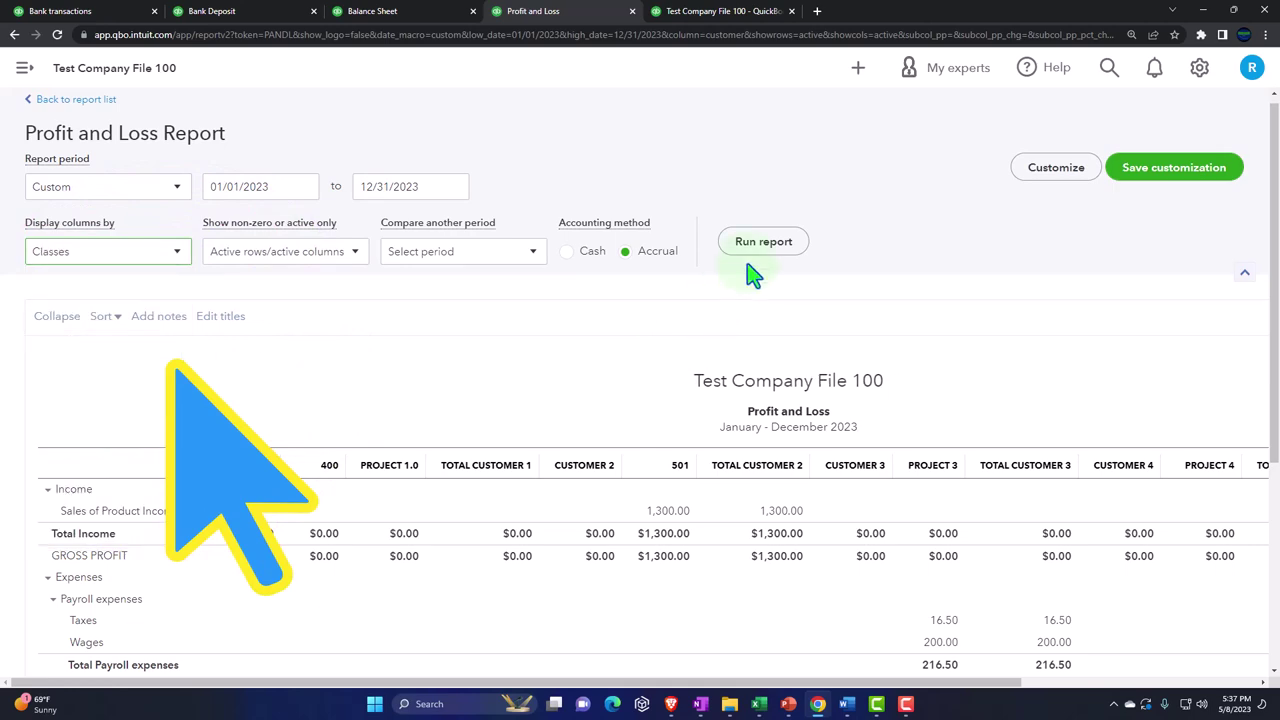
pyautogui.click(763, 243)
pyautogui.scroll(-2, 763, 265)
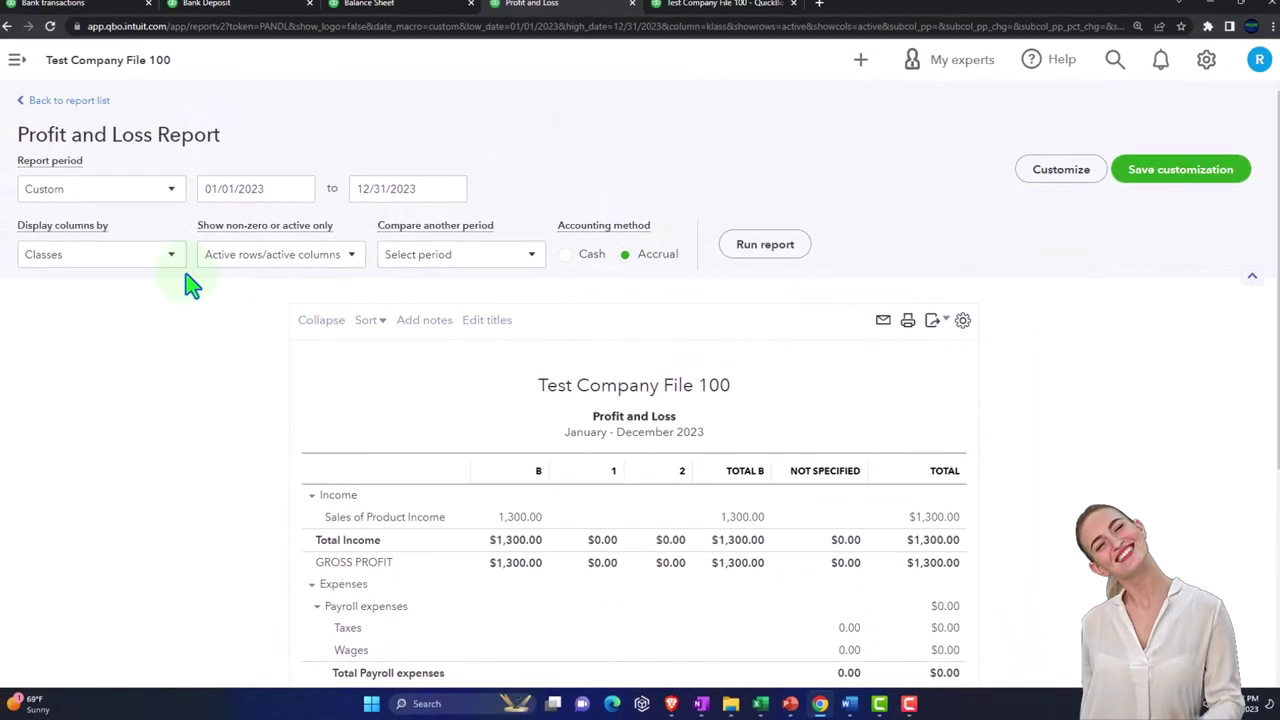
# Step: Change the Profit and Loss columns to Locations, rerun the report and look over the location columns
pyautogui.click(179, 257)
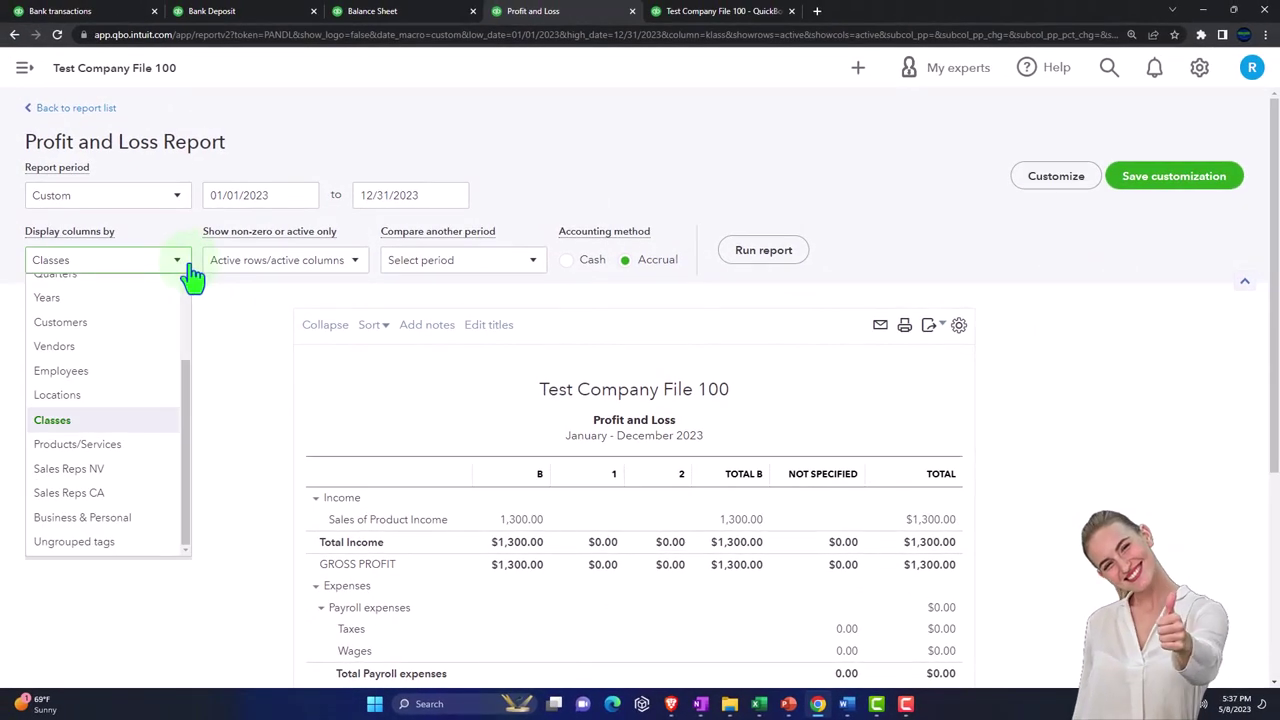
pyautogui.click(73, 393)
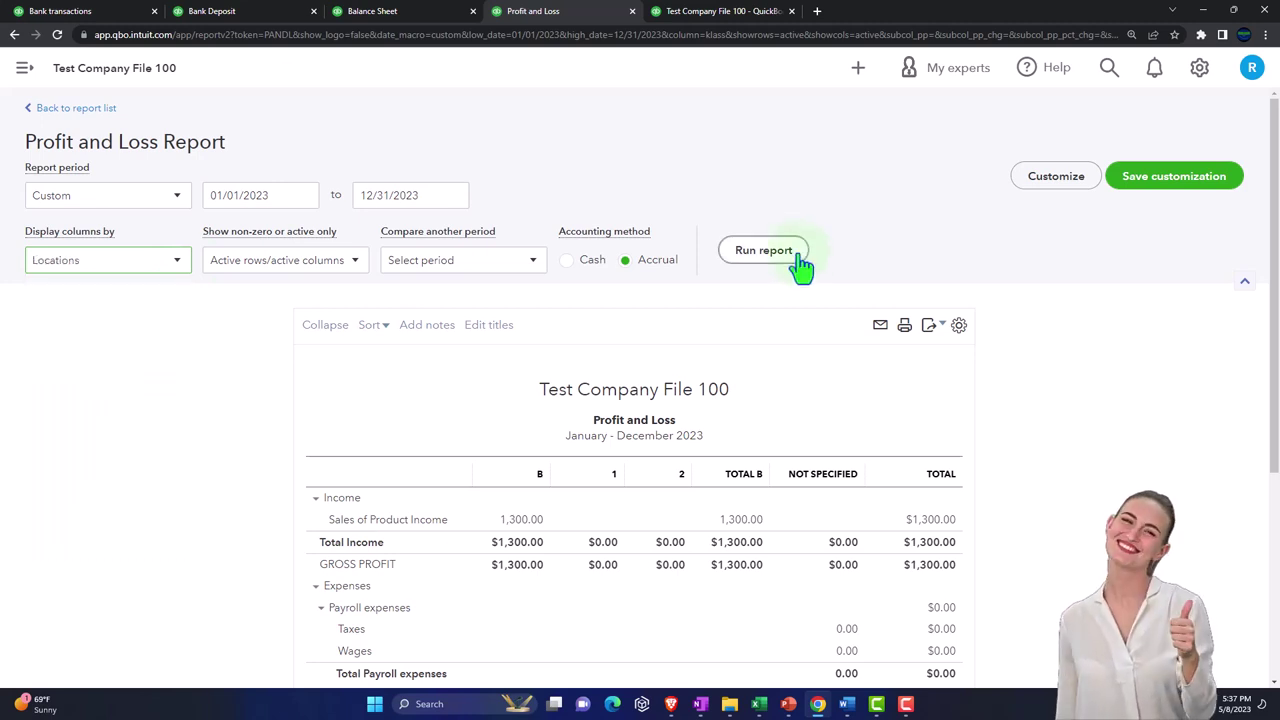
pyautogui.click(798, 256)
pyautogui.scroll(-2, 791, 260)
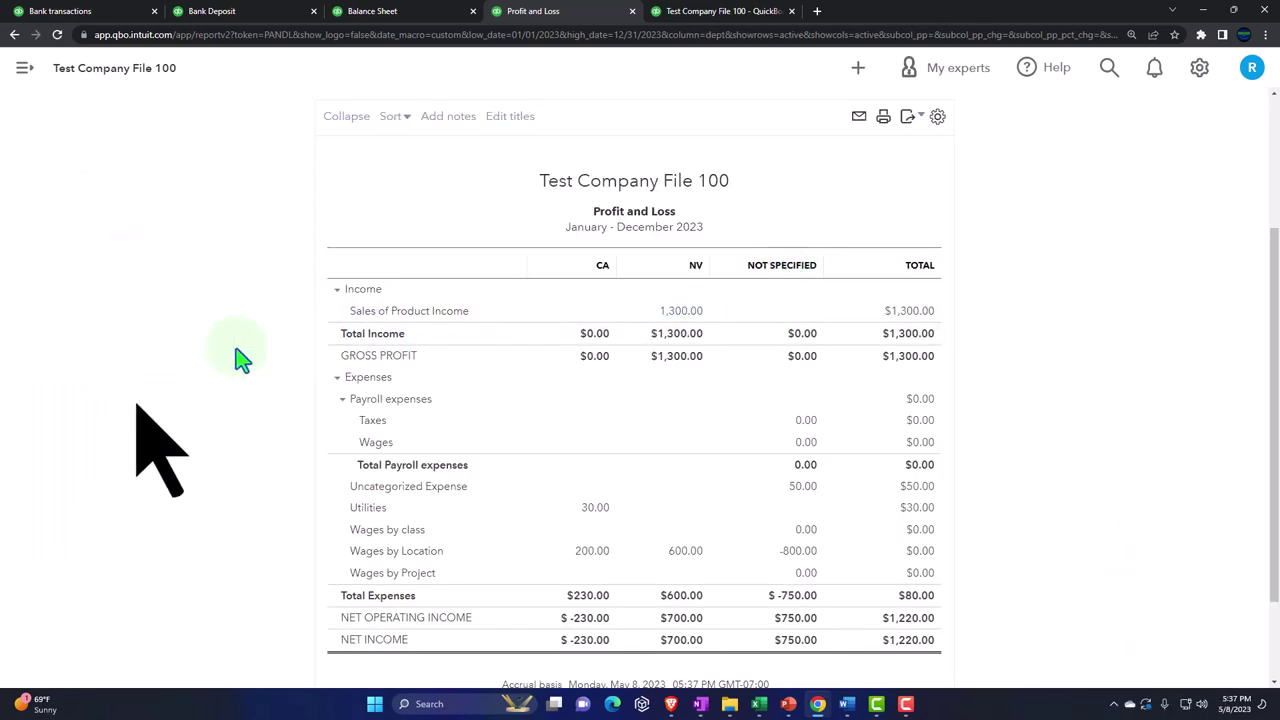
# Step: Set the Profit and Loss columns back to Customers and rerun the report
pyautogui.scroll(2, 234, 360)
pyautogui.click(180, 262)
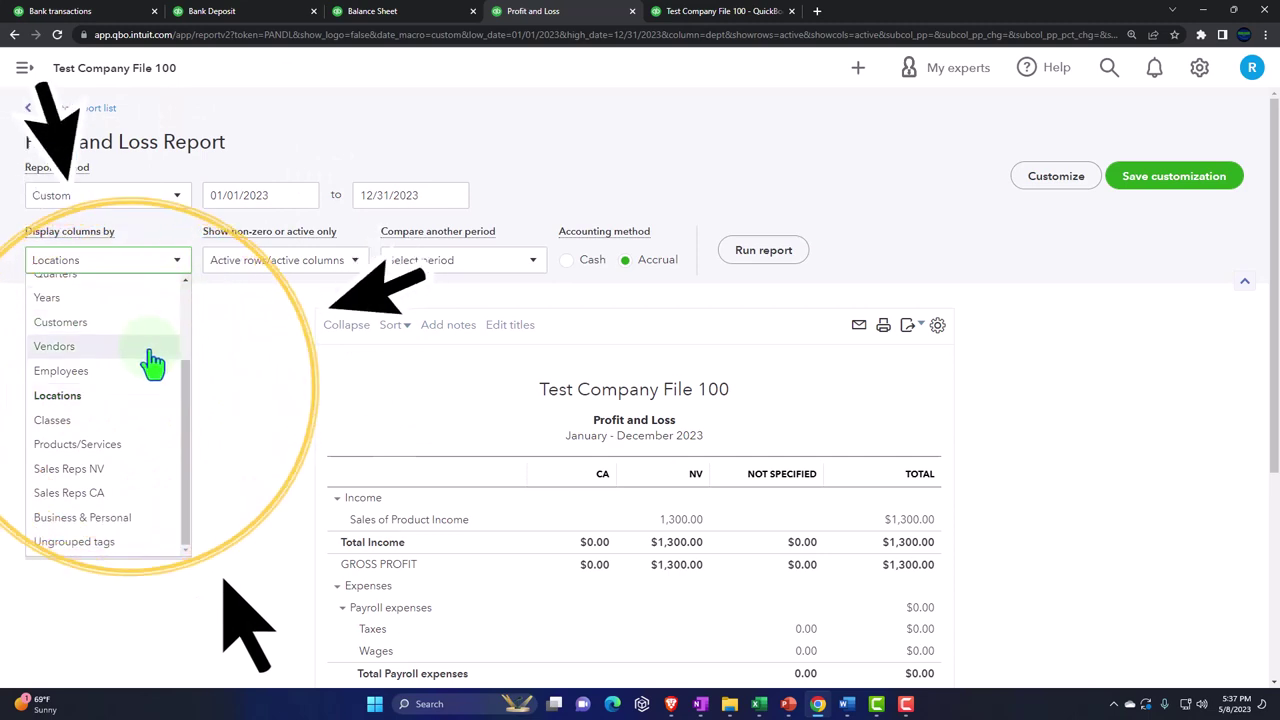
pyautogui.click(133, 324)
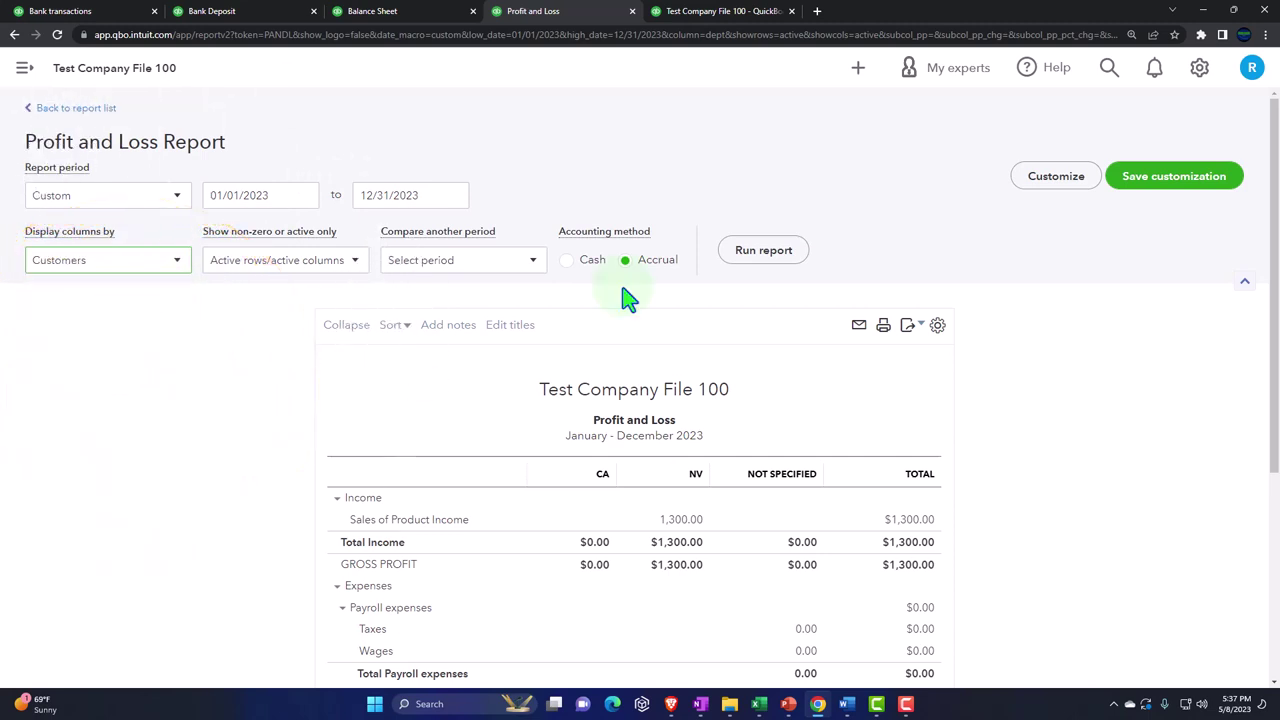
pyautogui.click(763, 255)
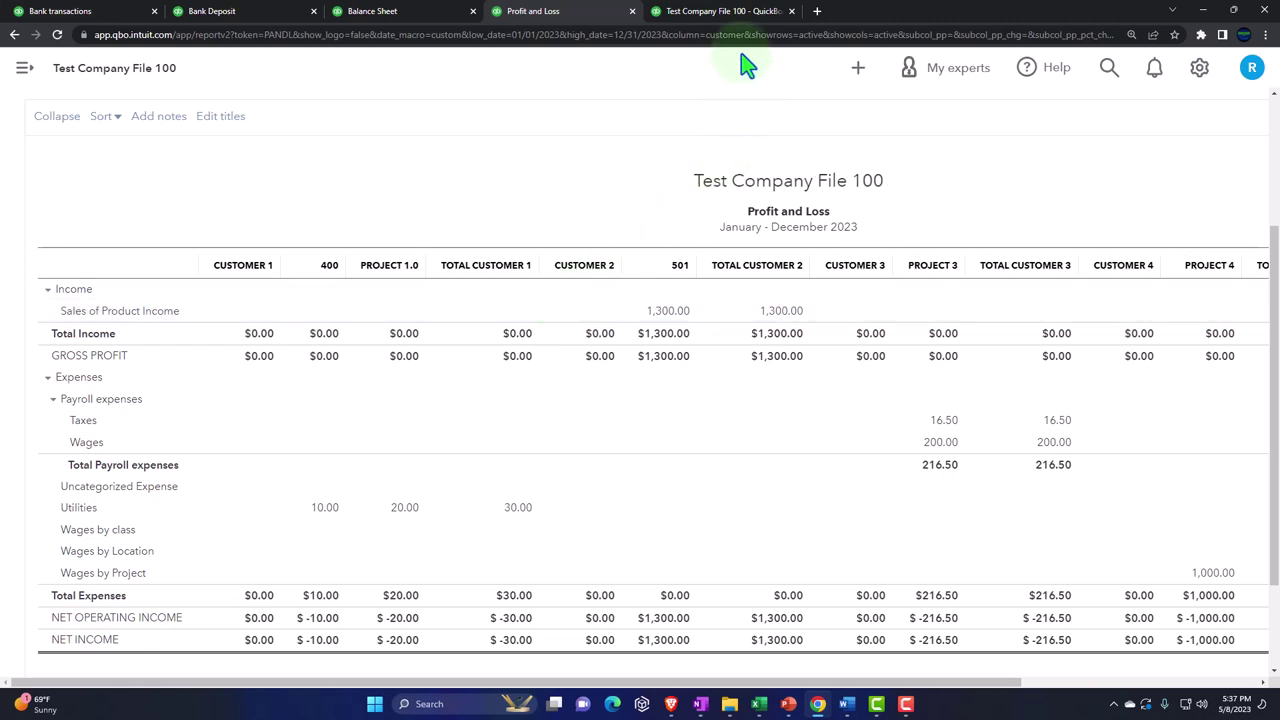
# Step: Switch to the Profit and Loss by Tag Group report, rerun it with Business & Personal columns and look over the tag columns
pyautogui.click(727, 14)
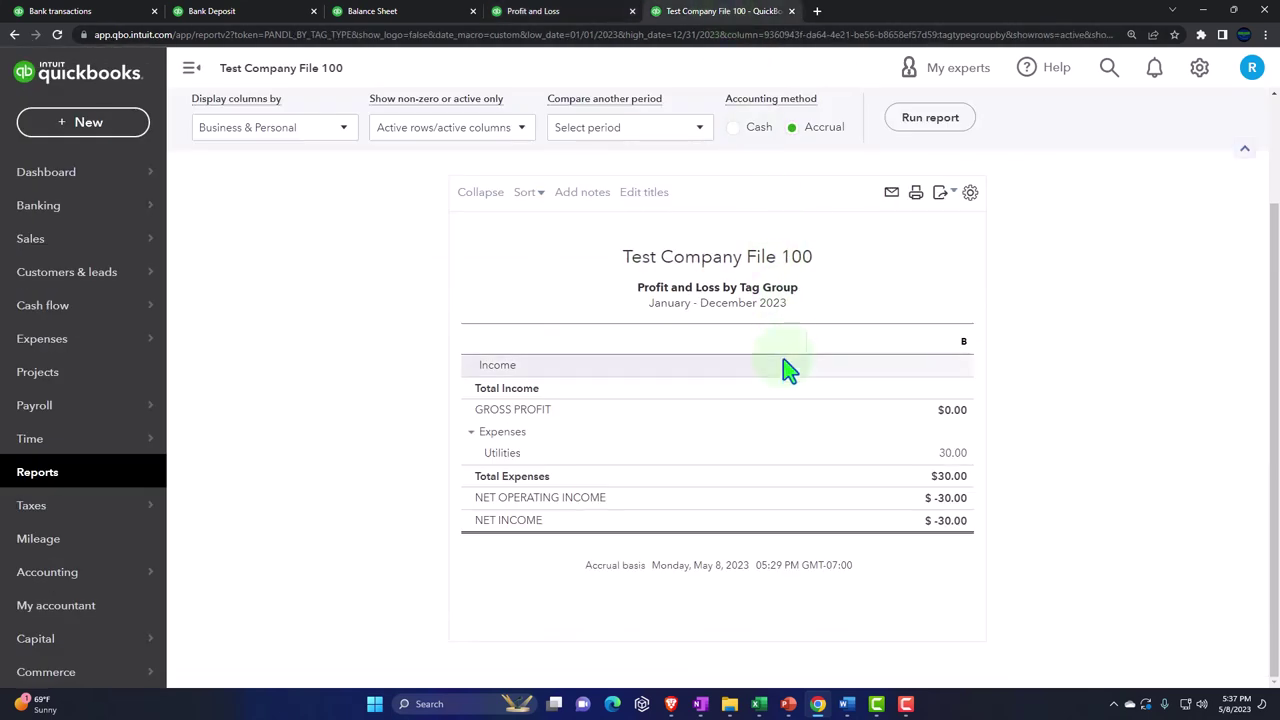
pyautogui.click(927, 122)
pyautogui.click(340, 160)
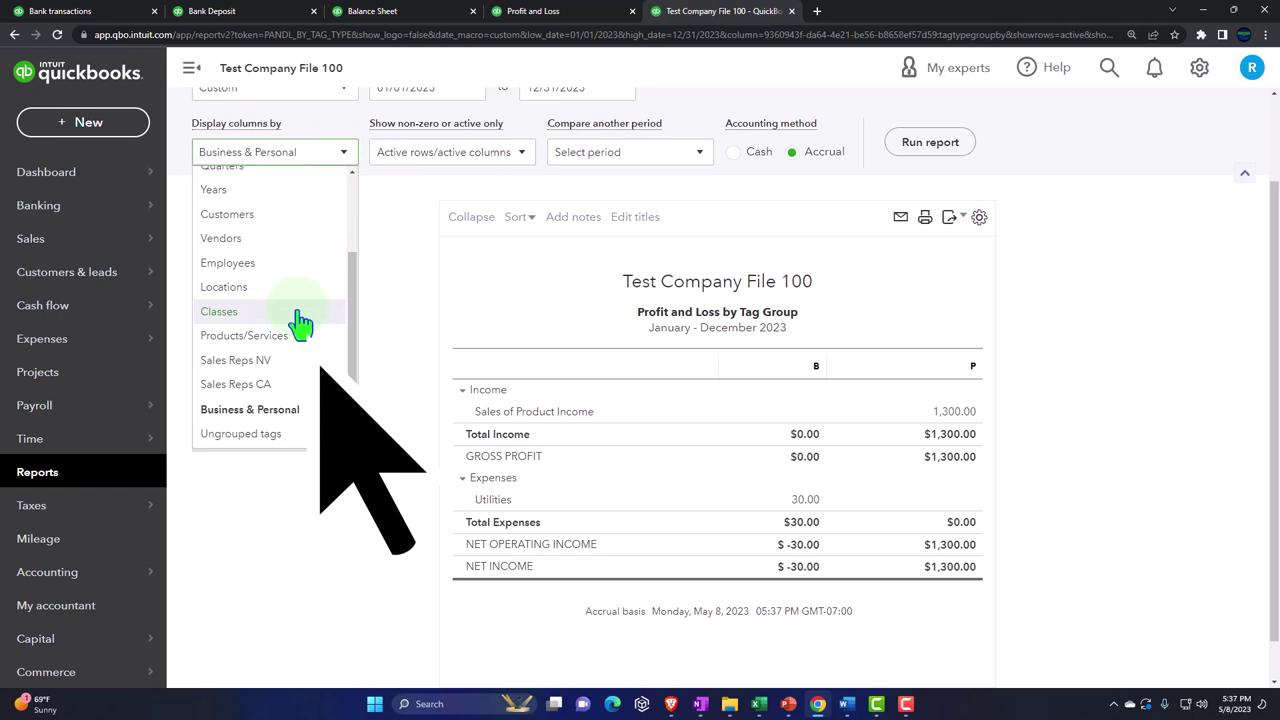
pyautogui.click(295, 420)
pyautogui.click(932, 150)
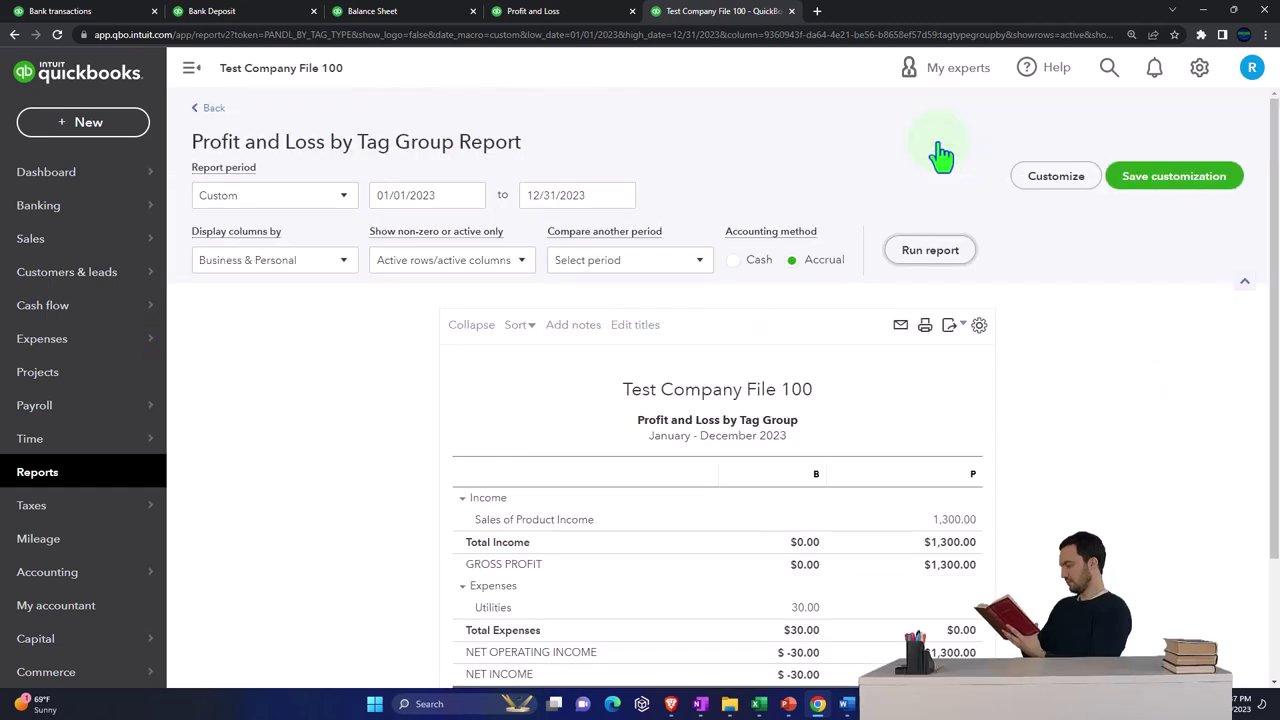
pyautogui.scroll(-1, 940, 155)
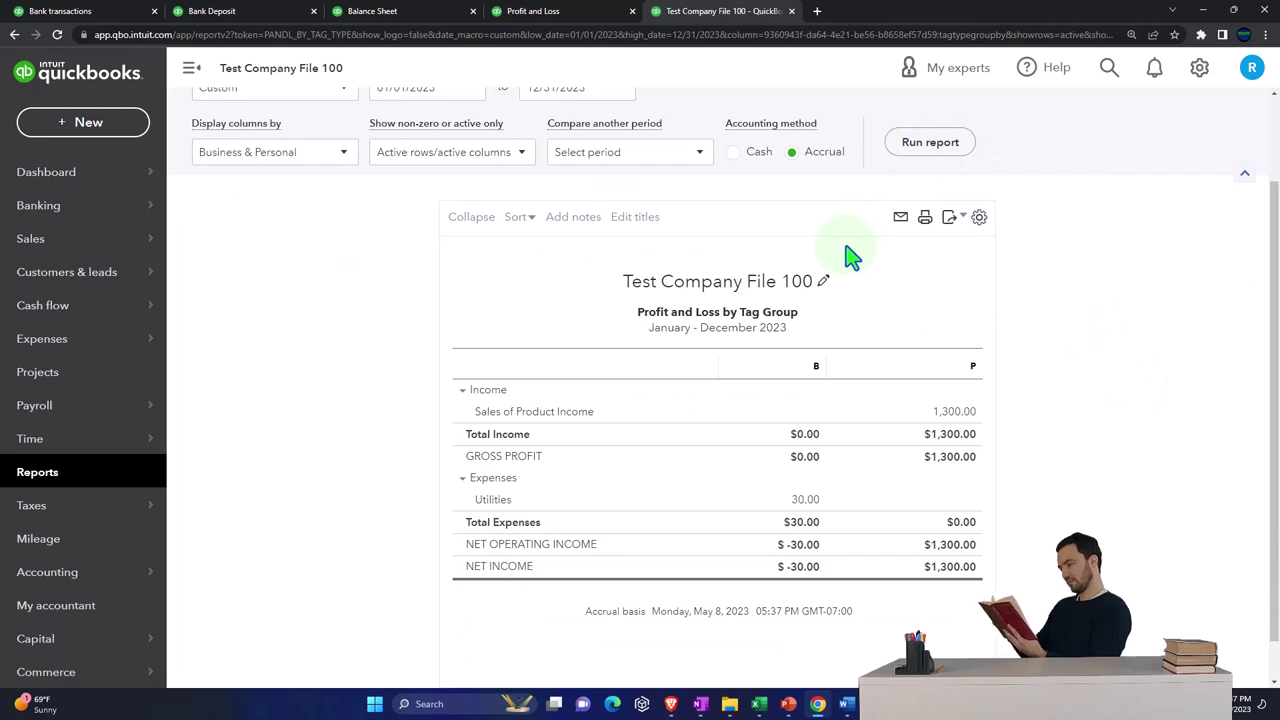
# Step: Go back to the bank transactions, expand the 05/14/2023 Vendor 1 transaction and set its category to Supplies
pyautogui.click(100, 12)
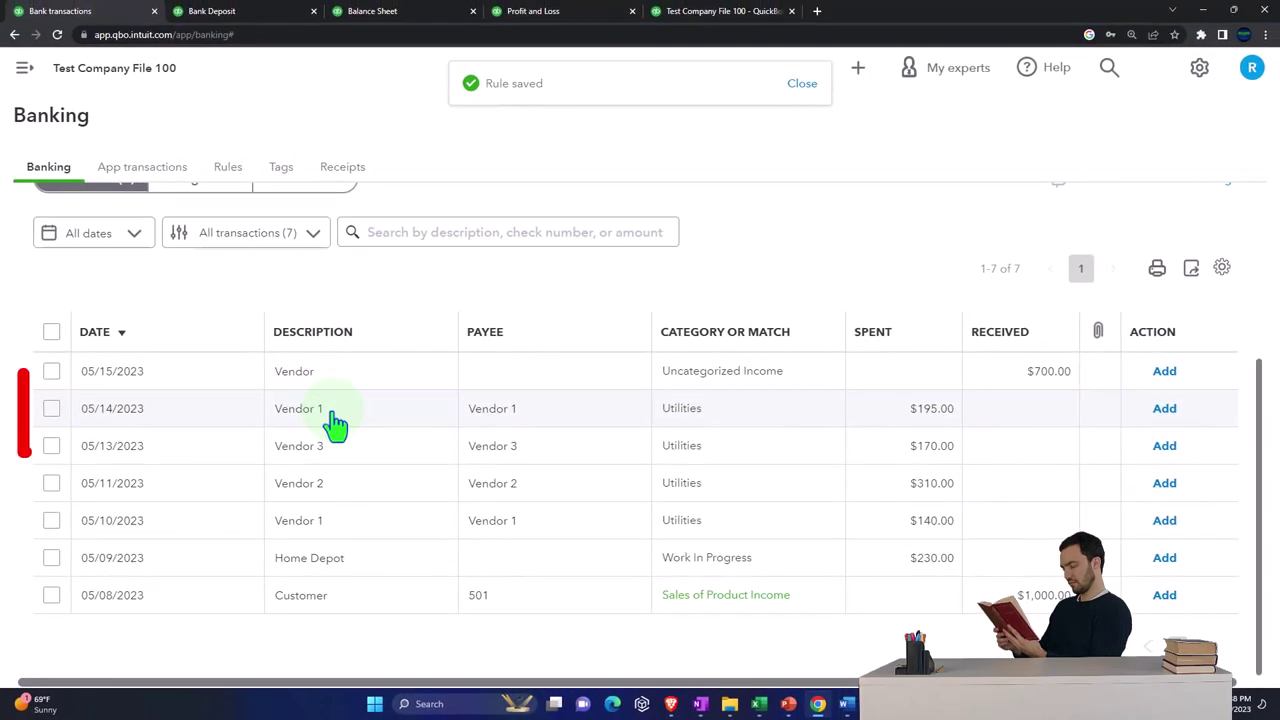
pyautogui.click(335, 420)
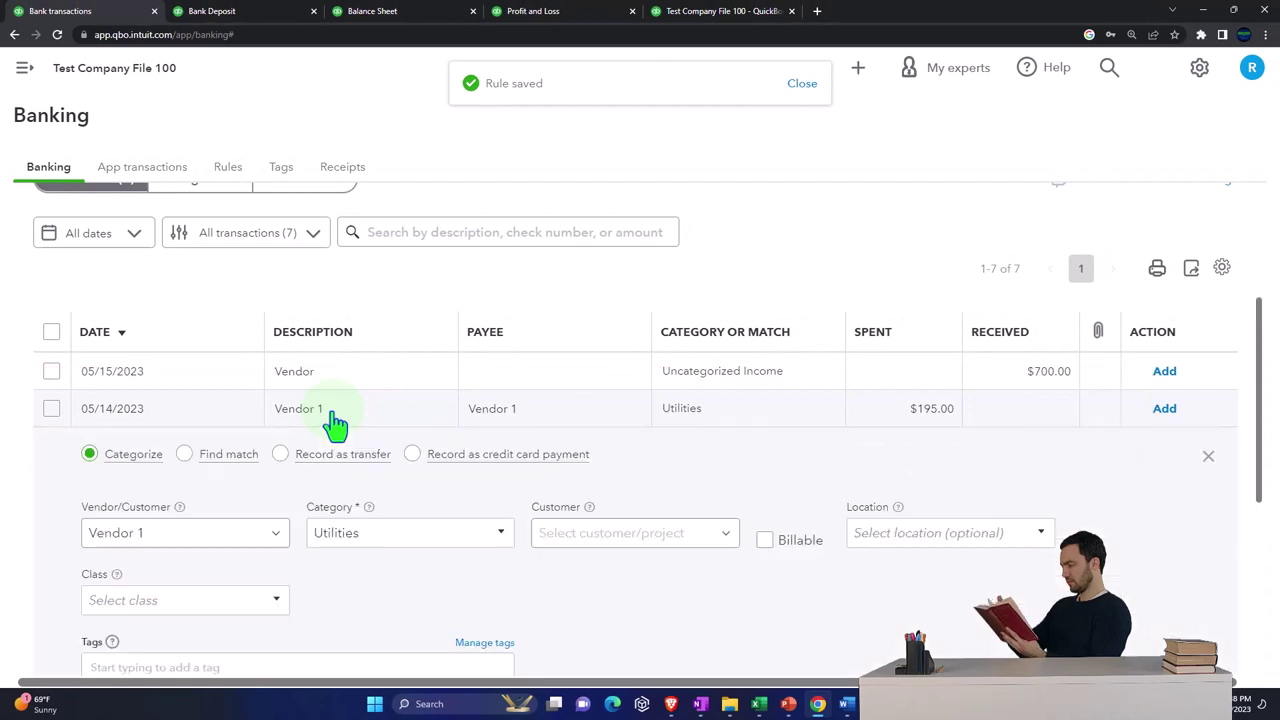
pyautogui.scroll(-2, 335, 425)
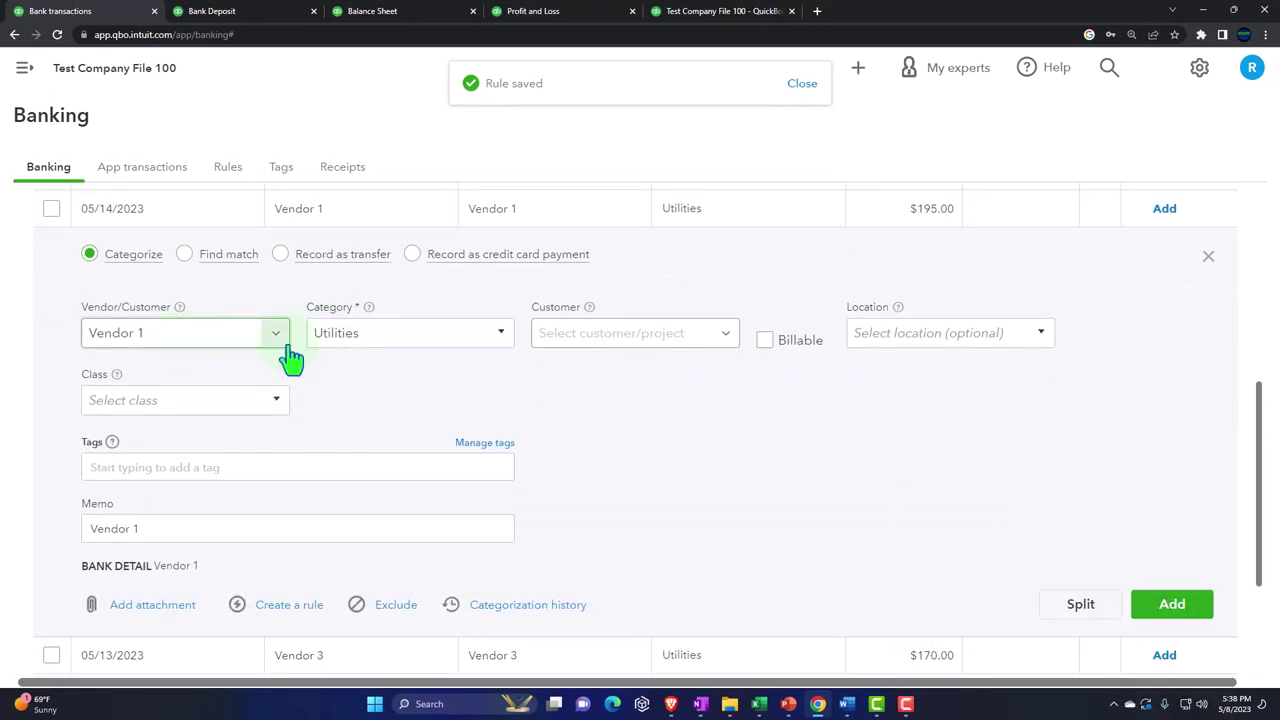
pyautogui.click(501, 335)
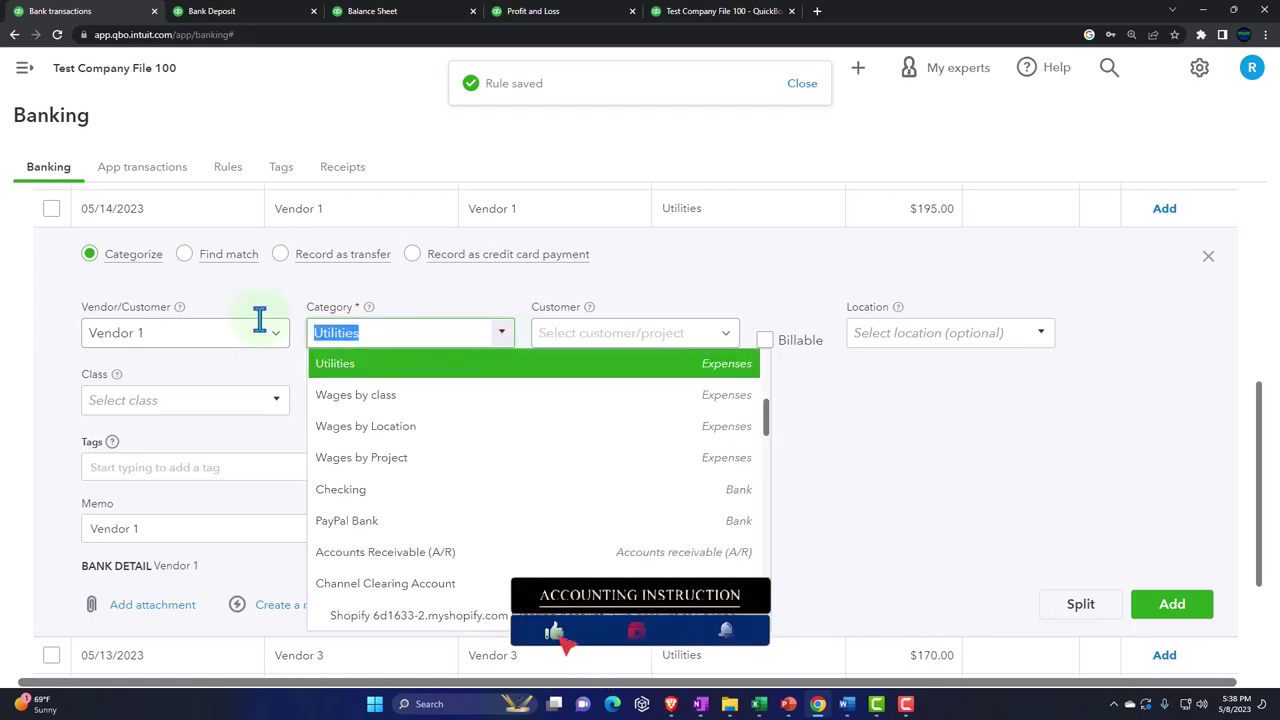
pyautogui.write('Supp')
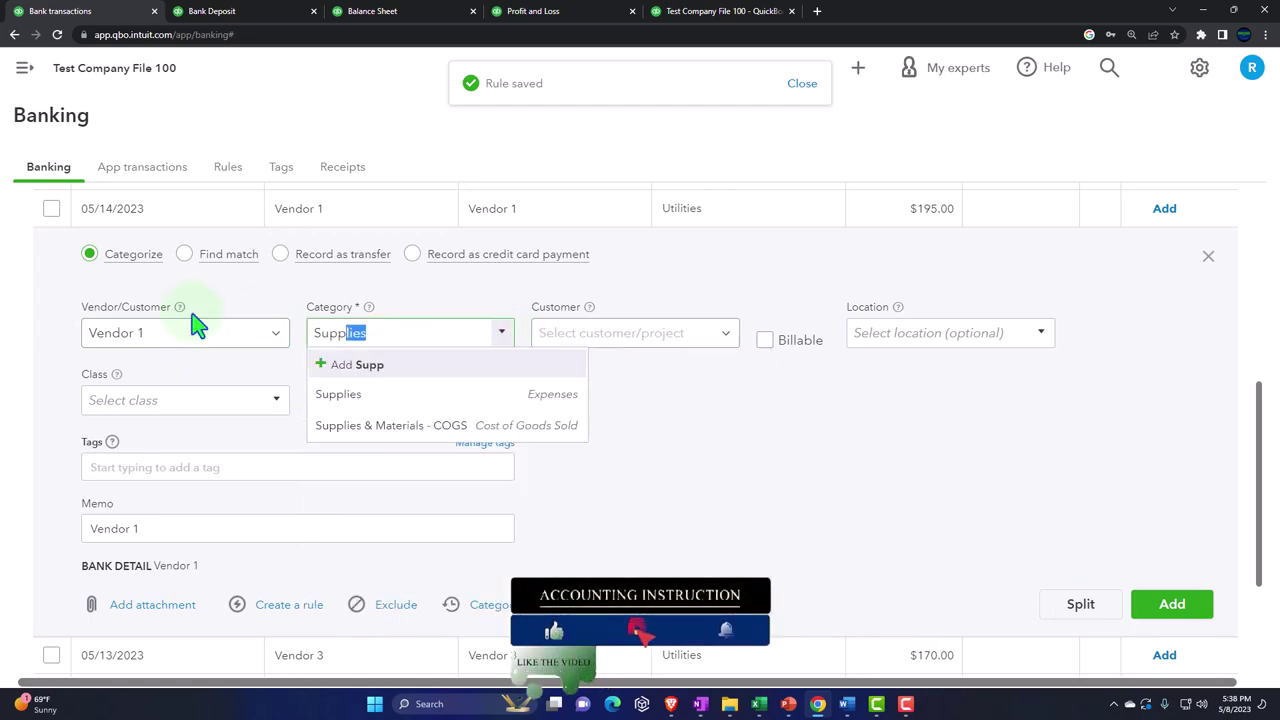
pyautogui.press('Tab')
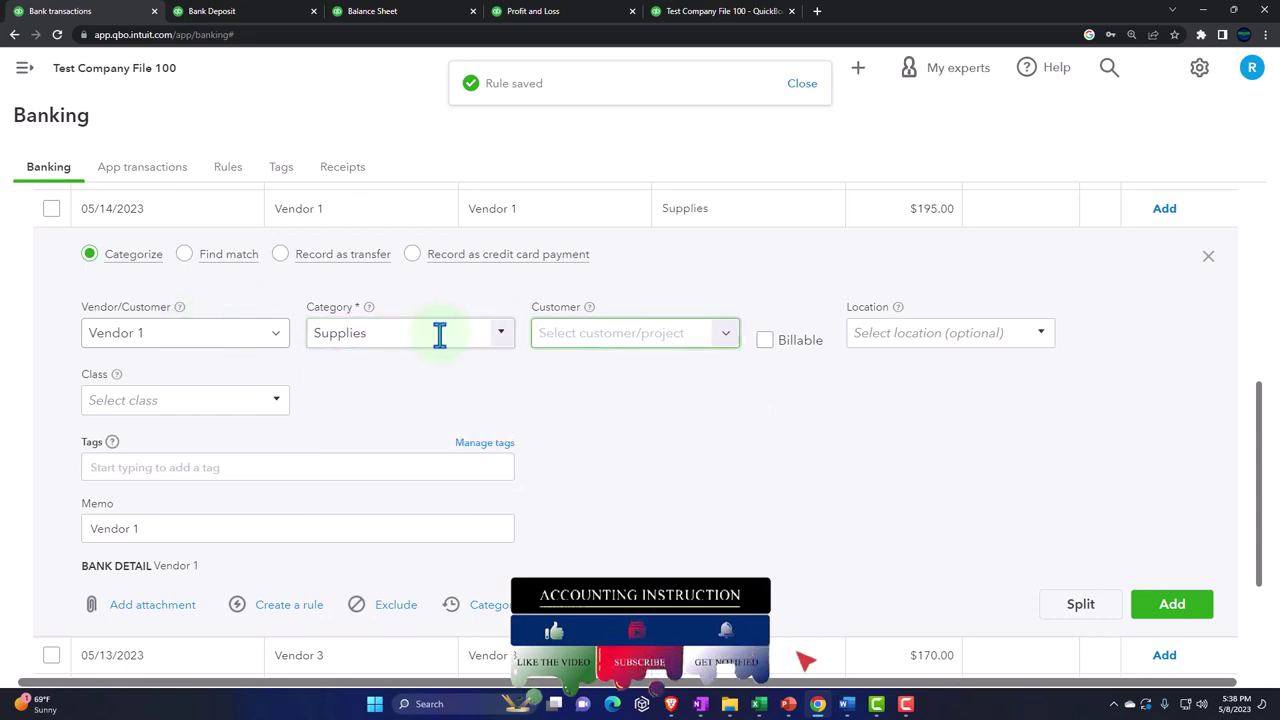
# Step: Assign the Vendor 1 transaction to sub-customer 410 and mark it as billable
pyautogui.click(716, 348)
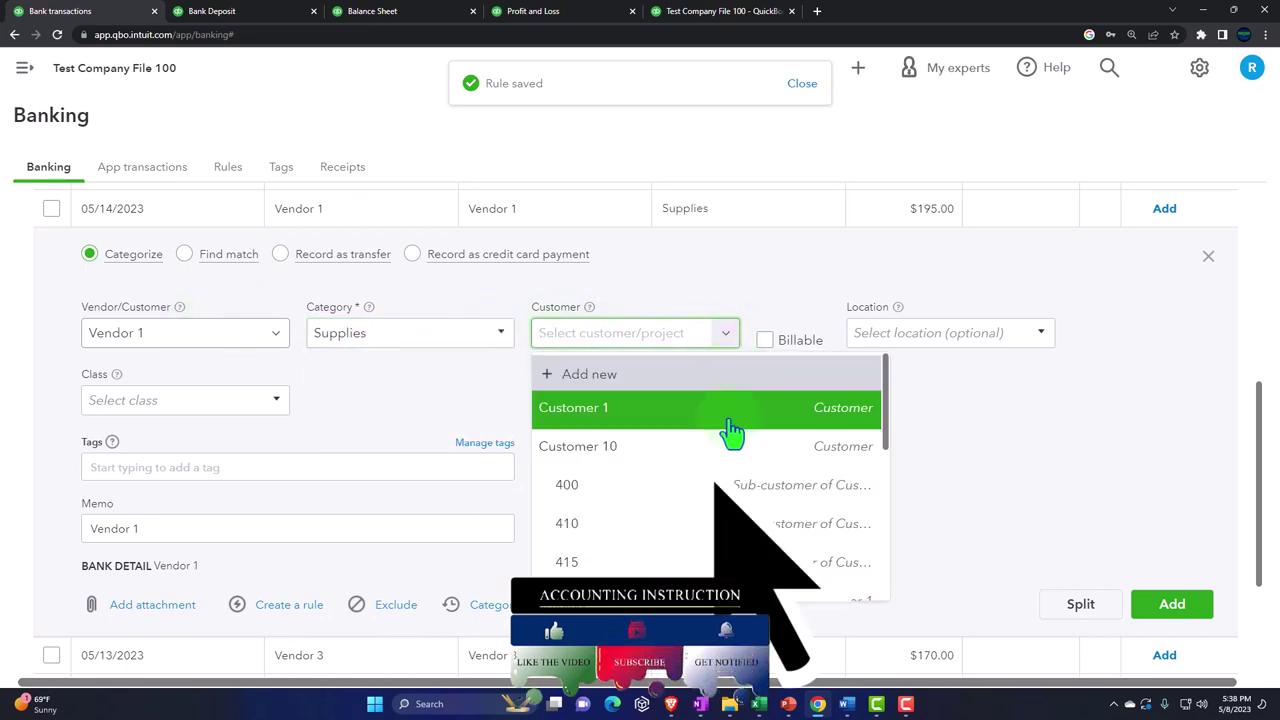
pyautogui.scroll(-1, 692, 455)
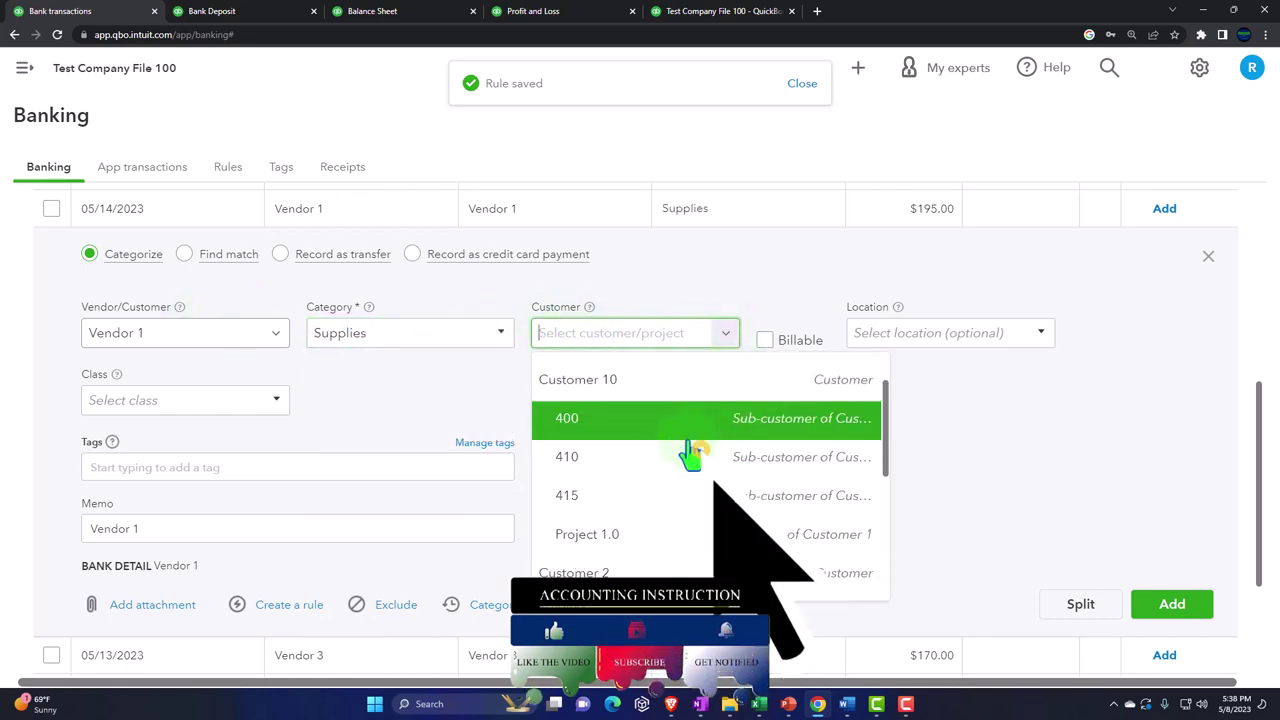
pyautogui.click(638, 460)
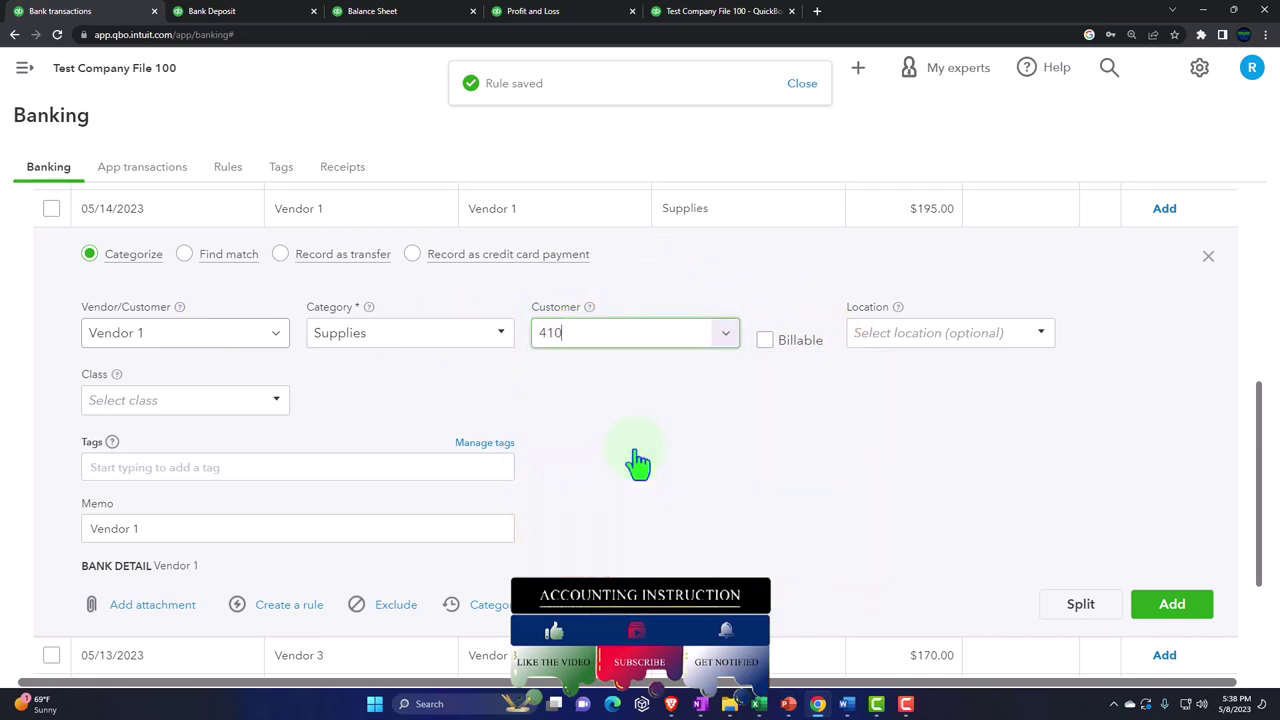
pyautogui.click(764, 345)
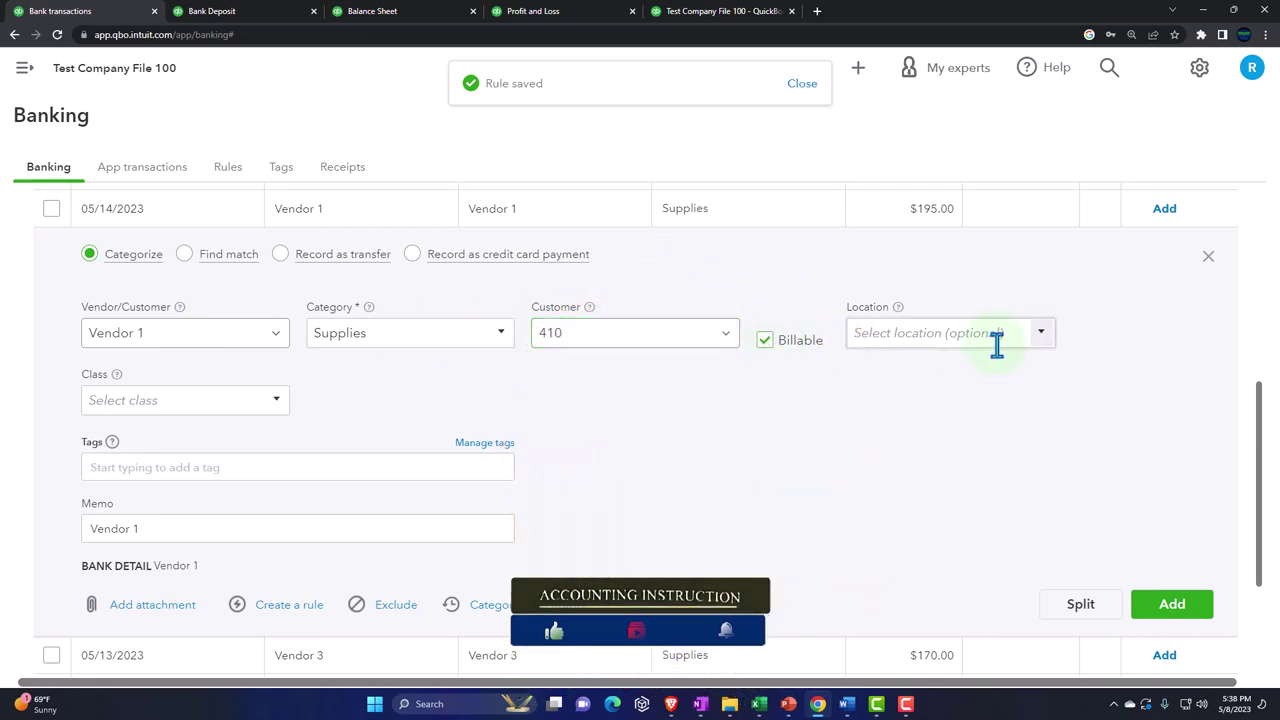
# Step: Set the Vendor 1 transaction's location to NV and its class to P
pyautogui.click(1045, 343)
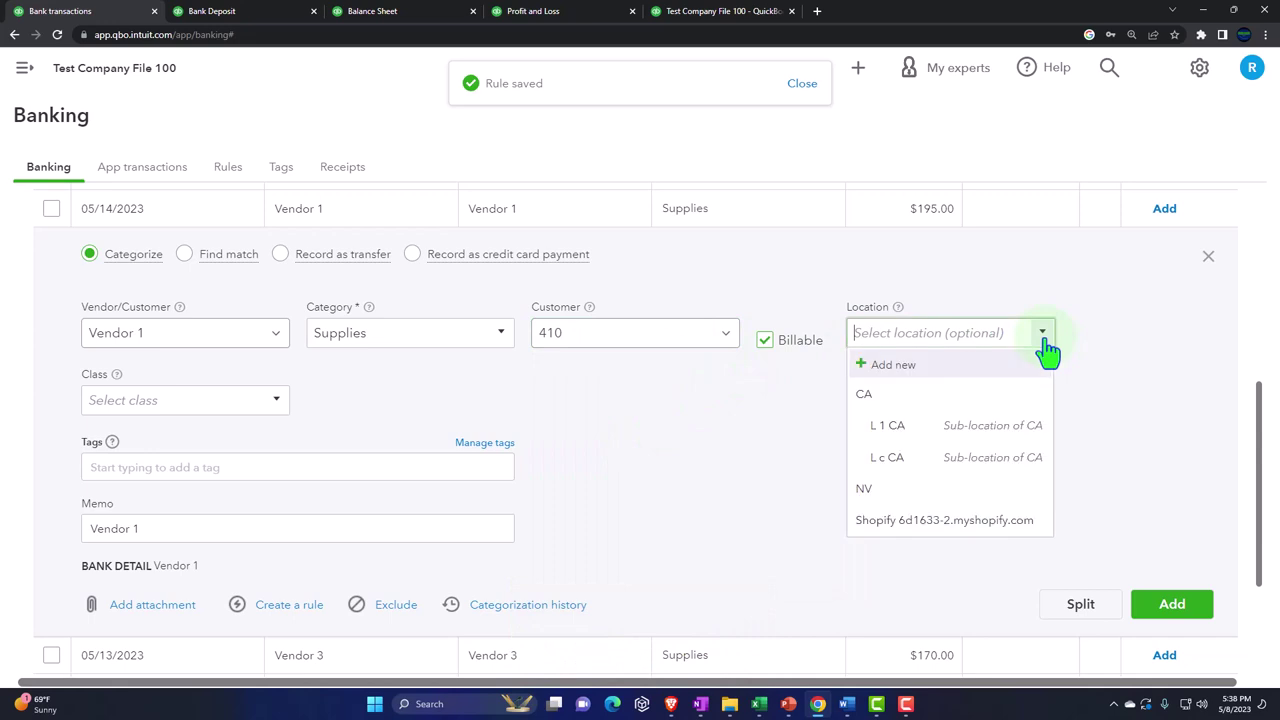
pyautogui.click(912, 494)
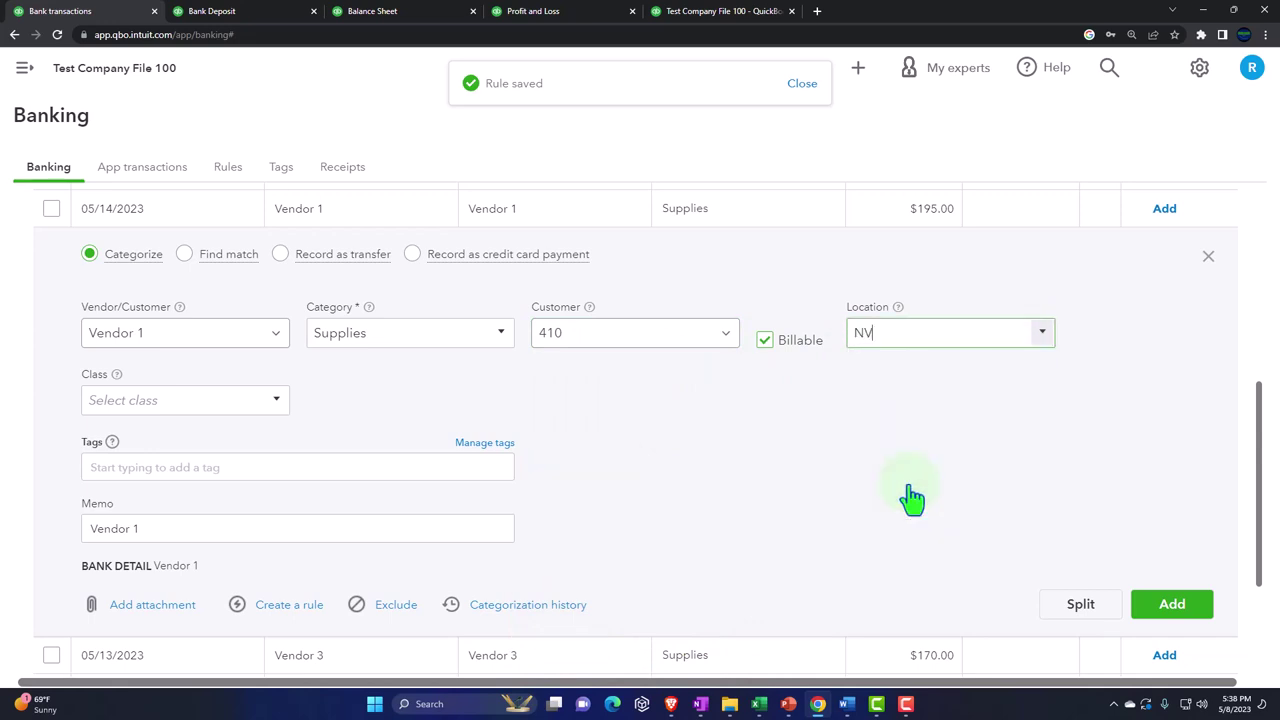
pyautogui.click(277, 402)
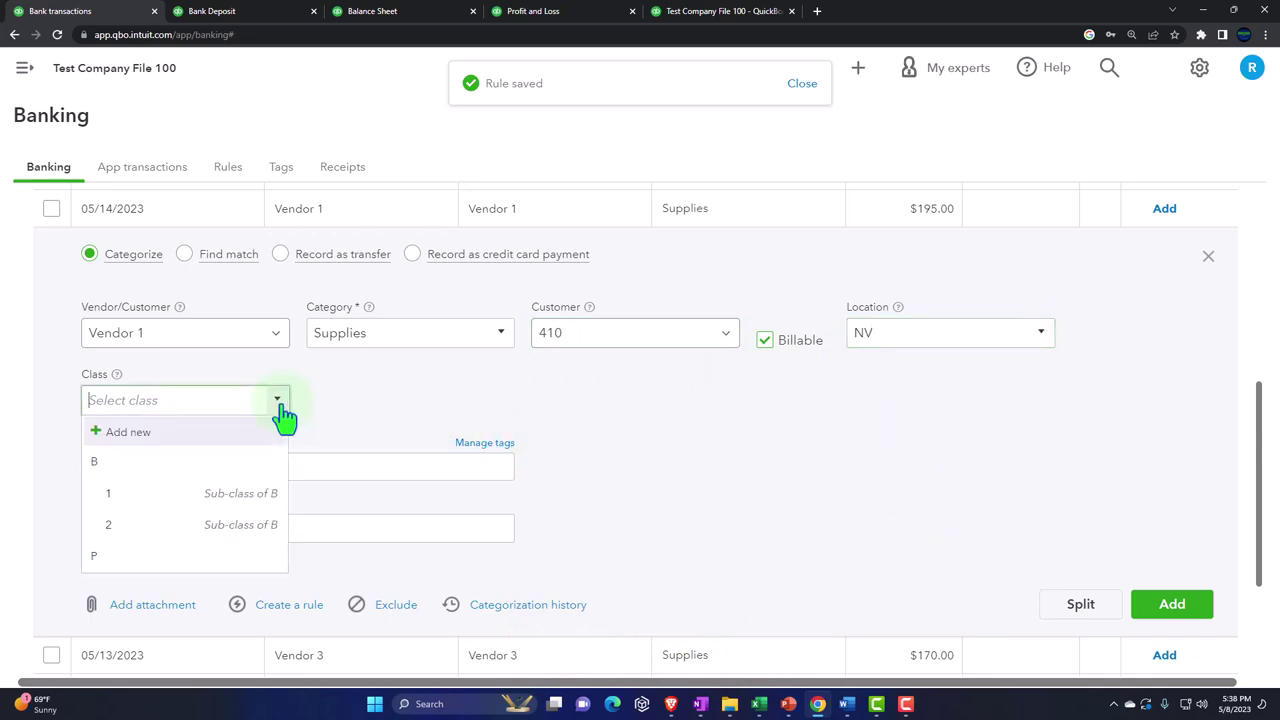
pyautogui.click(179, 558)
# Step: Tag the Vendor 1 transaction with Sales Reps NV: Sales Rep 3 and Business & Personal: B
pyautogui.click(174, 468)
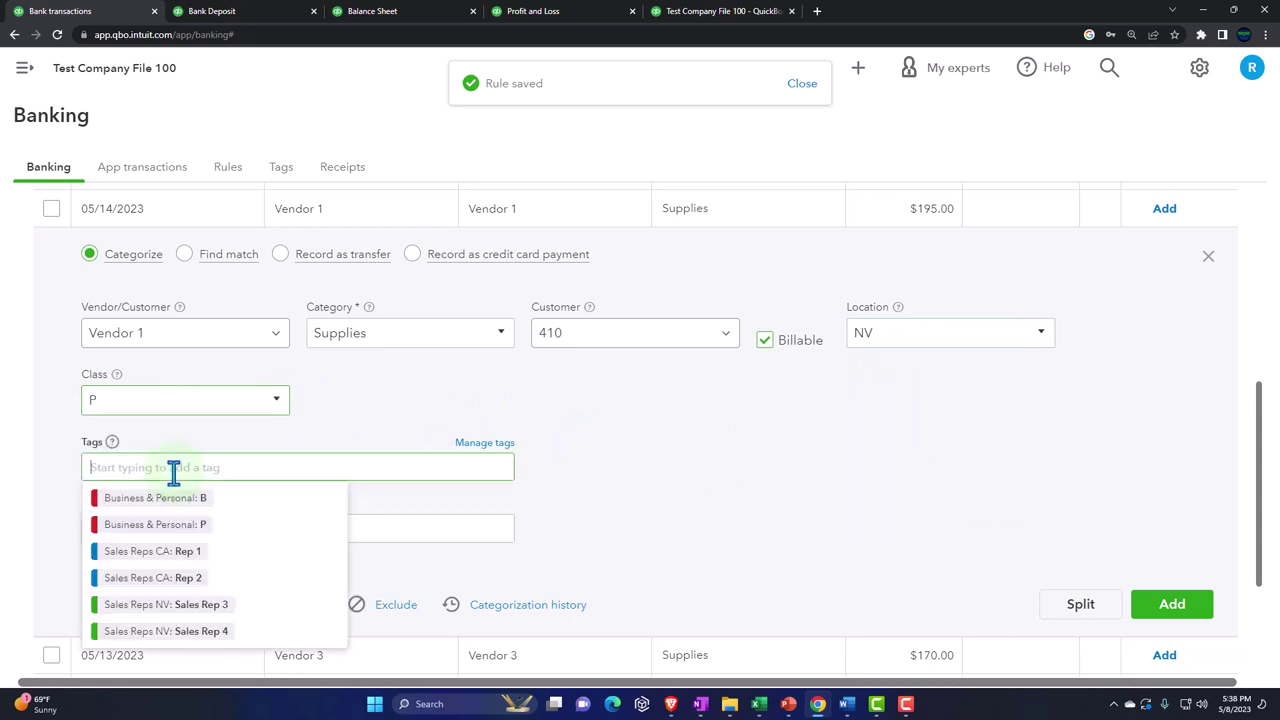
pyautogui.click(148, 605)
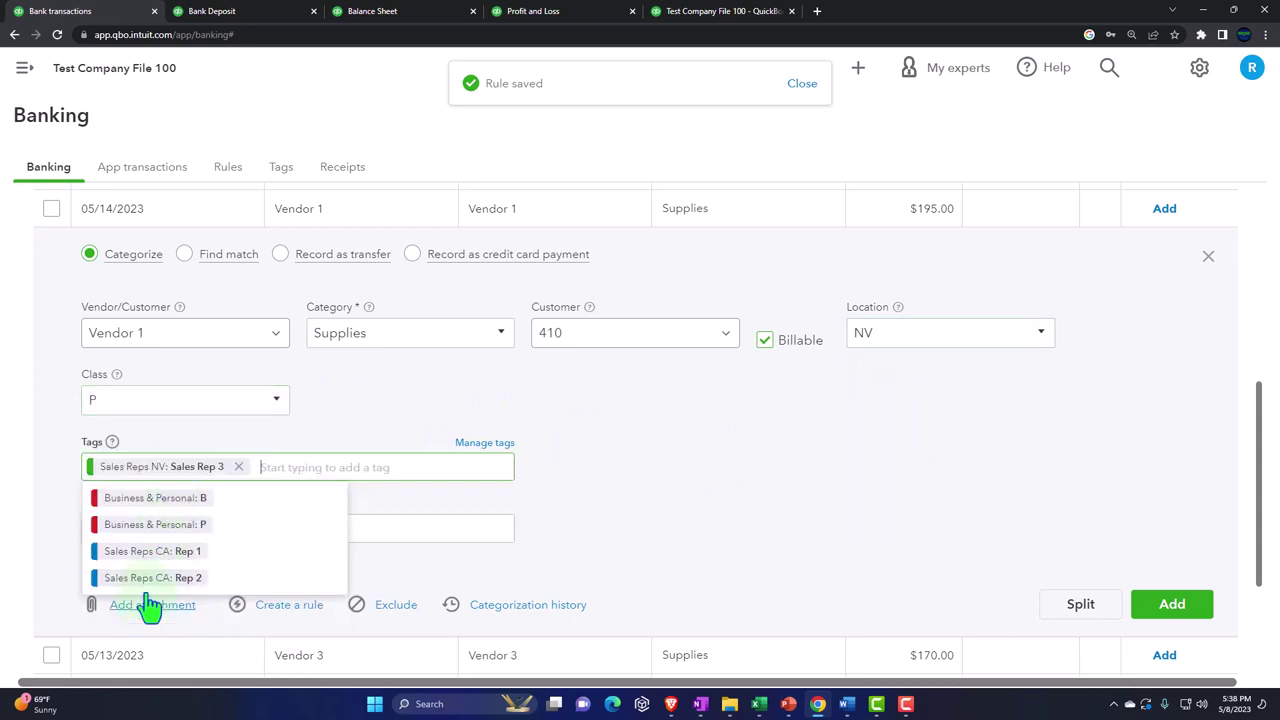
pyautogui.click(155, 524)
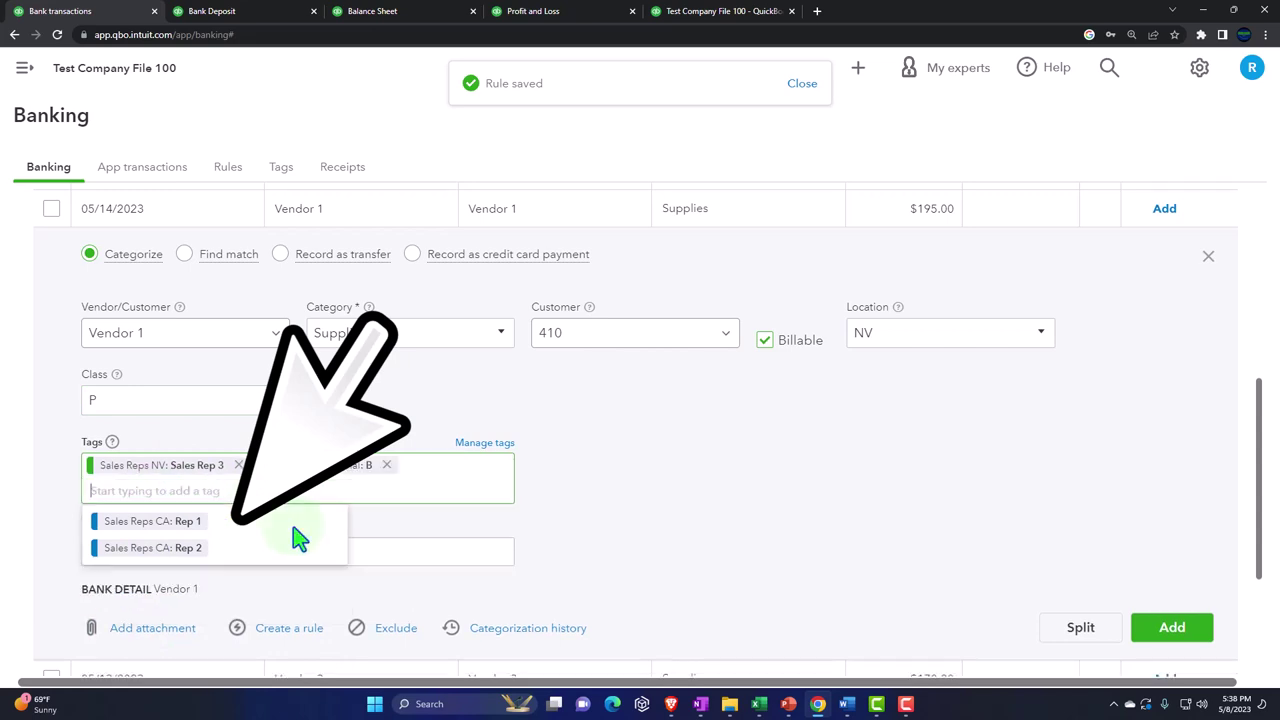
pyautogui.scroll(-1, 616, 558)
pyautogui.click(631, 510)
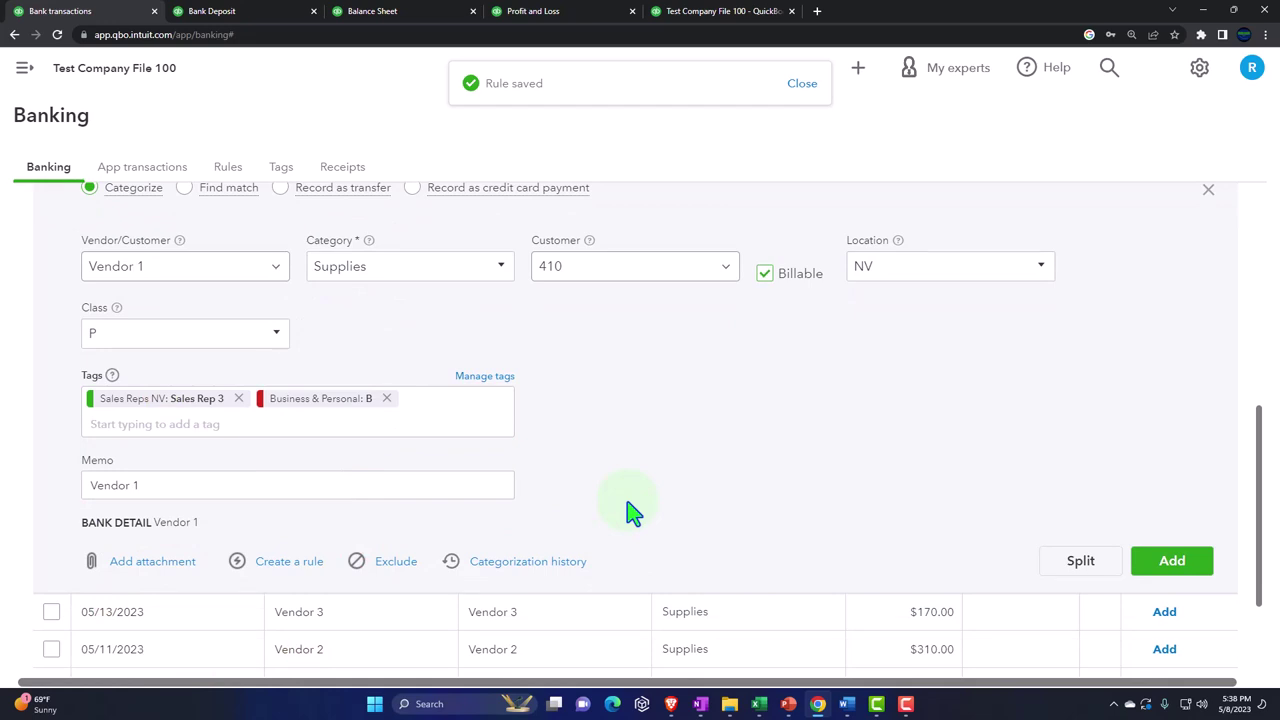
# Step: Create a bank rule from the Vendor 1 transaction and name it Vendor 1, reusing the bank memo text
pyautogui.click(280, 566)
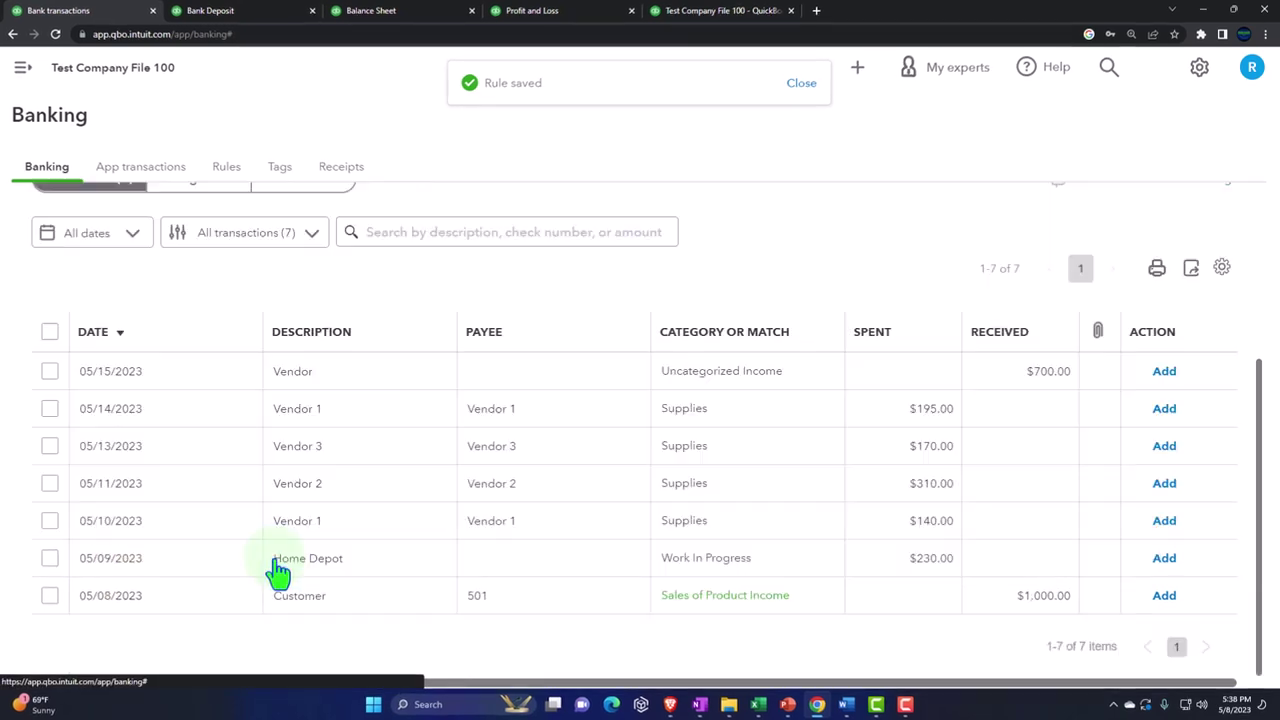
pyautogui.scroll(-3, 935, 505)
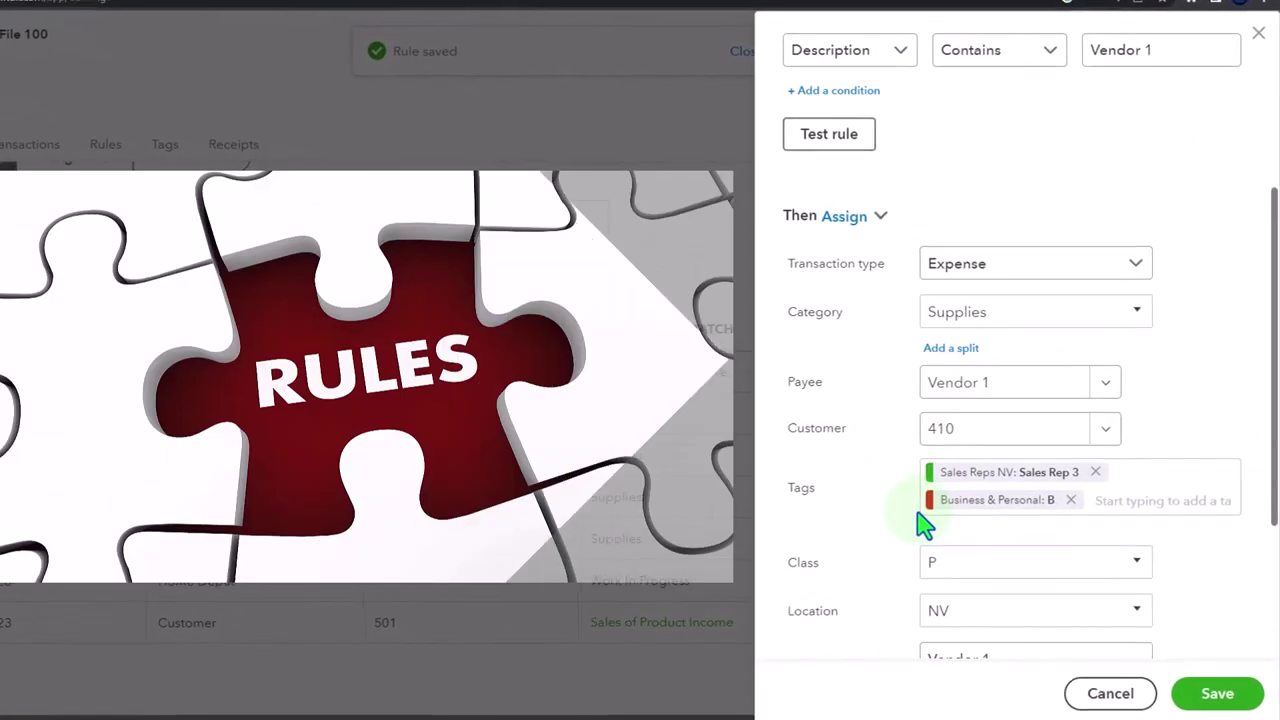
pyautogui.scroll(-3, 923, 523)
pyautogui.moveTo(990, 512); pyautogui.dragTo(890, 520)
pyautogui.hotkey('ctrl', 'c')
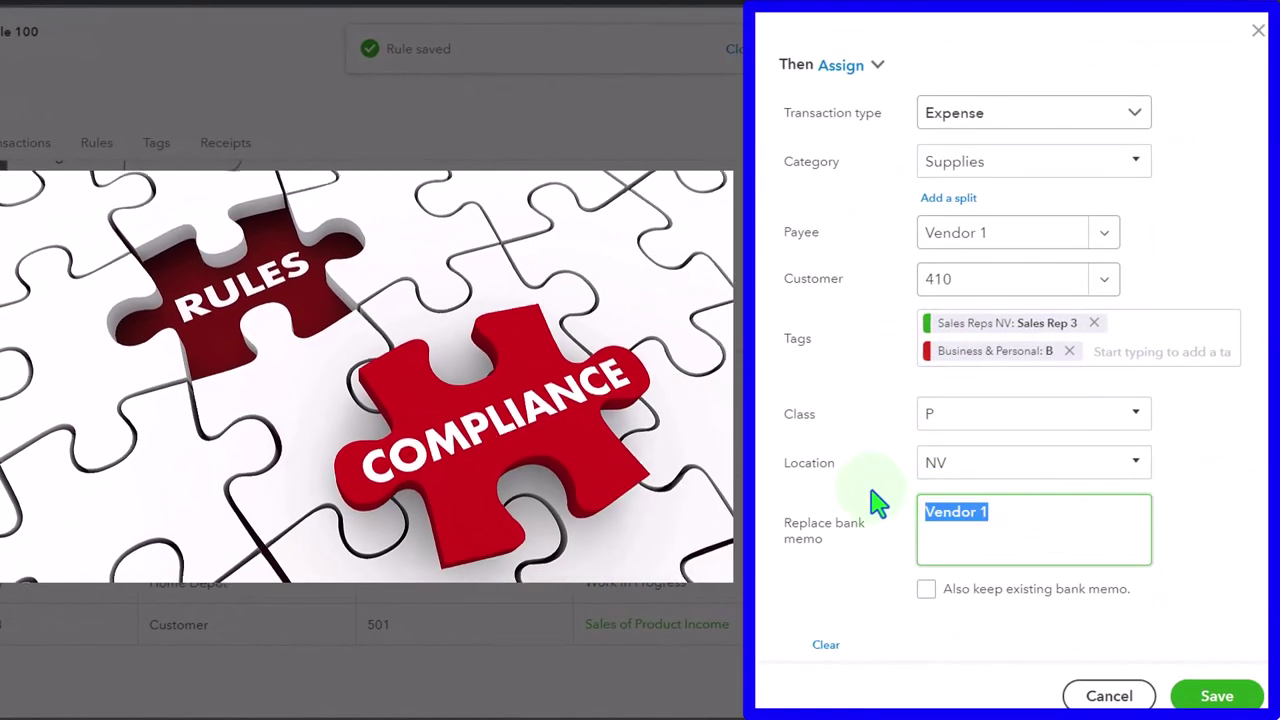
pyautogui.scroll(10, 871, 500)
pyautogui.click(864, 145)
pyautogui.hotkey('ctrl', 'v')
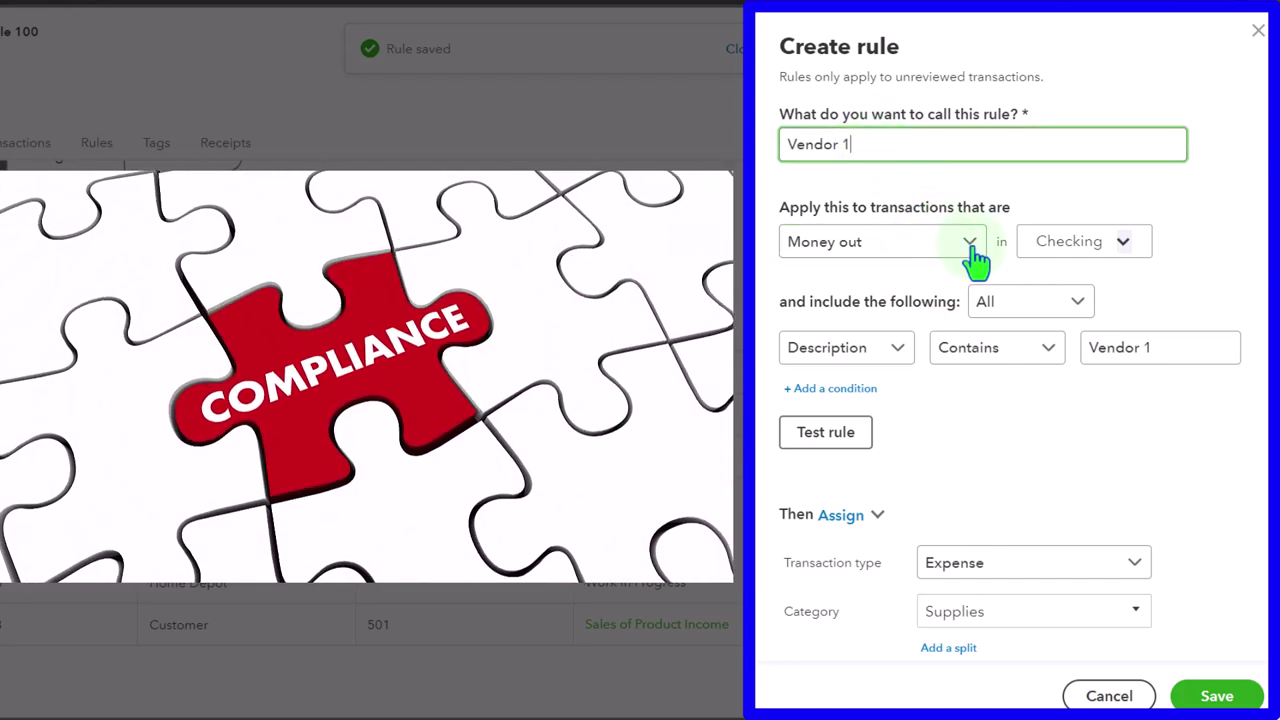
# Step: Keep the rule on money-out transactions meeting all conditions, and set its condition to bank text contains Vendor 1
pyautogui.click(972, 257)
pyautogui.click(973, 262)
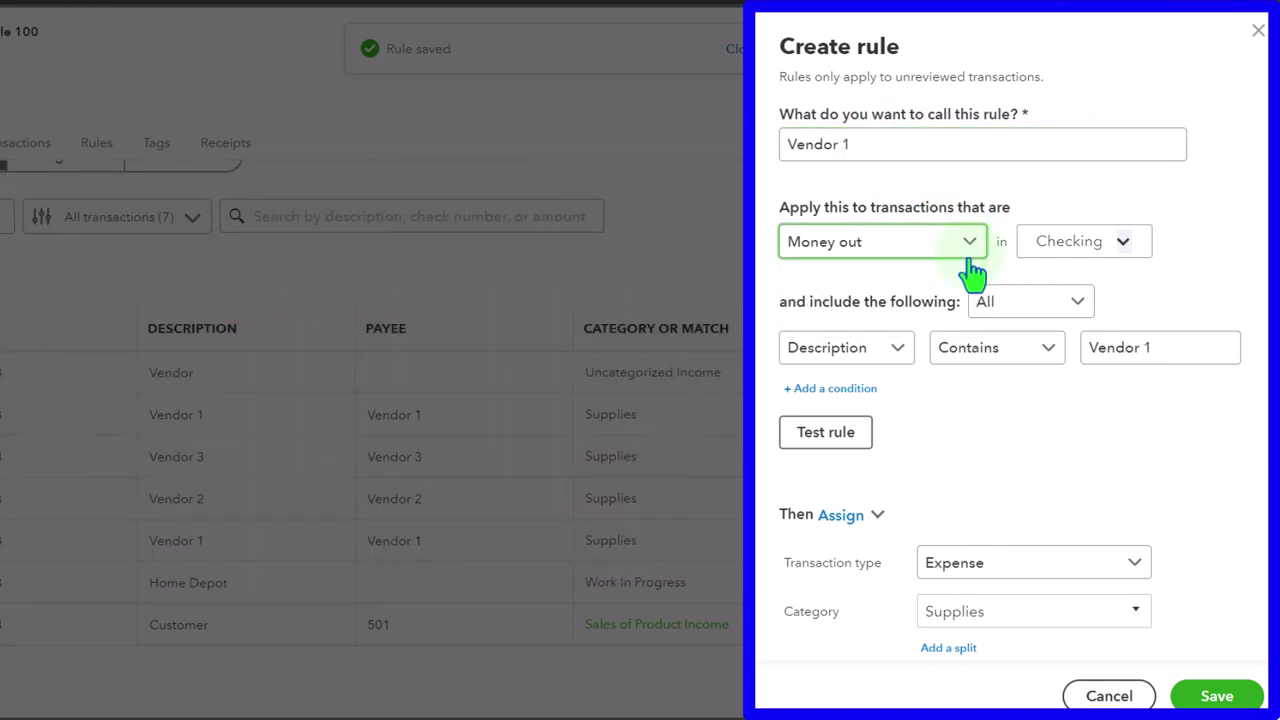
pyautogui.click(1080, 305)
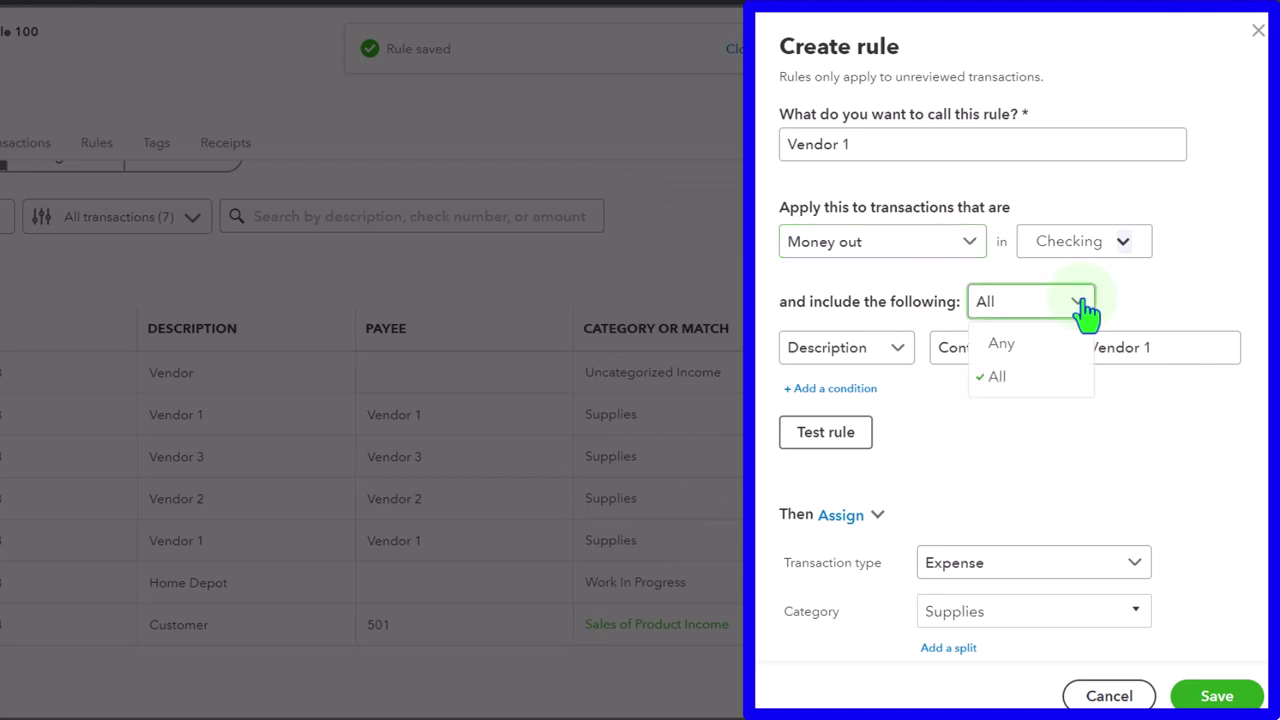
pyautogui.click(900, 353)
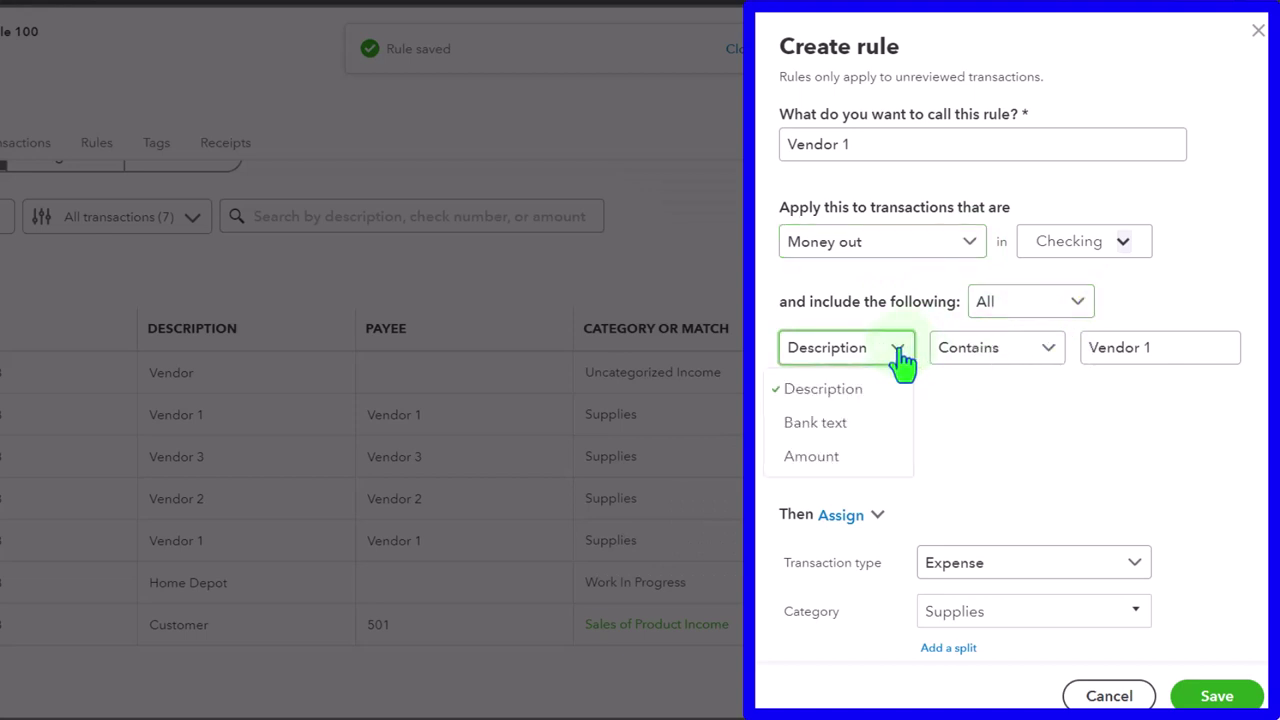
pyautogui.click(848, 422)
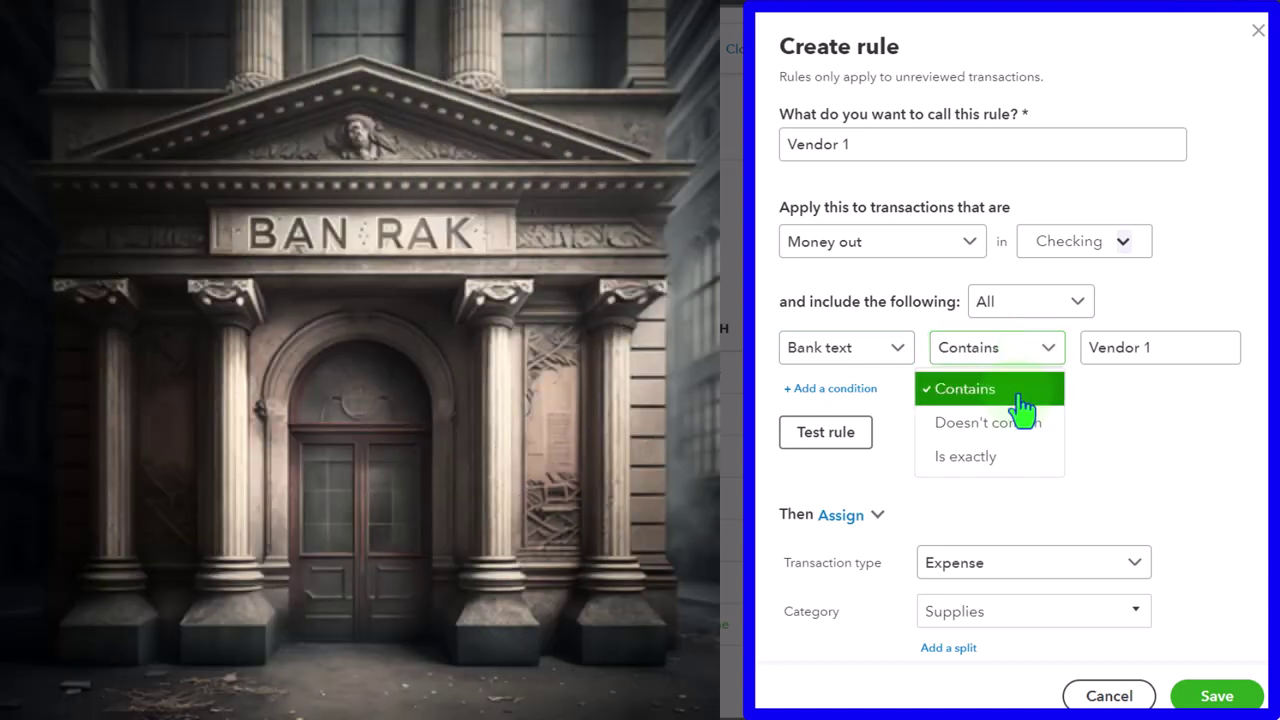
pyautogui.click(1018, 392)
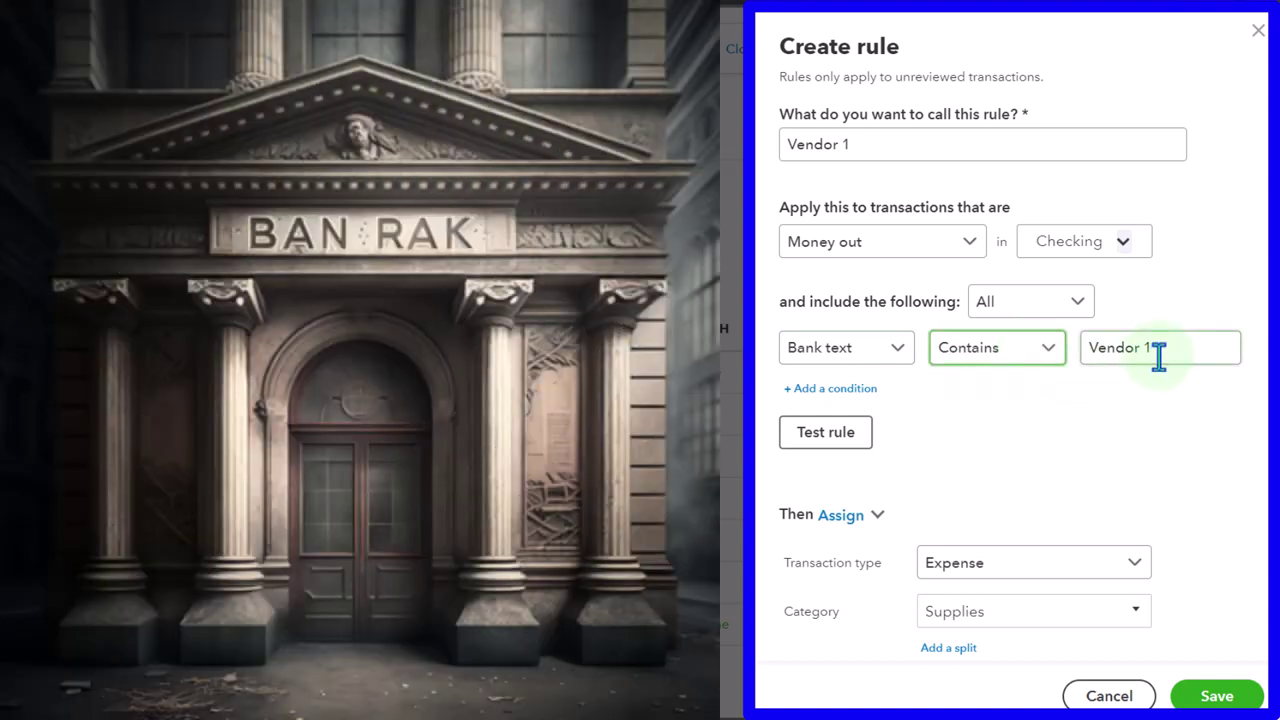
# Step: Test the rule and review its assigned category, payee, customer, tags, class, location and bank memo
pyautogui.scroll(-1, 980, 405)
pyautogui.click(836, 378)
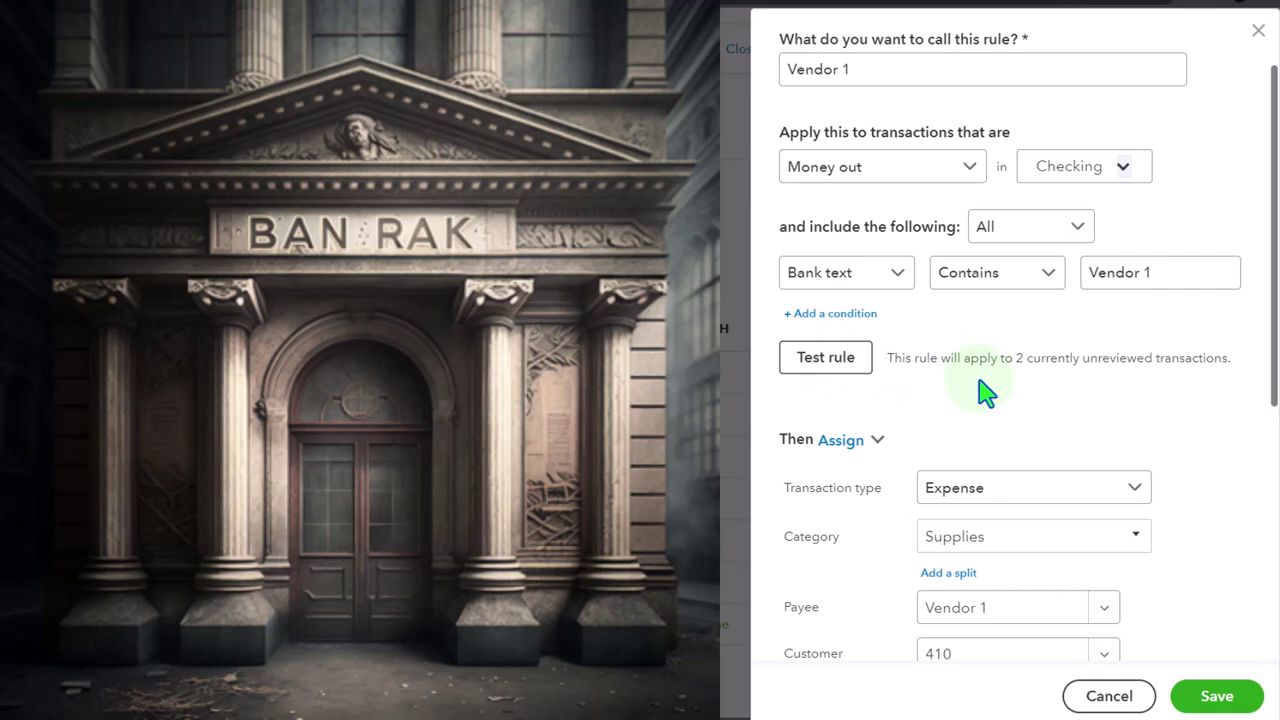
pyautogui.scroll(-2, 985, 393)
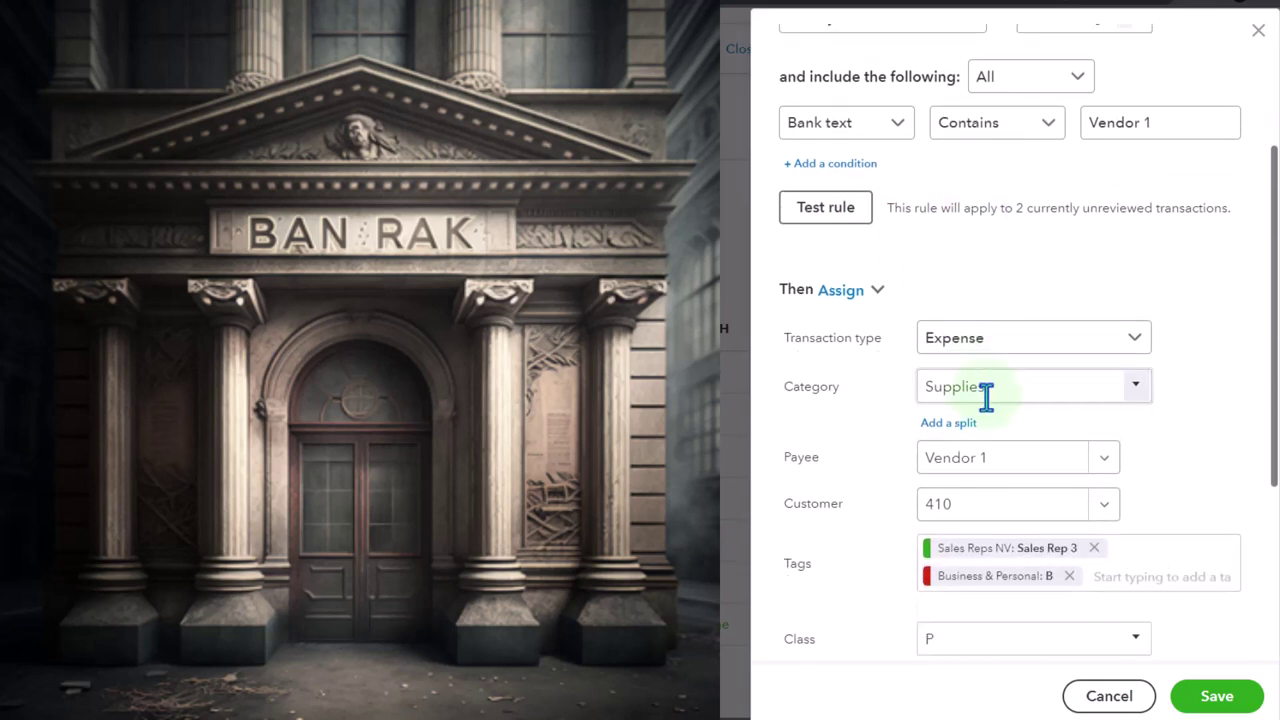
pyautogui.scroll(-1, 890, 409)
pyautogui.scroll(-1, 893, 409)
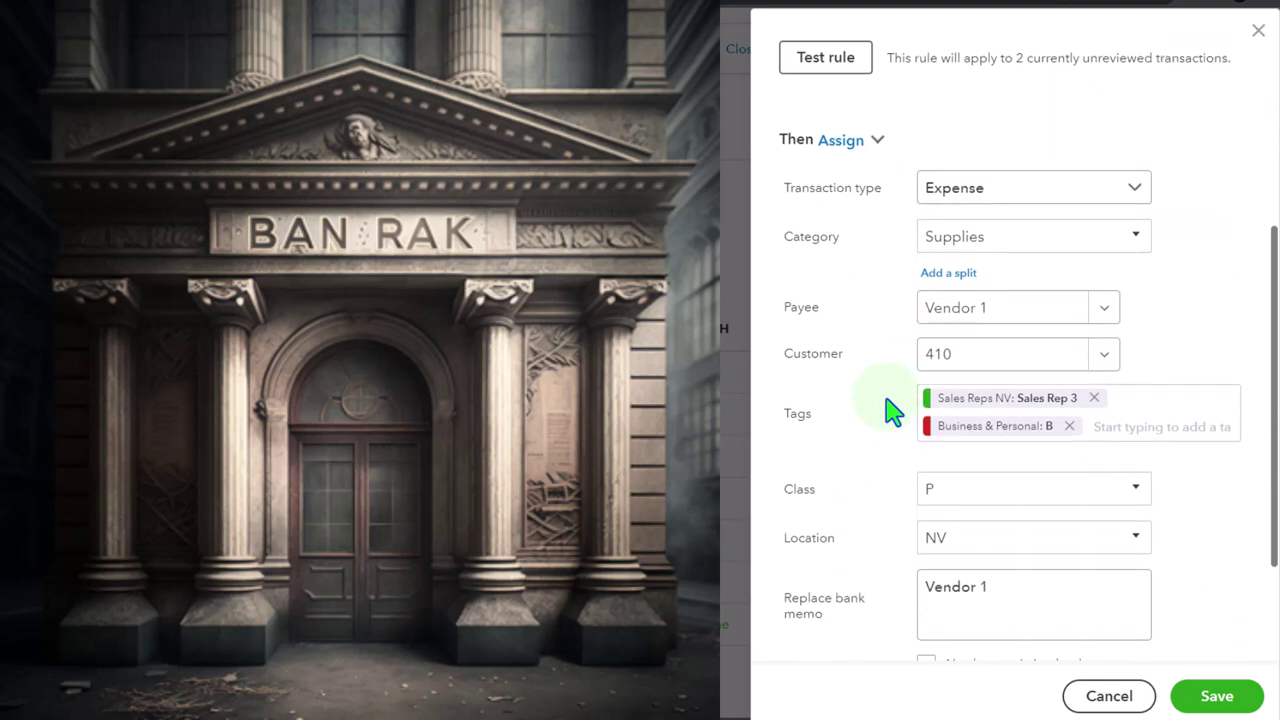
pyautogui.click(1105, 362)
pyautogui.click(1106, 362)
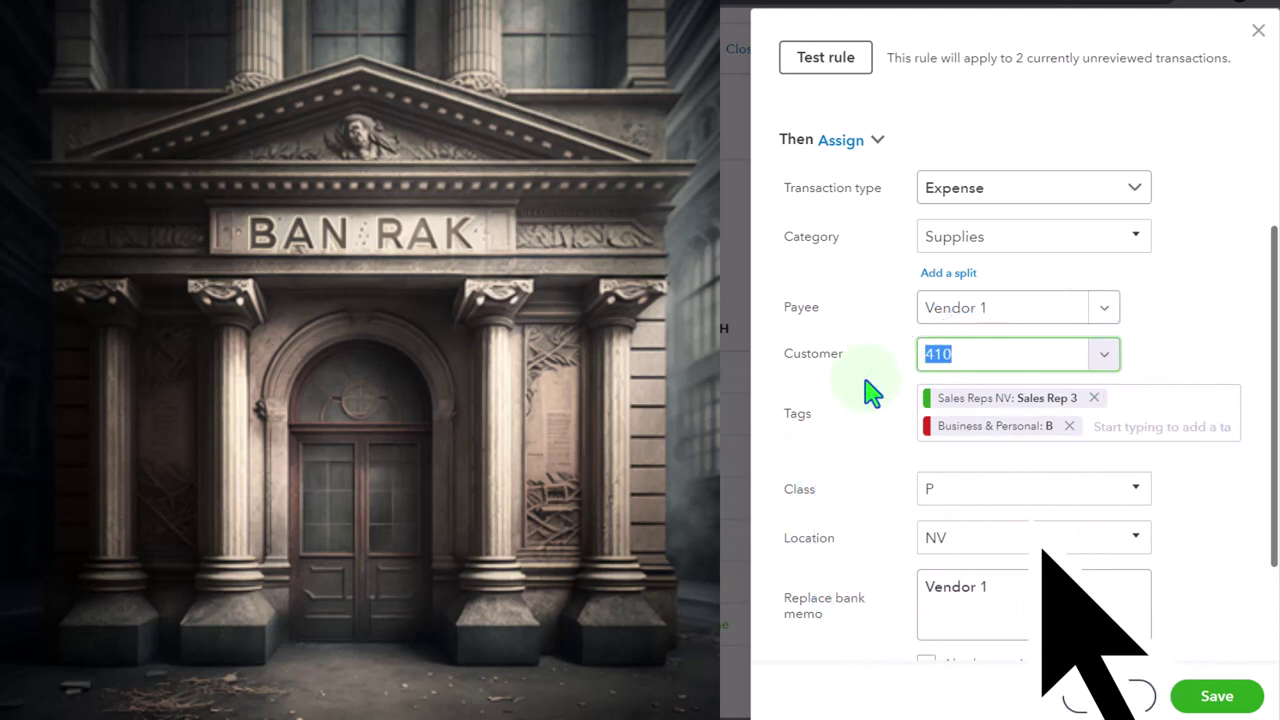
pyautogui.scroll(-1, 871, 393)
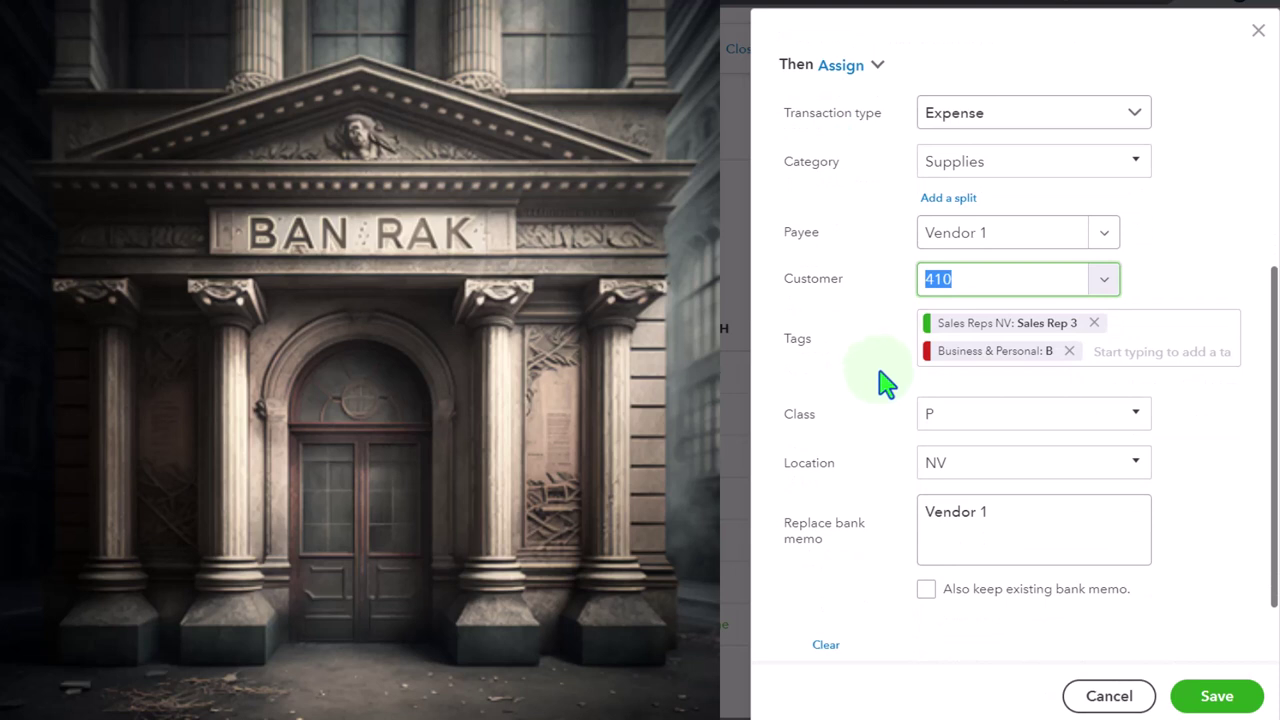
# Step: Turn off automatic confirmation of matching transactions for the Vendor 1 rule and save the rule
pyautogui.scroll(-1, 900, 368)
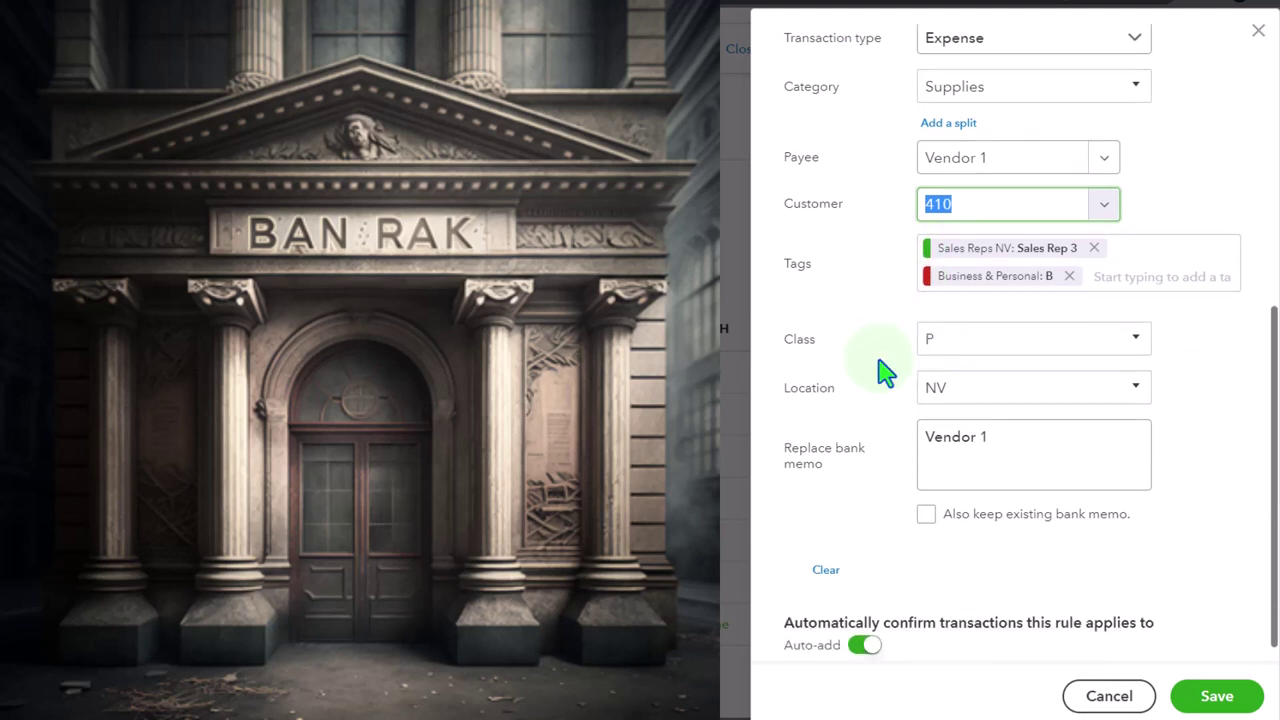
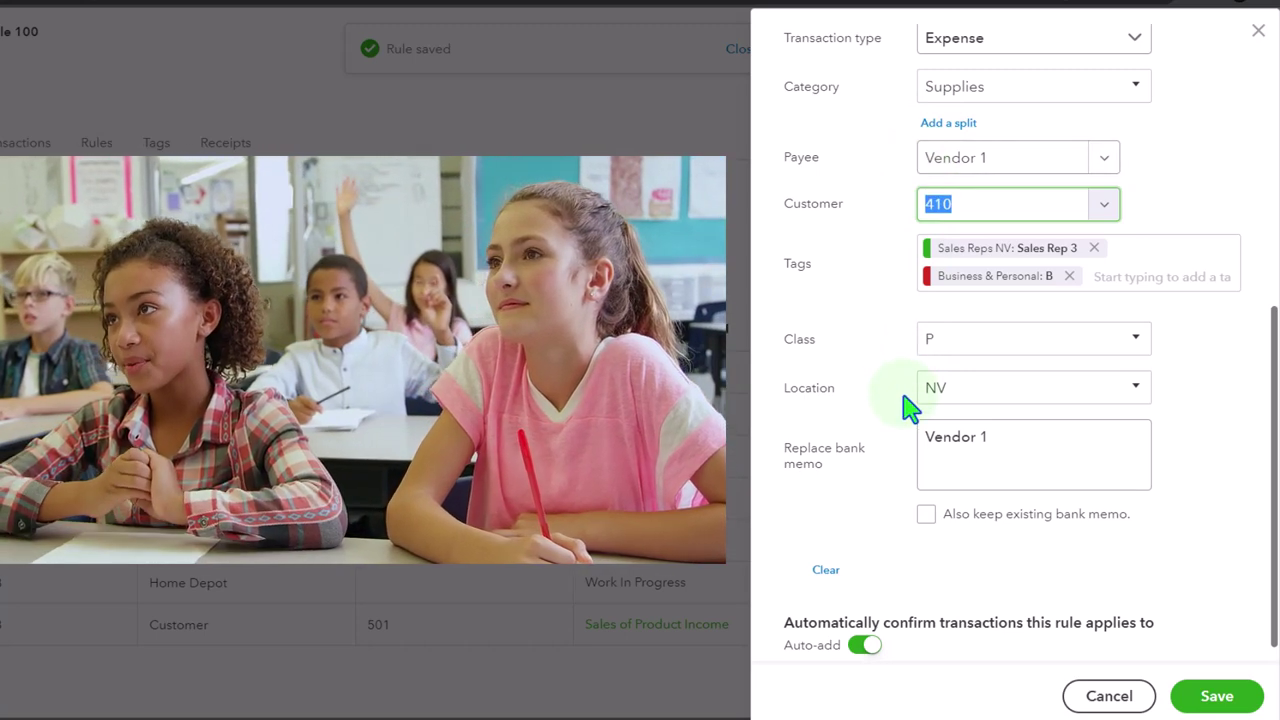
pyautogui.scroll(-1, 908, 402)
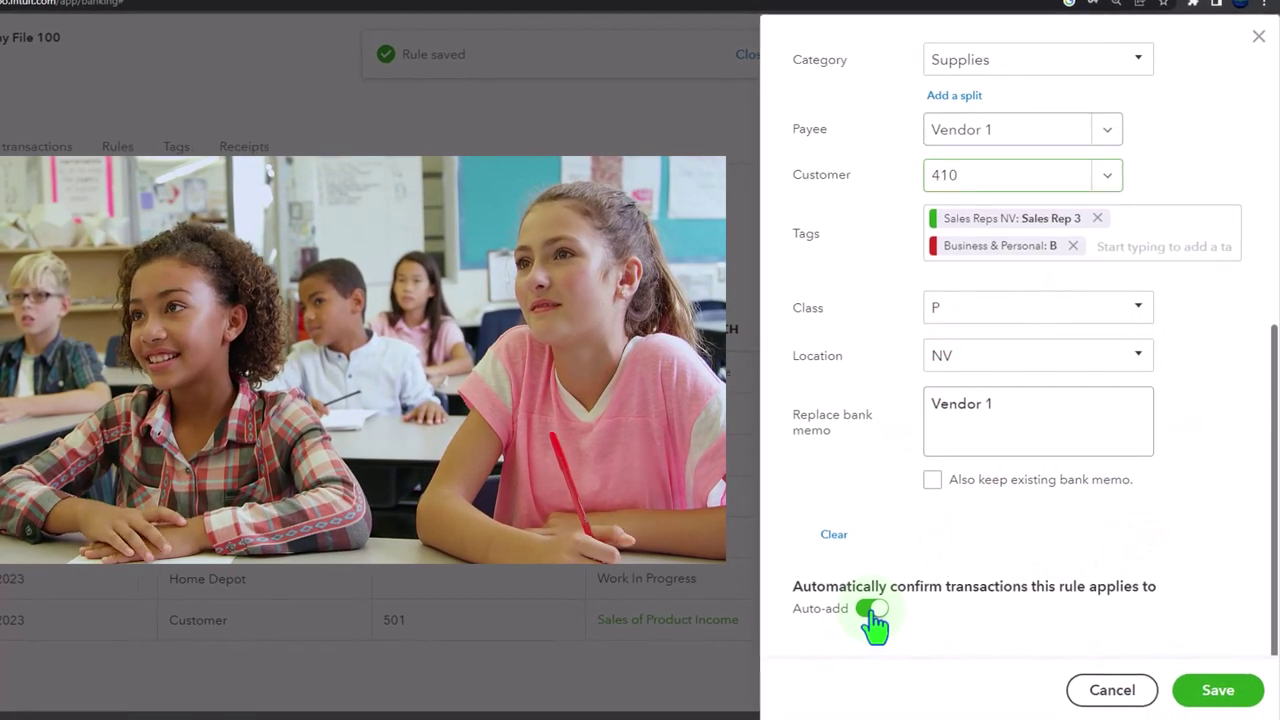
pyautogui.click(865, 613)
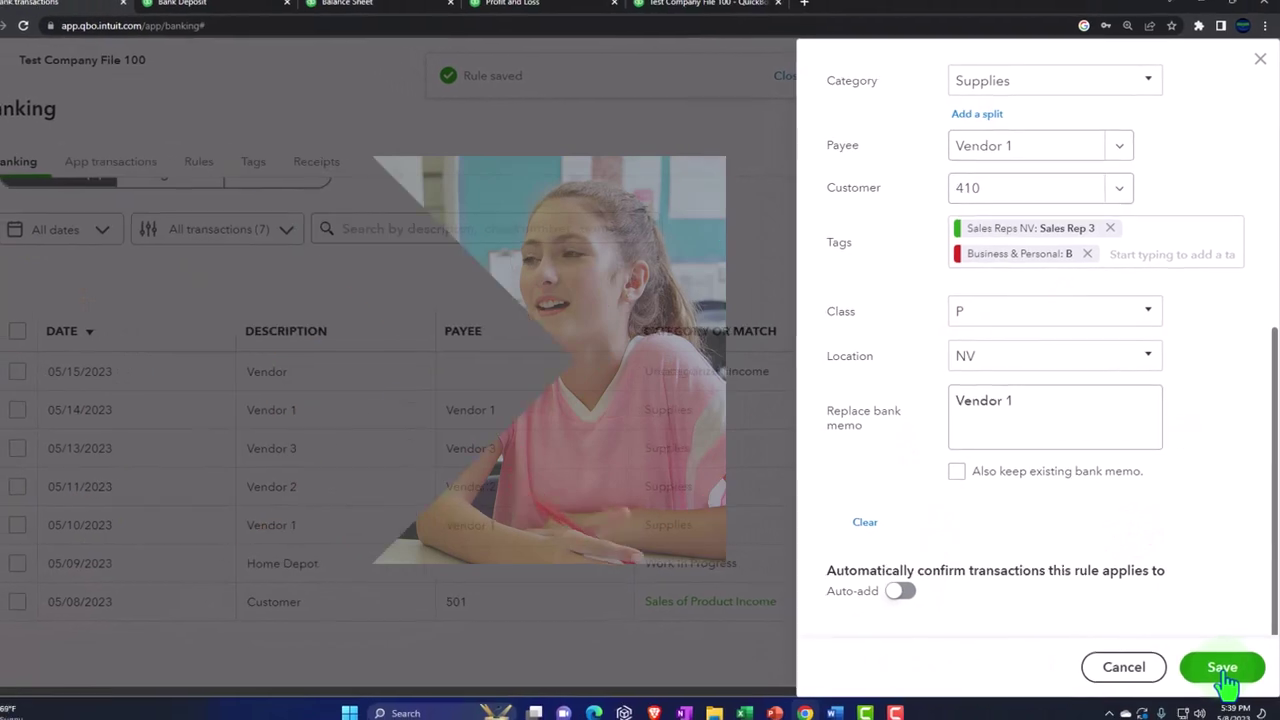
pyautogui.click(1222, 670)
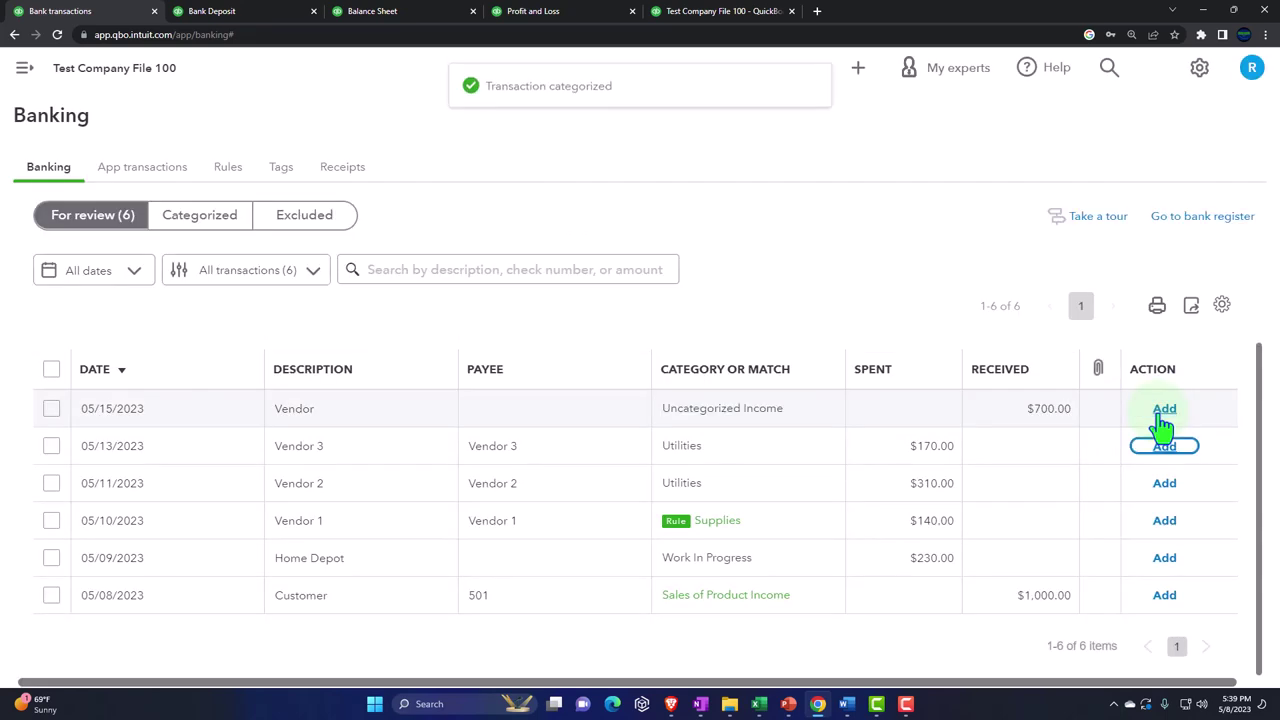
# Step: Add the rule-matched 05/10/2023 Vendor 1 transaction to the books and check the list of bank rules
pyautogui.click(1165, 528)
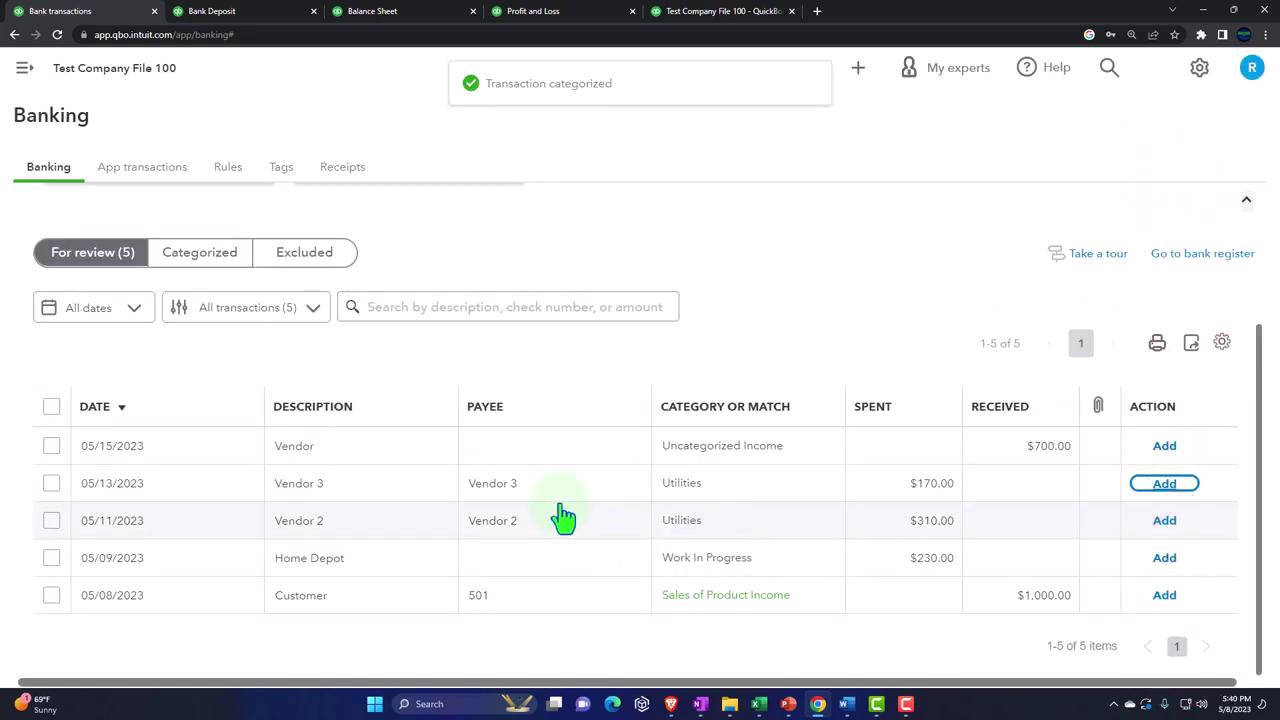
pyautogui.click(228, 167)
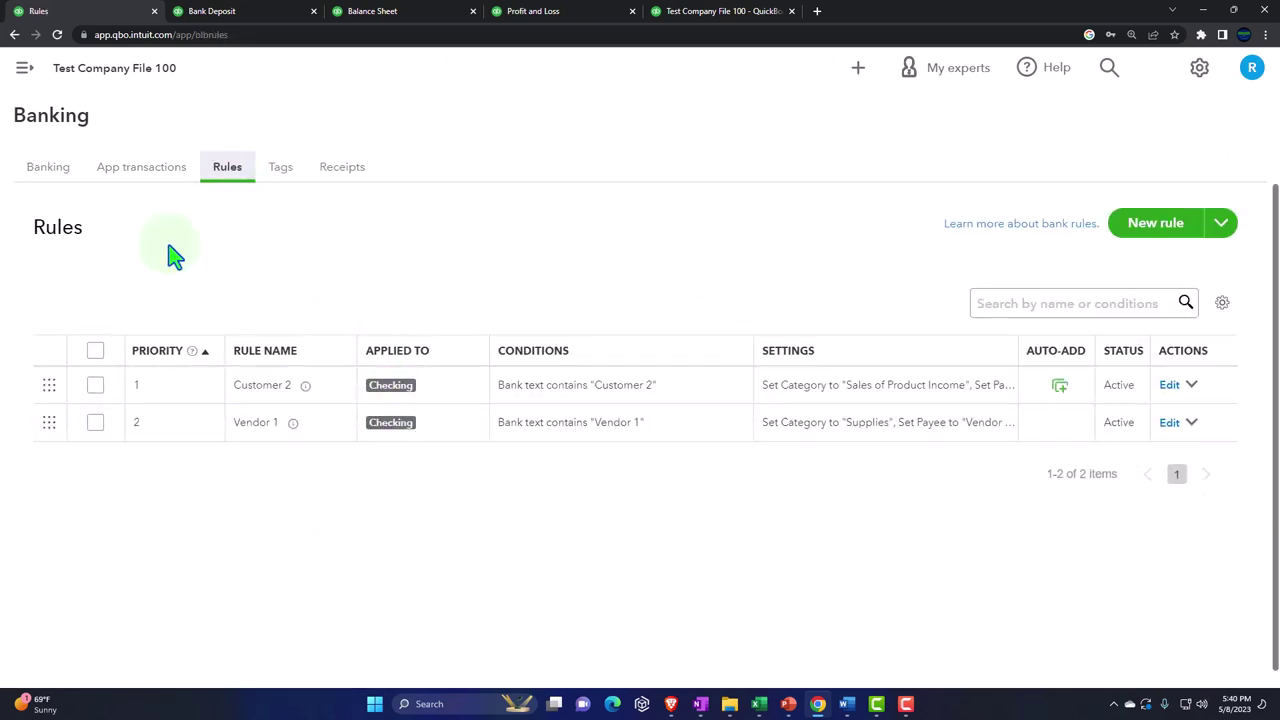
pyautogui.click(56, 178)
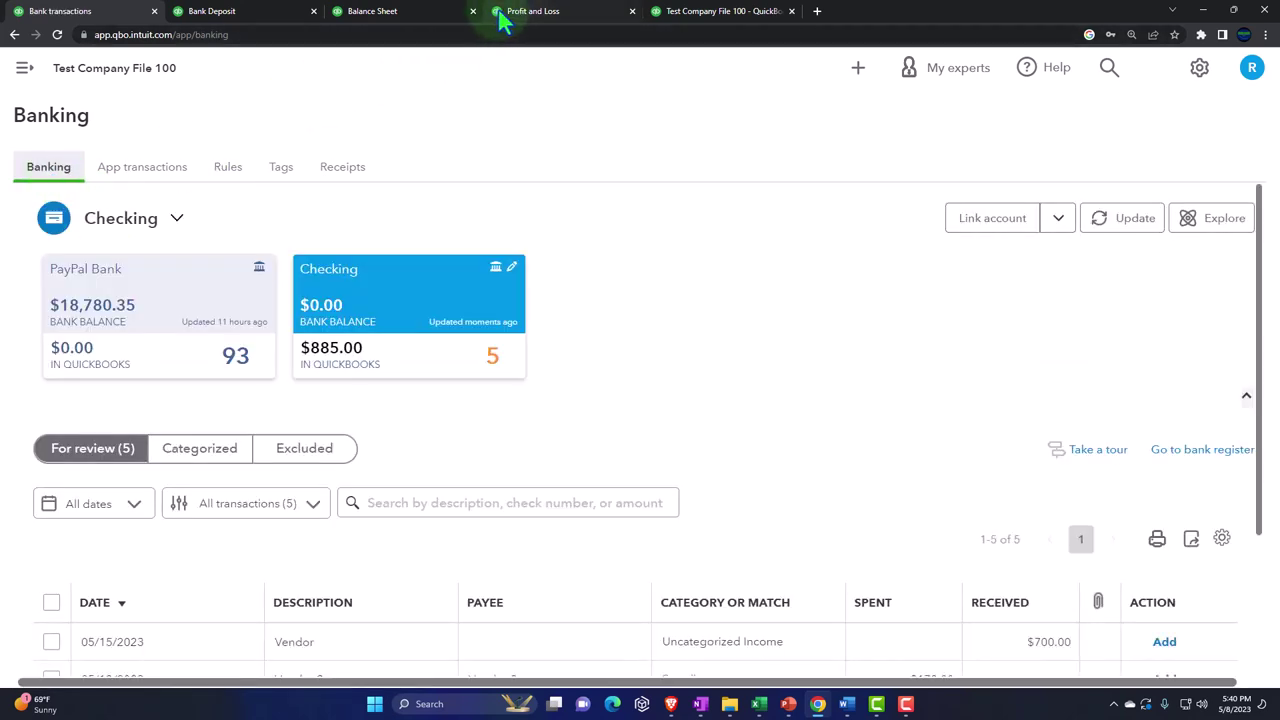
# Step: Rerun the Balance Sheet report, examine the transactions behind the Checking balance, and exit that detail report without saving
pyautogui.click(400, 14)
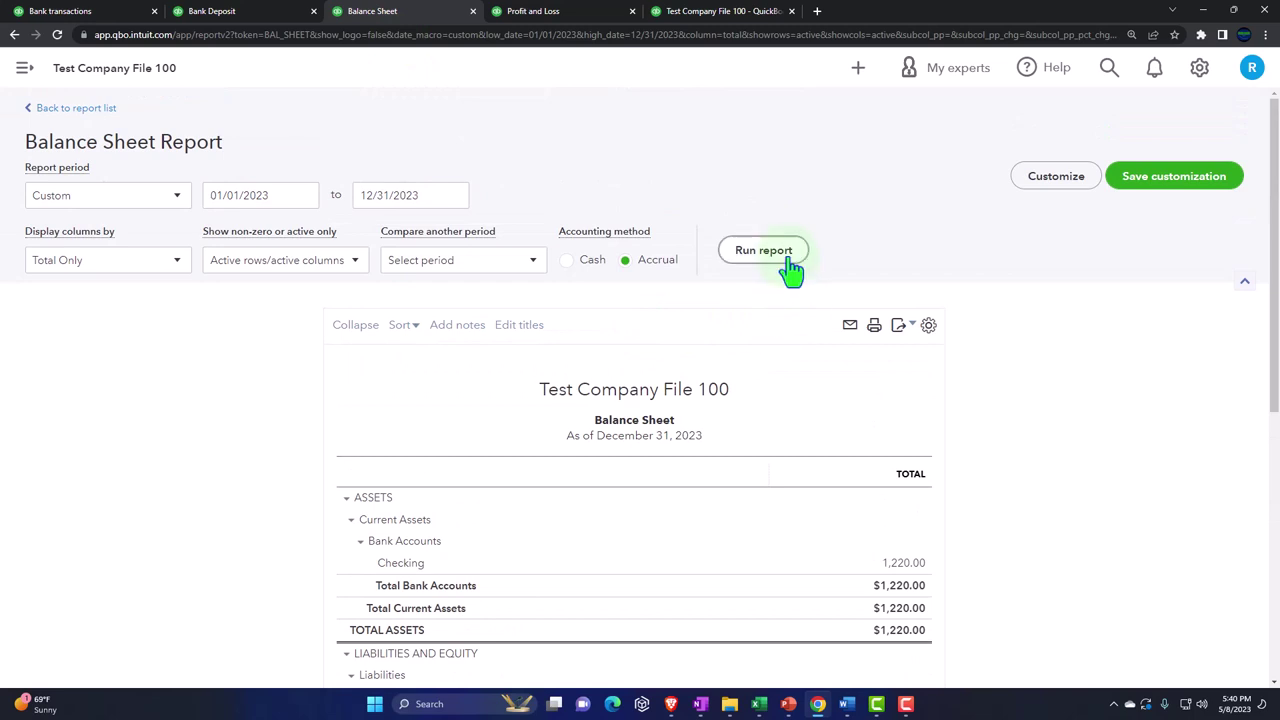
pyautogui.click(763, 251)
pyautogui.scroll(-2, 766, 340)
pyautogui.click(912, 356)
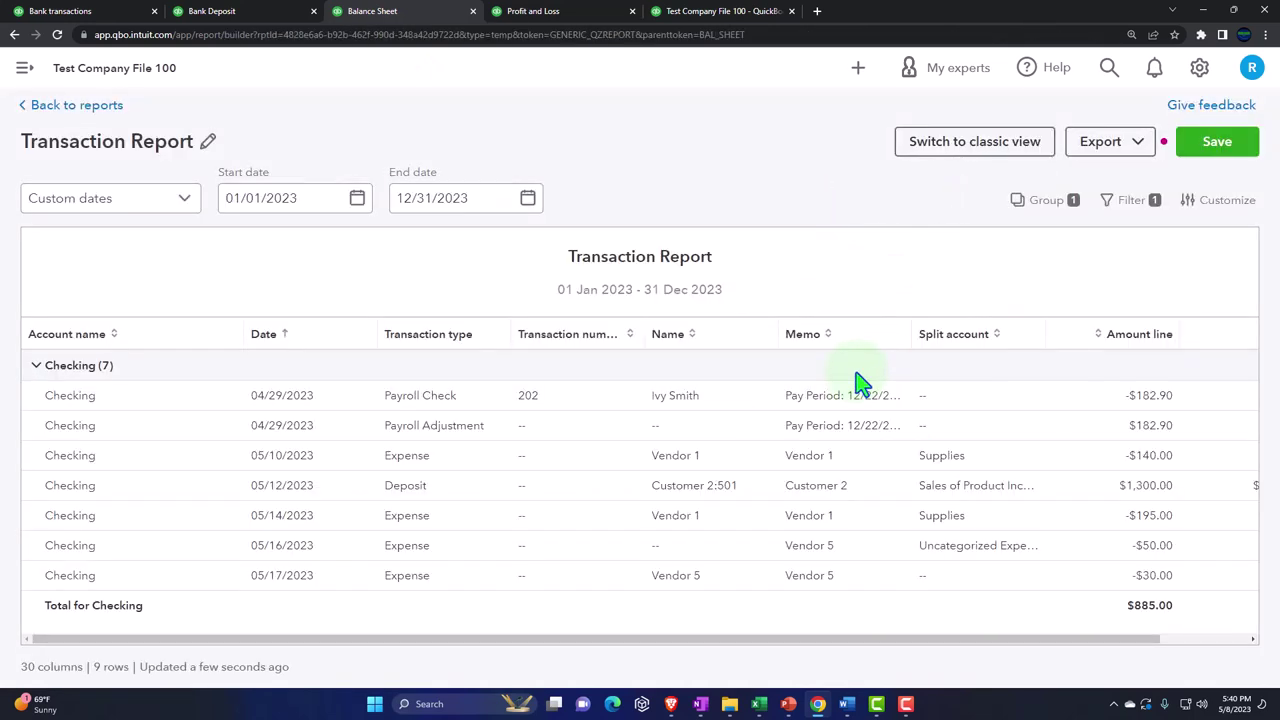
pyautogui.hotkey('ctrl', '-')
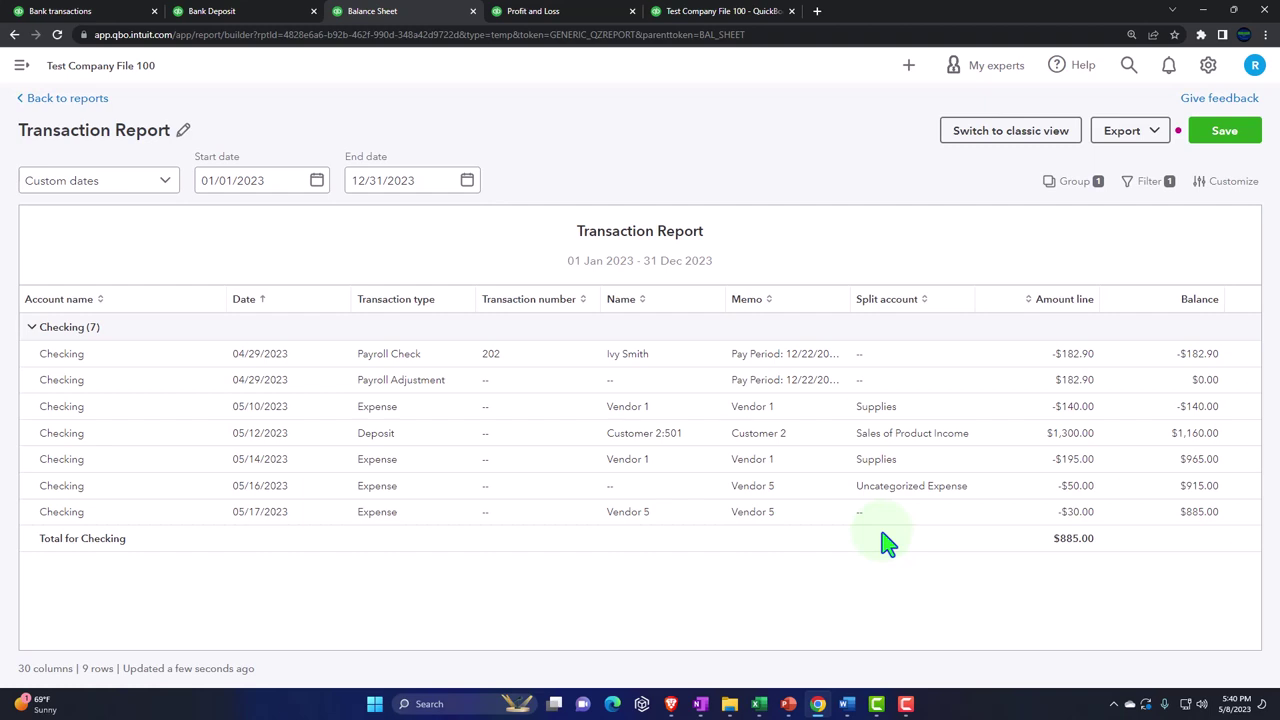
pyautogui.click(60, 98)
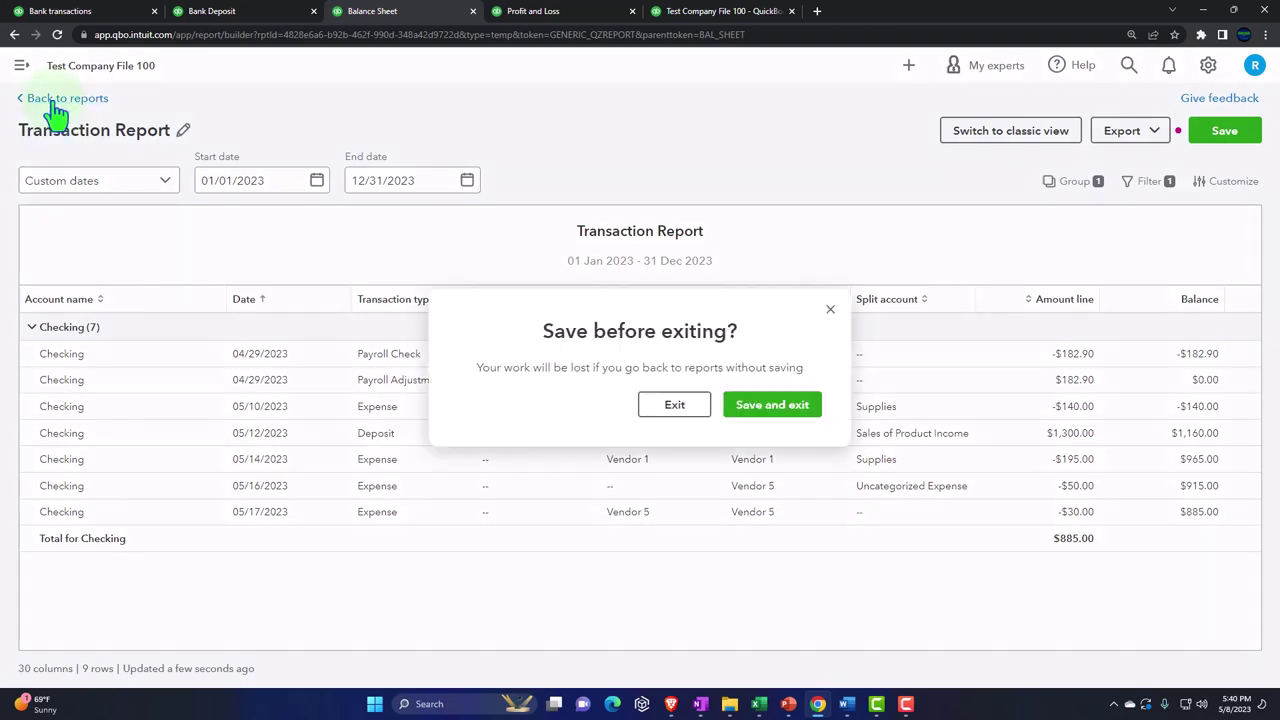
pyautogui.click(697, 415)
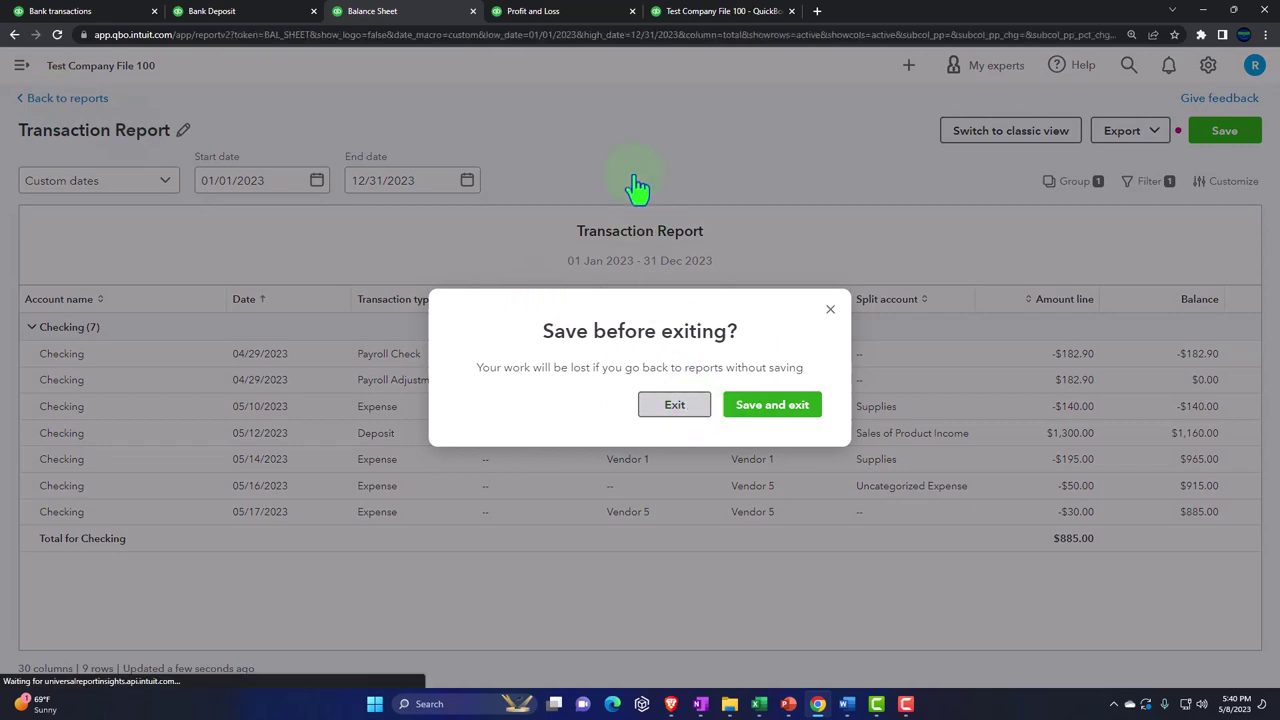
# Step: Rerun the 2023 Profit and Loss report with its columns displayed by customers
pyautogui.click(556, 11)
pyautogui.scroll(3, 566, 351)
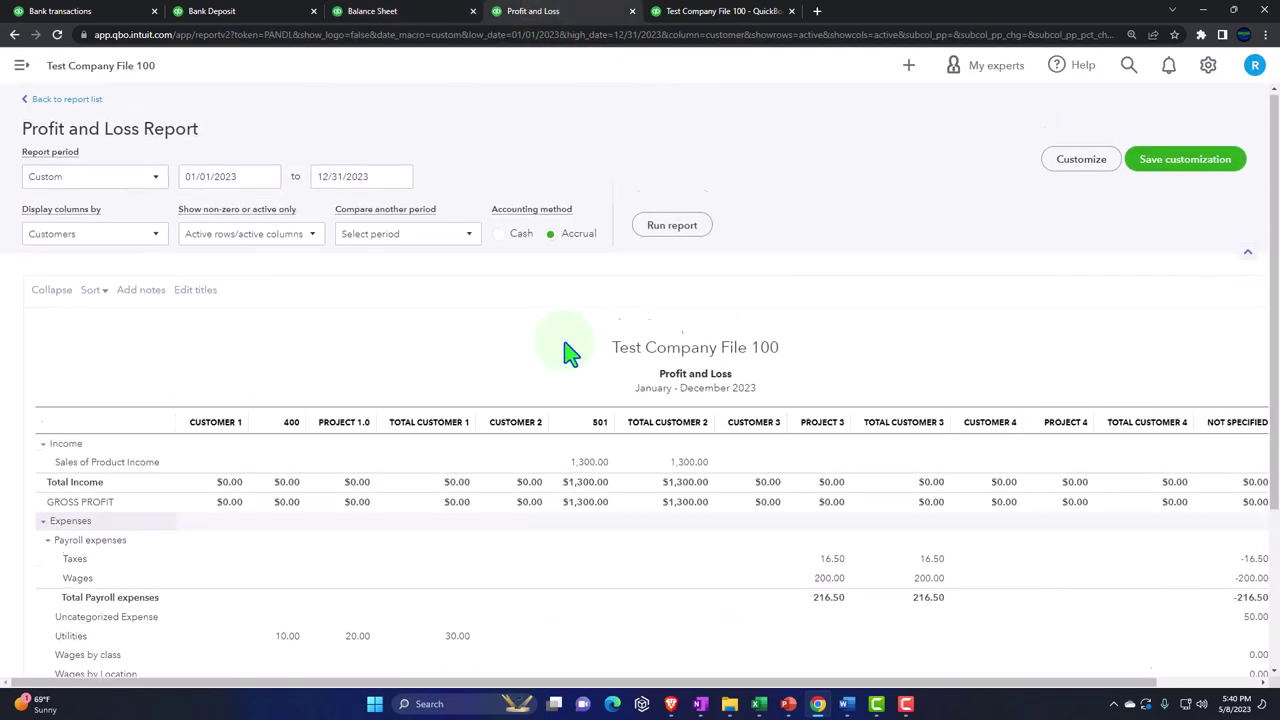
pyautogui.click(672, 230)
pyautogui.scroll(2, 200, 262)
# Step: Rerun the Profit and Loss report with columns by Locations and review the Supplies expense
pyautogui.click(151, 240)
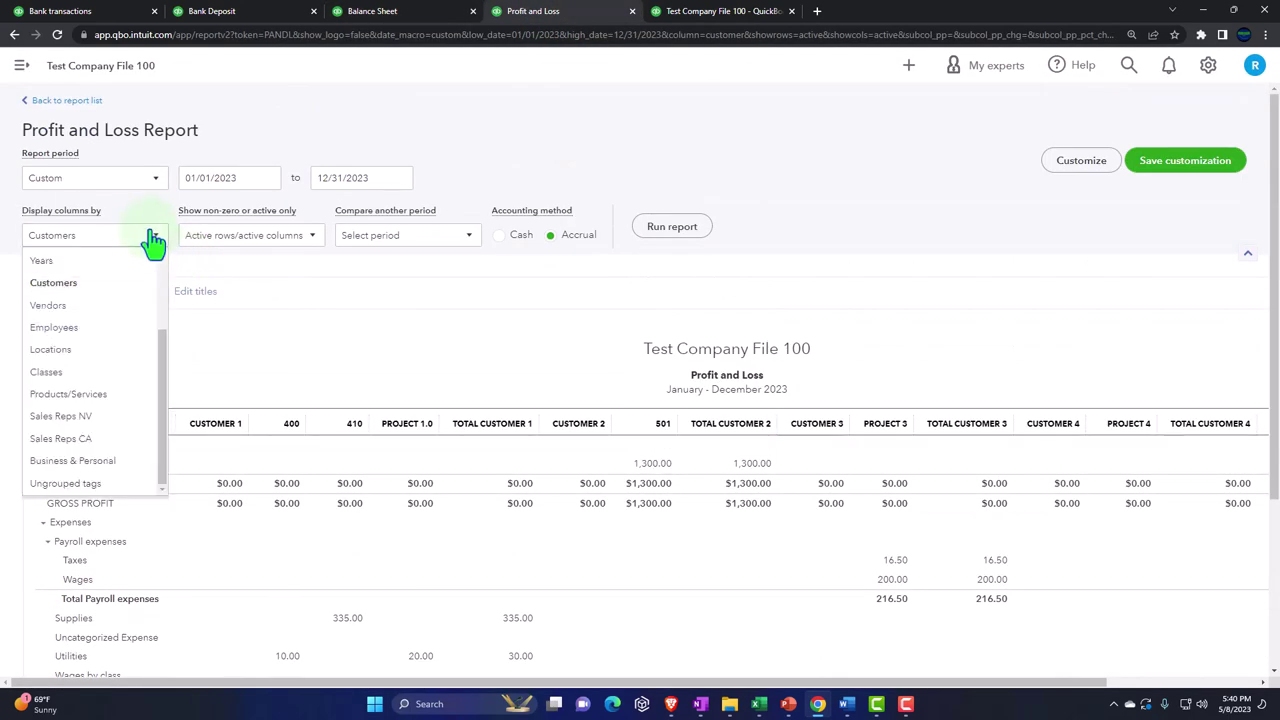
pyautogui.click(60, 349)
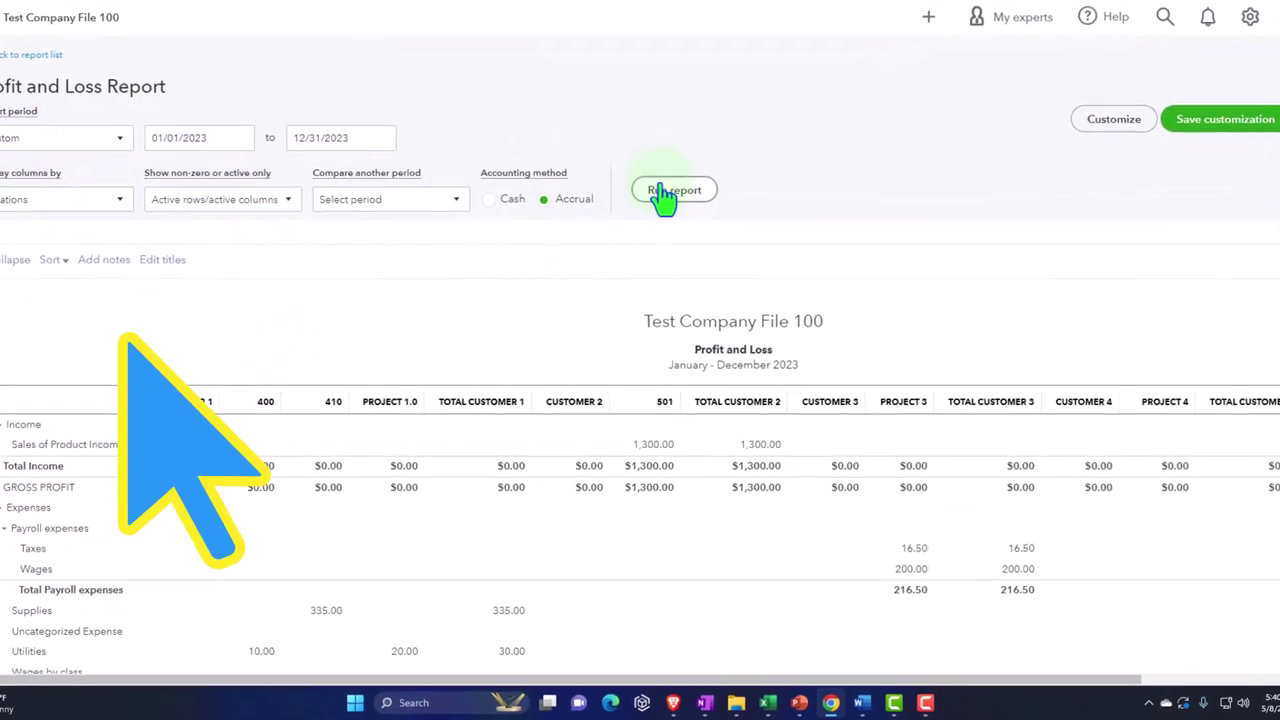
pyautogui.click(664, 192)
pyautogui.scroll(-2, 664, 197)
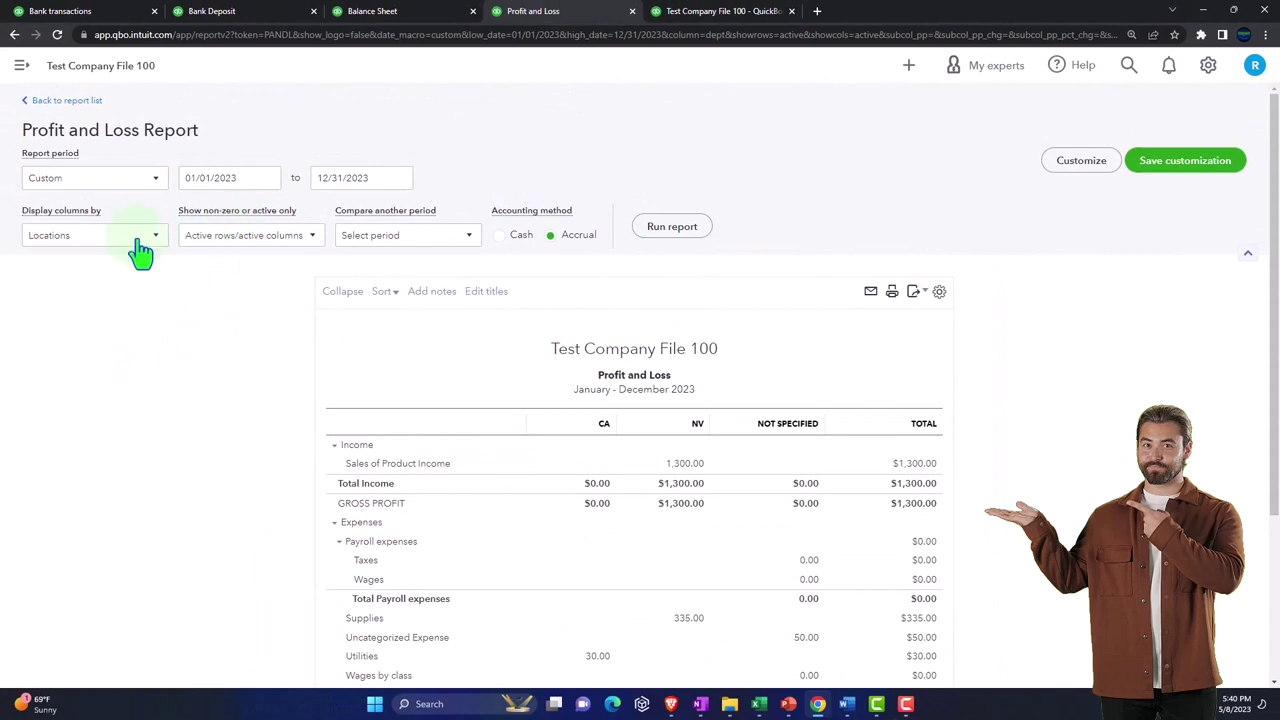
# Step: Rerun the Profit and Loss report with columns by Classes and review Supplies under class P
pyautogui.click(140, 244)
pyautogui.click(92, 371)
pyautogui.click(700, 236)
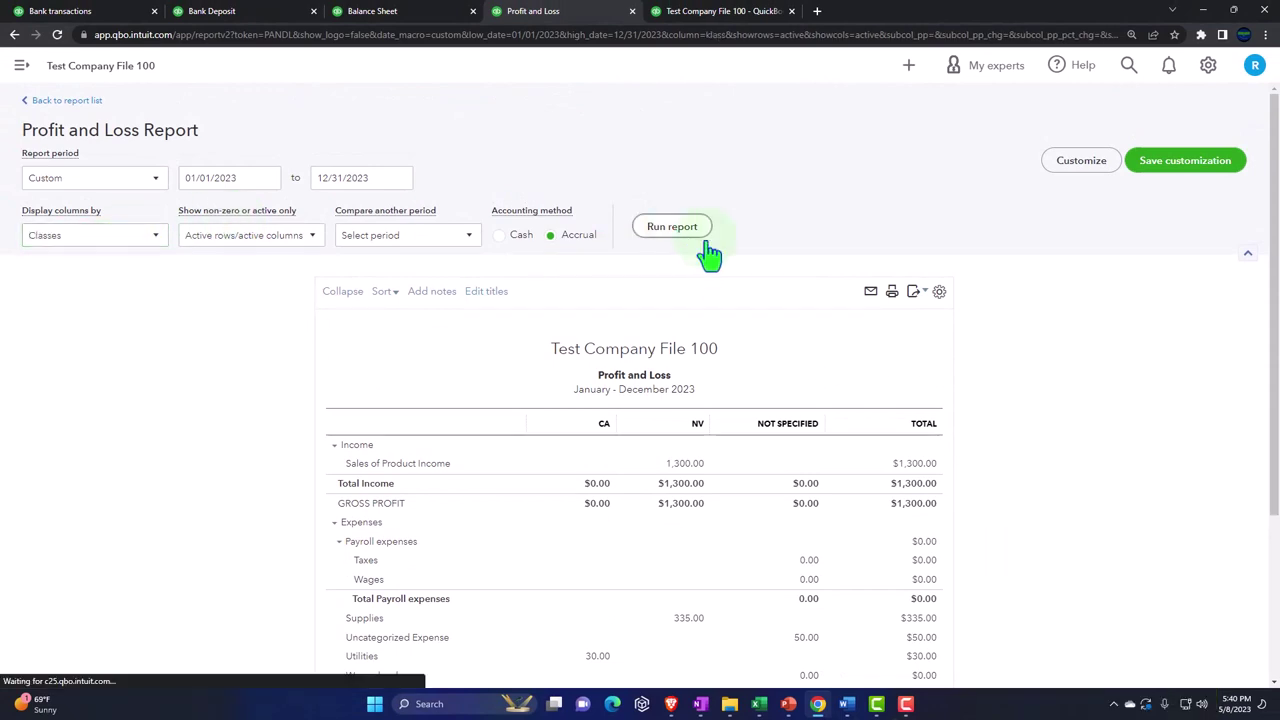
pyautogui.scroll(-2, 935, 355)
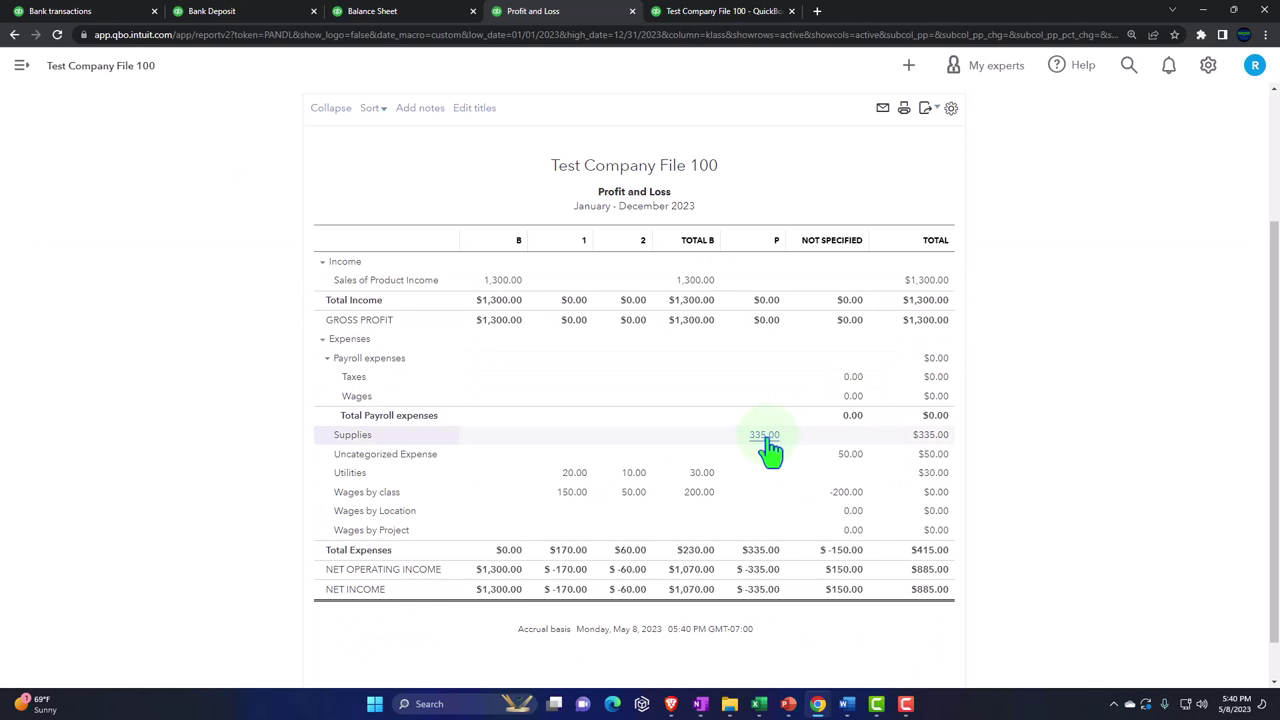
pyautogui.scroll(2, 768, 450)
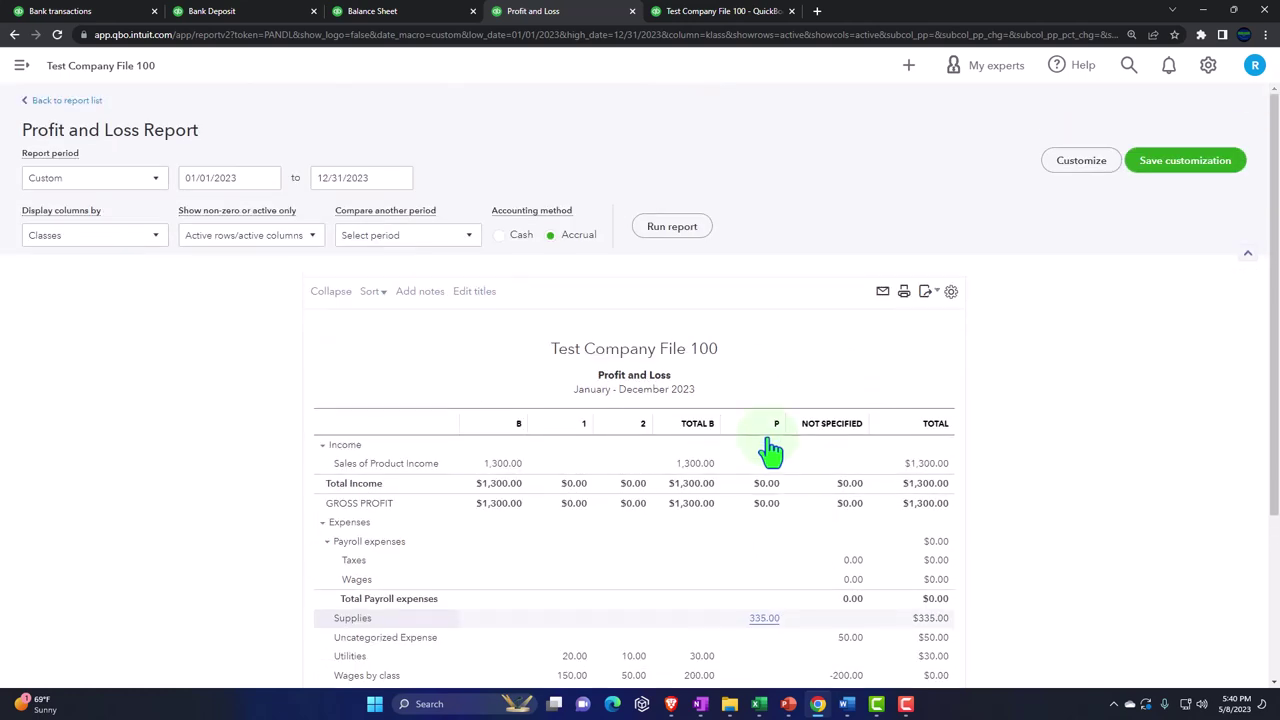
# Step: Rerun the Profit and Loss report with columns by Customers, and compare it with the Profit and Loss by Tag Group report for Business & Personal
pyautogui.click(157, 238)
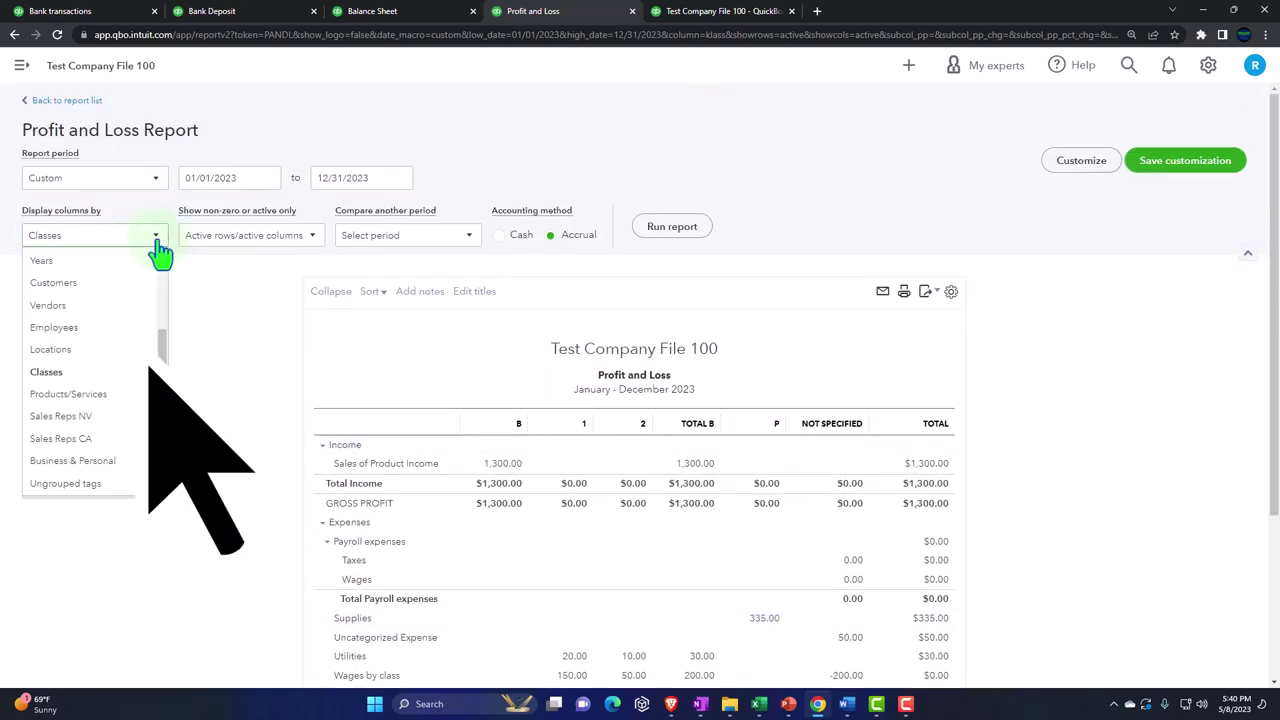
pyautogui.click(104, 283)
pyautogui.click(677, 230)
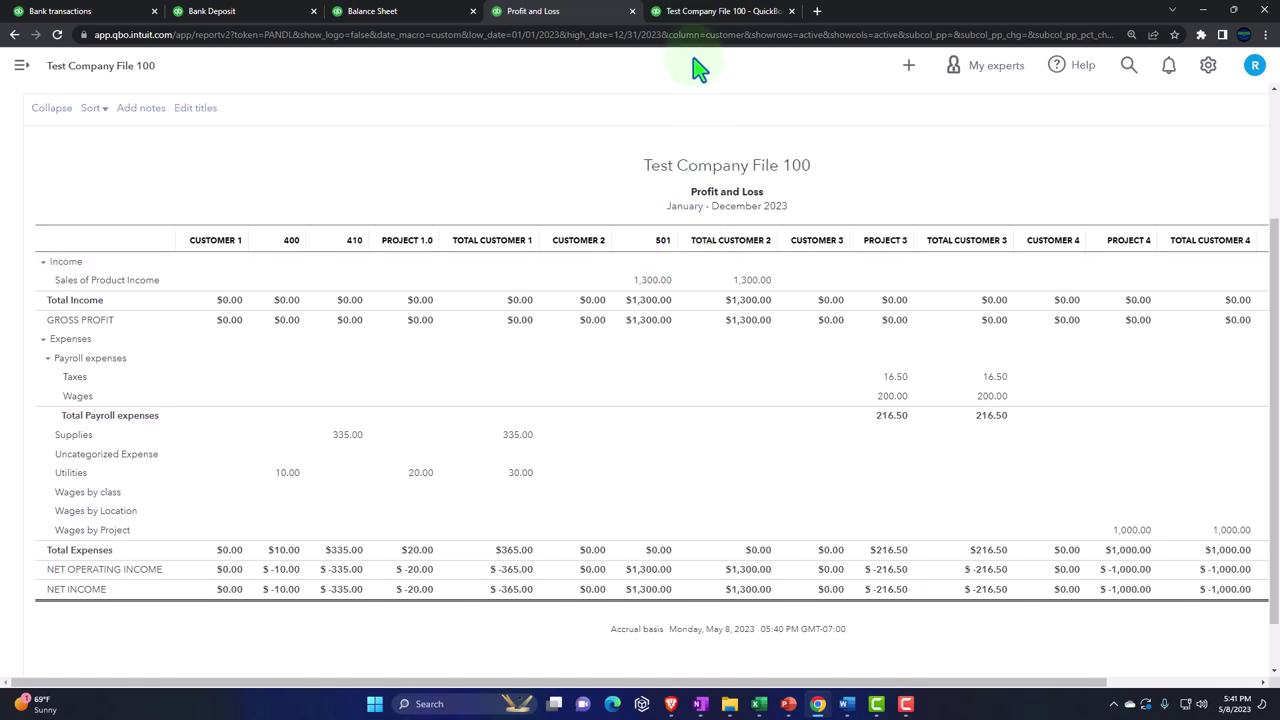
pyautogui.click(697, 18)
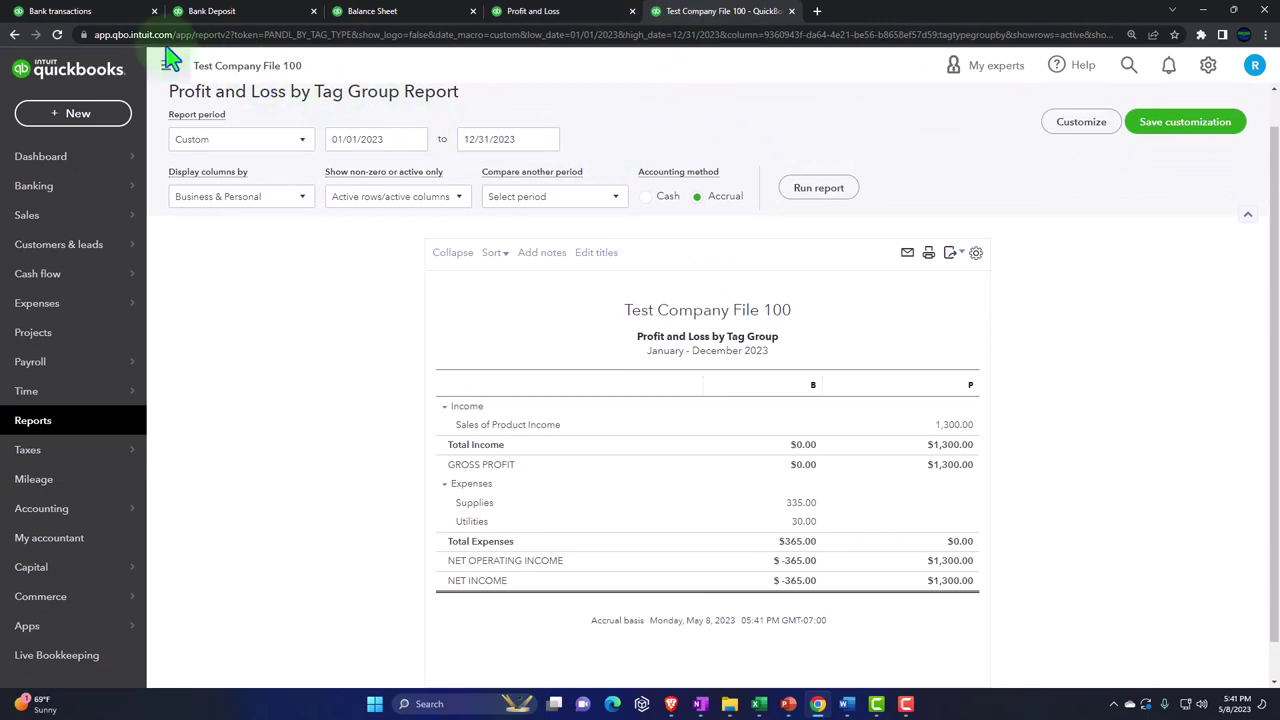
# Step: Open the 05/13/2023 Vendor 3 transaction in the bank feed and set its category to Misc
pyautogui.click(100, 12)
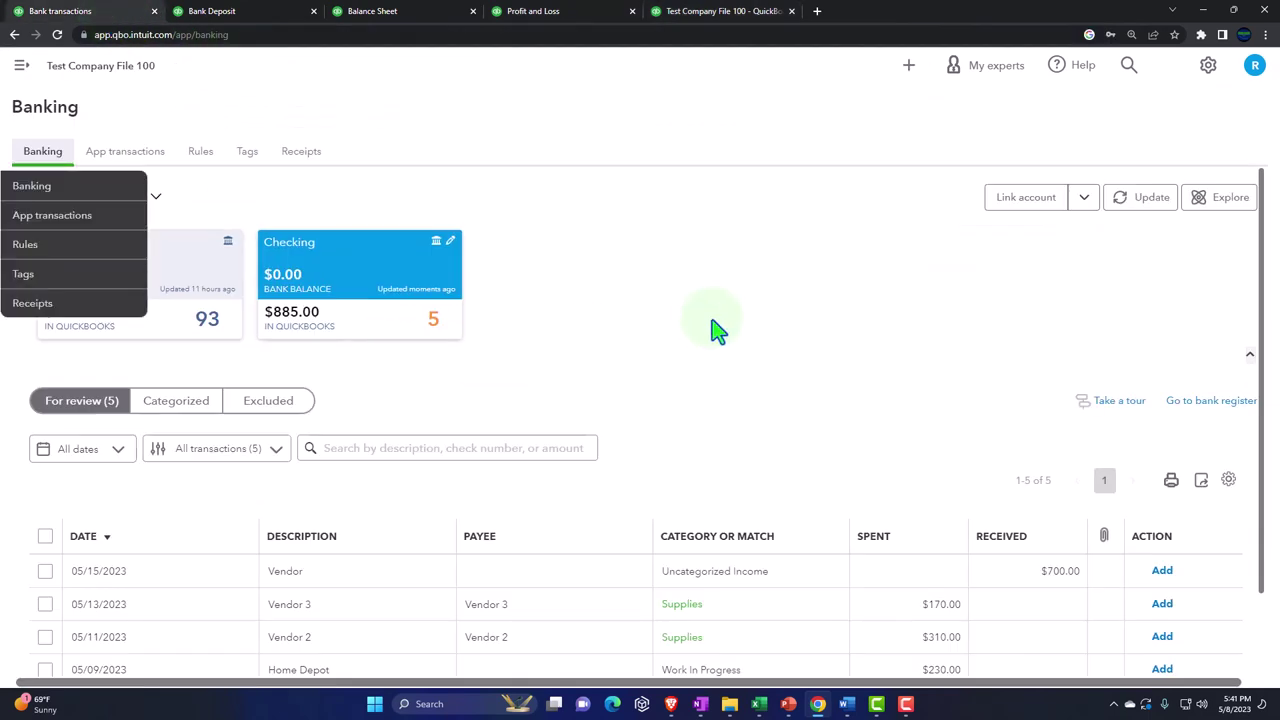
pyautogui.scroll(-1, 733, 322)
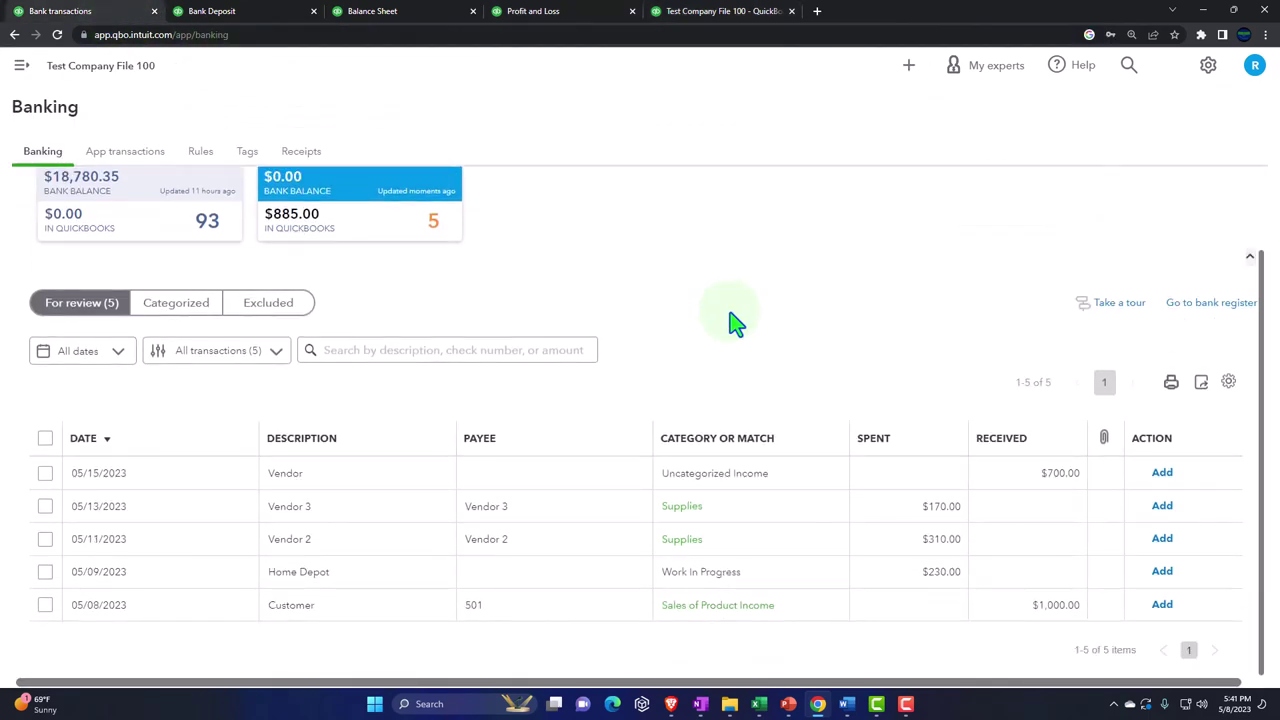
pyautogui.click(330, 522)
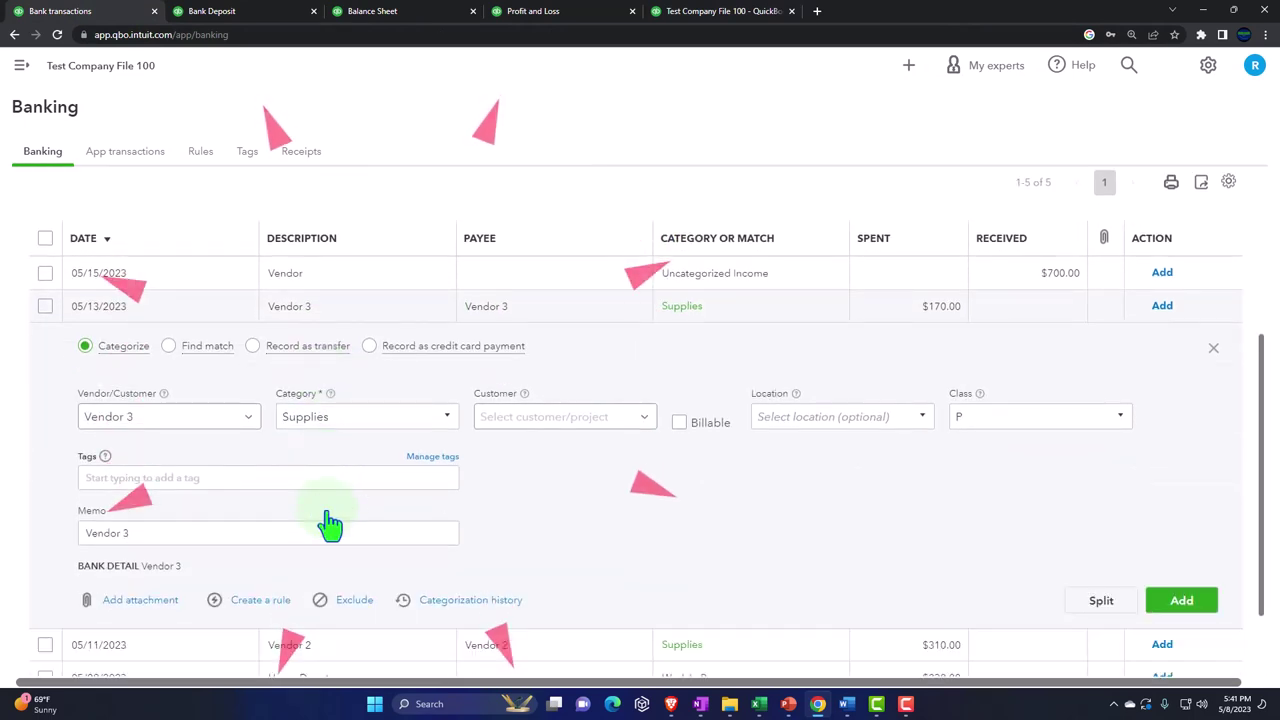
pyautogui.scroll(-2, 330, 522)
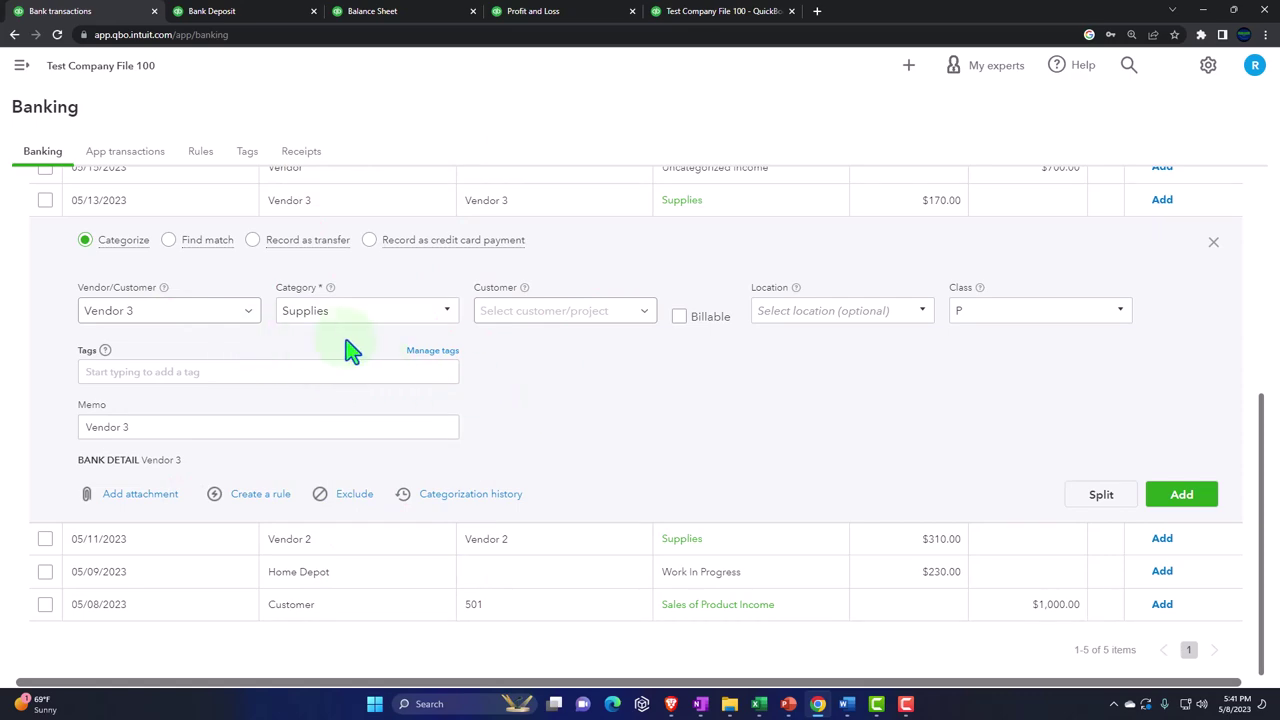
pyautogui.click(447, 316)
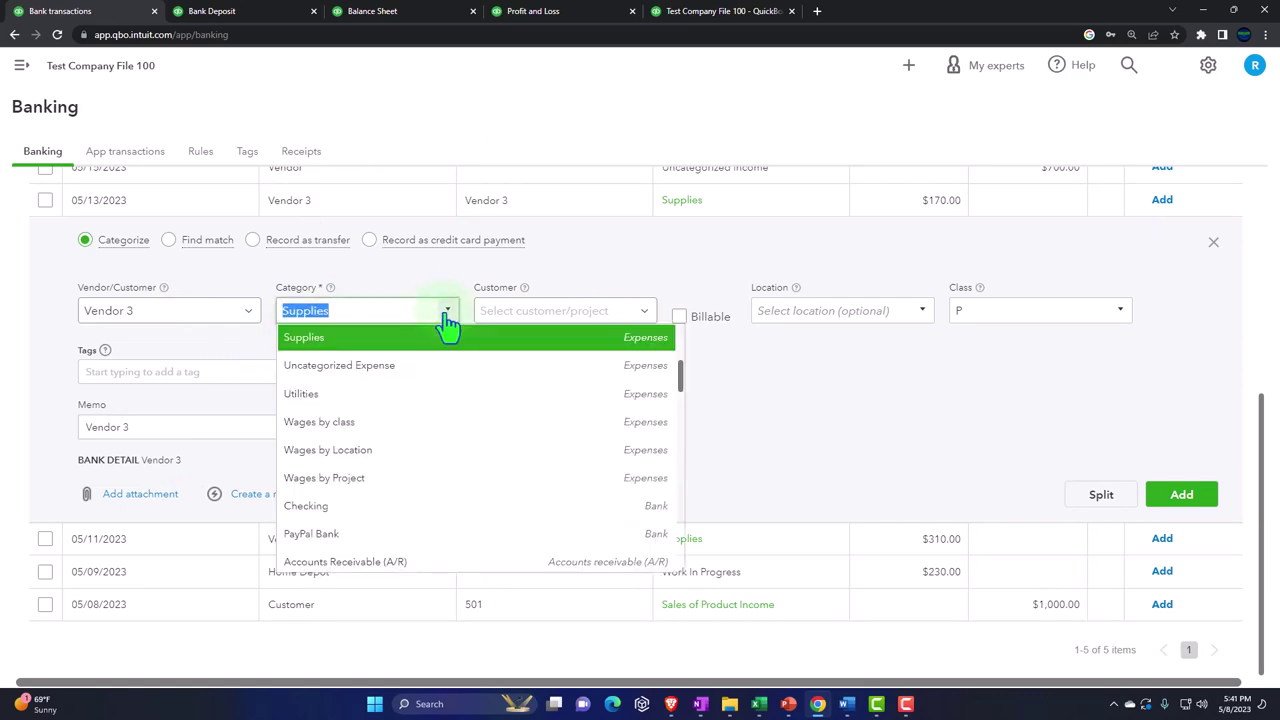
pyautogui.scroll(-2, 403, 393)
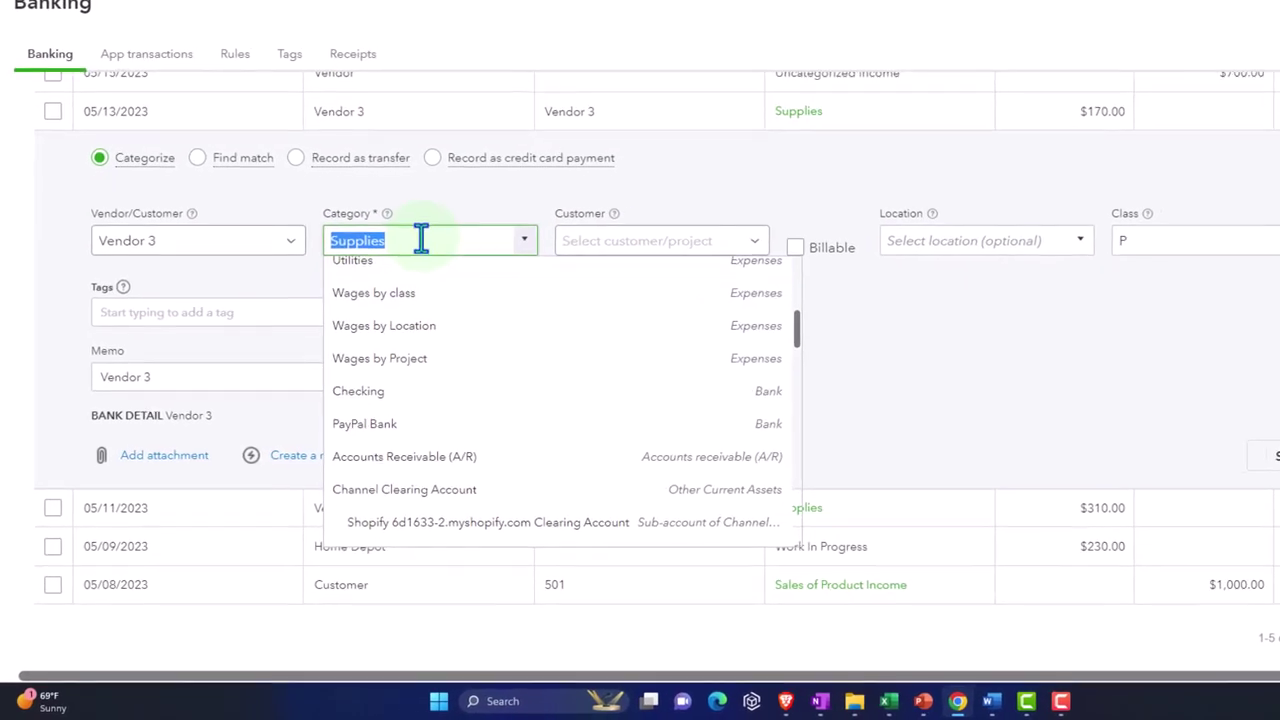
pyautogui.click(365, 310)
pyautogui.doubleClick(470, 193)
pyautogui.write('mi')
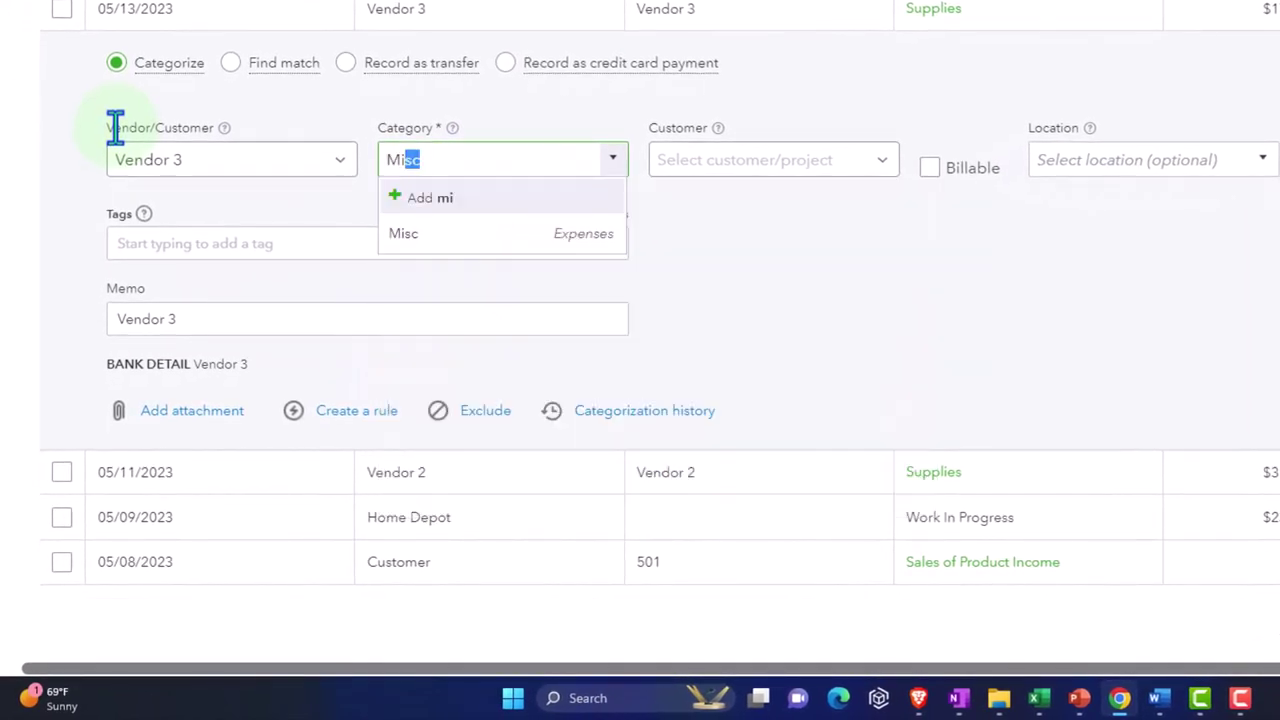
pyautogui.press('Tab')
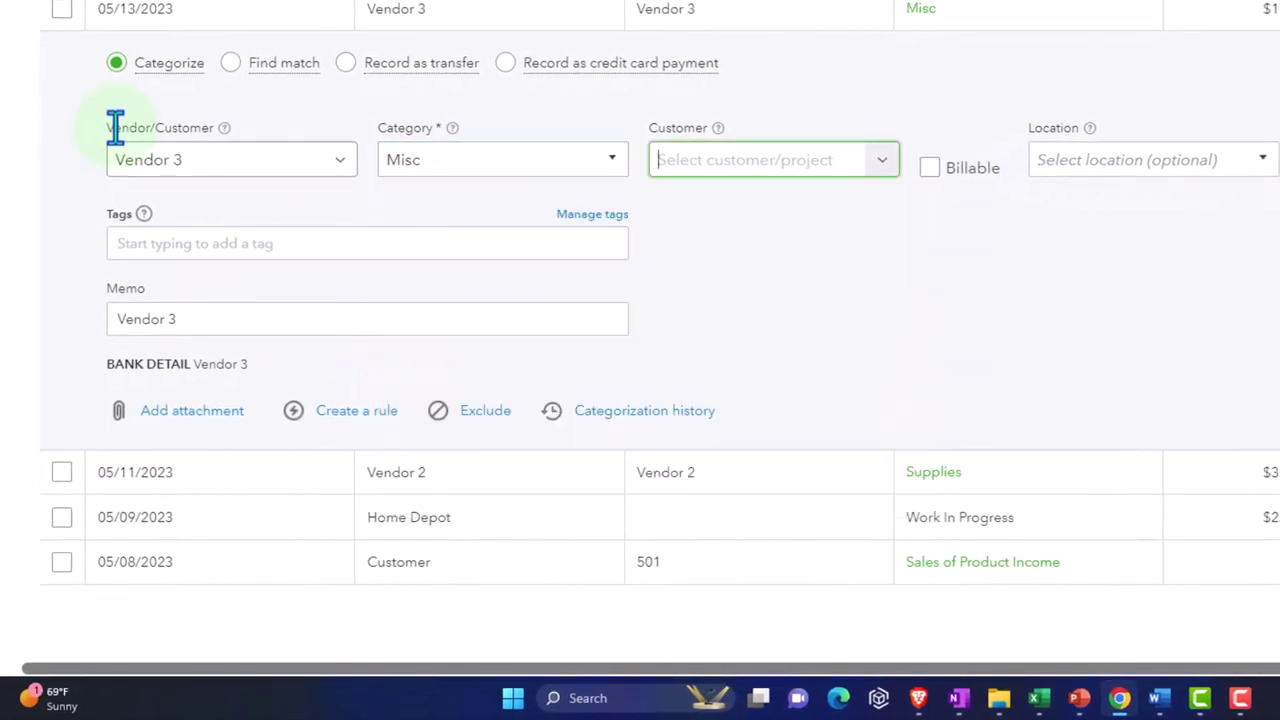
# Step: Assign the Vendor 3 transaction to Customer 1's Project 1.0
pyautogui.click(884, 164)
pyautogui.scroll(-3, 837, 291)
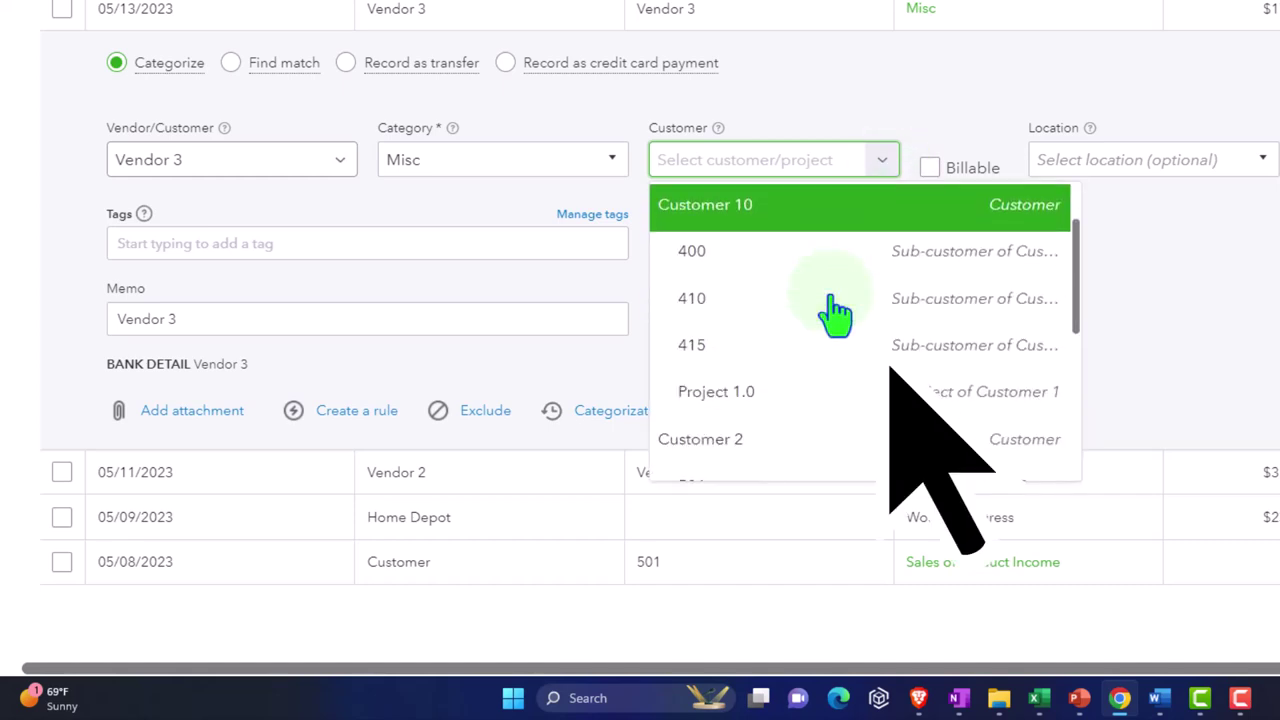
pyautogui.scroll(-5, 800, 360)
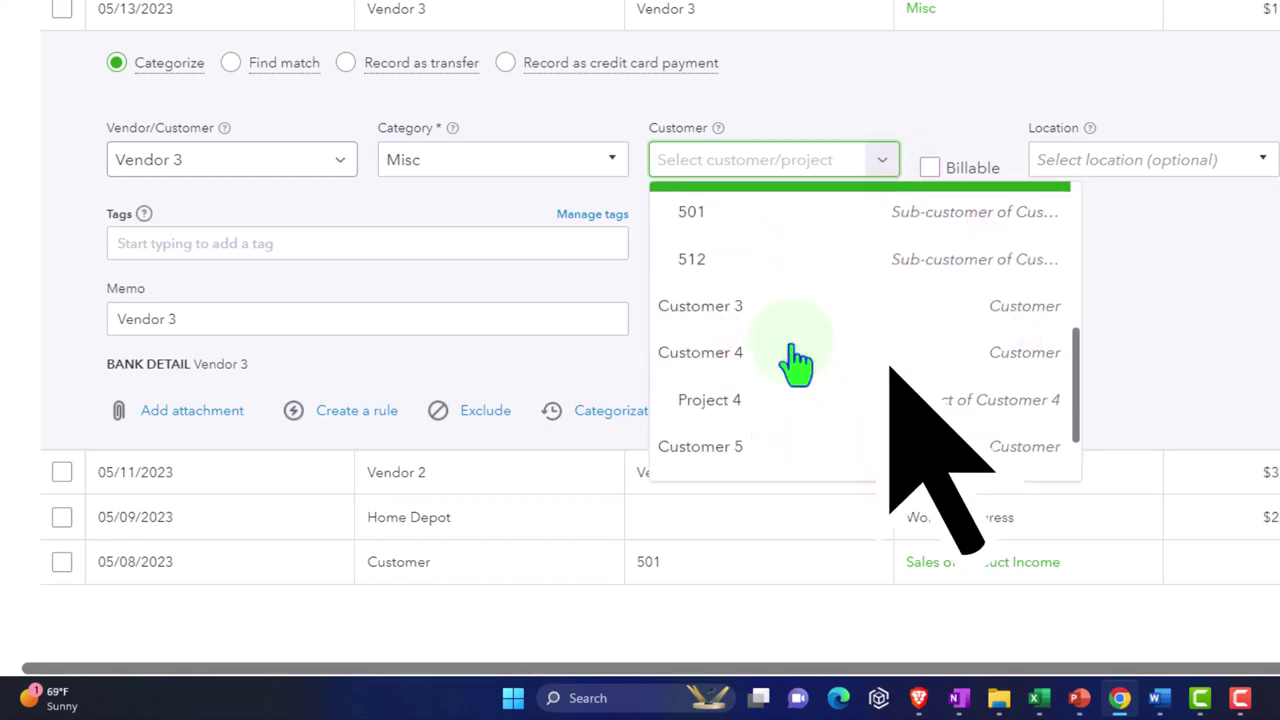
pyautogui.scroll(5, 800, 386)
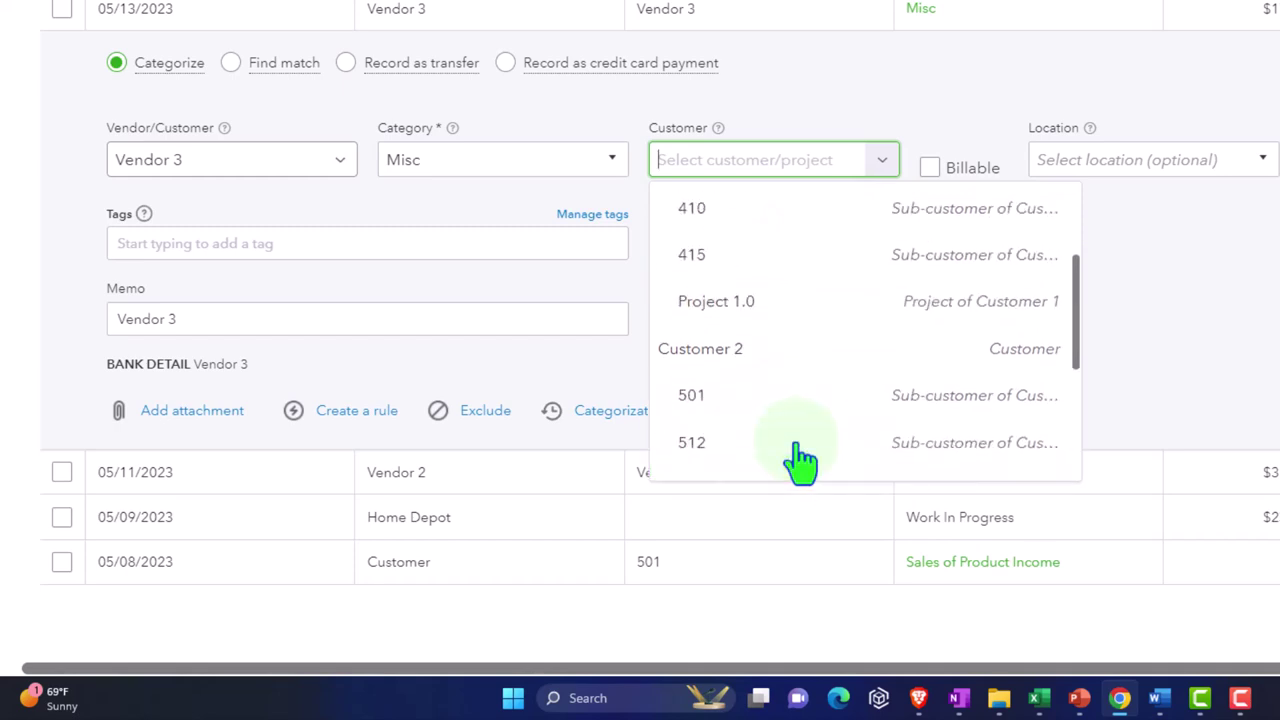
pyautogui.click(740, 318)
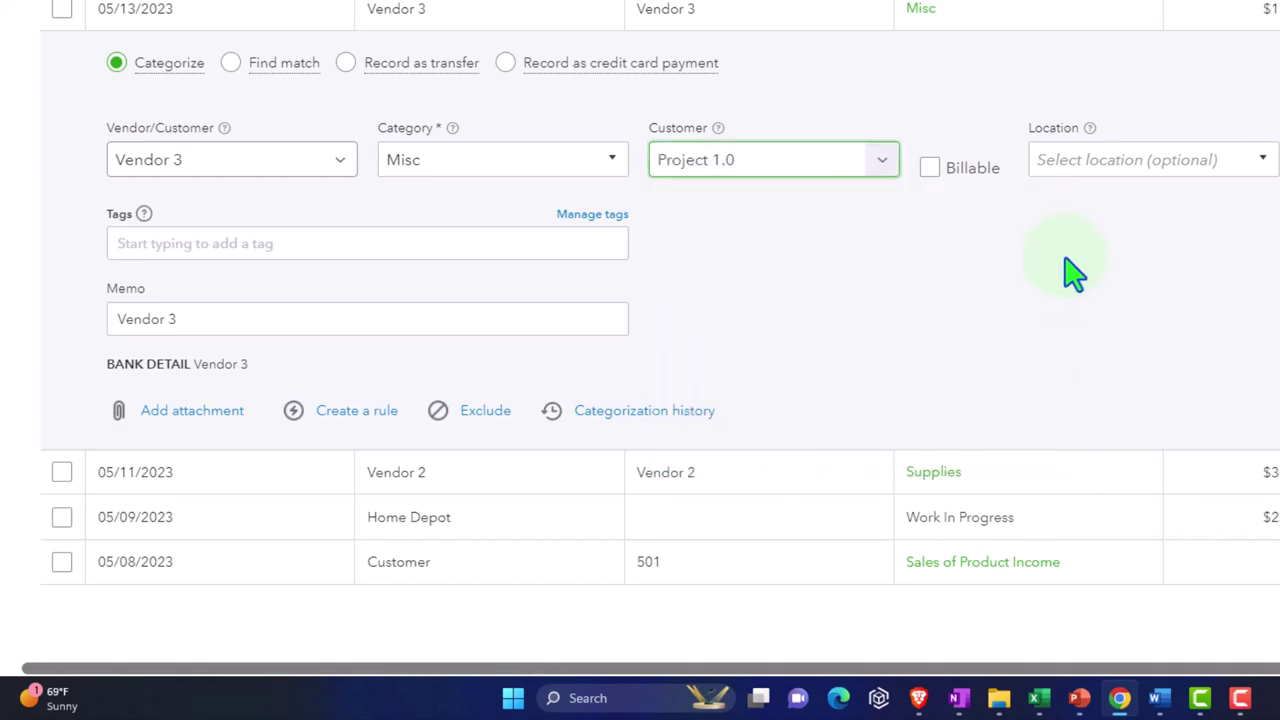
# Step: Mark the Vendor 3 transaction billable and assign it to location L c CA and class B:2
pyautogui.click(929, 168)
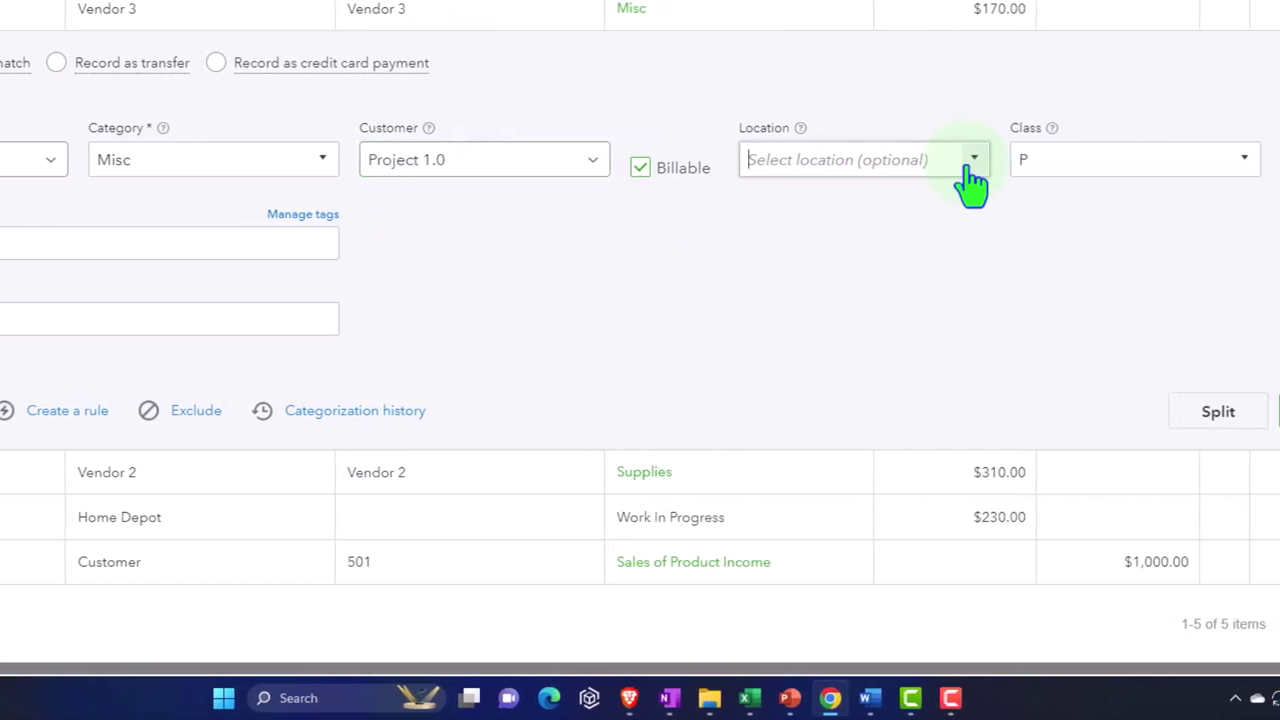
pyautogui.click(1261, 162)
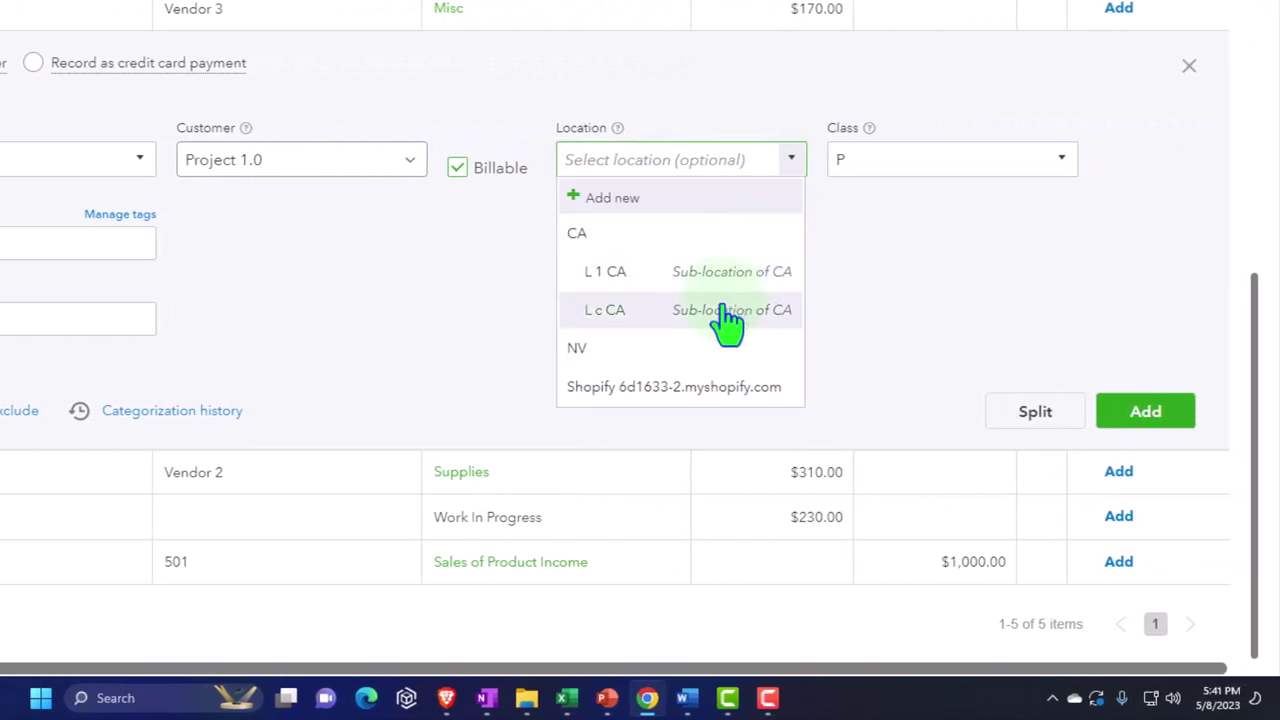
pyautogui.click(727, 318)
pyautogui.click(1050, 168)
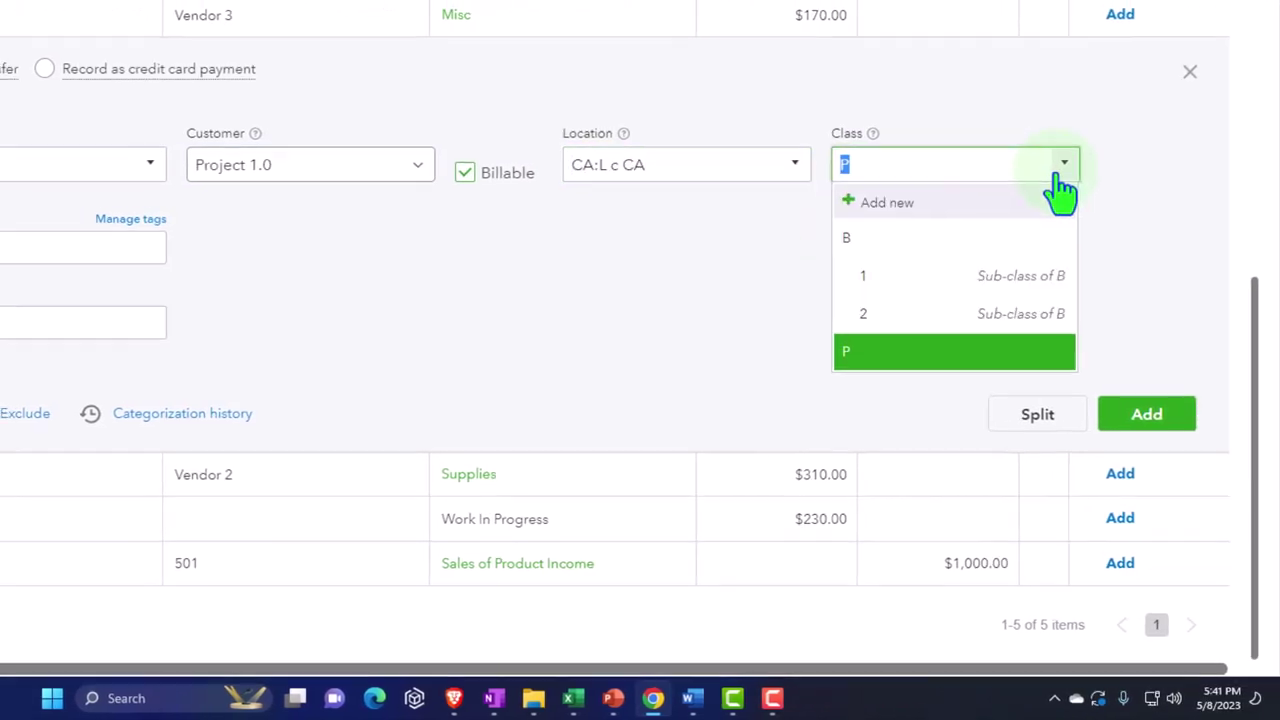
pyautogui.click(943, 313)
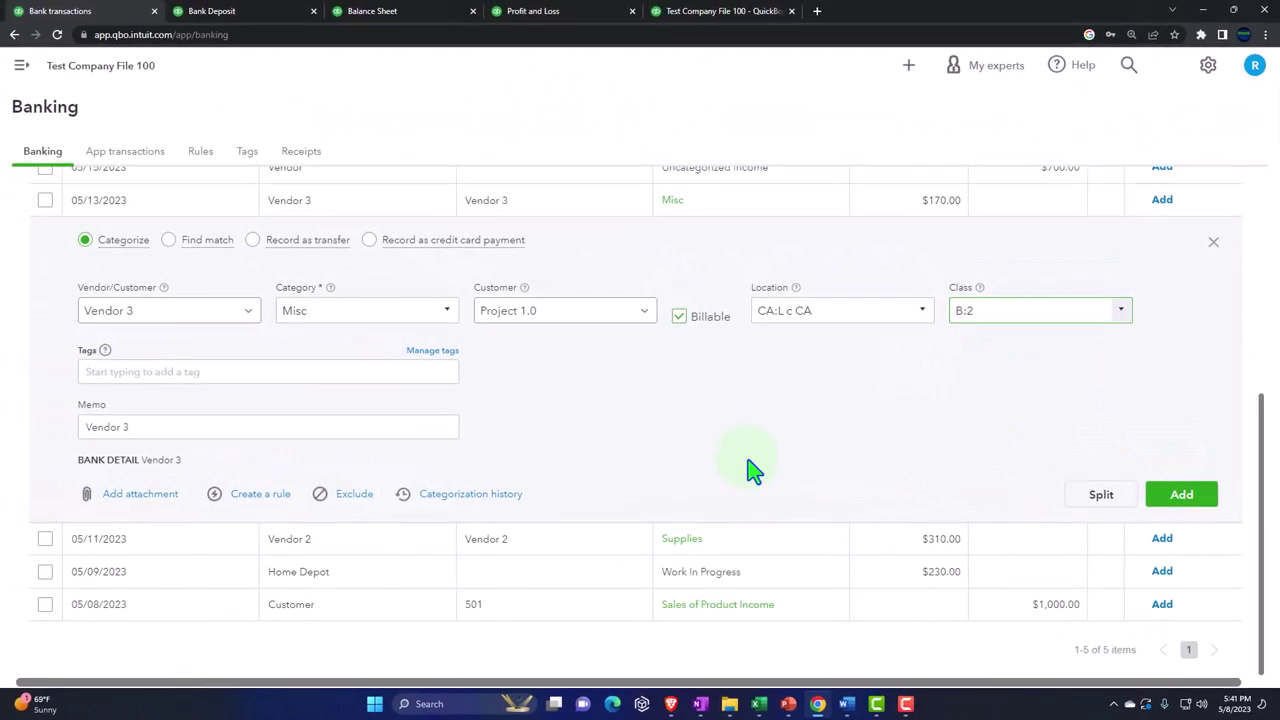
# Step: Tag the Vendor 3 transaction with Sales Reps CA: Rep 1 and Sales Reps NV: Sales Rep 4
pyautogui.click(3, 330)
pyautogui.click(125, 450)
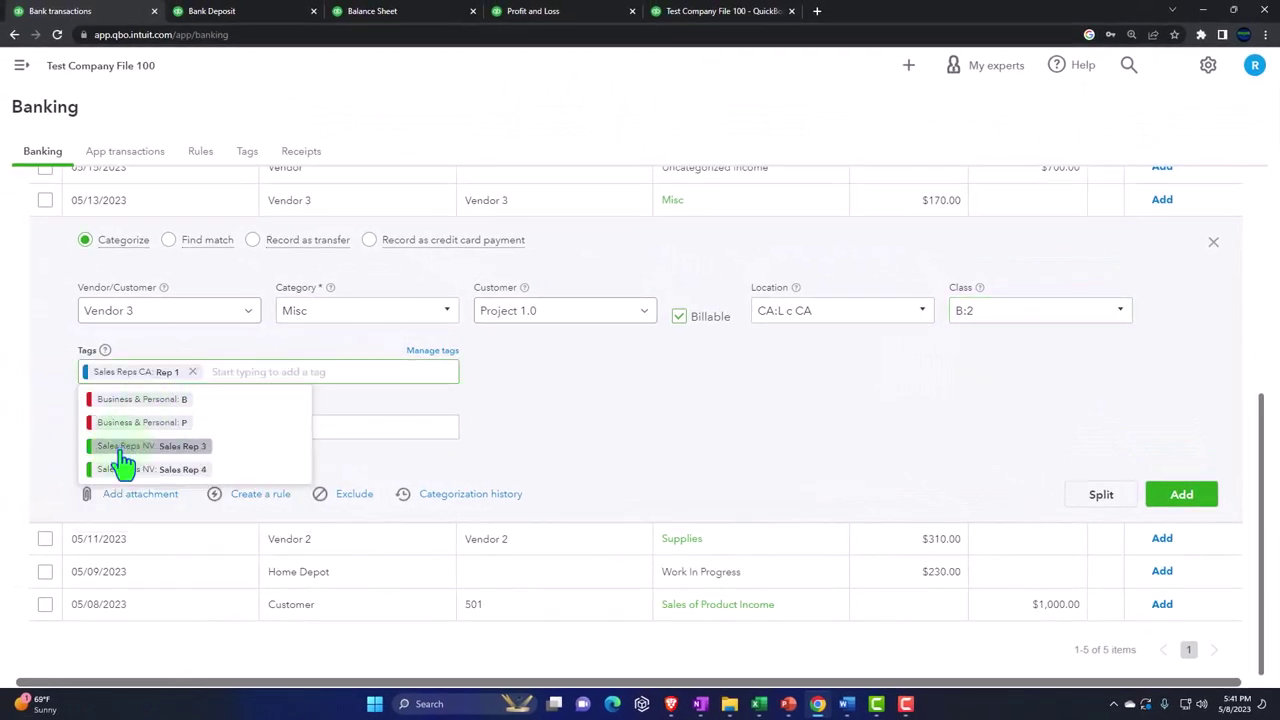
pyautogui.click(140, 470)
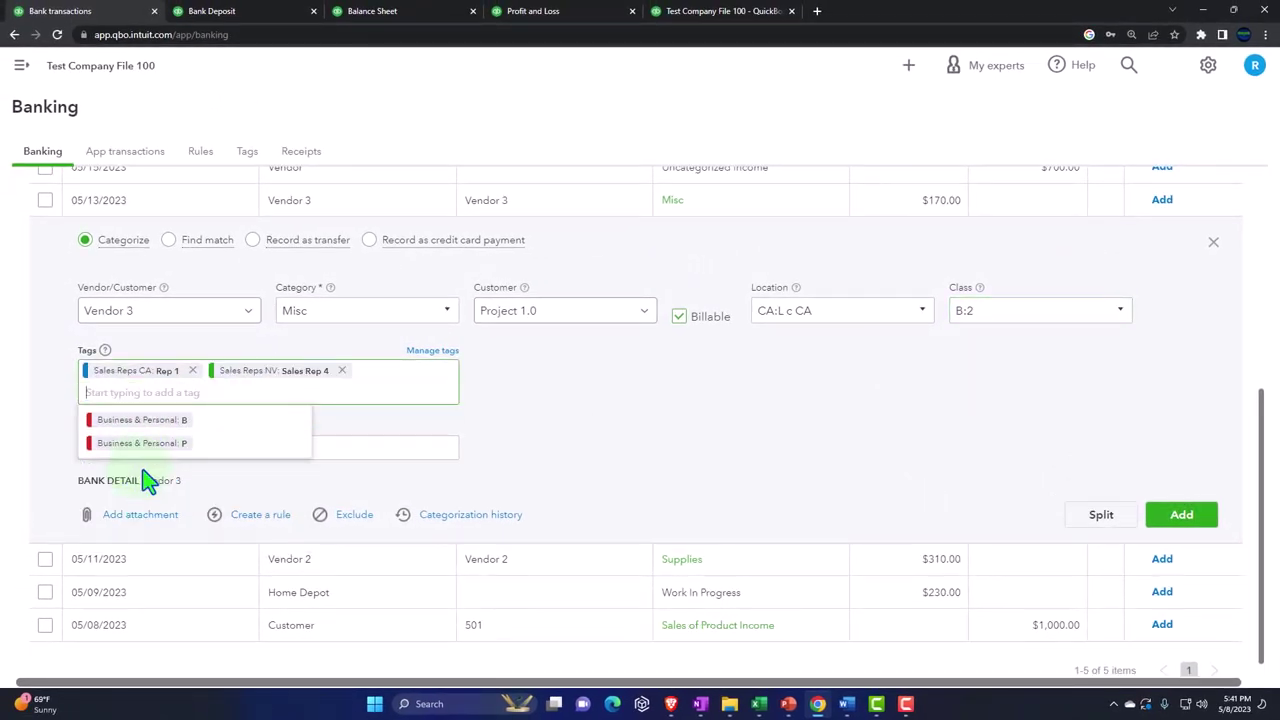
pyautogui.click(687, 463)
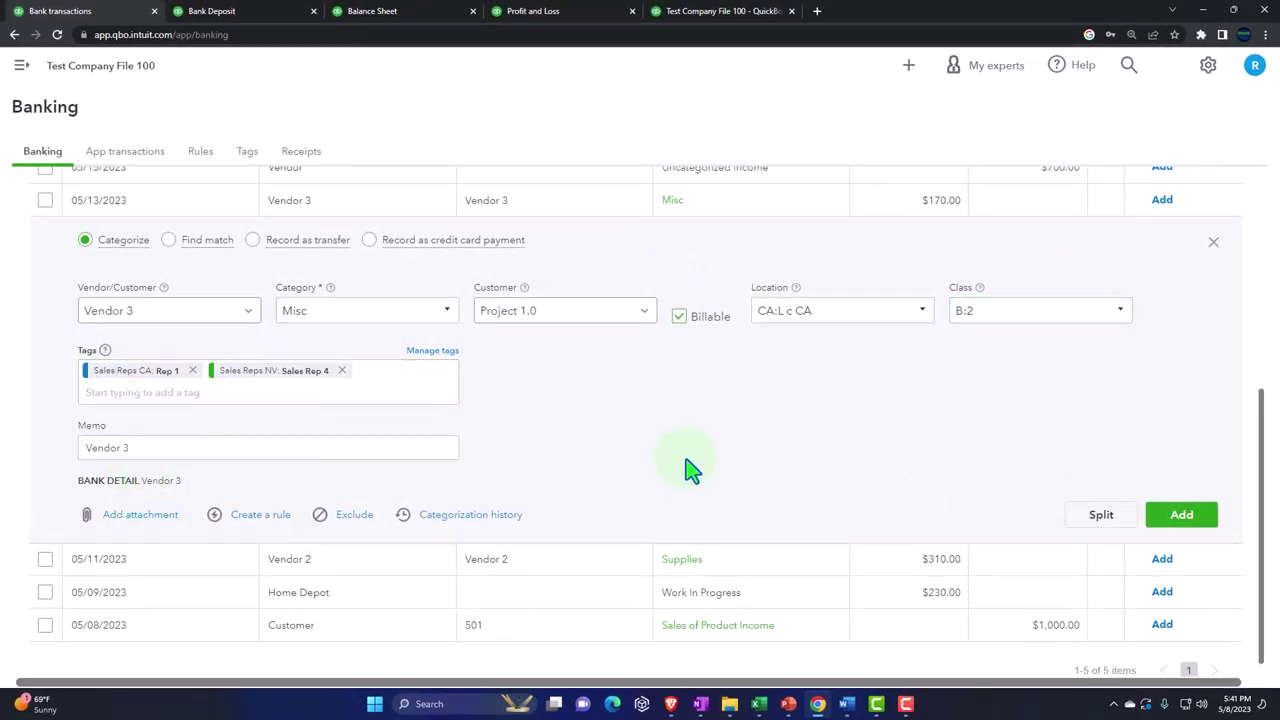
# Step: Start a bank rule from the Vendor 3 transaction and name it Vendor 3
pyautogui.click(261, 518)
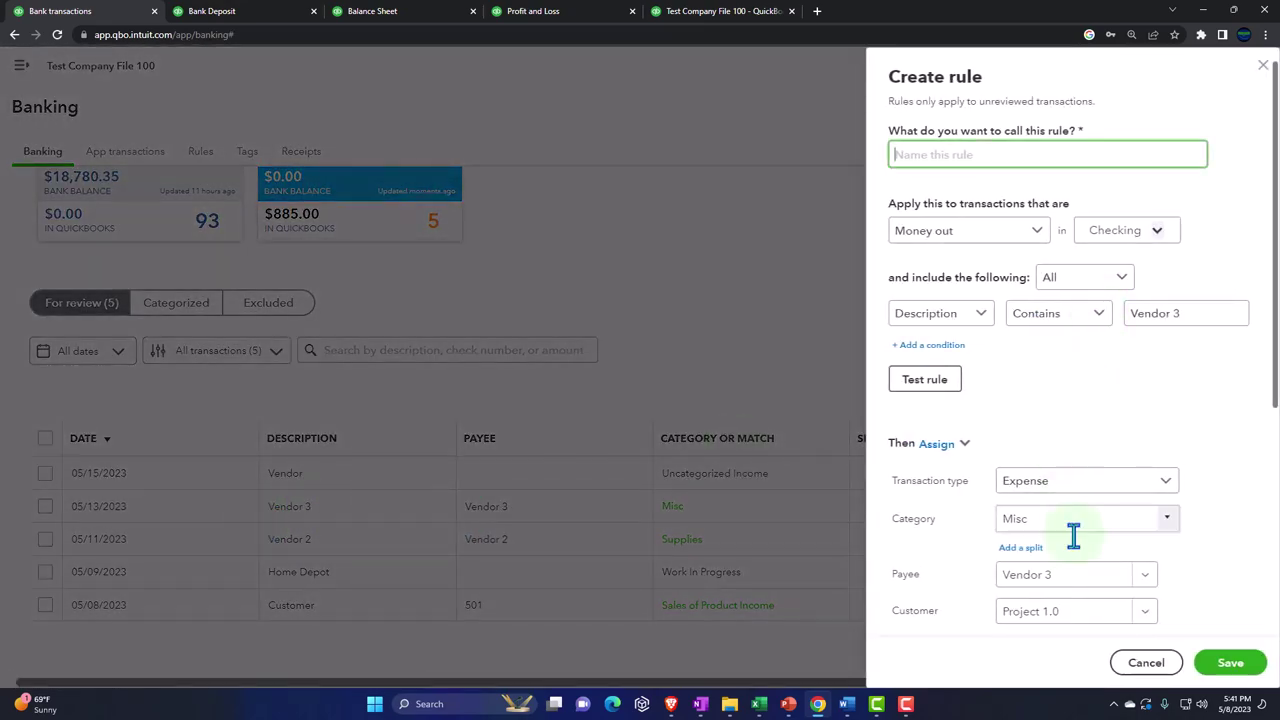
pyautogui.click(1002, 575)
pyautogui.hotkey('ctrl', 'c')
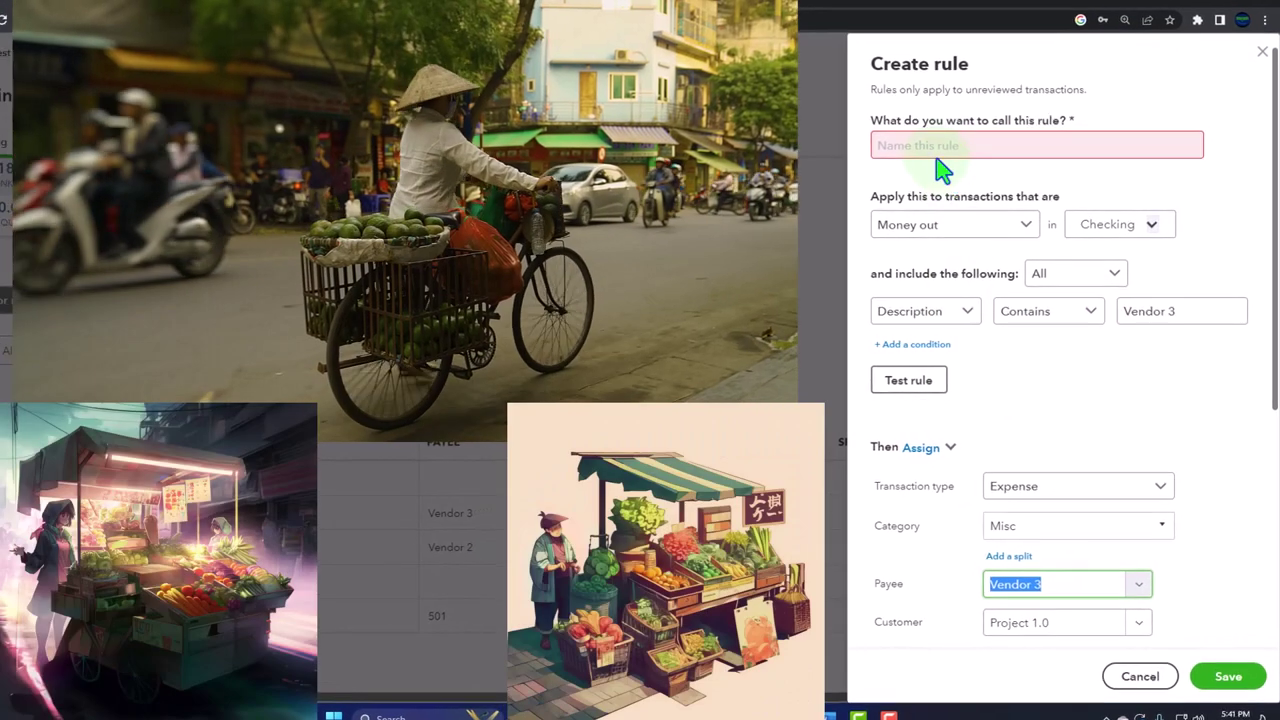
pyautogui.click(945, 158)
pyautogui.hotkey('ctrl', 'v')
# Step: Set the rule's condition to match bank text containing Vendor 3 on money-out transactions, and test the rule
pyautogui.click(986, 231)
pyautogui.click(995, 232)
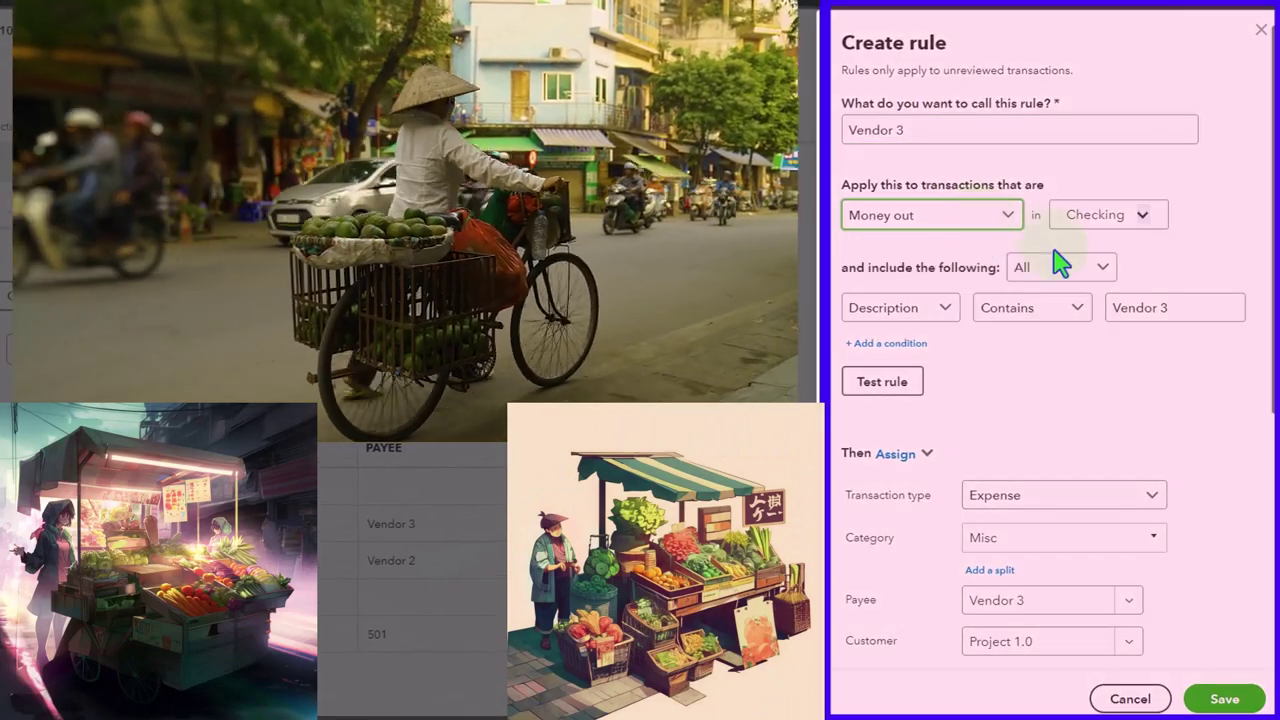
pyautogui.click(1088, 275)
pyautogui.click(1030, 331)
pyautogui.click(960, 309)
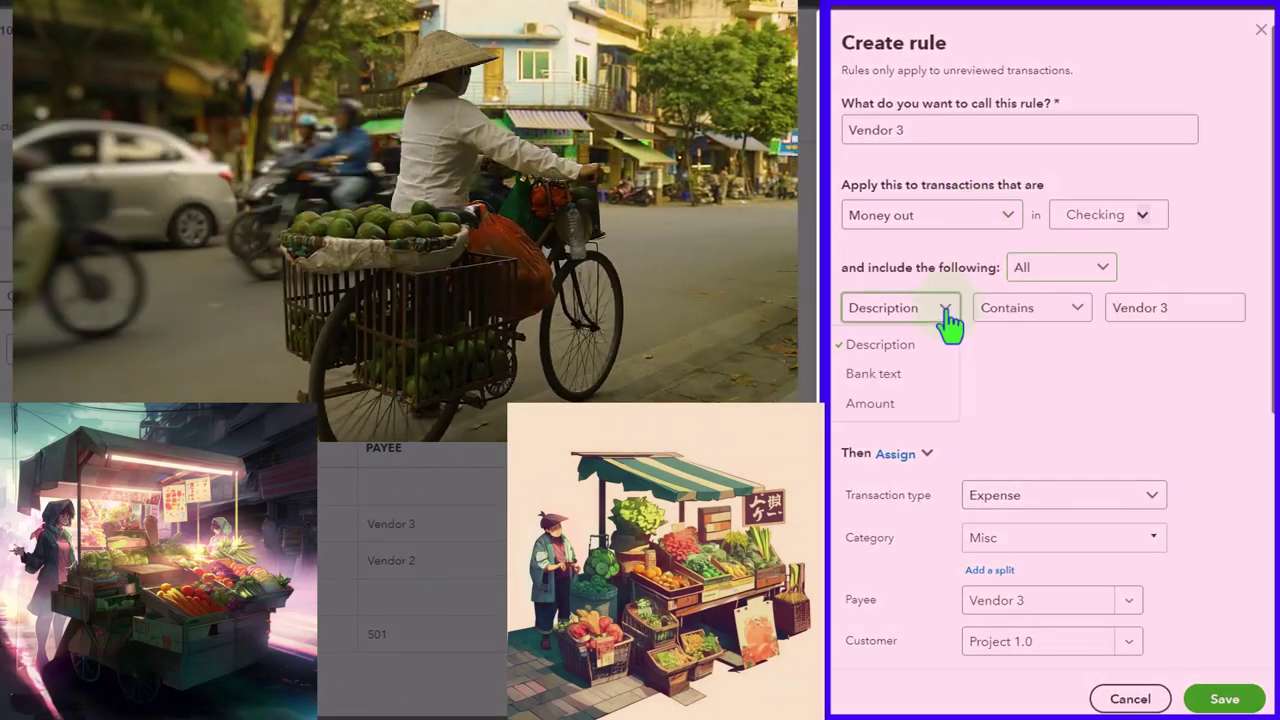
pyautogui.click(910, 378)
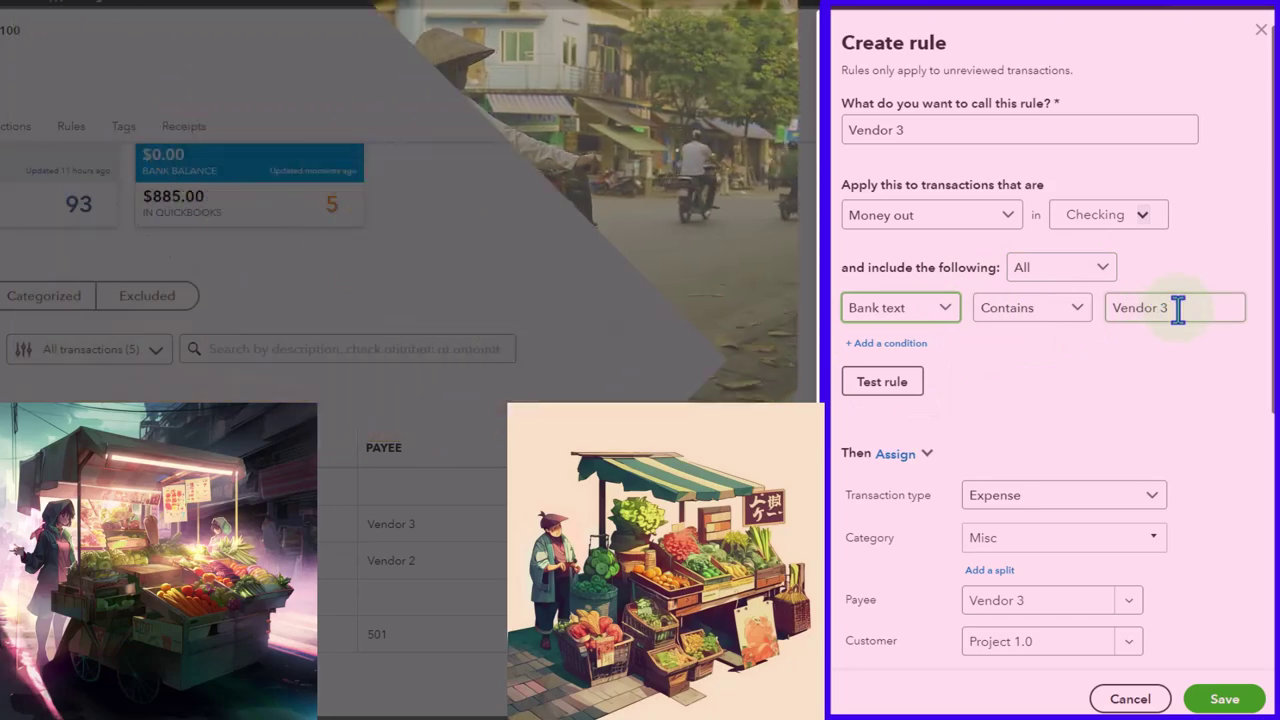
pyautogui.click(912, 382)
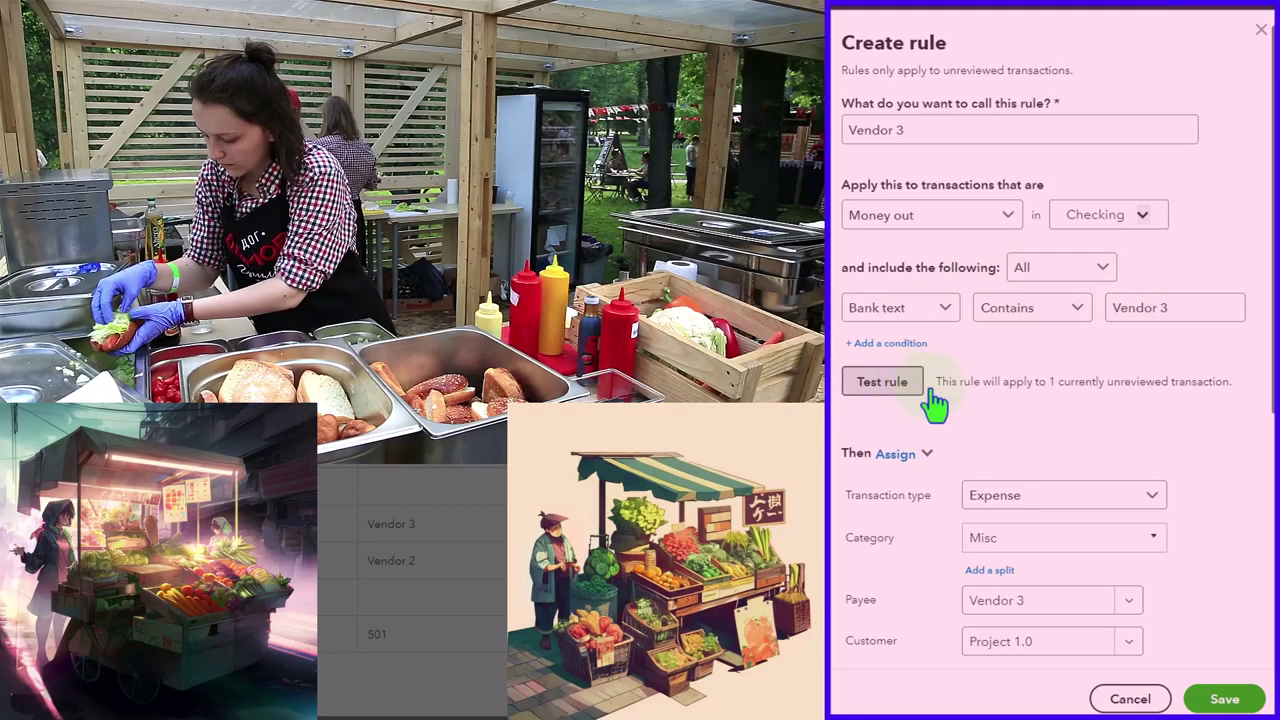
# Step: Add a split to the rule's category assignment, divided by percentage
pyautogui.scroll(-3, 1047, 403)
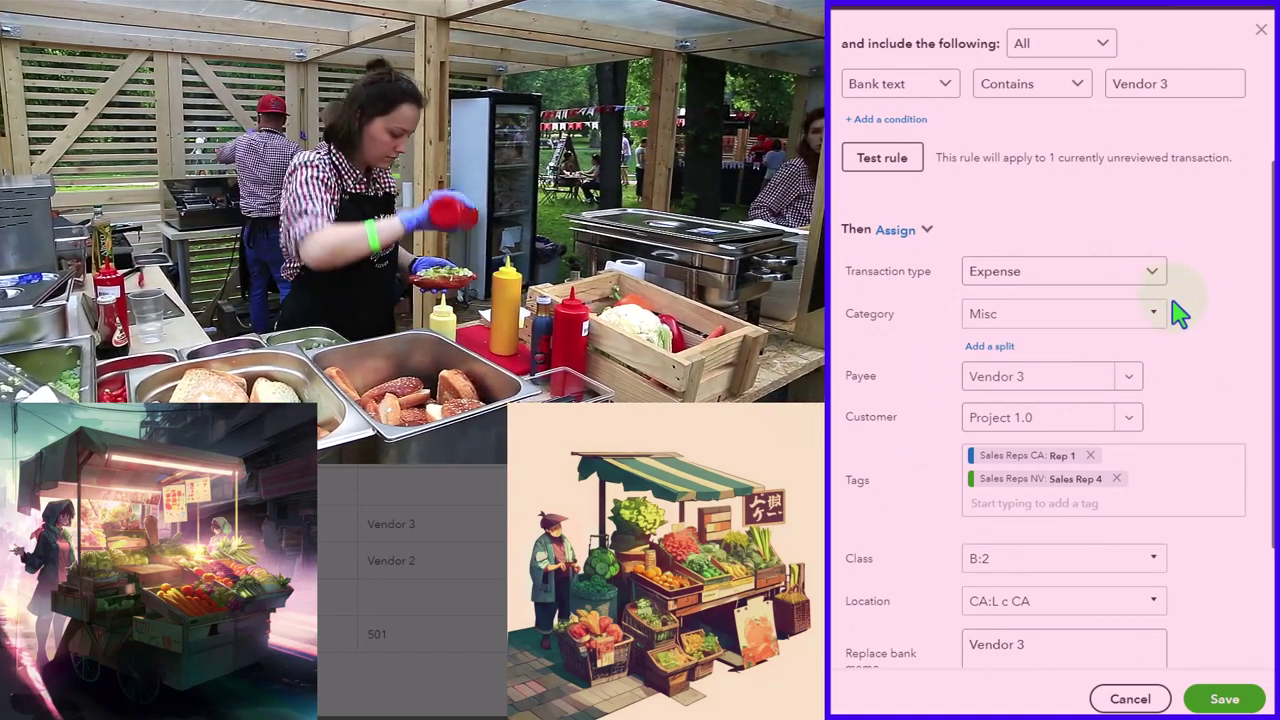
pyautogui.scroll(-1, 1180, 313)
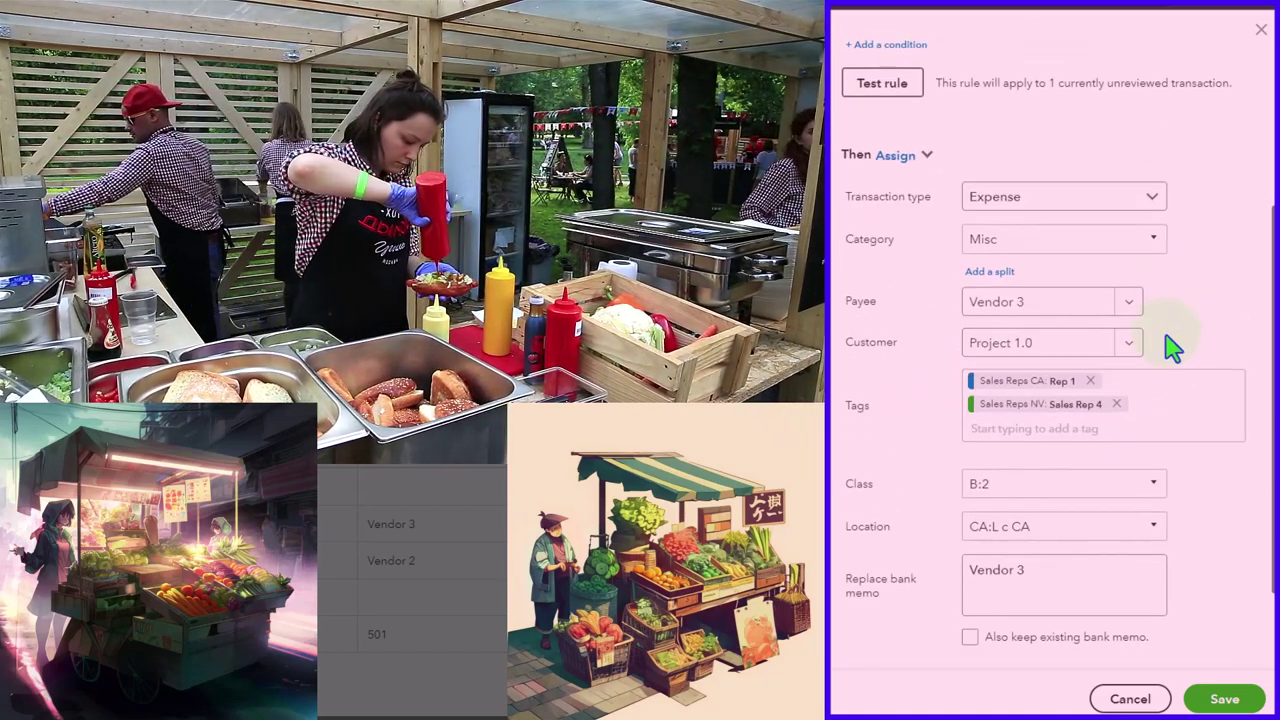
pyautogui.scroll(-1, 1173, 347)
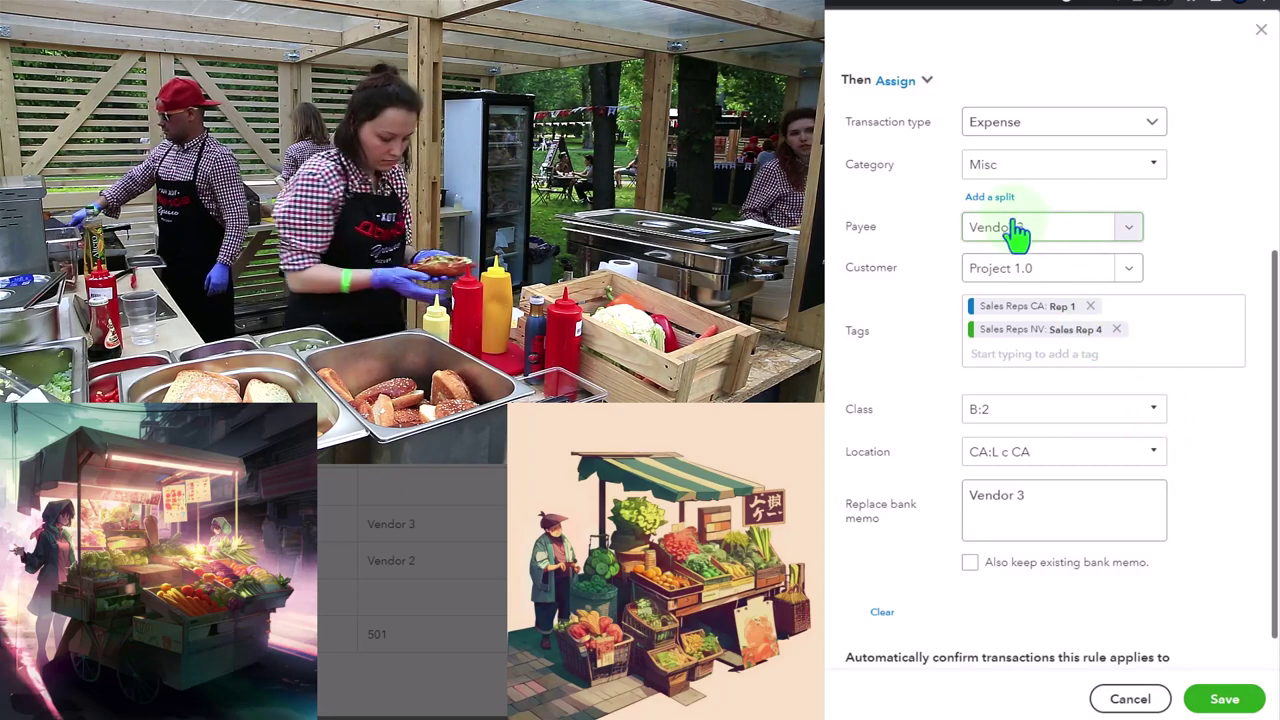
pyautogui.click(991, 199)
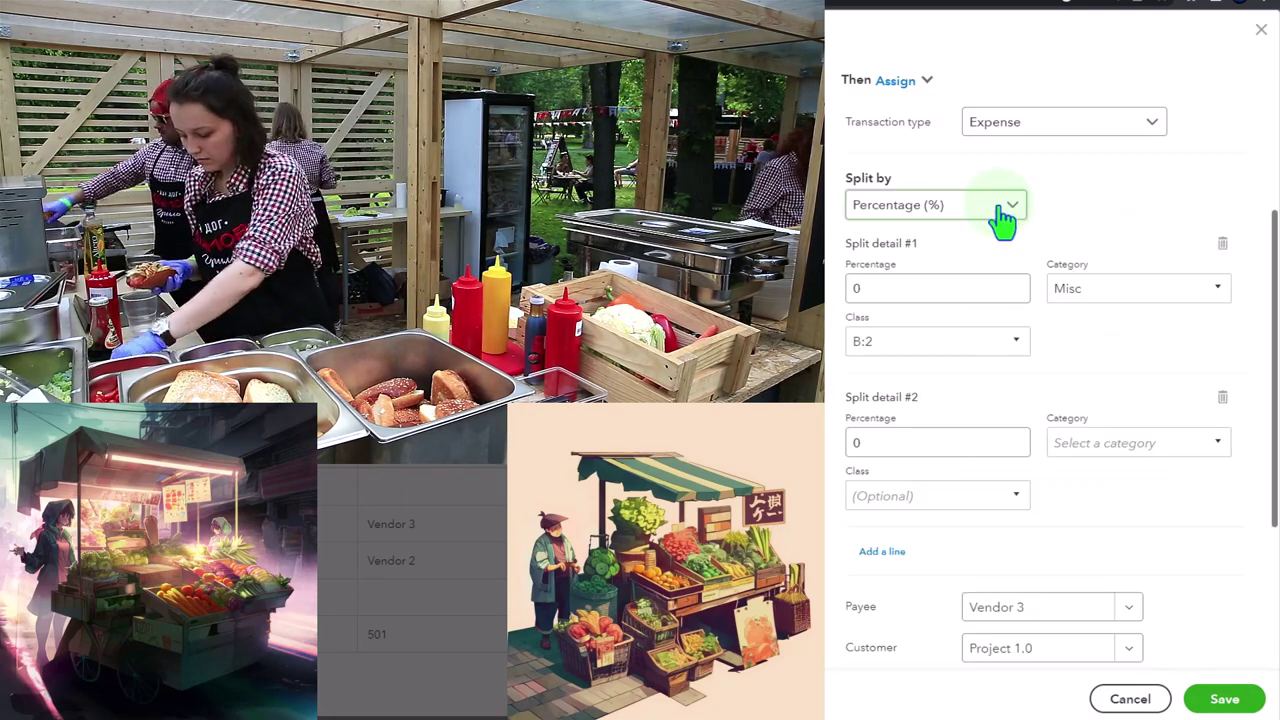
pyautogui.scroll(-1, 1003, 222)
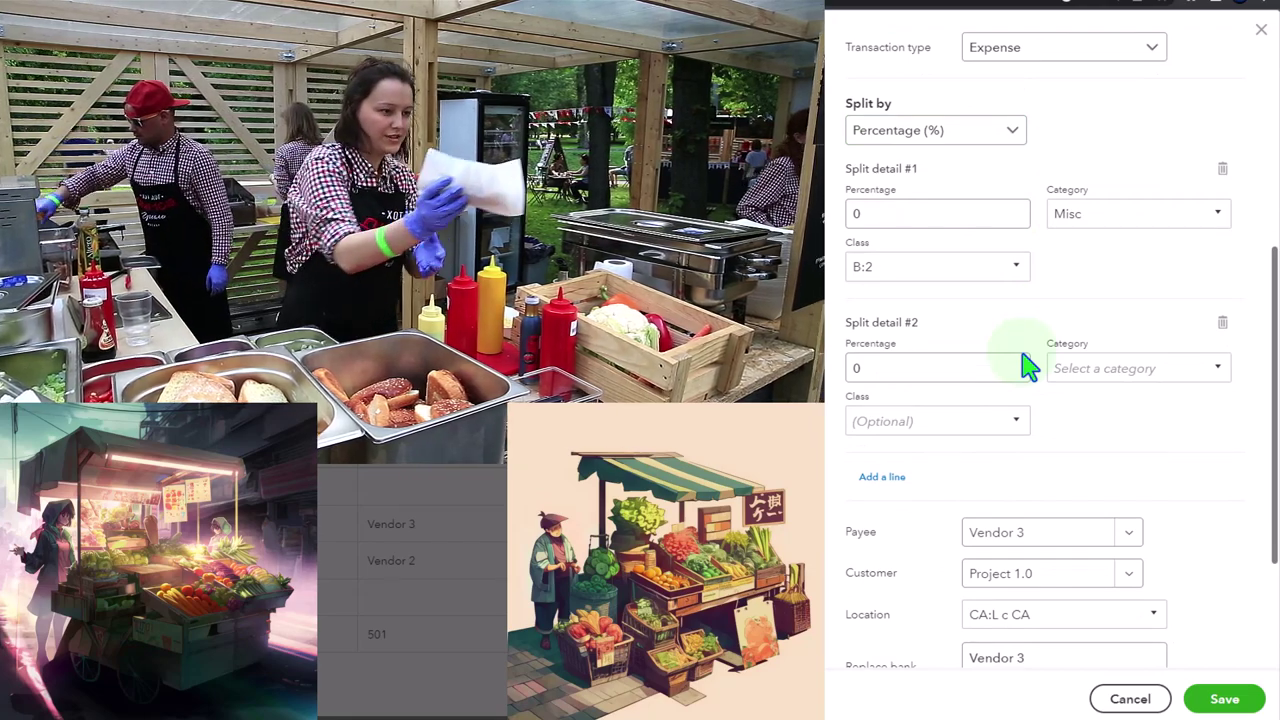
pyautogui.scroll(2, 1027, 368)
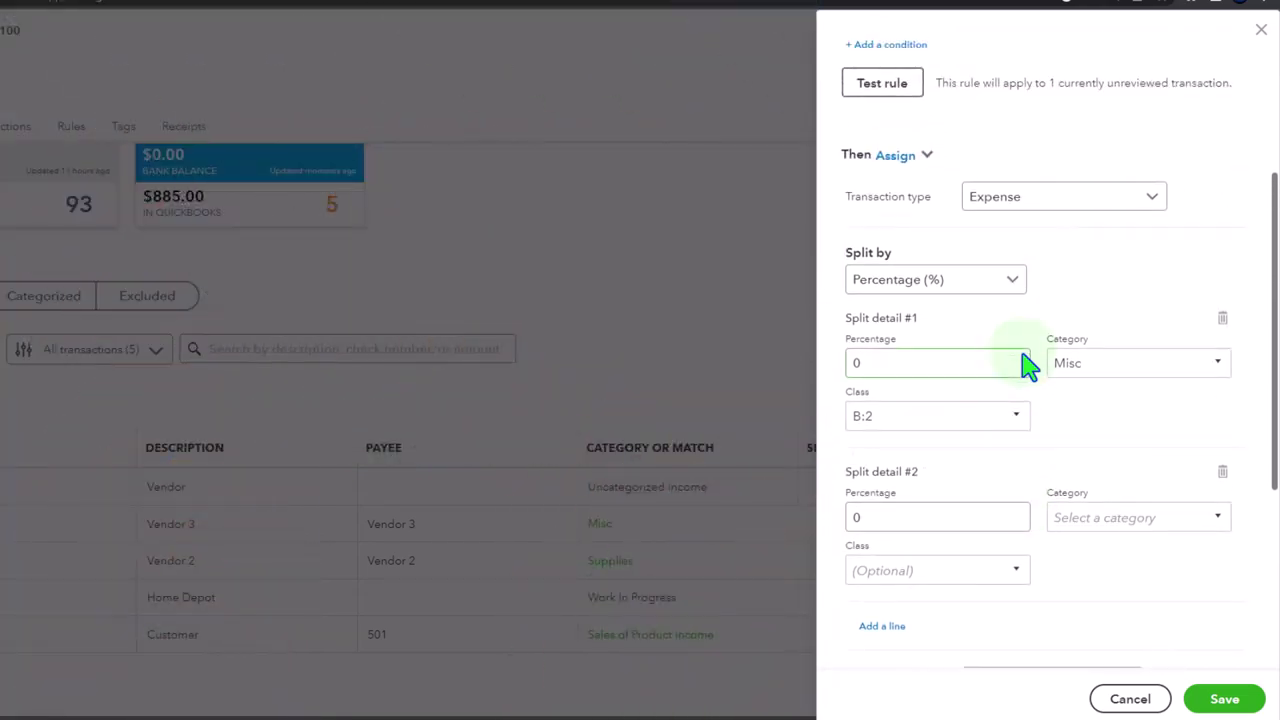
pyautogui.click(1014, 282)
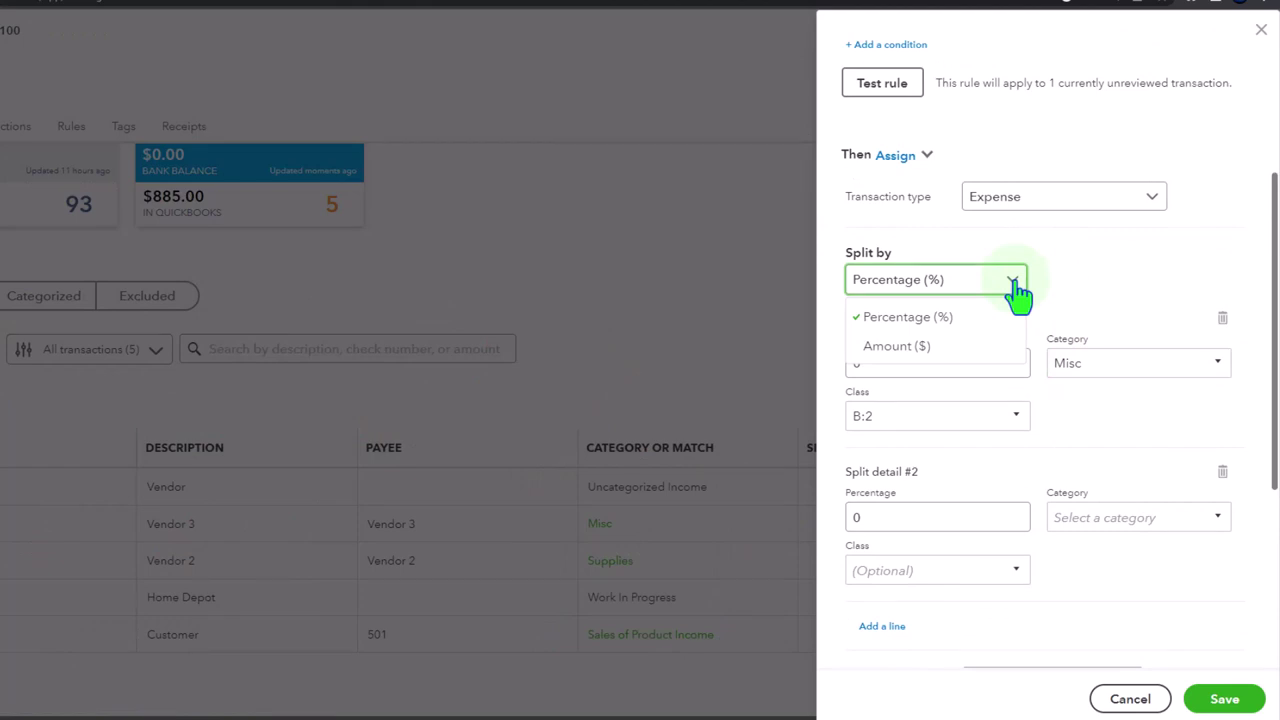
pyautogui.click(1081, 274)
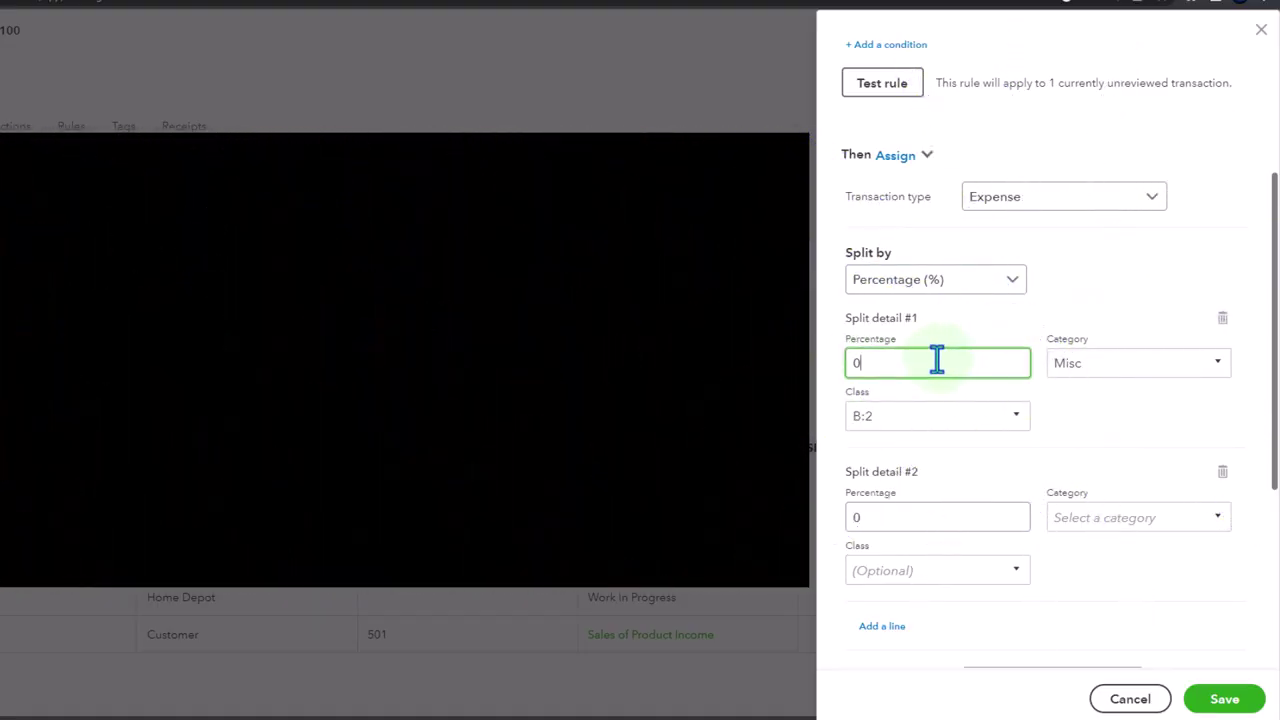
# Step: Set the first split line, categorized as Misc, to 40 percent with class B
pyautogui.moveTo(937, 360); pyautogui.dragTo(826, 362)
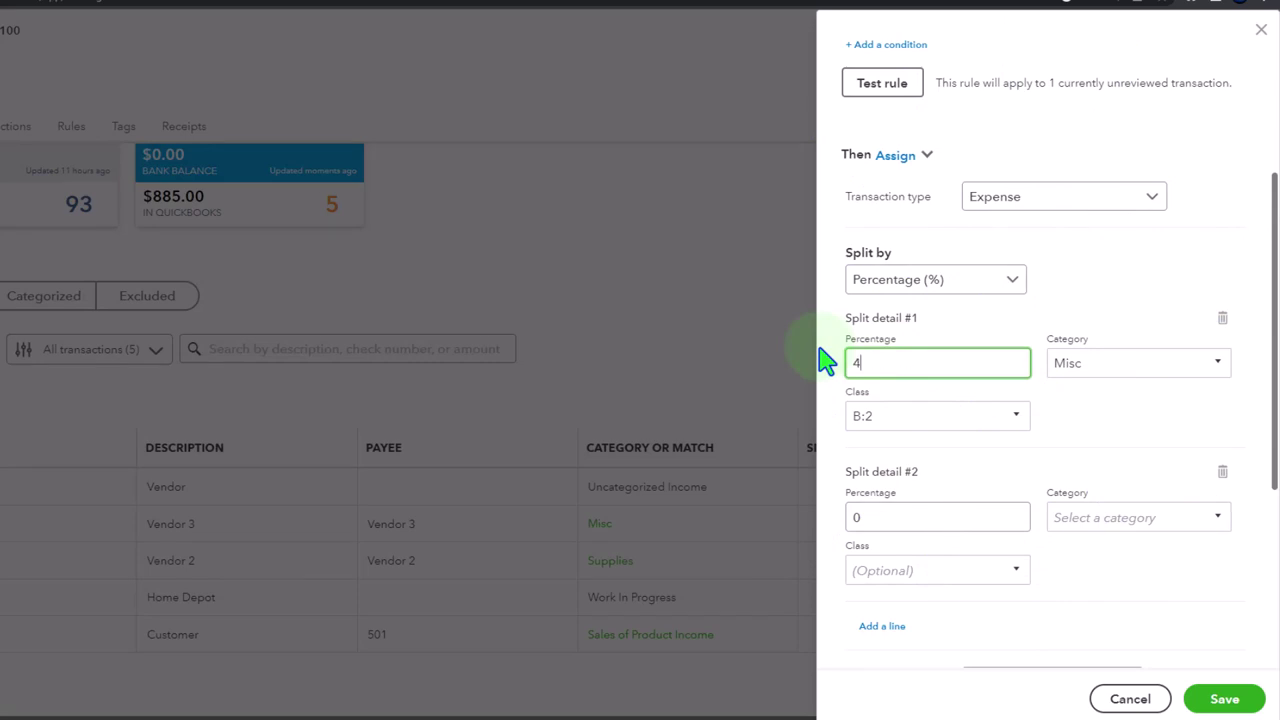
pyautogui.press('Tab')
pyautogui.press('Tab')
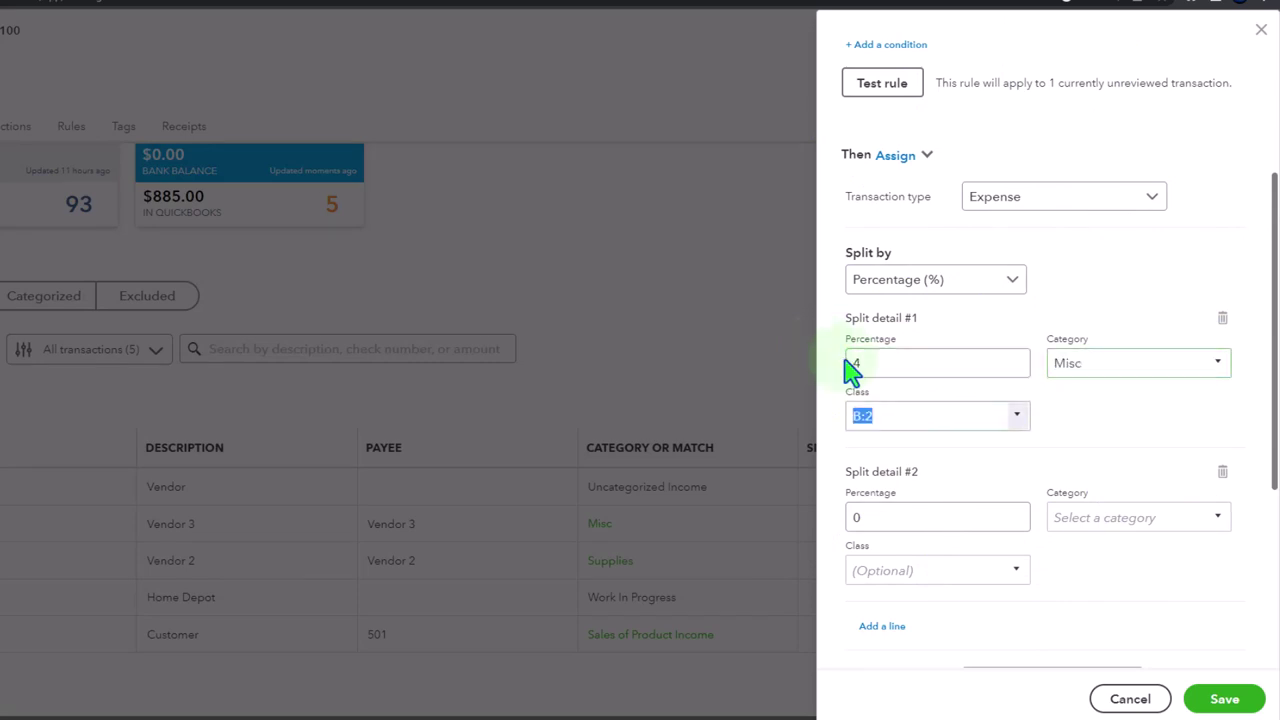
pyautogui.click(1017, 418)
pyautogui.click(940, 474)
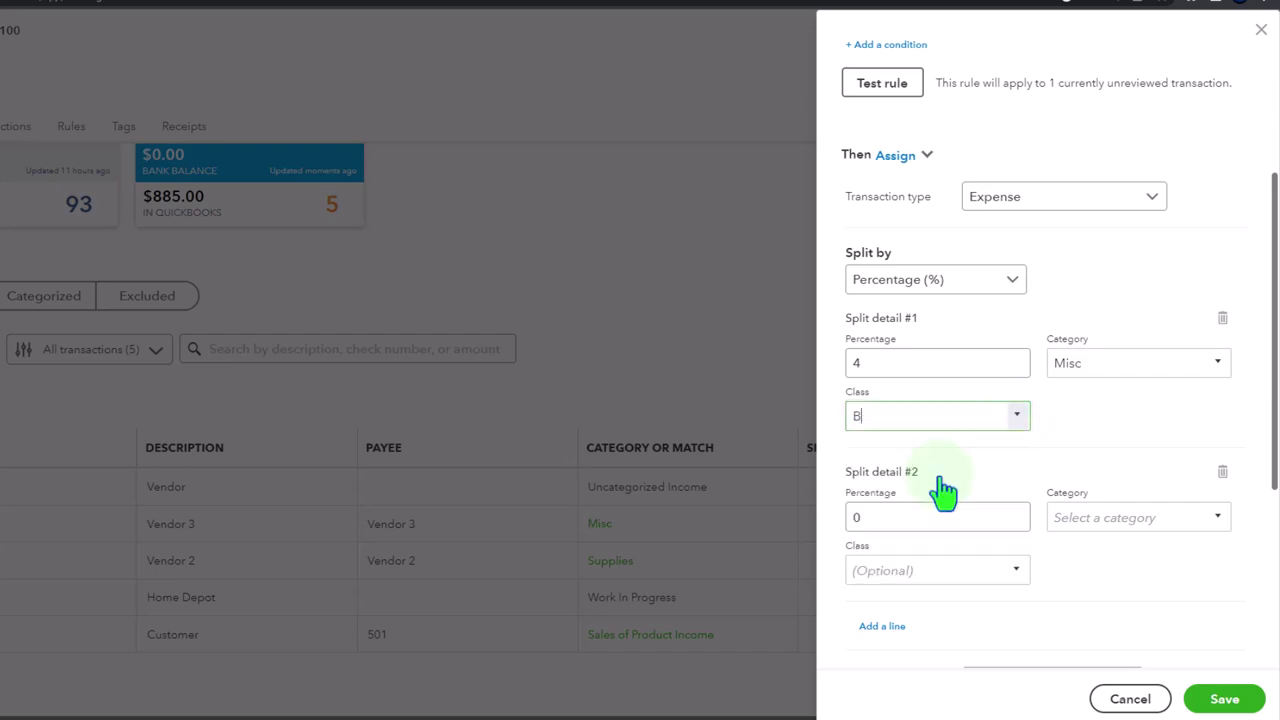
pyautogui.click(917, 522)
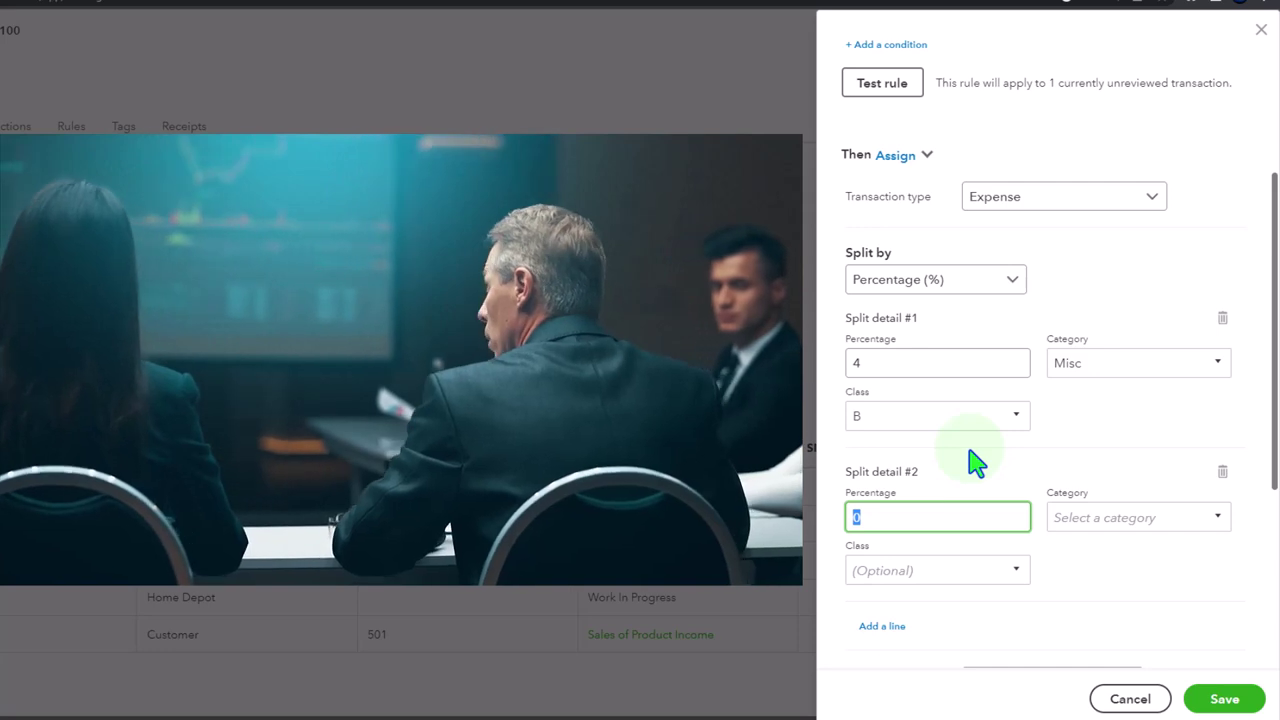
pyautogui.click(906, 363)
pyautogui.write('0')
pyautogui.press('Tab')
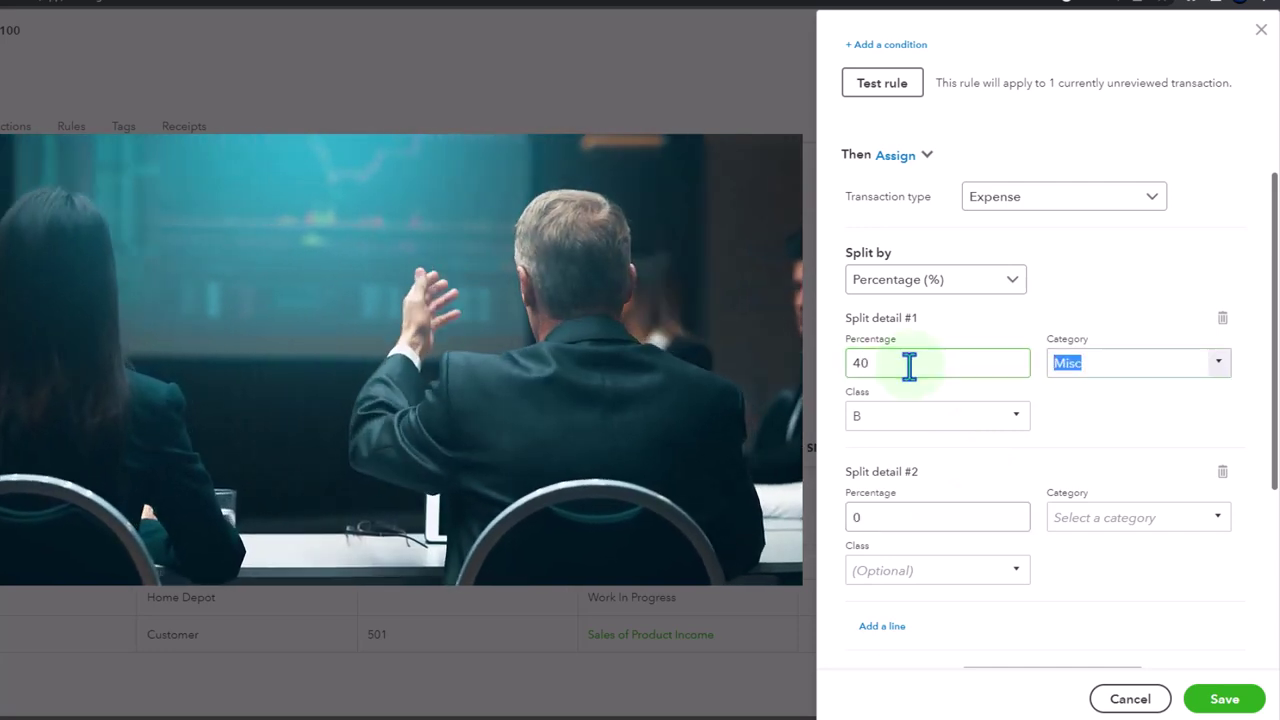
# Step: Set the second split line to 60 percent with category Misc and class P
pyautogui.click(872, 522)
pyautogui.press('BackSpace')
pyautogui.write('60')
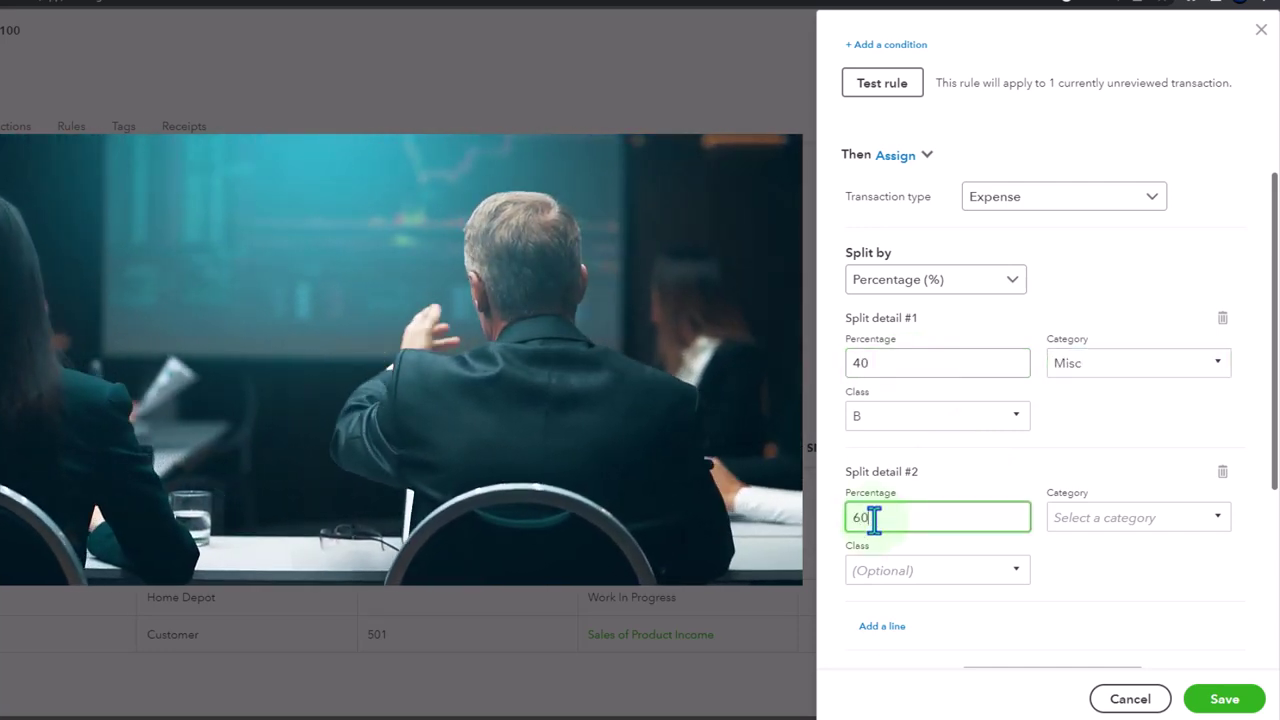
pyautogui.click(1218, 517)
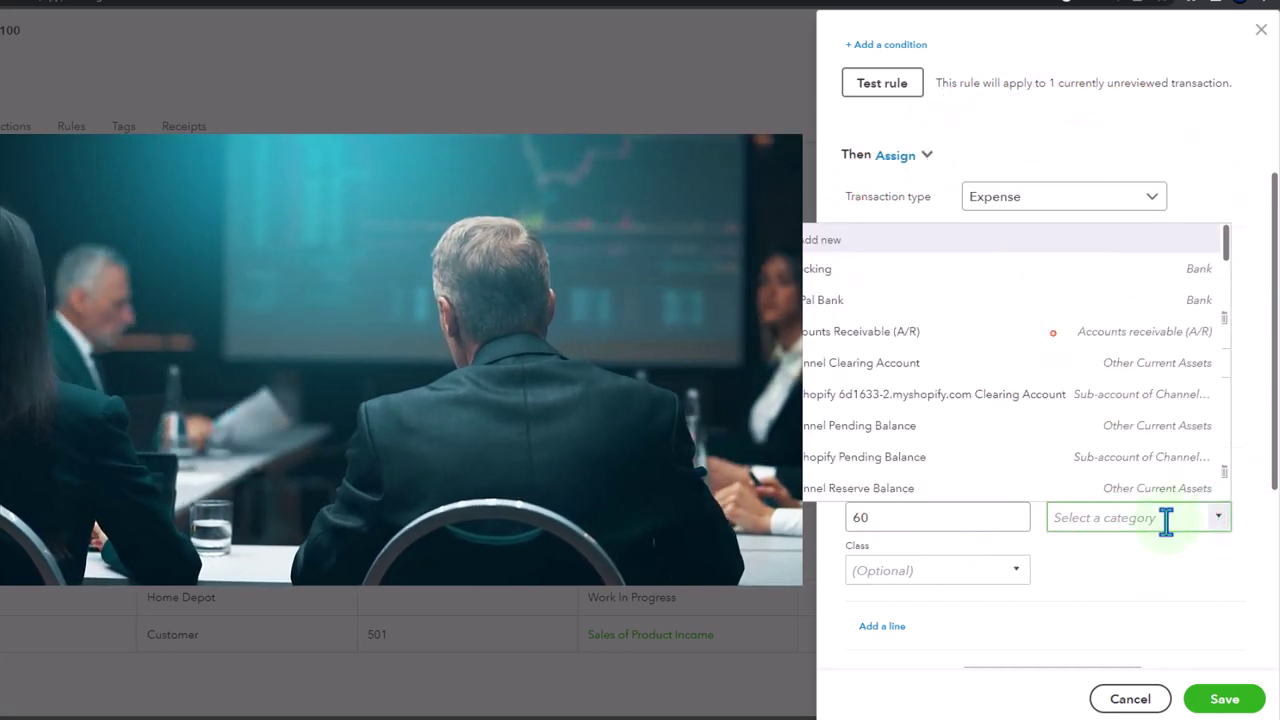
pyautogui.write('mis')
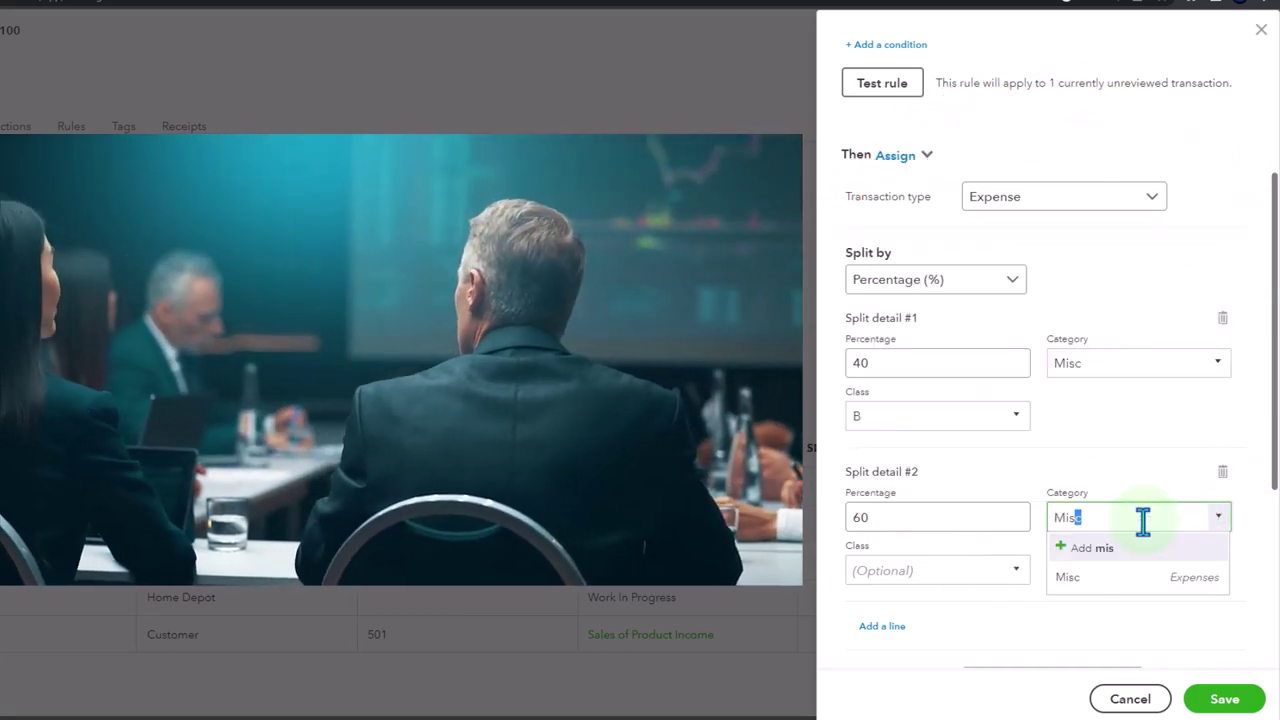
pyautogui.press('Return')
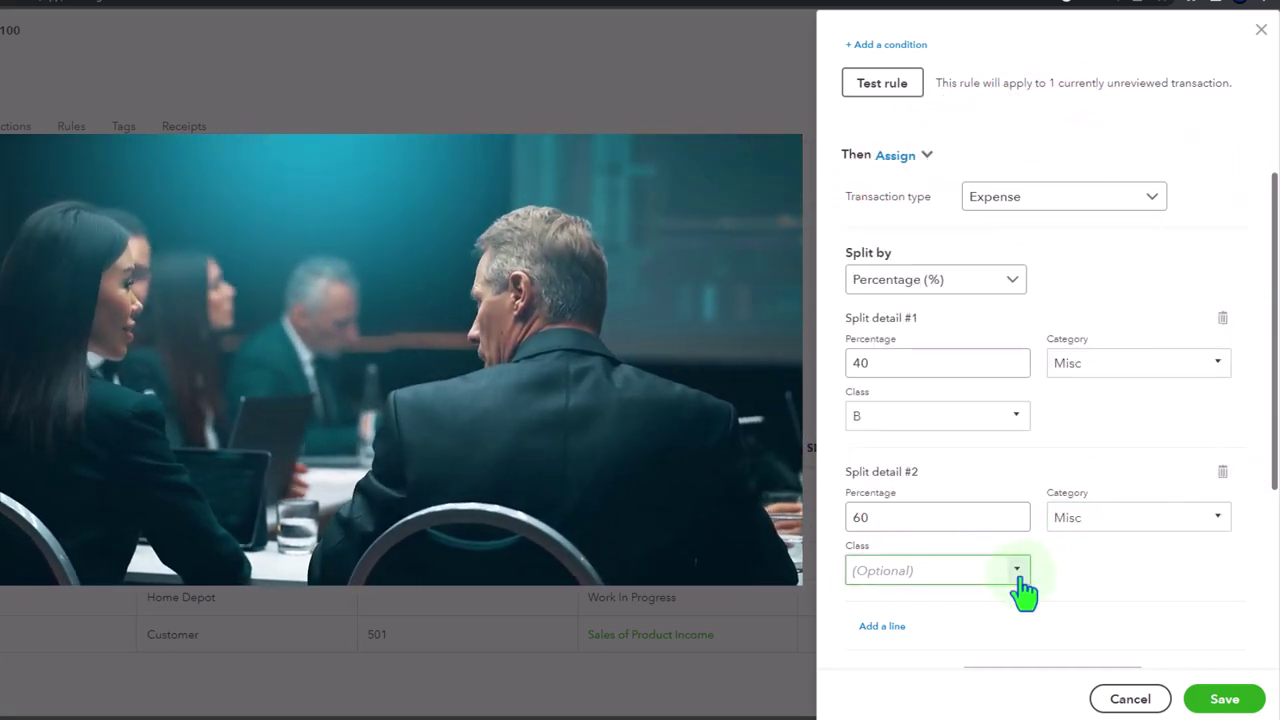
pyautogui.click(1017, 570)
pyautogui.click(925, 537)
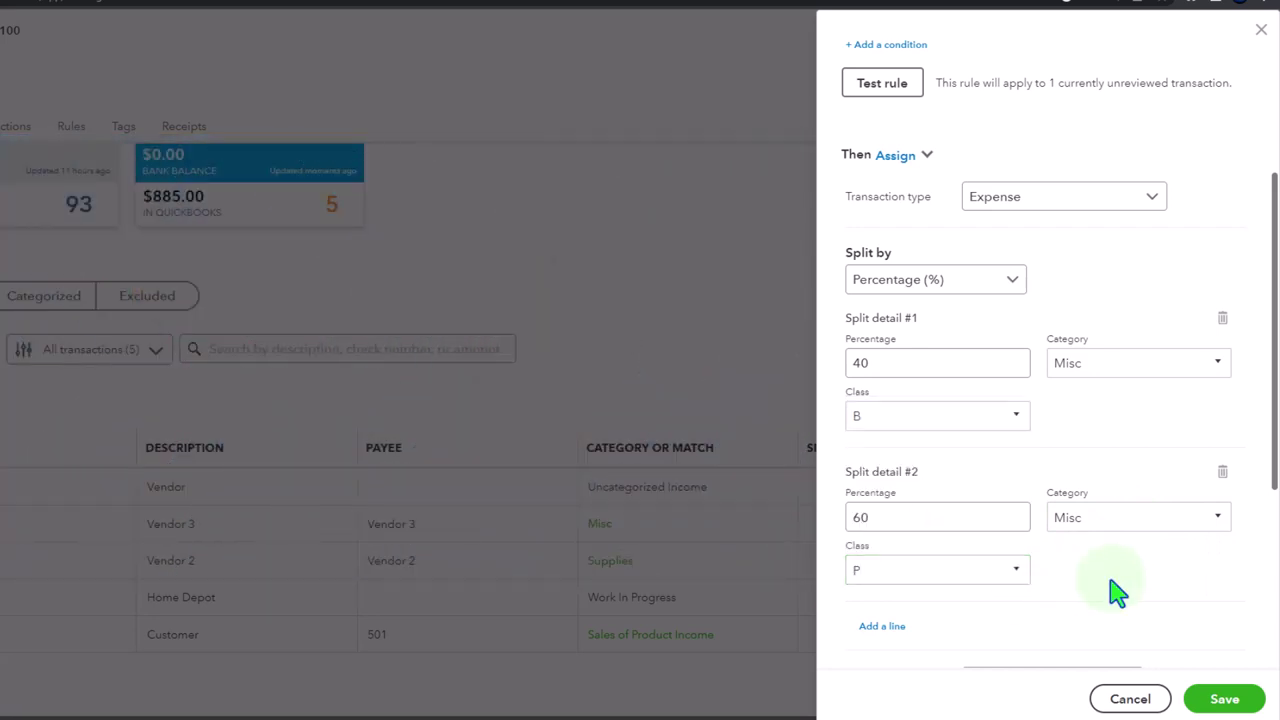
# Step: Review the rule's payee, customer, location and memo assignments, and save the rule
pyautogui.scroll(-5, 1115, 585)
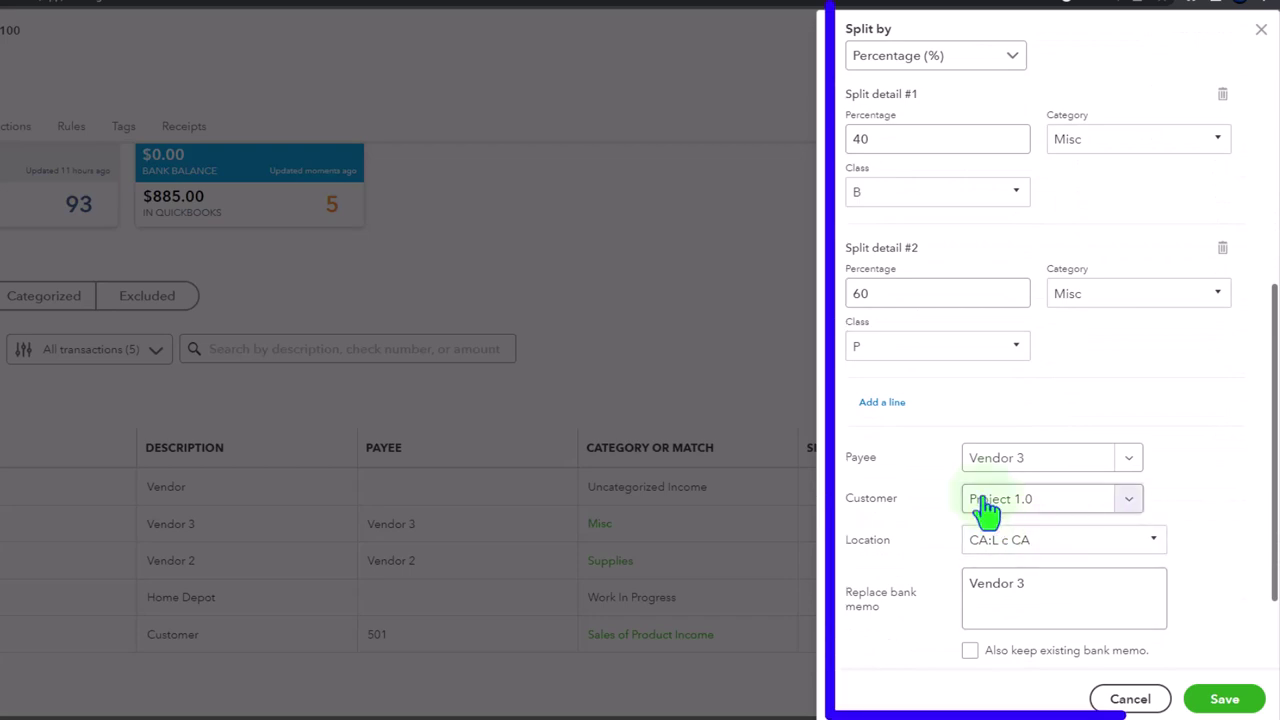
pyautogui.scroll(-2, 907, 519)
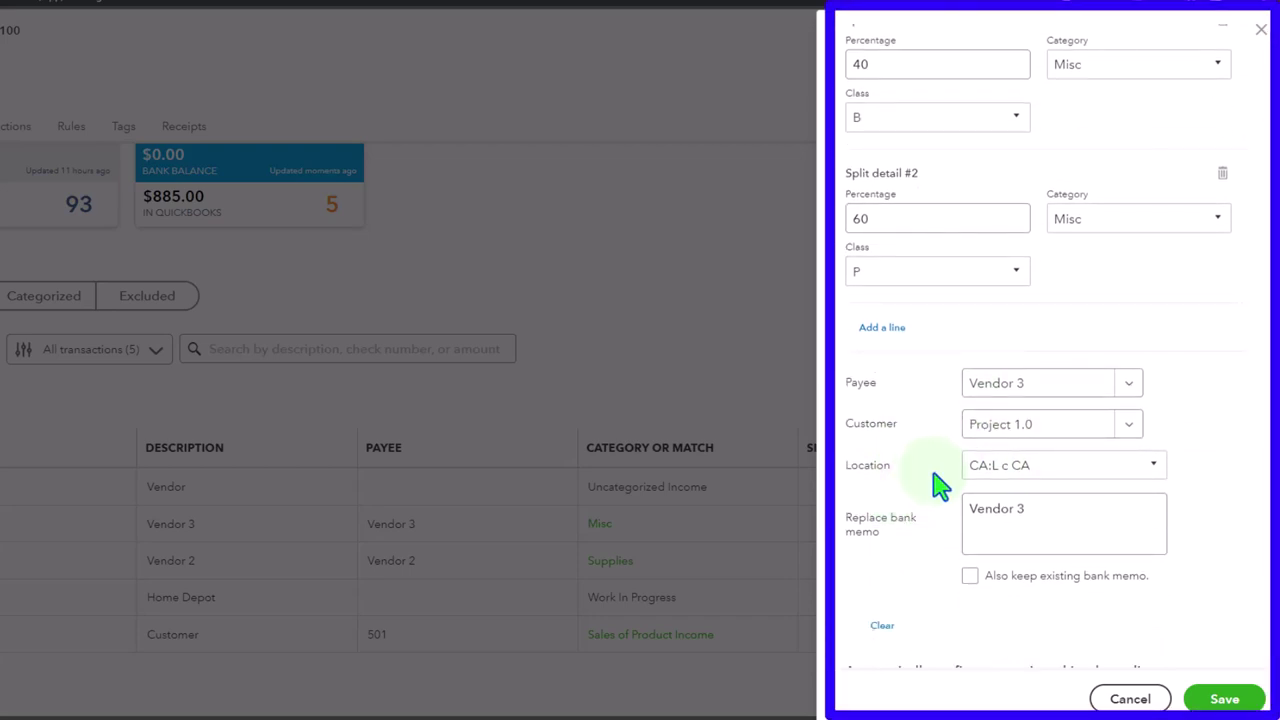
pyautogui.scroll(-1, 940, 485)
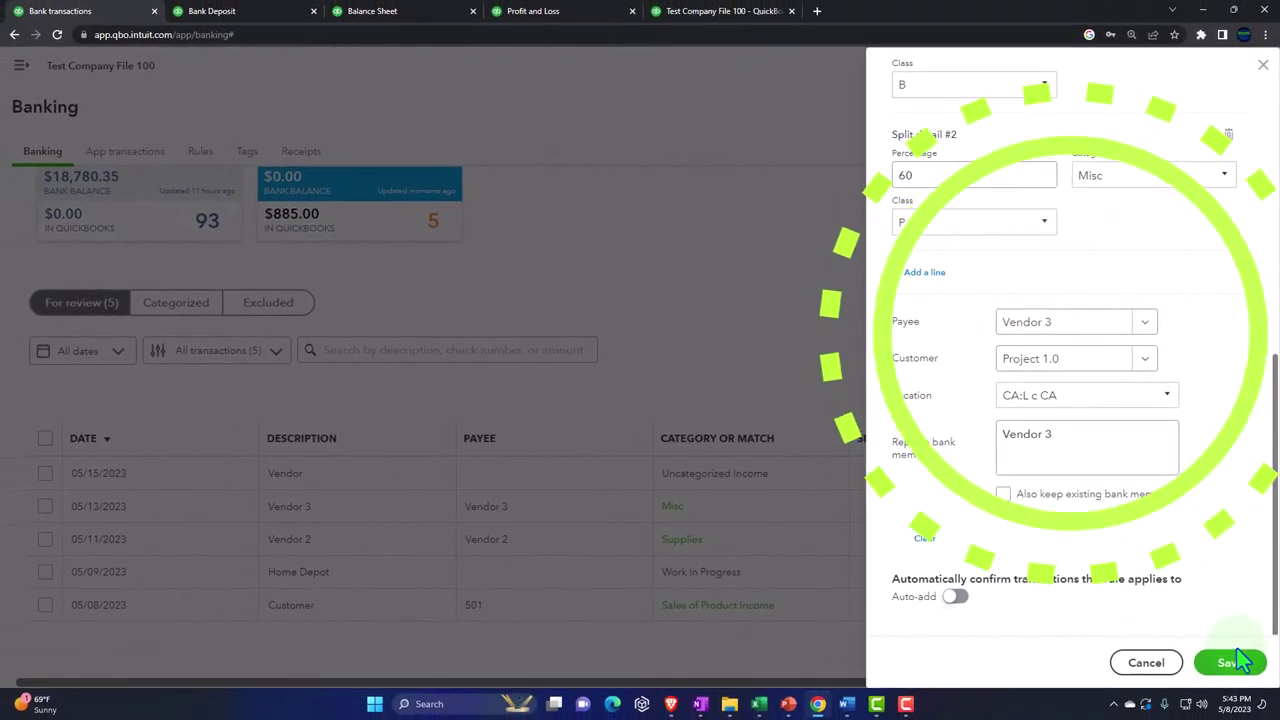
pyautogui.click(1230, 666)
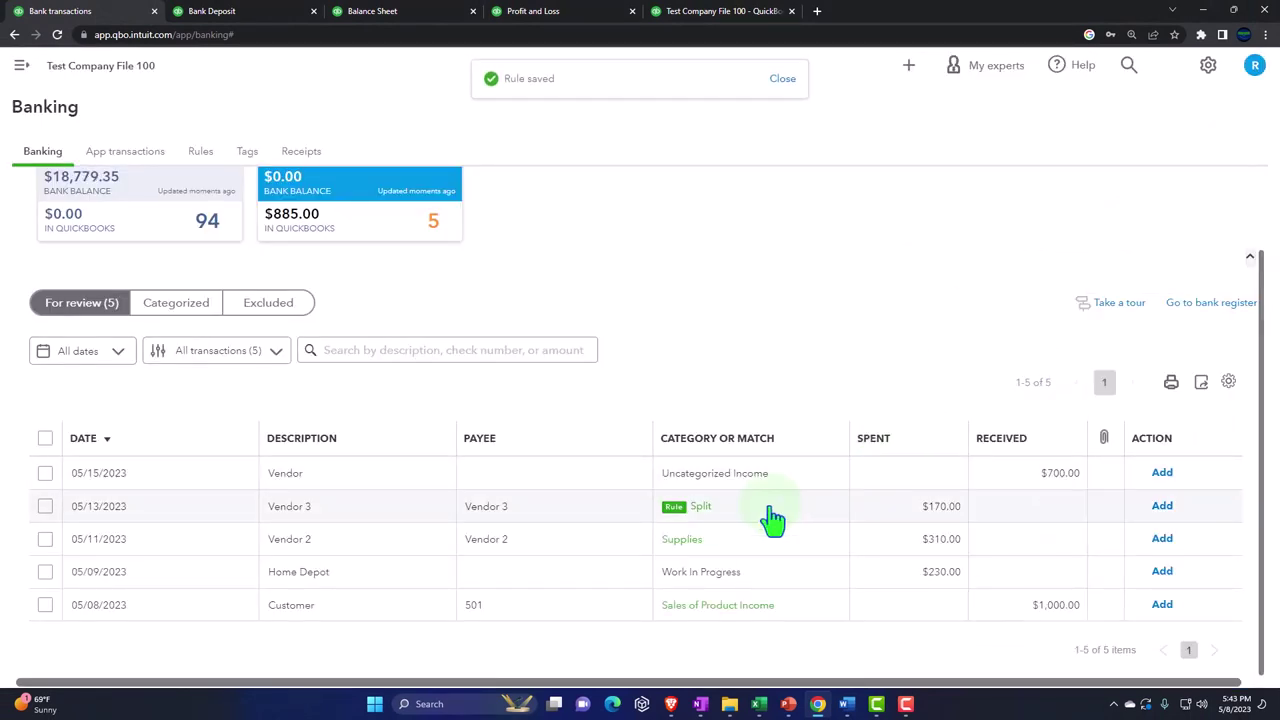
# Step: Review the rule-applied split on the 05/13/2023 Vendor 3 bank feed transaction and add it to the books
pyautogui.click(571, 512)
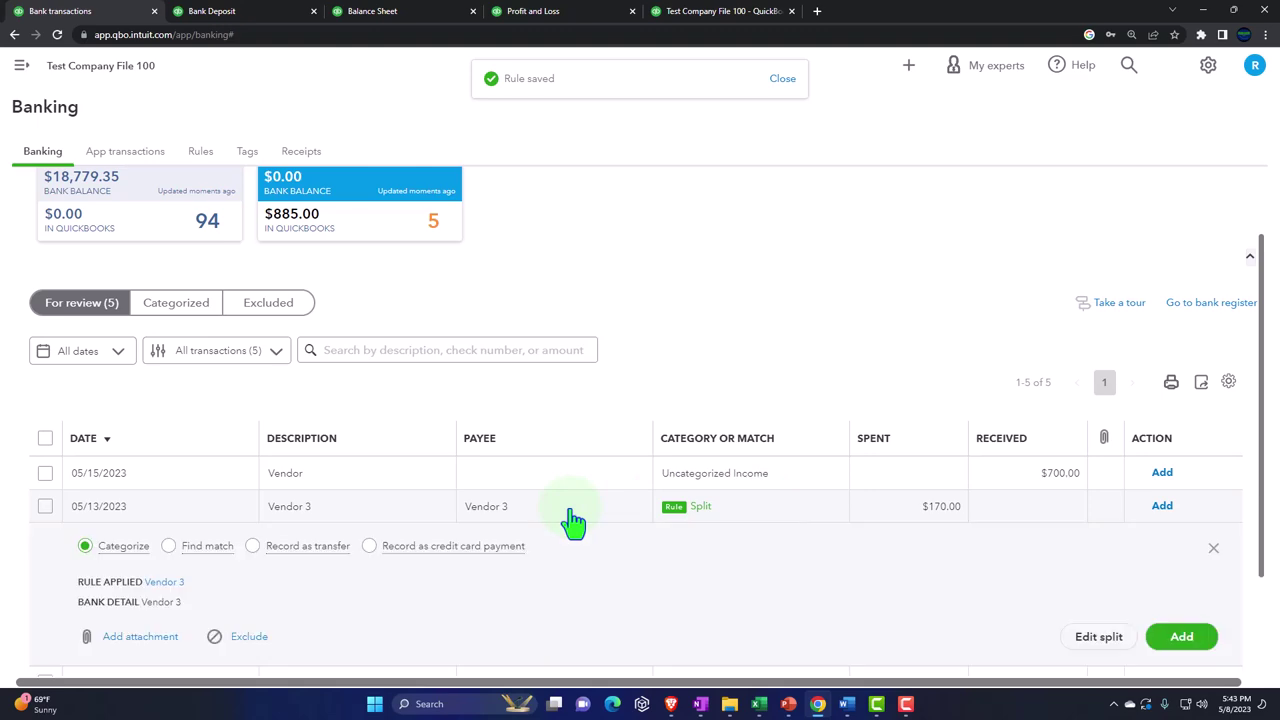
pyautogui.scroll(-2, 900, 420)
pyautogui.click(1183, 507)
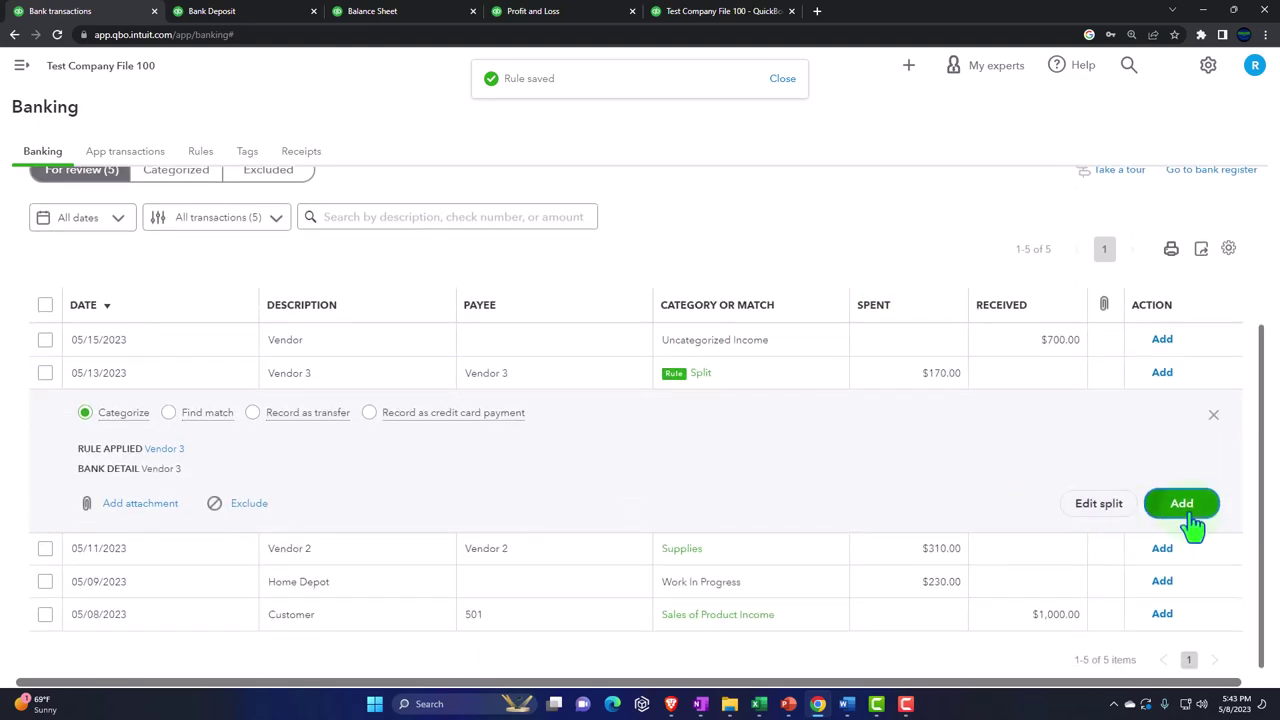
# Step: Refresh the 2023 Profit and Loss report with columns displayed by Classes, and review the Misc expense split between classes B and P
pyautogui.click(540, 11)
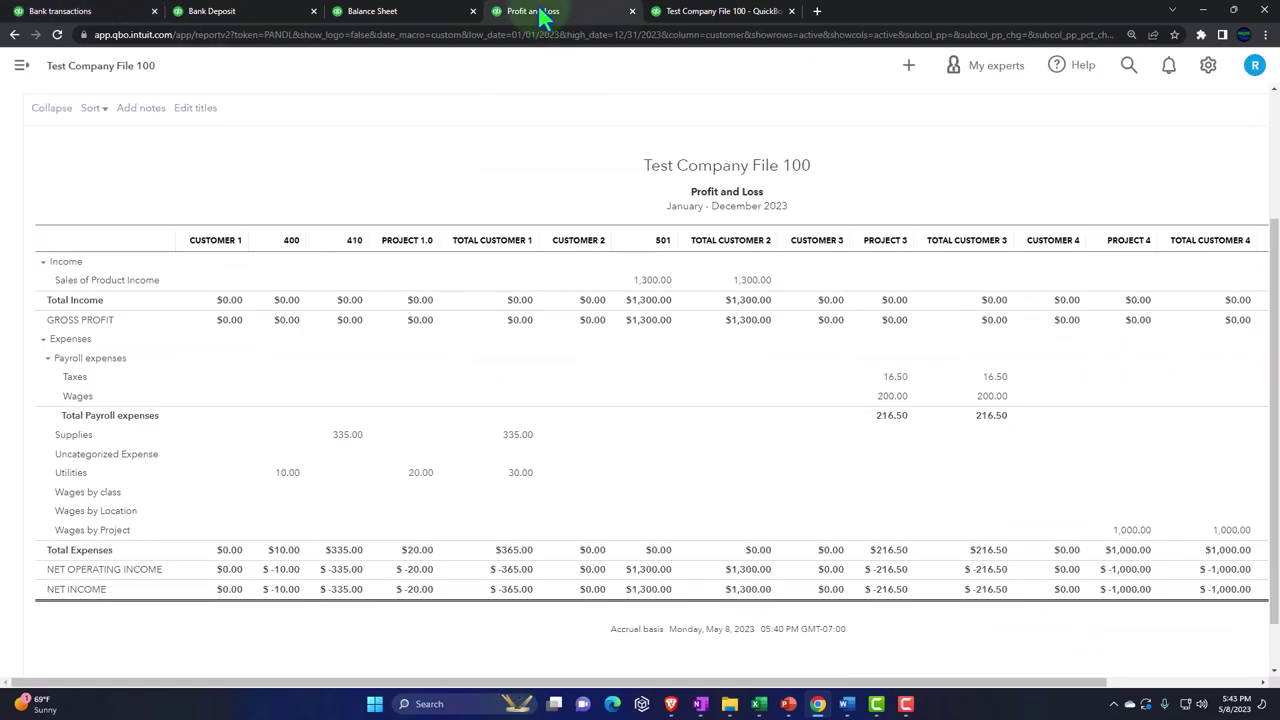
pyautogui.click(672, 226)
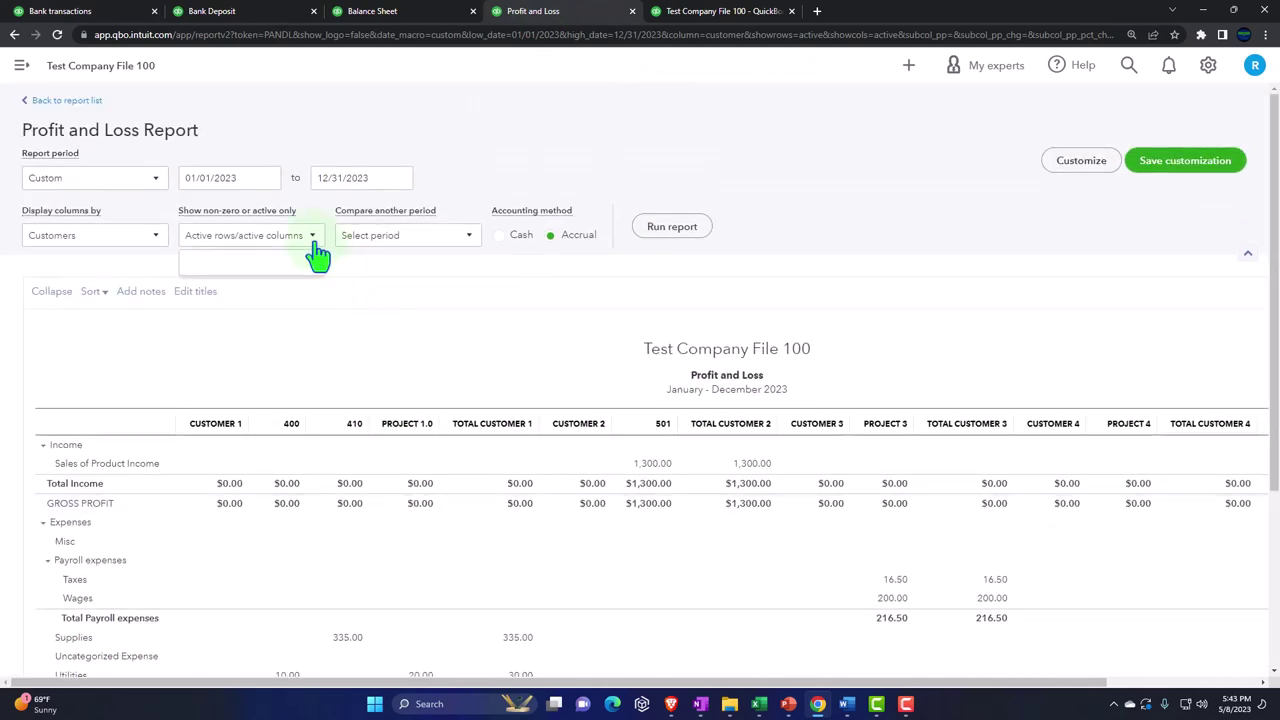
pyautogui.click(313, 243)
pyautogui.click(313, 243)
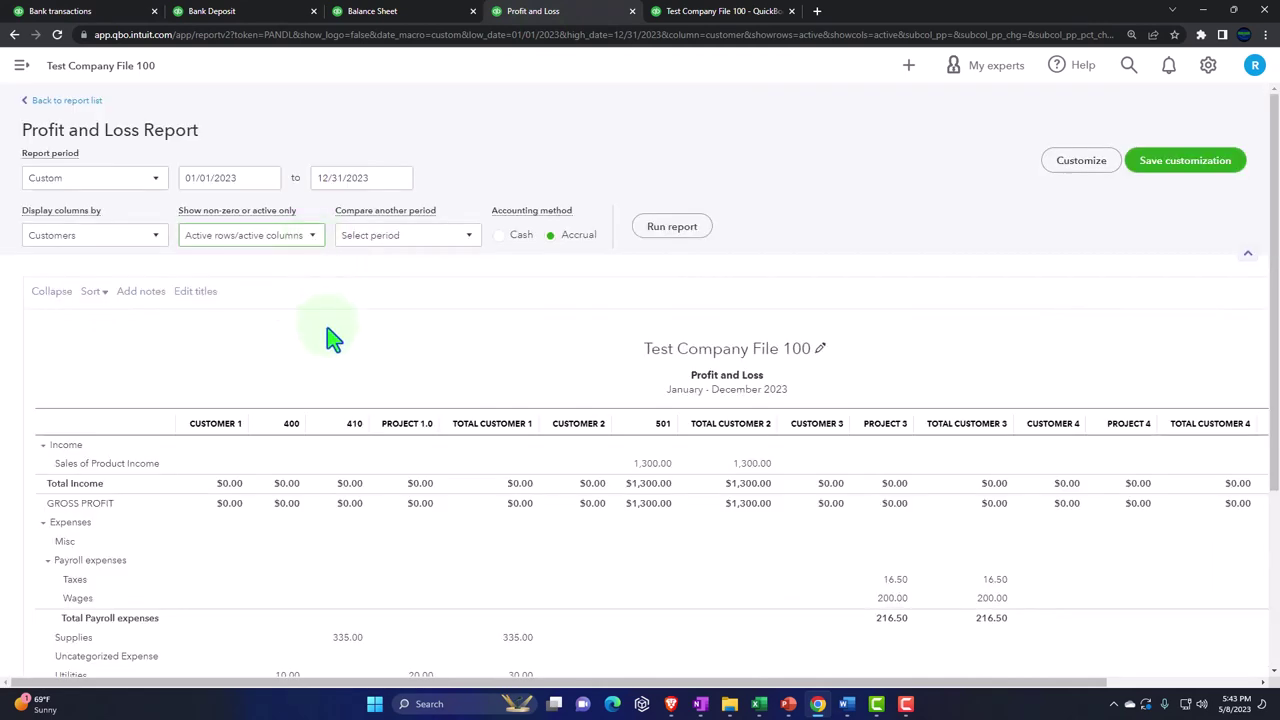
pyautogui.click(145, 240)
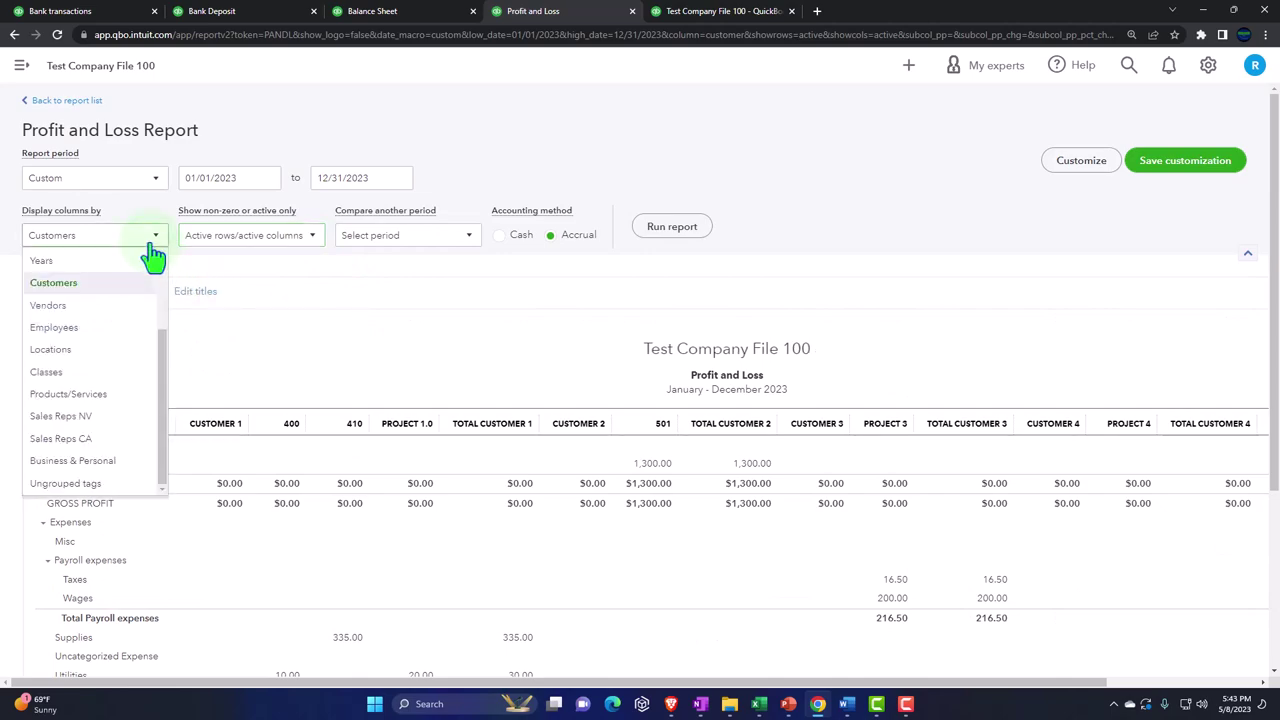
pyautogui.click(100, 371)
pyautogui.click(672, 226)
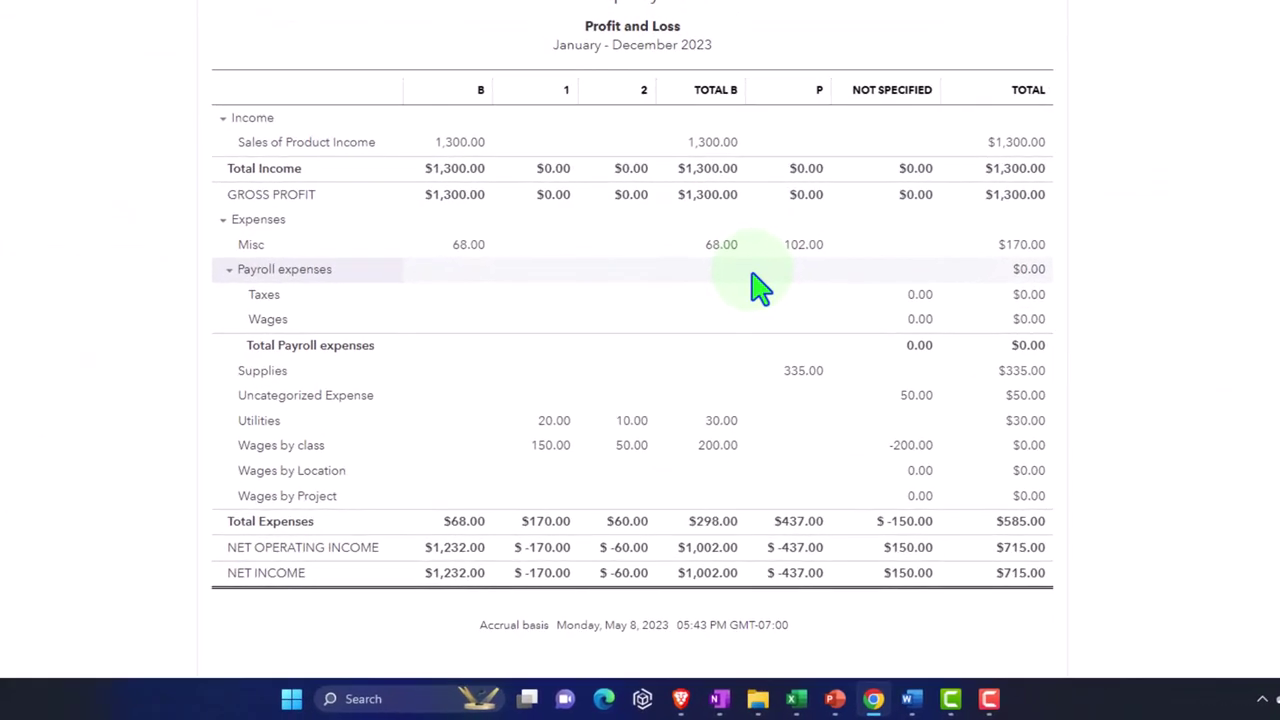
pyautogui.scroll(-3, 760, 262)
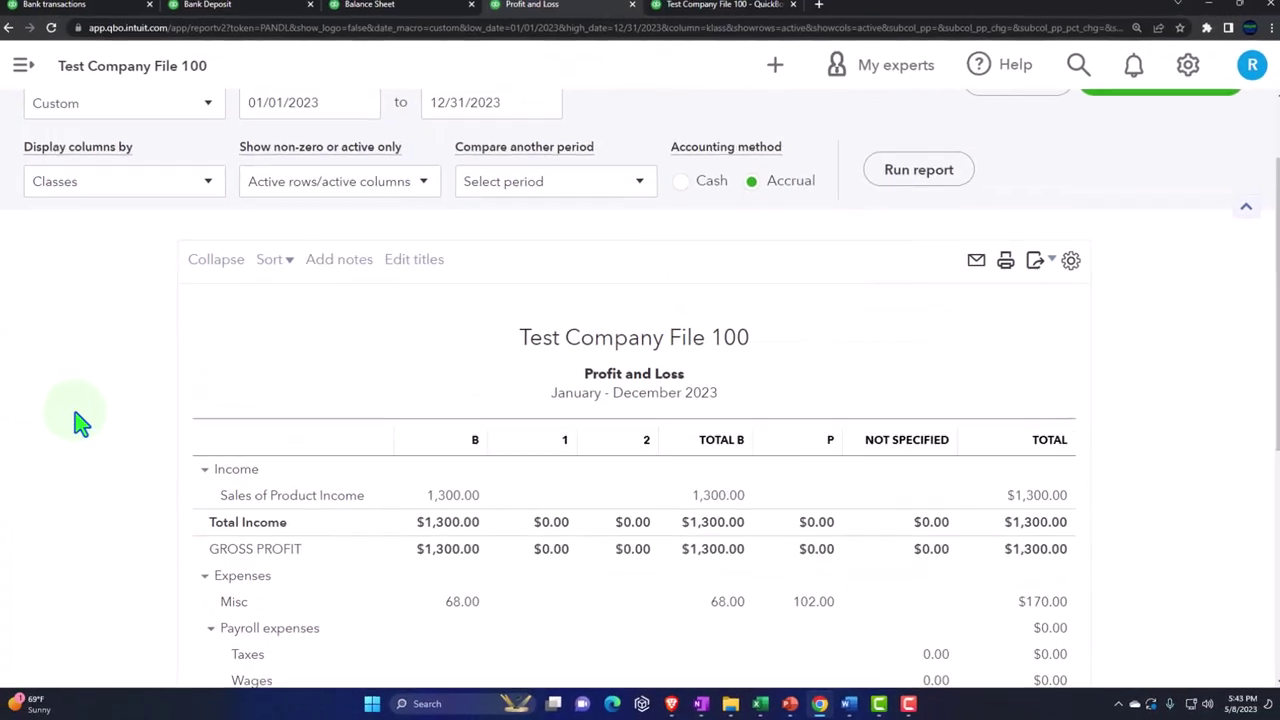
pyautogui.scroll(2, 78, 423)
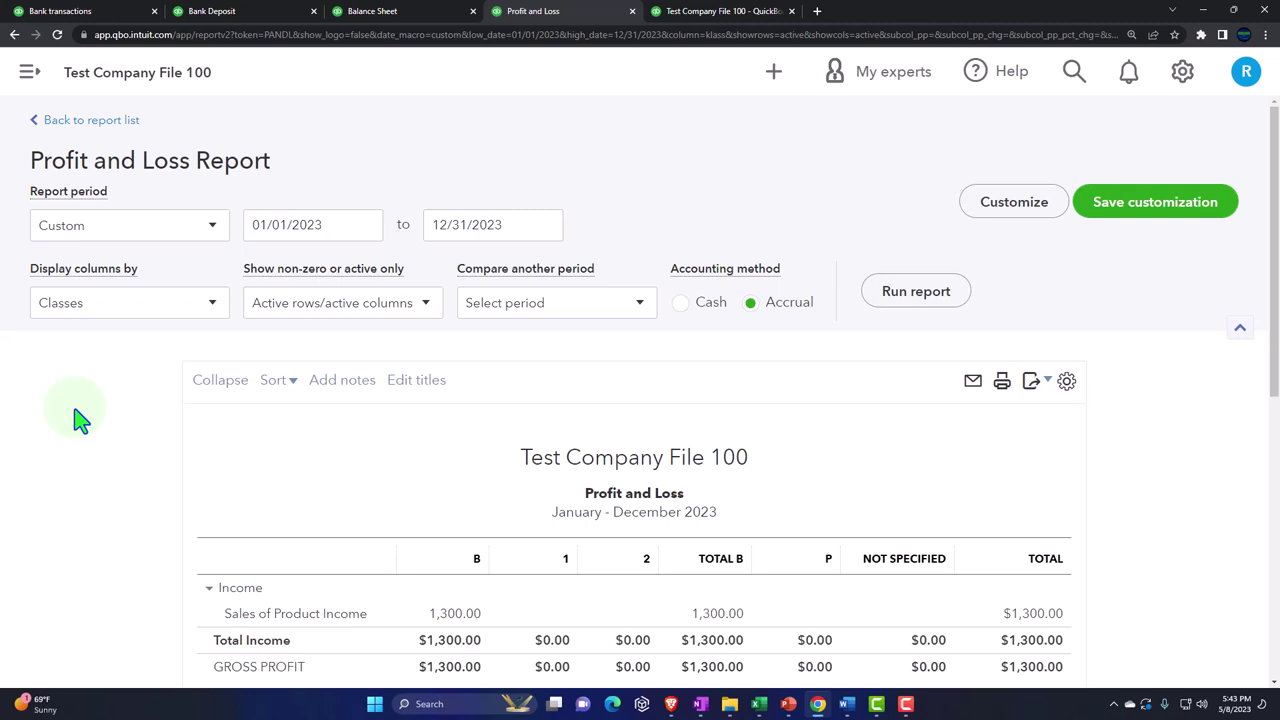
# Step: Return to the bank transactions and examine the Checking account items still waiting for review
pyautogui.click(60, 11)
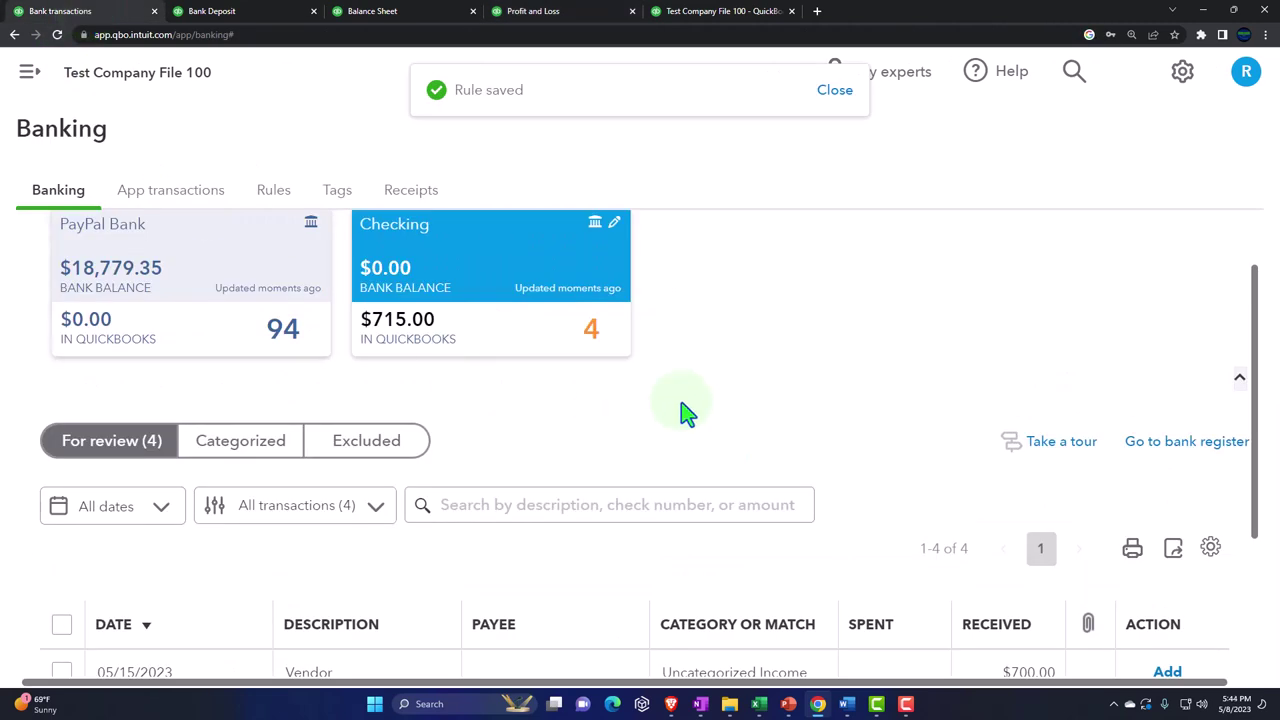
pyautogui.scroll(-2, 700, 400)
pyautogui.hotkey('ctrl', '-')
pyautogui.hotkey('ctrl', '-')
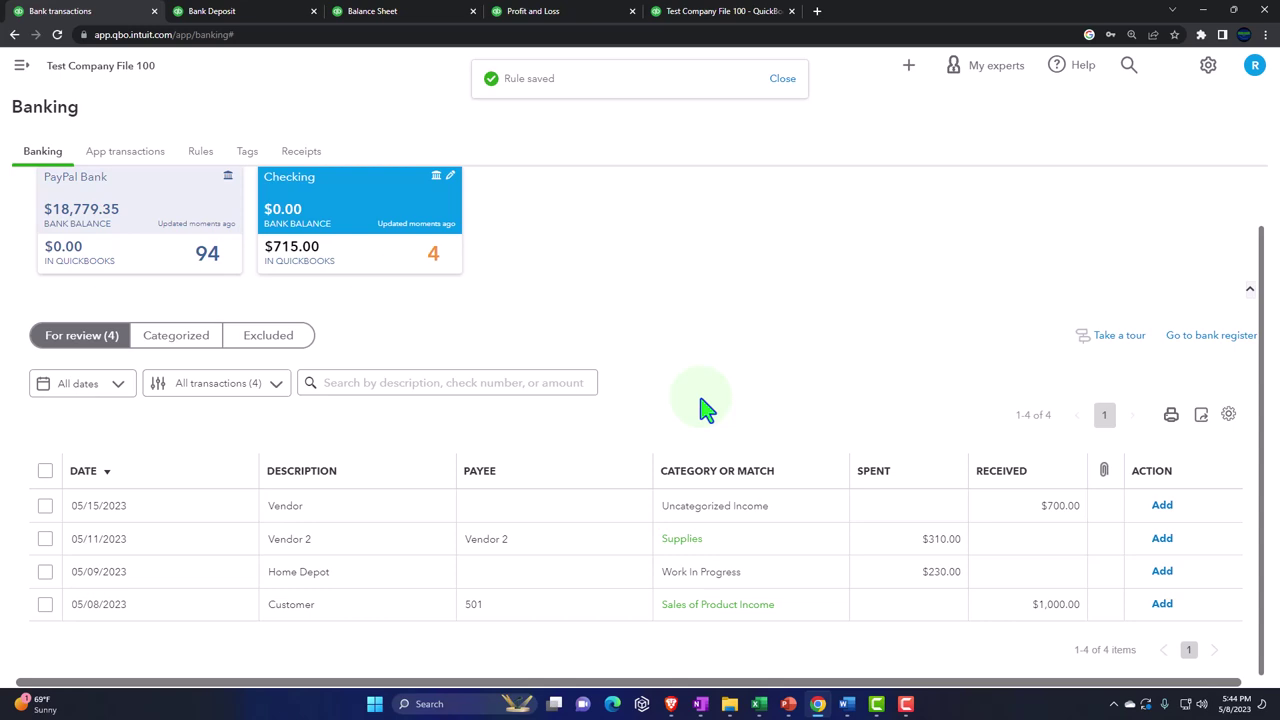
# Step: Leave the bank deposit form without saving and open the list of new transaction types
pyautogui.click(249, 14)
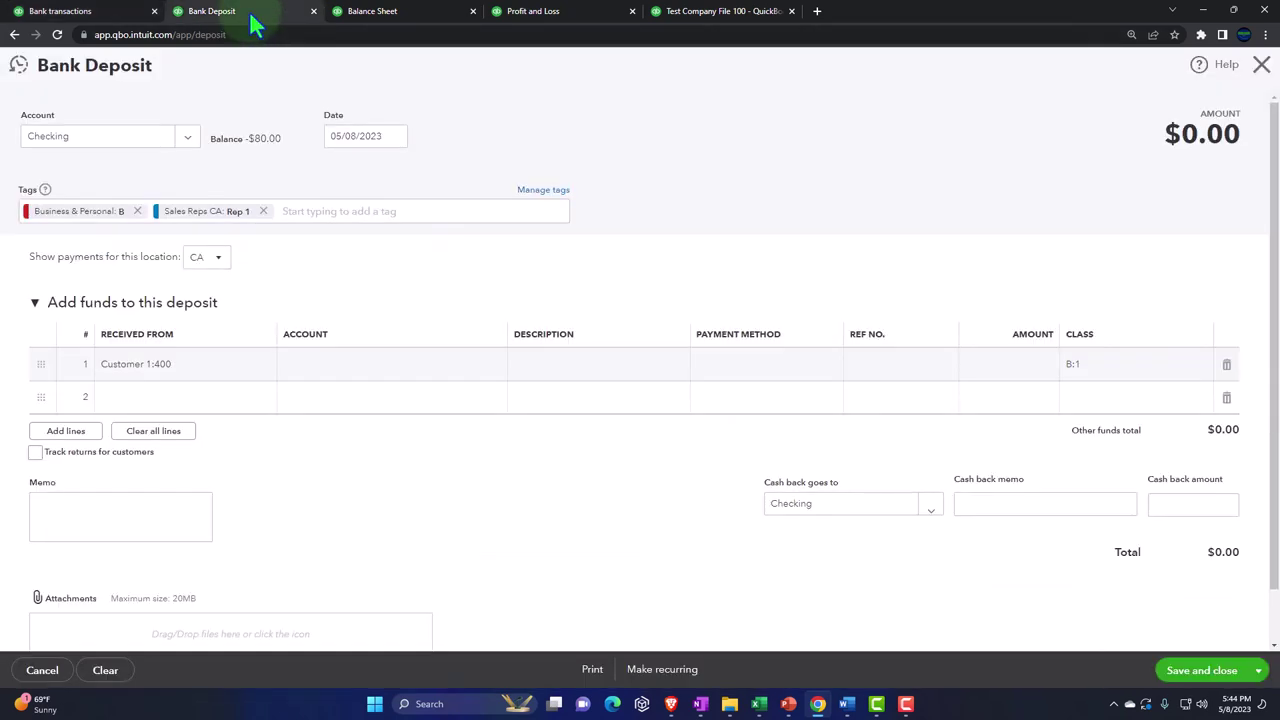
pyautogui.click(1260, 65)
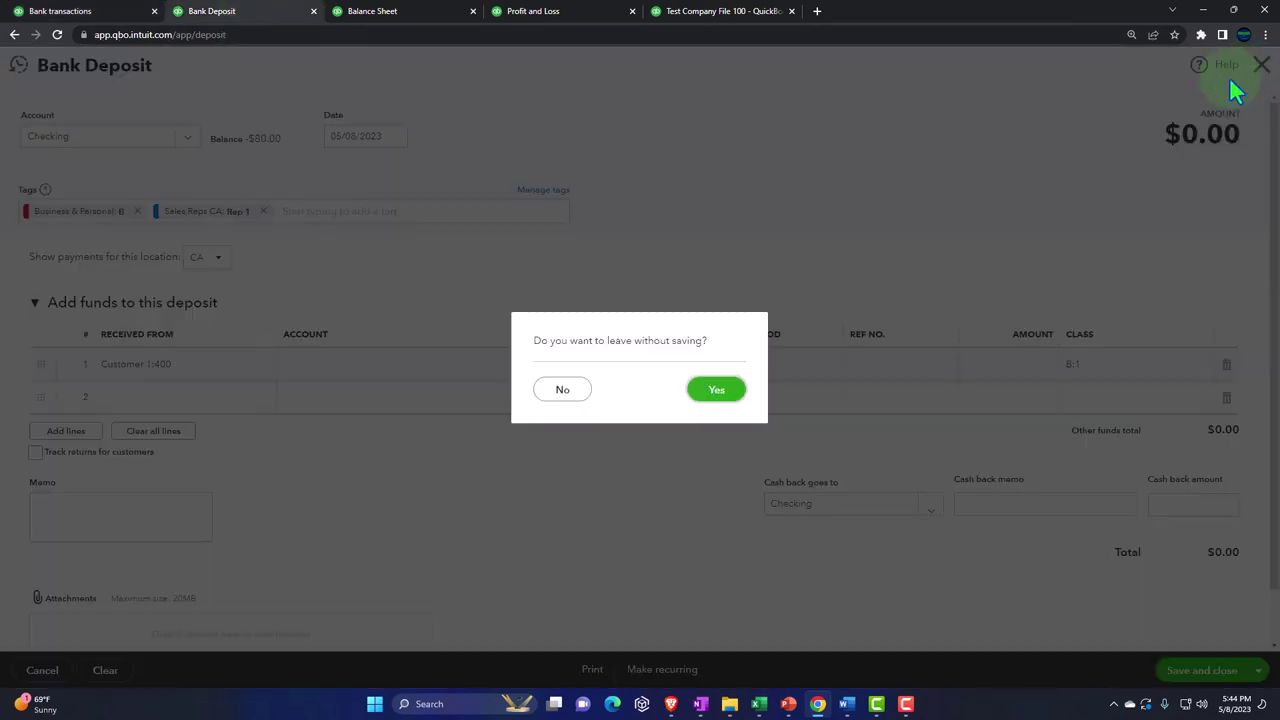
pyautogui.click(722, 395)
pyautogui.click(90, 126)
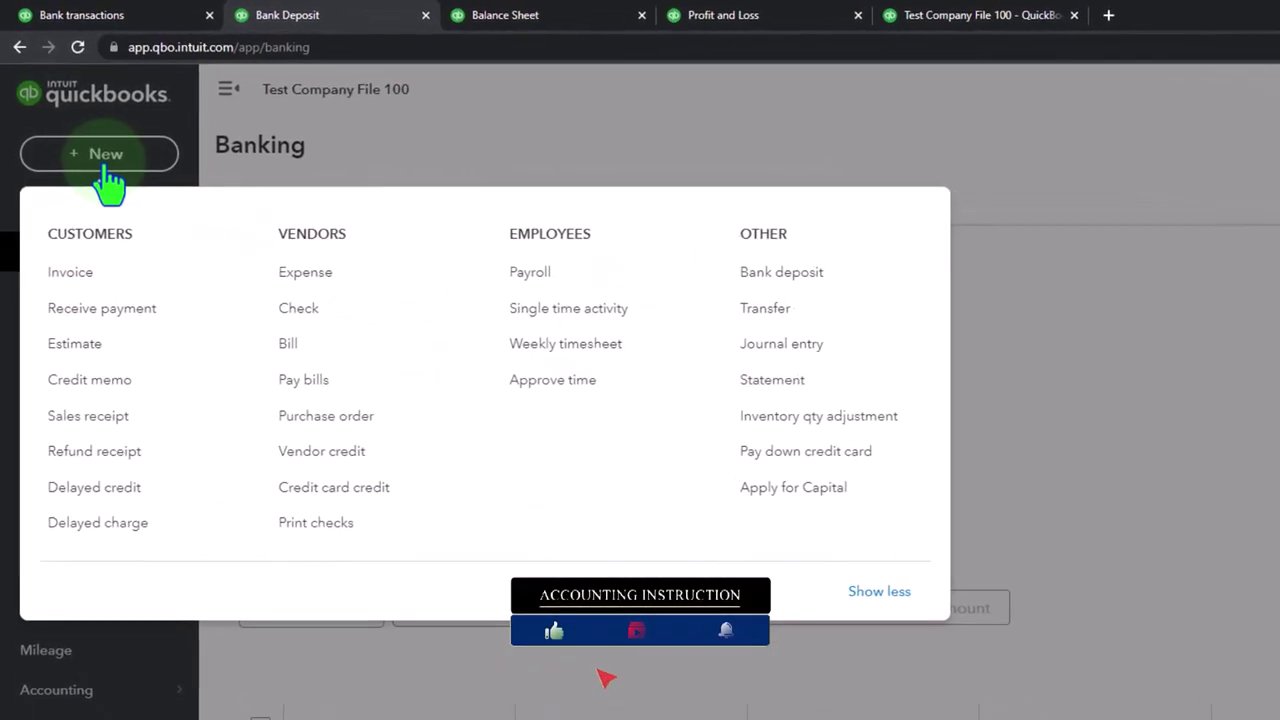